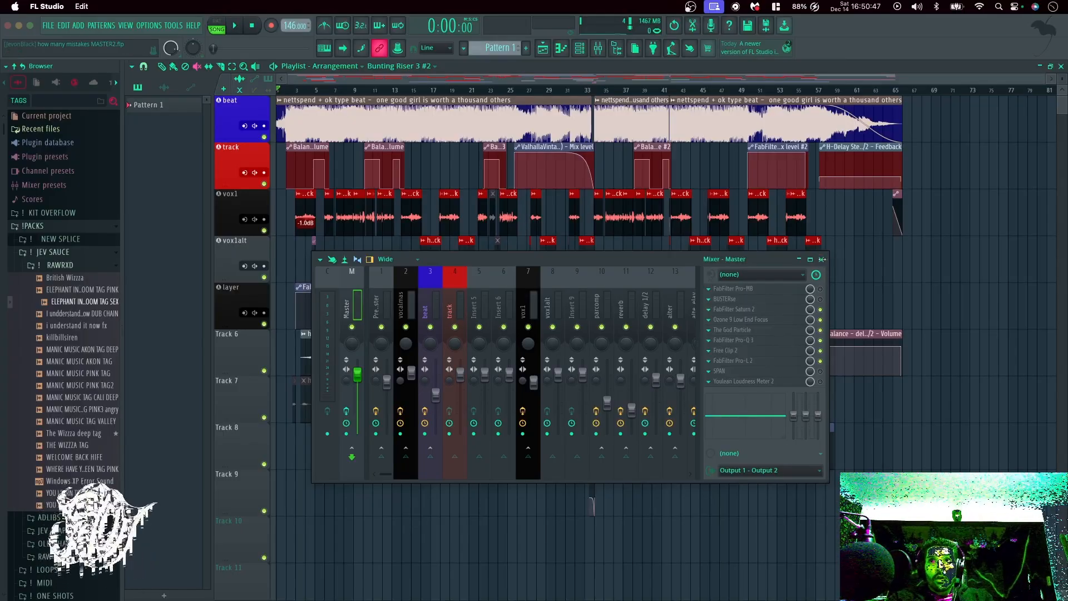
Close the mixer and increase the height of the playlist tracks.
{"action": "left_click", "coordinate": [823, 260]}
{"action": "scroll", "coordinate": [409, 80], "scroll_direction": "up", "scroll_amount": 5}
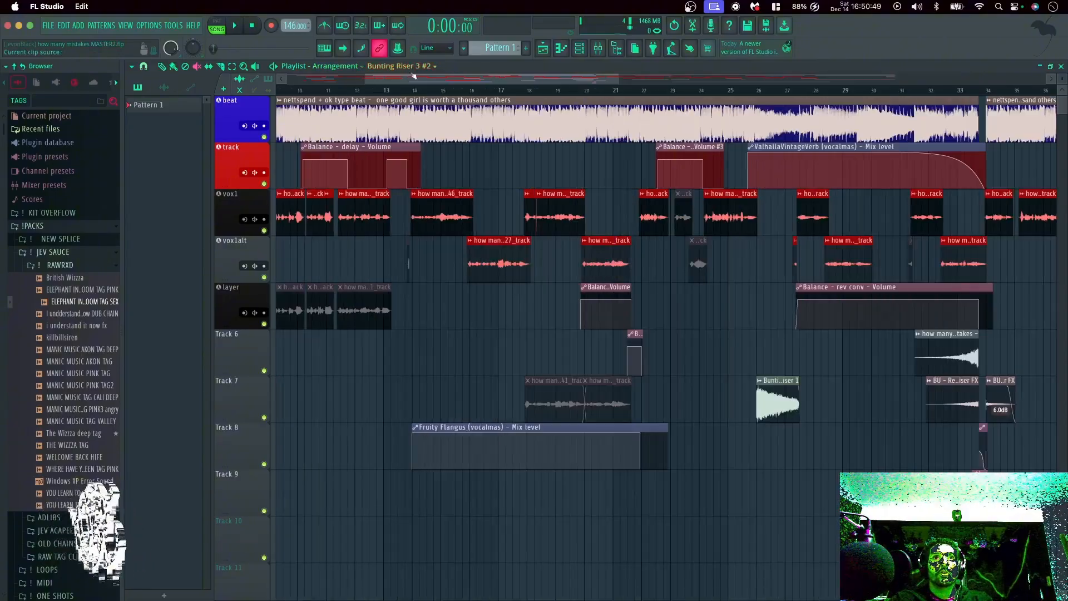
{"action": "scroll", "coordinate": [414, 76], "scroll_direction": "down", "scroll_amount": 8}
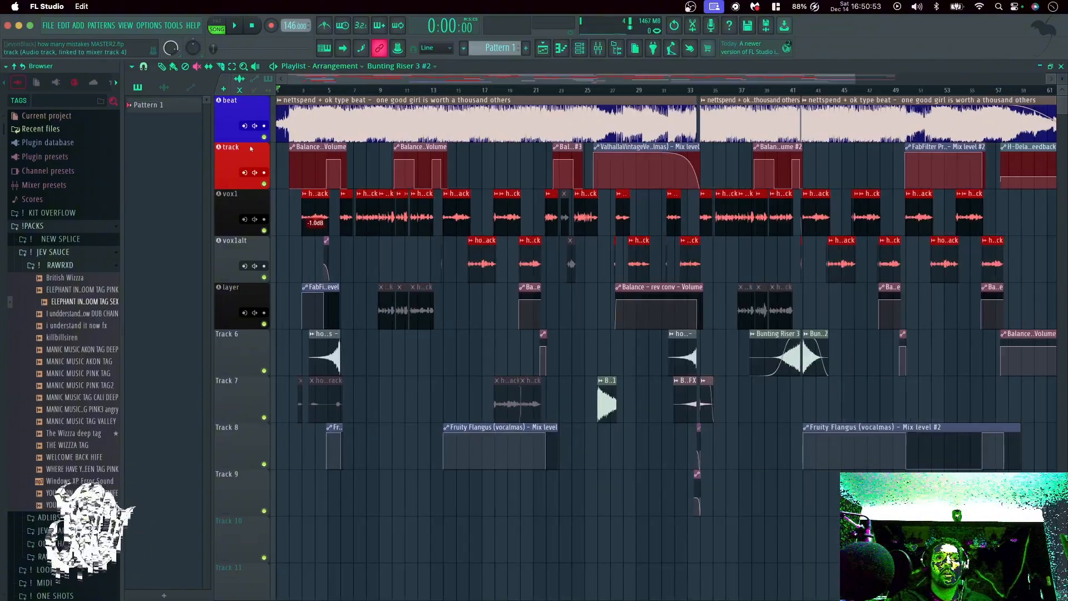
{"action": "left_click_drag", "start_coordinate": [1061, 78], "coordinate": [1061, 107]}
Show the mixer tracks available for Track 6's audio track mode, then dismiss the options without assigning one.
{"action": "right_click", "coordinate": [233, 490]}
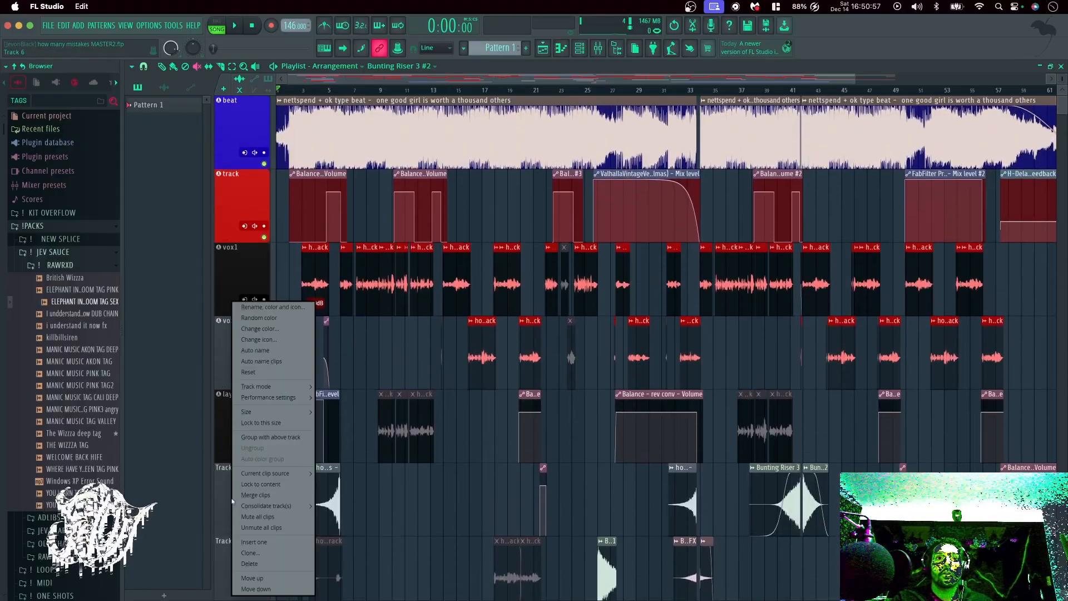
{"action": "mouse_move", "coordinate": [275, 387]}
{"action": "mouse_move", "coordinate": [339, 397]}
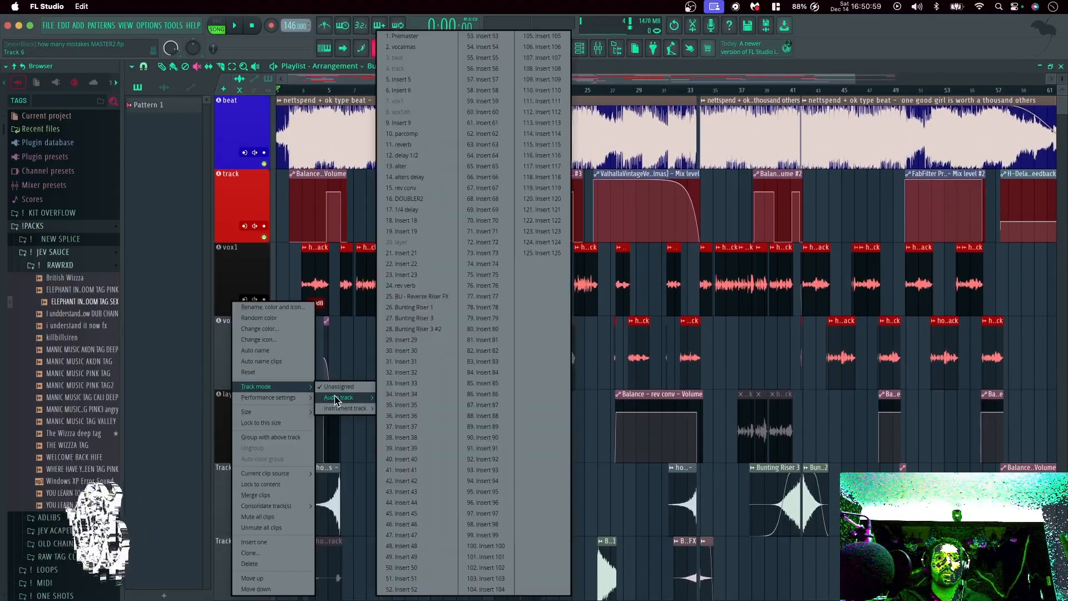
{"action": "left_click", "coordinate": [212, 371]}
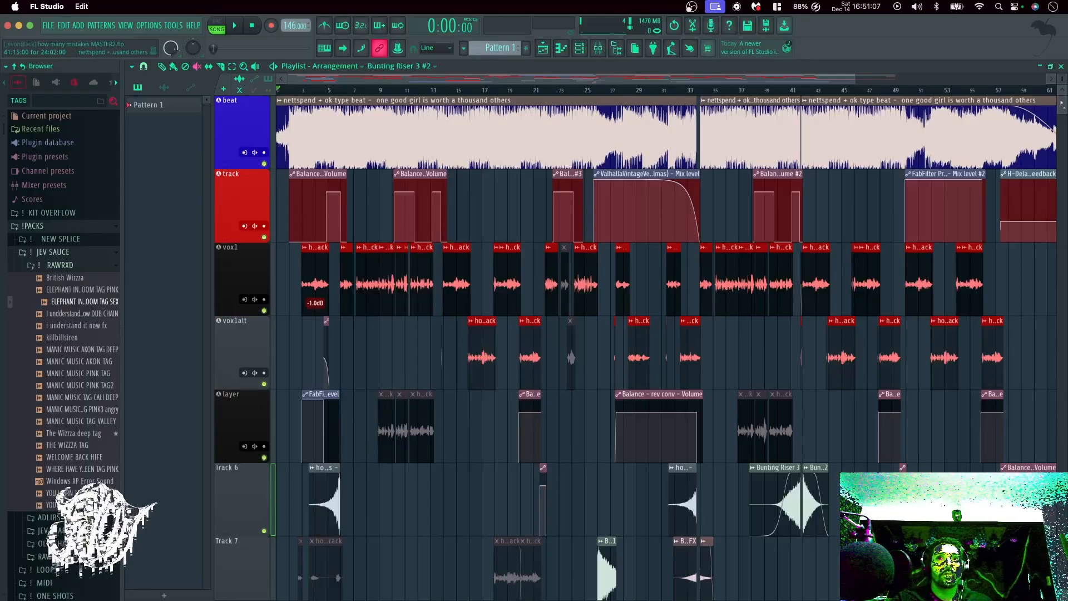
Reopen the mixer and widen its window on both sides to show more mixer tracks.
{"action": "left_click", "coordinate": [598, 48]}
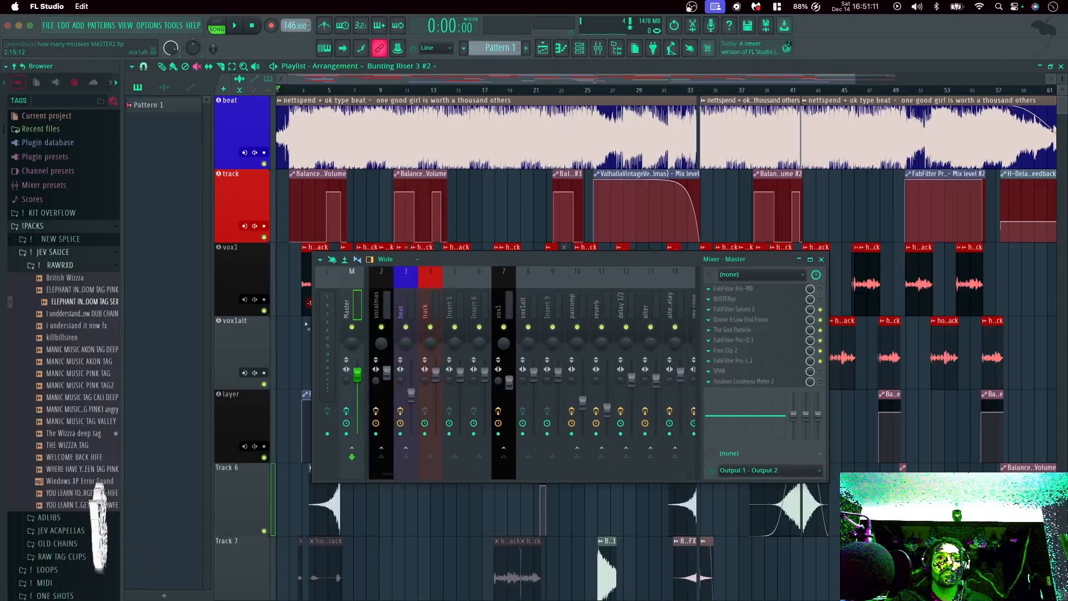
{"action": "left_click_drag", "start_coordinate": [249, 320], "coordinate": [139, 317]}
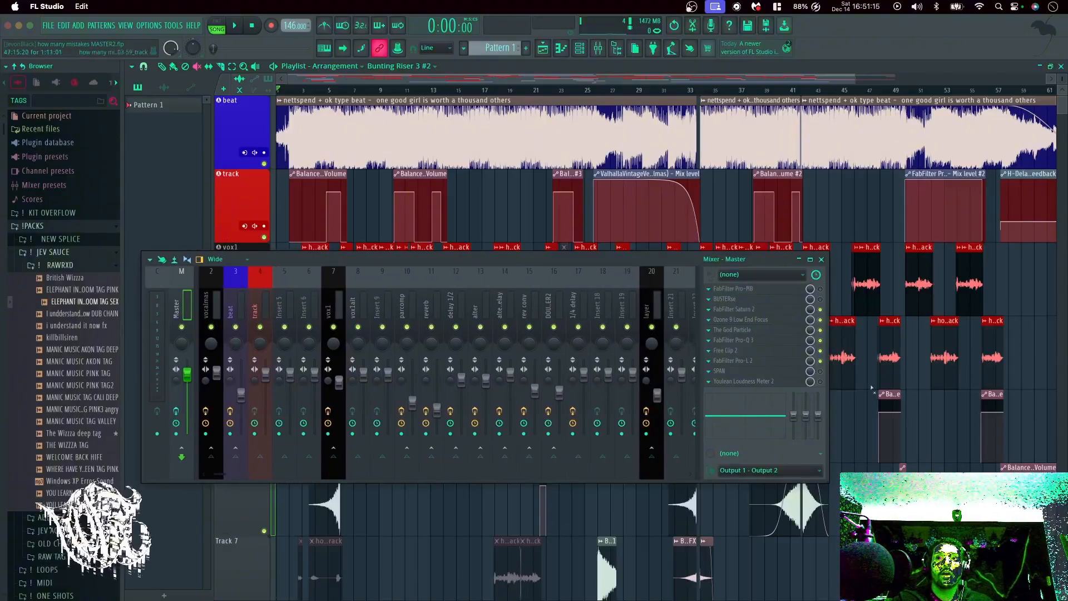
{"action": "left_click_drag", "start_coordinate": [829, 373], "coordinate": [996, 370]}
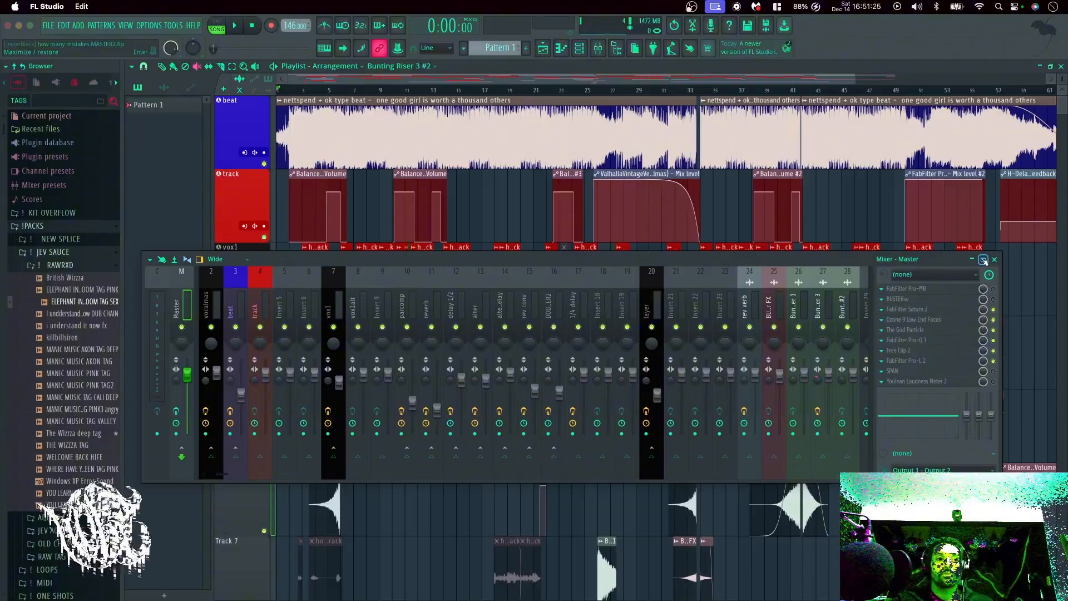
{"action": "scroll", "coordinate": [351, 293], "scroll_direction": "up", "scroll_amount": 1}
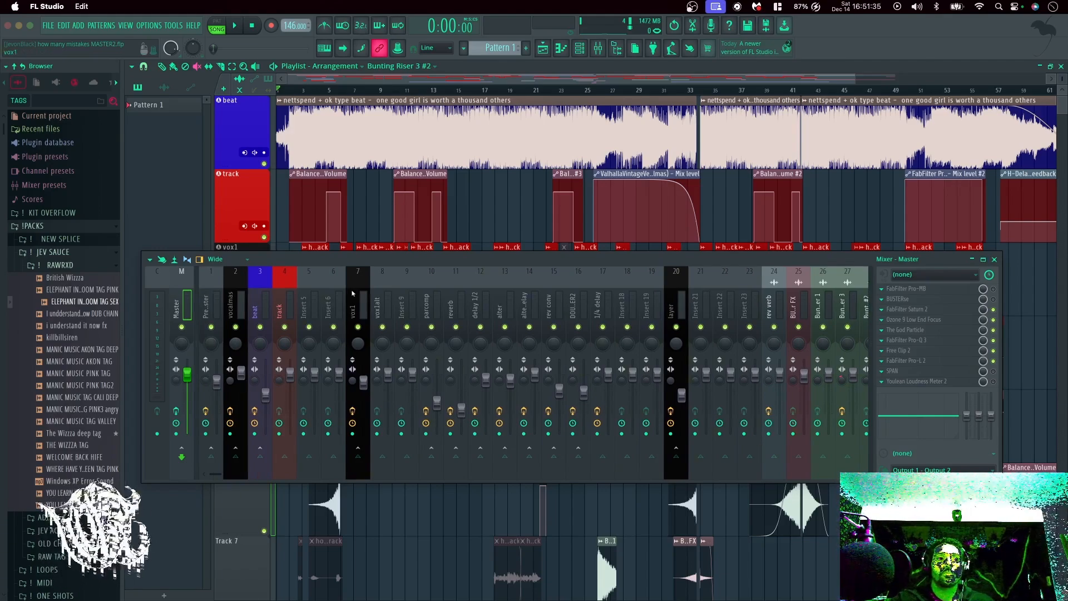
Solo the vox1 mixer track with its sends and play the song while showing the vocal tracks in the playlist.
{"action": "left_click", "coordinate": [359, 296]}
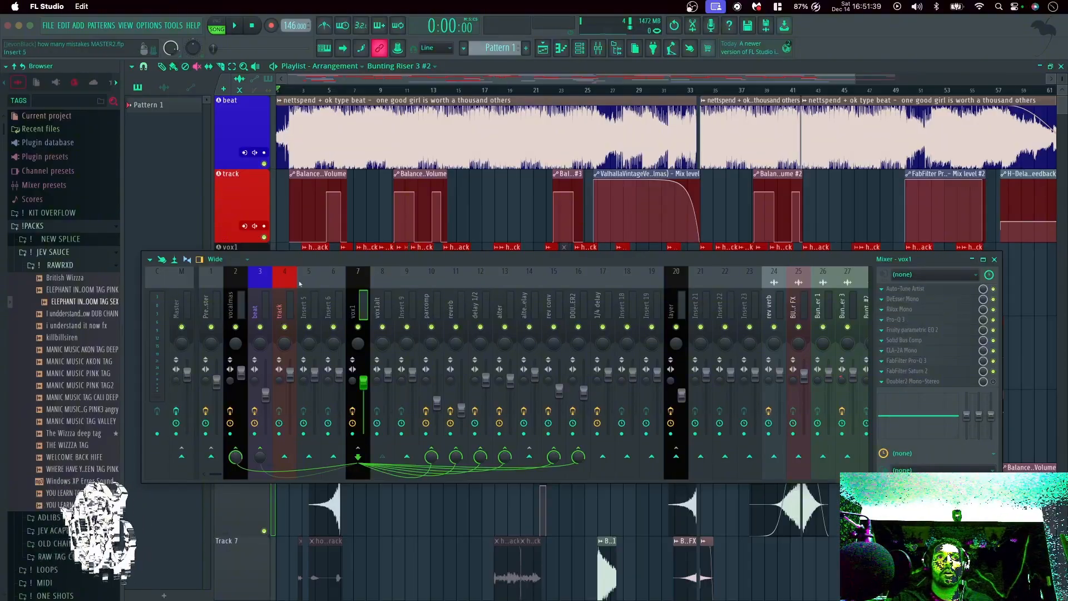
{"action": "left_click", "coordinate": [412, 81]}
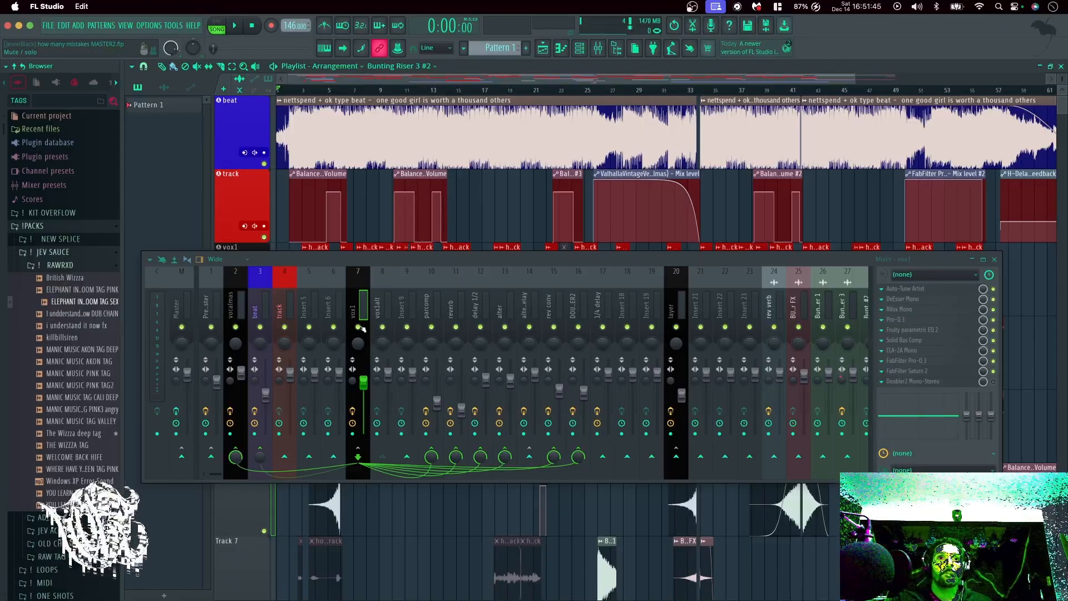
{"action": "key", "text": "space"}
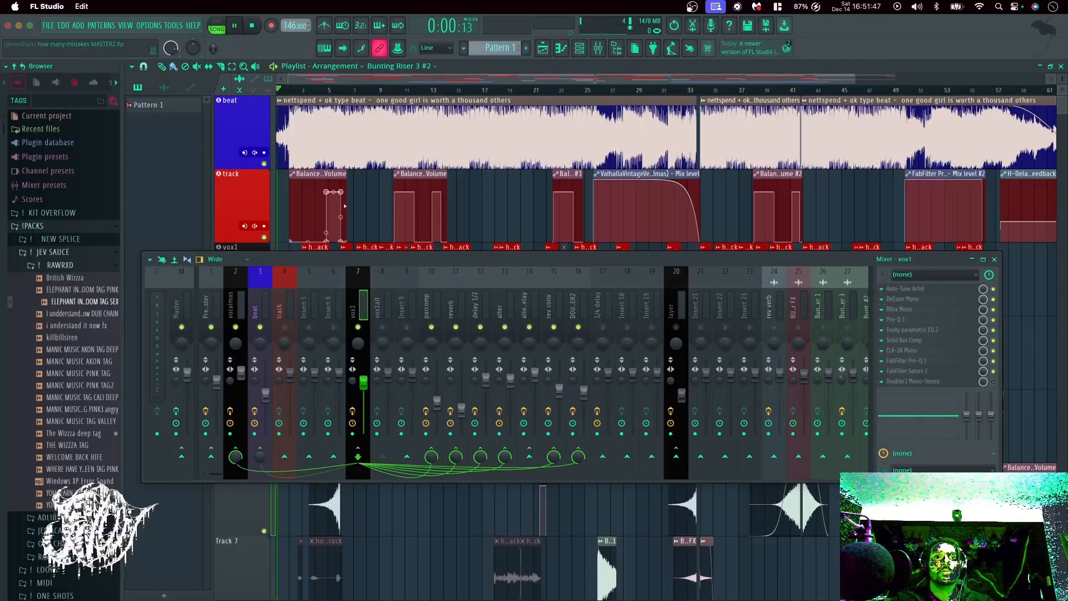
{"action": "key", "text": "space"}
{"action": "key", "text": "space"}
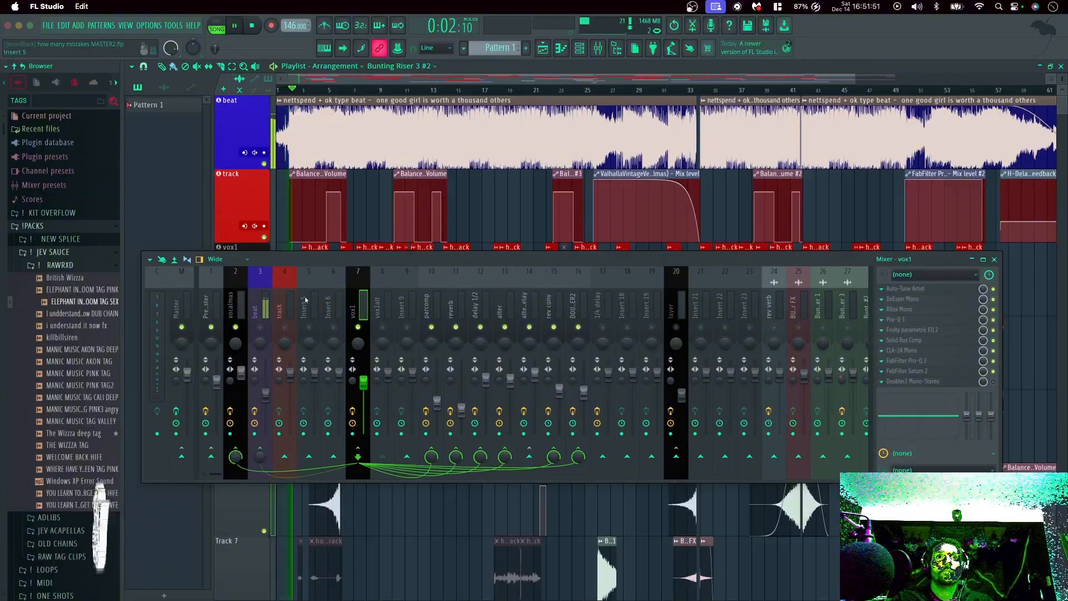
{"action": "scroll", "coordinate": [358, 223], "scroll_direction": "down", "scroll_amount": 3}
{"action": "scroll", "coordinate": [357, 221], "scroll_direction": "up", "scroll_amount": 3}
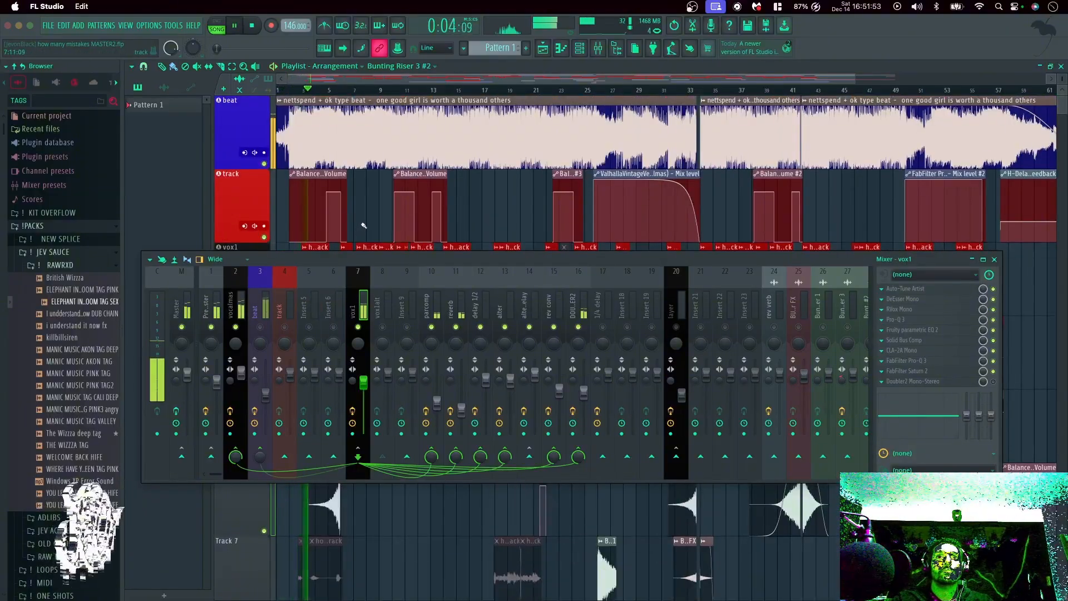
{"action": "scroll", "coordinate": [356, 220], "scroll_direction": "down", "scroll_amount": 3}
{"action": "scroll", "coordinate": [345, 211], "scroll_direction": "up", "scroll_amount": 1}
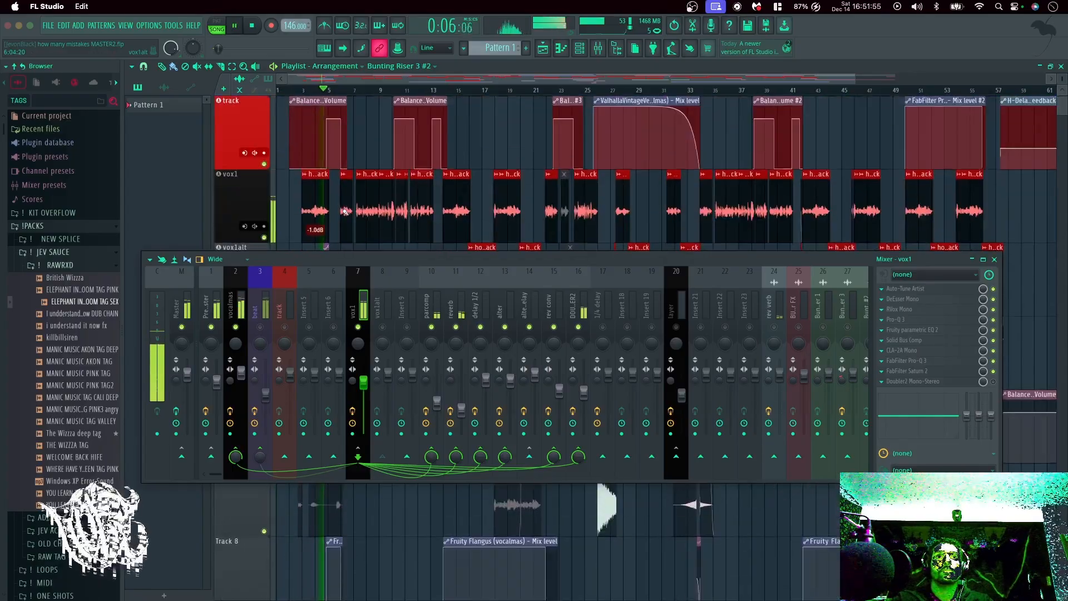
{"action": "scroll", "coordinate": [342, 209], "scroll_direction": "down", "scroll_amount": 2}
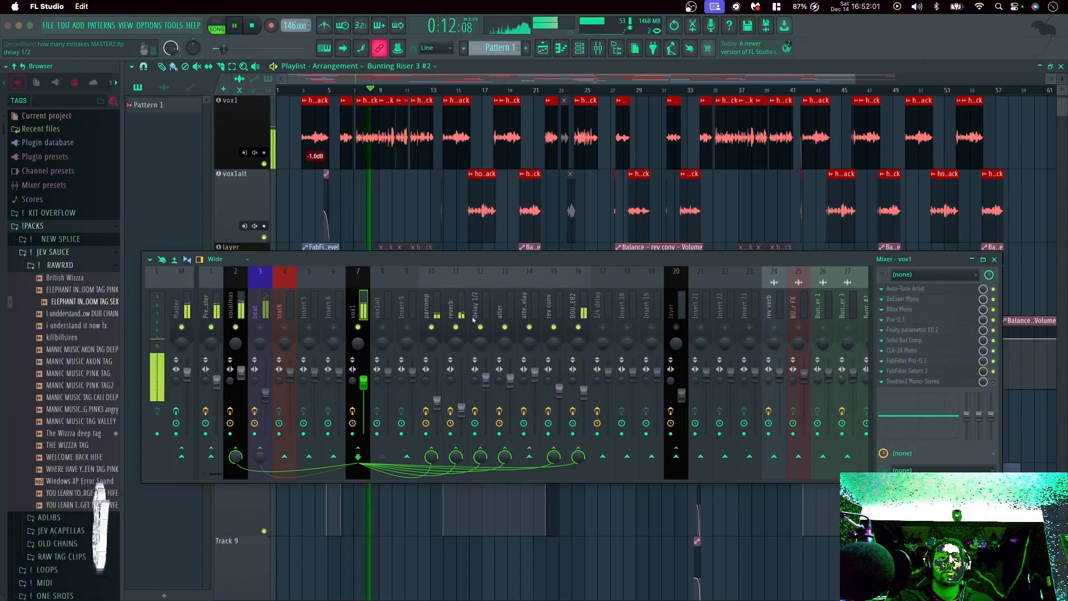
Maximize the mixer and examine the Auto-Tune Artist settings on vox1, including retune speed, key and scale.
{"action": "left_click", "coordinate": [983, 260]}
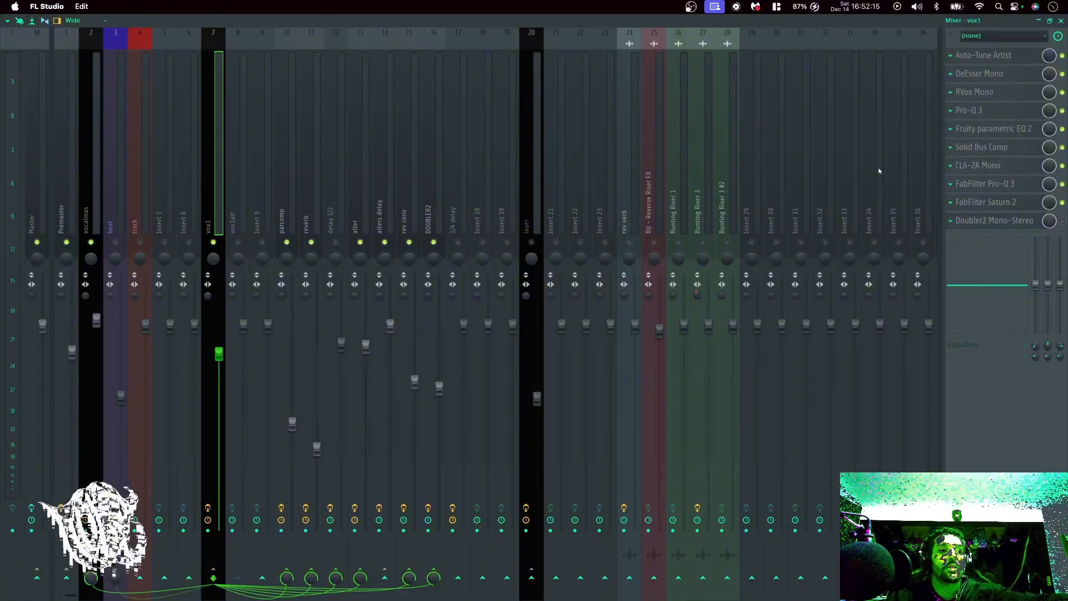
{"action": "left_click", "coordinate": [986, 63]}
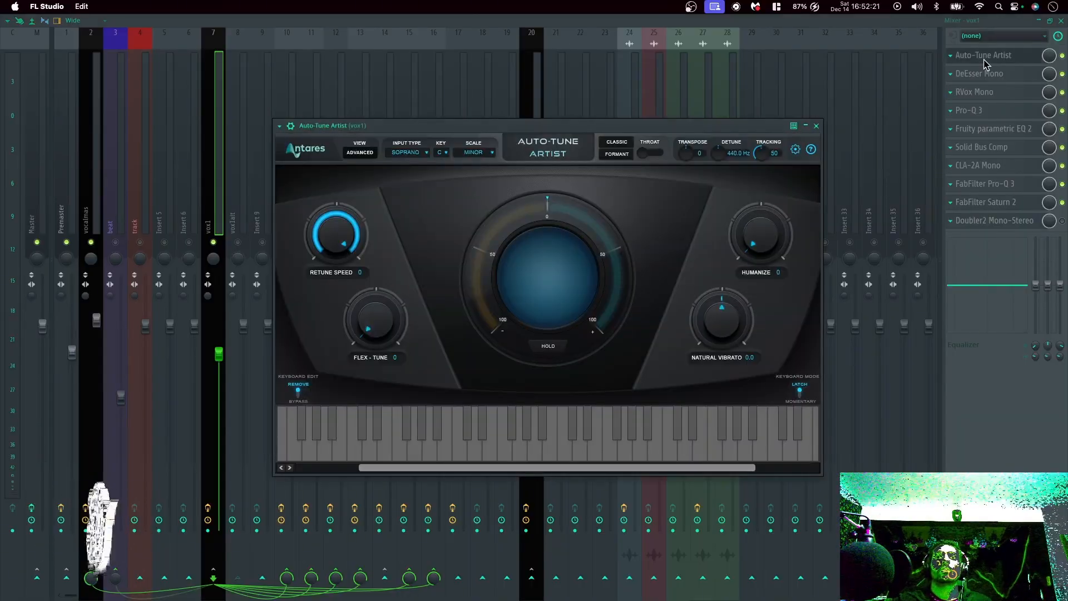
{"action": "left_click", "coordinate": [984, 62]}
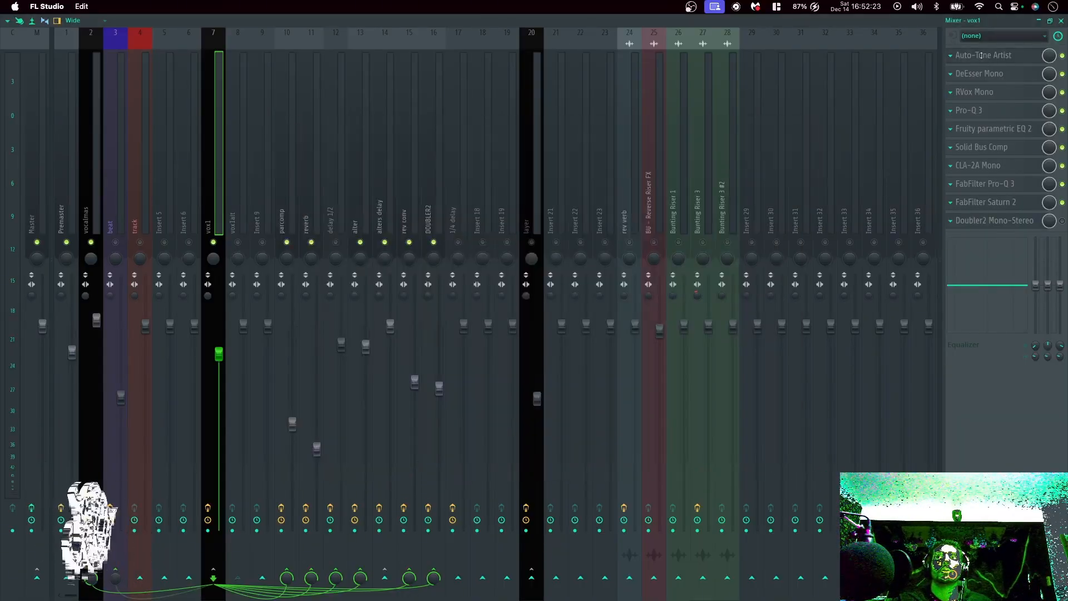
{"action": "left_click", "coordinate": [982, 56]}
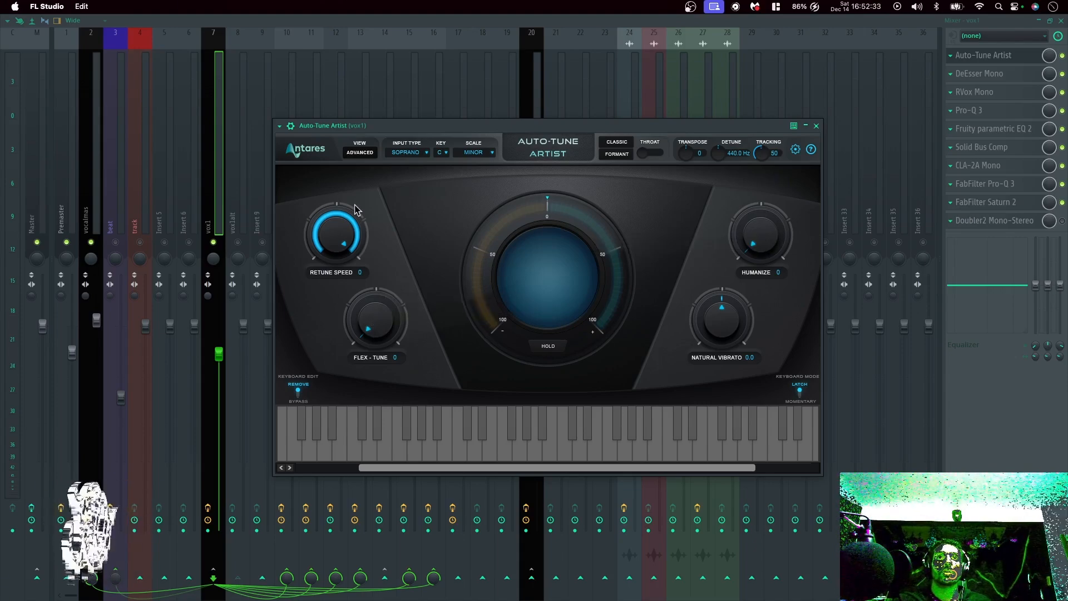
{"action": "left_click", "coordinate": [816, 126]}
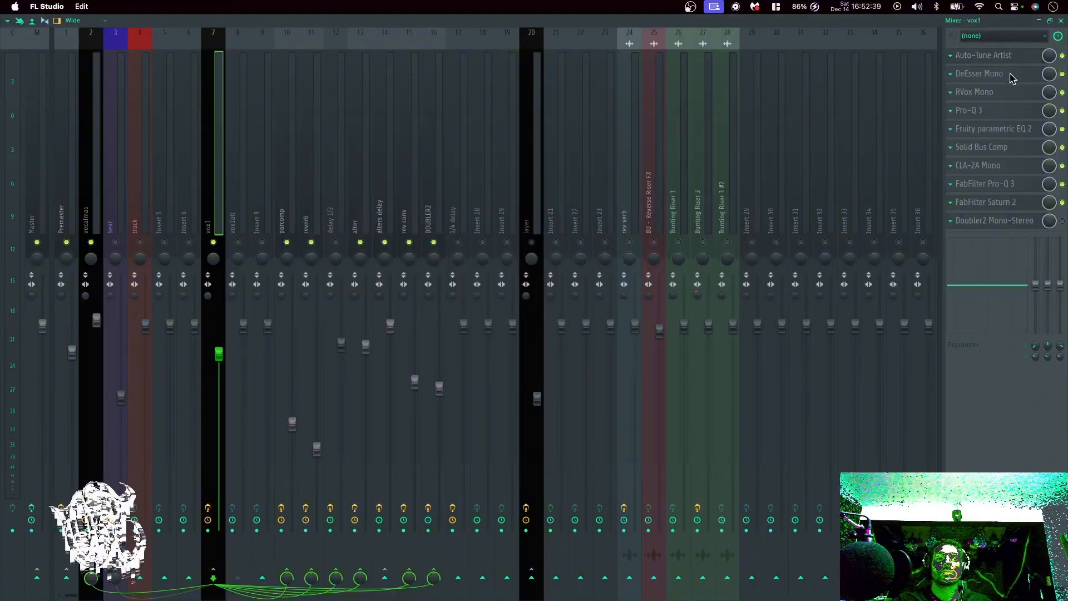
View the DeEsser Mono on vox1, then return to the playlist and restart playback from about bar 6.
{"action": "left_click", "coordinate": [1011, 78]}
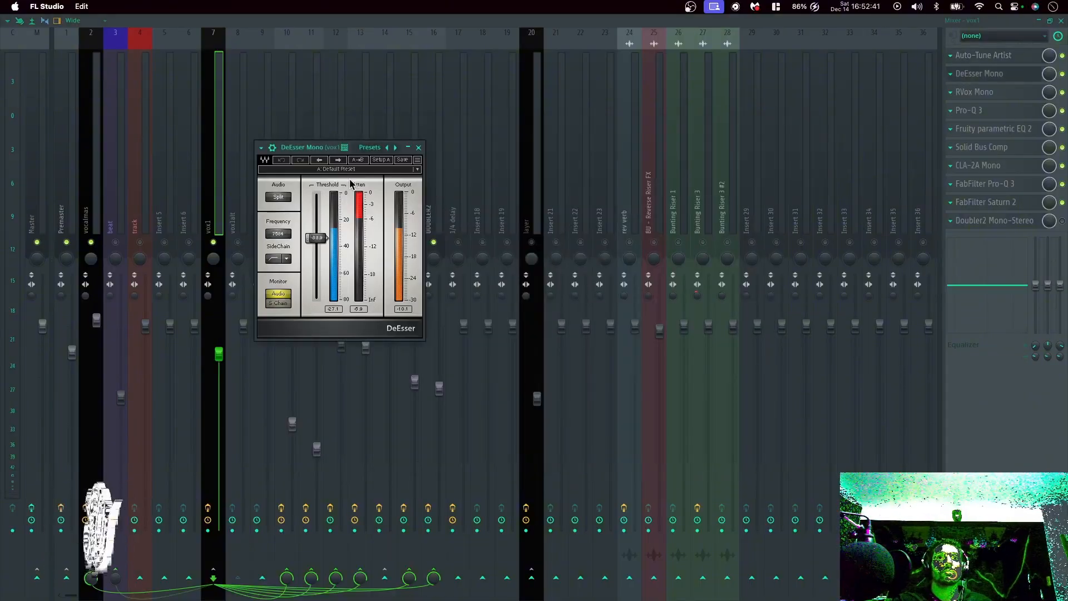
{"action": "left_click_drag", "start_coordinate": [323, 150], "coordinate": [369, 154]}
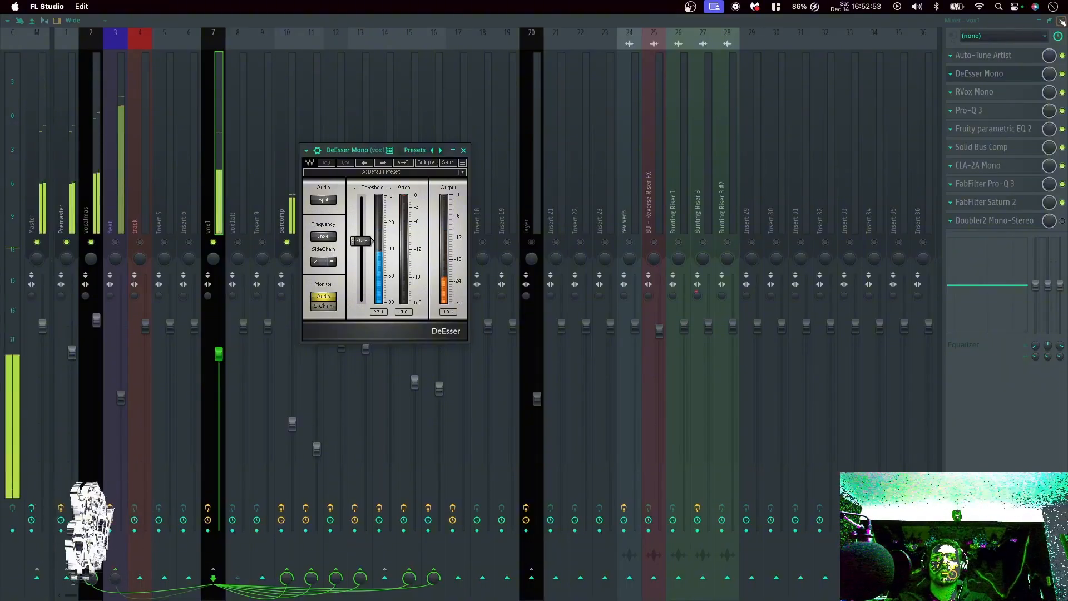
{"action": "left_click", "coordinate": [464, 150]}
{"action": "left_click", "coordinate": [1060, 21]}
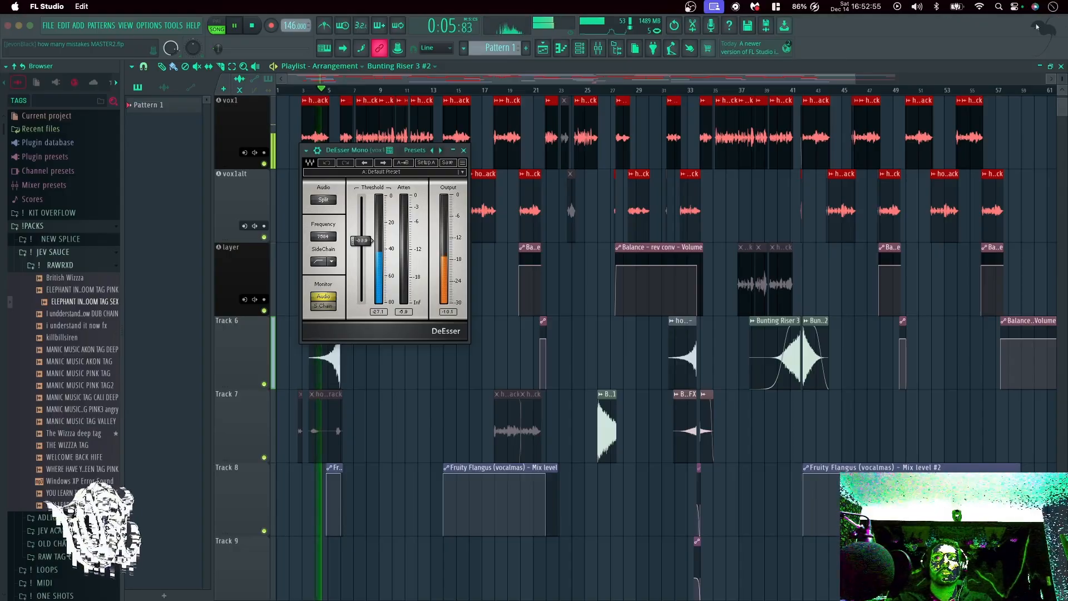
{"action": "left_click", "coordinate": [356, 94]}
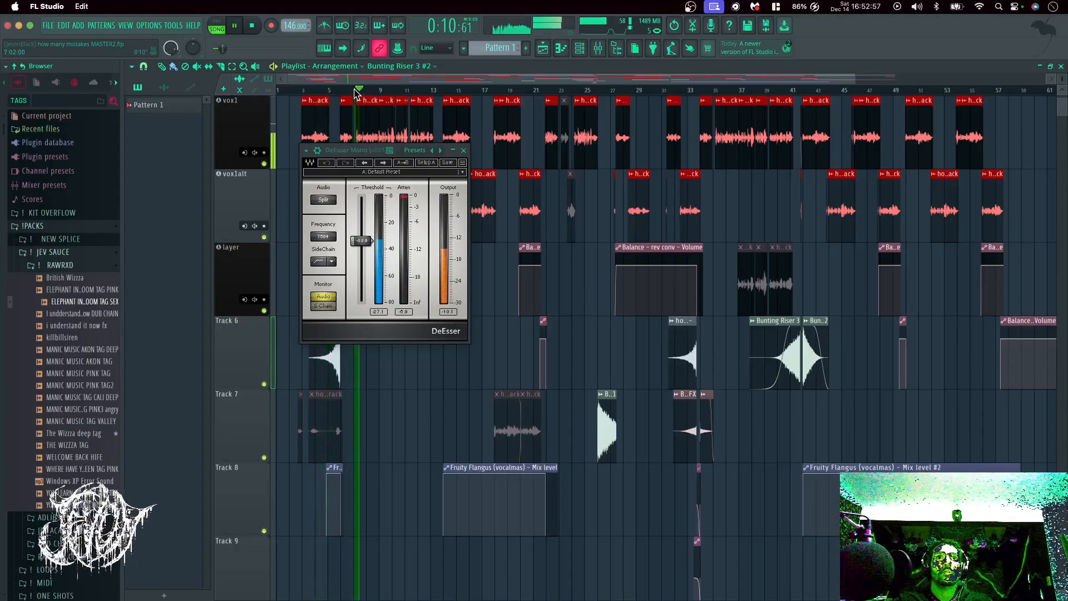
{"action": "left_click", "coordinate": [343, 94]}
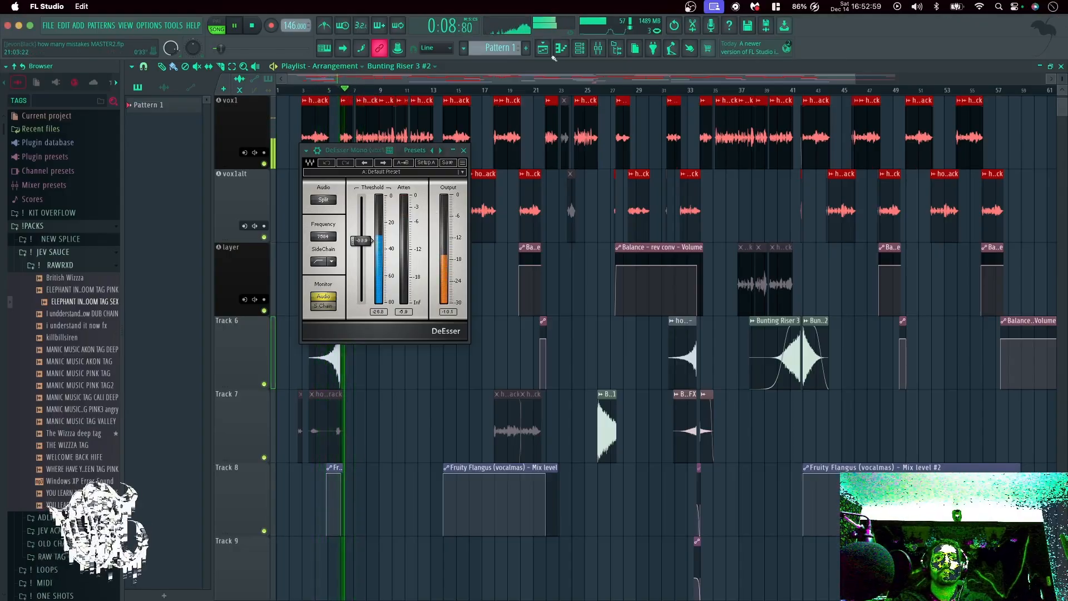
Reopen the mixer and examine the threshold and attenuation of vox1's DeEsser Mono during playback, then close the plugin.
{"action": "left_click", "coordinate": [598, 50]}
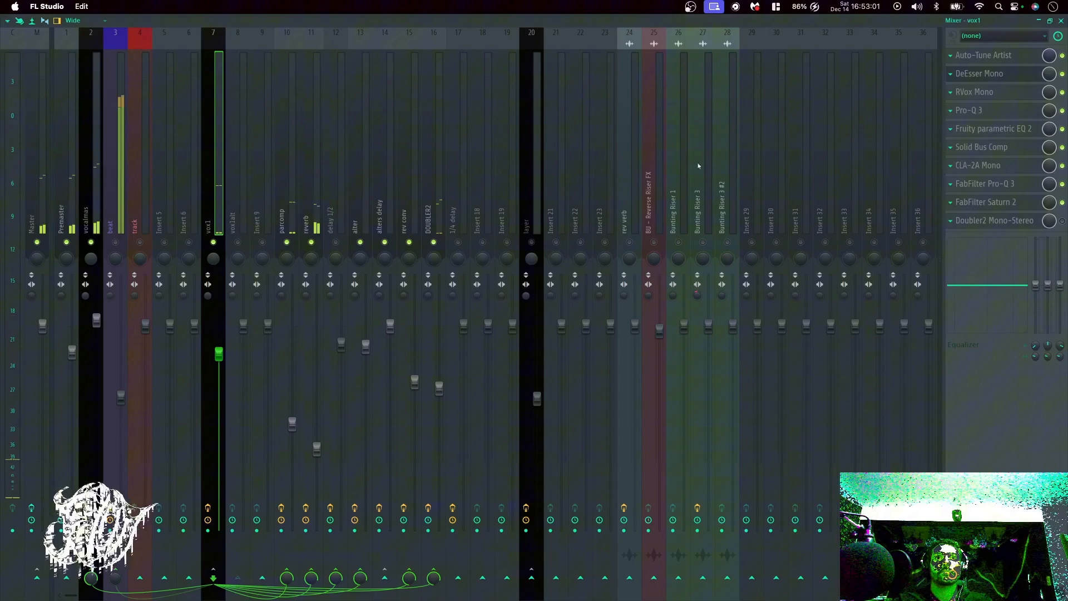
{"action": "left_click", "coordinate": [981, 73]}
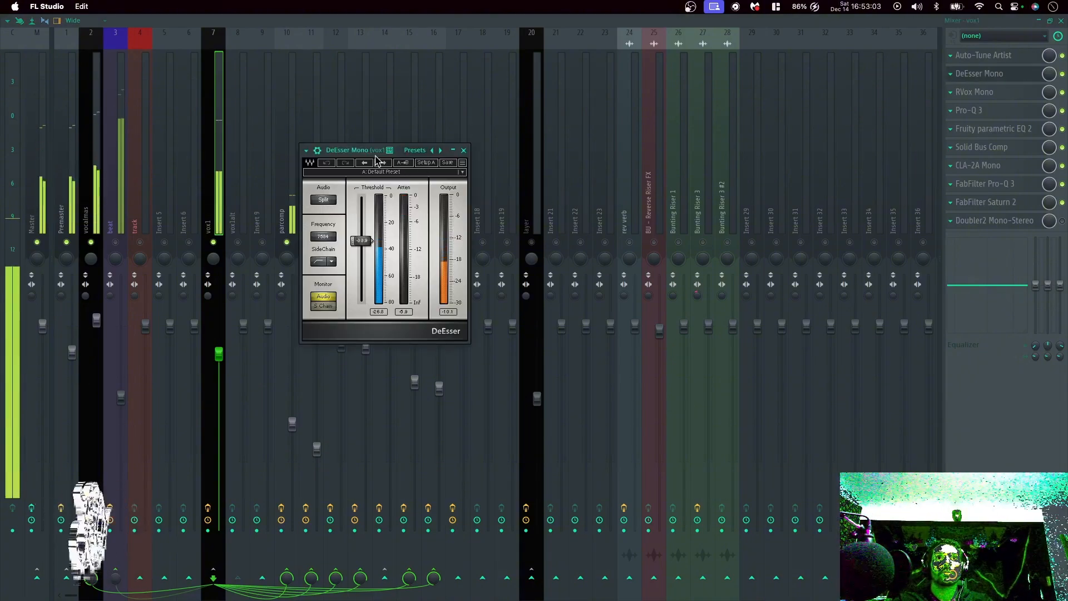
{"action": "left_click_drag", "start_coordinate": [376, 156], "coordinate": [407, 157]}
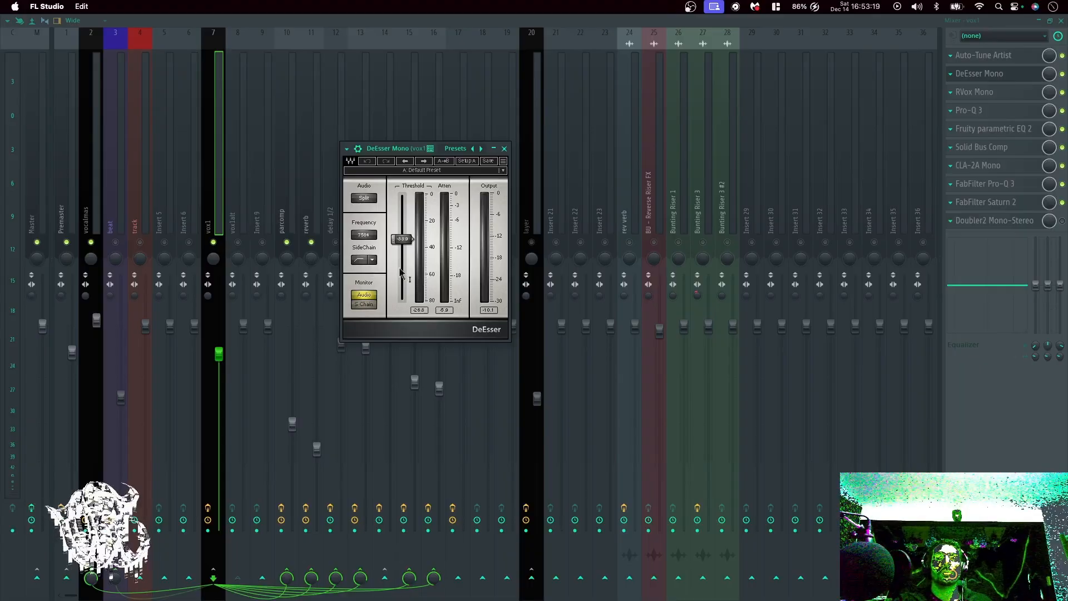
{"action": "left_click", "coordinate": [504, 149]}
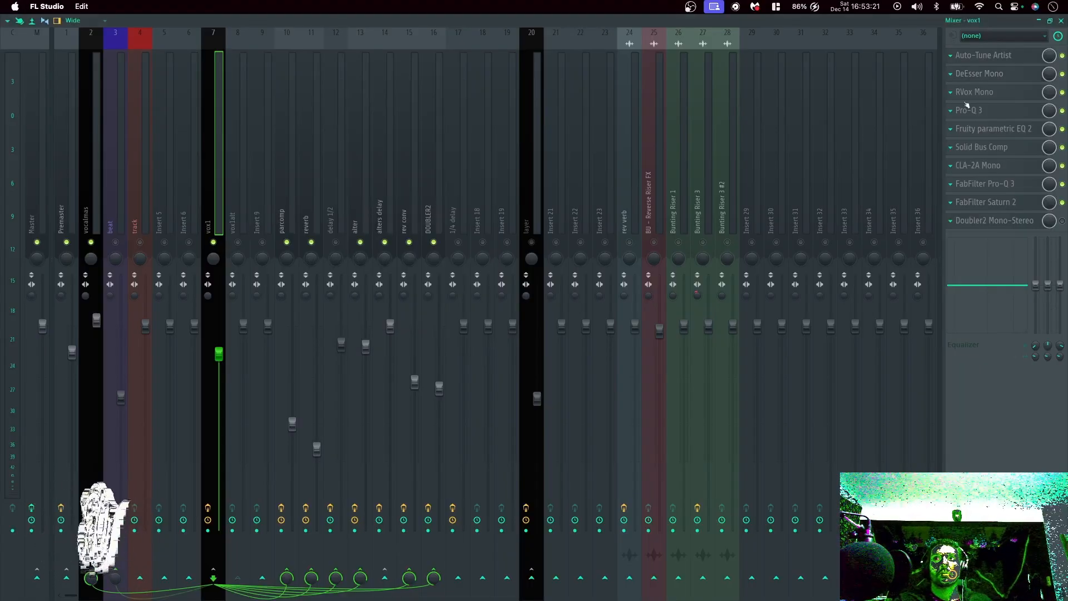
Open the RVox Mono on vox1 and examine its gate, compression and gain while playing the vocal.
{"action": "left_click", "coordinate": [980, 98]}
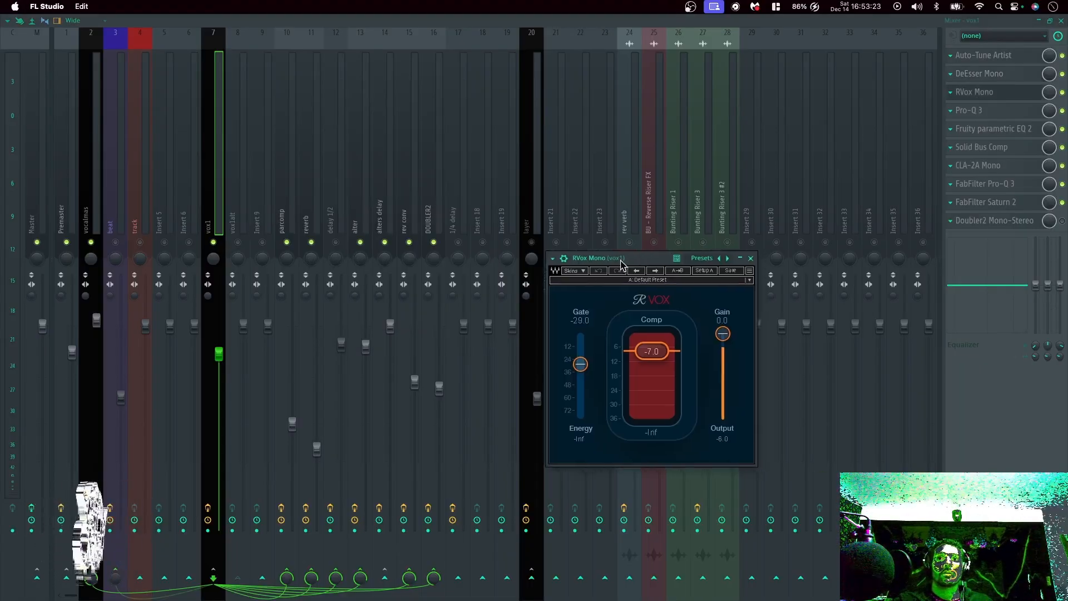
{"action": "left_click_drag", "start_coordinate": [623, 260], "coordinate": [476, 196]}
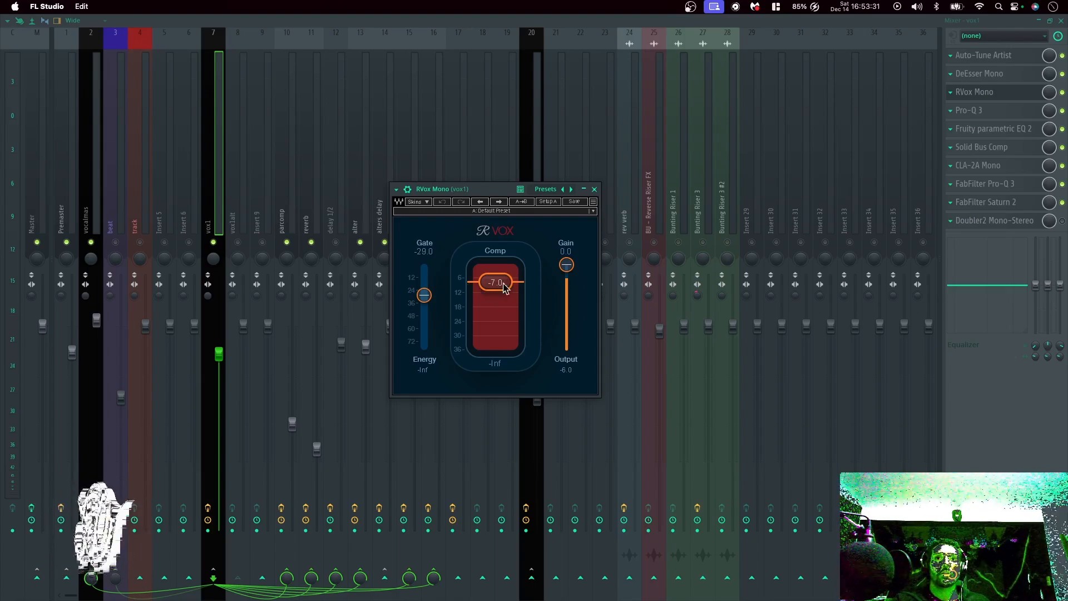
{"action": "key", "text": "space"}
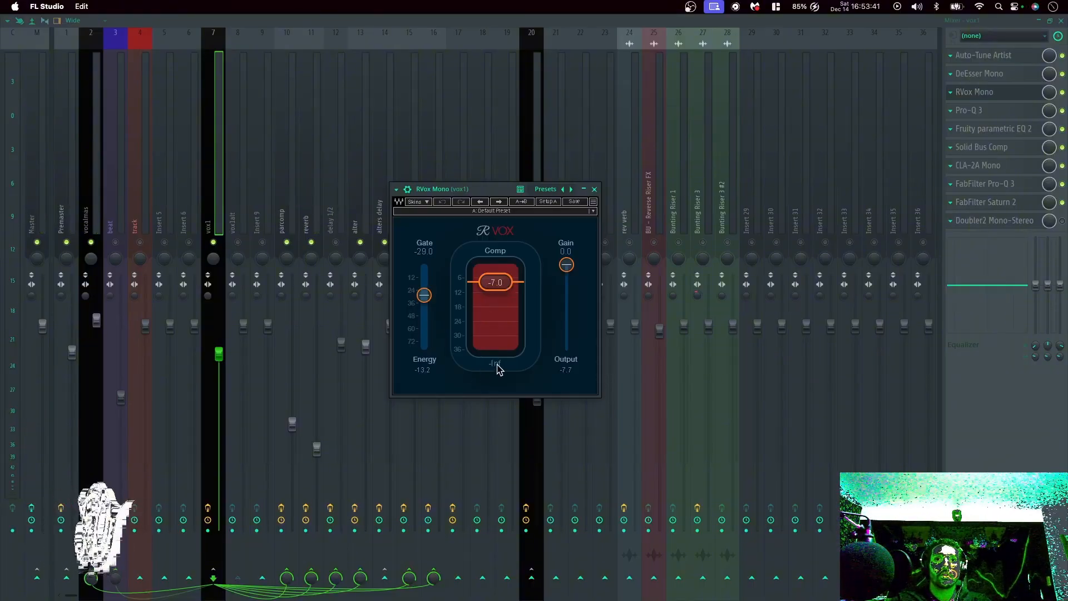
{"action": "key", "text": "space"}
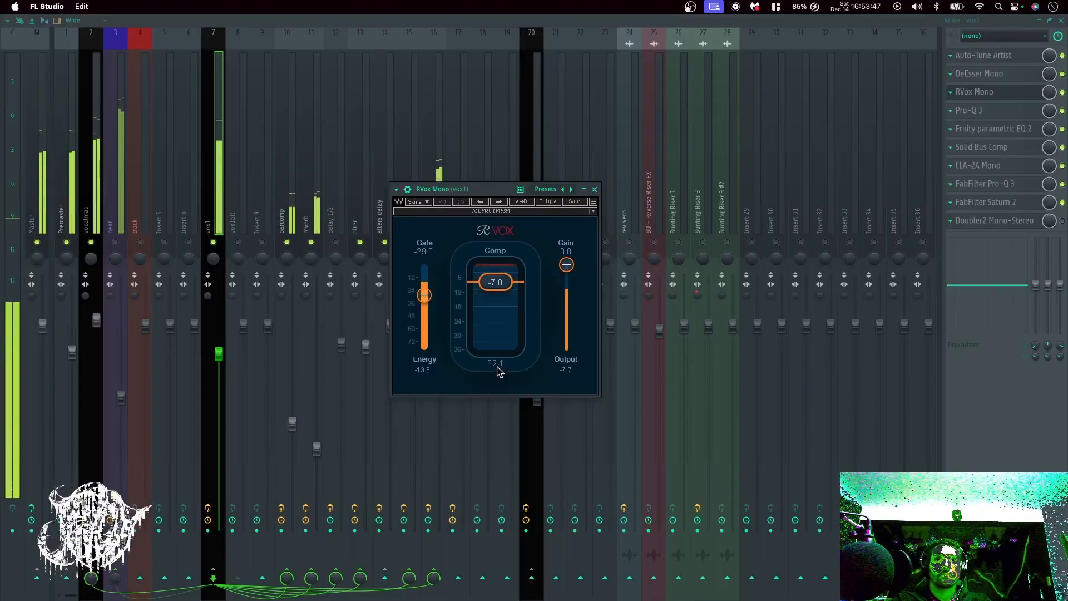
{"action": "key", "text": "space"}
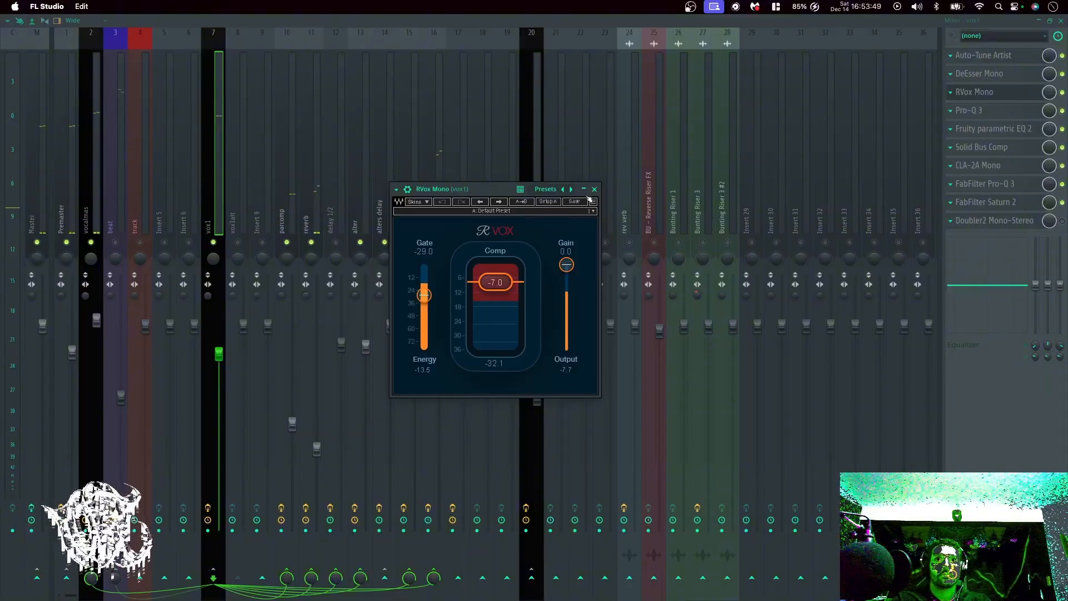
Close the RVox Mono and return to the playlist, moving the playback position to about bar 7.
{"action": "left_click", "coordinate": [594, 191]}
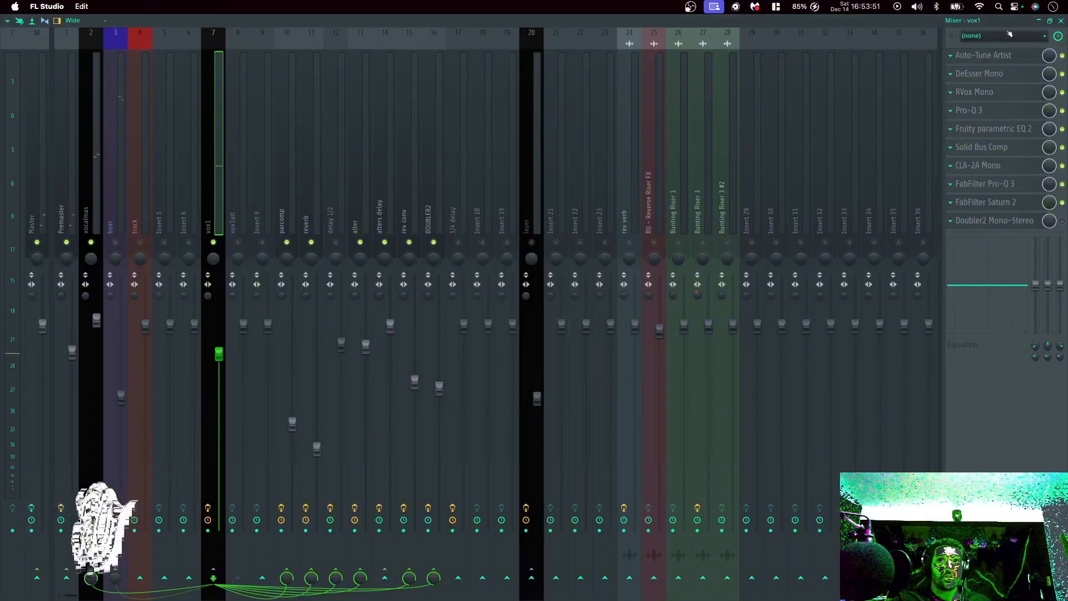
{"action": "left_click", "coordinate": [1061, 21]}
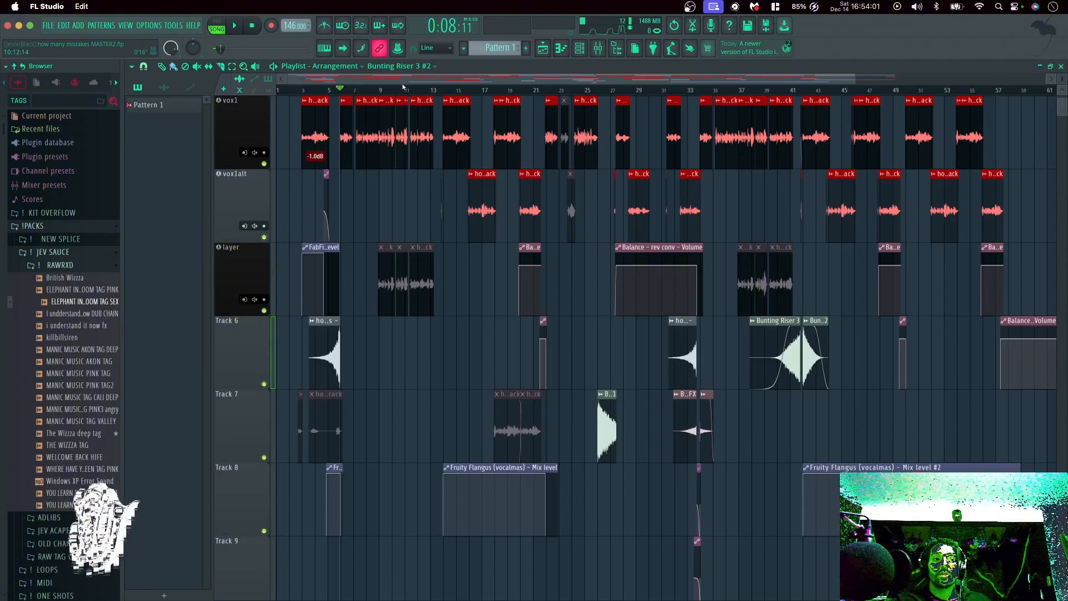
{"action": "left_click", "coordinate": [596, 54]}
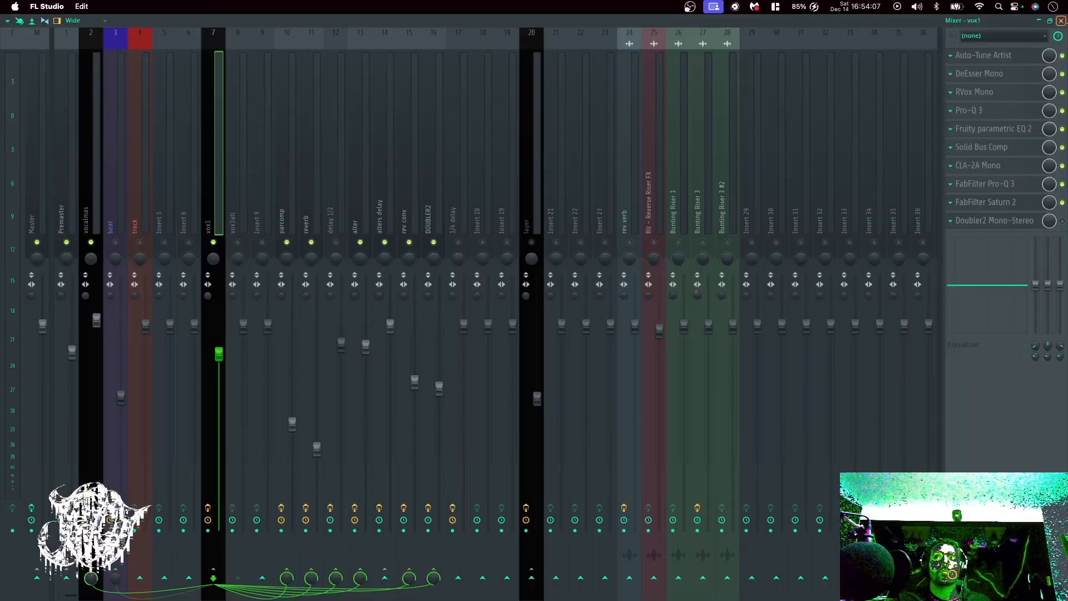
{"action": "left_click", "coordinate": [1060, 20]}
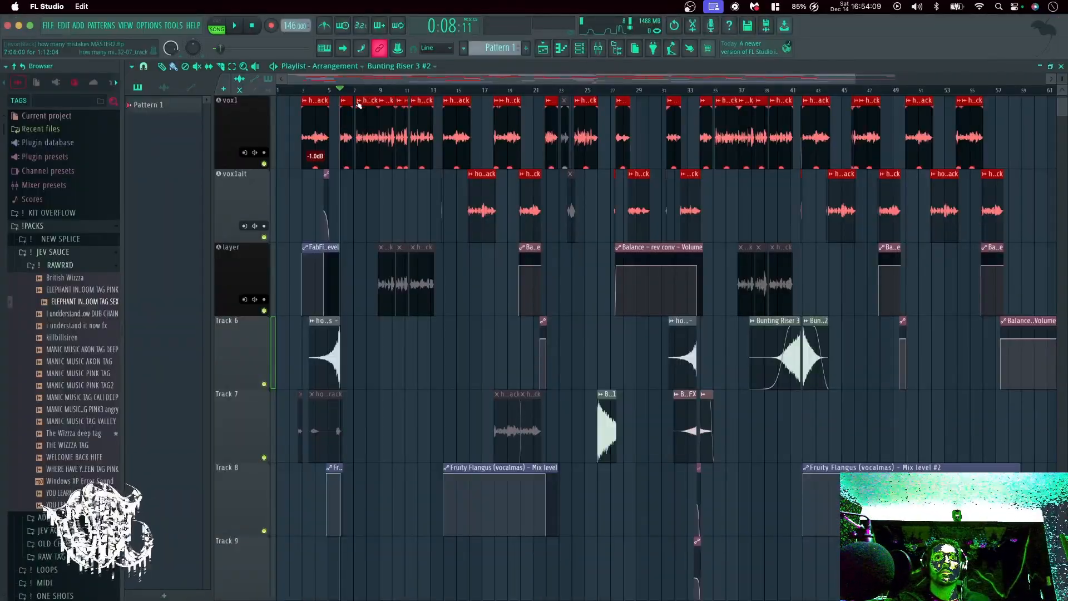
{"action": "scroll", "coordinate": [352, 125], "scroll_direction": "up", "scroll_amount": 2}
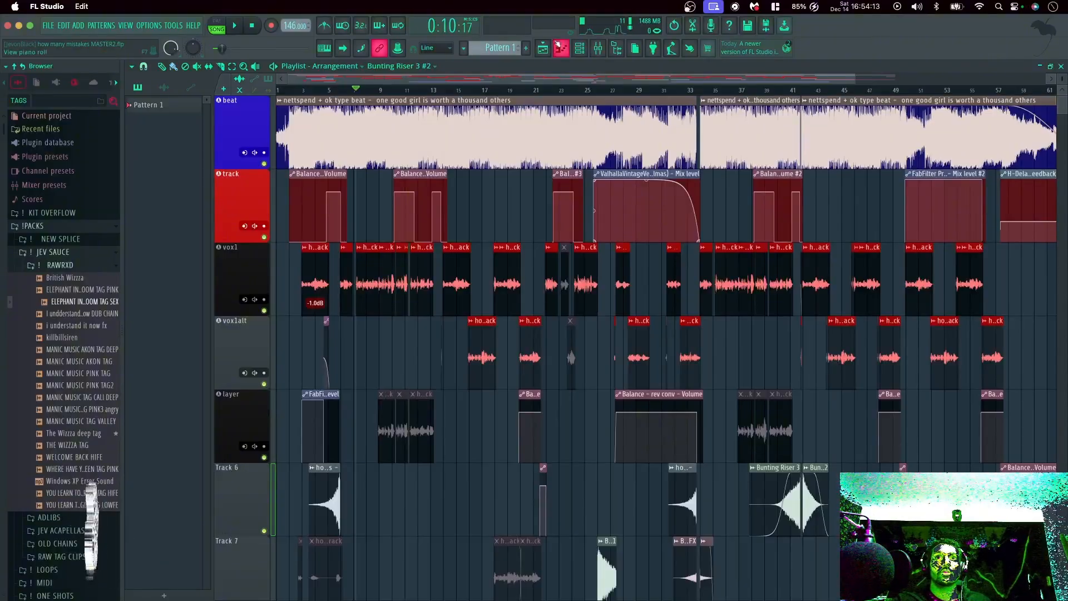
Reopen the mixer and view the EQ curve of the Pro-Q 3 on vox1.
{"action": "left_click", "coordinate": [595, 52]}
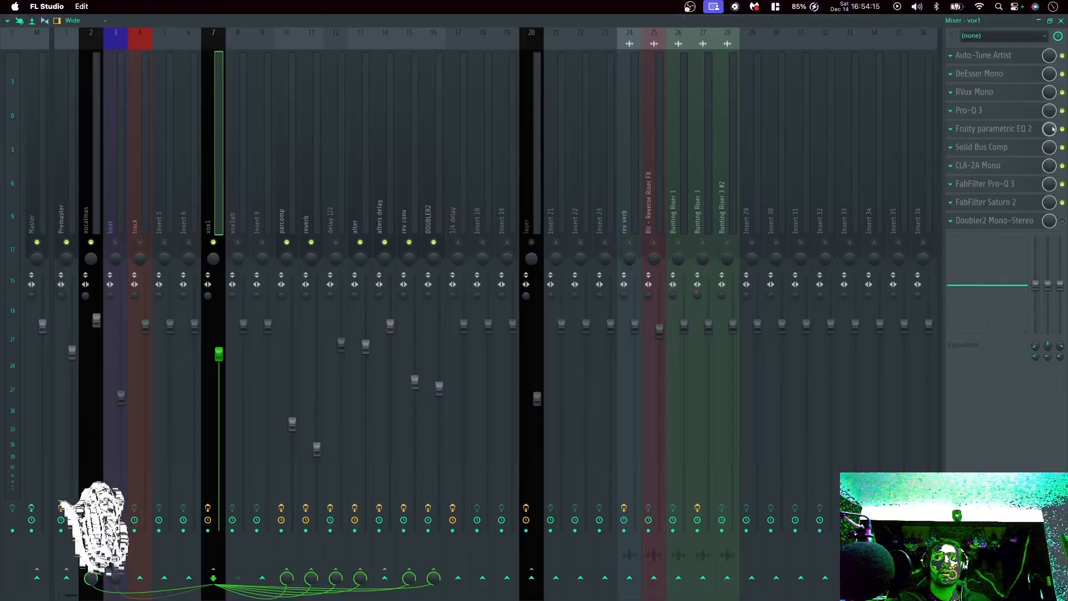
{"action": "left_click", "coordinate": [998, 116]}
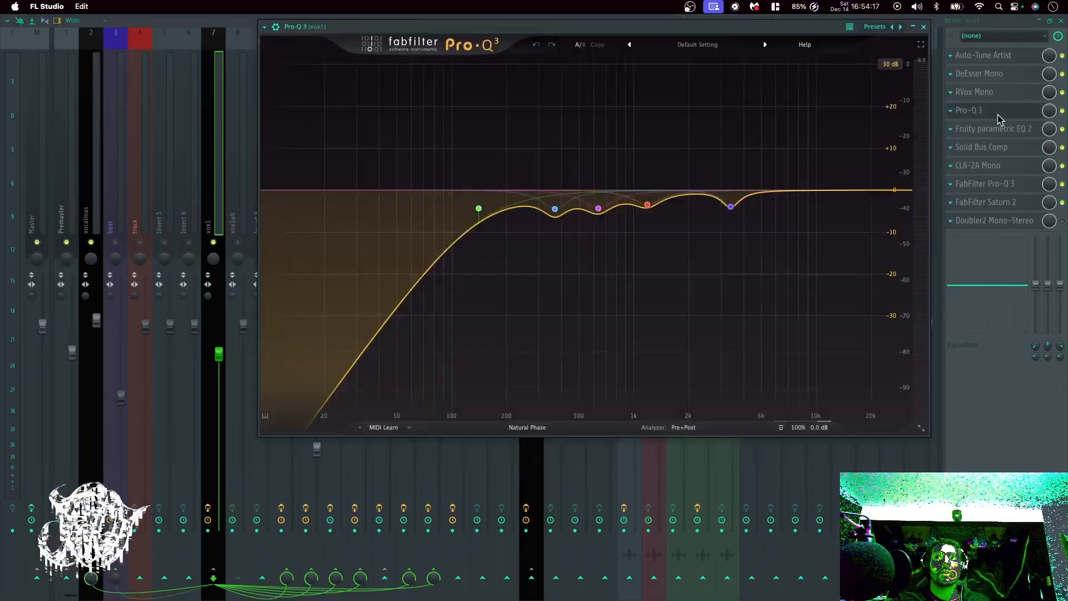
{"action": "left_click", "coordinate": [999, 117]}
Delete the Doubler2 Mono-Stereo from vox1, add SPAN in its slot and move it directly above Pro-Q 3.
{"action": "left_click", "coordinate": [949, 225]}
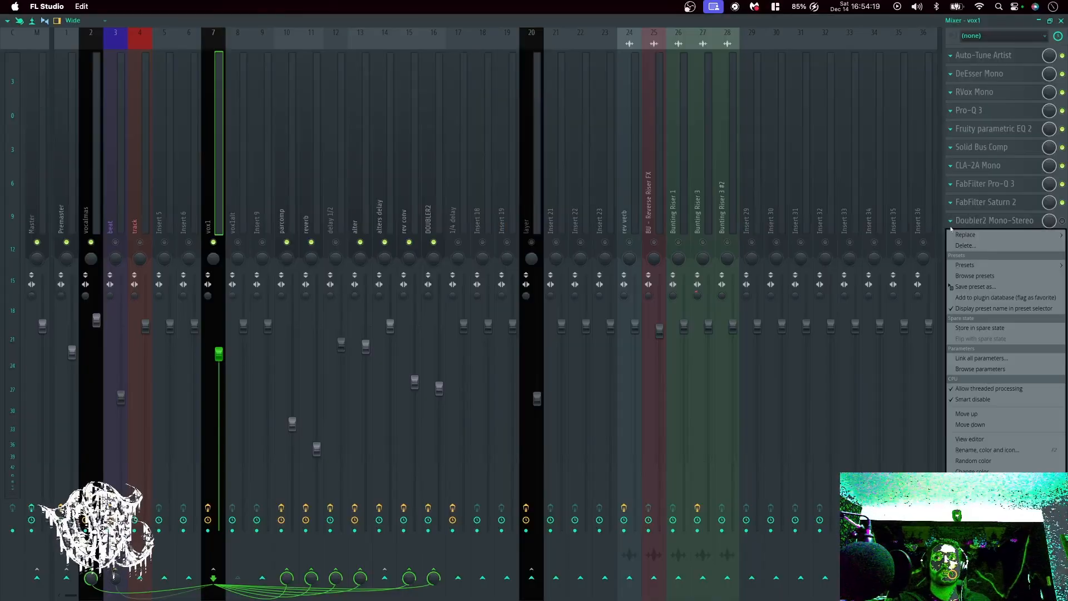
{"action": "left_click", "coordinate": [952, 251]}
{"action": "left_click", "coordinate": [984, 226]}
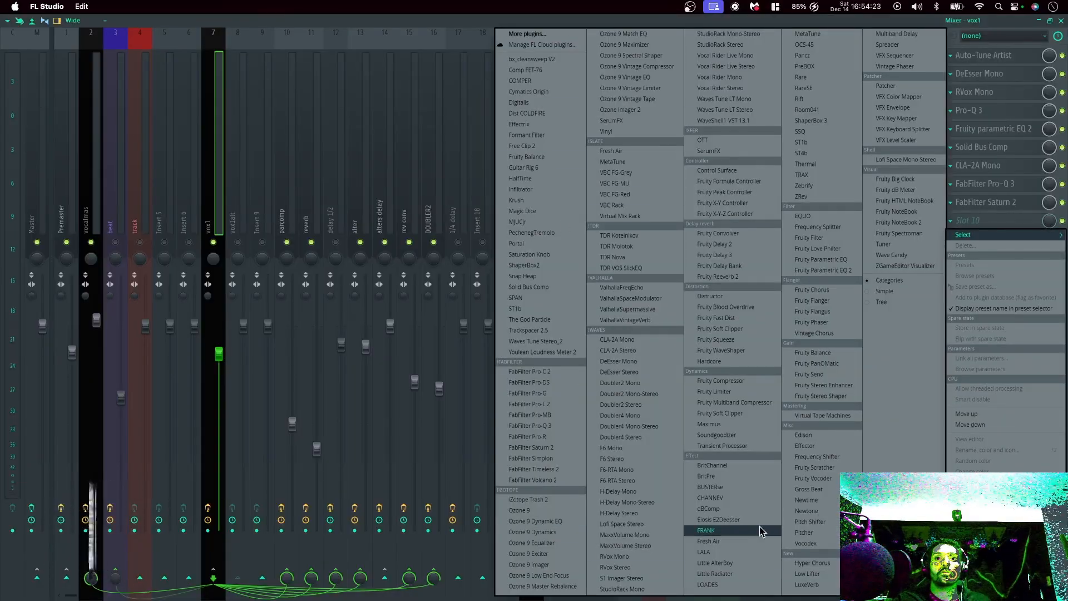
{"action": "left_click", "coordinate": [550, 298]}
{"action": "left_click_drag", "start_coordinate": [994, 226], "coordinate": [990, 114]}
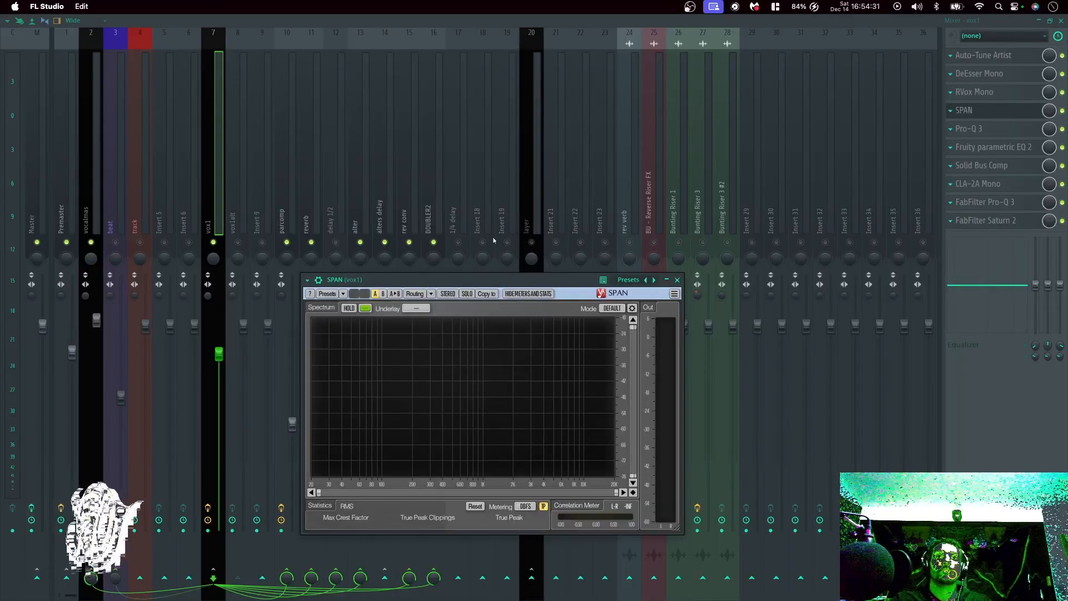
Play the vocal and examine its frequency spectrum in SPAN, then stop playback and close the analyzer.
{"action": "key", "text": "space"}
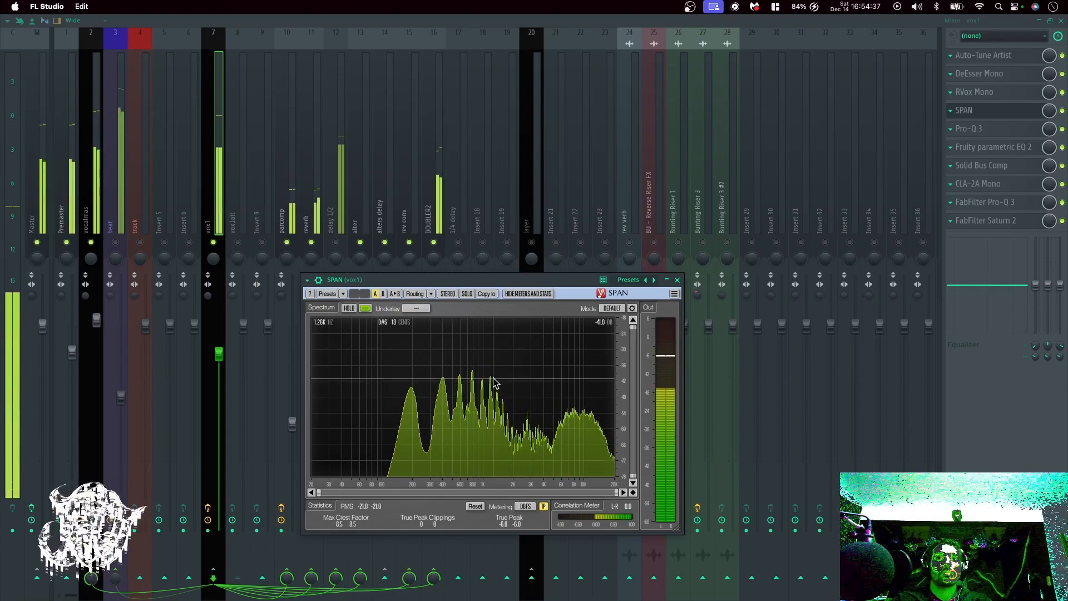
{"action": "key", "text": "space"}
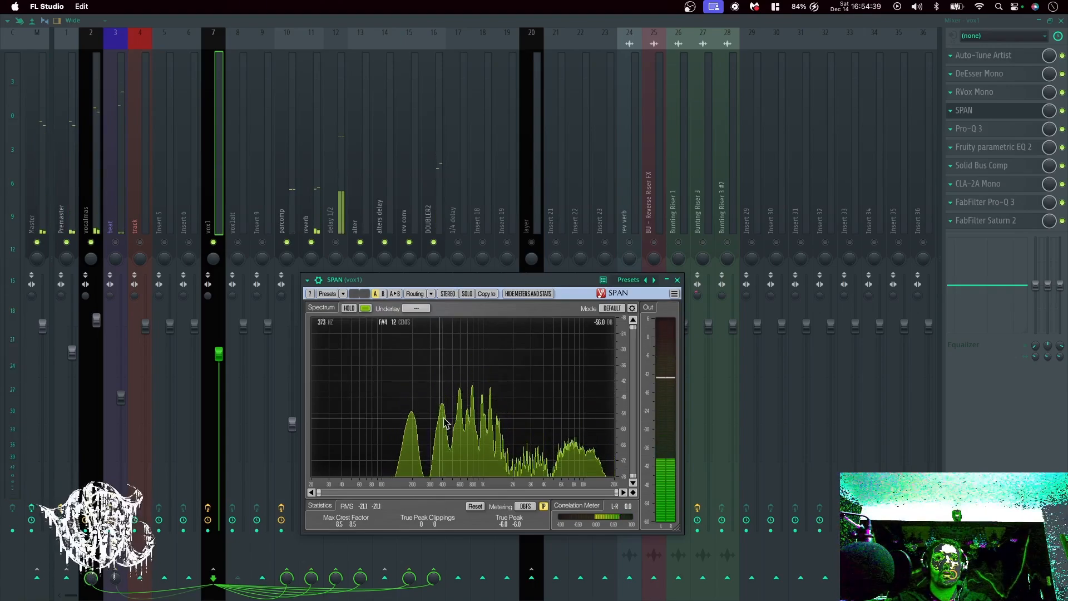
{"action": "left_click", "coordinate": [677, 280]}
Delete SPAN from vox1 and move the effects below up one slot each to close the gap.
{"action": "left_click", "coordinate": [951, 129]}
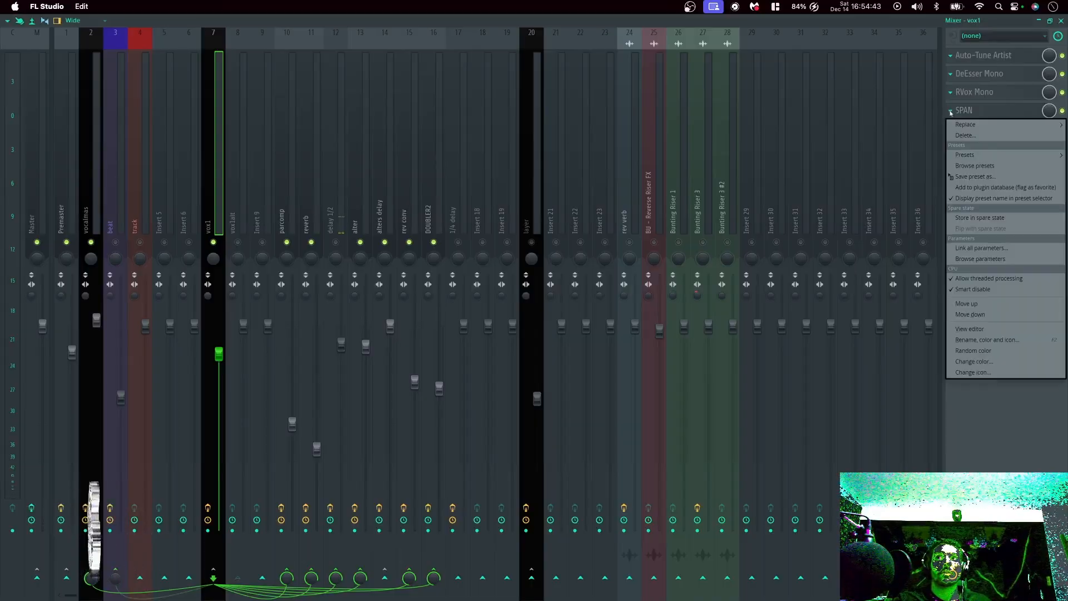
{"action": "left_click", "coordinate": [961, 138]}
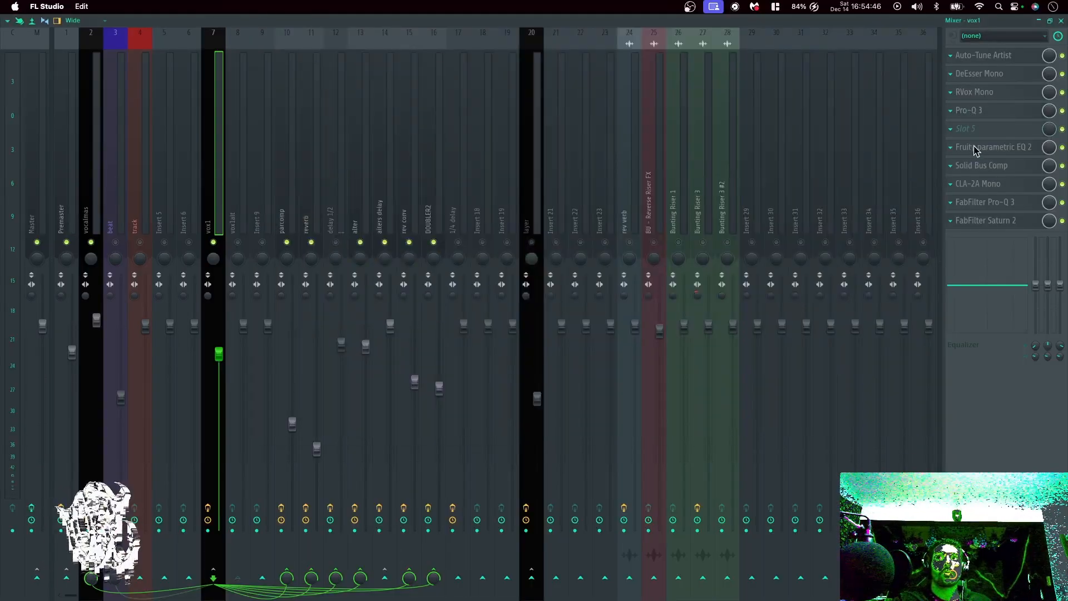
{"action": "mouse_move", "coordinate": [974, 148]}
{"action": "left_mouse_down"}
{"action": "mouse_move", "coordinate": [974, 130]}
{"action": "mouse_move", "coordinate": [974, 148]}
{"action": "left_mouse_up"}
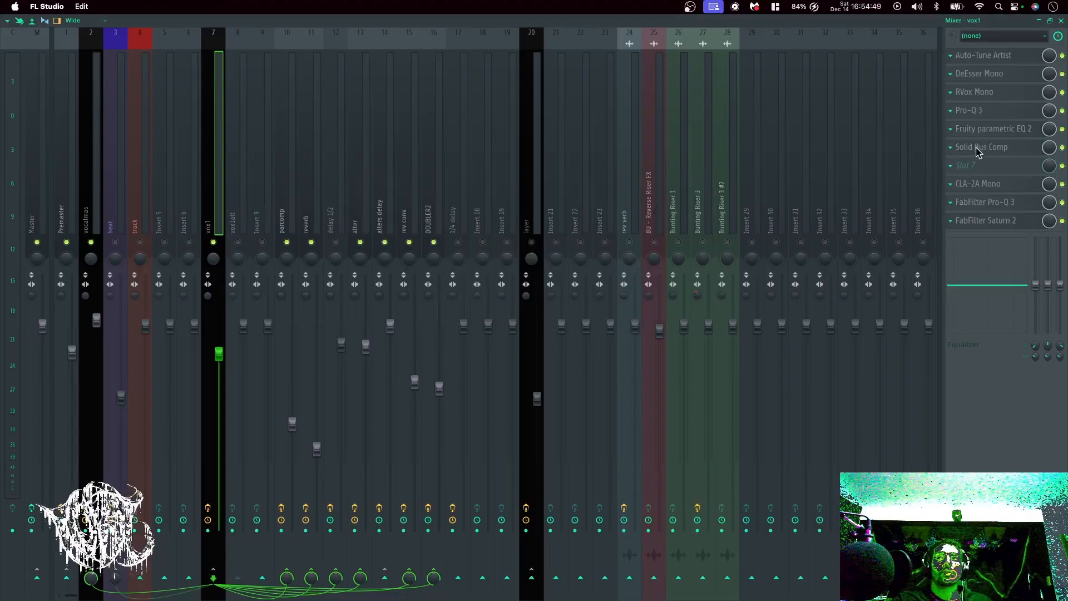
{"action": "mouse_move", "coordinate": [975, 186]}
{"action": "left_mouse_down"}
{"action": "mouse_move", "coordinate": [975, 168]}
{"action": "mouse_move", "coordinate": [978, 185]}
{"action": "left_mouse_up"}
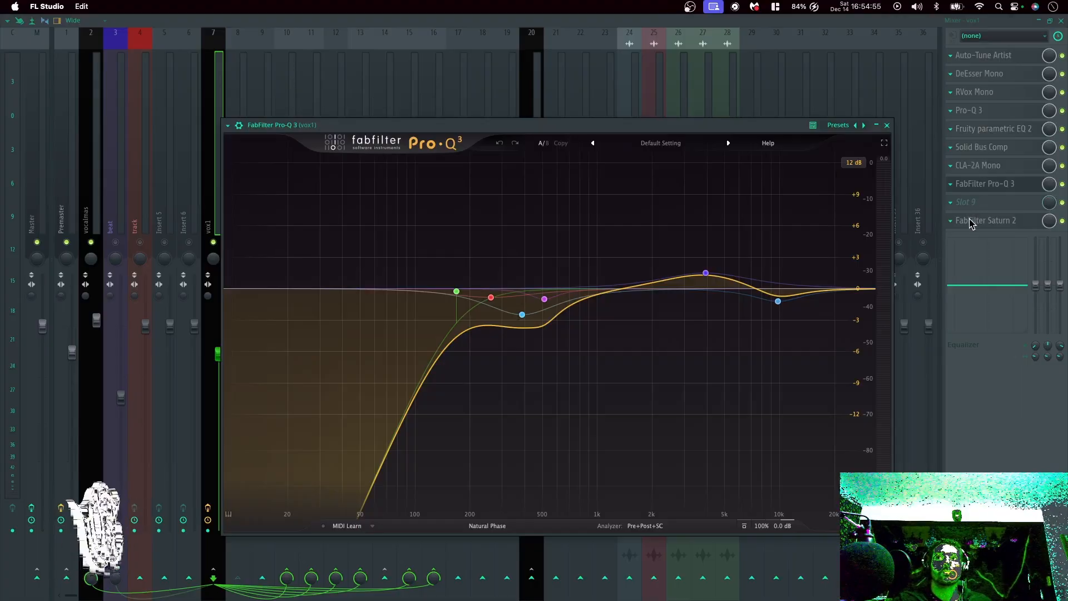
{"action": "left_click_drag", "start_coordinate": [970, 221], "coordinate": [972, 204]}
{"action": "left_click", "coordinate": [749, 175]}
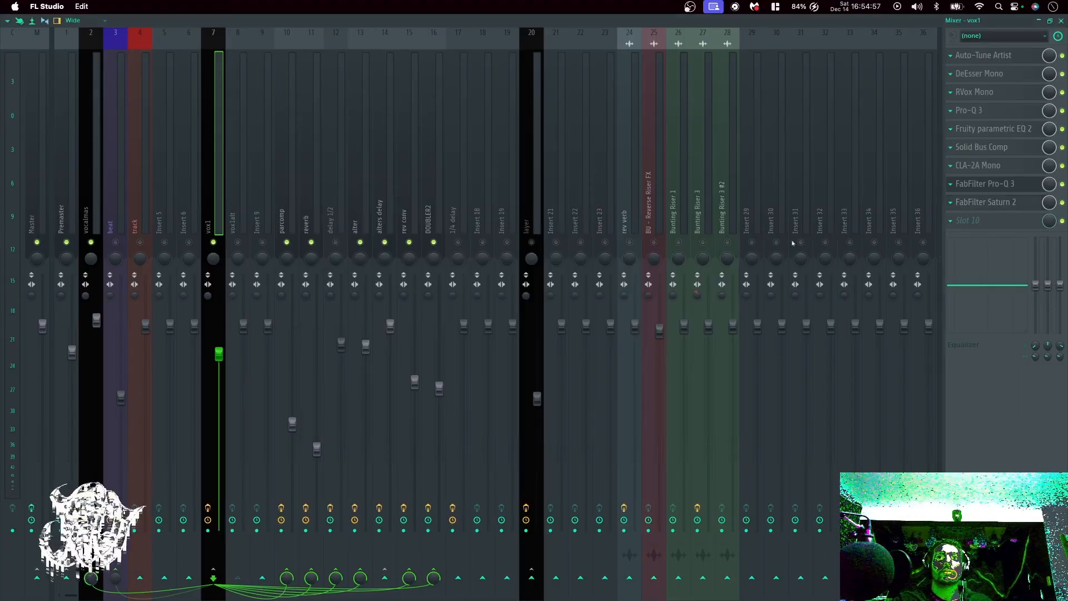
Open the FabFilter Pro-Q 3 briefly, then examine the bands of the Pro-Q 3 on vox1 and close it.
{"action": "left_click", "coordinate": [979, 185]}
{"action": "left_click", "coordinate": [978, 186]}
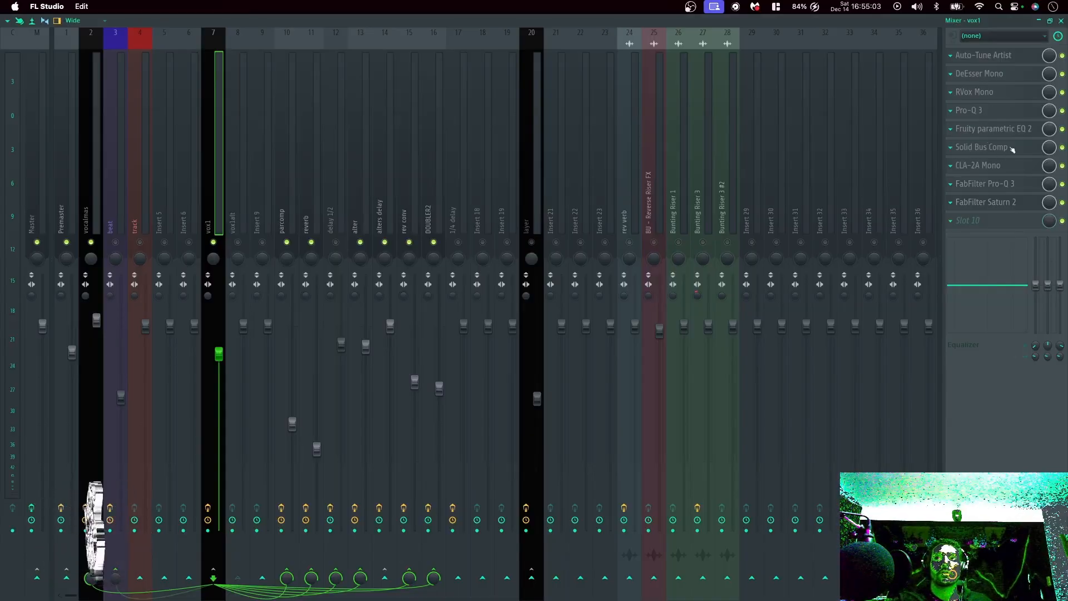
{"action": "left_click", "coordinate": [975, 110]}
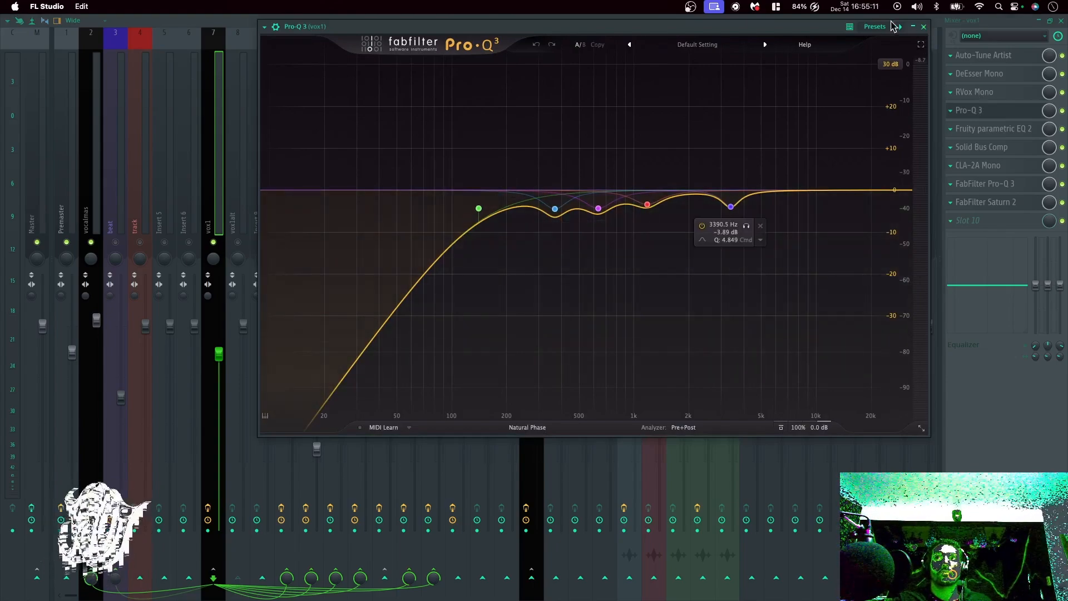
{"action": "left_click", "coordinate": [924, 27]}
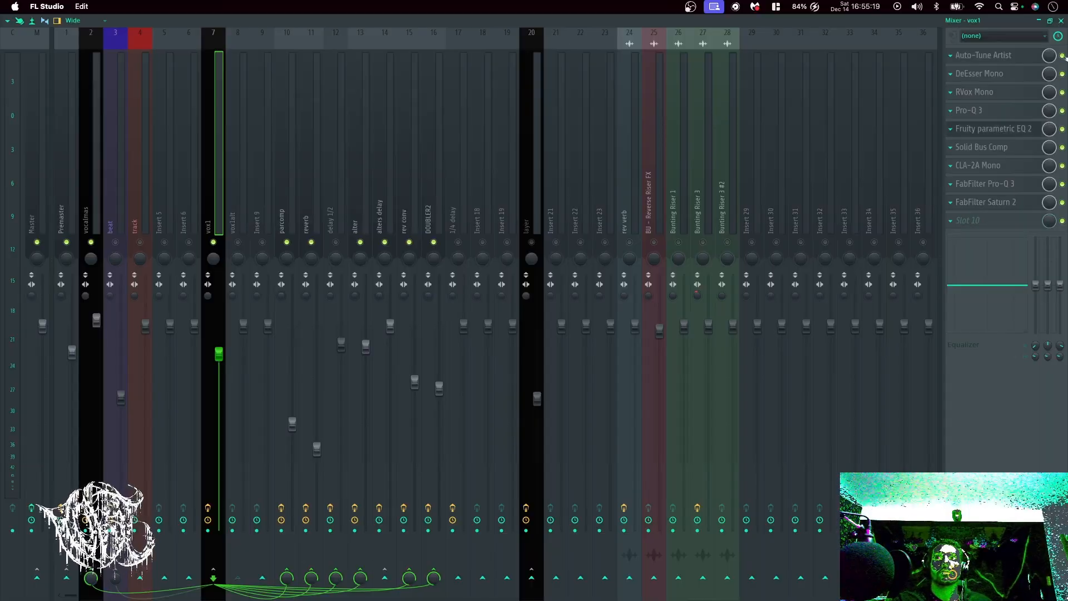
Return to the playlist and examine the bands of vox1's Fruity parametric EQ 2, then close it.
{"action": "left_click", "coordinate": [1061, 21]}
{"action": "left_click_drag", "start_coordinate": [345, 112], "coordinate": [520, 140]}
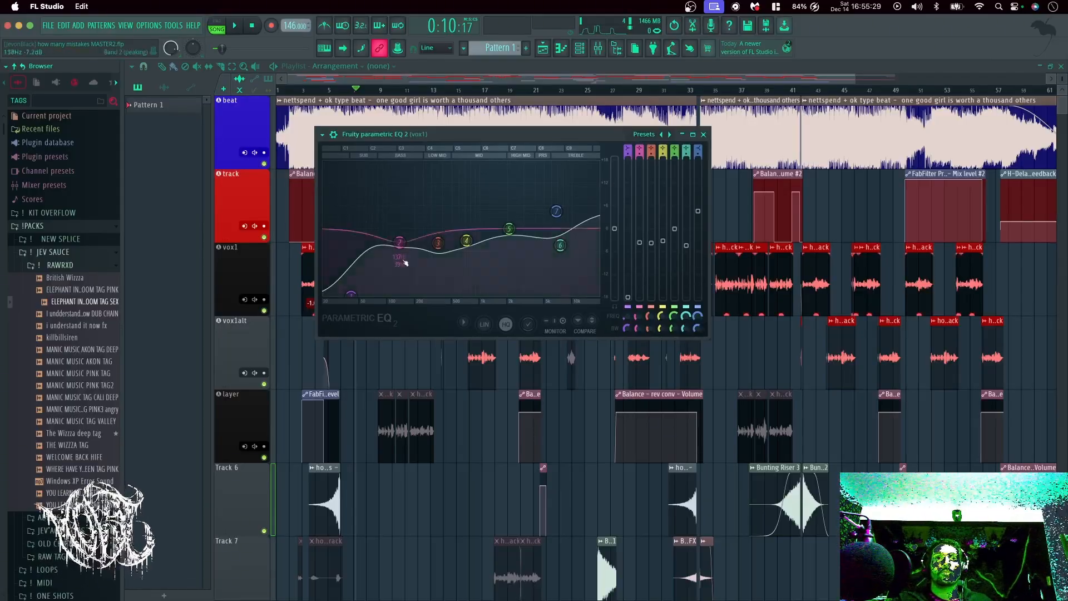
{"action": "left_click", "coordinate": [703, 135]}
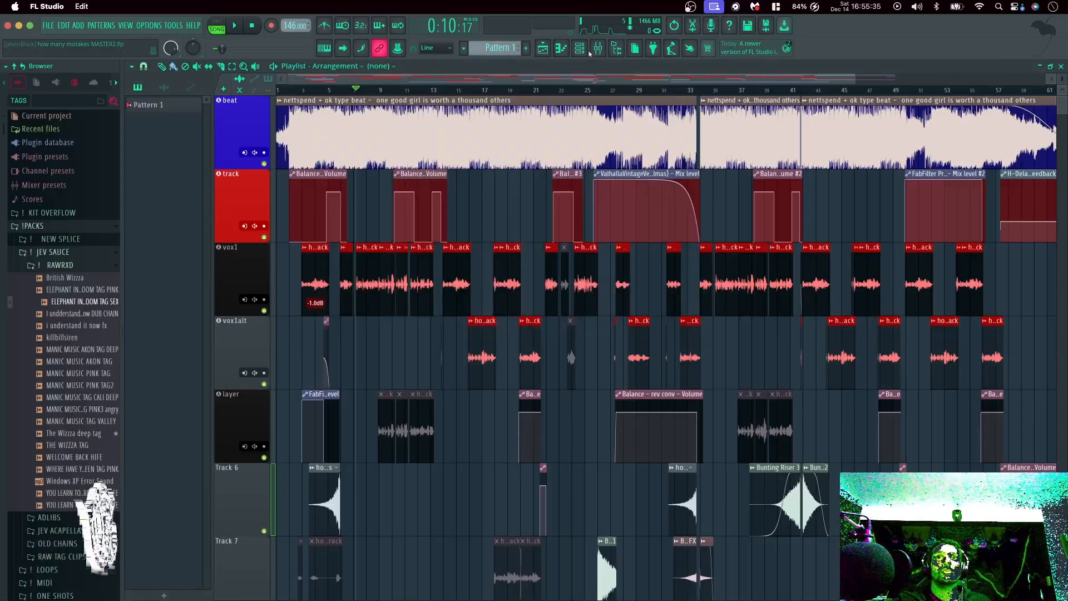
Open the Solid Bus Comp on vox1 and examine its makeup, attack, threshold and compression during playback, then close it.
{"action": "left_click", "coordinate": [597, 51]}
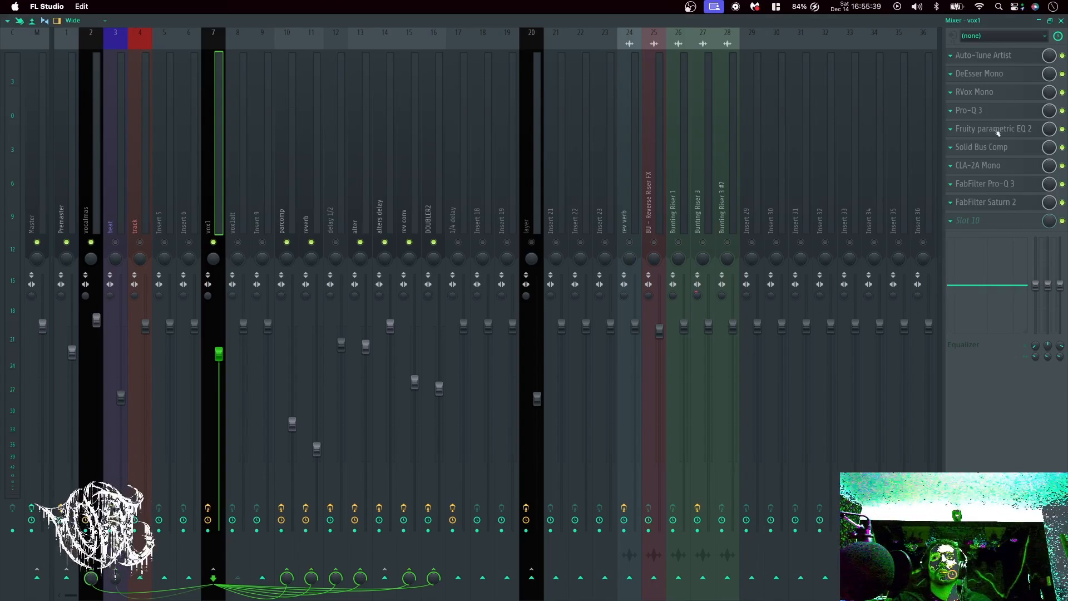
{"action": "left_click", "coordinate": [983, 147]}
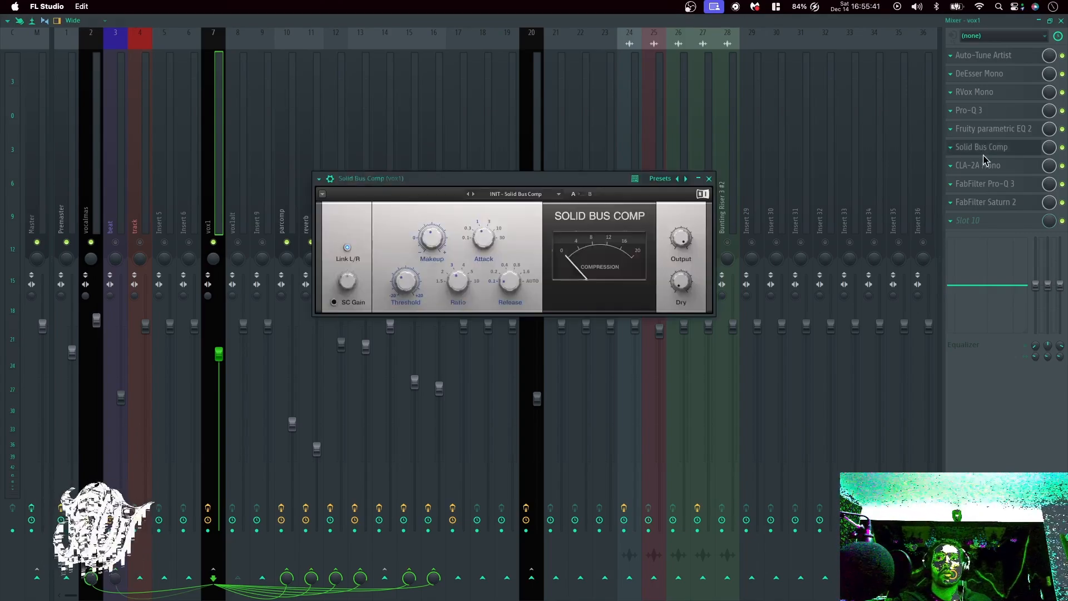
{"action": "left_click_drag", "start_coordinate": [498, 184], "coordinate": [519, 195]}
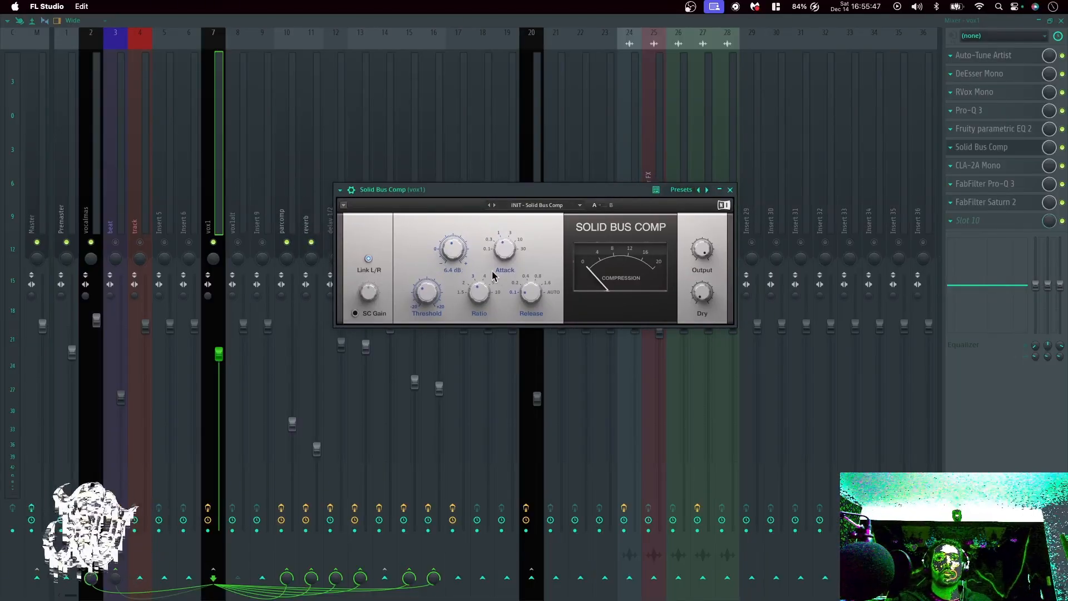
{"action": "left_click_drag", "start_coordinate": [501, 251], "coordinate": [500, 257]}
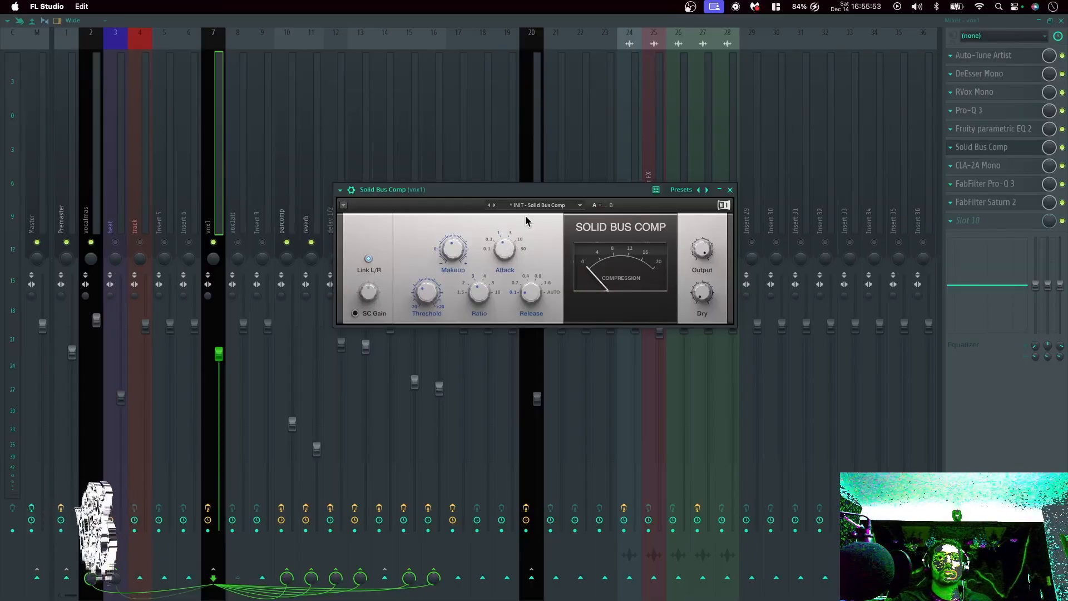
{"action": "mouse_move", "coordinate": [454, 258]}
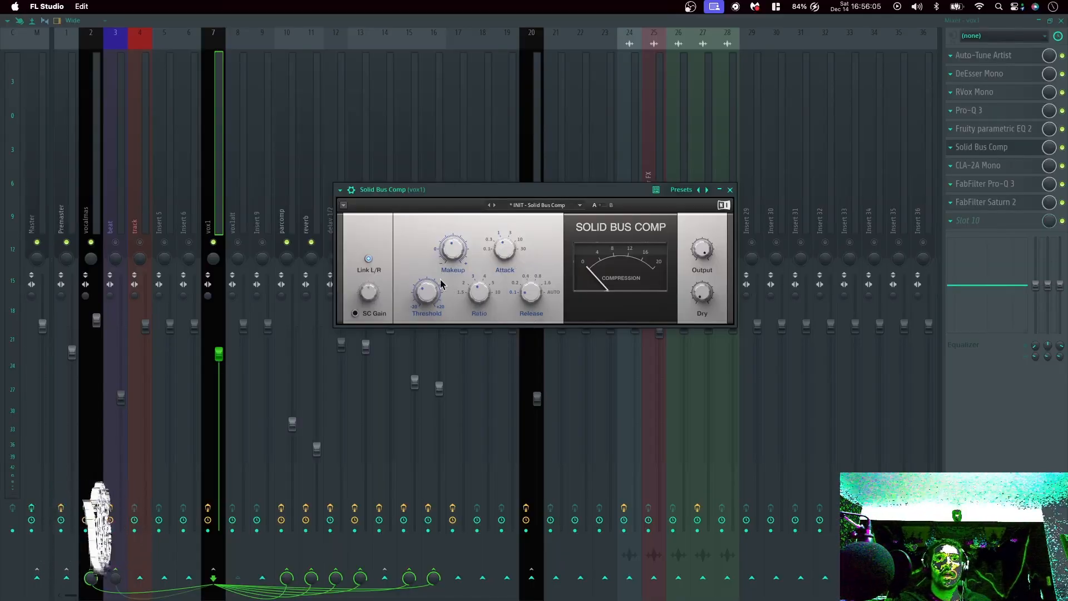
{"action": "left_click_drag", "start_coordinate": [443, 285], "coordinate": [468, 243]}
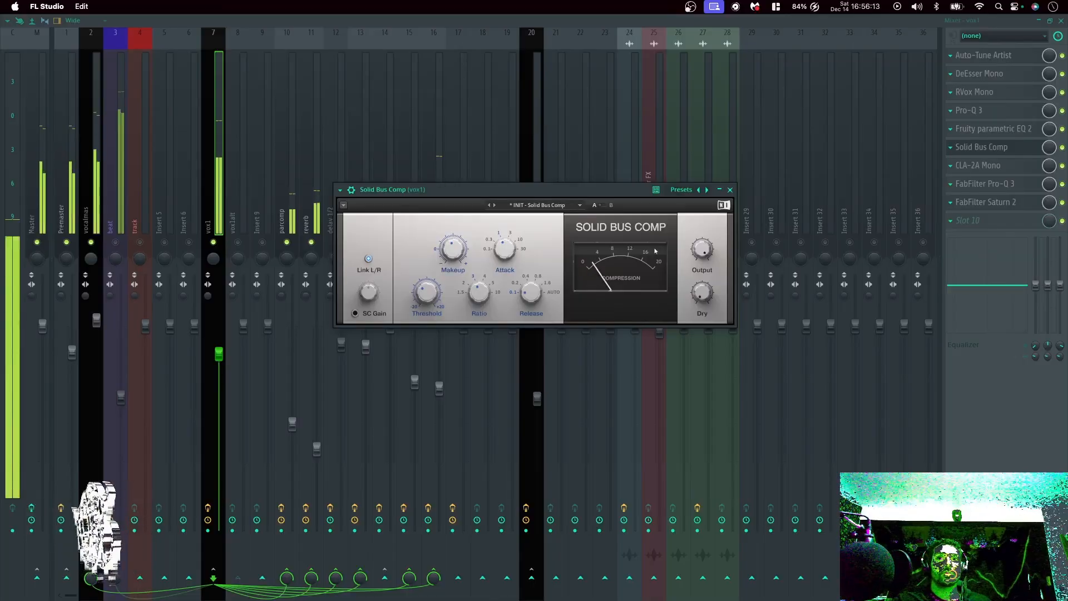
{"action": "key", "text": "space"}
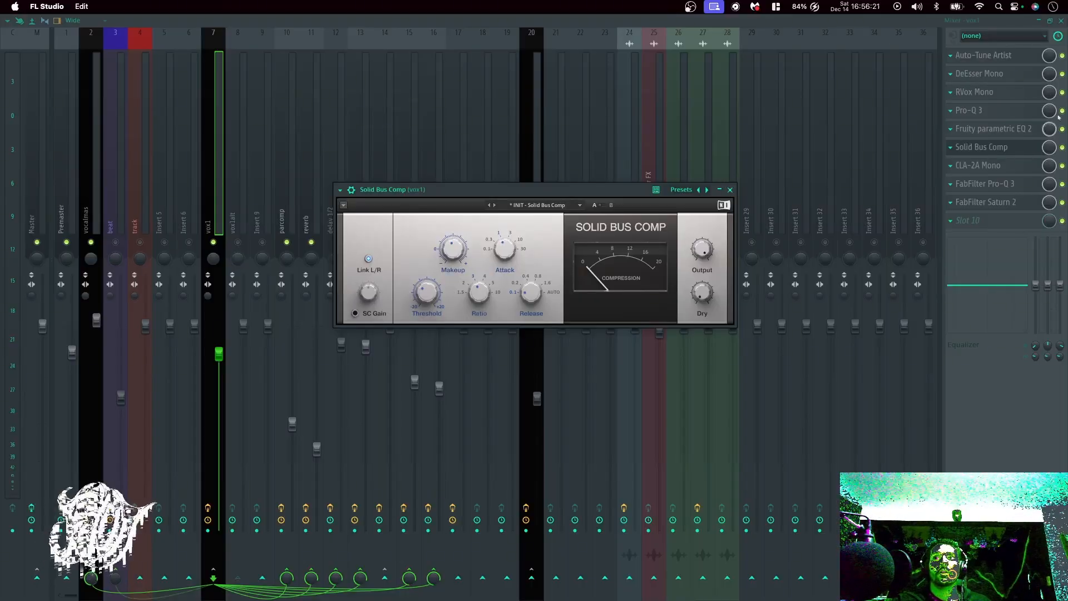
{"action": "left_click", "coordinate": [729, 189]}
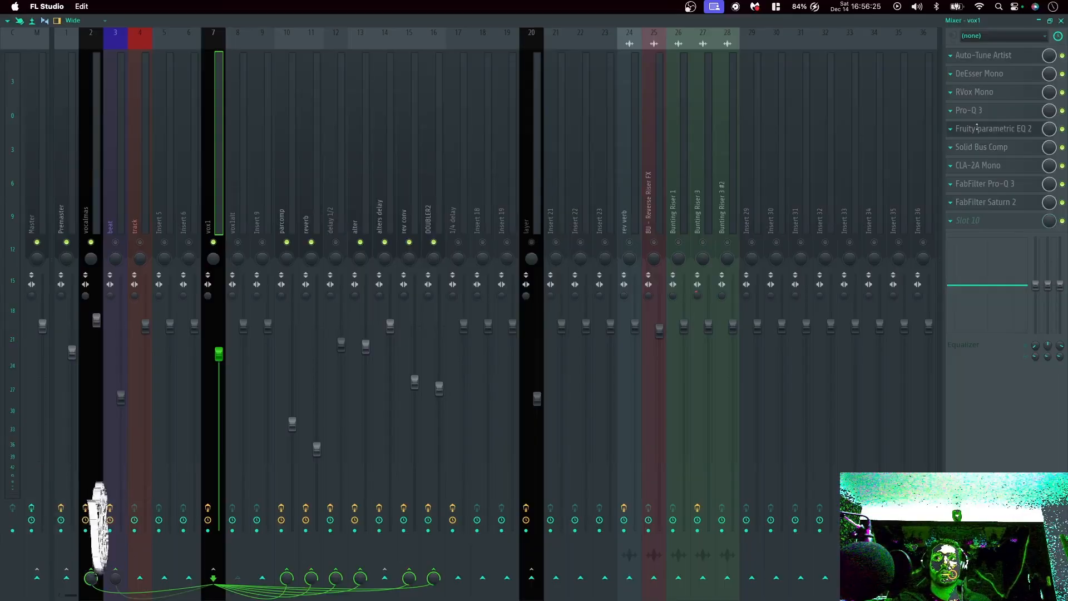
View the Pro-Q 3 again, then open the CLA-2A Mono on vox1 and examine its gain and peak reduction during playback.
{"action": "left_click", "coordinate": [979, 117]}
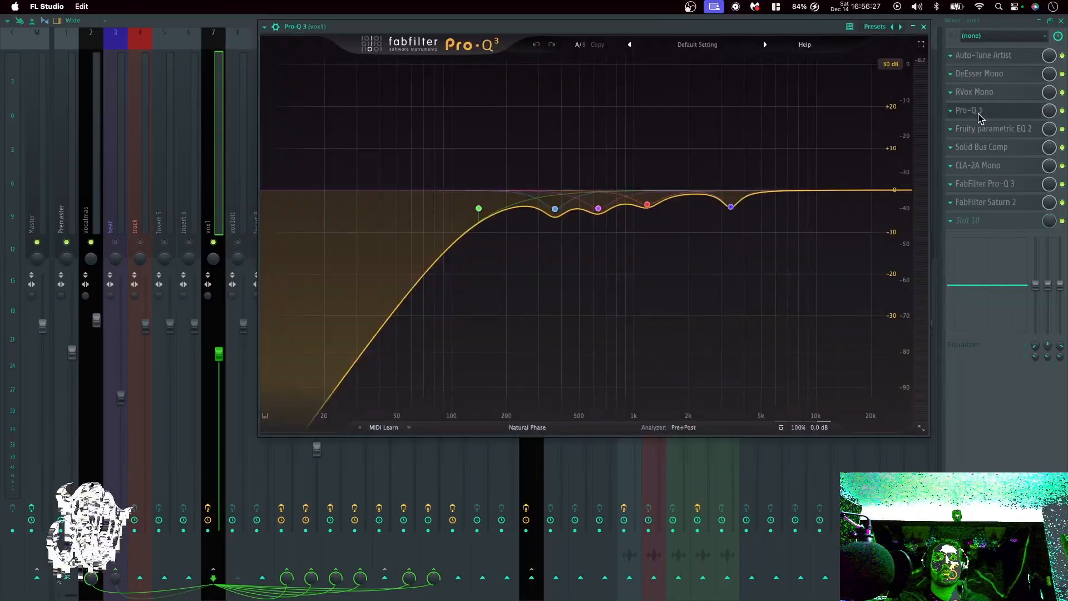
{"action": "left_click", "coordinate": [979, 117]}
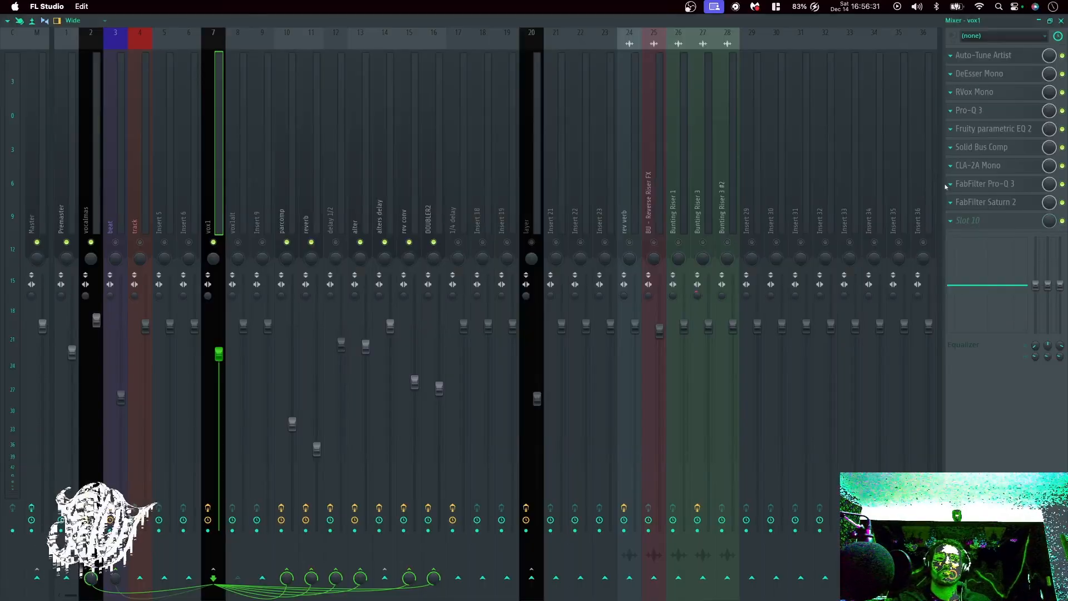
{"action": "left_click", "coordinate": [986, 171]}
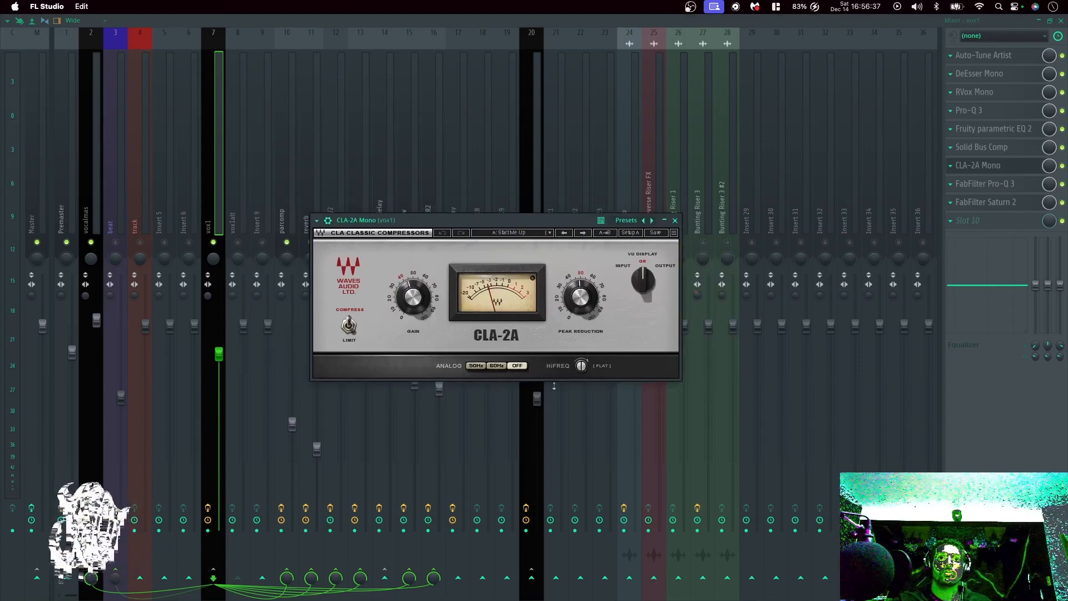
{"action": "key", "text": "space"}
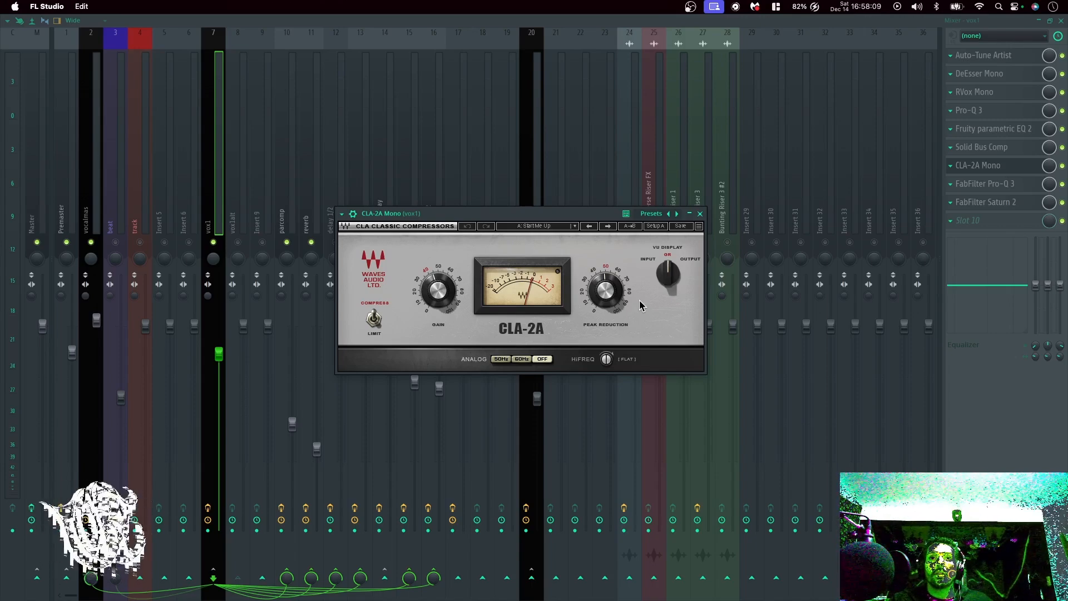
{"action": "key", "text": "space"}
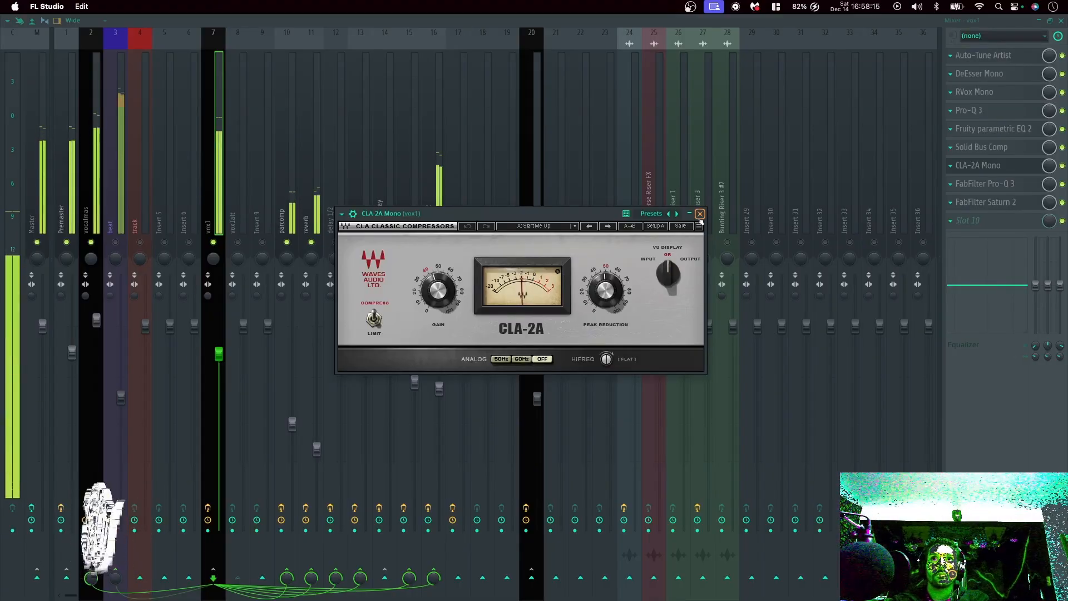
Stop playback and close the CLA-2A Mono, then open the FabFilter Pro-Q 3 on vox1 and examine its low-cut and low-mid bands.
{"action": "key", "text": "space"}
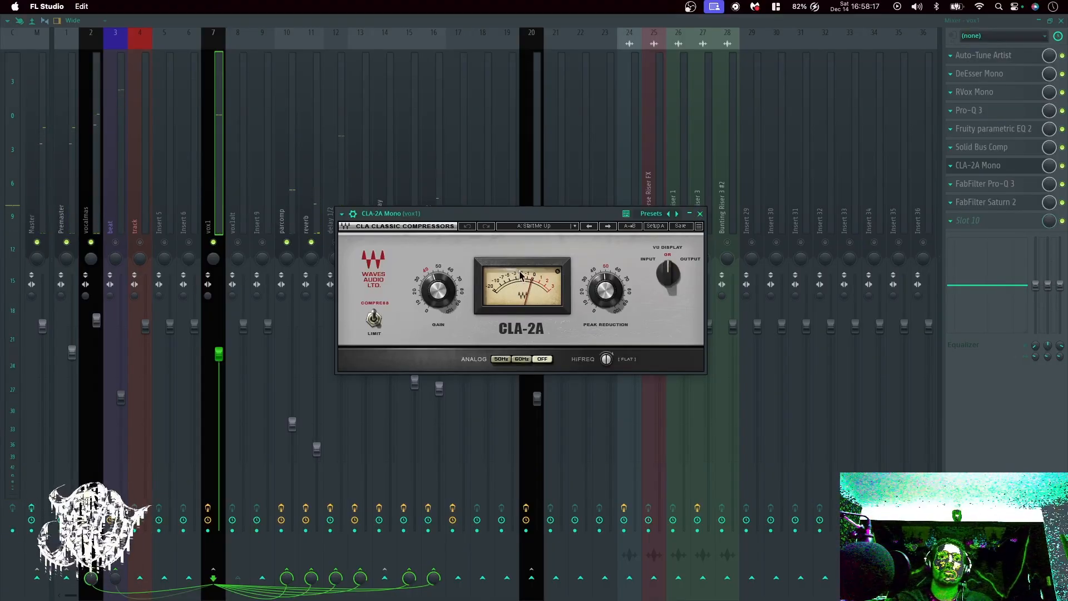
{"action": "left_click", "coordinate": [699, 213]}
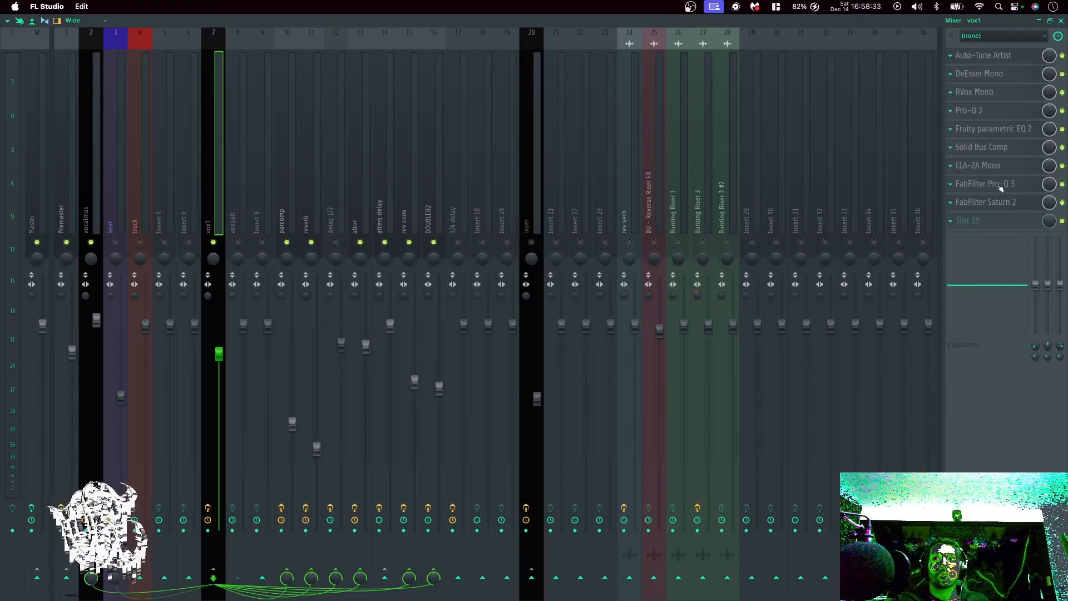
{"action": "left_click", "coordinate": [1000, 190]}
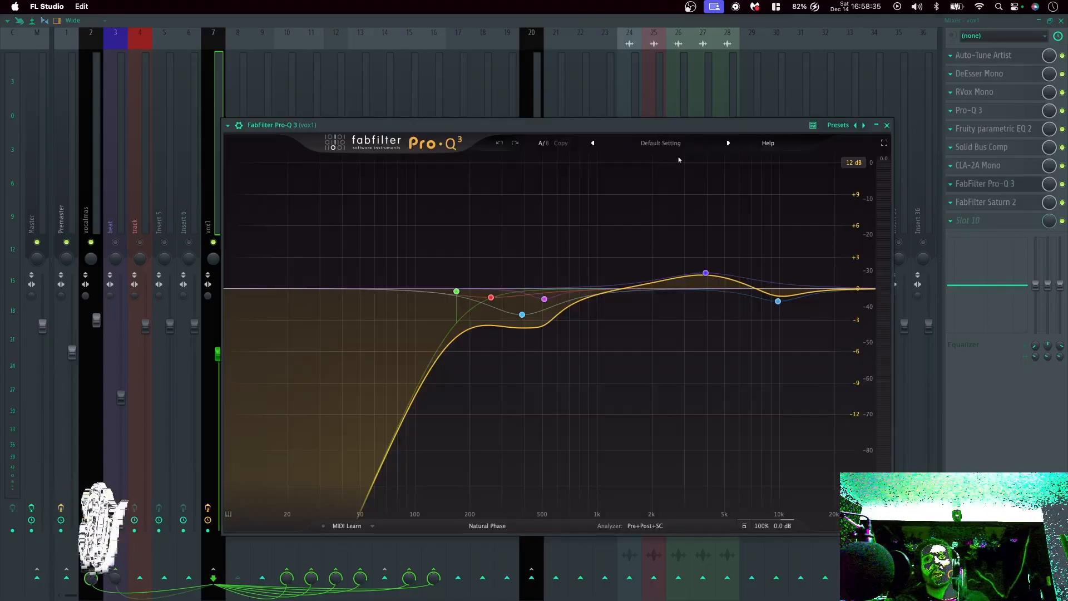
{"action": "left_click_drag", "start_coordinate": [607, 129], "coordinate": [677, 73]}
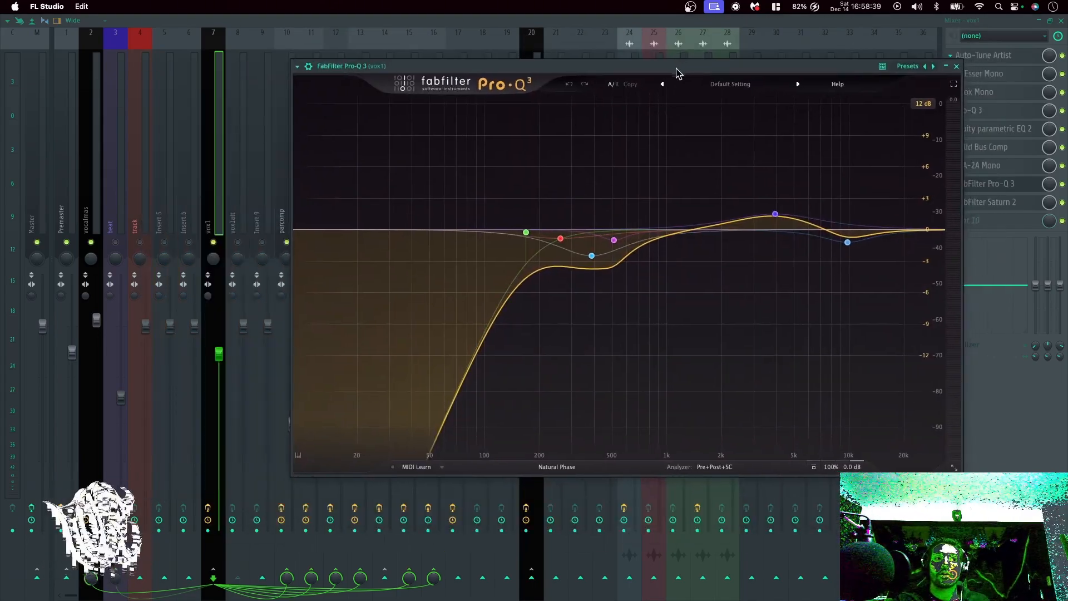
{"action": "left_click", "coordinate": [527, 232]}
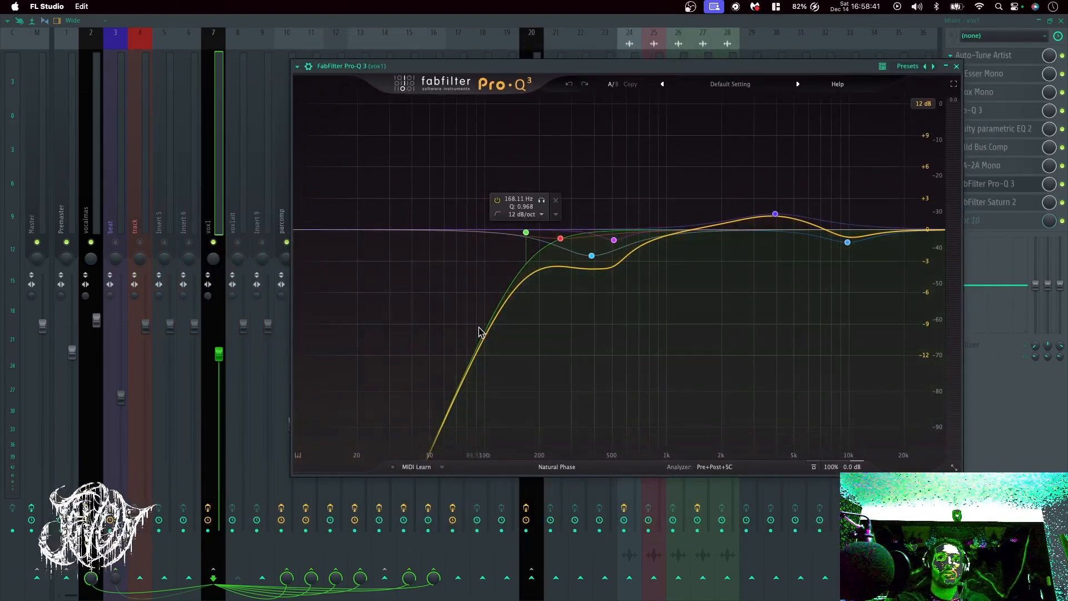
{"action": "mouse_move", "coordinate": [555, 278]}
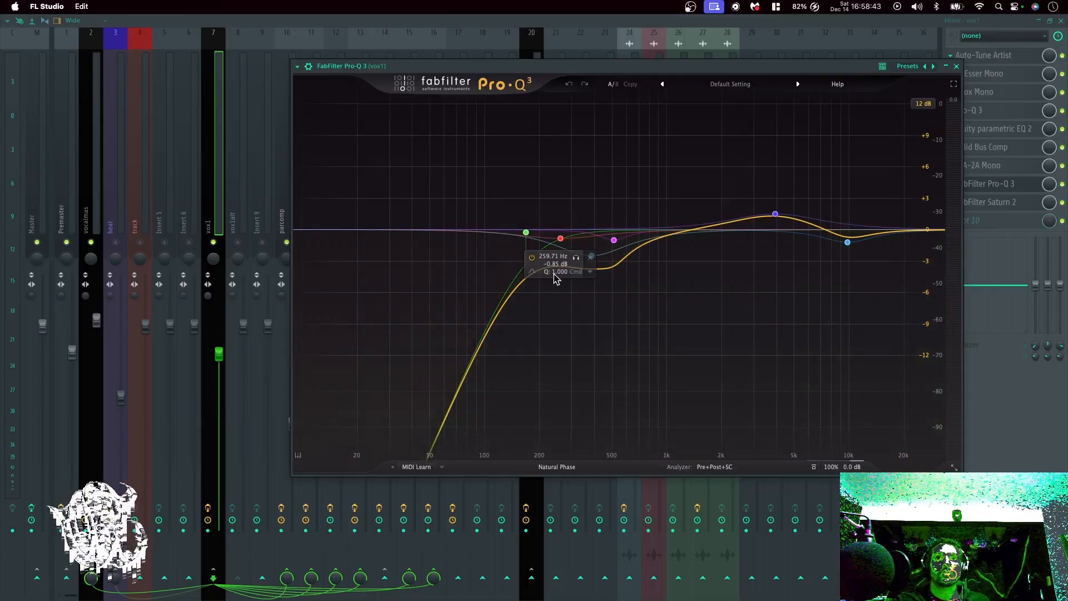
{"action": "double_click", "coordinate": [591, 256]}
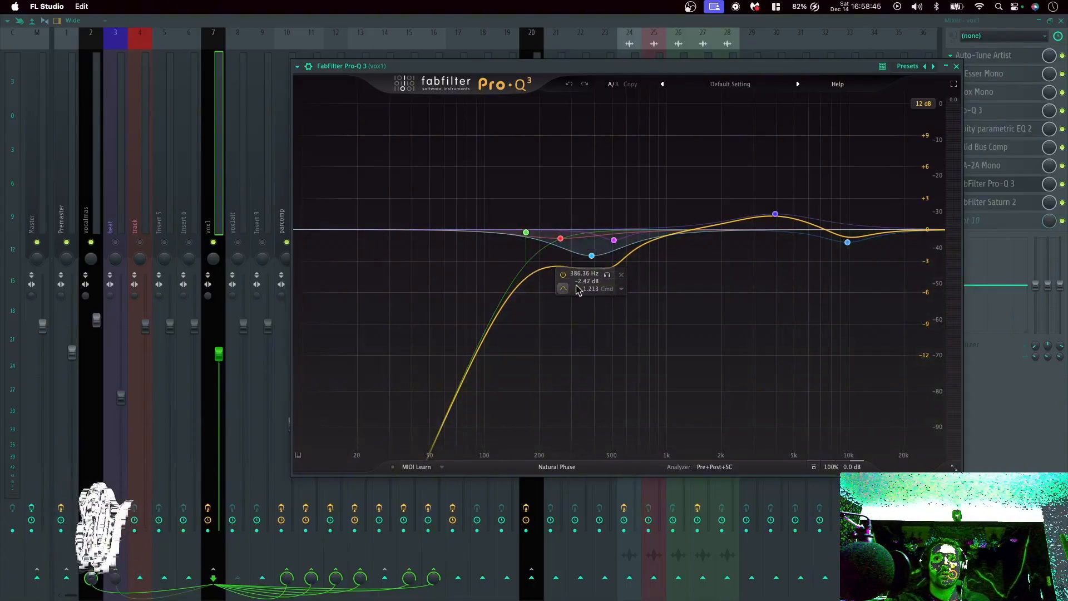
{"action": "left_click_drag", "start_coordinate": [591, 255], "coordinate": [613, 239]}
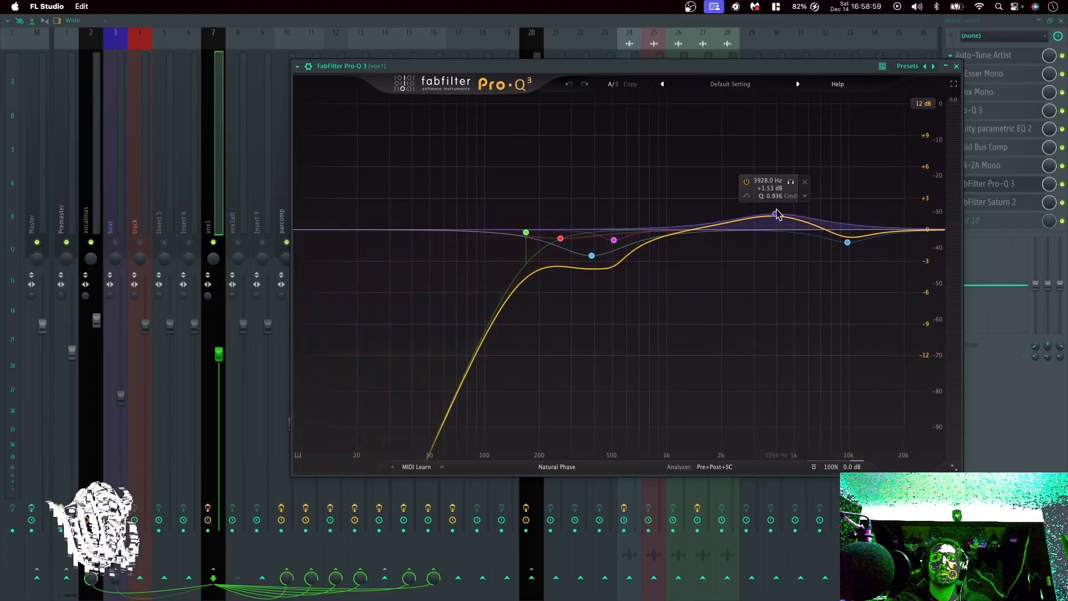
Audition the vocal with the Pro-Q 3's 3928 Hz band bypassed and restored, then with vox1's last effects bypassed and re-enabled up to FabFilter Pro-Q 3.
{"action": "left_click", "coordinate": [747, 182]}
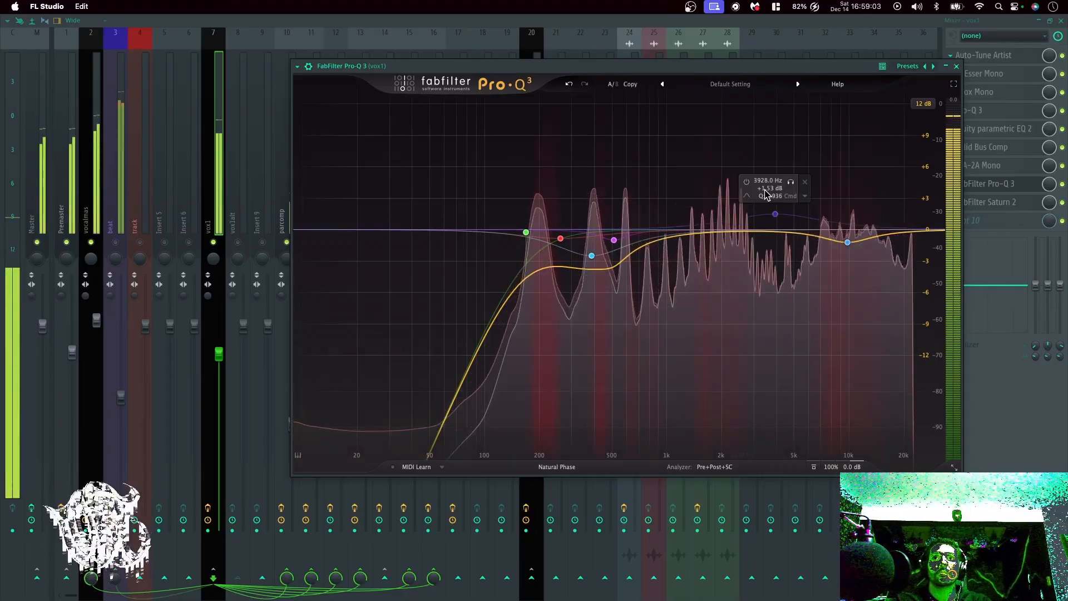
{"action": "left_click", "coordinate": [747, 182]}
{"action": "left_click", "coordinate": [1062, 186]}
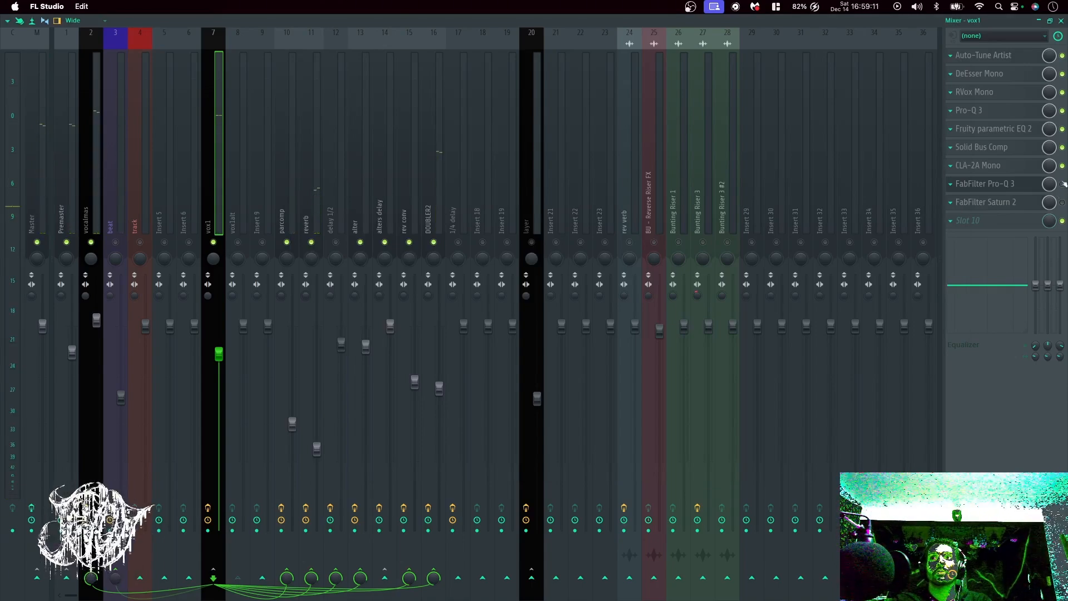
{"action": "left_click", "coordinate": [1062, 148]}
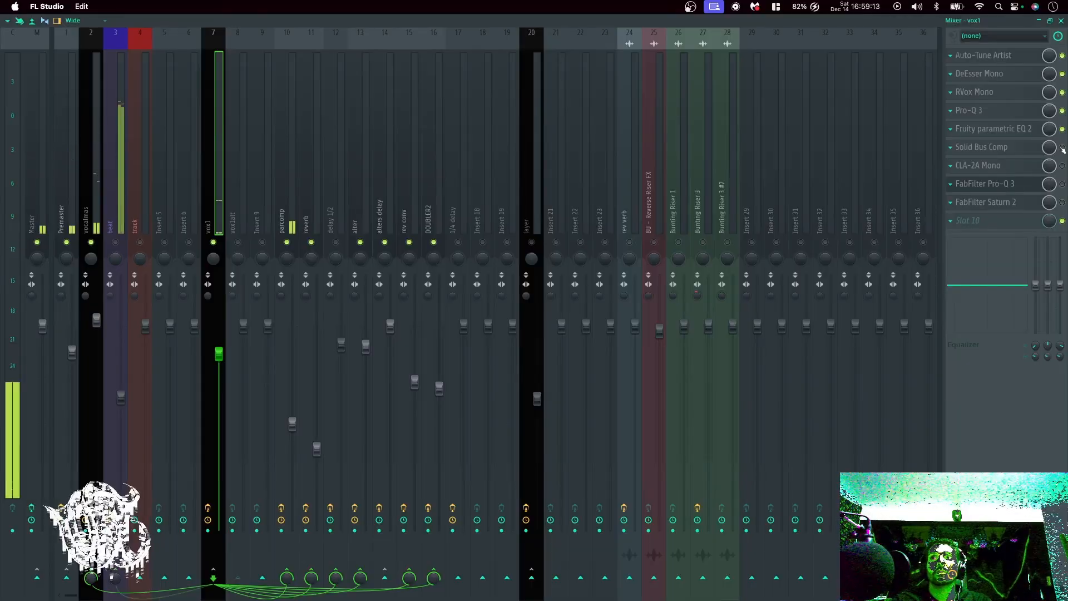
{"action": "left_click", "coordinate": [1061, 147]}
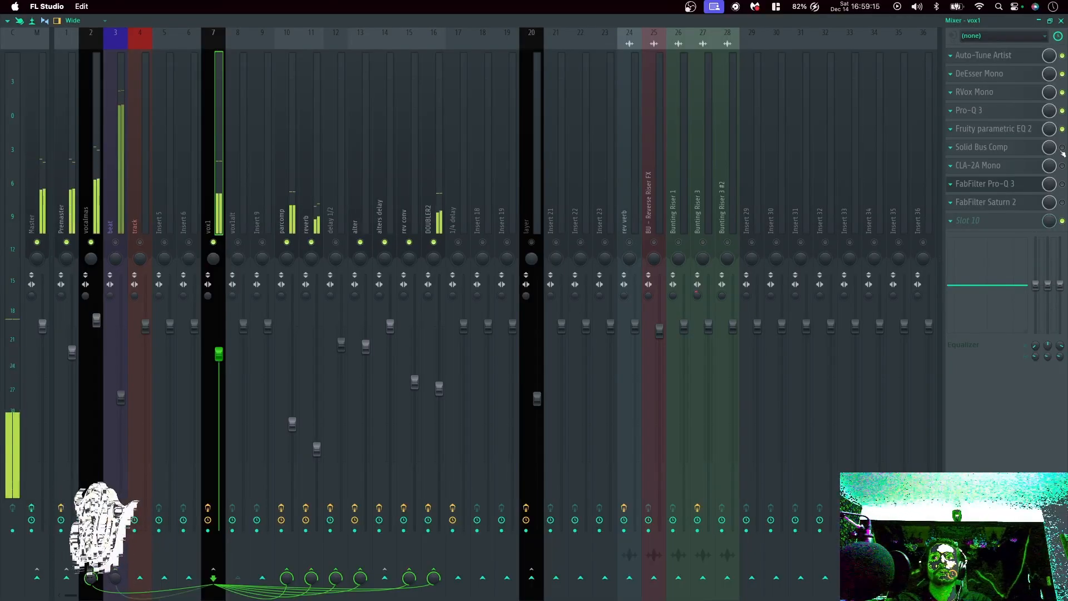
{"action": "left_click", "coordinate": [1060, 184]}
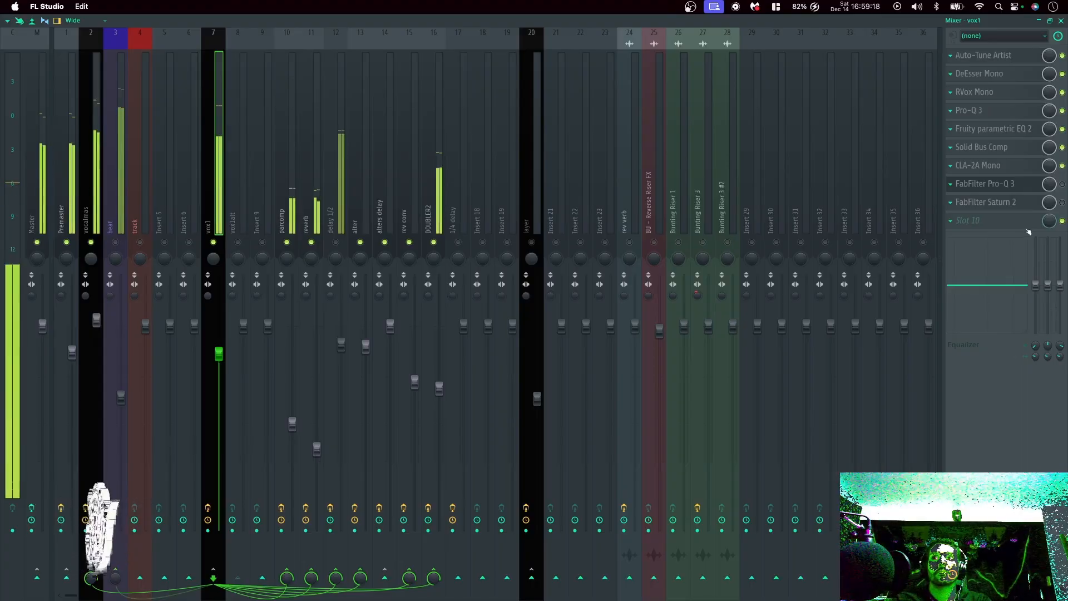
{"action": "left_click", "coordinate": [1061, 184]}
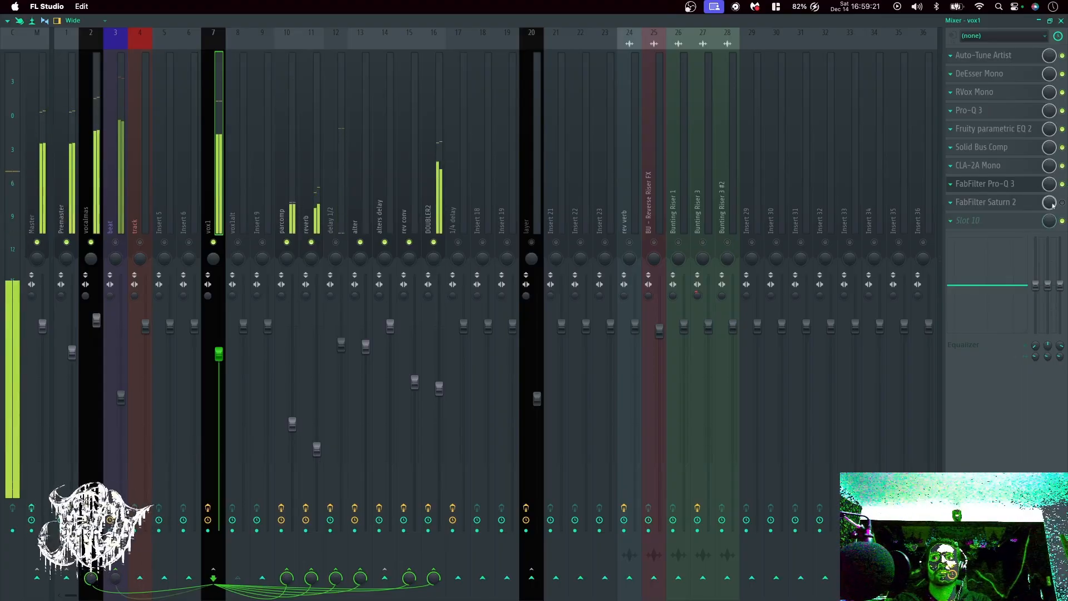
Reopen the FabFilter Pro-Q 3 on vox1, examine its 3928 Hz boost and high-frequency cut, and close it.
{"action": "left_click", "coordinate": [990, 183]}
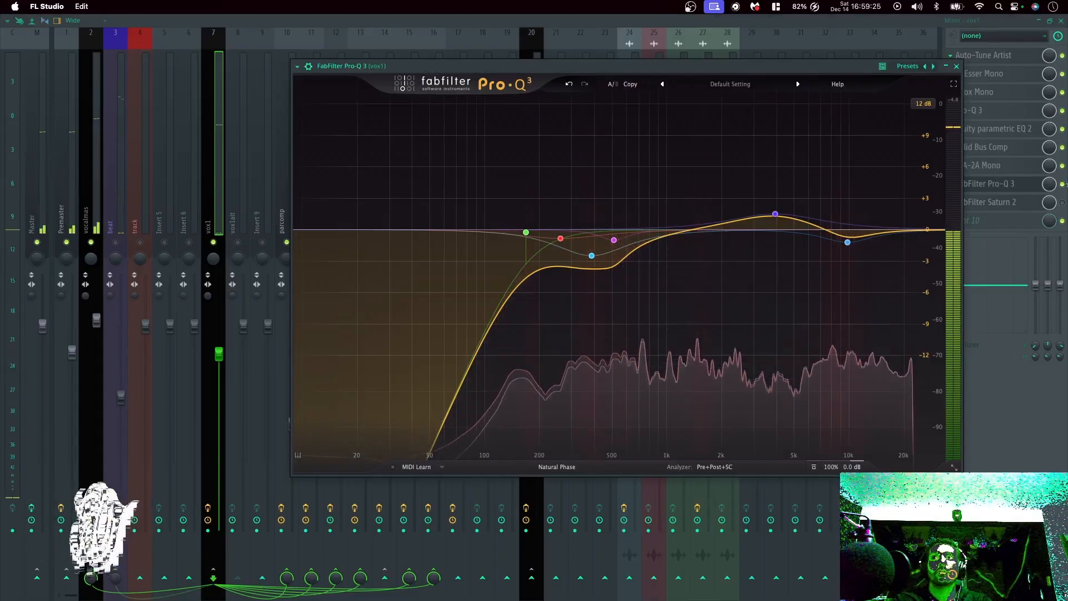
{"action": "mouse_move", "coordinate": [777, 206]}
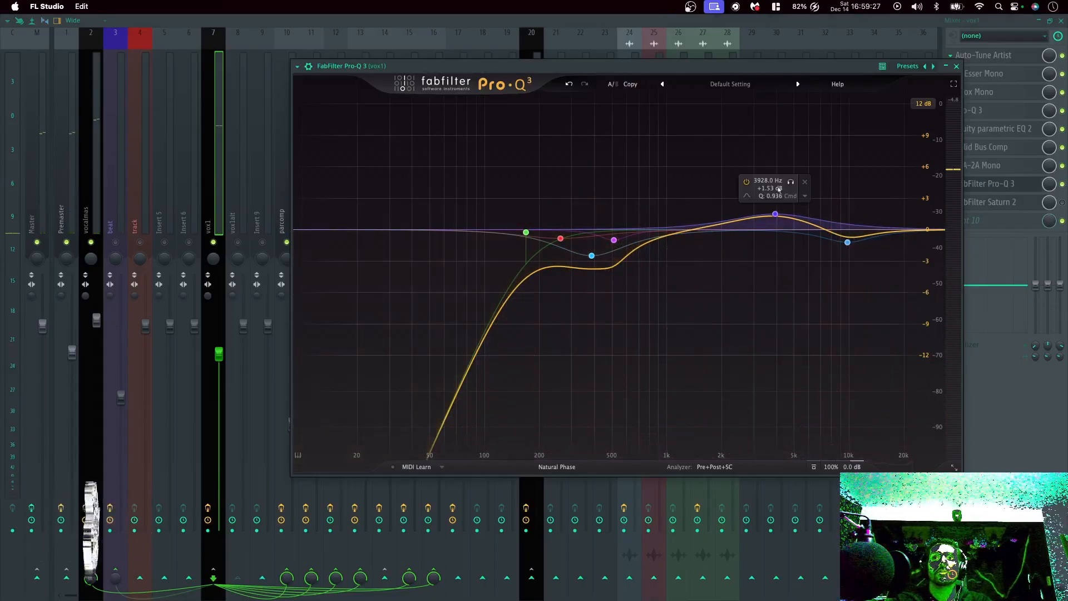
{"action": "mouse_move", "coordinate": [848, 235]}
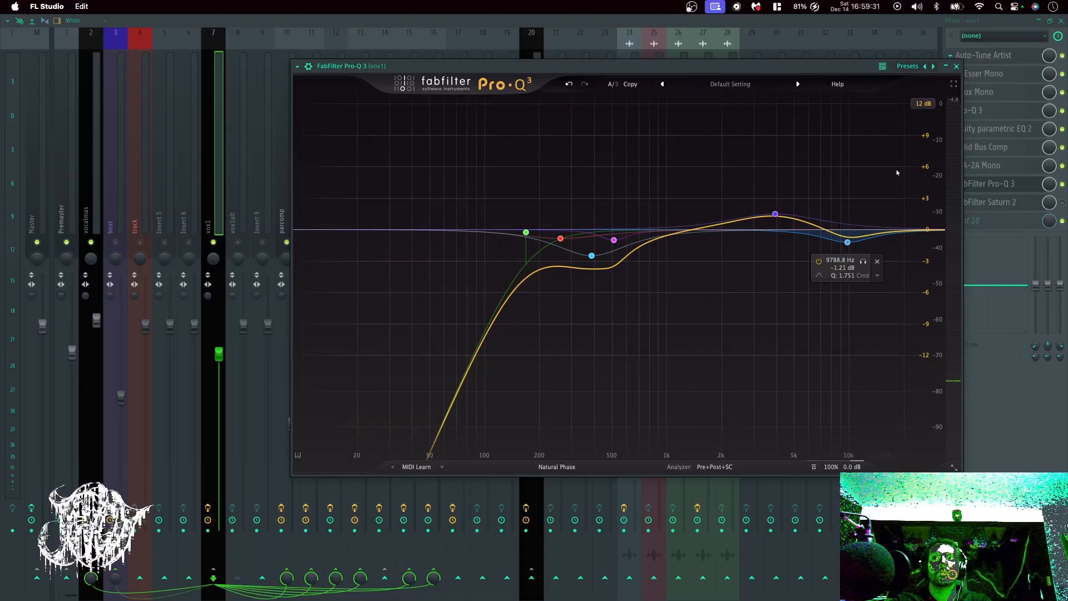
{"action": "left_click", "coordinate": [956, 65]}
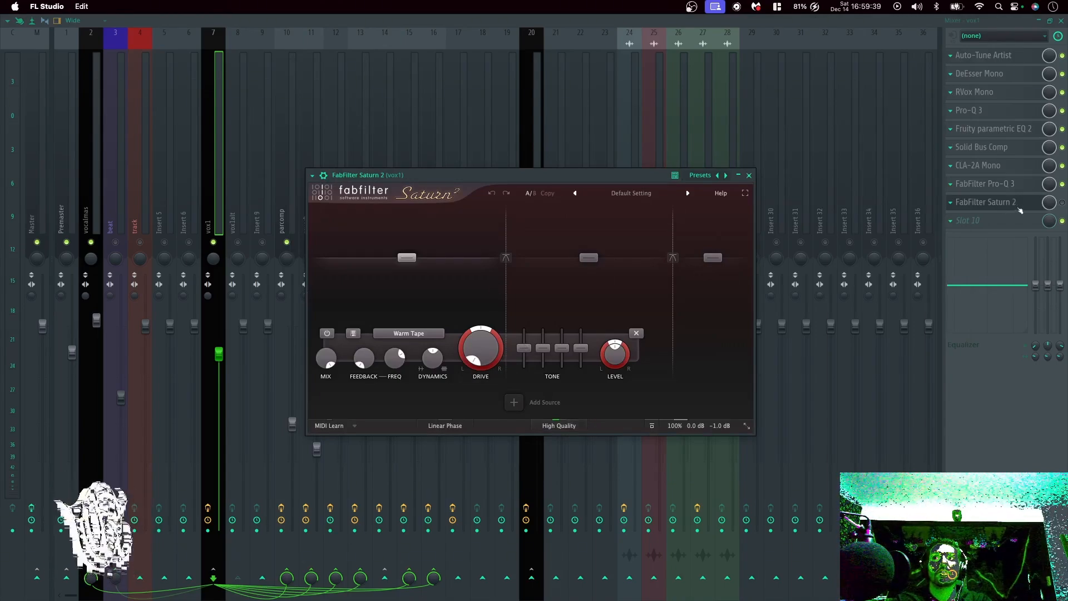
Re-enable FabFilter Saturn 2 on vox1 and play the vocal, then examine the saturation style and drive of its bands and close it.
{"action": "left_click", "coordinate": [1062, 204]}
{"action": "key", "text": "space"}
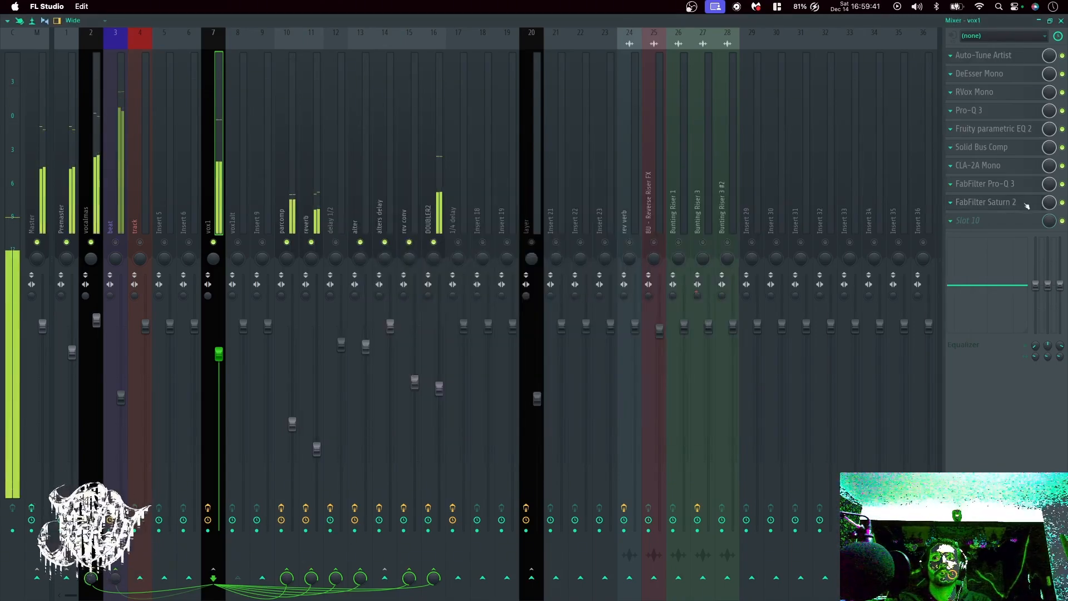
{"action": "left_click", "coordinate": [1024, 204]}
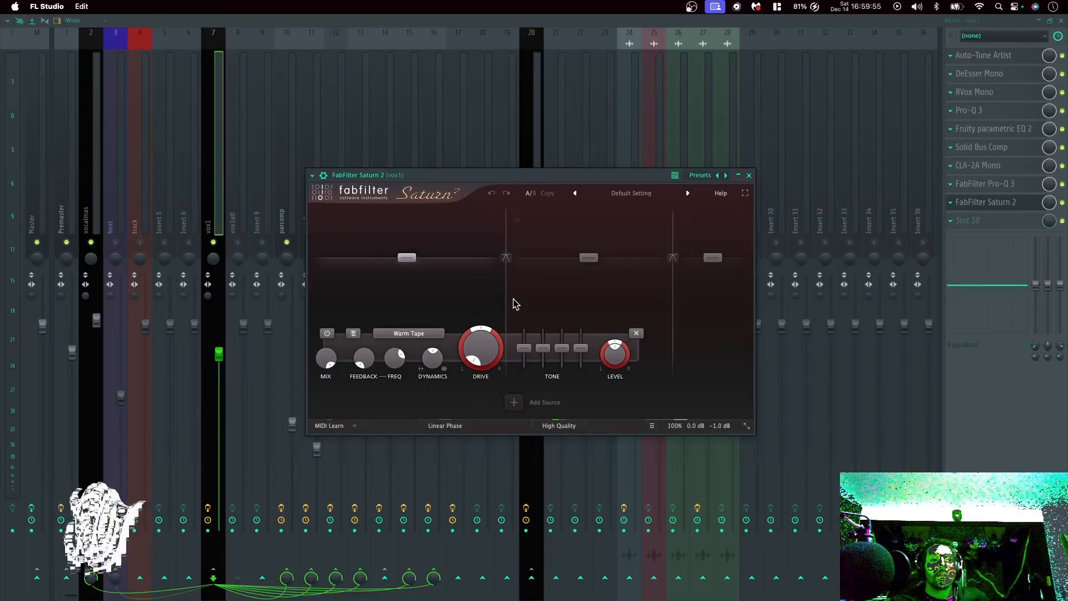
{"action": "left_click", "coordinate": [579, 284]}
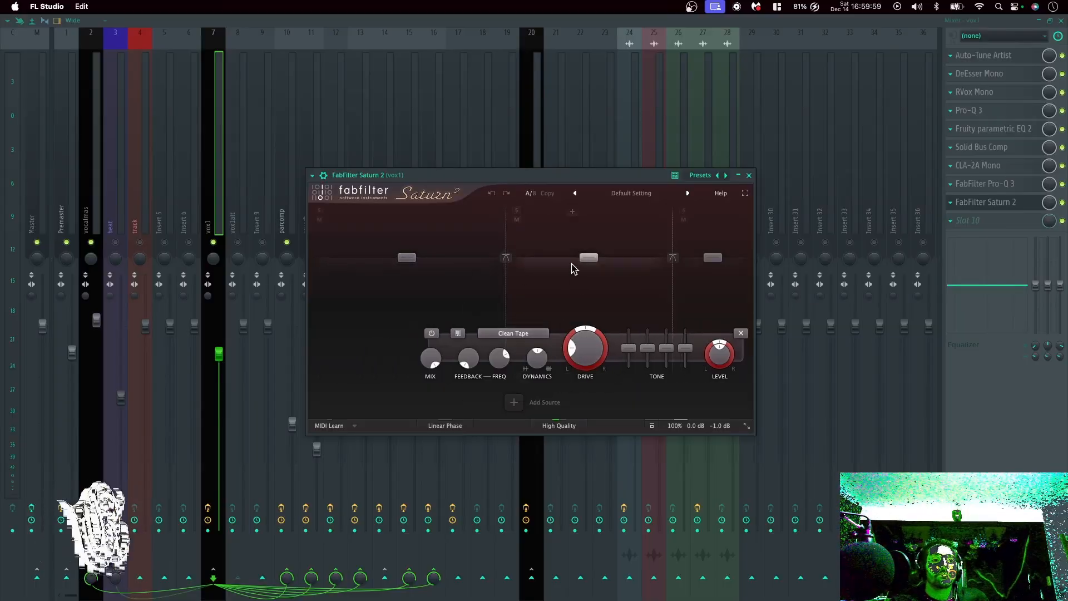
{"action": "mouse_move", "coordinate": [587, 365]}
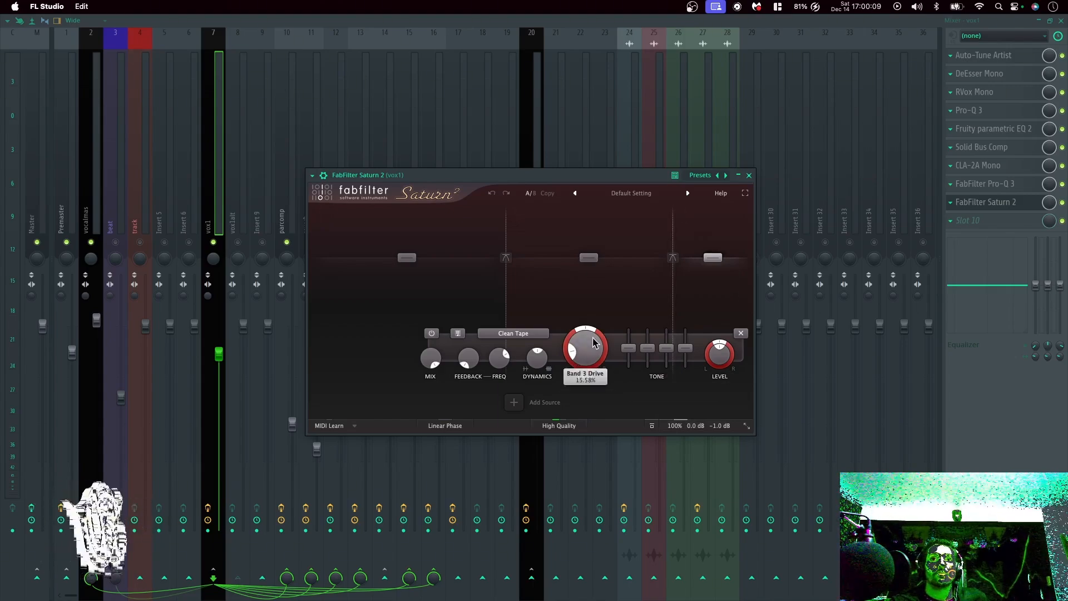
{"action": "left_click", "coordinate": [749, 176]}
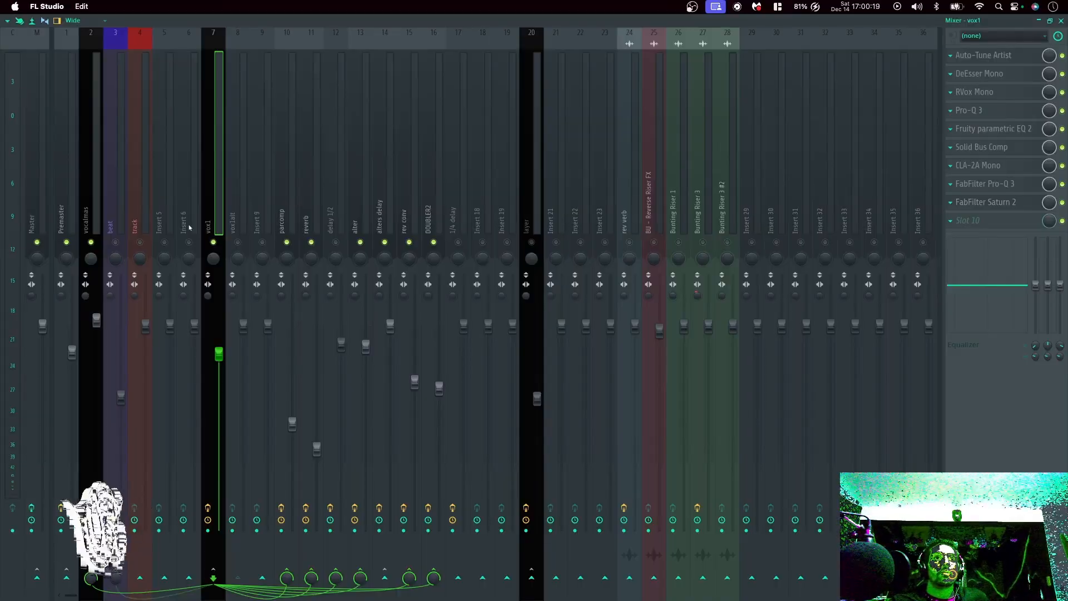
Mute the effect send tracks from parcomp through DOUBLER2 and play vox1 without them.
{"action": "mouse_move", "coordinate": [286, 242]}
{"action": "left_mouse_down"}
{"action": "mouse_move", "coordinate": [429, 245]}
{"action": "mouse_move", "coordinate": [384, 244]}
{"action": "left_mouse_up"}
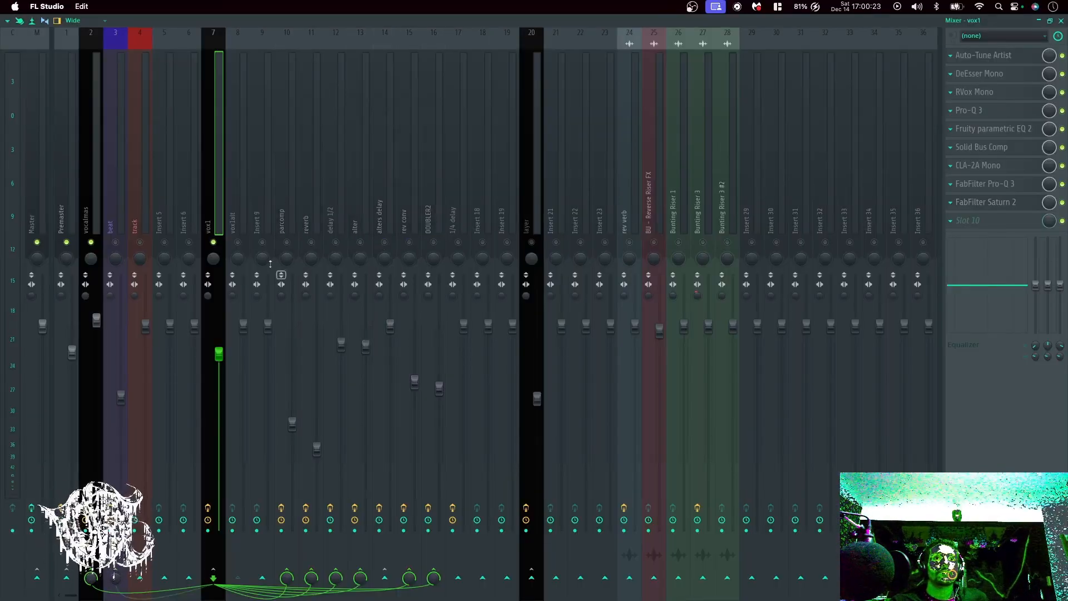
{"action": "key", "text": "space"}
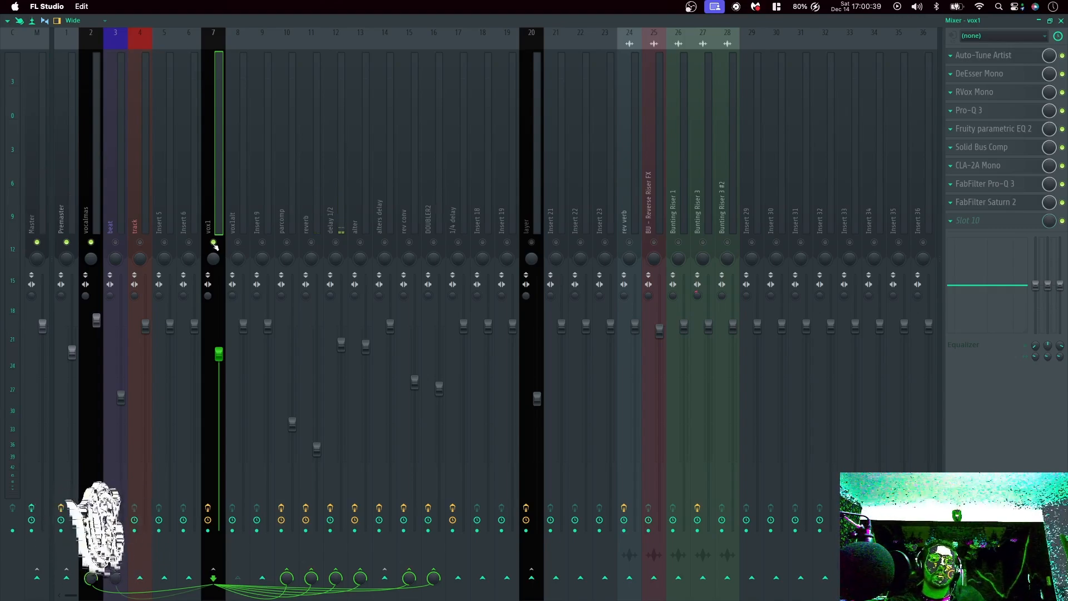
{"action": "key", "text": "space"}
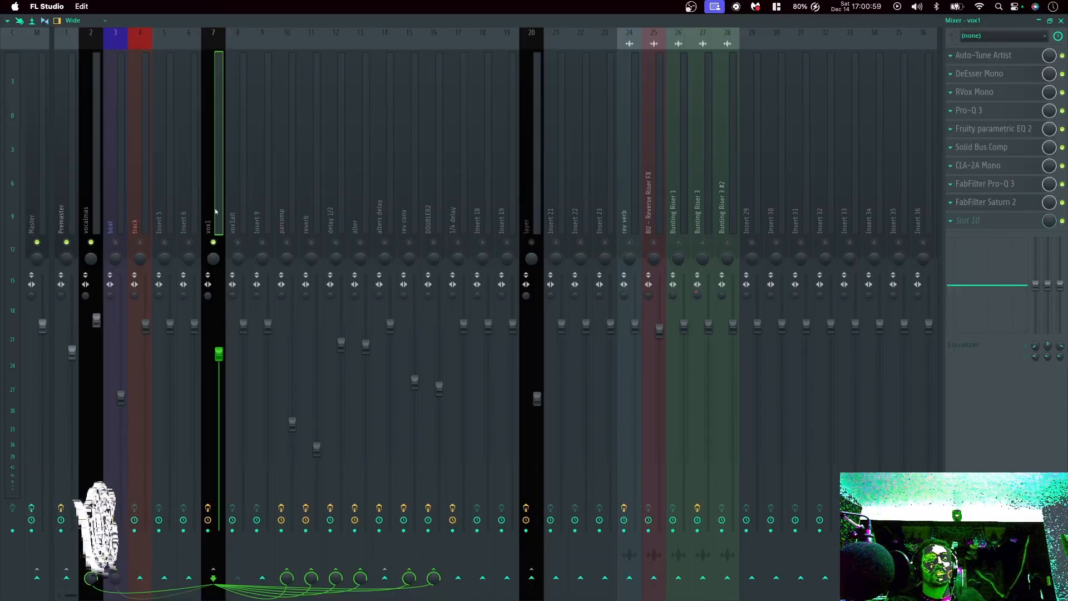
{"action": "key", "text": "space"}
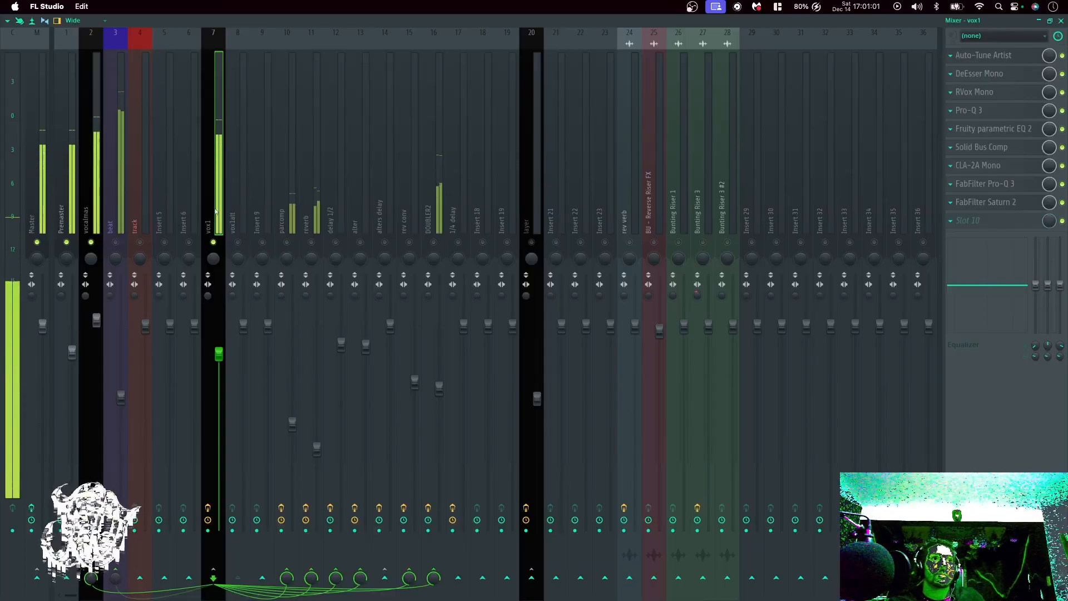
{"action": "key", "text": "space"}
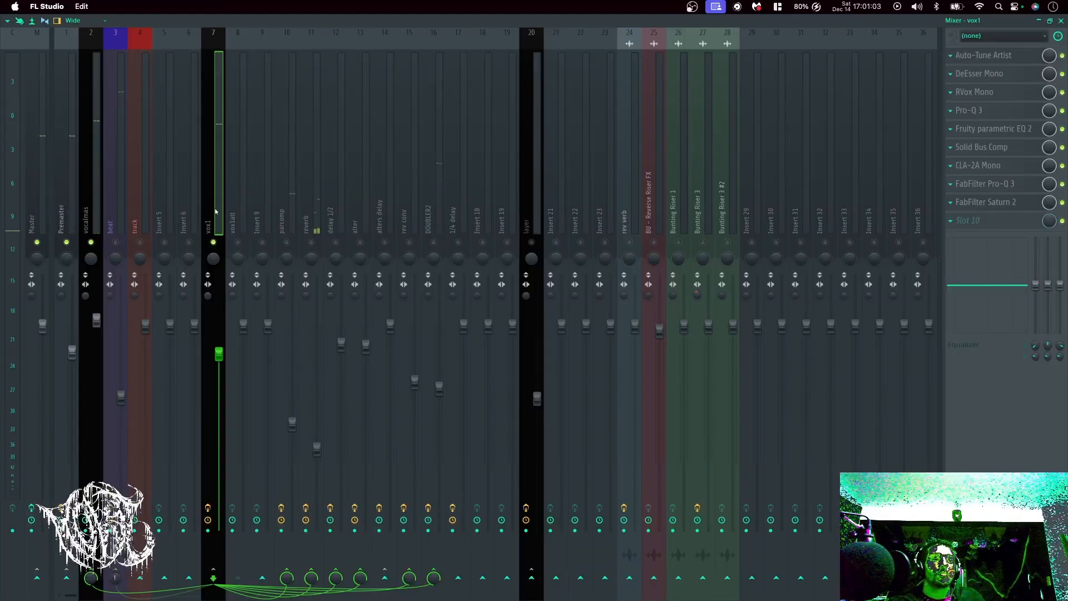
Unmute and select the parcomp track, then play the vocal with it.
{"action": "left_click", "coordinate": [287, 234]}
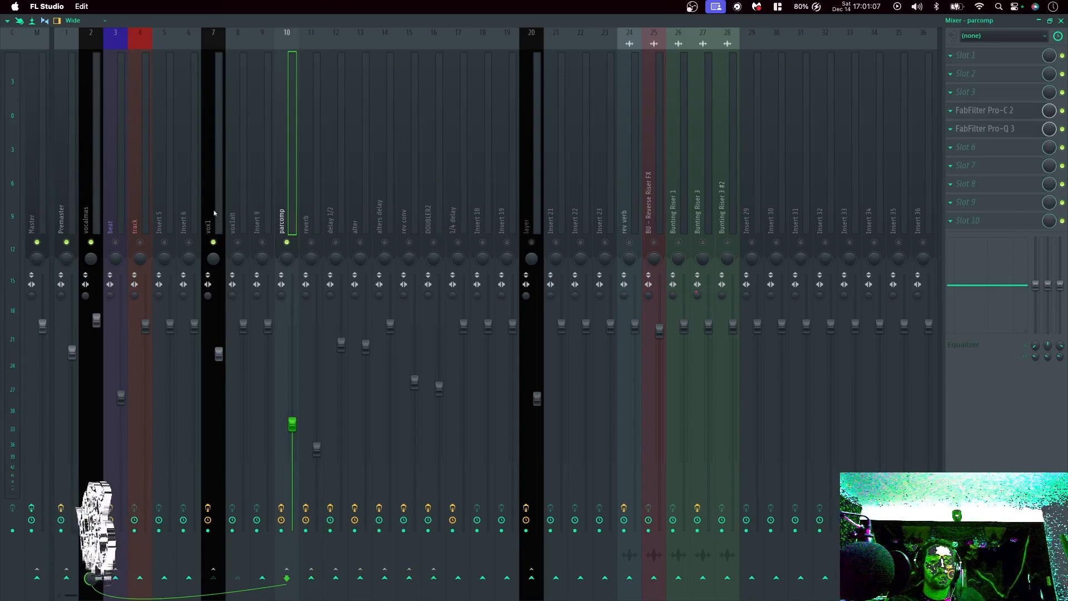
{"action": "key", "text": "space"}
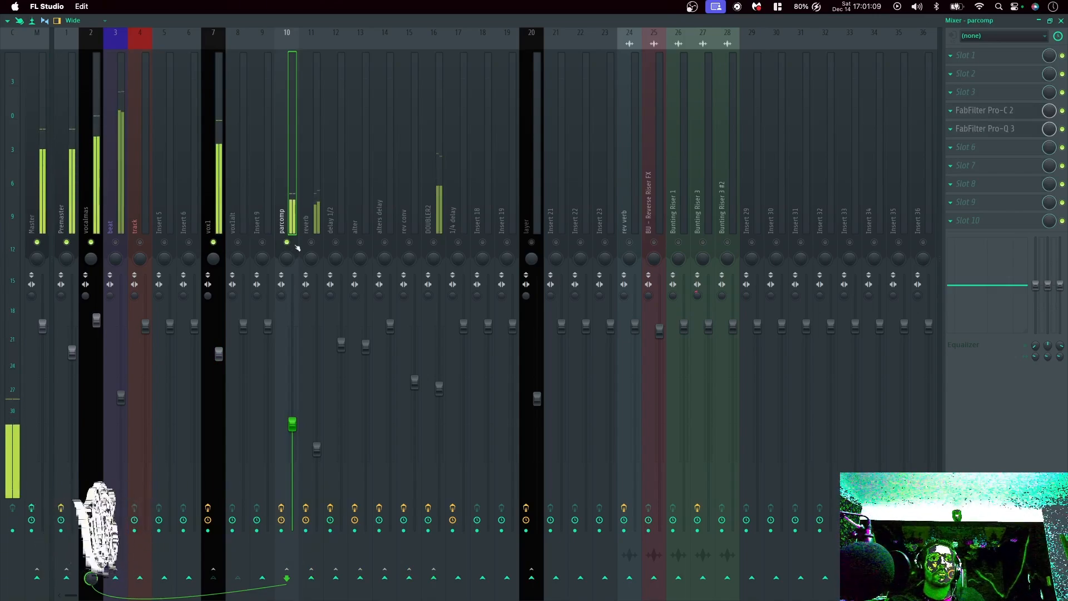
{"action": "key", "text": "space"}
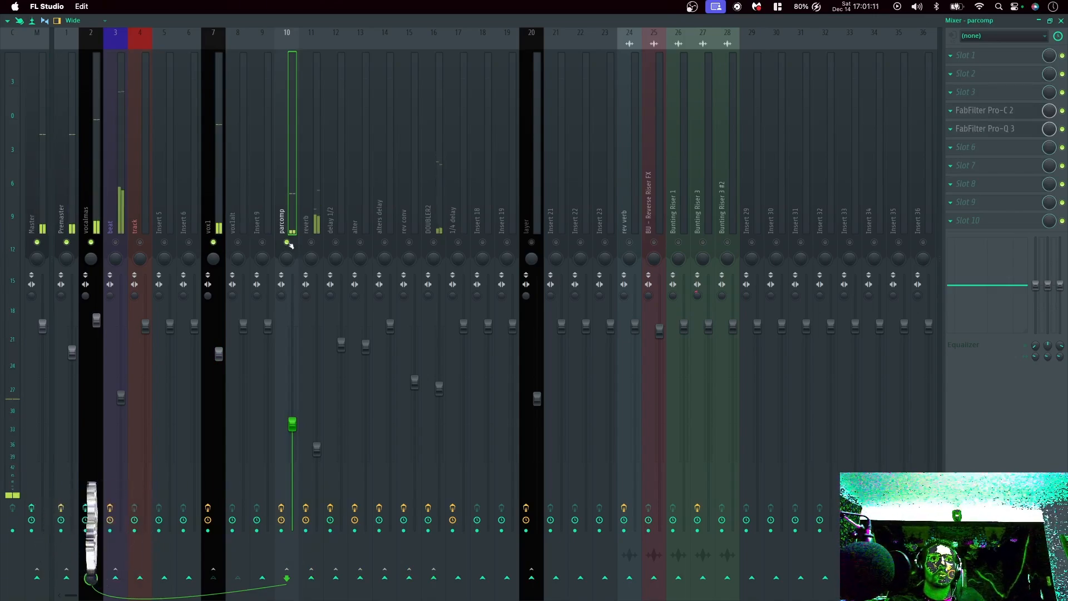
Open the FabFilter Pro-C 2 on parcomp, examine its settings and gain reduction during playback, then close it.
{"action": "left_click", "coordinate": [981, 111]}
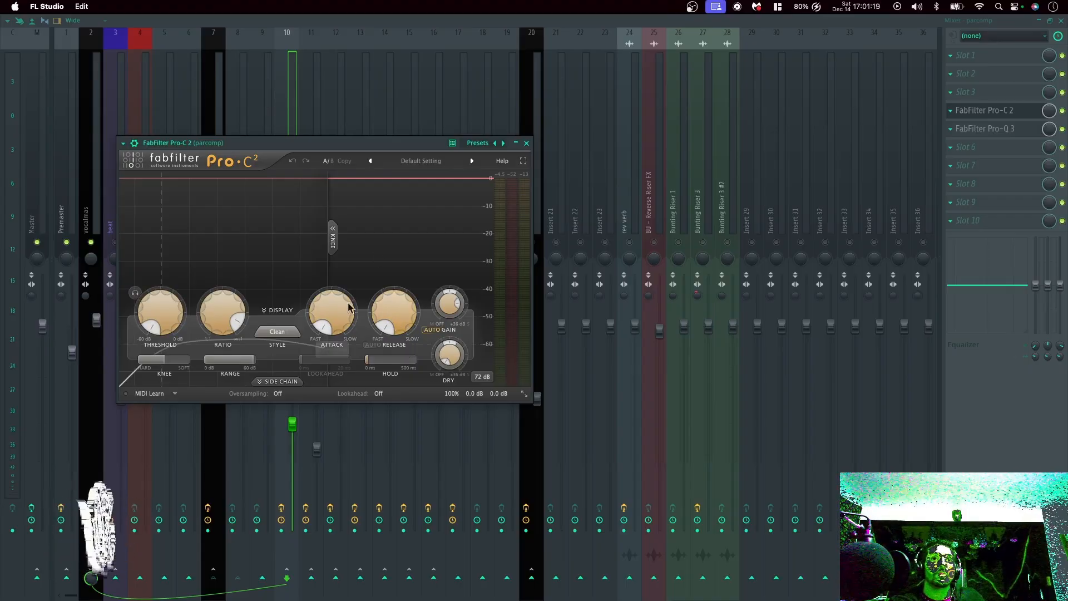
{"action": "key", "text": "space"}
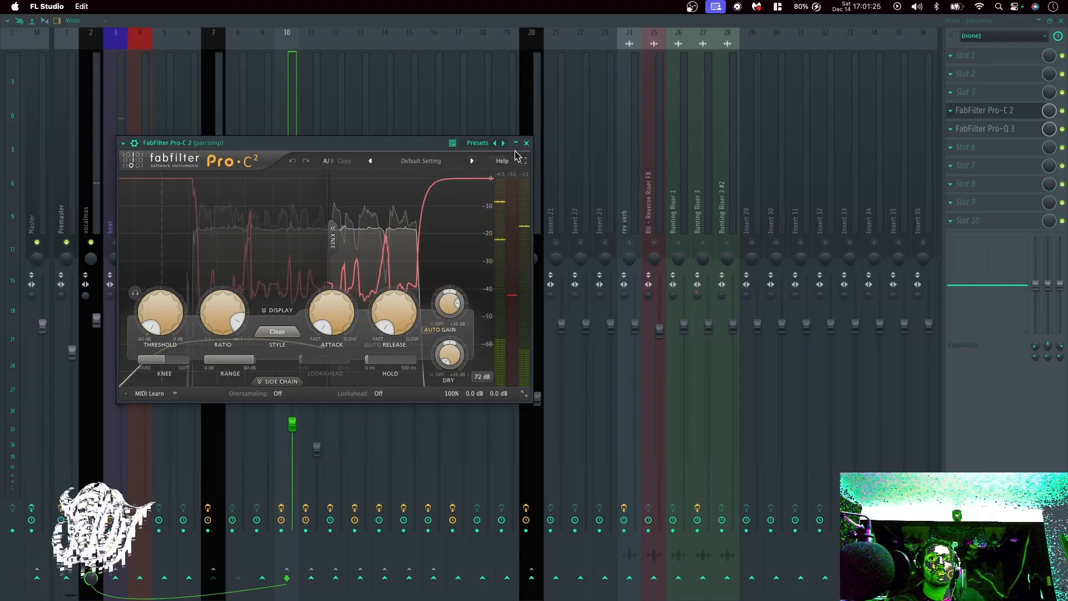
{"action": "key", "text": "space"}
{"action": "key", "text": "Escape"}
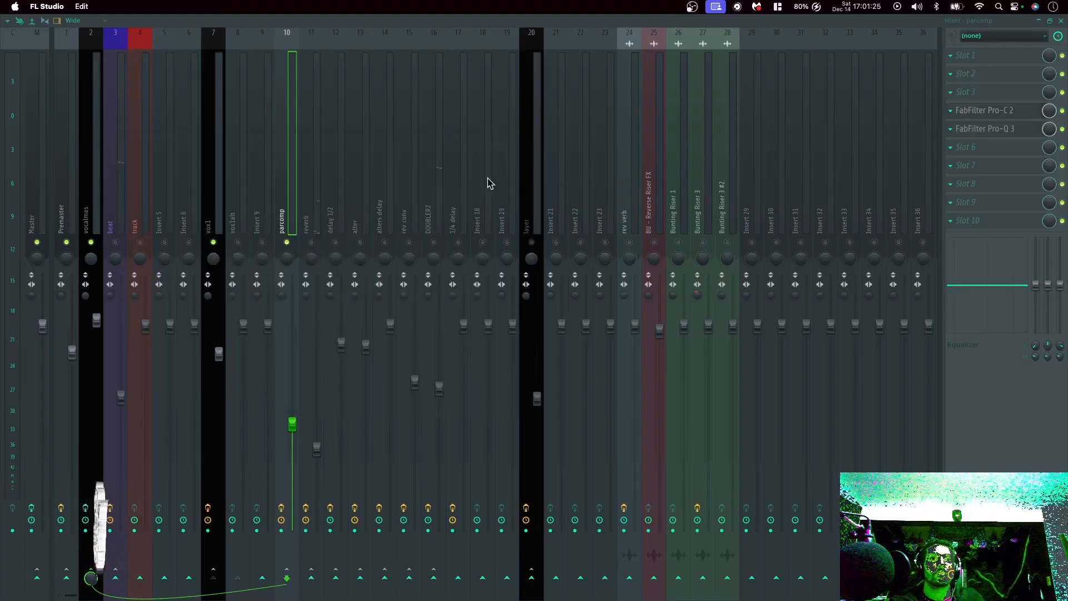
Open the FabFilter Pro-Q 3 on parcomp, examine its low cut and the two dips in the curve, and close it.
{"action": "left_click", "coordinate": [983, 130]}
{"action": "left_click", "coordinate": [310, 245]}
{"action": "left_click_drag", "start_coordinate": [309, 245], "coordinate": [356, 248]}
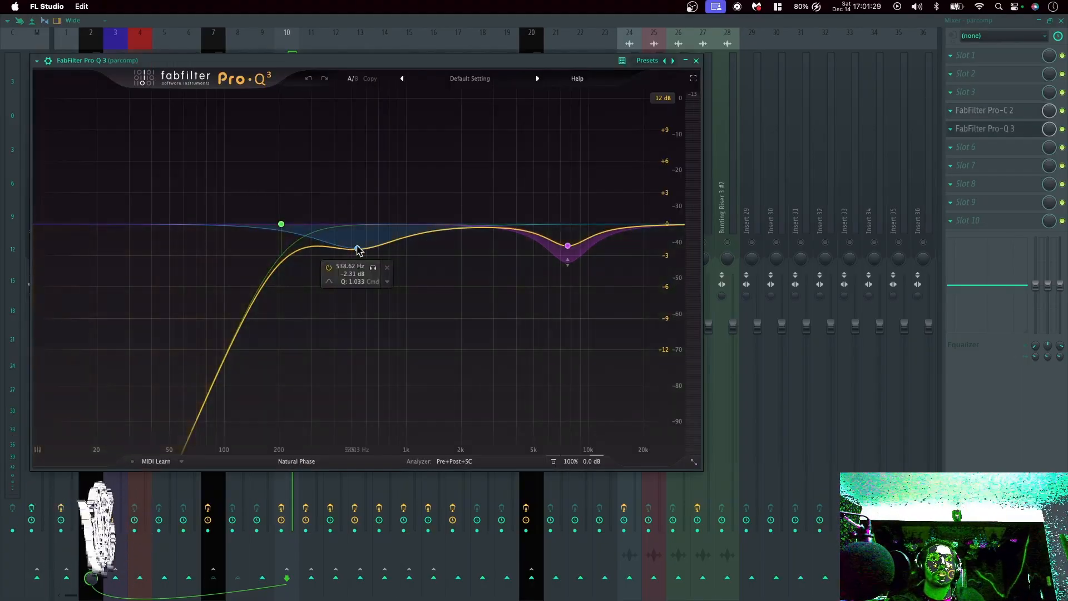
{"action": "mouse_move", "coordinate": [532, 259]}
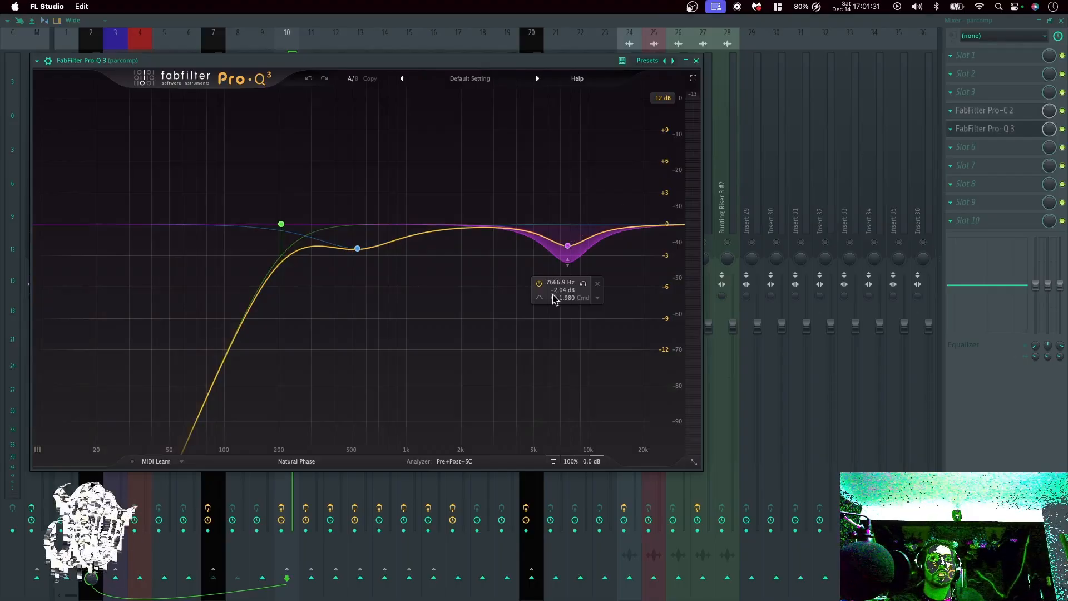
{"action": "left_click", "coordinate": [695, 60]}
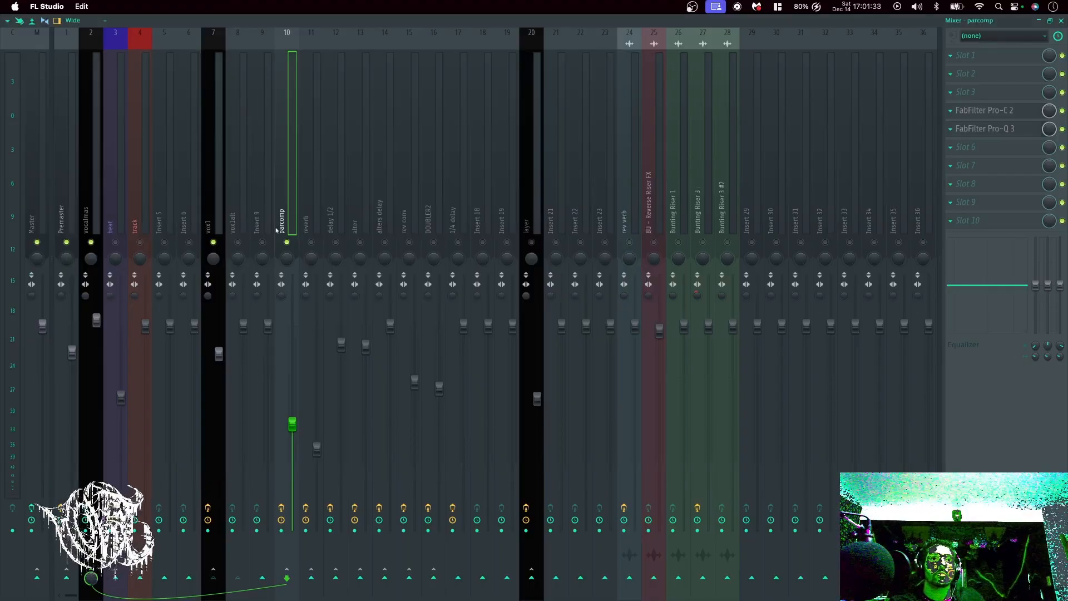
Copy parcomp's fader level, play the vocal with the fader reset, then lower it and paste back the copied 42% level.
{"action": "right_click", "coordinate": [292, 423]}
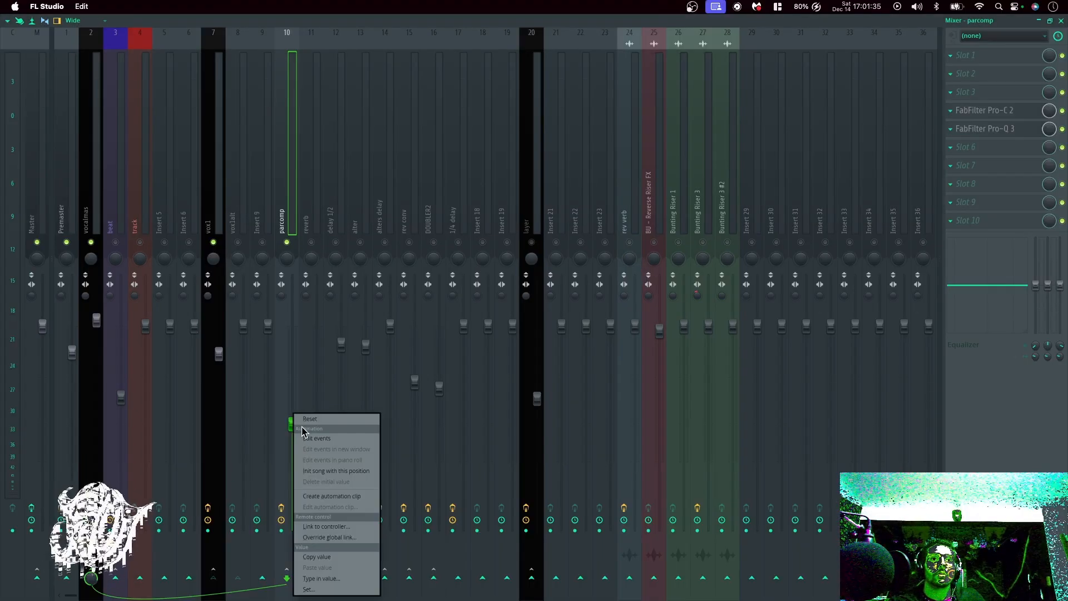
{"action": "left_click", "coordinate": [296, 439]}
{"action": "right_click", "coordinate": [294, 417]}
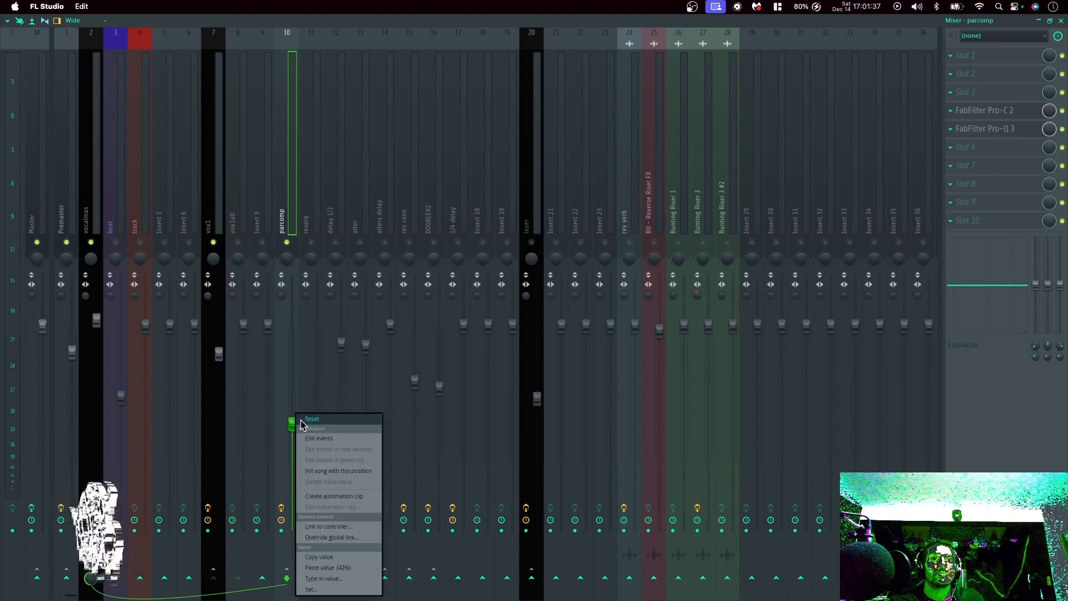
{"action": "left_click", "coordinate": [310, 428]}
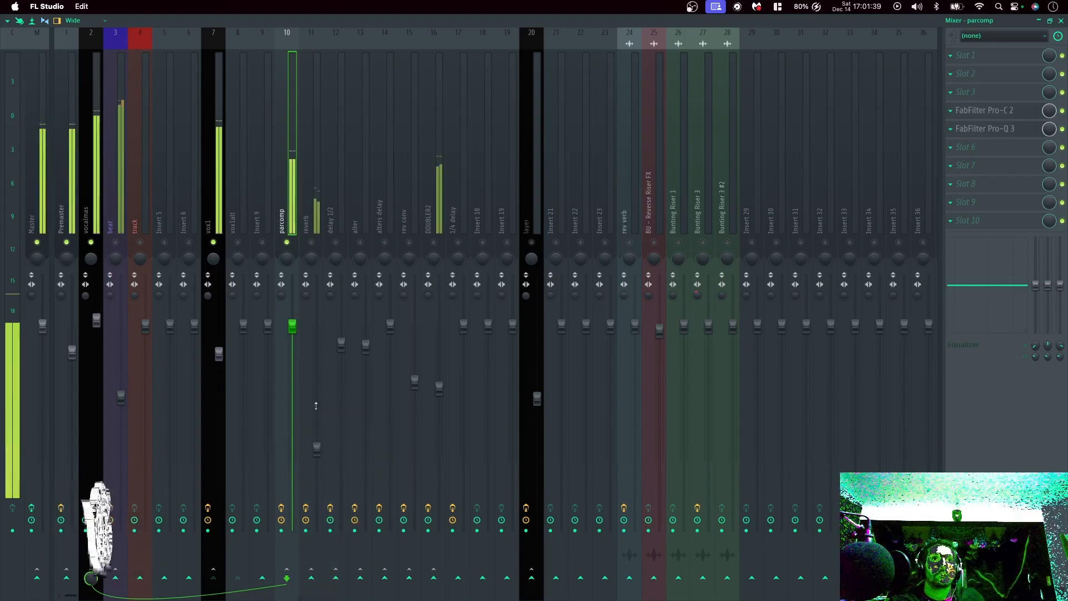
{"action": "left_click_drag", "start_coordinate": [292, 324], "coordinate": [292, 420]}
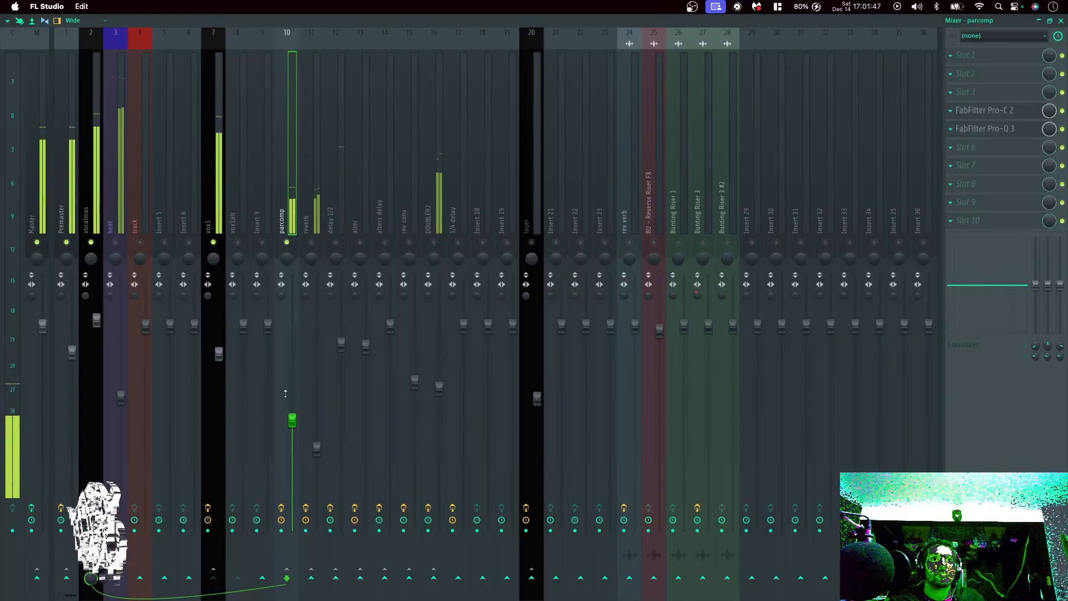
{"action": "right_click", "coordinate": [291, 418]}
{"action": "left_click", "coordinate": [320, 568]}
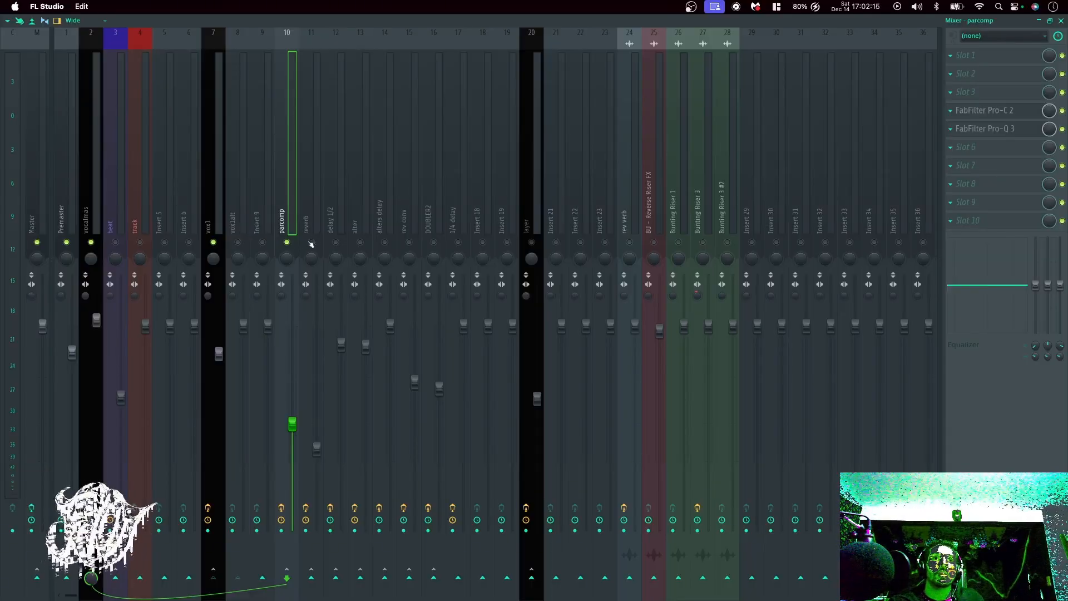
Briefly open the RVox Mono on vox1, close it, and return to the parcomp track.
{"action": "left_click", "coordinate": [211, 214]}
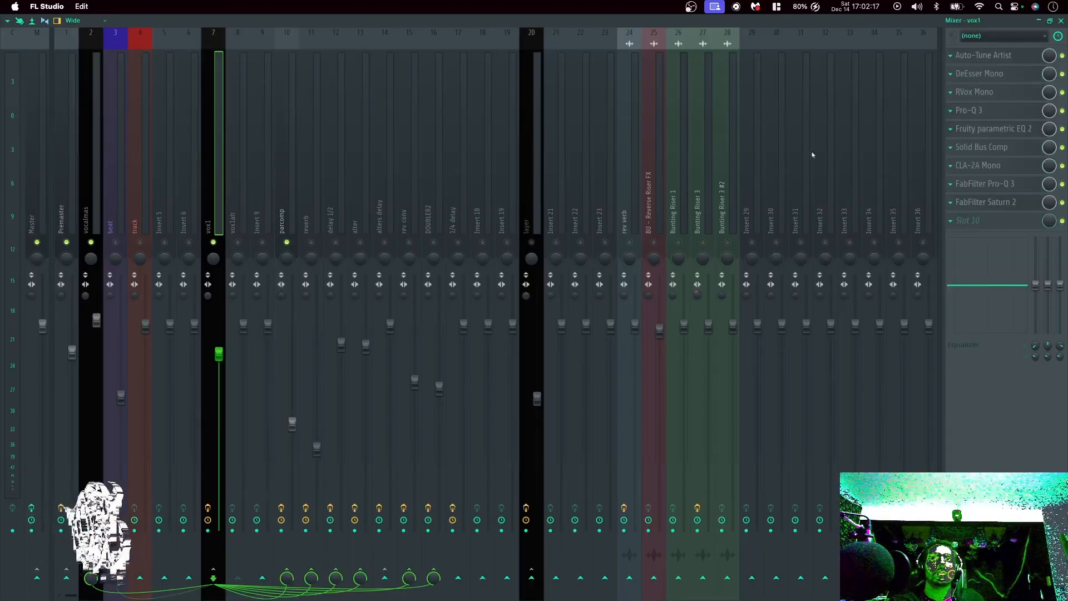
{"action": "left_click", "coordinate": [983, 92]}
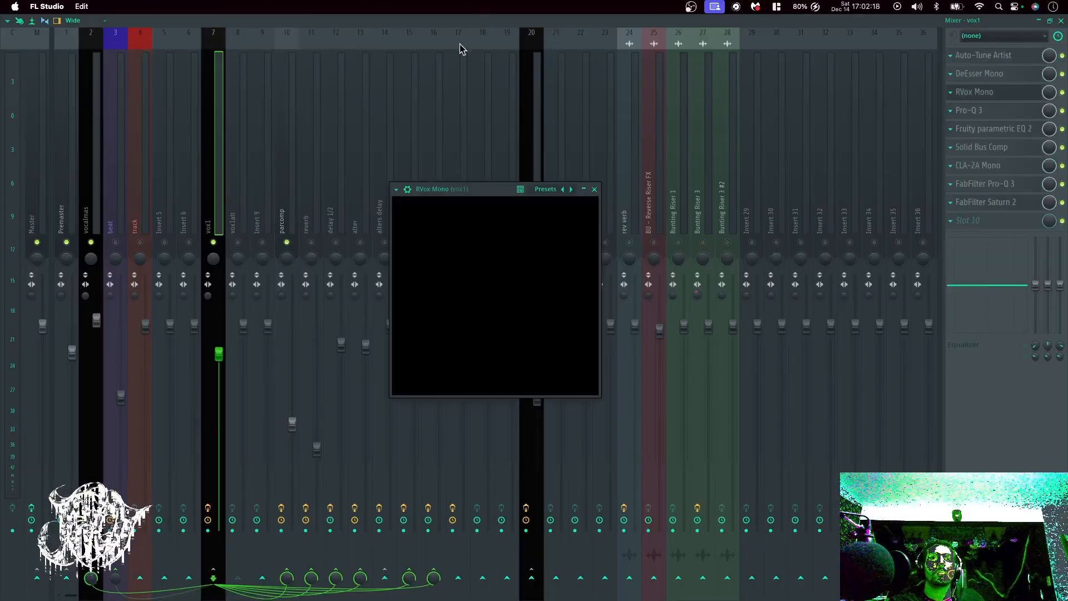
{"action": "left_click", "coordinate": [597, 186]}
{"action": "left_click", "coordinate": [292, 190]}
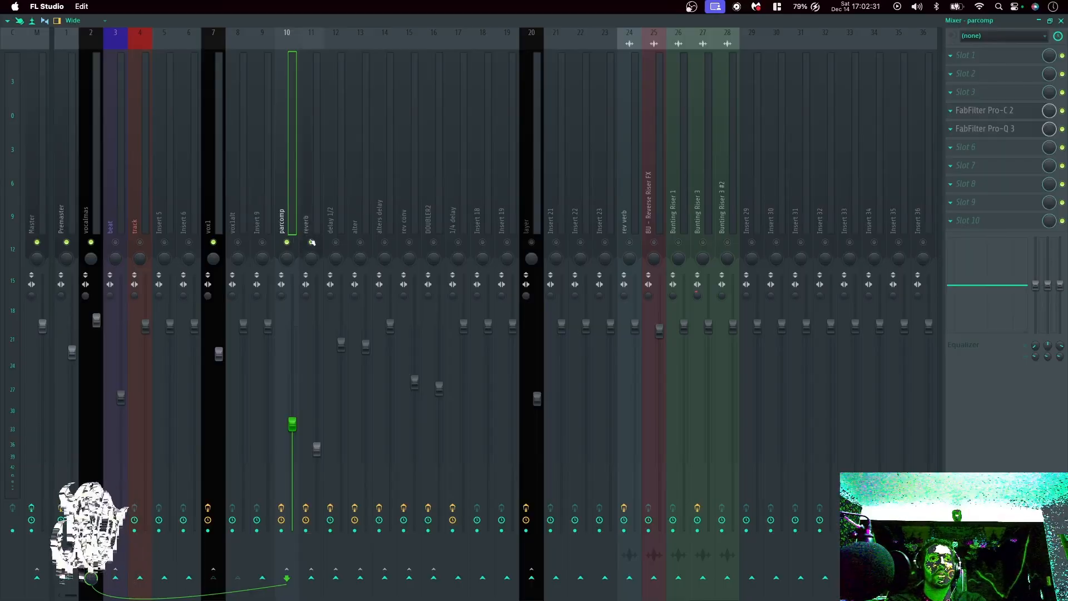
Unmute and select the reverb track, then play the vocal with it and stop.
{"action": "left_click", "coordinate": [311, 187]}
{"action": "key", "text": "space"}
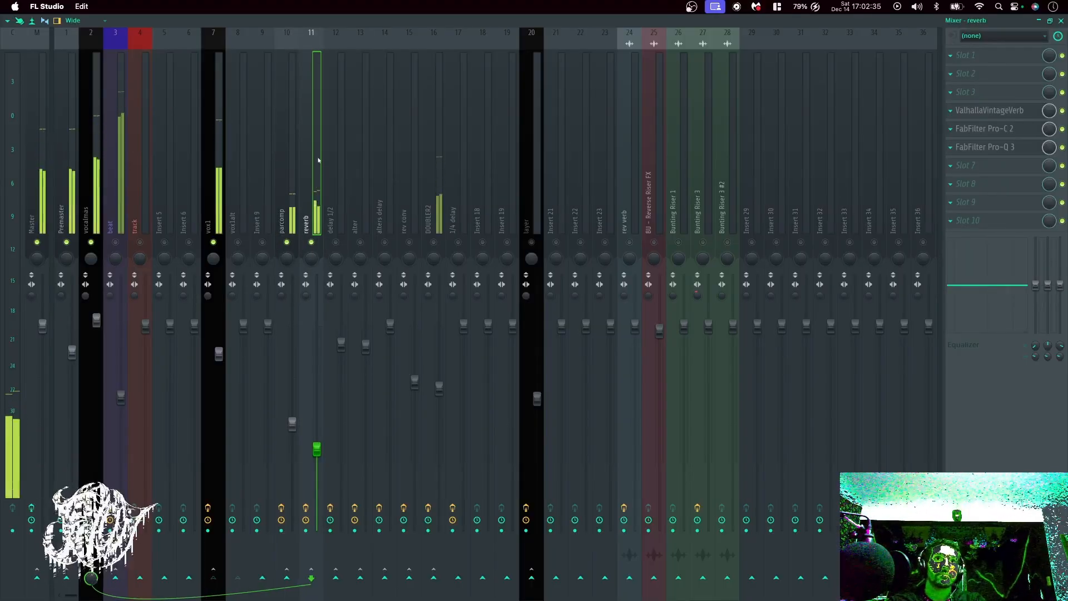
{"action": "key", "text": "space"}
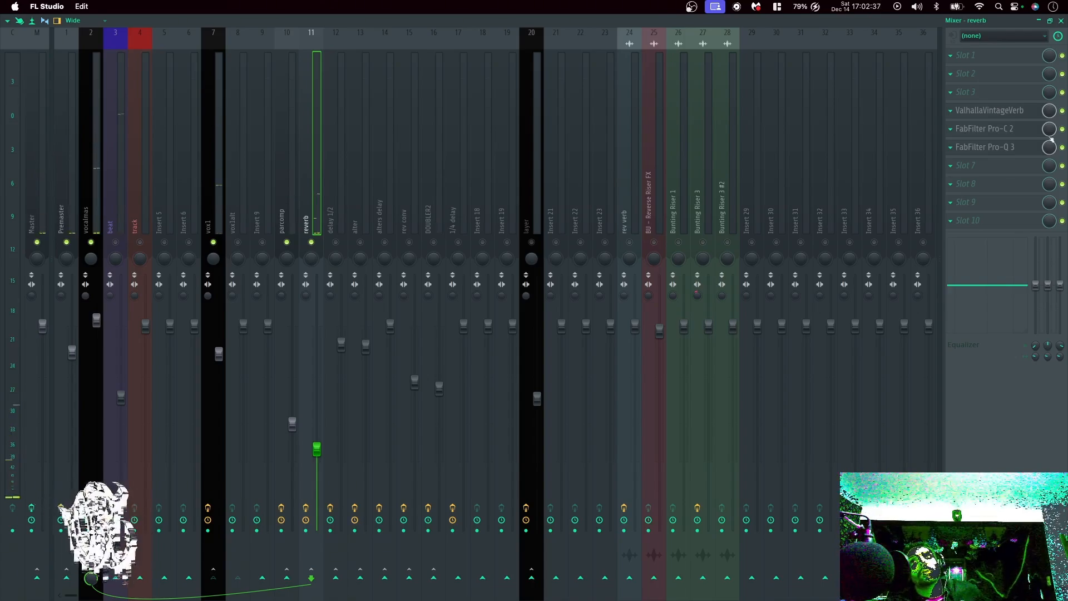
Open the ValhallaVintageVerb on the reverb track, bring its window to mid-screen, and examine its settings.
{"action": "left_click", "coordinate": [998, 108]}
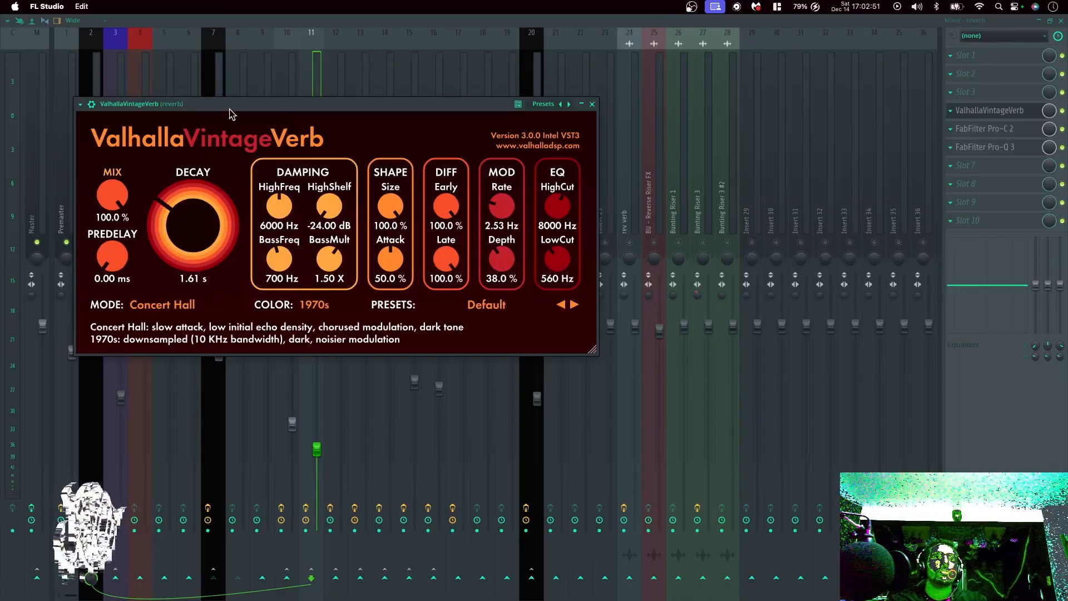
{"action": "left_click_drag", "start_coordinate": [230, 111], "coordinate": [435, 175]}
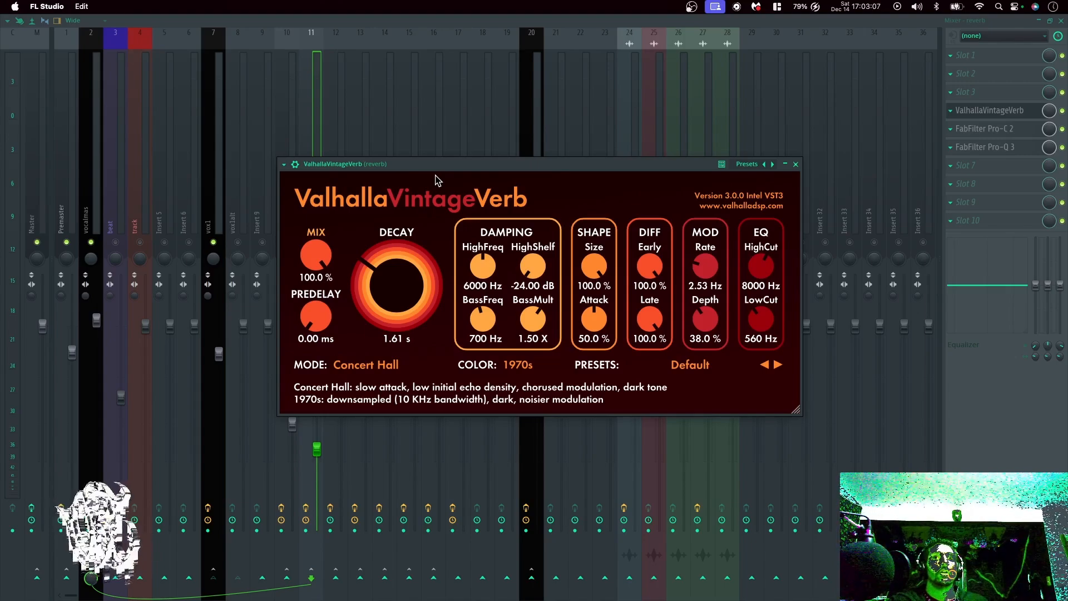
{"action": "left_click_drag", "start_coordinate": [426, 168], "coordinate": [429, 175]}
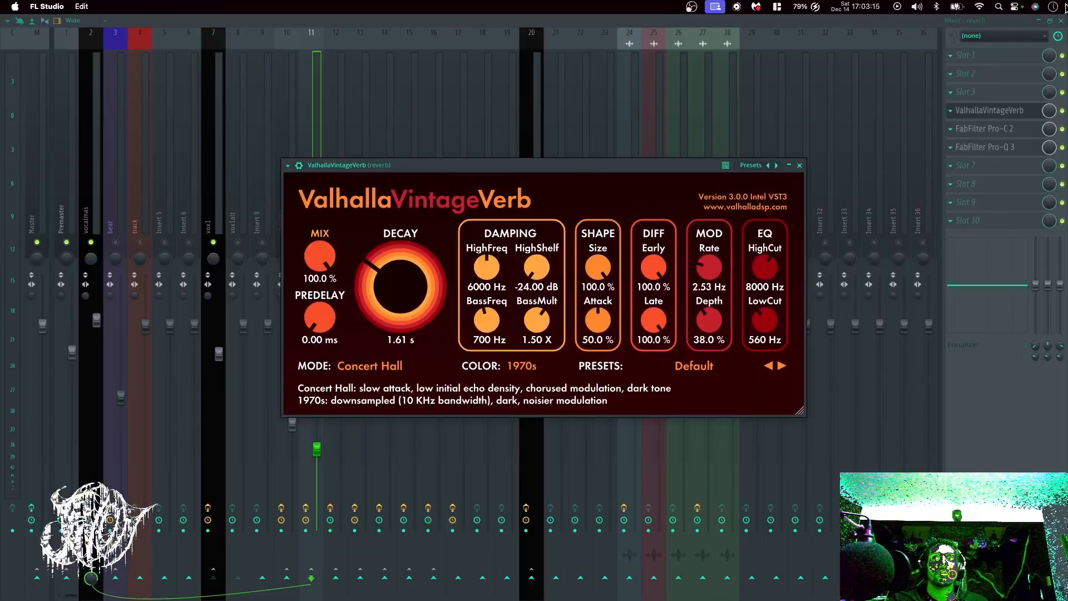
Leave the mixer to check the project tempo, then return to it and reopen ValhallaVintageVerb.
{"action": "left_click", "coordinate": [1061, 20]}
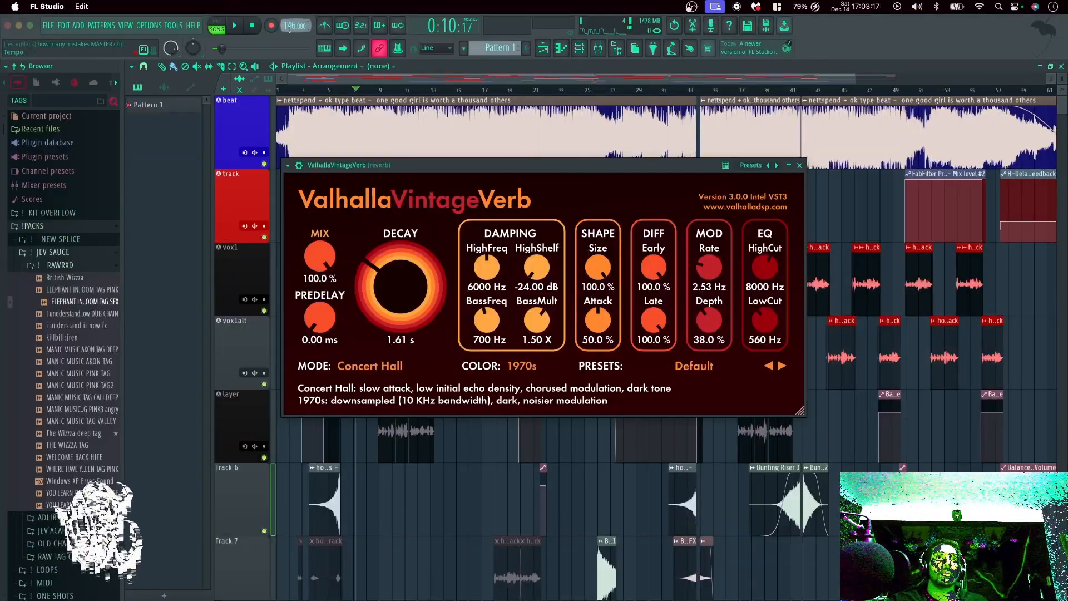
{"action": "left_click", "coordinate": [601, 50]}
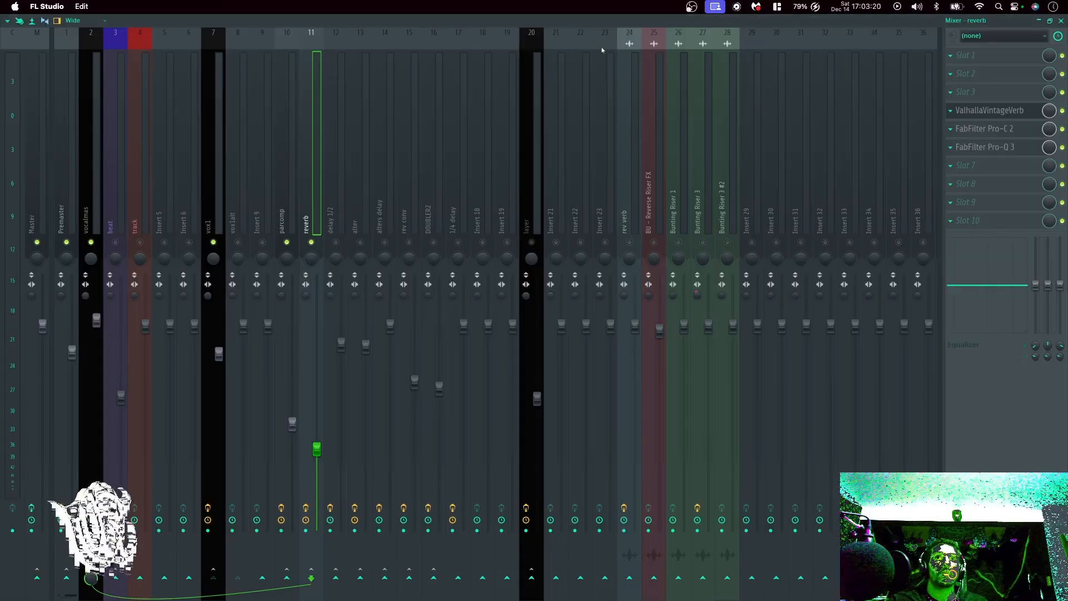
{"action": "left_click", "coordinate": [984, 110]}
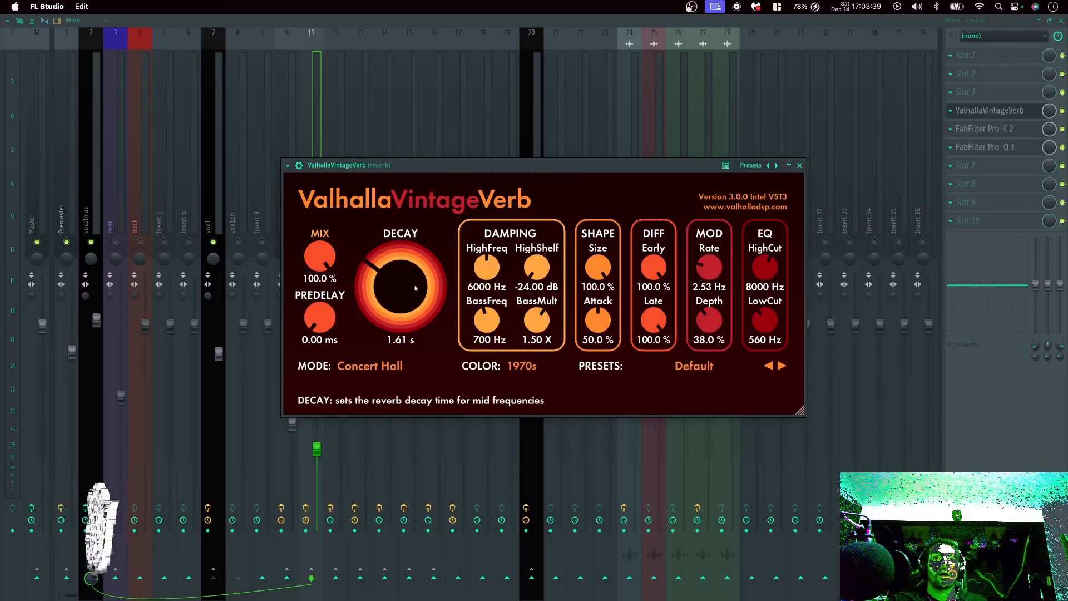
Audition the ValhallaVintageVerb decay at 3.10 s, set it back to 1.61 s, play the vocal again, and close the plugin.
{"action": "mouse_move", "coordinate": [414, 287]}
{"action": "left_mouse_down"}
{"action": "mouse_move", "coordinate": [421, 270]}
{"action": "mouse_move", "coordinate": [424, 280]}
{"action": "left_mouse_up"}
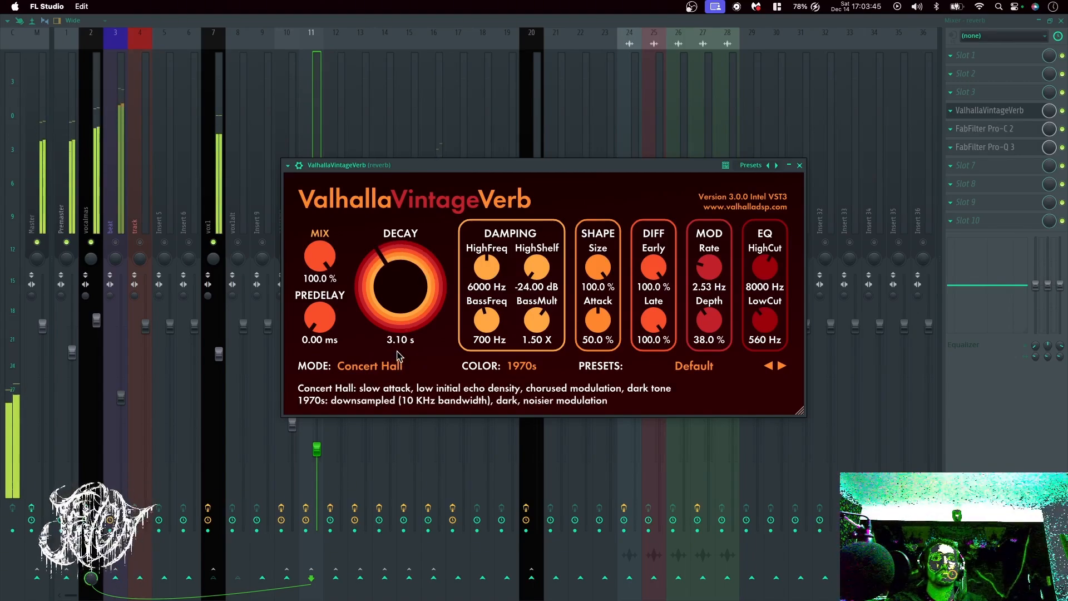
{"action": "double_click", "coordinate": [398, 340]}
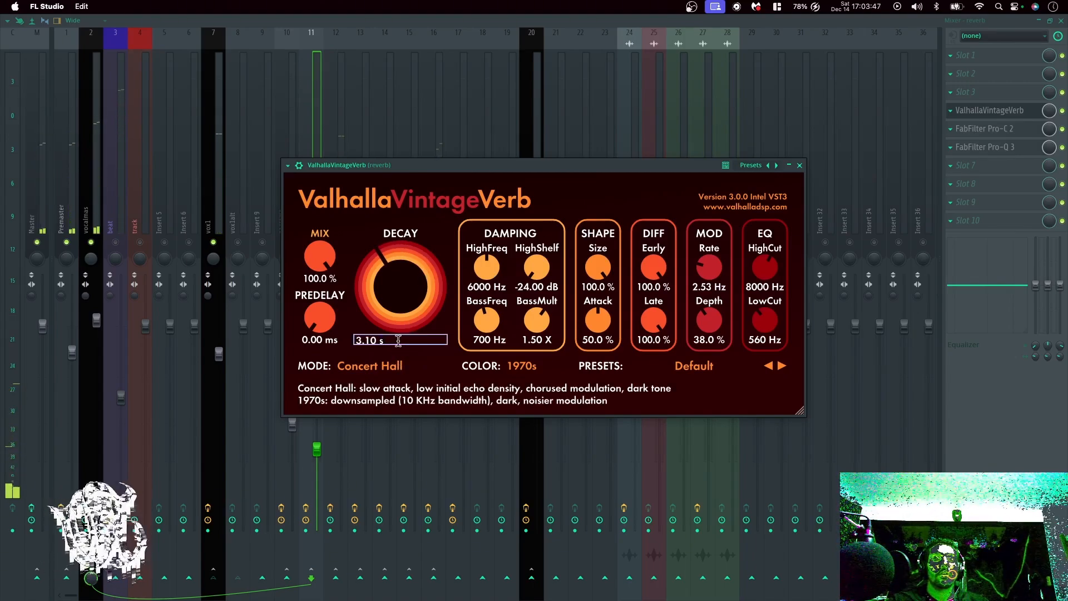
{"action": "key", "text": "BackSpace"}
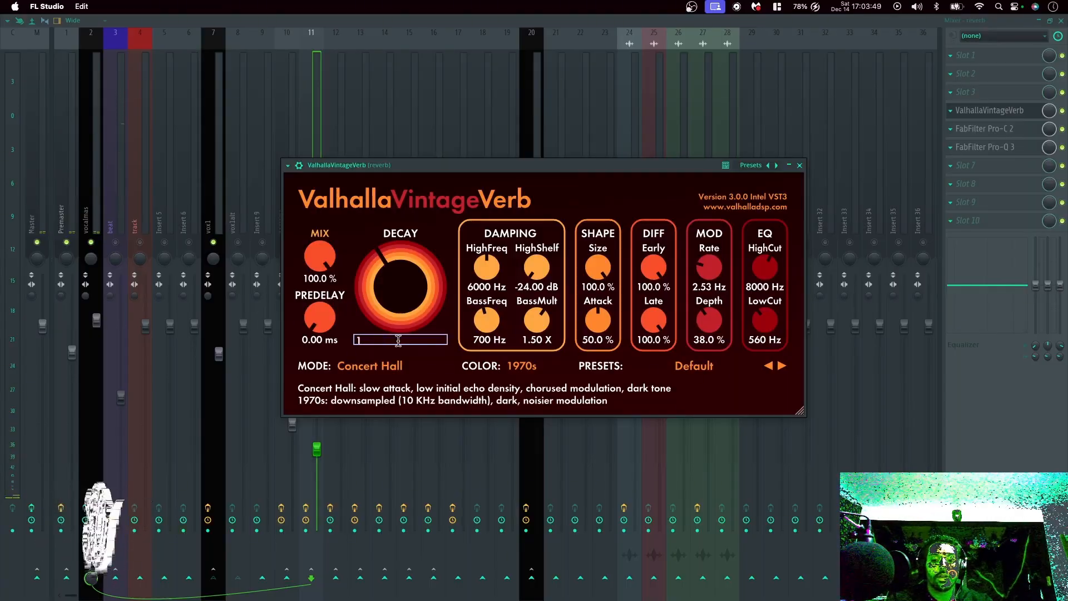
{"action": "type", "text": "1.61"}
{"action": "key", "text": "Return"}
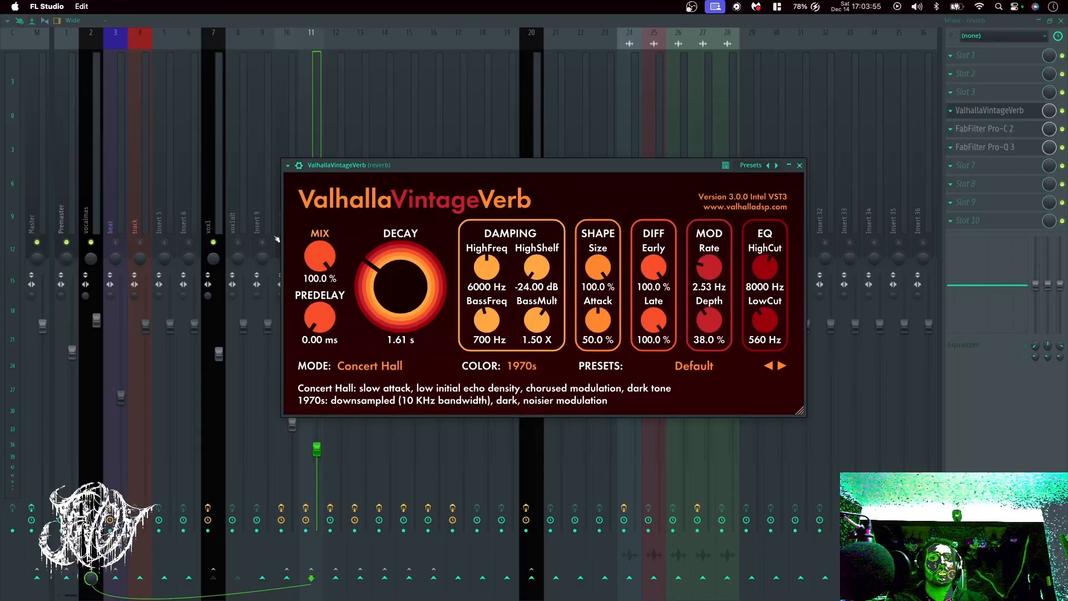
{"action": "key", "text": "space"}
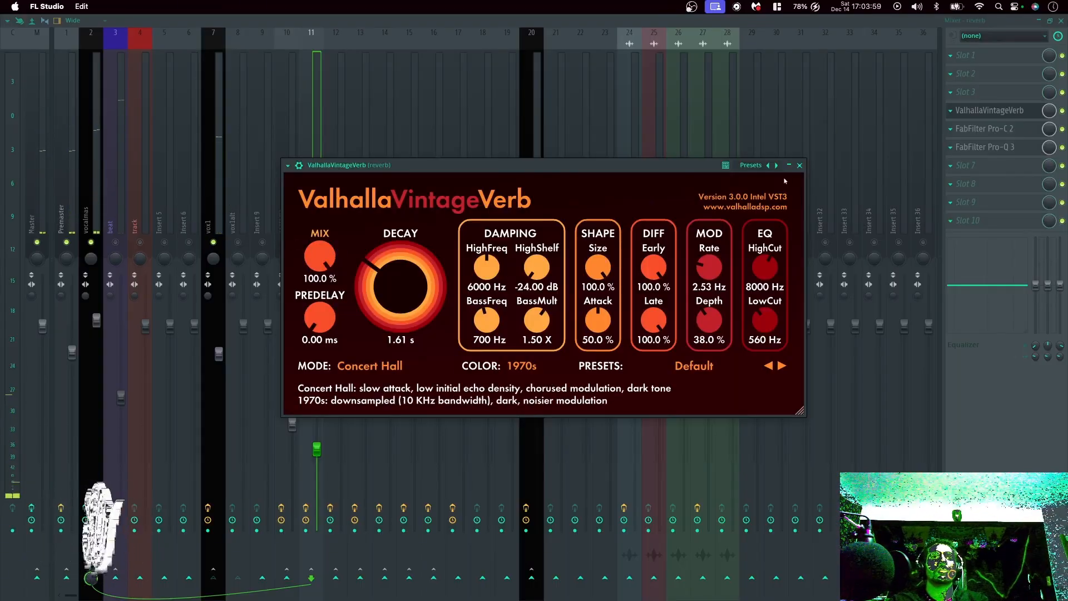
{"action": "left_click", "coordinate": [799, 165]}
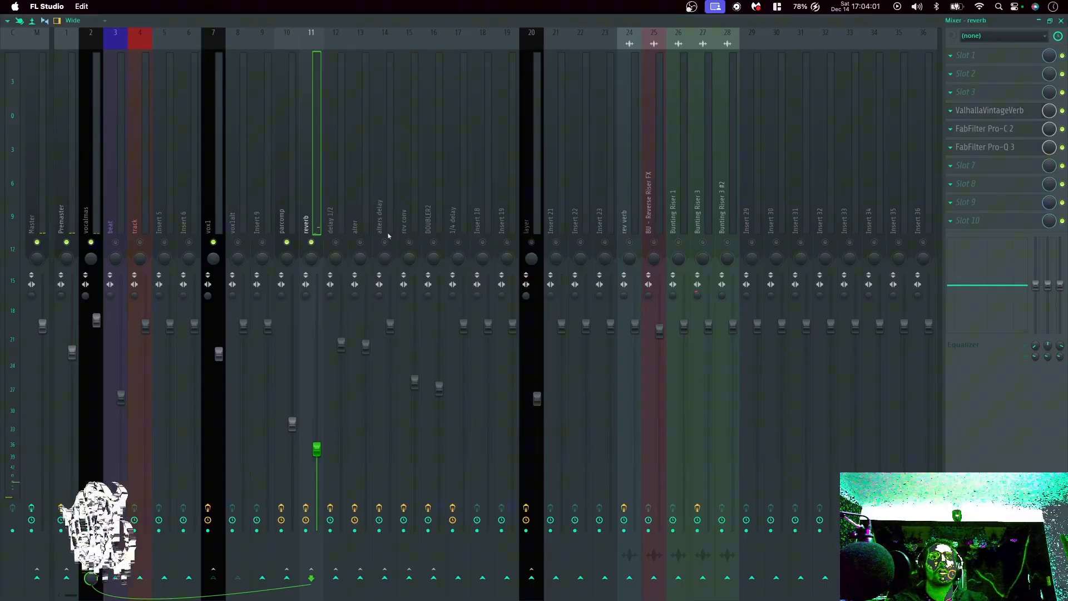
Compare the vocal with the reverb track muted and unmuted, then reselect the reverb track.
{"action": "left_click", "coordinate": [296, 225]}
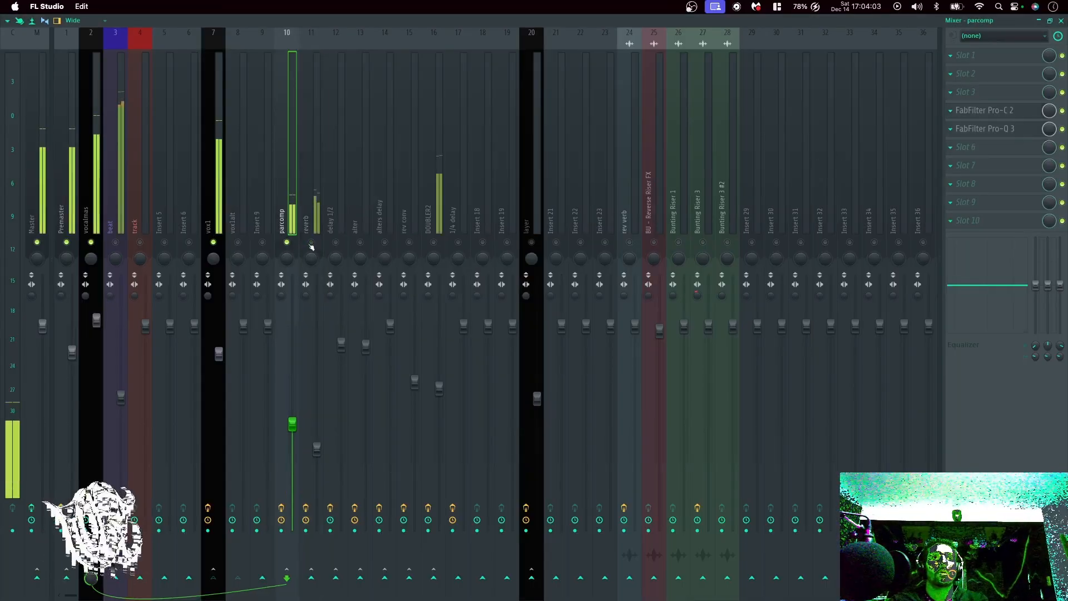
{"action": "left_click", "coordinate": [311, 243]}
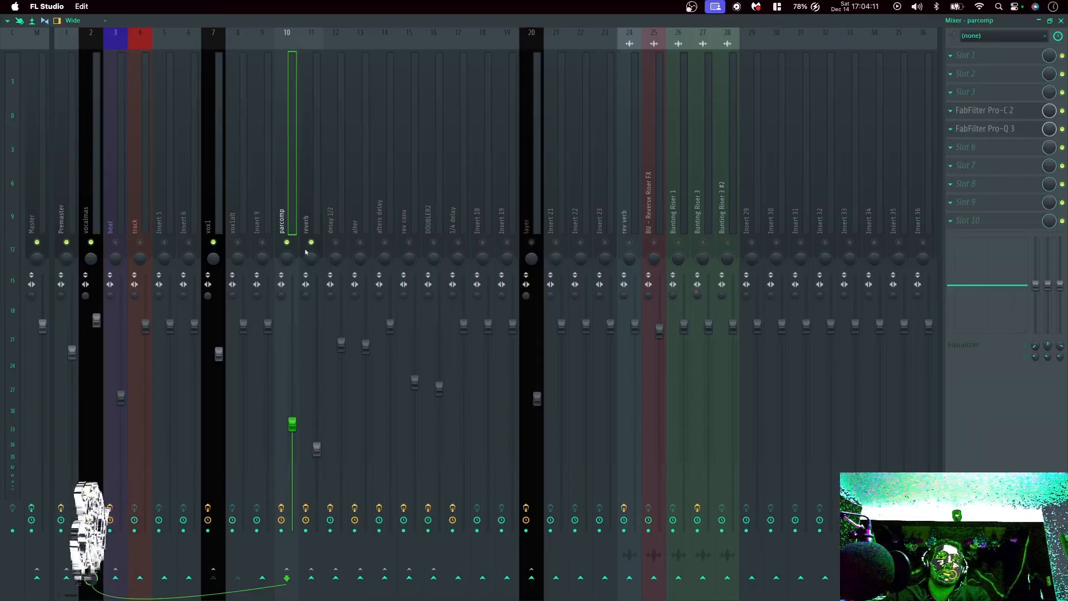
{"action": "left_click", "coordinate": [317, 225]}
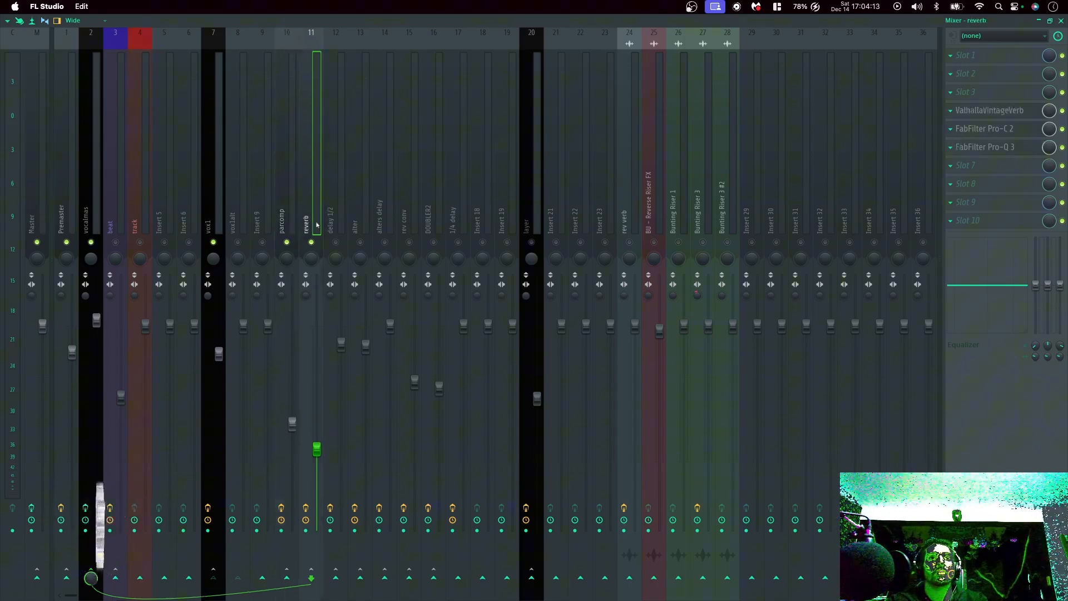
View the FabFilter Pro-C 2 on the reverb track, then add a Fruity Limiter in slot 7.
{"action": "left_click", "coordinate": [978, 136]}
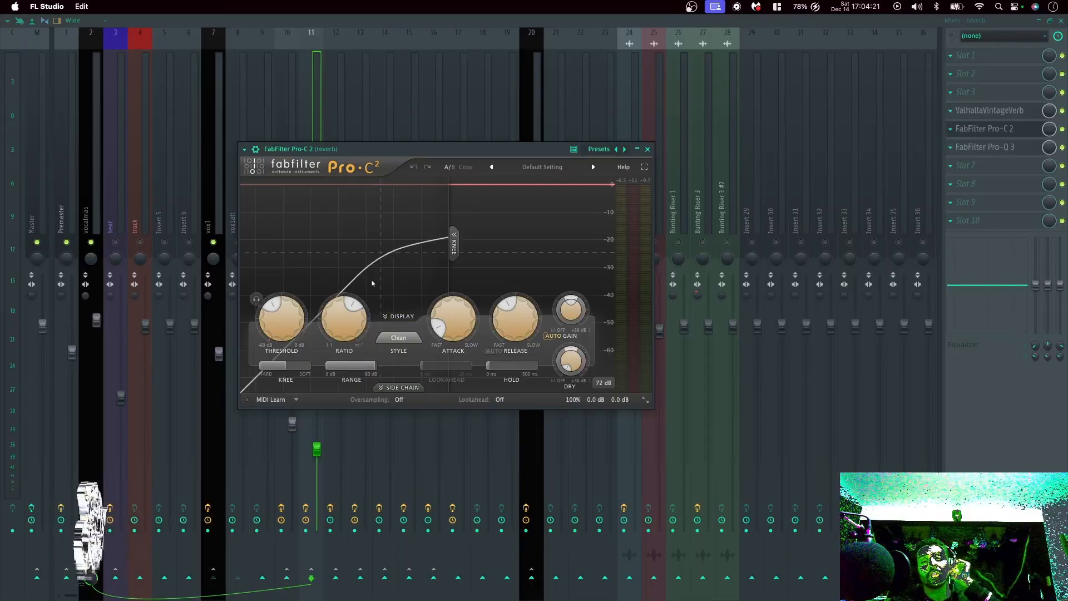
{"action": "left_click", "coordinate": [989, 180]}
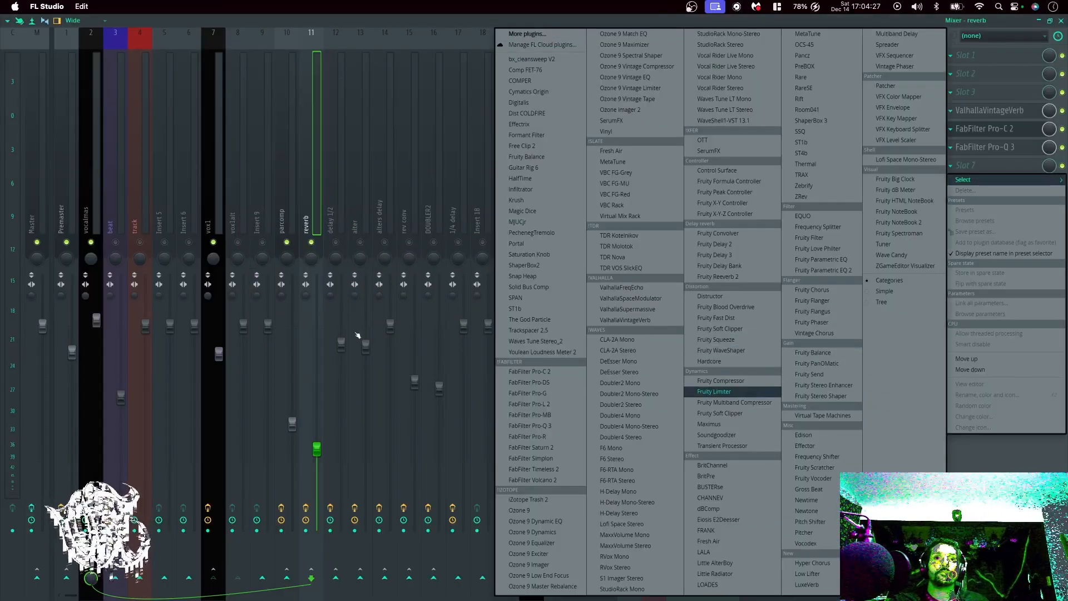
{"action": "key", "text": "Return"}
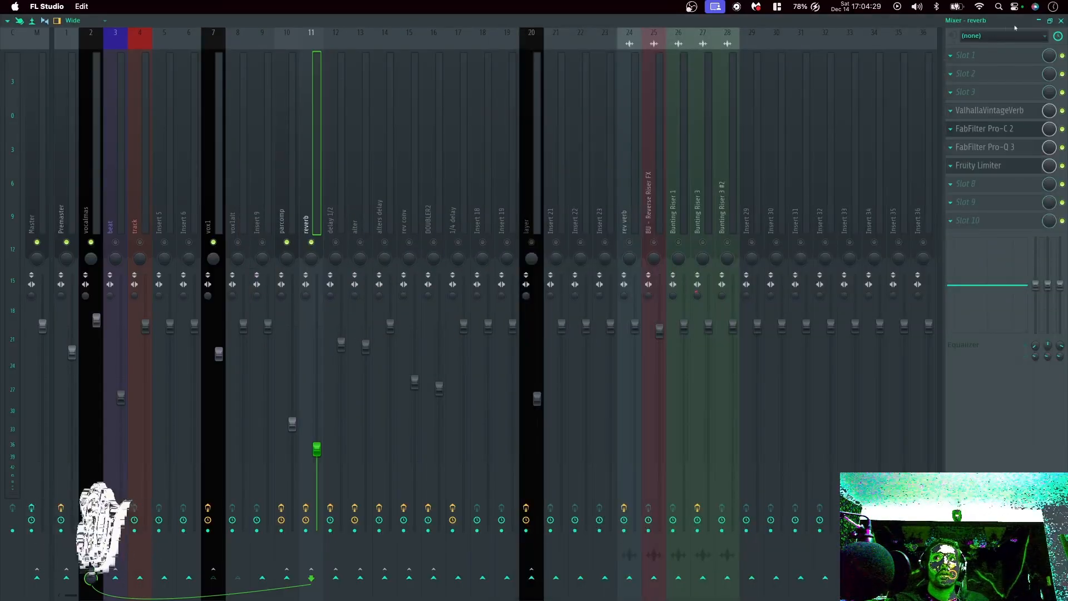
Close the mixer and the Pro-C 2, then set the Fruity Limiter's sidechain input to vox1.
{"action": "left_click", "coordinate": [1061, 21]}
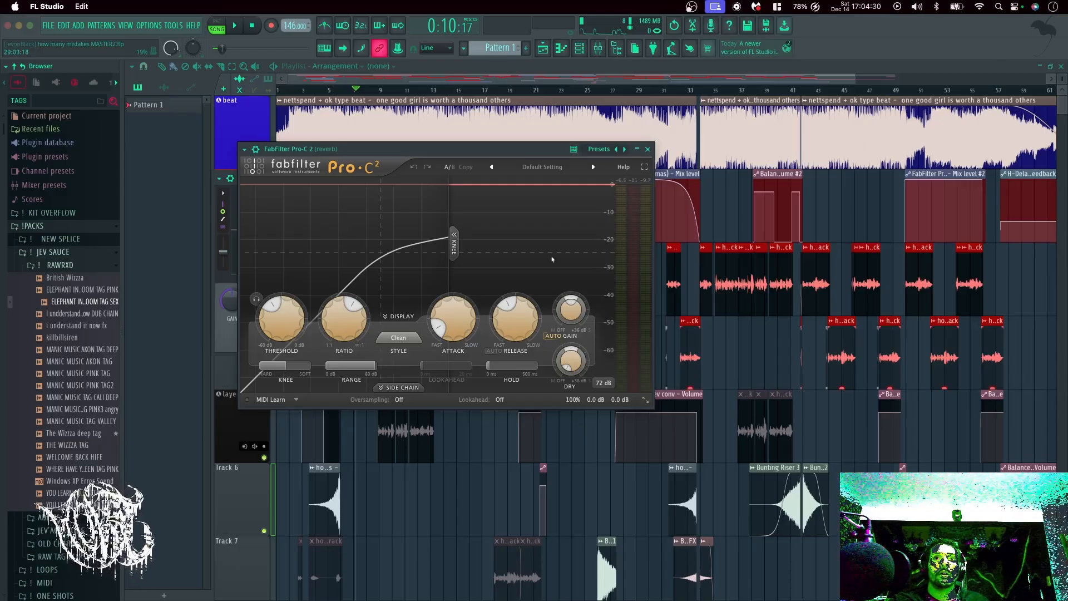
{"action": "left_click", "coordinate": [649, 149]}
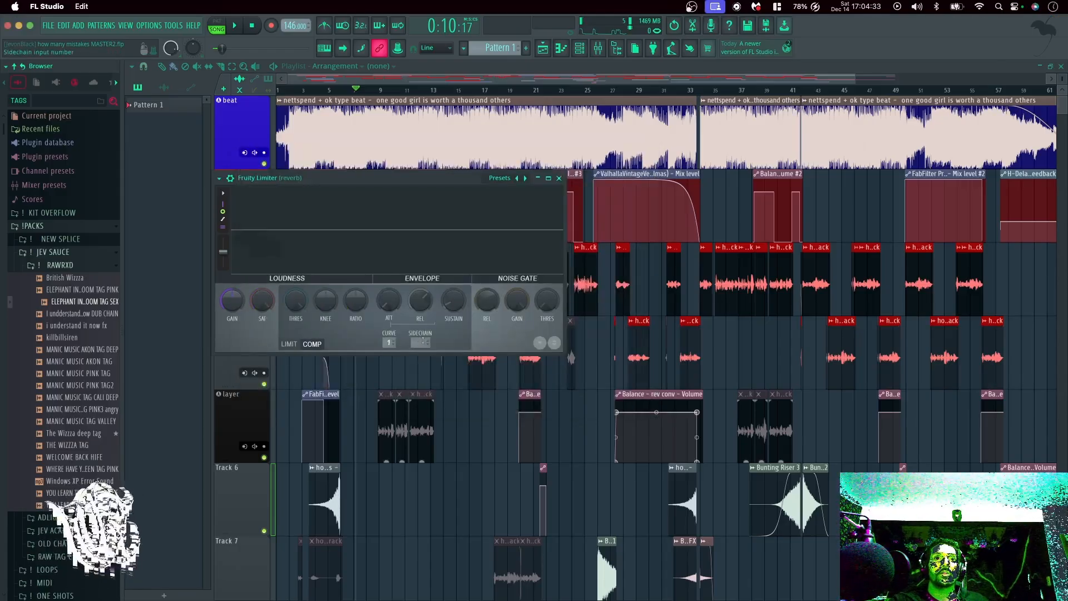
{"action": "left_click", "coordinate": [423, 341]}
{"action": "left_click", "coordinate": [440, 354]}
{"action": "left_click", "coordinate": [423, 341]}
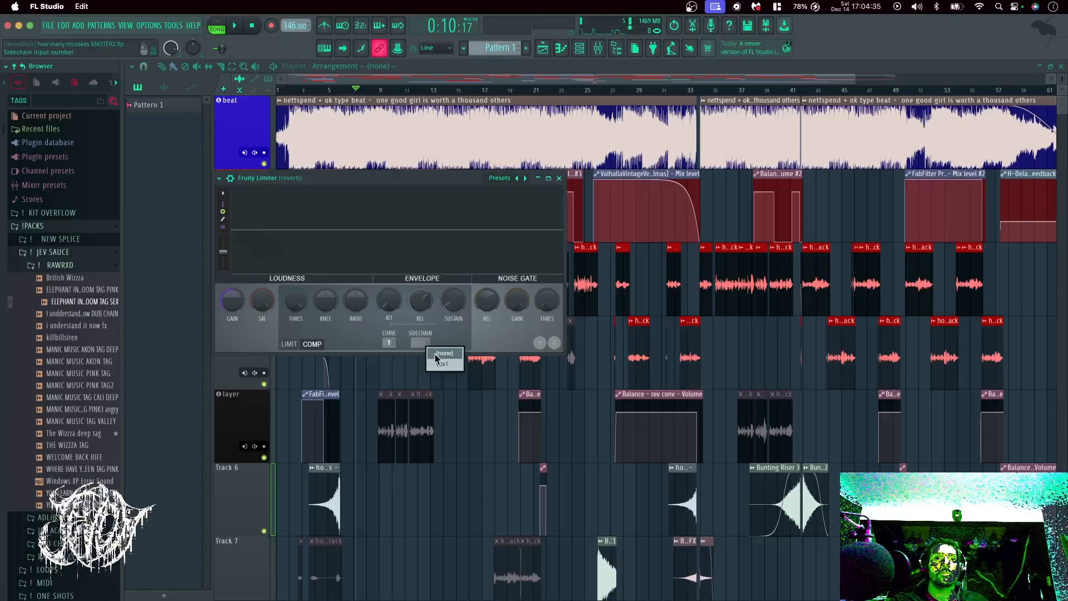
{"action": "left_click", "coordinate": [442, 364]}
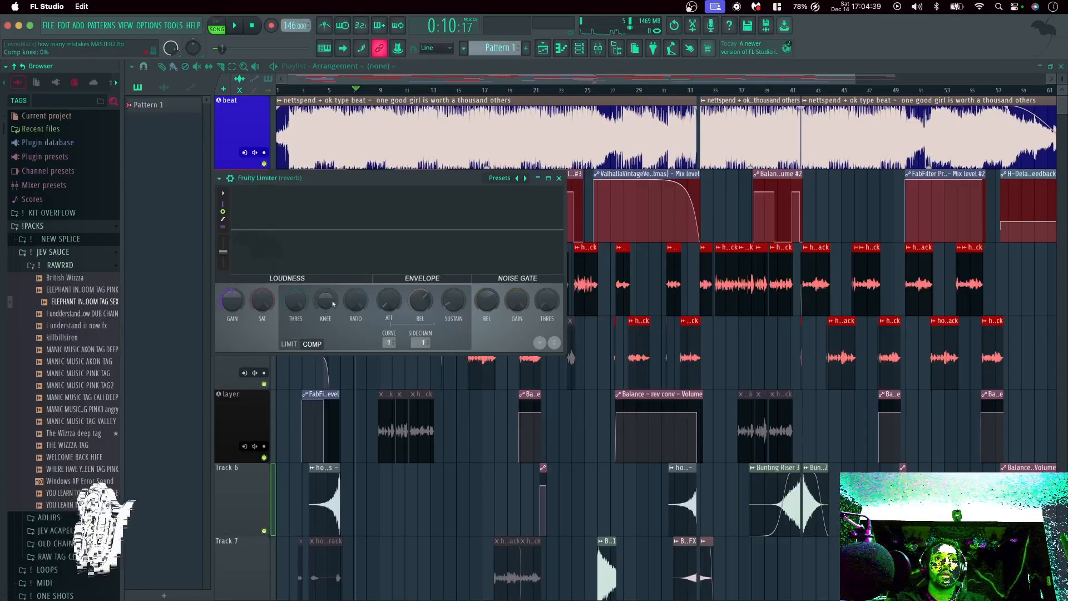
Adjust the Fruity Limiter's compressor threshold, ratio and release during playback, then stop and close the plugin.
{"action": "key", "text": "space"}
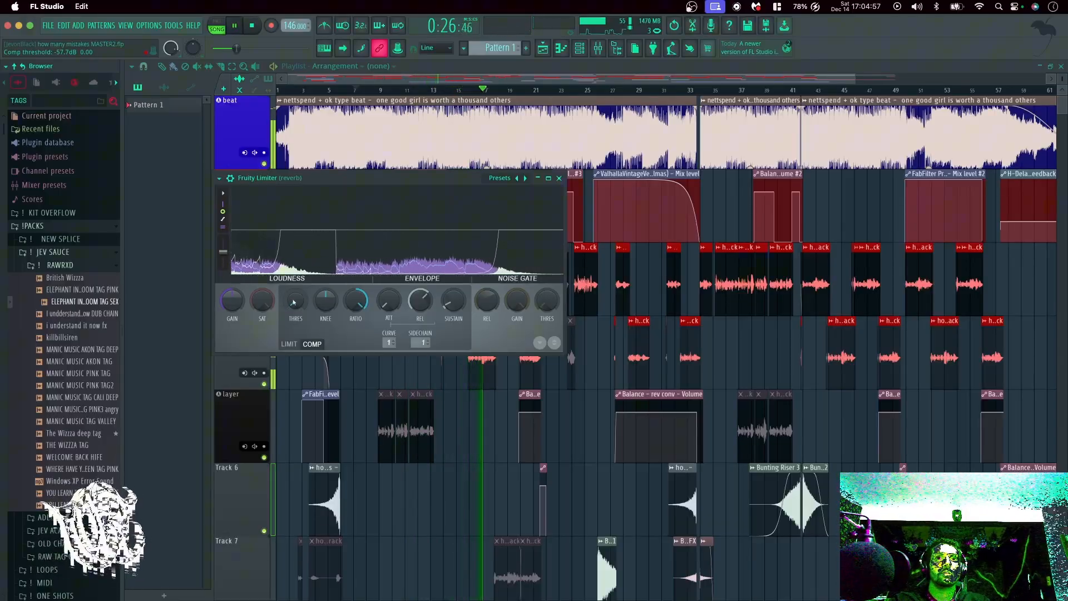
{"action": "key", "text": "space"}
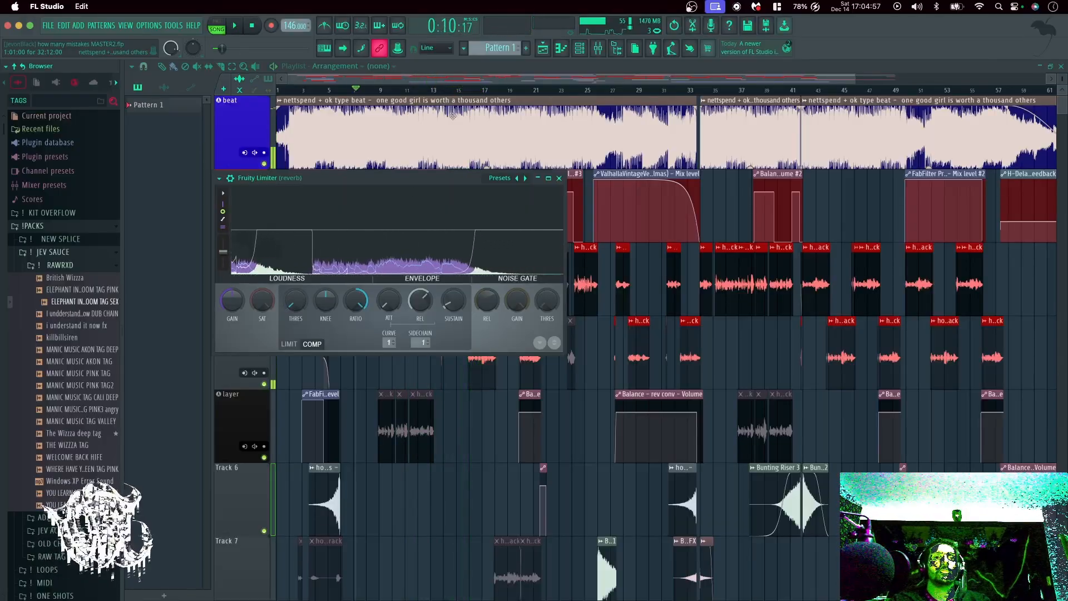
{"action": "left_click", "coordinate": [584, 70]}
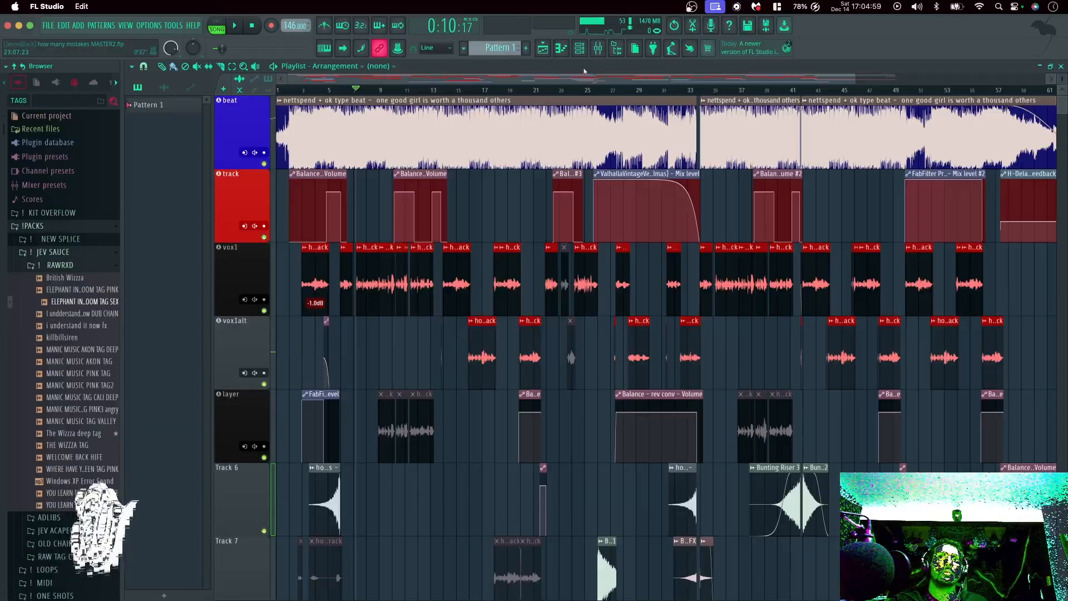
Remove the Fruity Limiter from slot 7 of the reverb track and play the vocal briefly.
{"action": "left_click", "coordinate": [598, 47]}
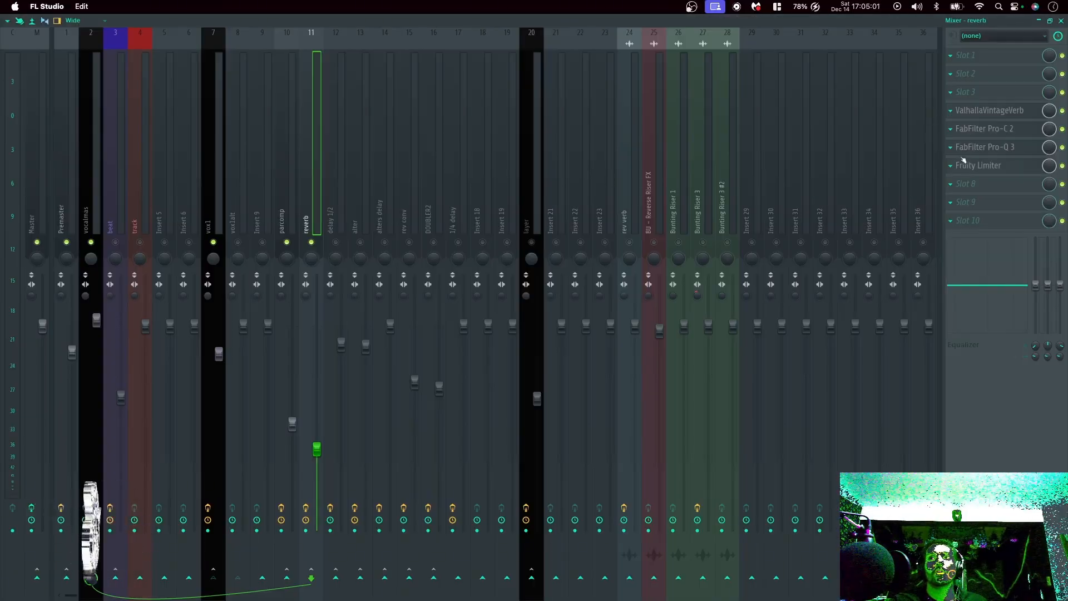
{"action": "left_click", "coordinate": [952, 165]}
{"action": "left_click", "coordinate": [960, 203]}
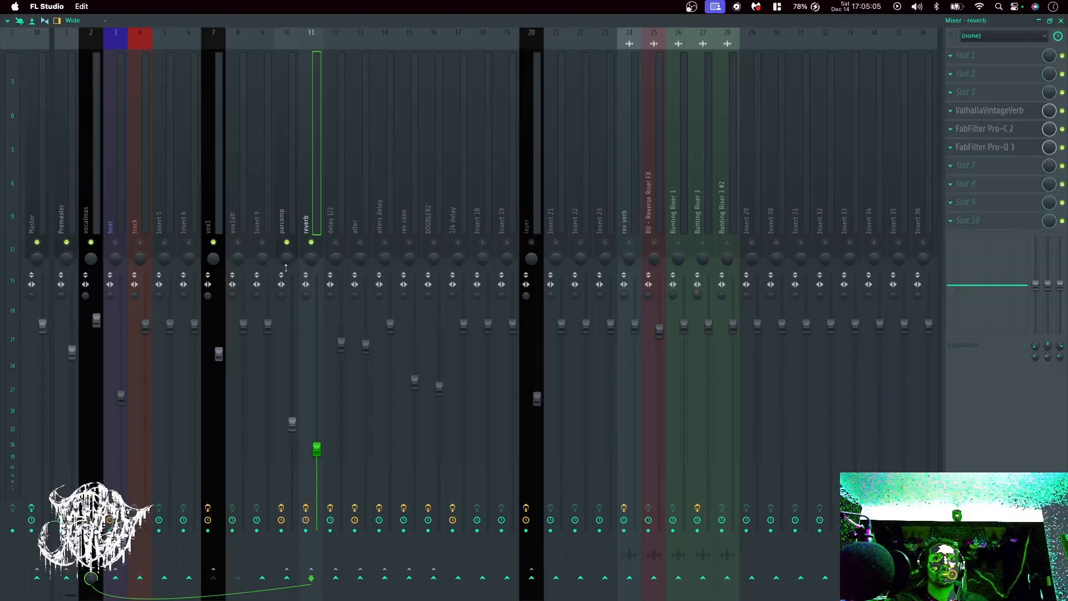
{"action": "key", "text": "space"}
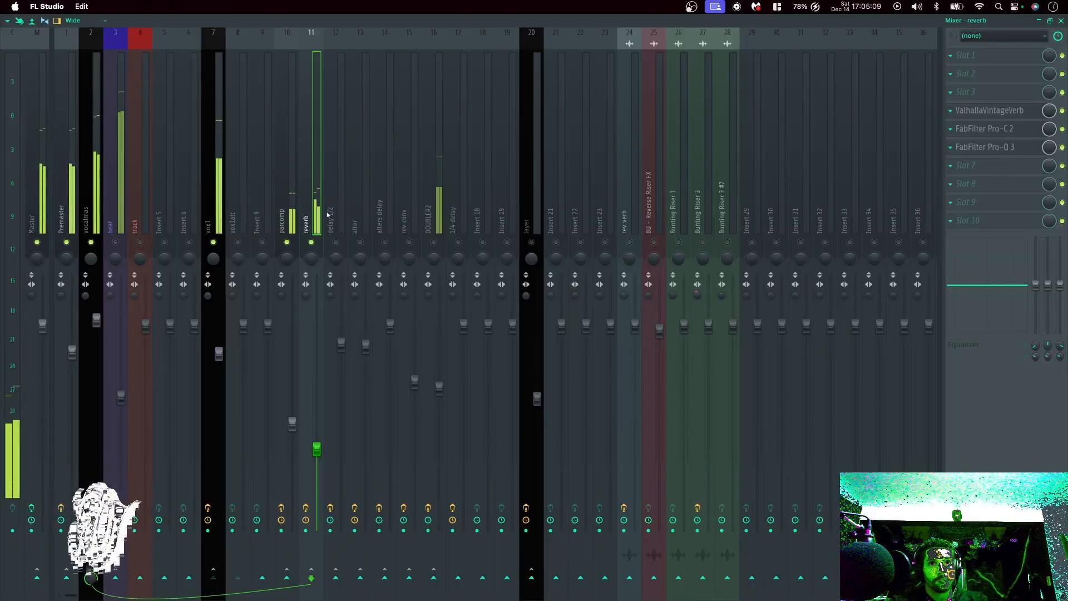
{"action": "key", "text": "space"}
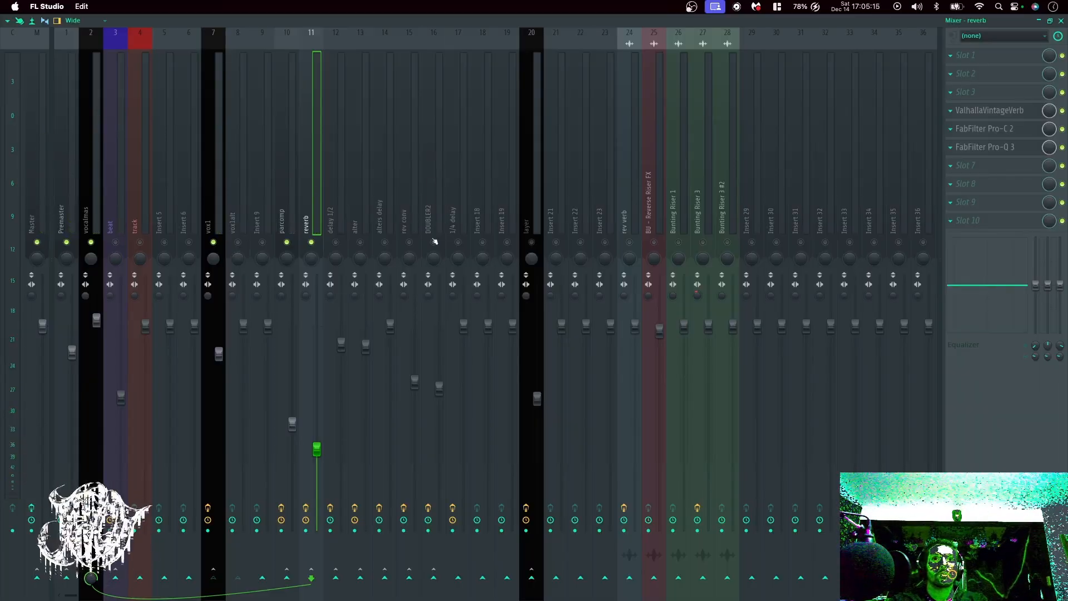
Enable the DOUBLER2 track, turn on the Direct signal in its Doubler2 Mono-Stereo, and close the plugin.
{"action": "left_click", "coordinate": [428, 221]}
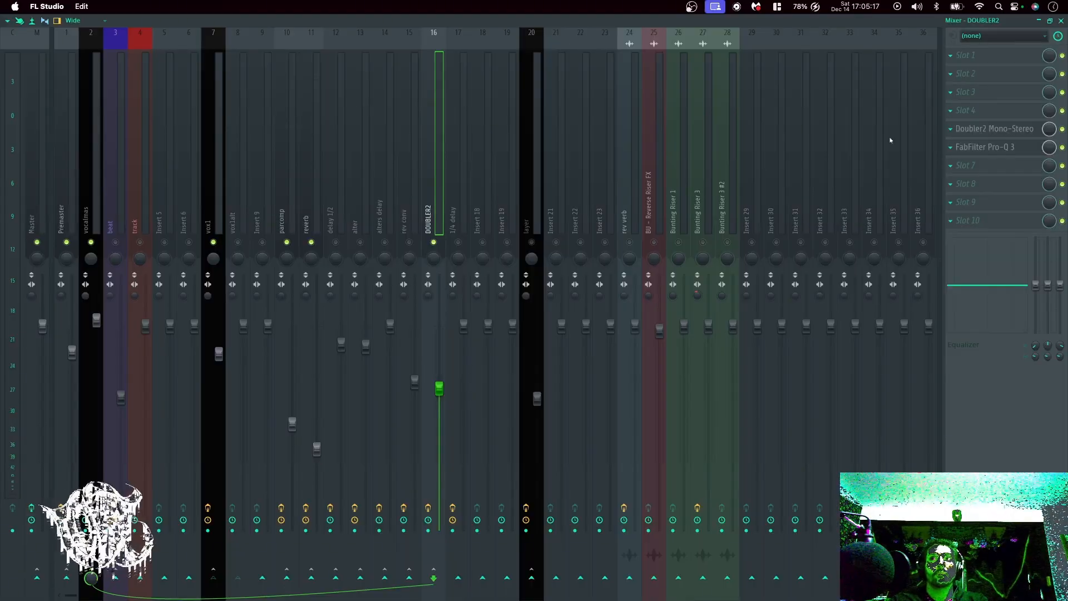
{"action": "left_click", "coordinate": [986, 129]}
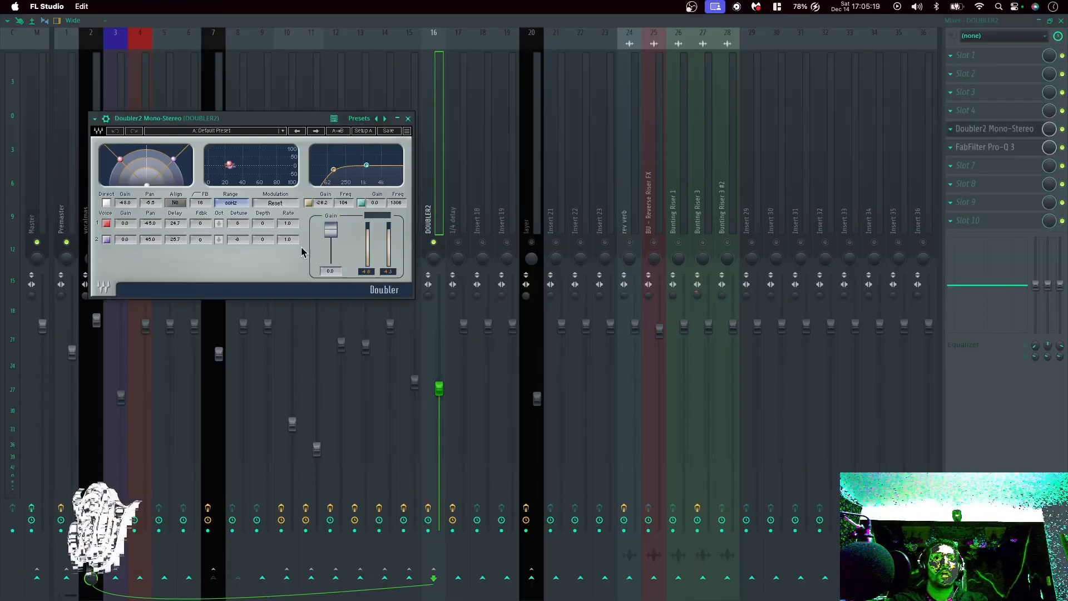
{"action": "left_click_drag", "start_coordinate": [245, 124], "coordinate": [306, 135]}
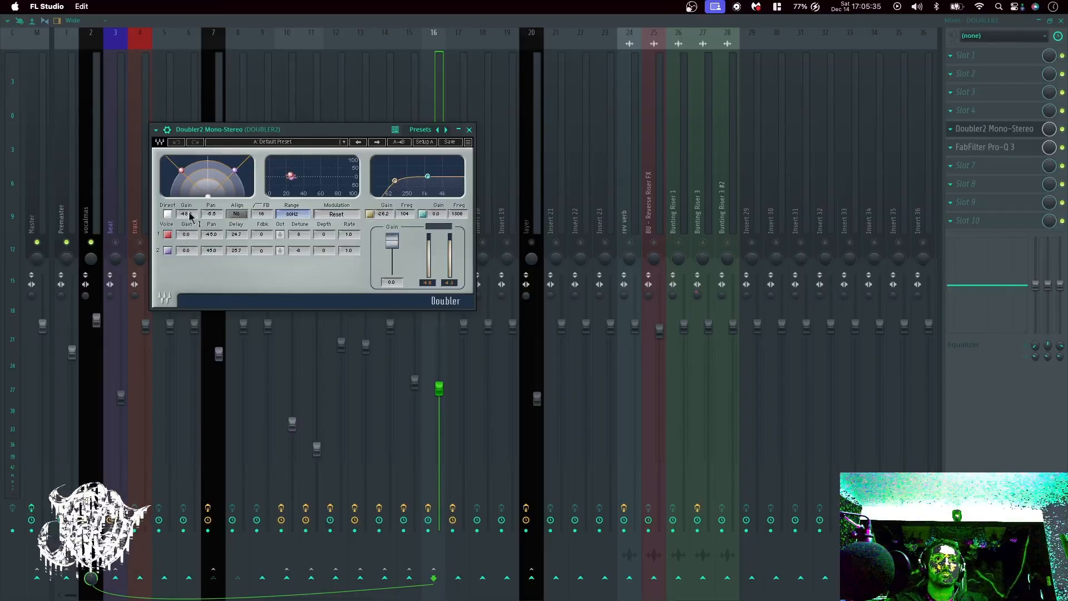
{"action": "left_click", "coordinate": [168, 215]}
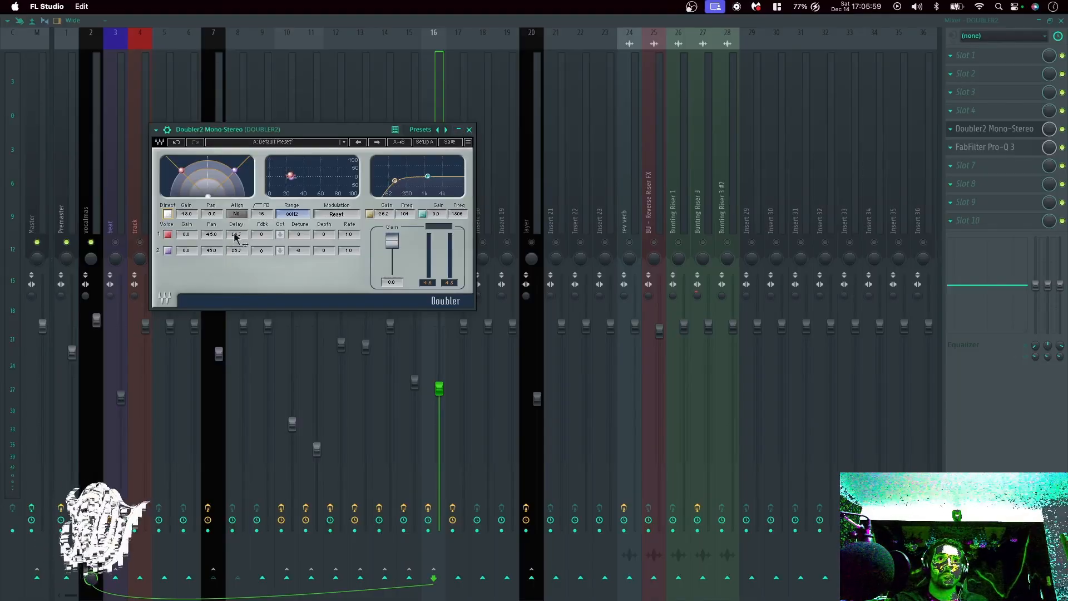
{"action": "left_click", "coordinate": [469, 130]}
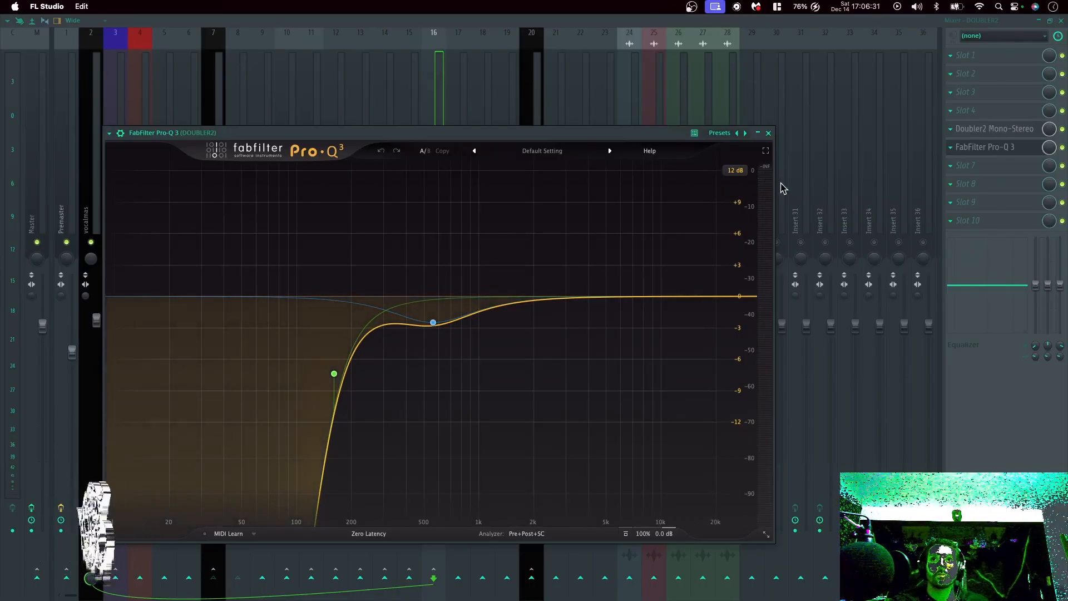
View the FabFilter Pro-Q 3 curve on DOUBLER2, close it, and play the vocal with the doubler enabled.
{"action": "left_click", "coordinate": [768, 133]}
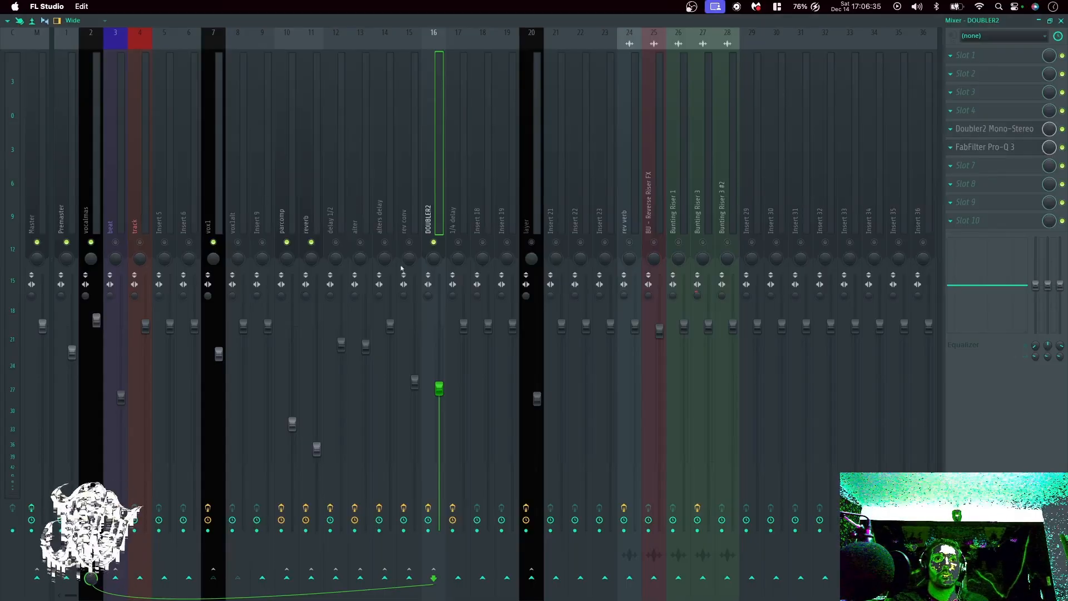
{"action": "key", "text": "space"}
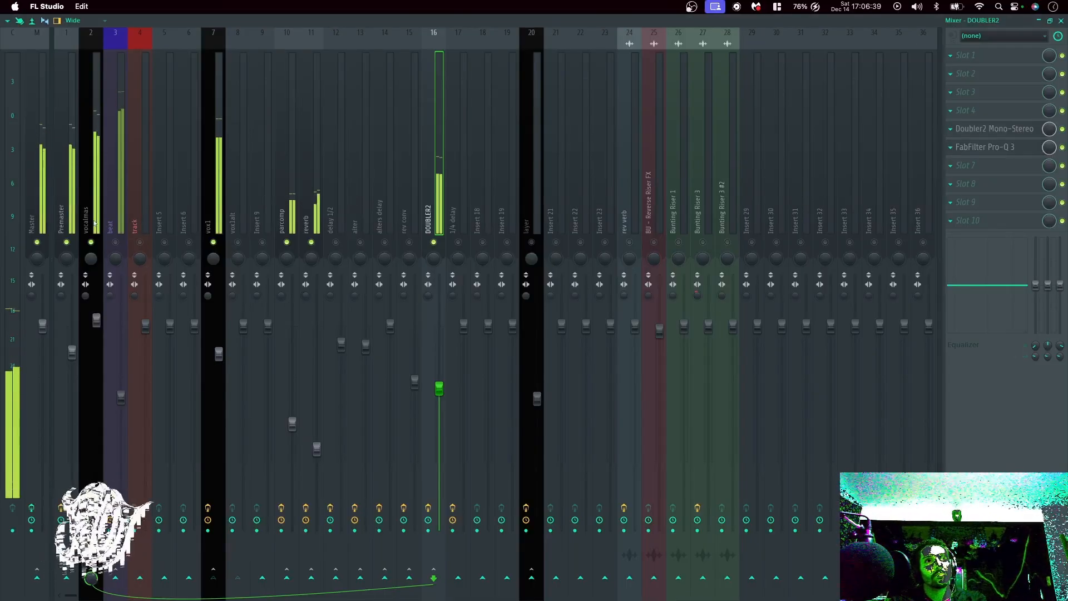
{"action": "key", "text": "space"}
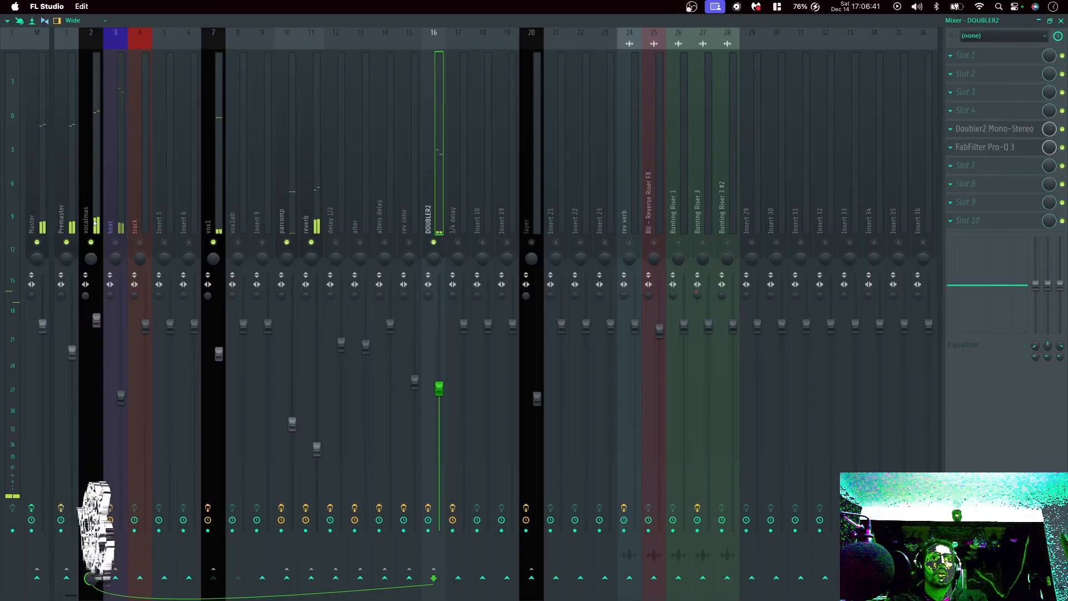
Select the vocalmas track, unmute the beat track, and play the vocal together with the beat.
{"action": "left_click", "coordinate": [95, 223]}
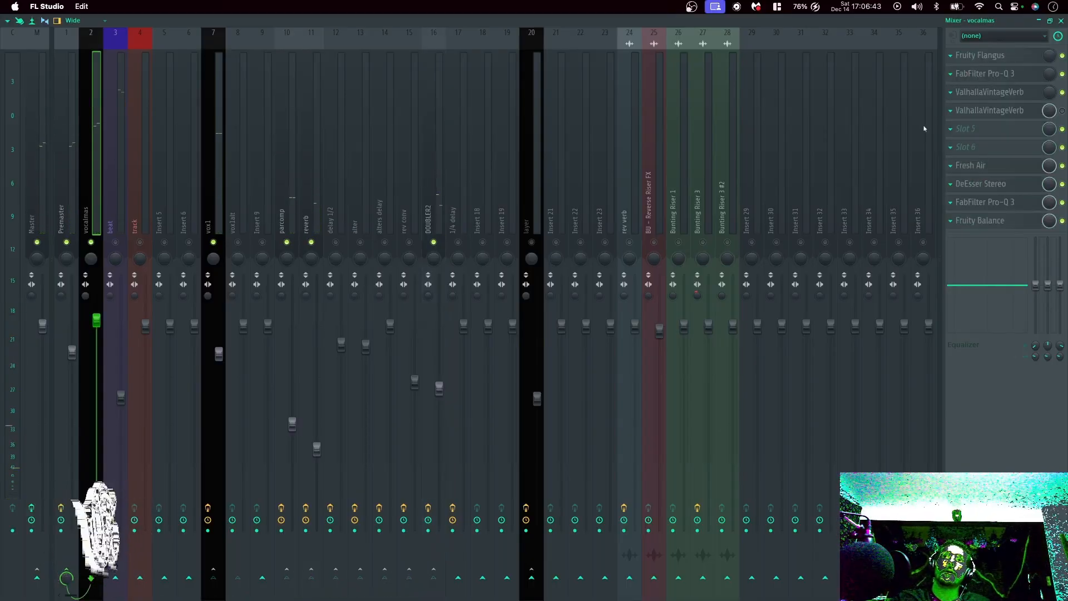
{"action": "left_click", "coordinate": [115, 242]}
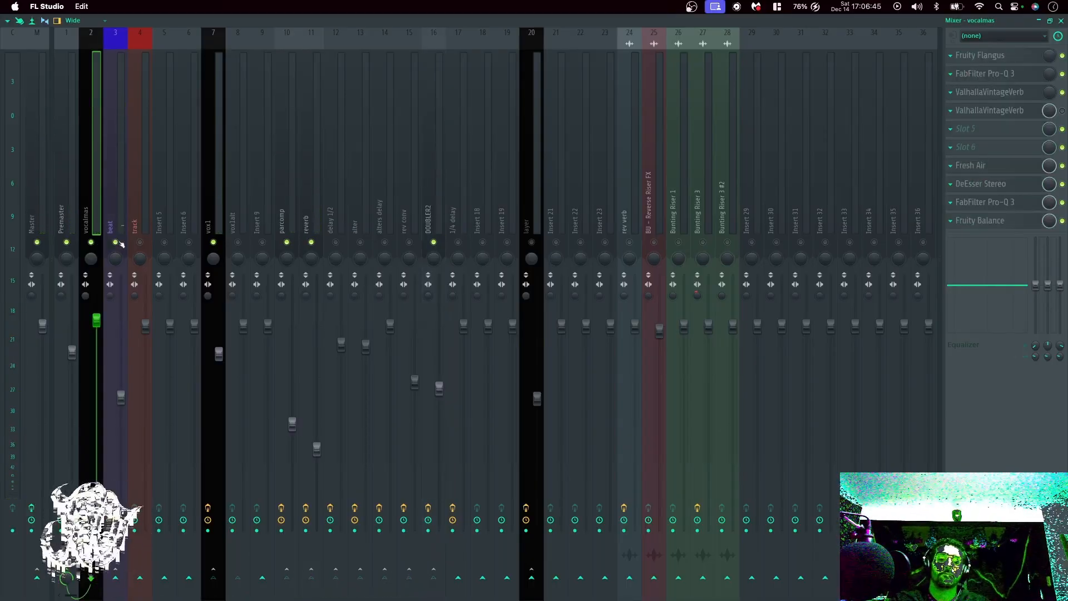
{"action": "key", "text": "space"}
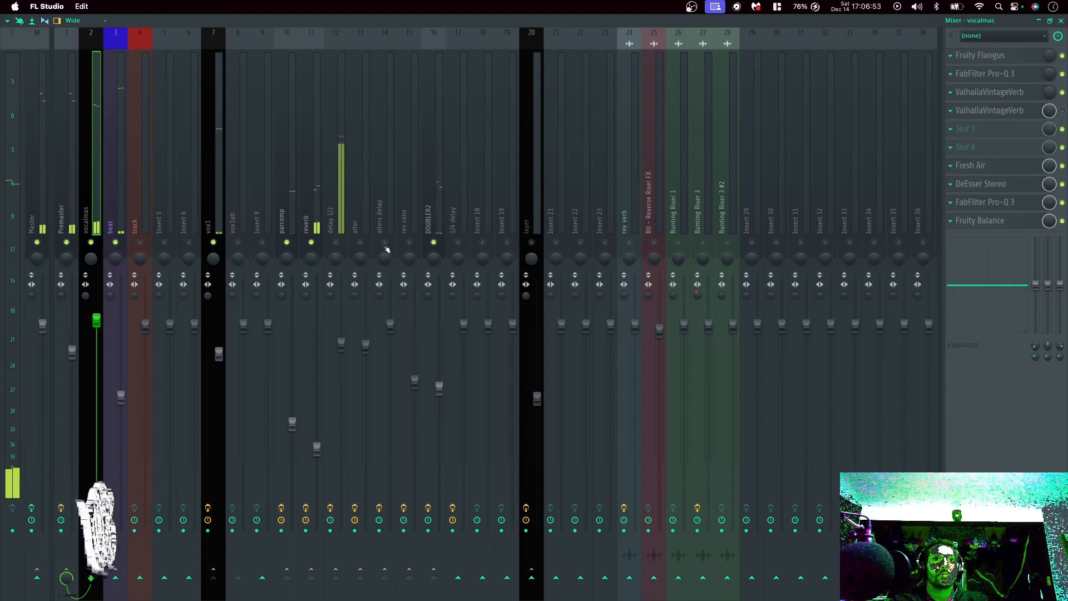
Audition the delay 1/2 track, view its H-Delay Stereo settings, and mute the track again.
{"action": "left_click", "coordinate": [337, 228]}
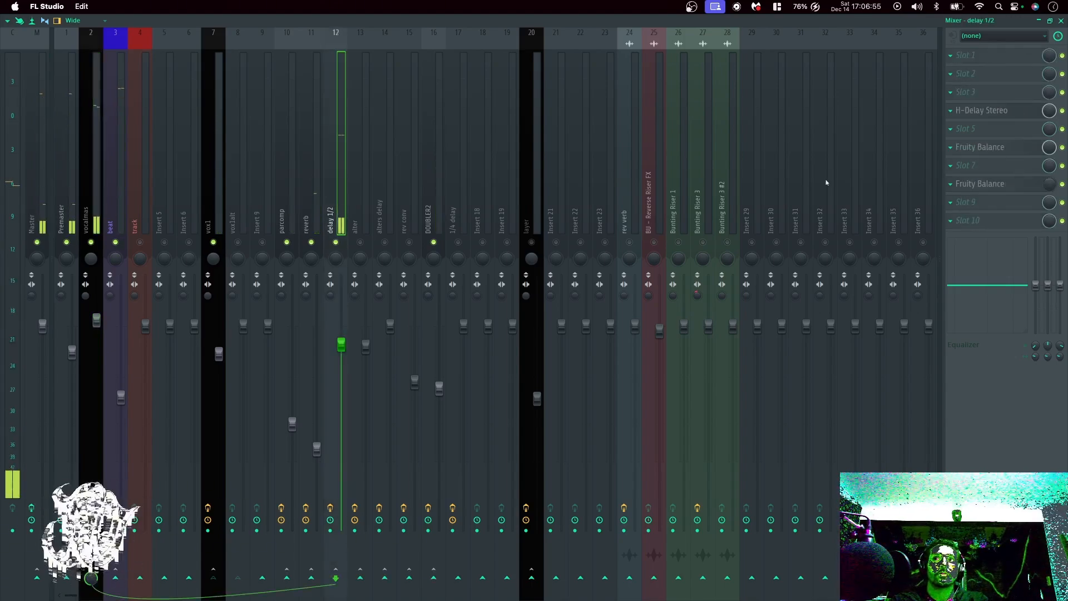
{"action": "left_click", "coordinate": [992, 110]}
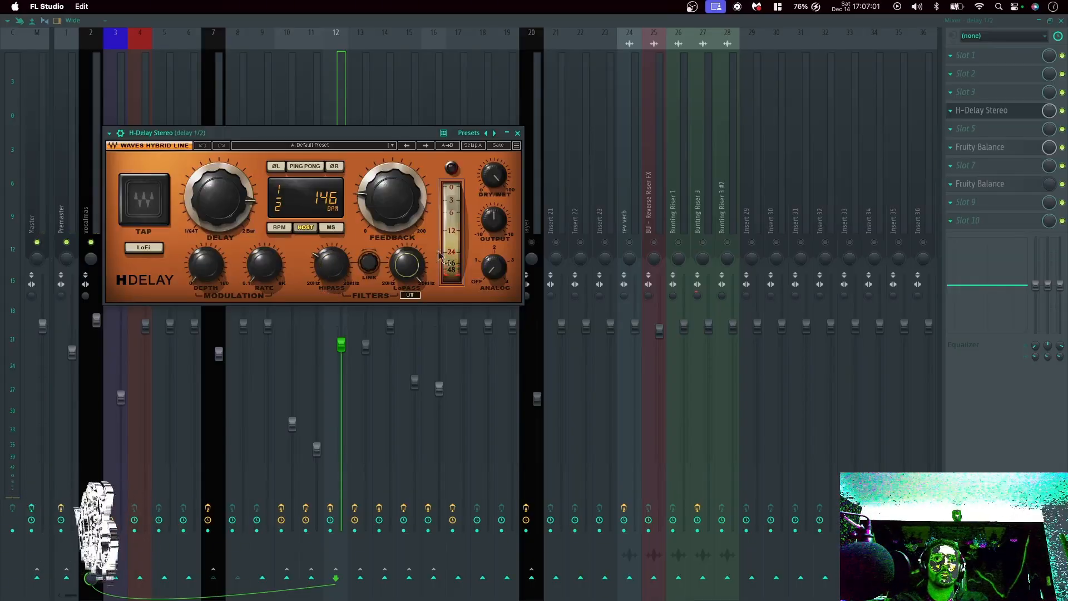
{"action": "left_click", "coordinate": [517, 133]}
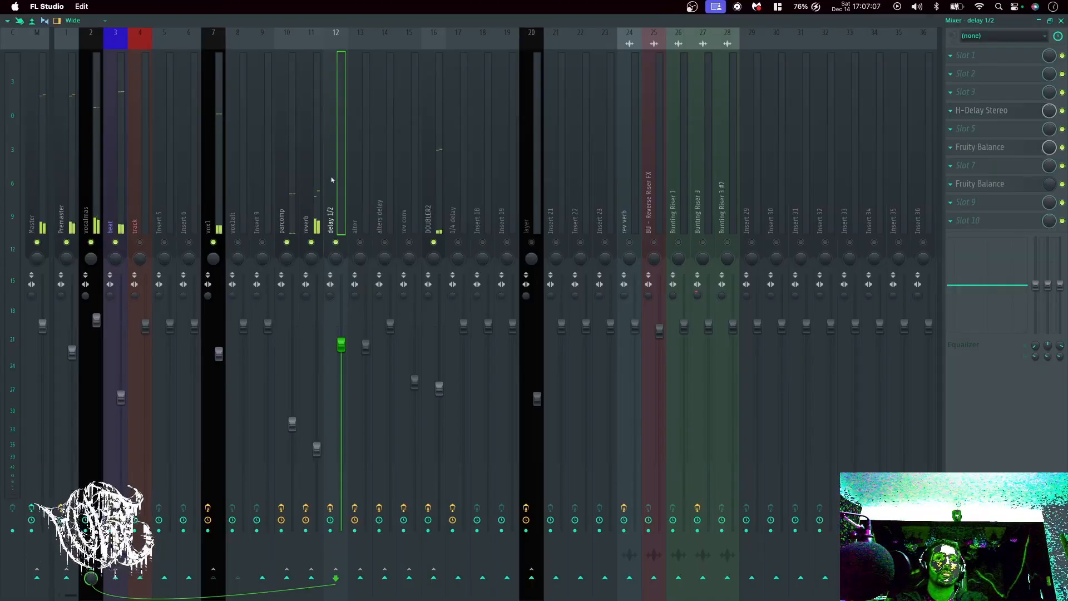
{"action": "left_click", "coordinate": [341, 242]}
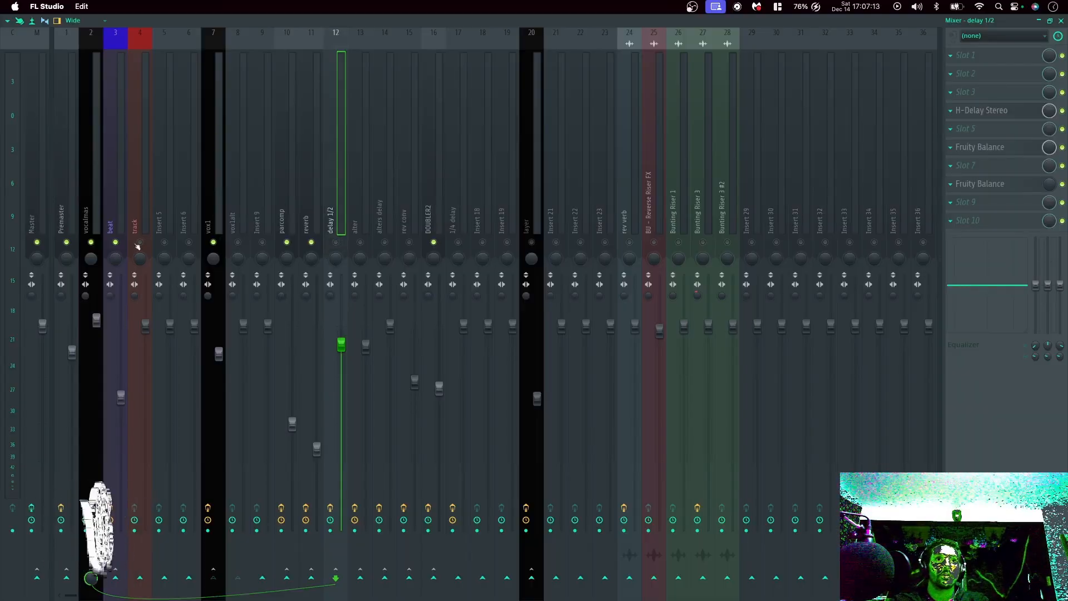
Review the effect chains on the vox1, vocalmas and beat tracks.
{"action": "left_click", "coordinate": [221, 218]}
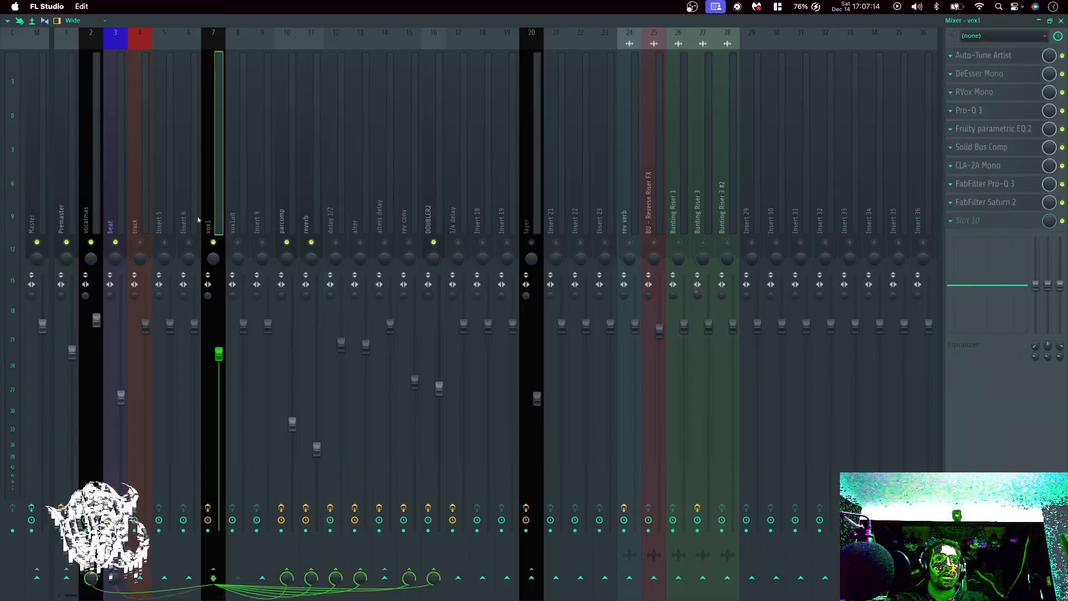
{"action": "left_click", "coordinate": [113, 180]}
{"action": "left_click", "coordinate": [93, 180]}
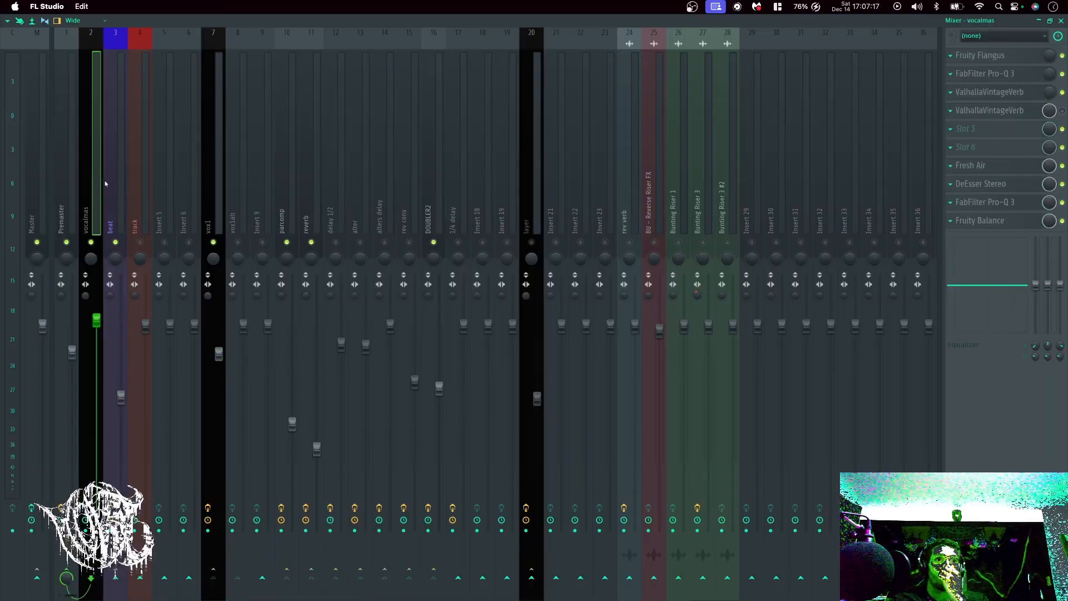
{"action": "left_click", "coordinate": [105, 183]}
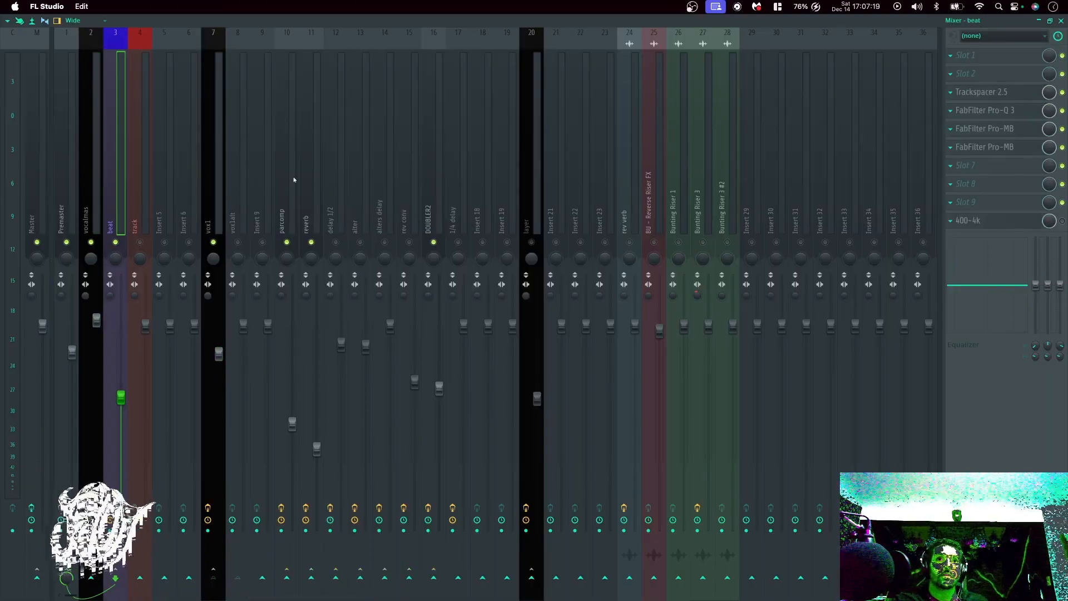
{"action": "key", "text": "Left"}
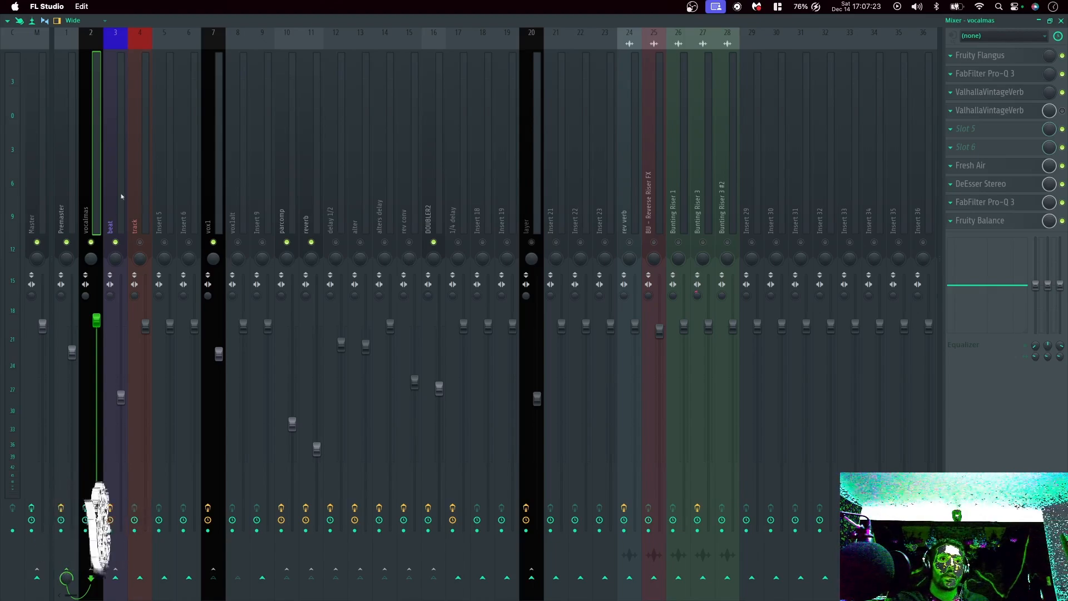
Sidechain the vox1 track to the beat track.
{"action": "left_click", "coordinate": [217, 216]}
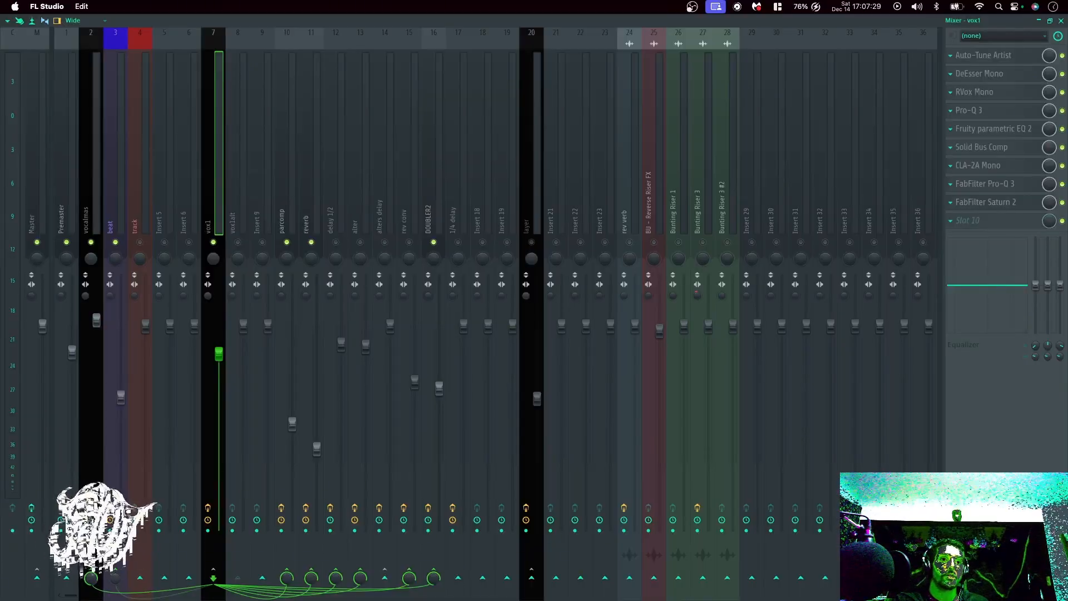
{"action": "right_click", "coordinate": [115, 577]}
{"action": "left_click", "coordinate": [125, 580]}
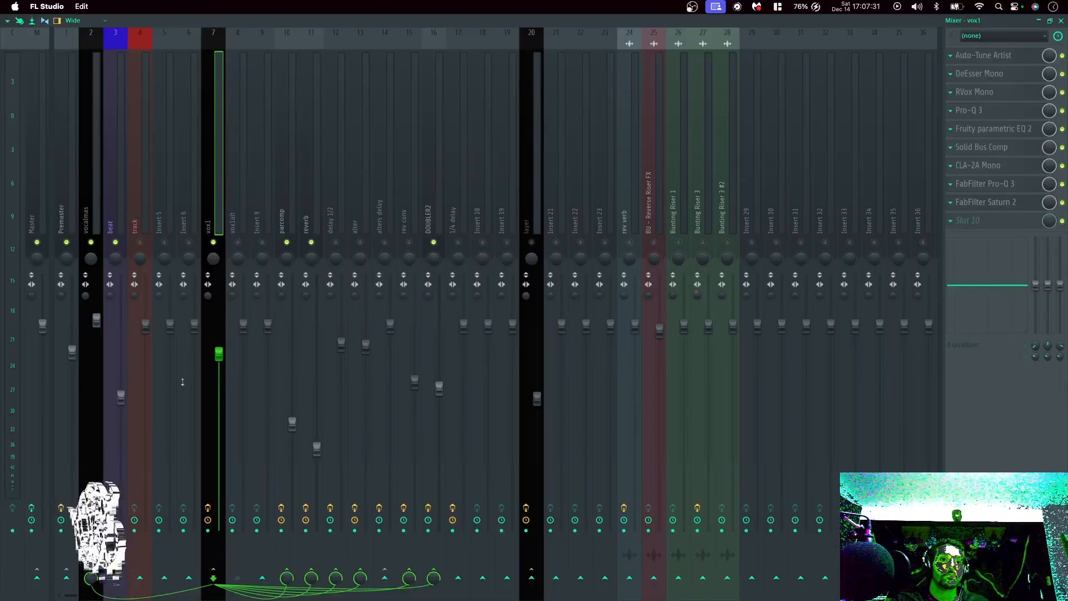
Open Trackspacer 2.5 on the beat track, check its sidechain input in the processing options, and return to its interface.
{"action": "left_click", "coordinate": [113, 183]}
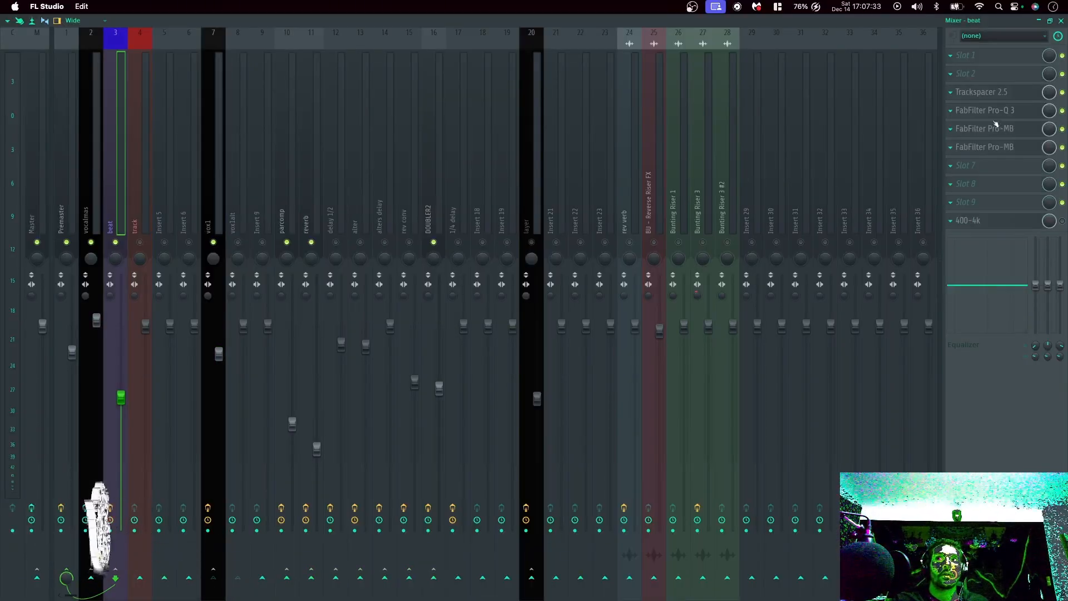
{"action": "left_click", "coordinate": [990, 94]}
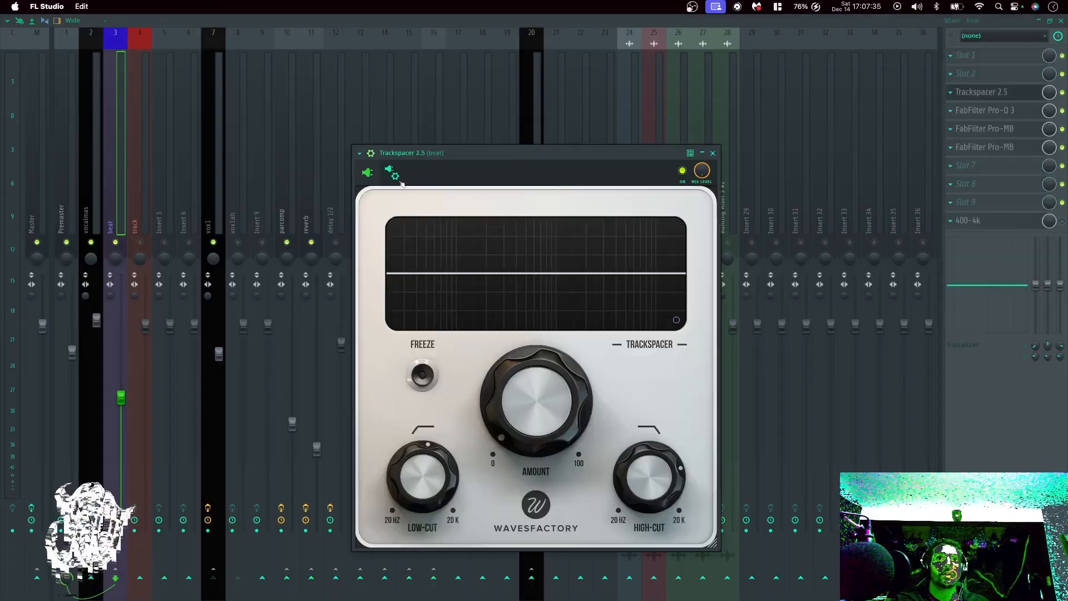
{"action": "left_click", "coordinate": [396, 176]}
{"action": "left_click", "coordinate": [415, 196]}
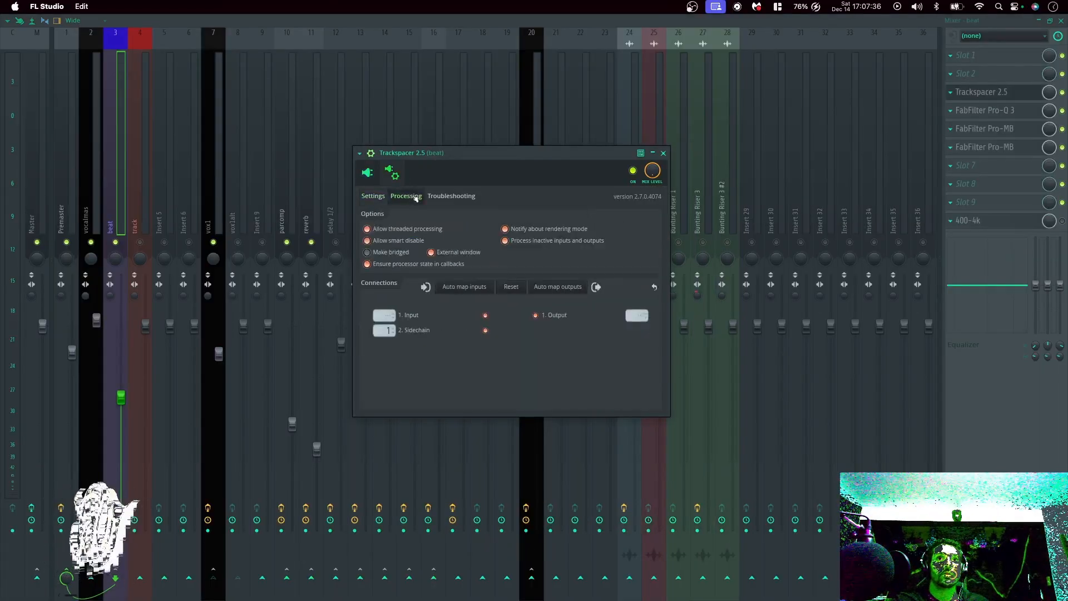
{"action": "left_click", "coordinate": [389, 330]}
{"action": "left_click", "coordinate": [367, 172]}
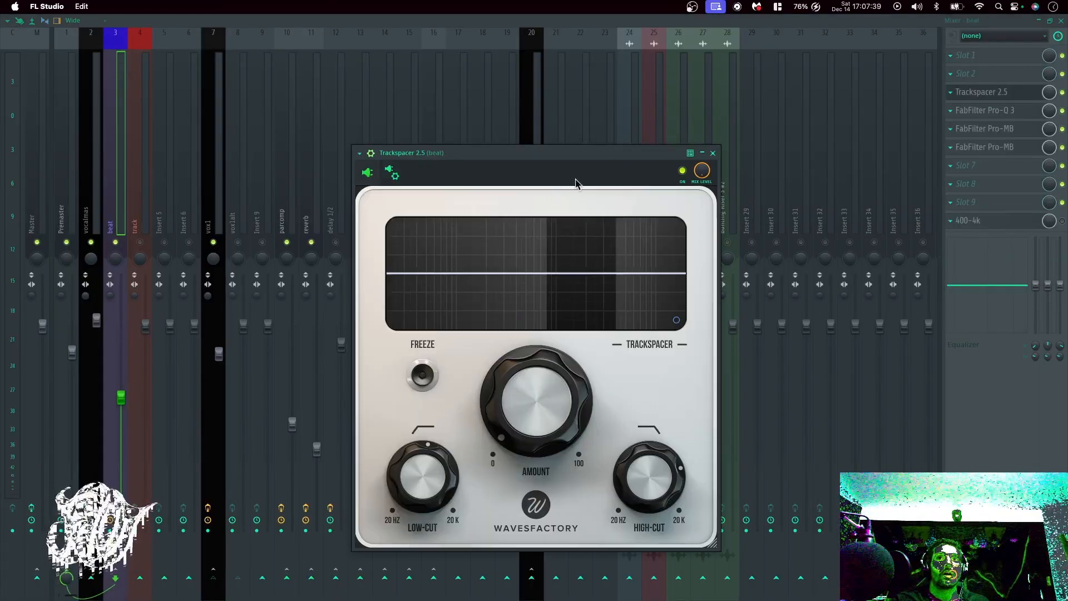
Inspect Trackspacer's Amount ratio, Low-Cut control and frequency display.
{"action": "mouse_move", "coordinate": [492, 401]}
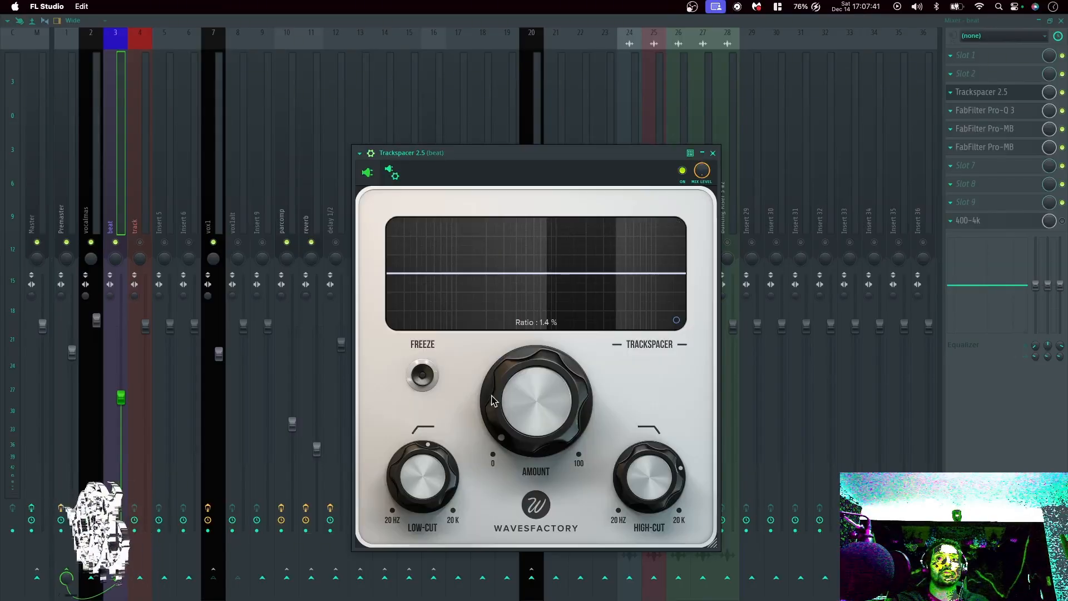
{"action": "mouse_move", "coordinate": [411, 461]}
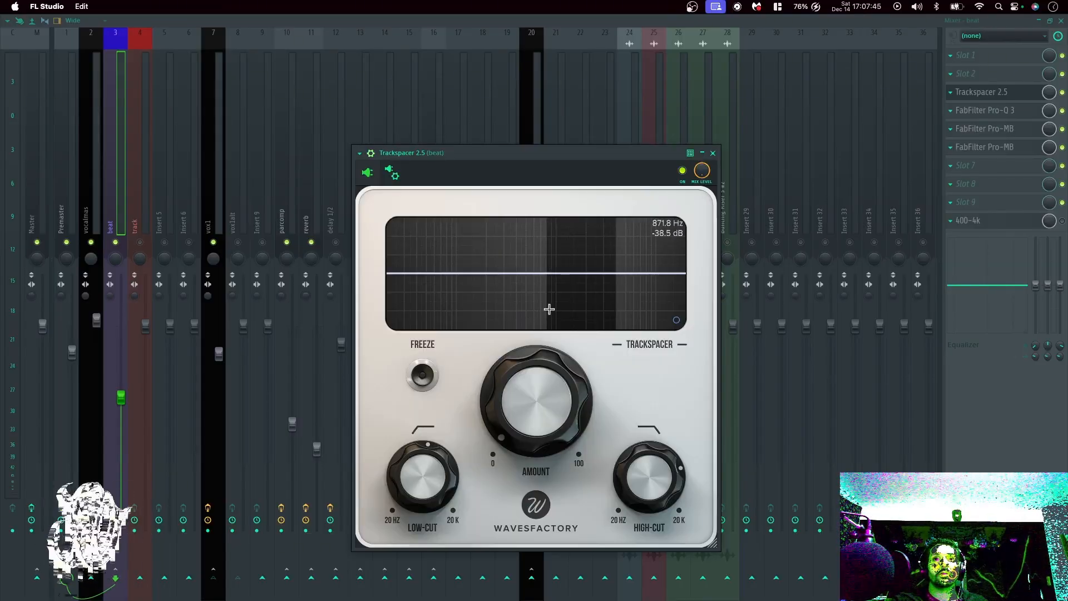
{"action": "mouse_move", "coordinate": [558, 381]}
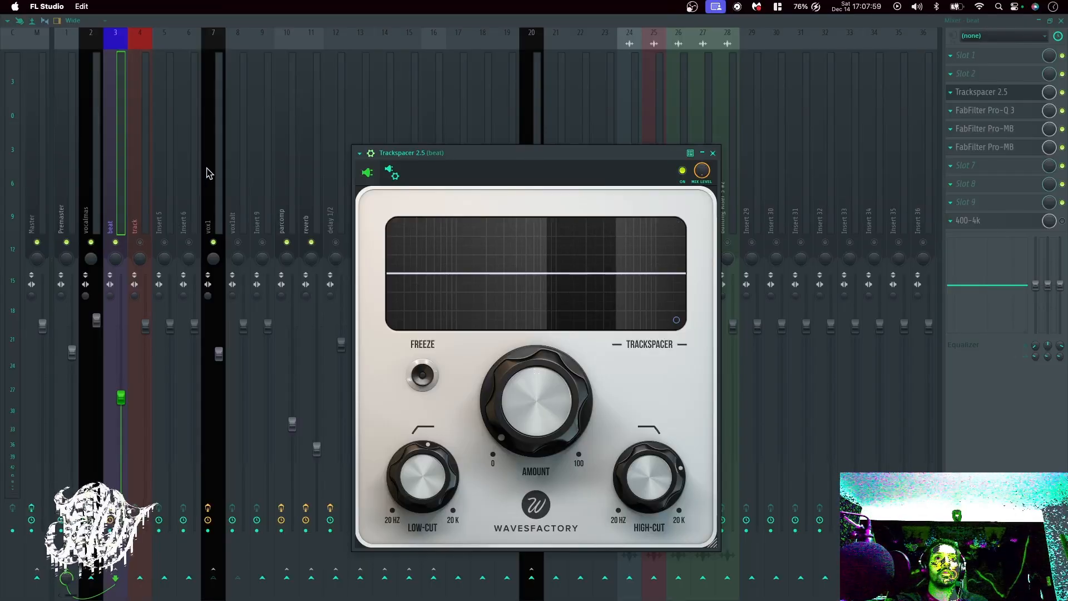
Audition Trackspacer's effect on the beat at its low Amount, then with the Amount ratio exaggerated to 41.6 %.
{"action": "mouse_move", "coordinate": [524, 387]}
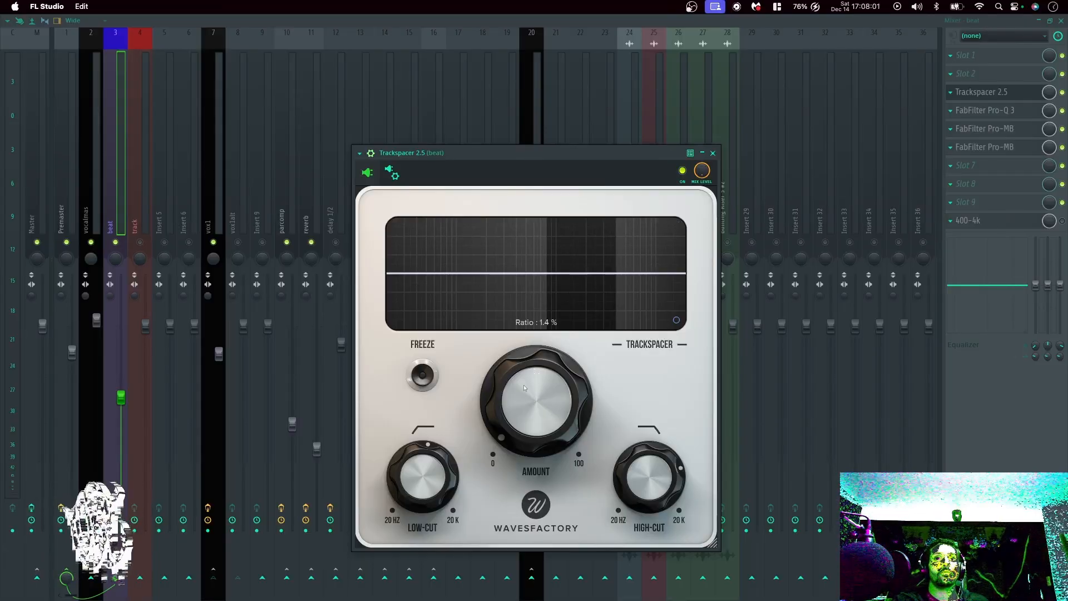
{"action": "key", "text": "space"}
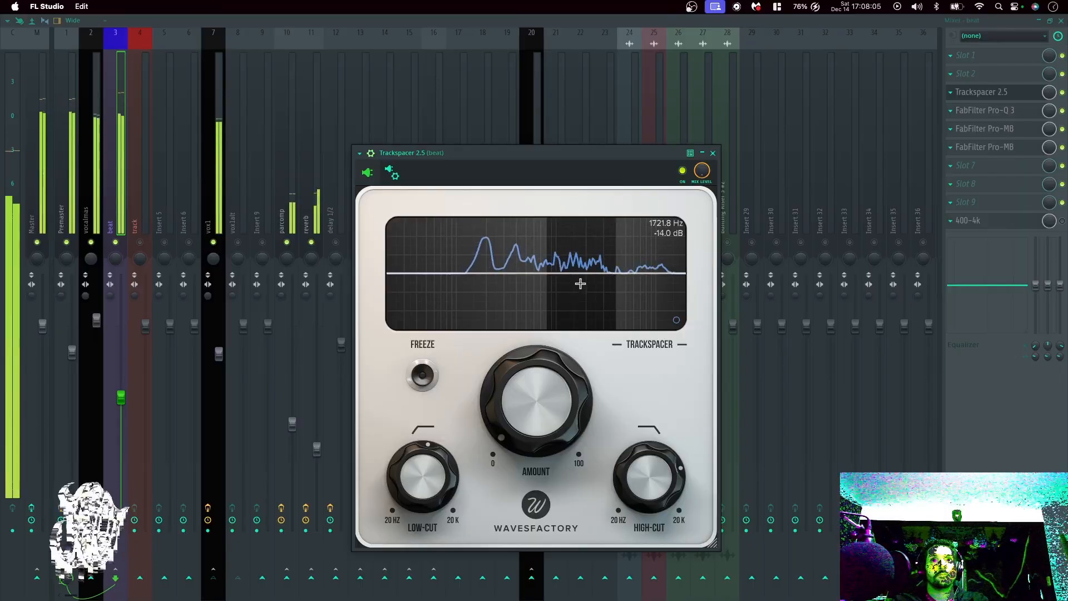
{"action": "key", "text": "space"}
{"action": "scroll", "coordinate": [534, 396], "scroll_direction": "up", "scroll_amount": 5}
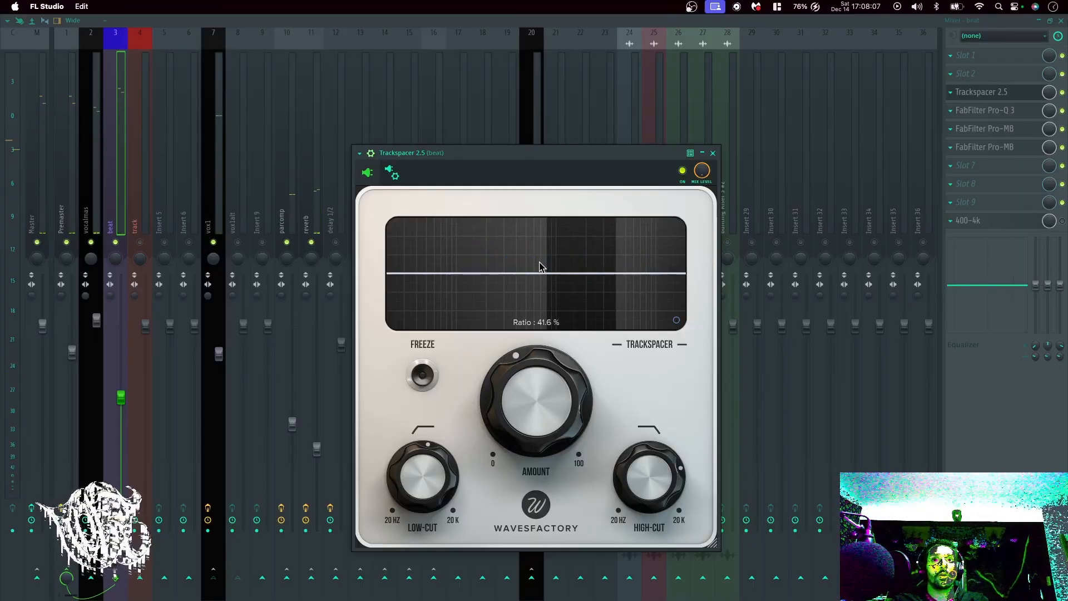
{"action": "key", "text": "space"}
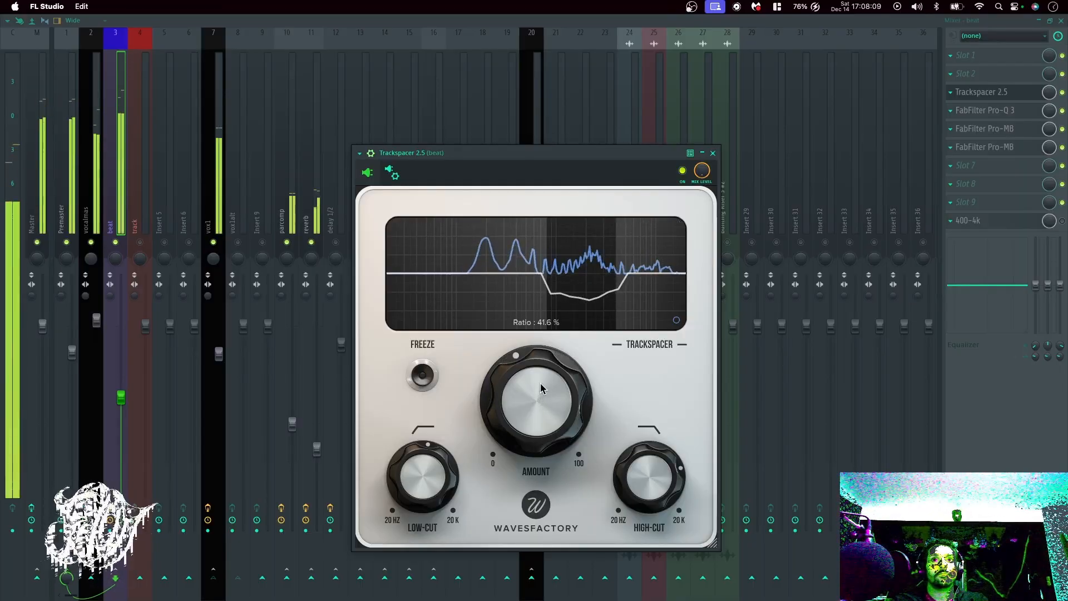
{"action": "key", "text": "space"}
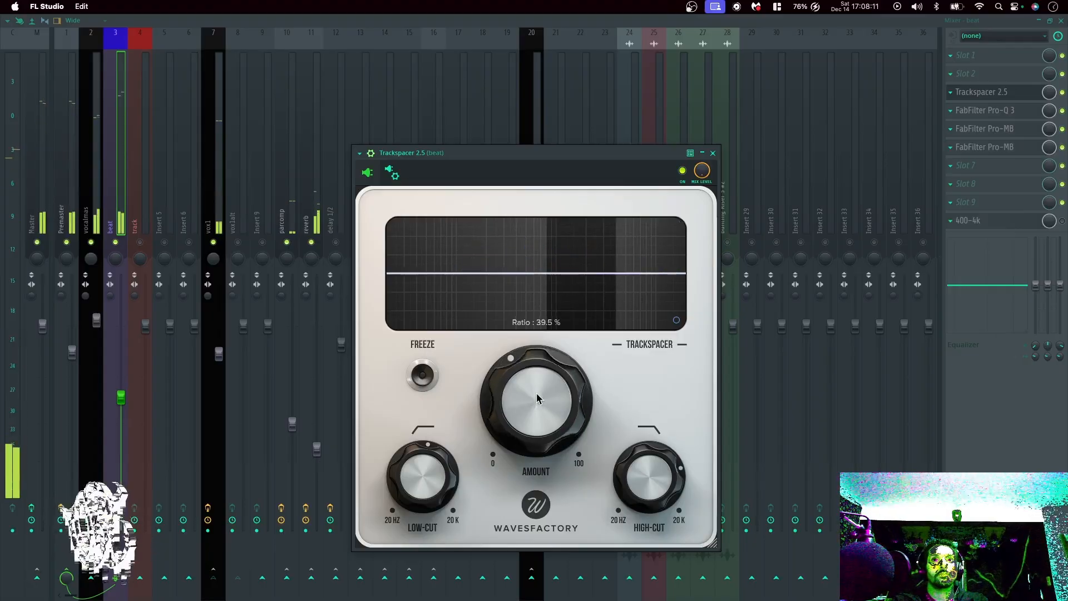
Bring Trackspacer's Amount ratio down to 1.3 % and close the plugin.
{"action": "left_click_drag", "start_coordinate": [540, 384], "coordinate": [555, 516]}
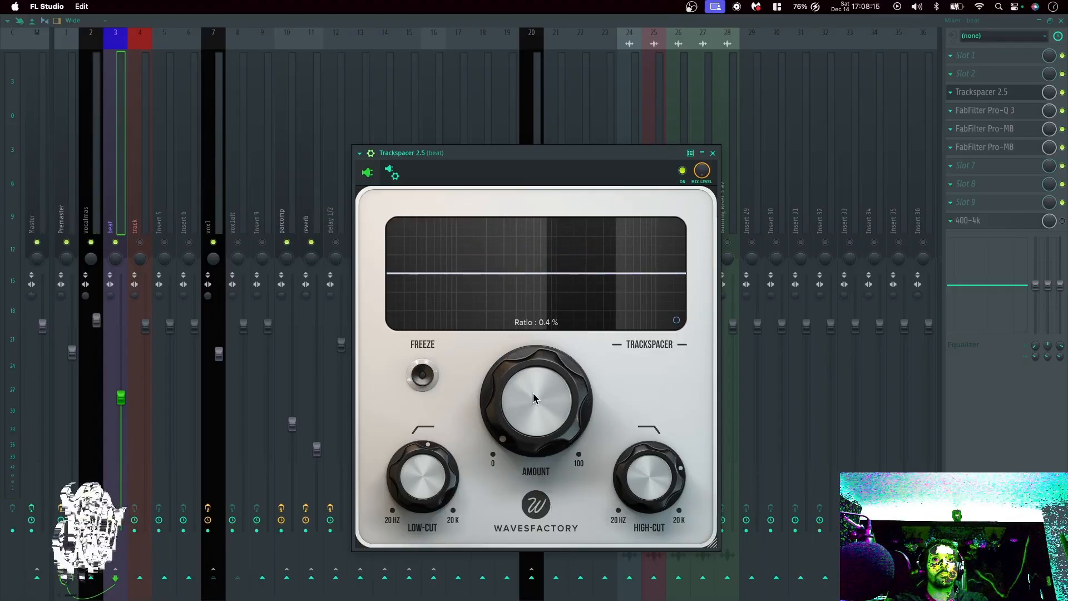
{"action": "scroll", "coordinate": [533, 397], "scroll_direction": "up", "scroll_amount": 2}
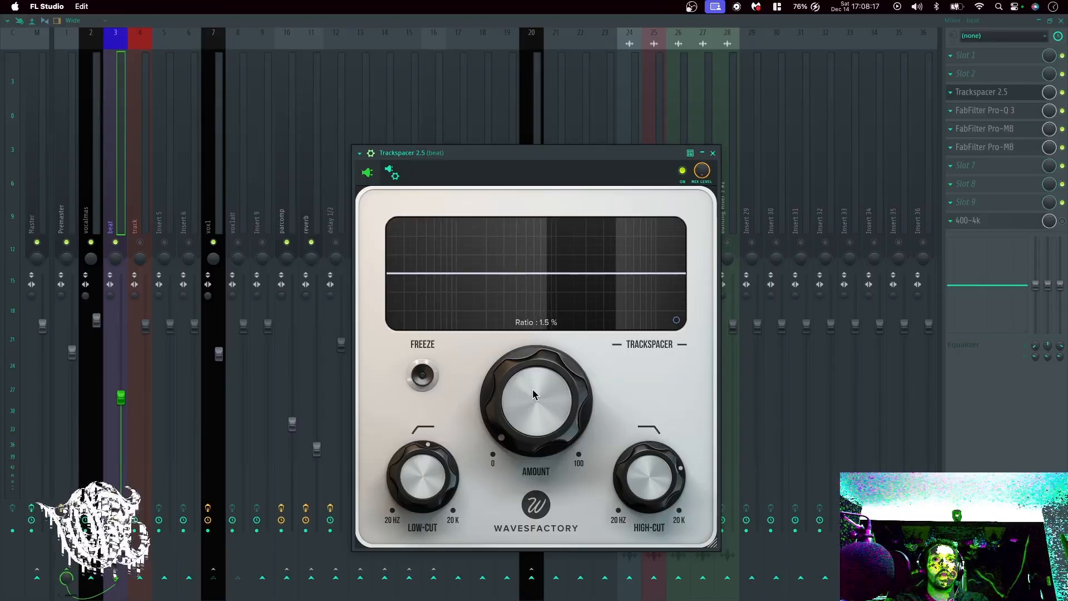
{"action": "scroll", "coordinate": [534, 395], "scroll_direction": "up", "scroll_amount": 3}
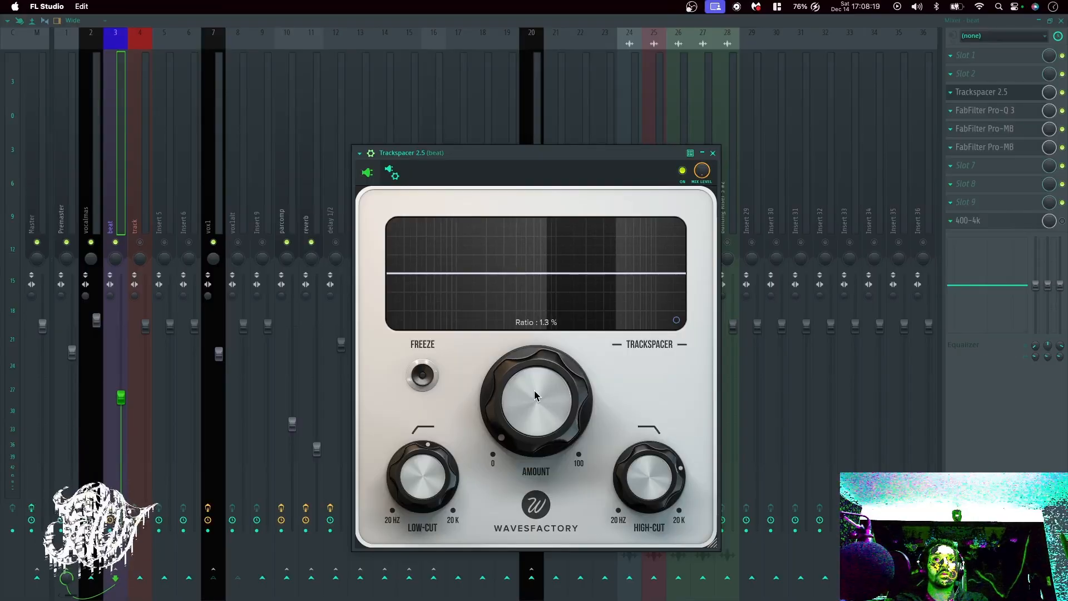
{"action": "left_click", "coordinate": [714, 156]}
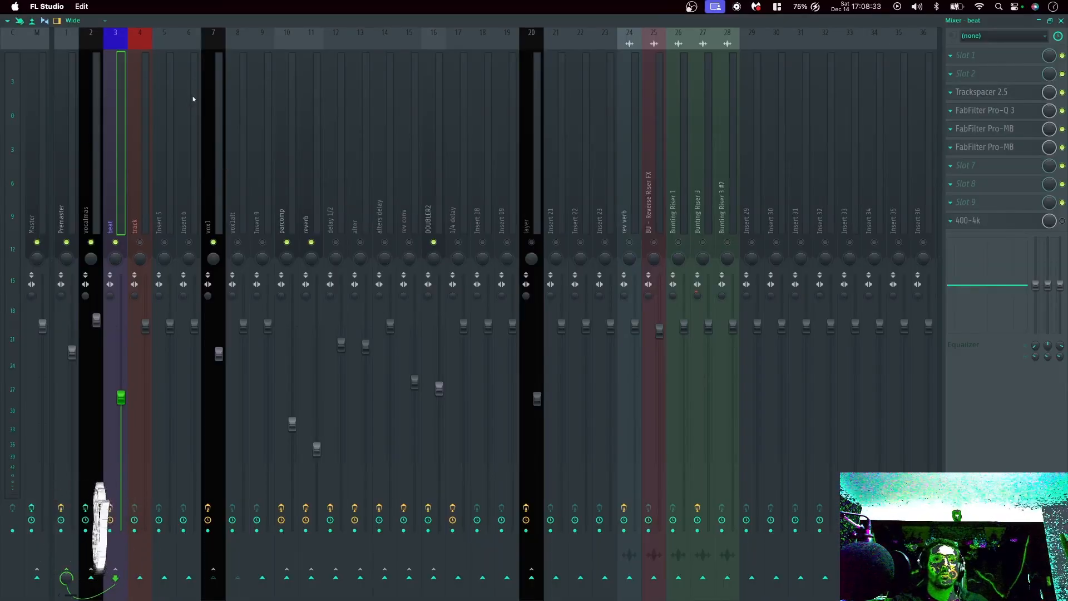
Compare the vocalmas and beat effect chains, and view the Mid Air and High Air settings of Fresh Air on vocalmas.
{"action": "left_click", "coordinate": [91, 217]}
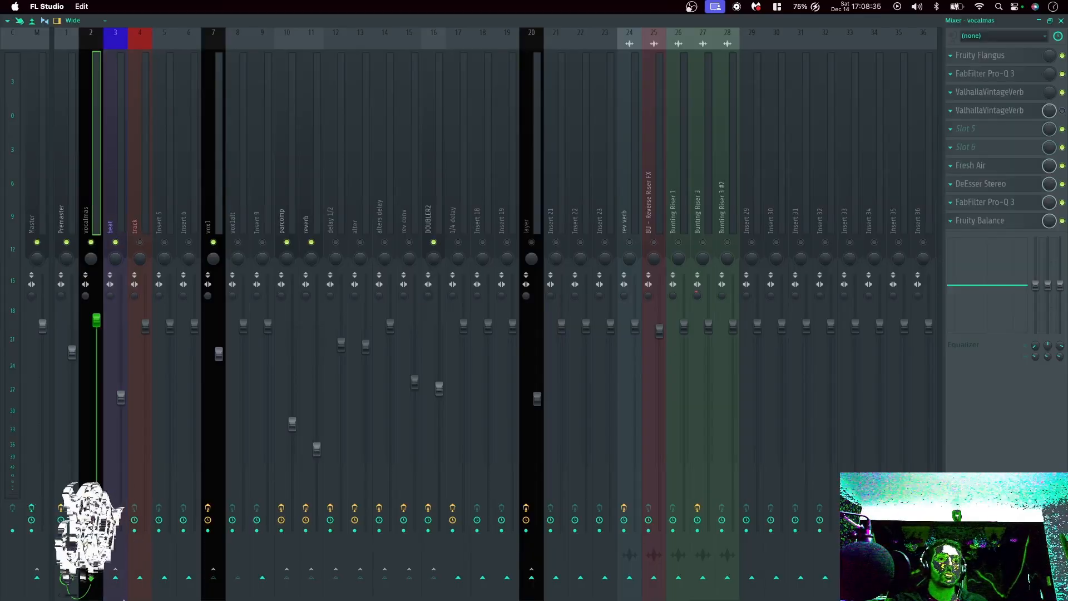
{"action": "left_click", "coordinate": [111, 214]}
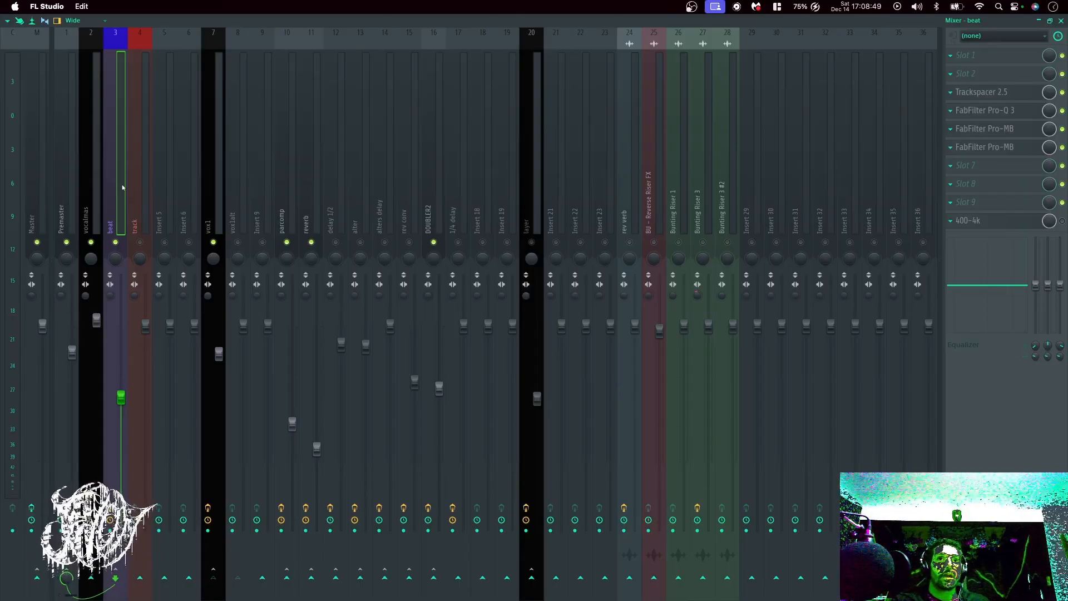
{"action": "left_click", "coordinate": [96, 194]}
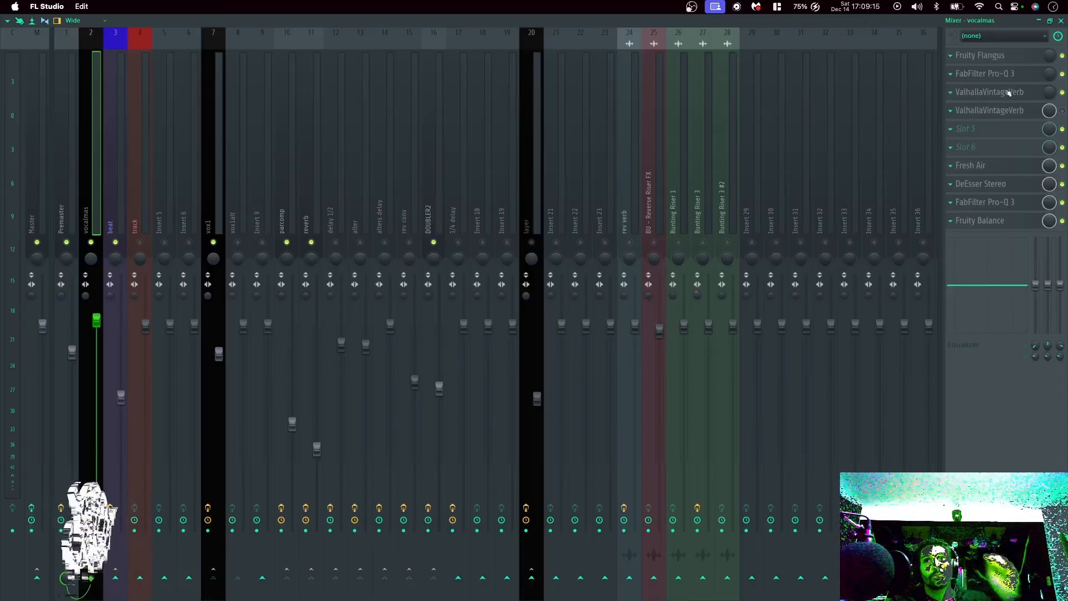
{"action": "left_click", "coordinate": [982, 168]}
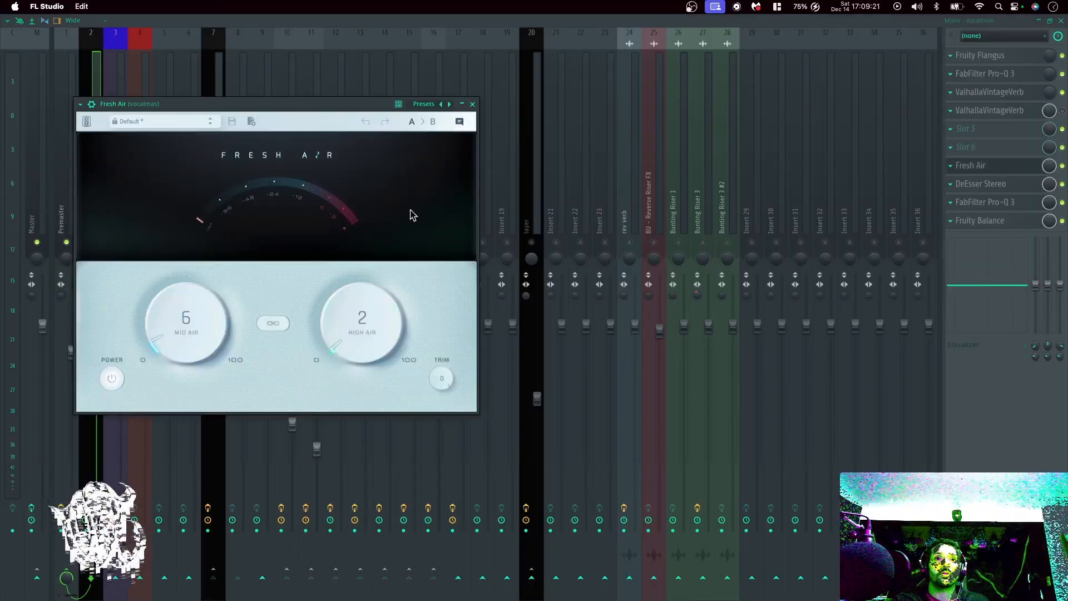
{"action": "left_click", "coordinate": [473, 104]}
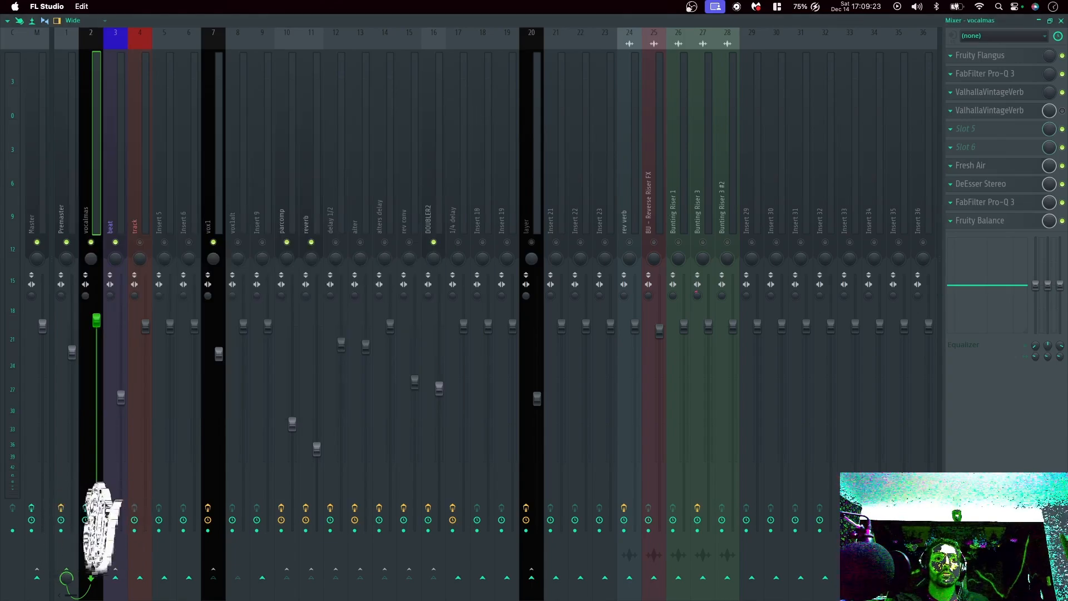
Bypass Fruity Balance, the last FabFilter Pro-Q 3, DeEsser Stereo and Fresh Air on the vocalmas track.
{"action": "left_click", "coordinate": [1062, 220]}
{"action": "left_click", "coordinate": [1062, 202]}
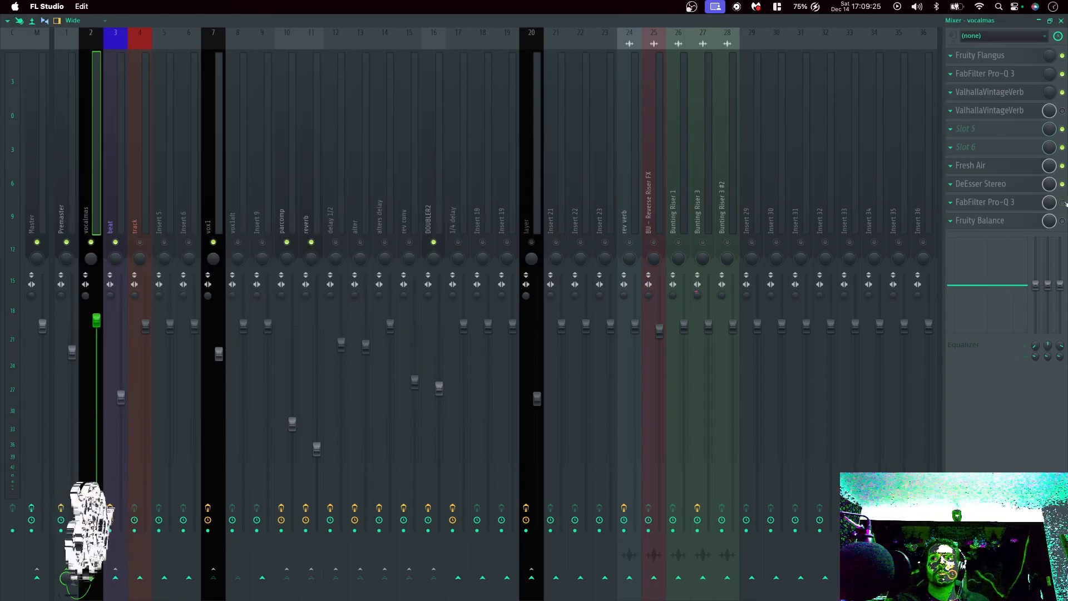
{"action": "left_click", "coordinate": [1061, 184]}
{"action": "left_click", "coordinate": [1061, 165]}
Play the song while toggling Fresh Air on vocalmas to compare the sound, leaving it enabled.
{"action": "key", "text": "space"}
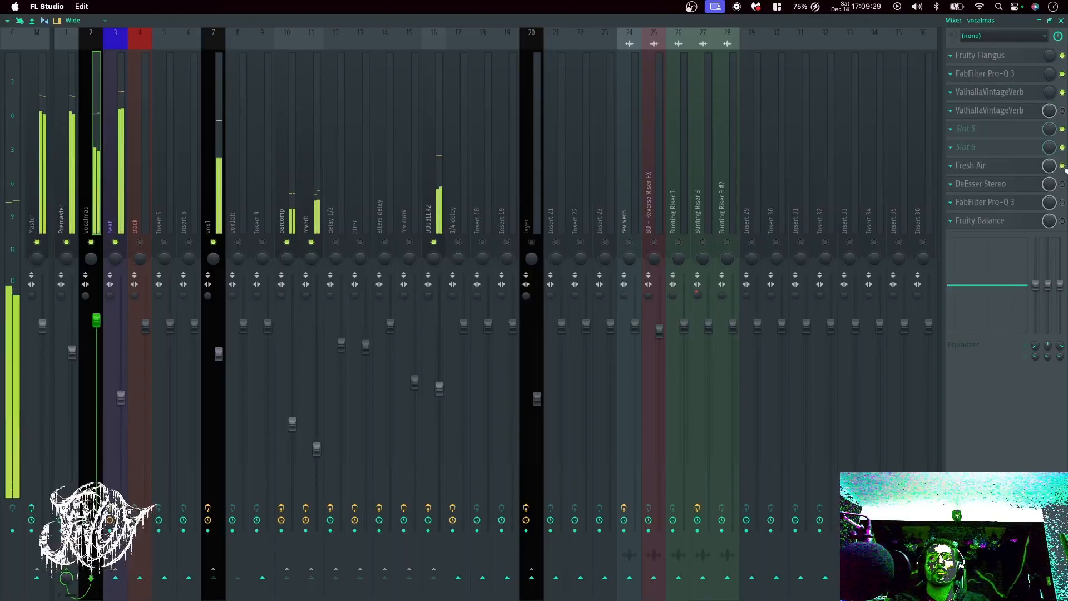
{"action": "left_click", "coordinate": [1063, 166]}
{"action": "left_click", "coordinate": [1062, 166]}
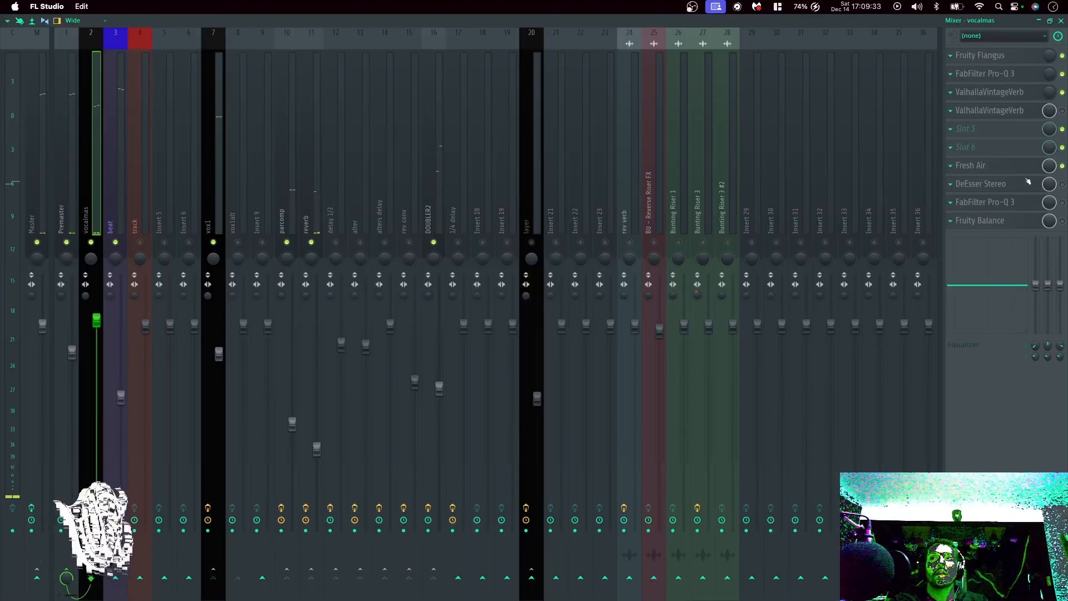
Enable DeEsser Stereo on vocalmas and check its threshold and attenuation during playback.
{"action": "left_click", "coordinate": [1061, 185]}
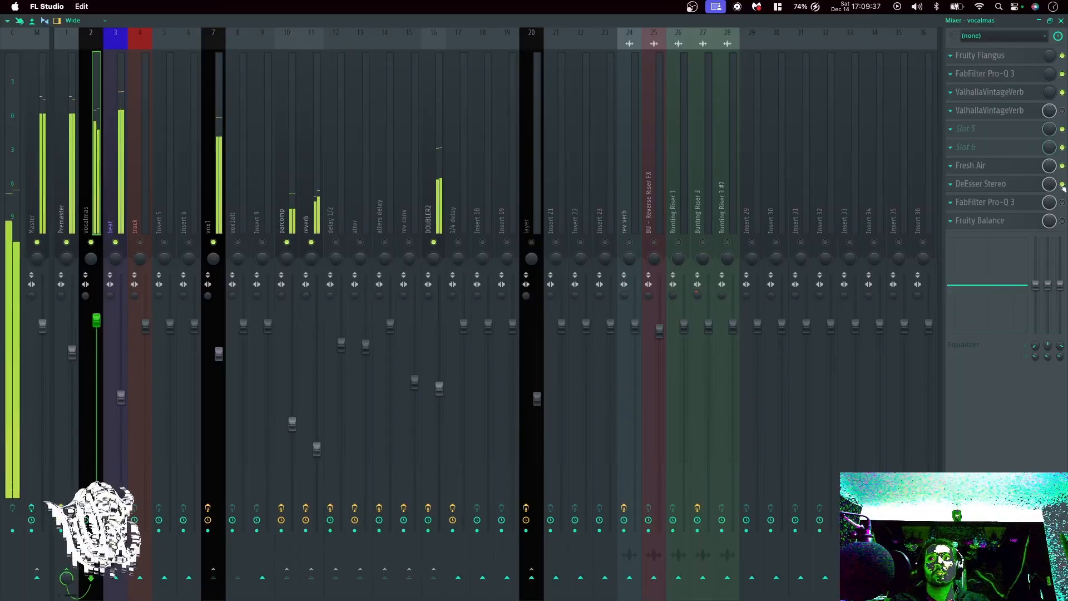
{"action": "left_click", "coordinate": [1011, 179]}
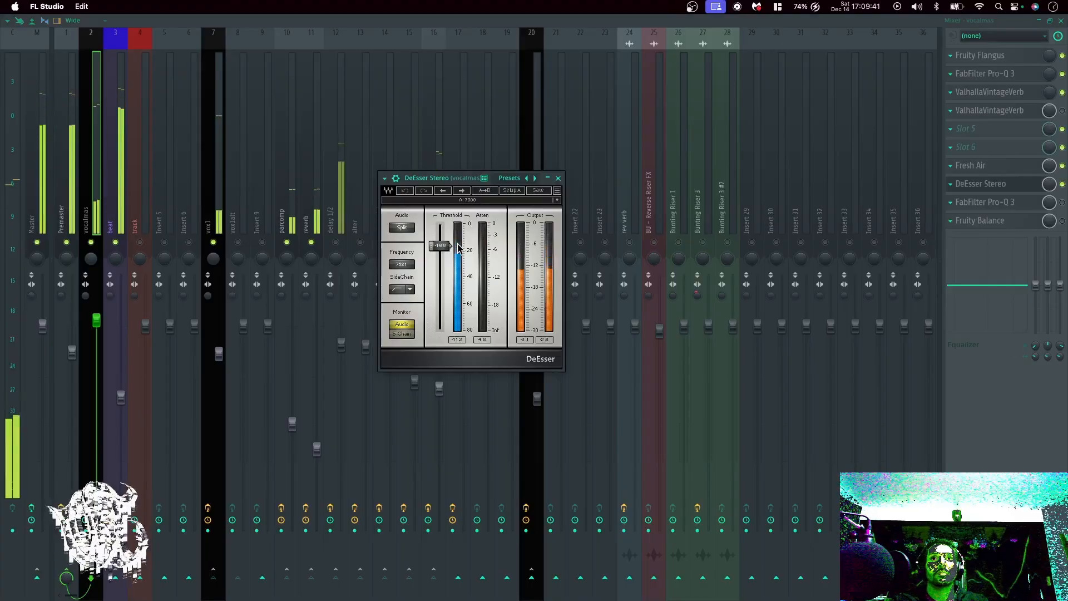
{"action": "left_click", "coordinate": [995, 183]}
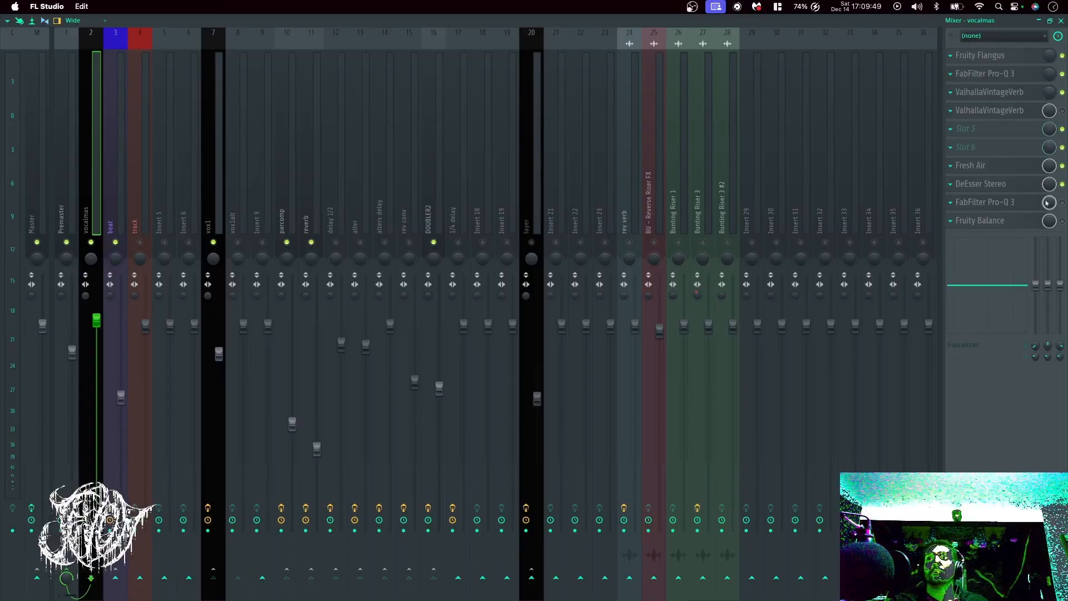
Audition the vocalmas track's last FabFilter Pro-Q 3 with its EQ curve open, leaving the effect enabled and its window closed.
{"action": "left_click", "coordinate": [997, 204]}
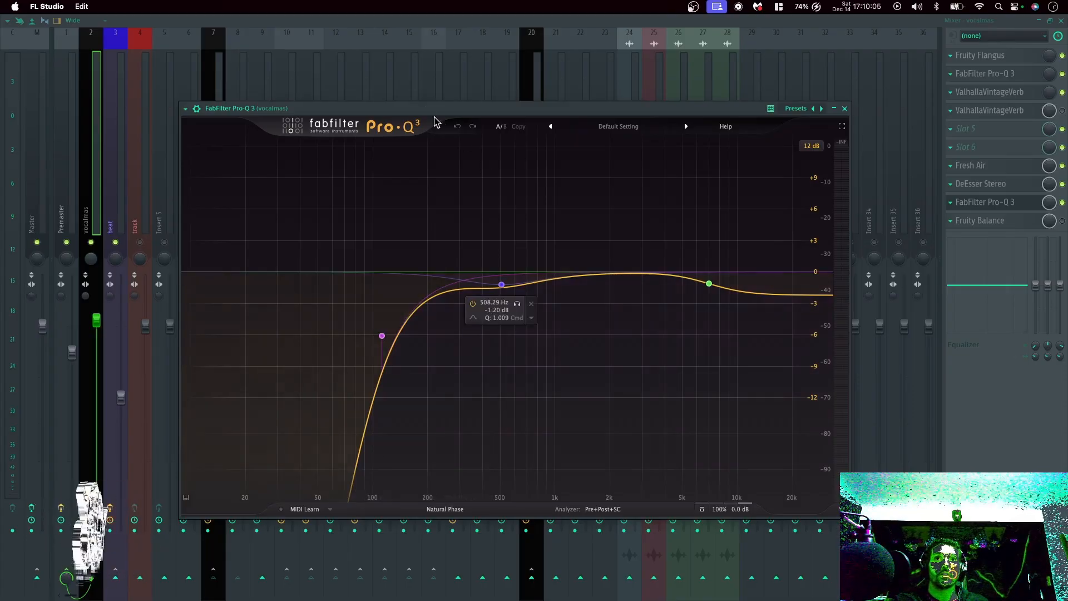
{"action": "left_click_drag", "start_coordinate": [426, 112], "coordinate": [436, 113]}
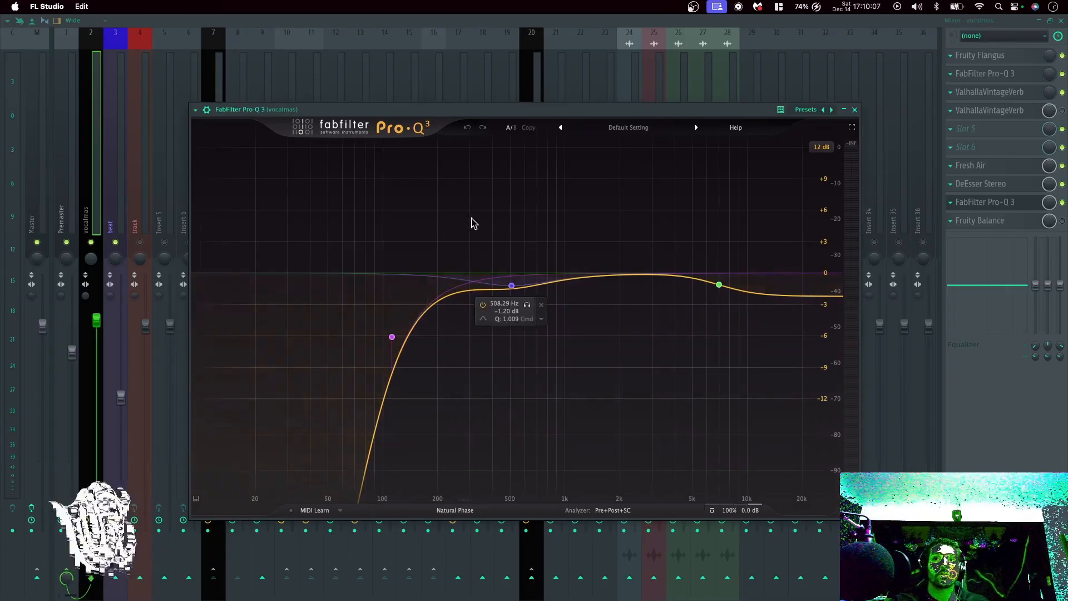
{"action": "key", "text": "space"}
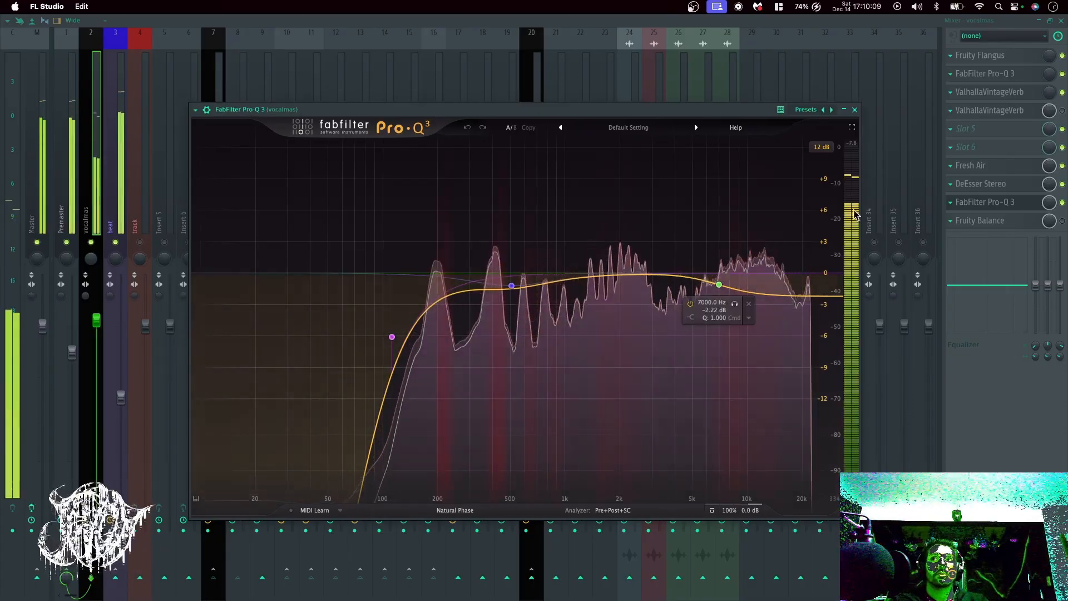
{"action": "left_click", "coordinate": [1045, 203]}
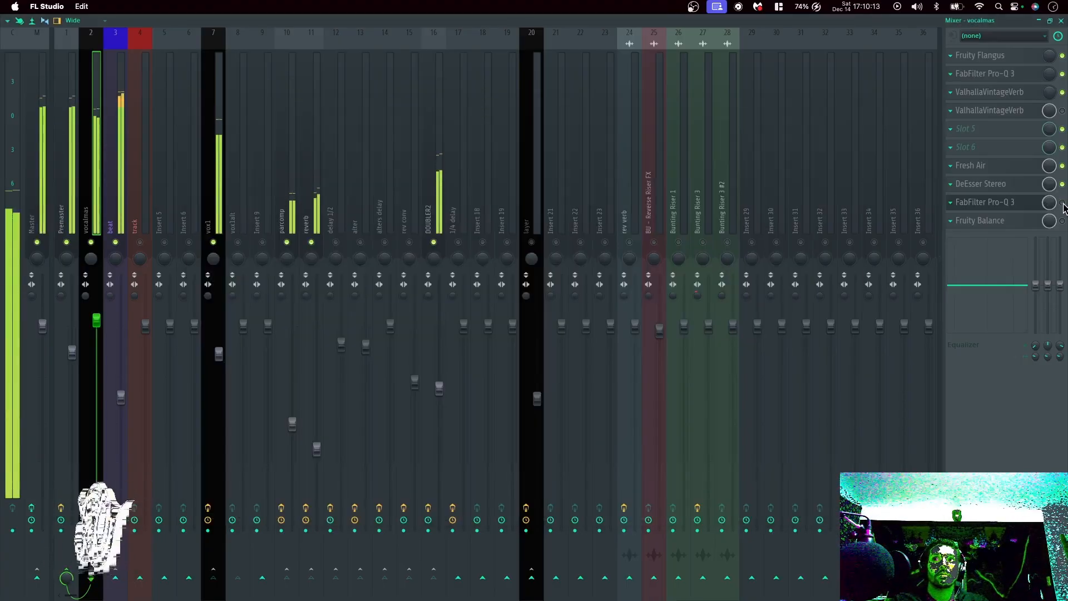
{"action": "left_click", "coordinate": [1019, 203]}
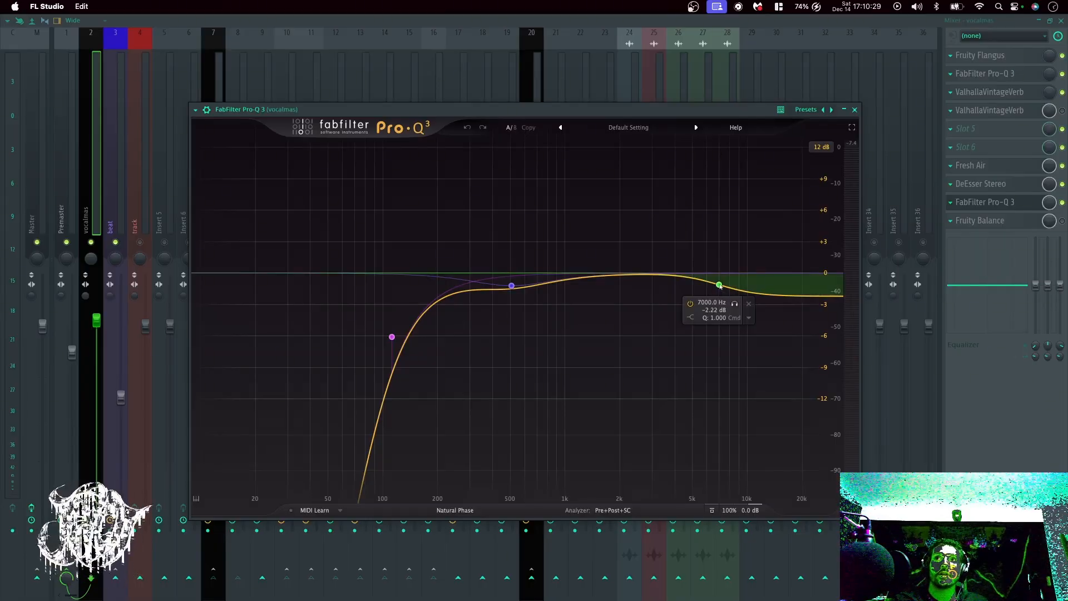
{"action": "left_click", "coordinate": [854, 110]}
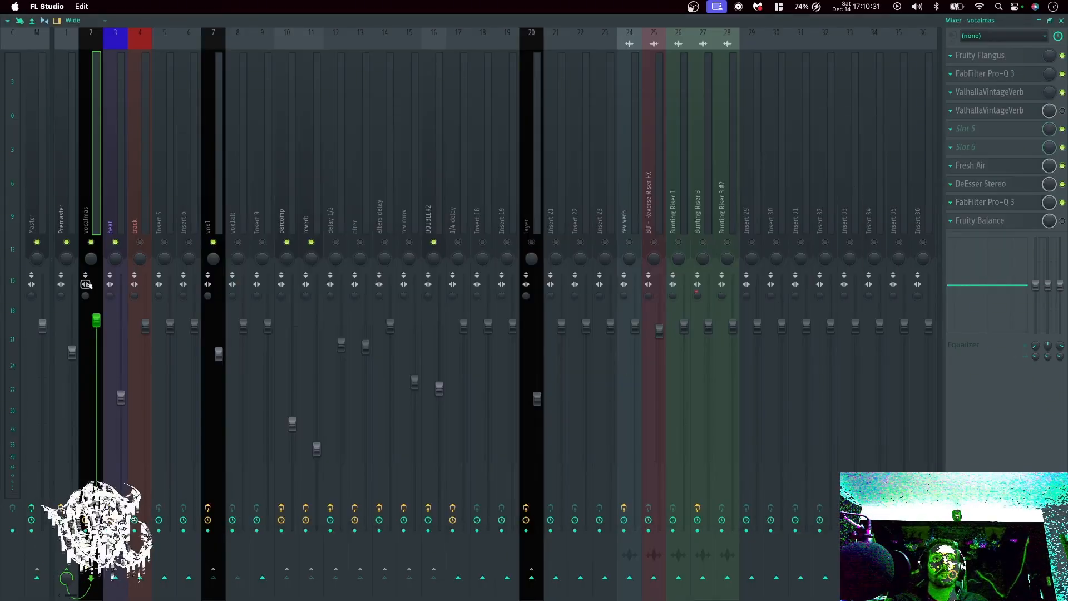
Open FabFilter Pro-Q 3 on the beat track and inspect its 50 Hz mid boost during playback.
{"action": "left_click", "coordinate": [109, 189]}
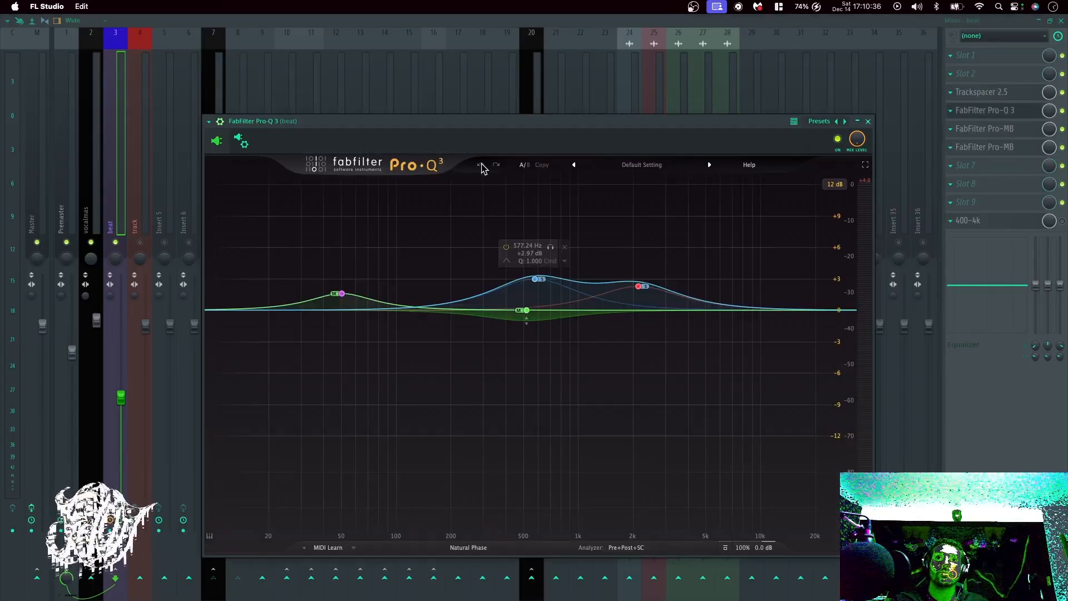
{"action": "mouse_move", "coordinate": [342, 295]}
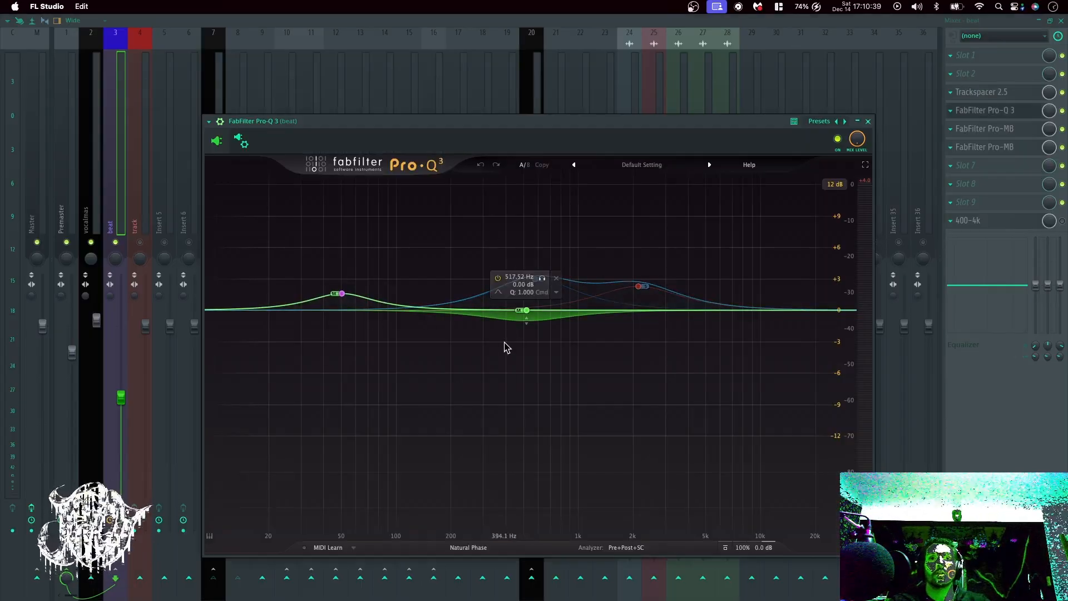
{"action": "key", "text": "space"}
{"action": "left_click", "coordinate": [342, 293]}
{"action": "key", "text": "space"}
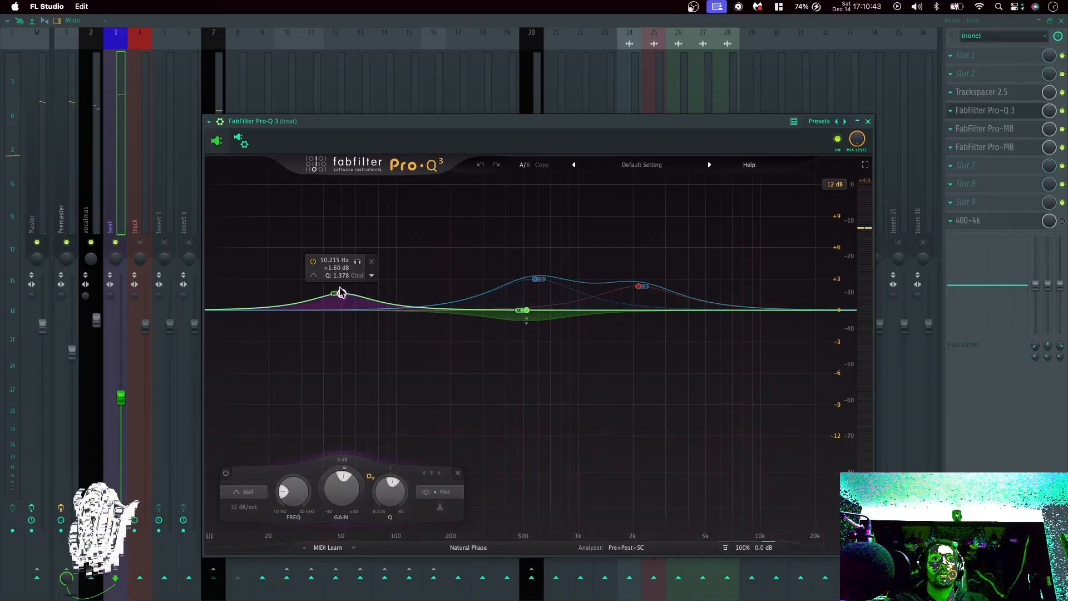
Bypass both FabFilter Pro-MB effects on the beat track and play the song with Pro-Q 3's spectrum open.
{"action": "left_click", "coordinate": [1062, 147]}
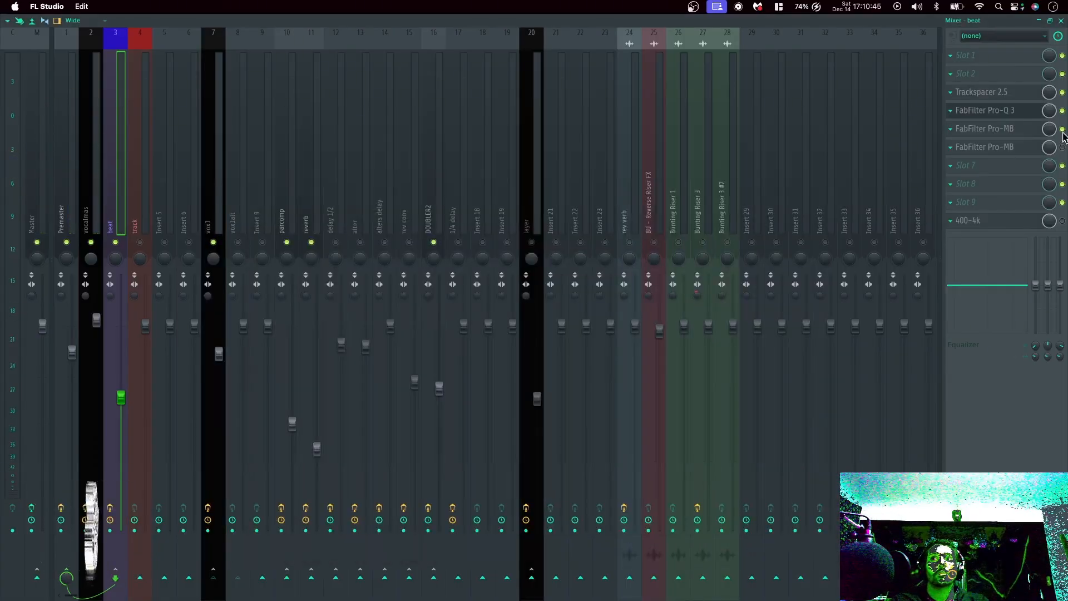
{"action": "key", "text": "space"}
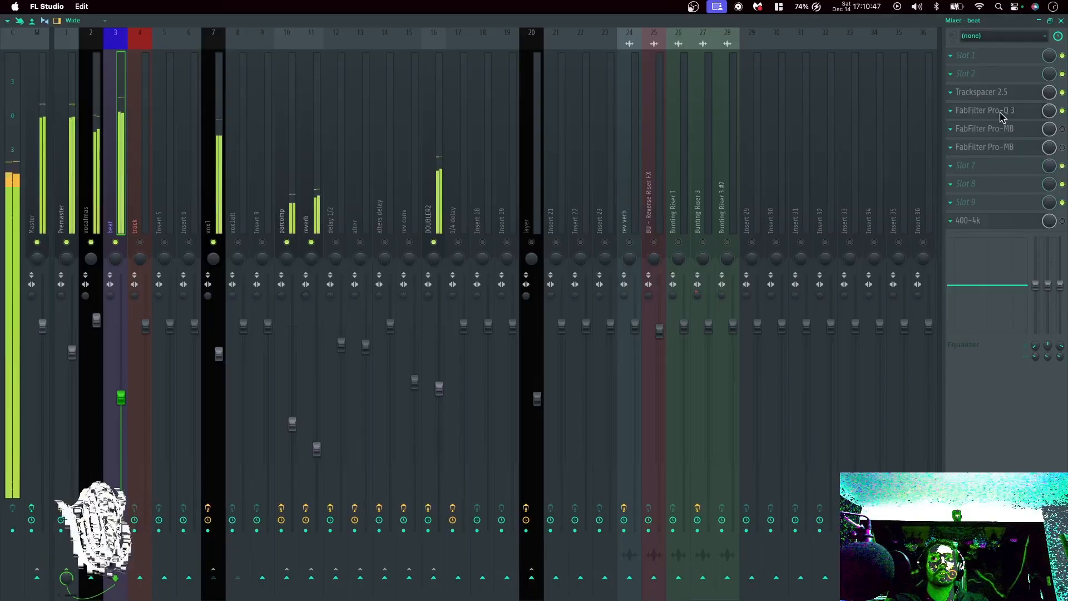
{"action": "left_click", "coordinate": [1001, 115]}
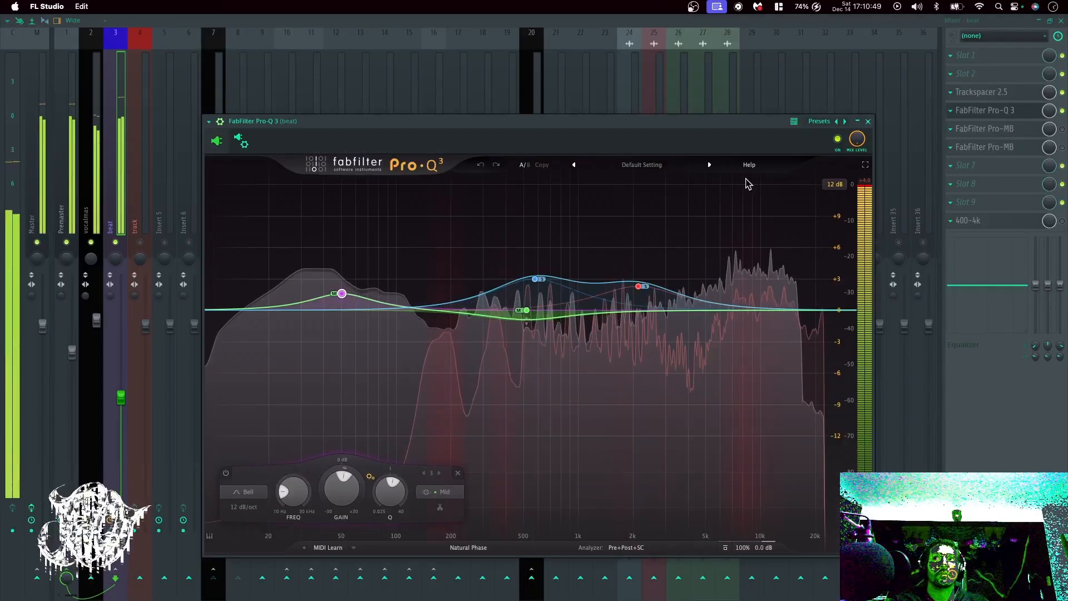
{"action": "key", "text": "space"}
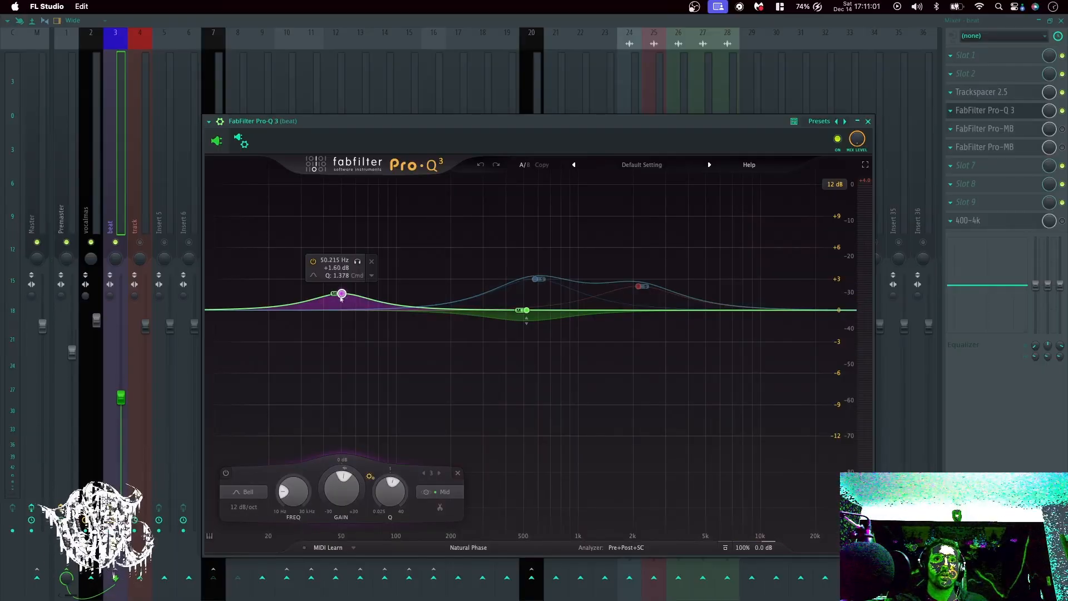
Inspect the mid and side bands of the beat's Pro-Q 3, selecting the dynamic mid band near 517 Hz.
{"action": "left_click", "coordinate": [455, 499]}
{"action": "left_click", "coordinate": [460, 417]}
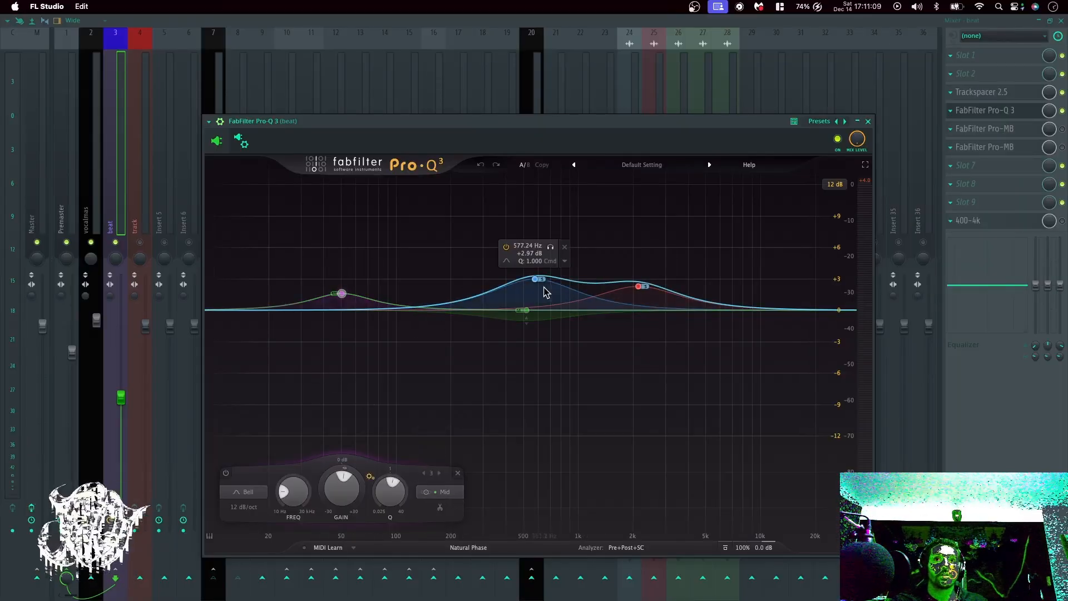
{"action": "left_click", "coordinate": [526, 308]}
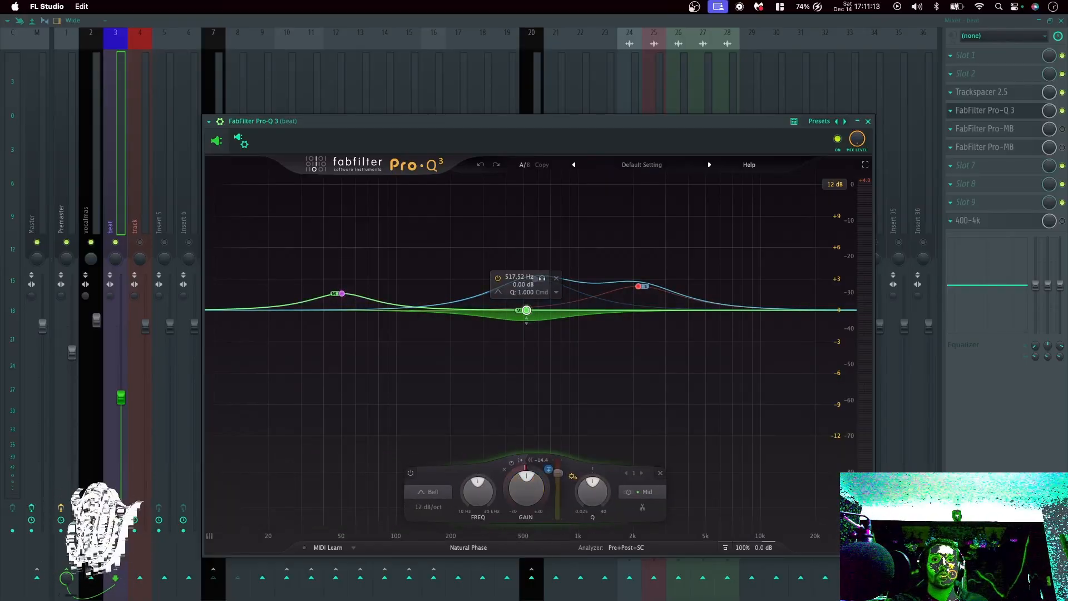
Reopen FabFilter Pro-Q 3 on the beat track and play the song briefly to watch its dynamic mid band react.
{"action": "left_click", "coordinate": [870, 121]}
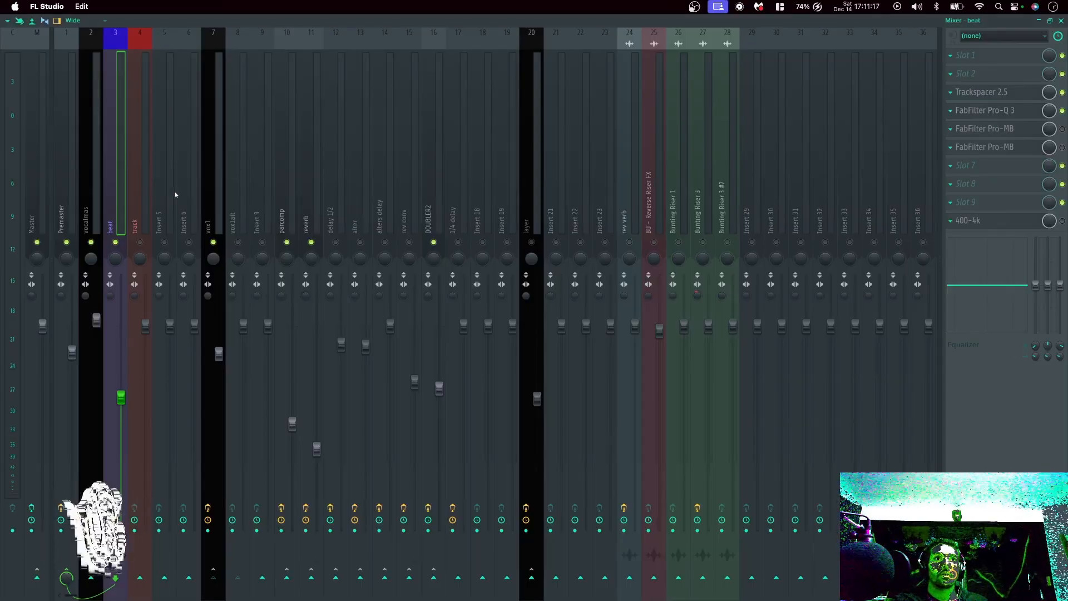
{"action": "left_click", "coordinate": [213, 202]}
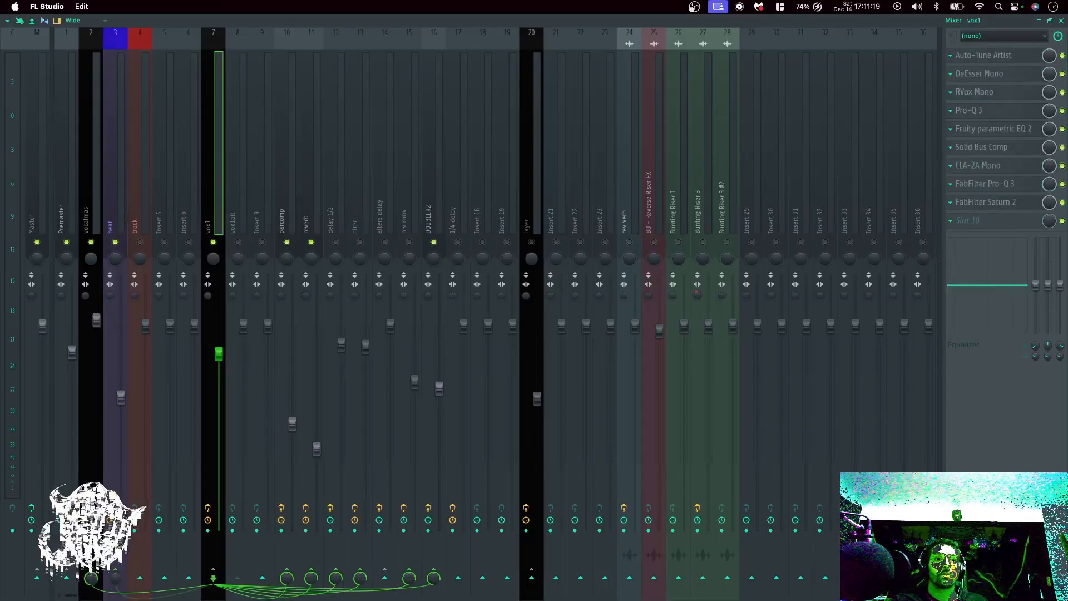
{"action": "left_click", "coordinate": [125, 210]}
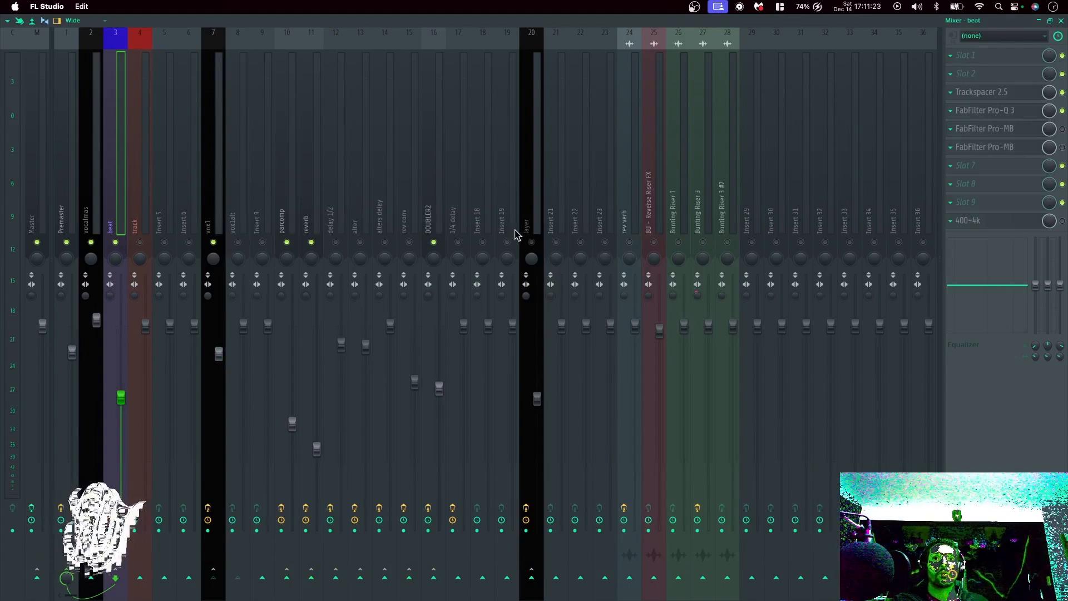
{"action": "left_click", "coordinate": [984, 111]}
{"action": "key", "text": "space"}
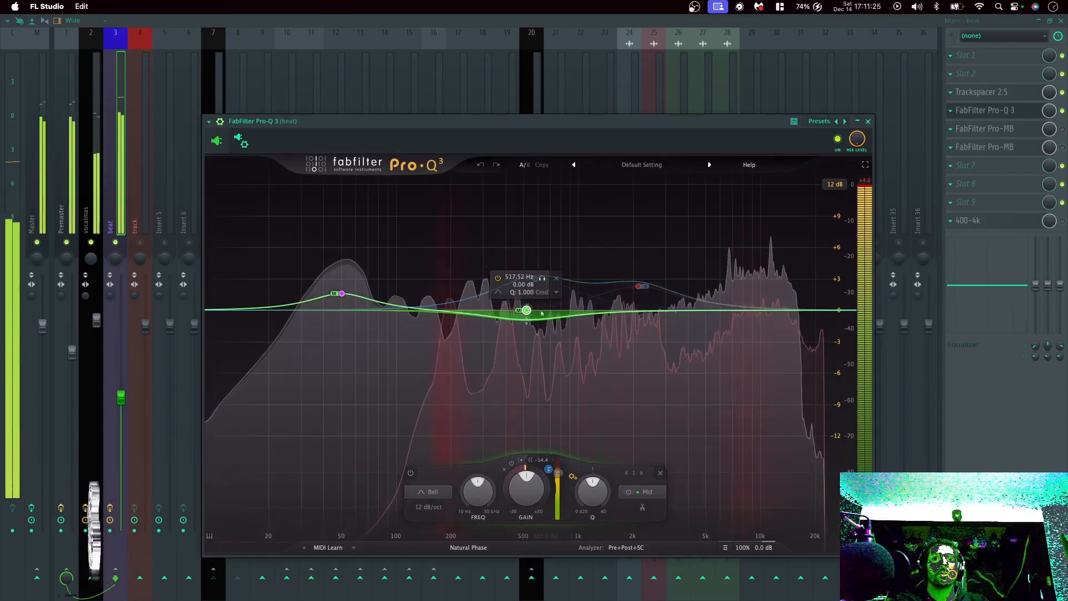
{"action": "key", "text": "space"}
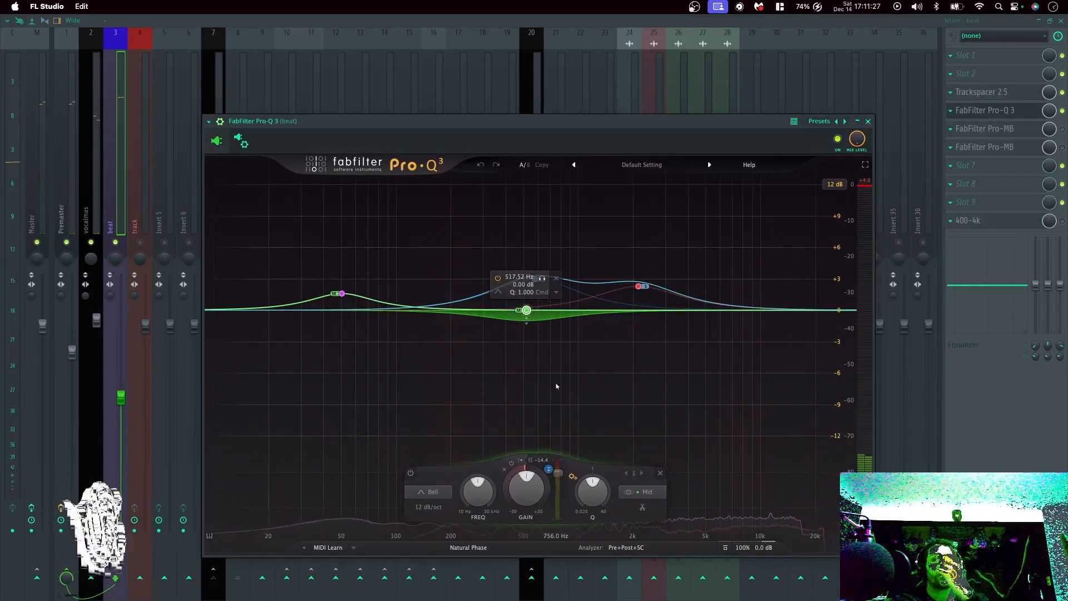
{"action": "mouse_move", "coordinate": [556, 345]}
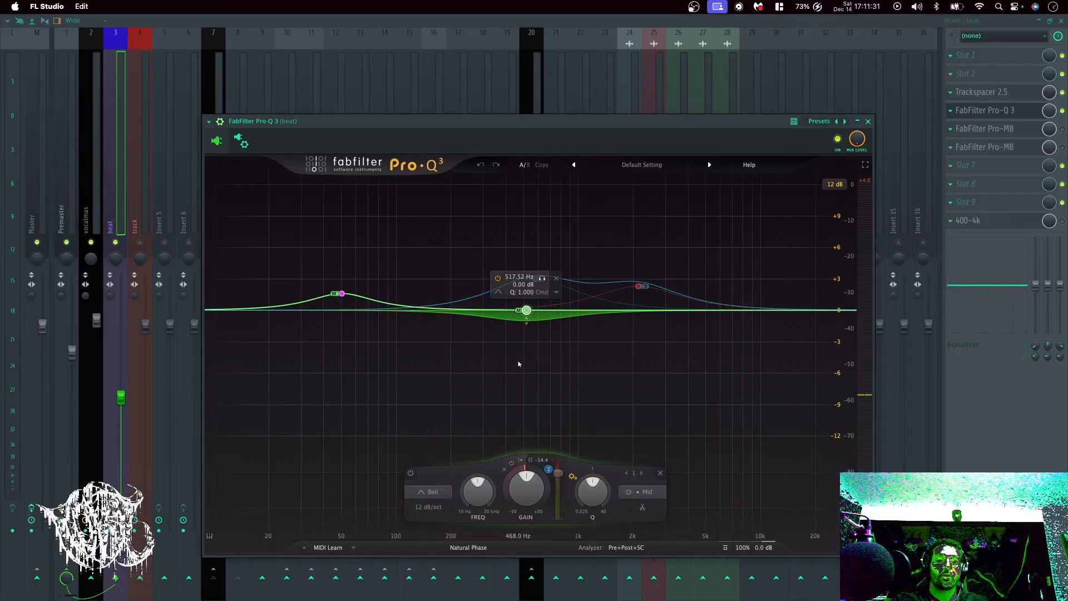
Compare the beat with the dynamic mid band near 517 Hz bypassed and active during playback, leaving the band enabled.
{"action": "key", "text": "space"}
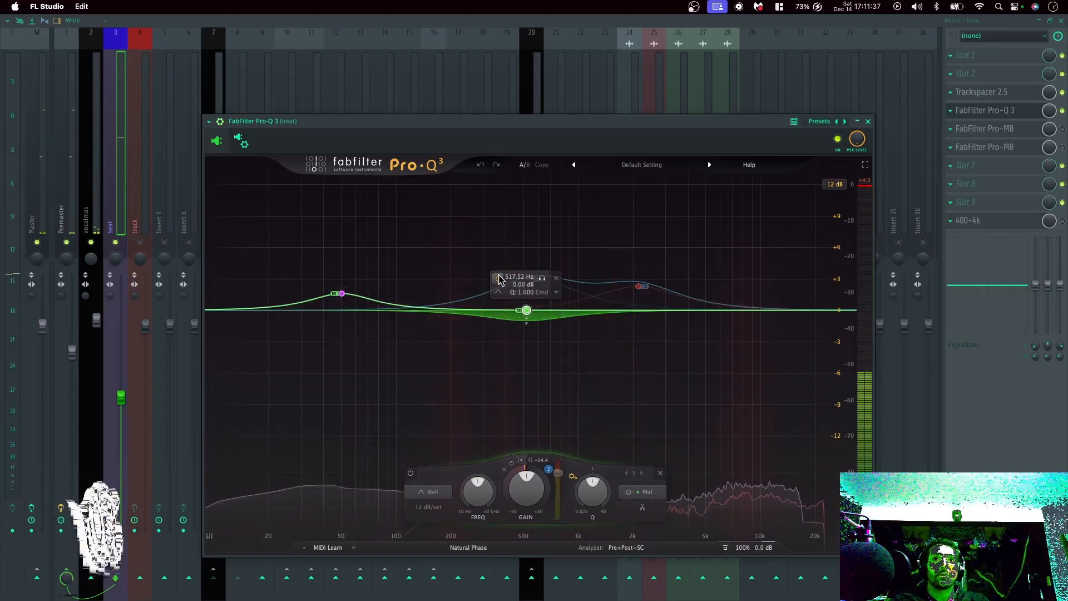
{"action": "left_click", "coordinate": [498, 277]}
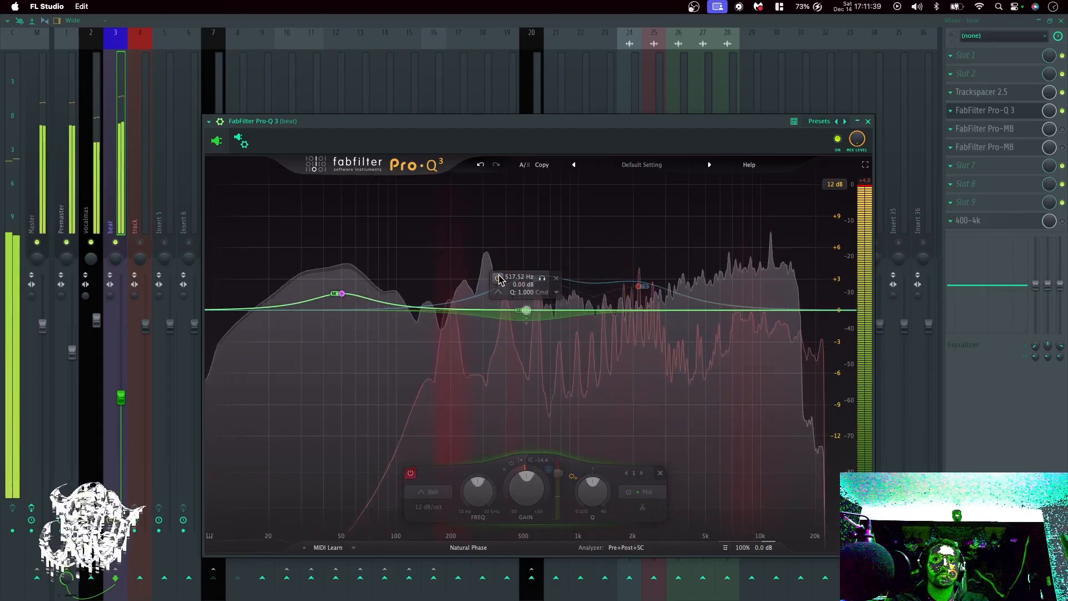
{"action": "left_click", "coordinate": [498, 278]}
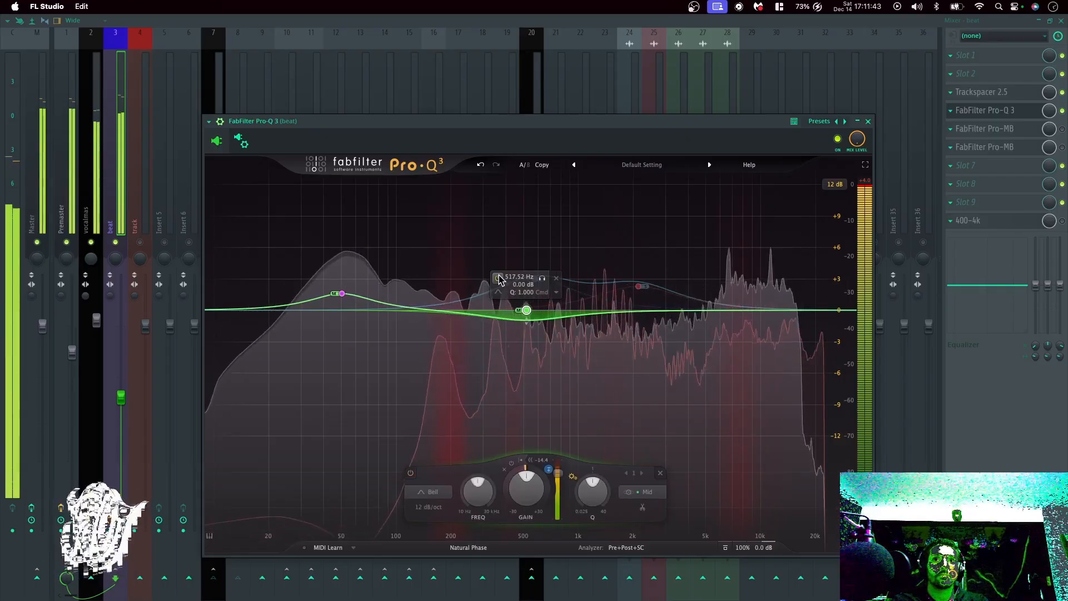
{"action": "left_click", "coordinate": [499, 277]}
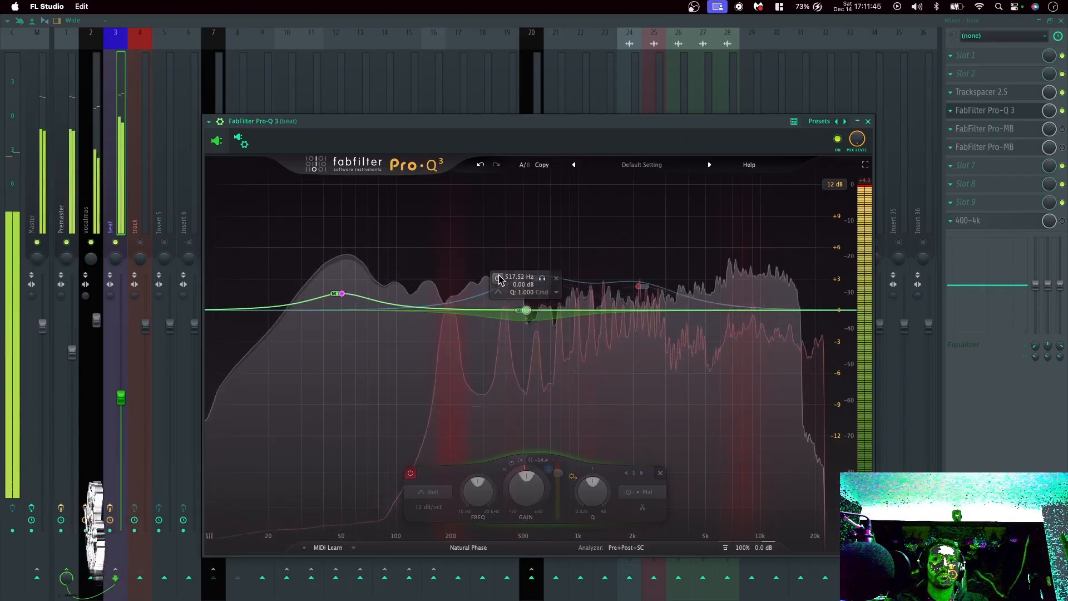
{"action": "left_click", "coordinate": [499, 277]}
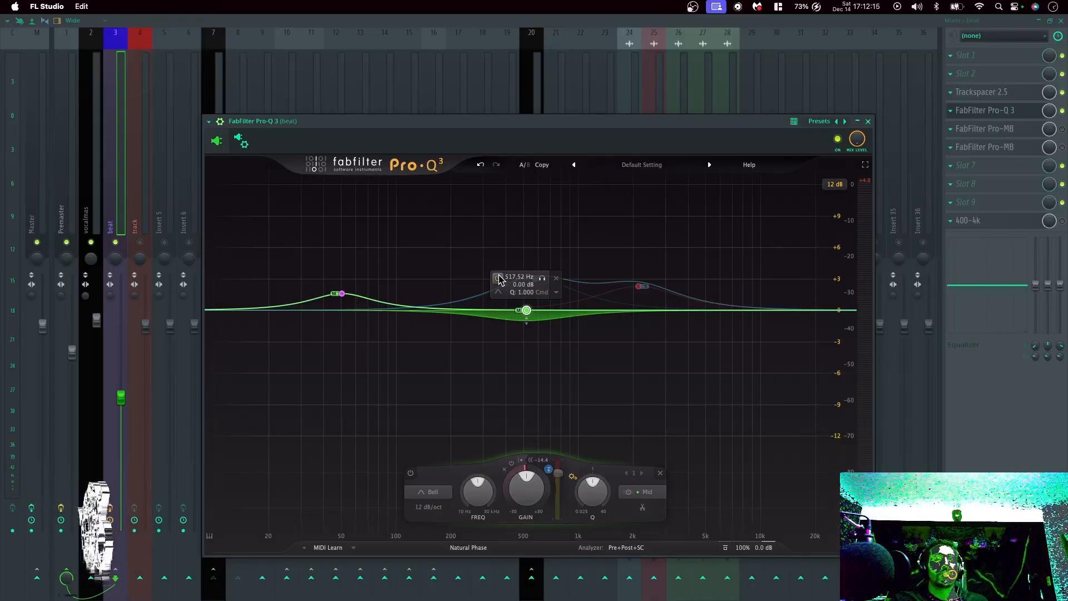
Audition the beat with the side boosts near 577 Hz and 2124 Hz bypassed, finishing with both bands enabled.
{"action": "left_click", "coordinate": [535, 278]}
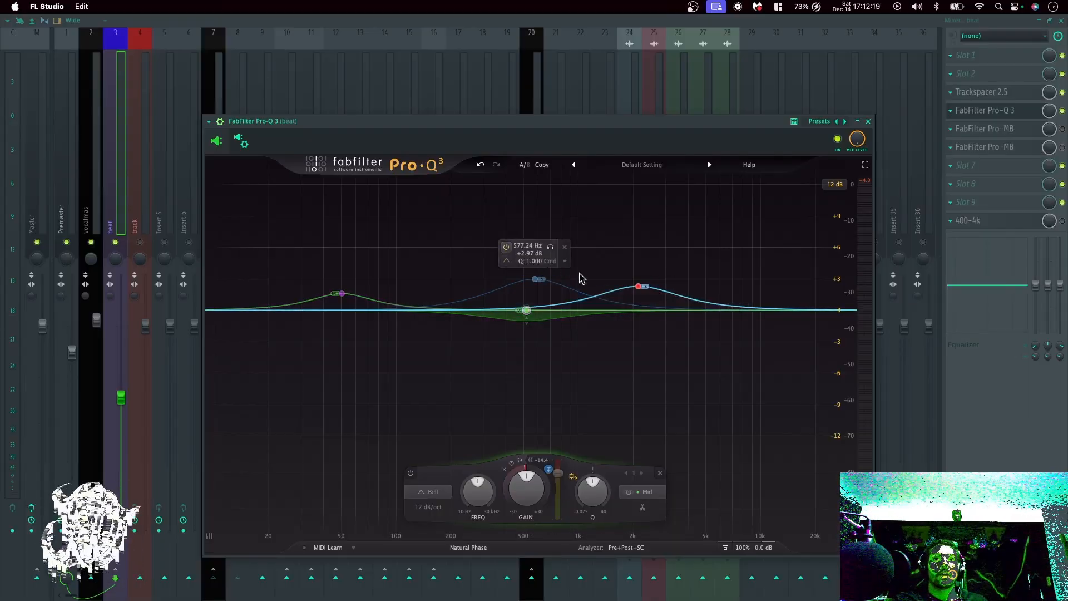
{"action": "mouse_move", "coordinate": [638, 285]}
{"action": "left_click", "coordinate": [610, 256]}
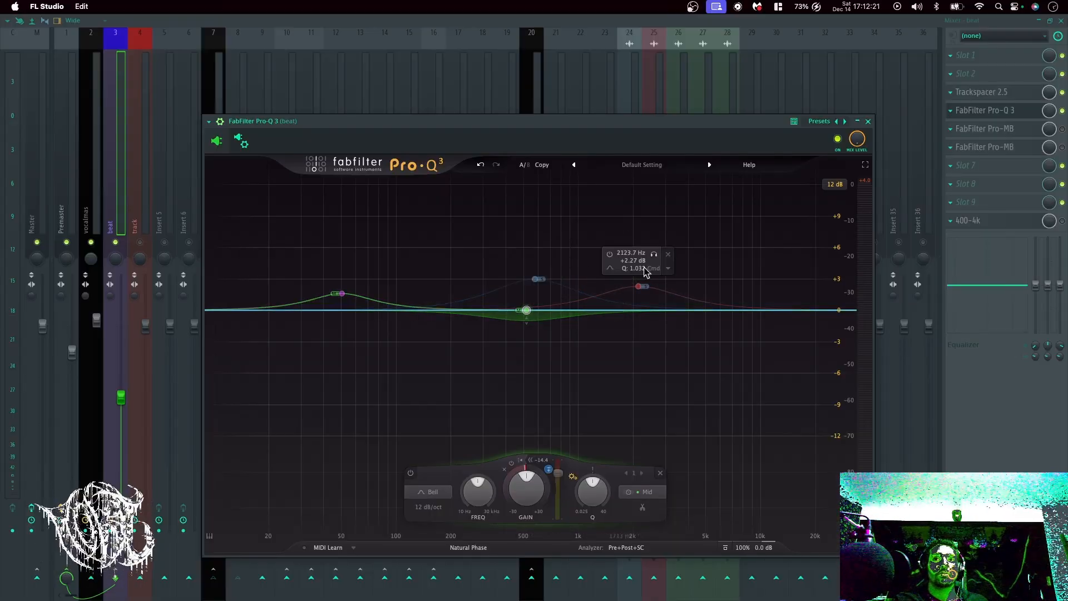
{"action": "mouse_move", "coordinate": [553, 250]}
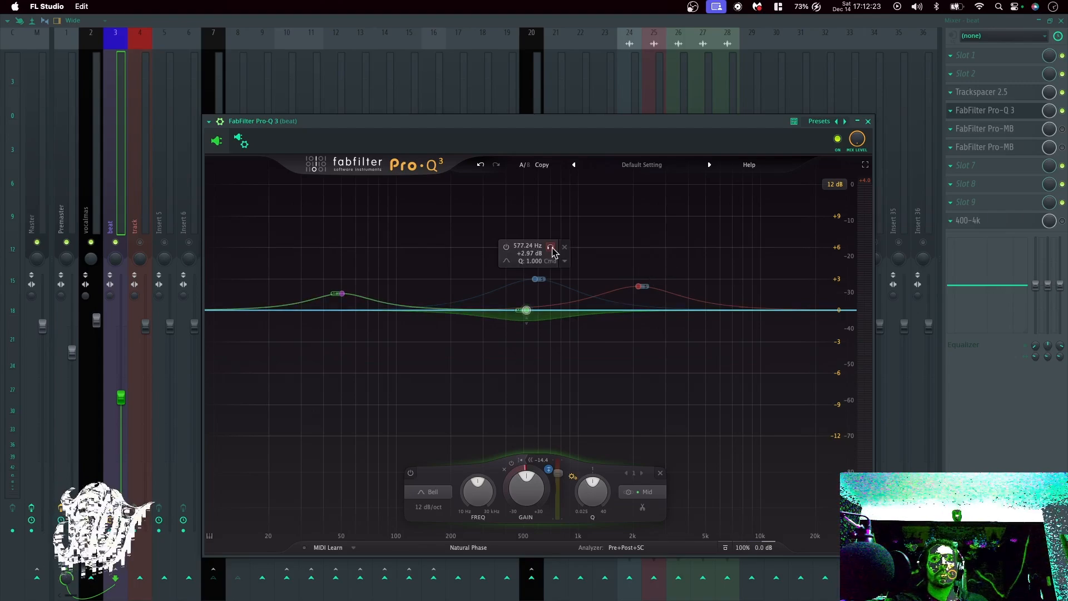
{"action": "key", "text": "space"}
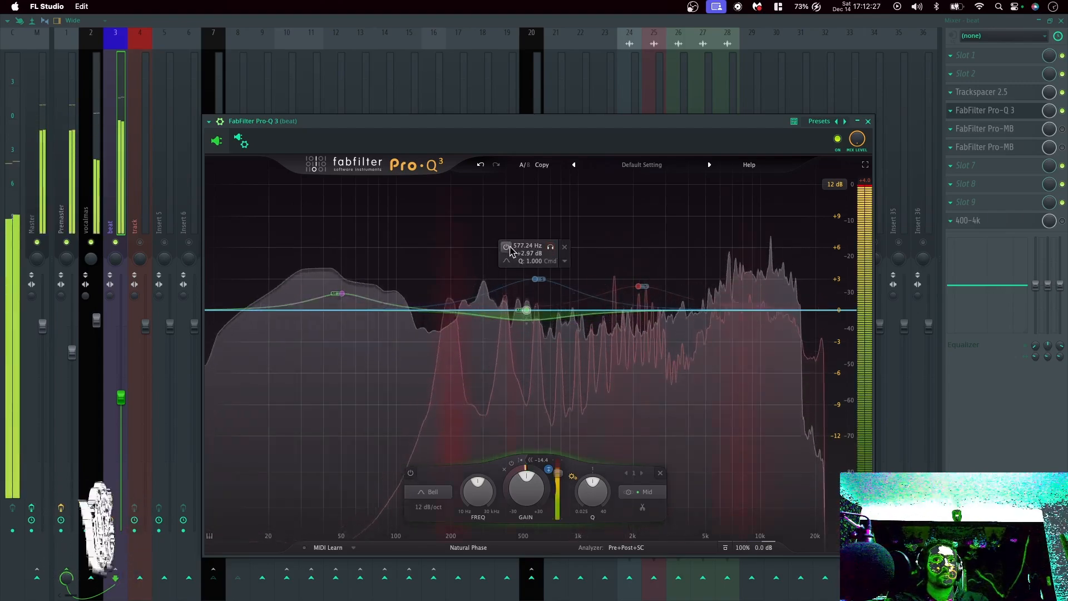
{"action": "key", "text": "space"}
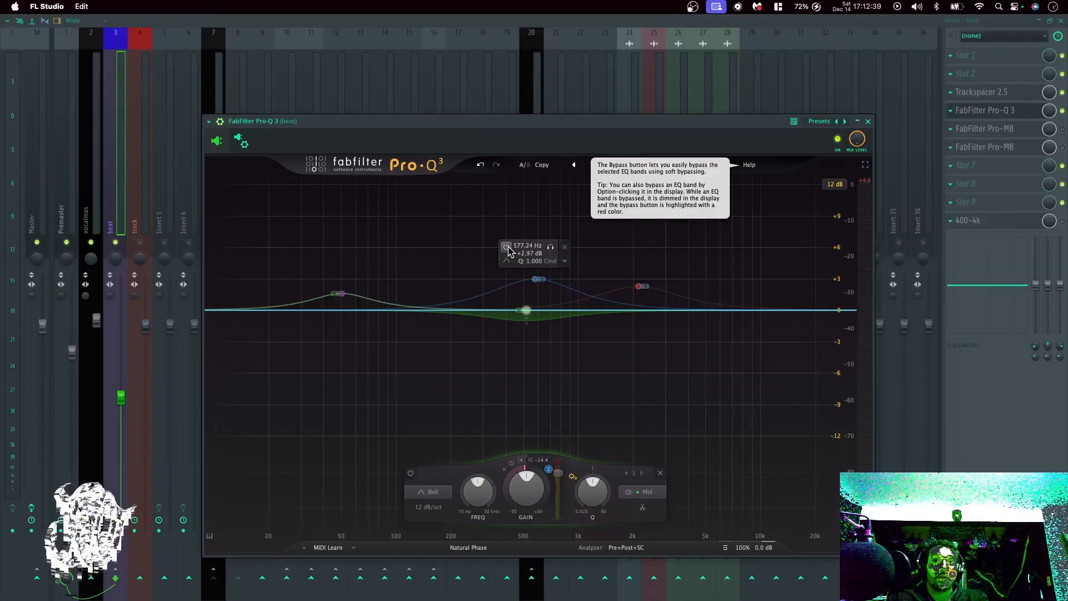
{"action": "key", "text": "space"}
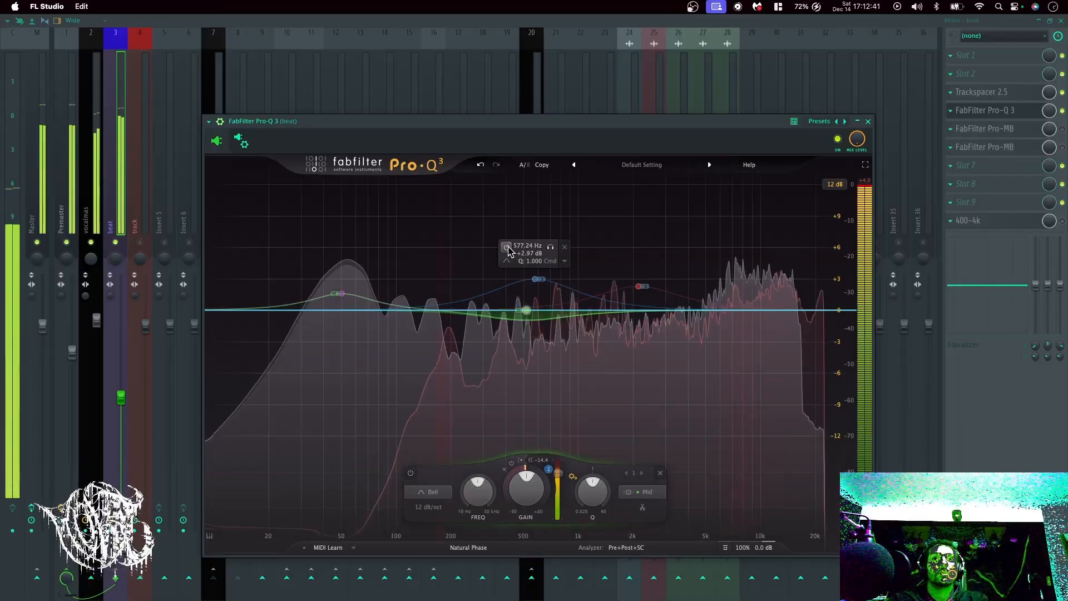
{"action": "left_click", "coordinate": [610, 255]}
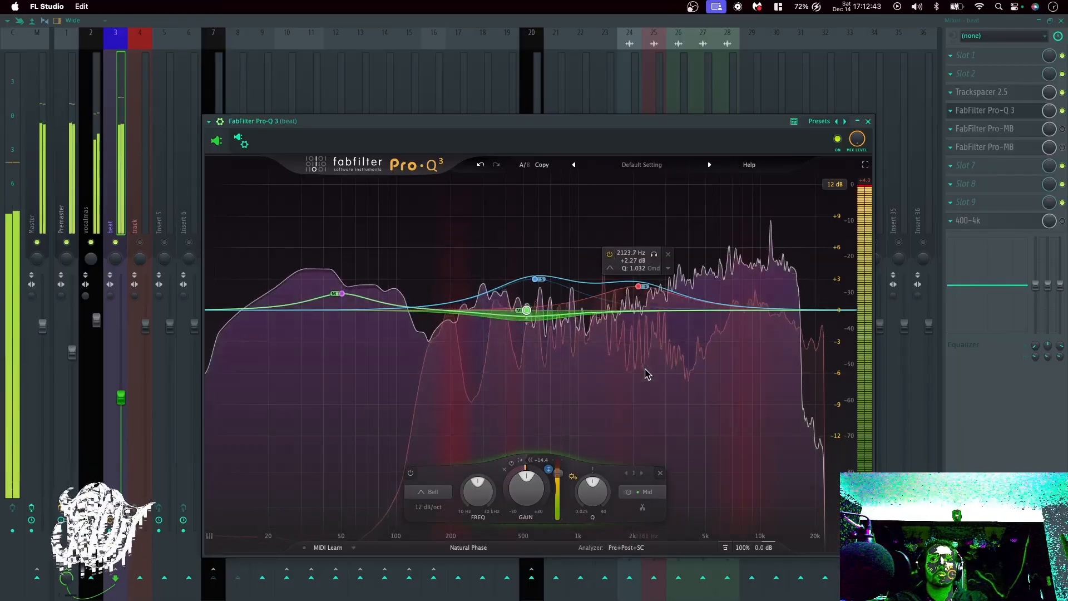
Restart playback and bypass both Pro-Q 3 side boosts to hear the beat without the added width.
{"action": "key", "text": "space"}
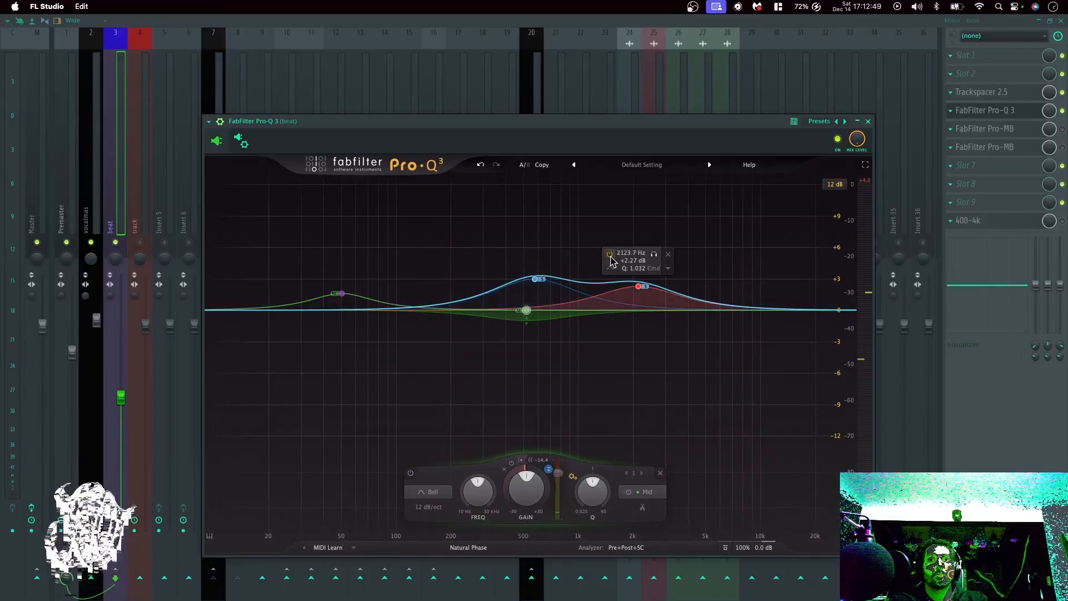
{"action": "key", "text": "space"}
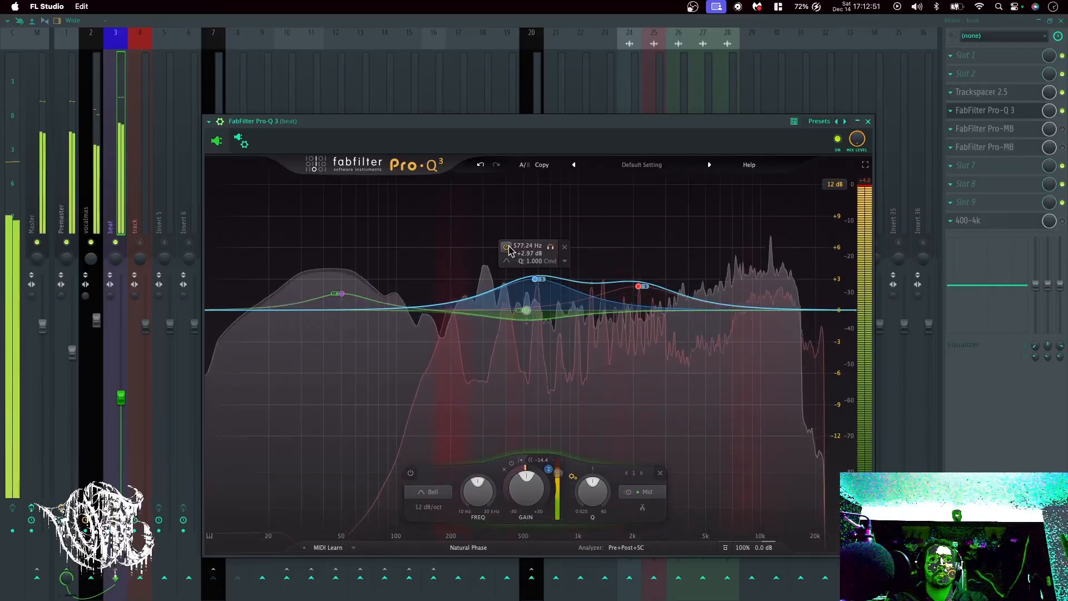
{"action": "left_click", "coordinate": [506, 246]}
{"action": "left_click", "coordinate": [610, 254]}
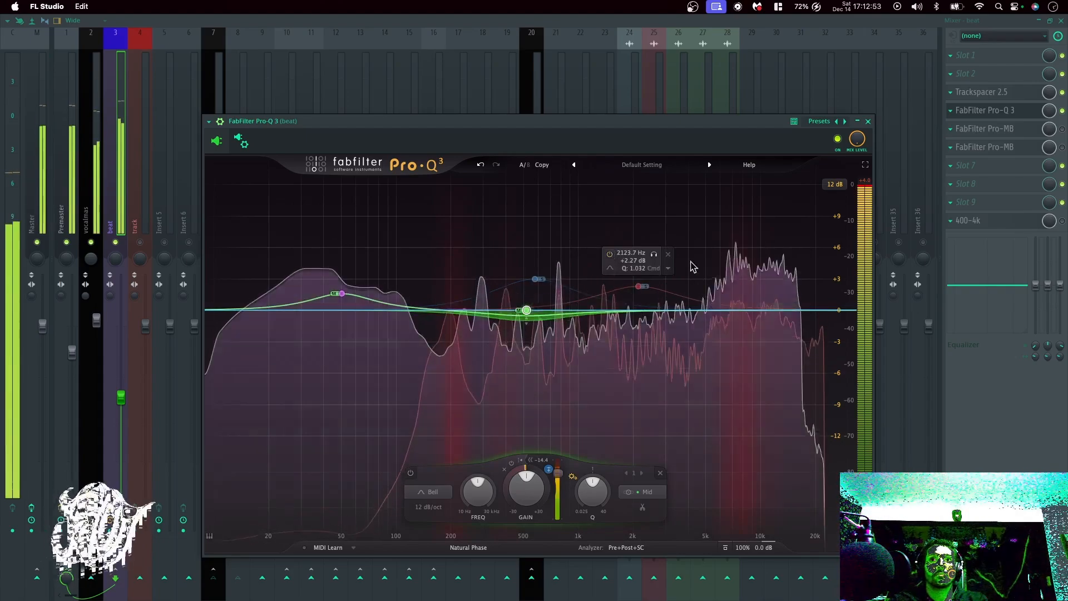
Select both side boosts and toggle them together during playback, leaving them enabled, and close the Pro-Q 3 window.
{"action": "left_click", "coordinate": [536, 278]}
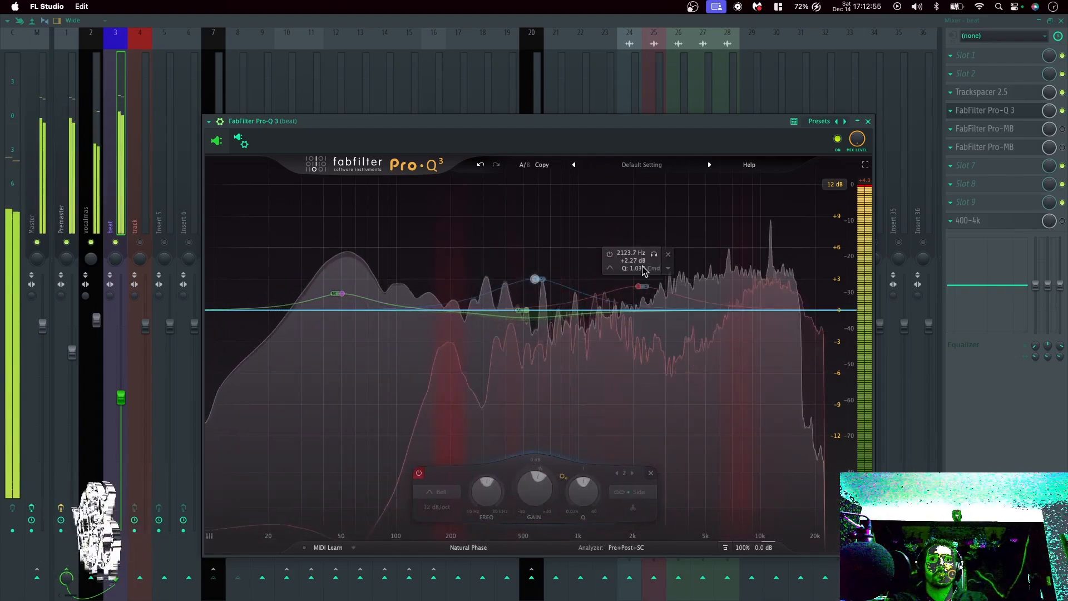
{"action": "left_click", "coordinate": [527, 310]}
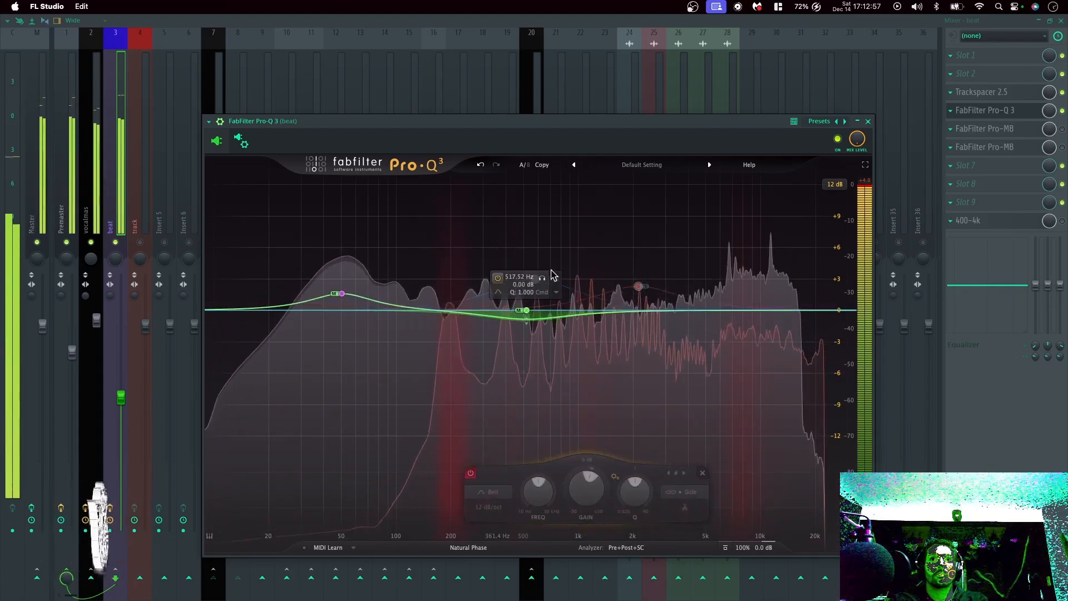
{"action": "left_click", "coordinate": [610, 256]}
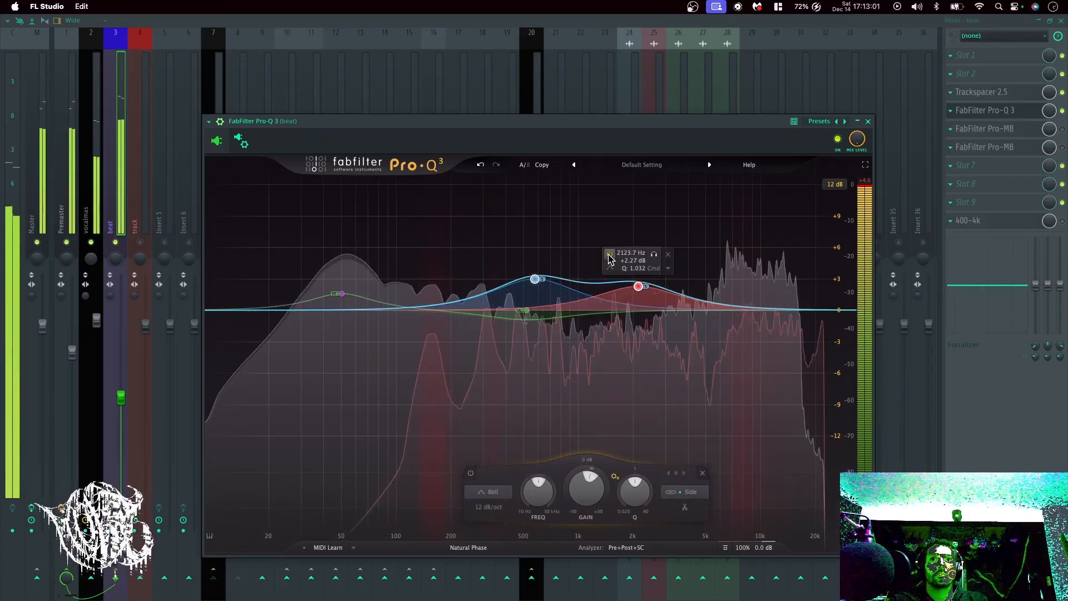
{"action": "left_click", "coordinate": [610, 256]}
{"action": "left_click", "coordinate": [609, 256]}
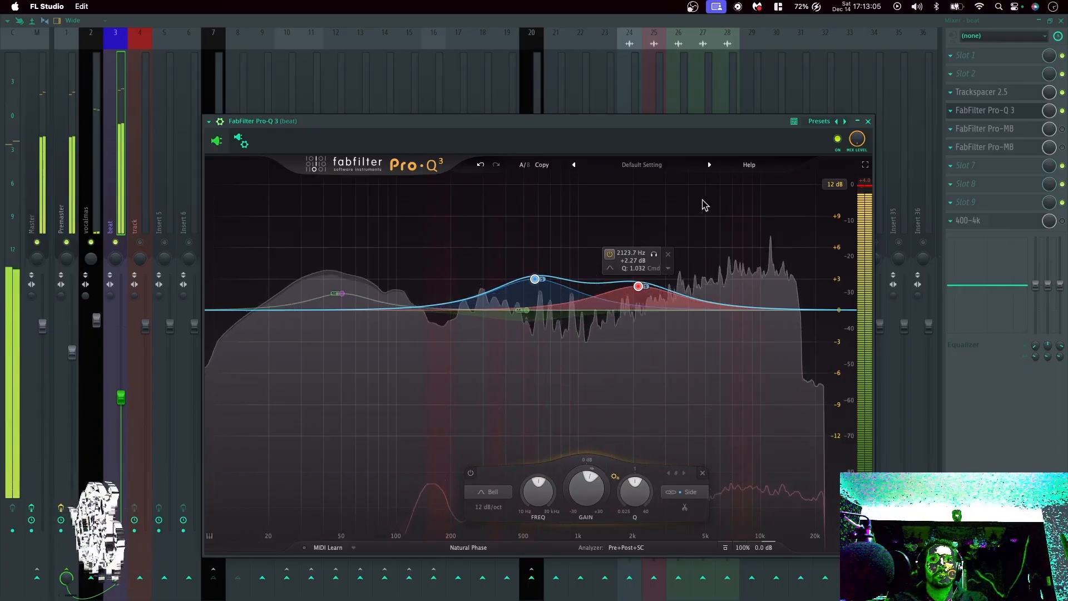
{"action": "key", "text": "Escape"}
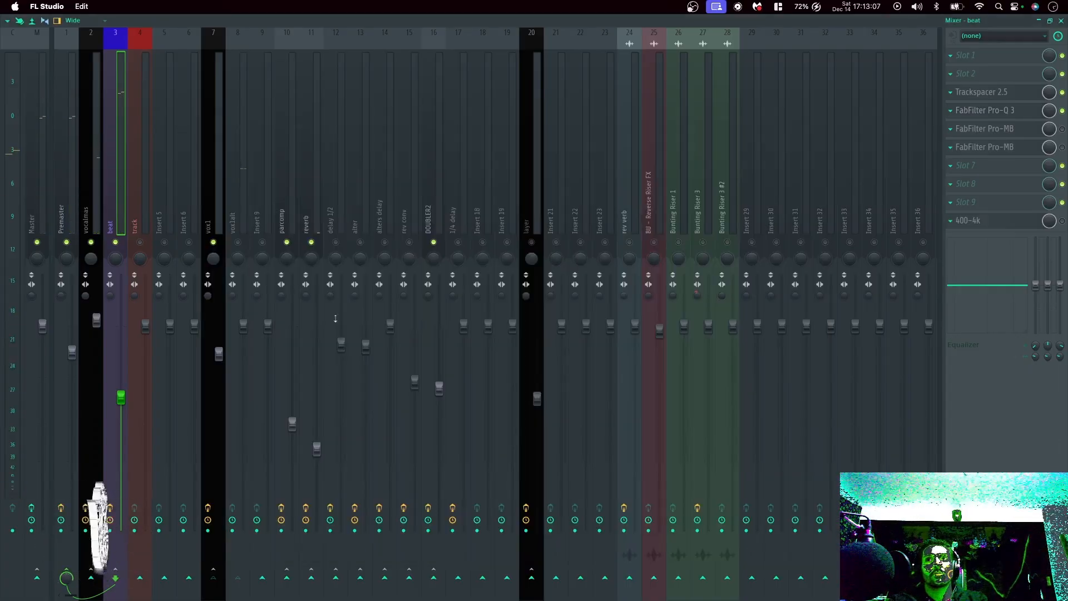
Enable the first FabFilter Pro-MB on the beat track after viewing its band layout.
{"action": "left_click", "coordinate": [88, 222]}
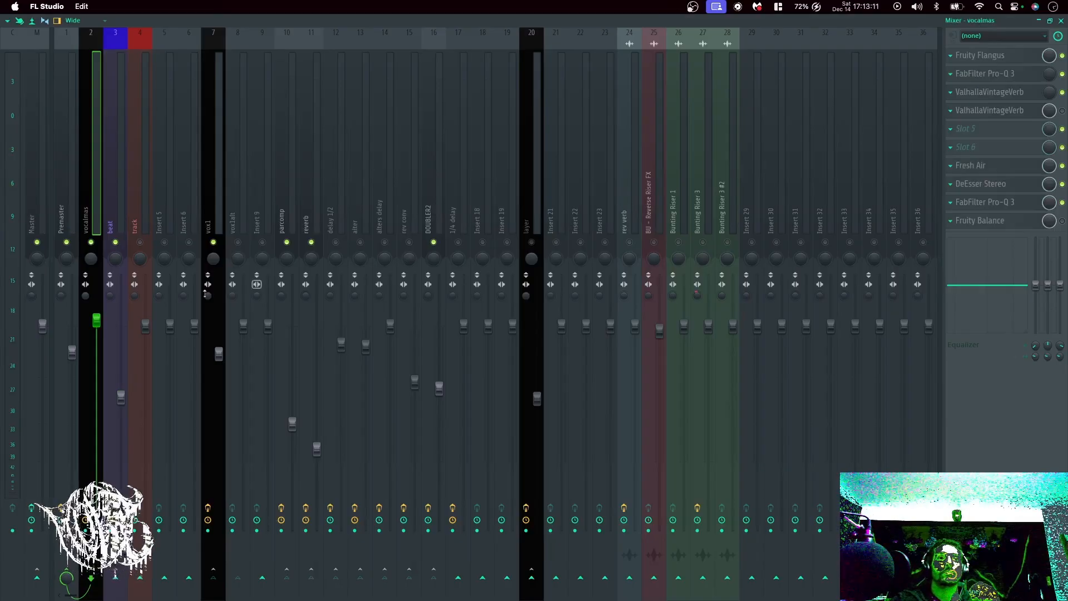
{"action": "left_click", "coordinate": [109, 223]}
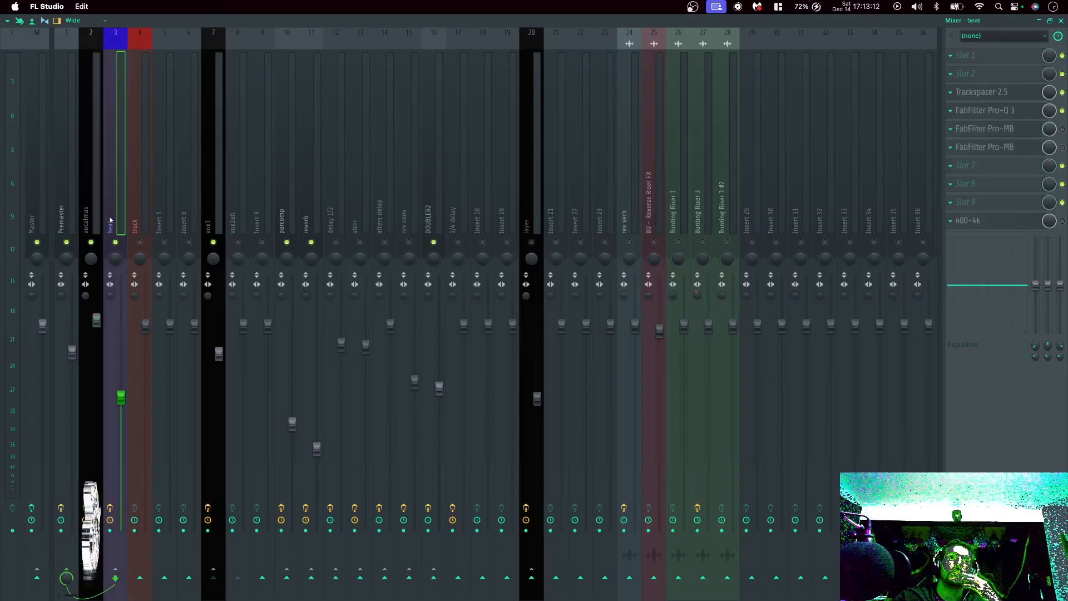
{"action": "left_click", "coordinate": [1000, 134]}
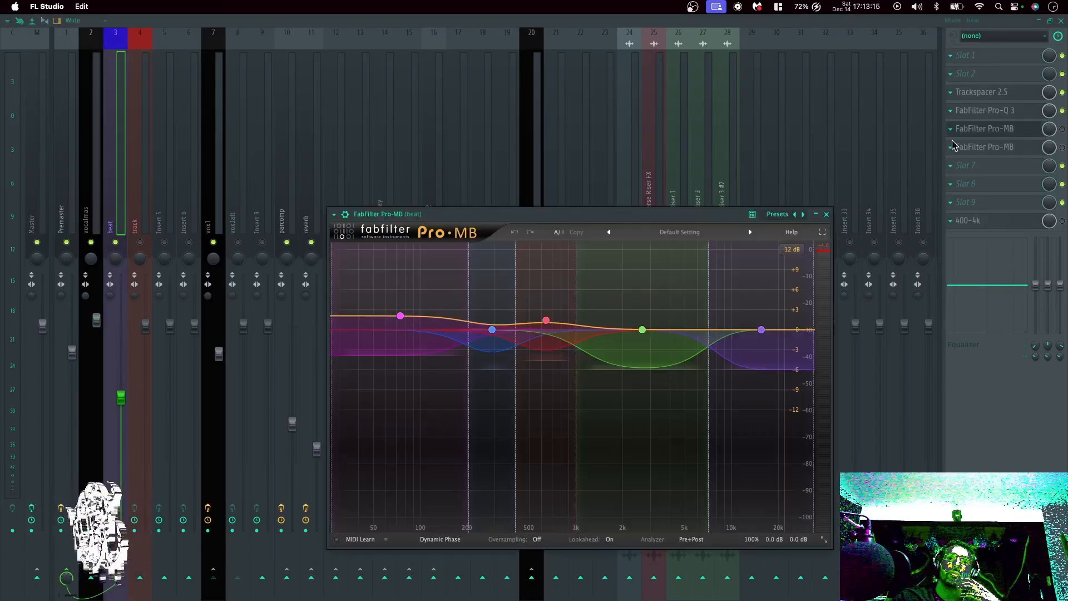
{"action": "left_click", "coordinate": [1062, 129]}
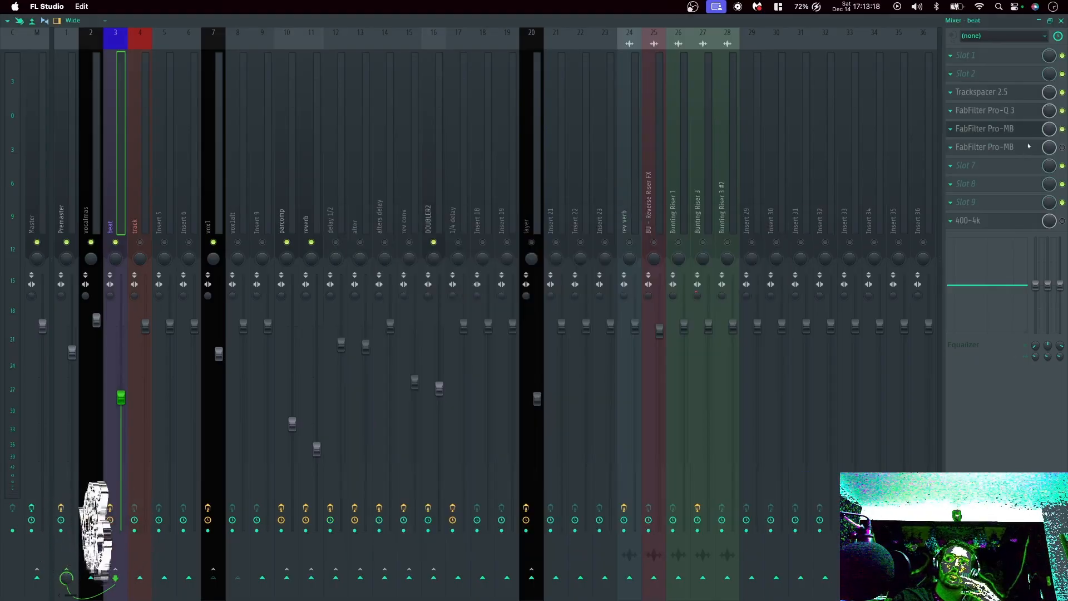
Solo the lowest band in the beat's first Pro-MB and mute the vocalmas track, leaving the Pro-MB window open.
{"action": "left_click", "coordinate": [1003, 123]}
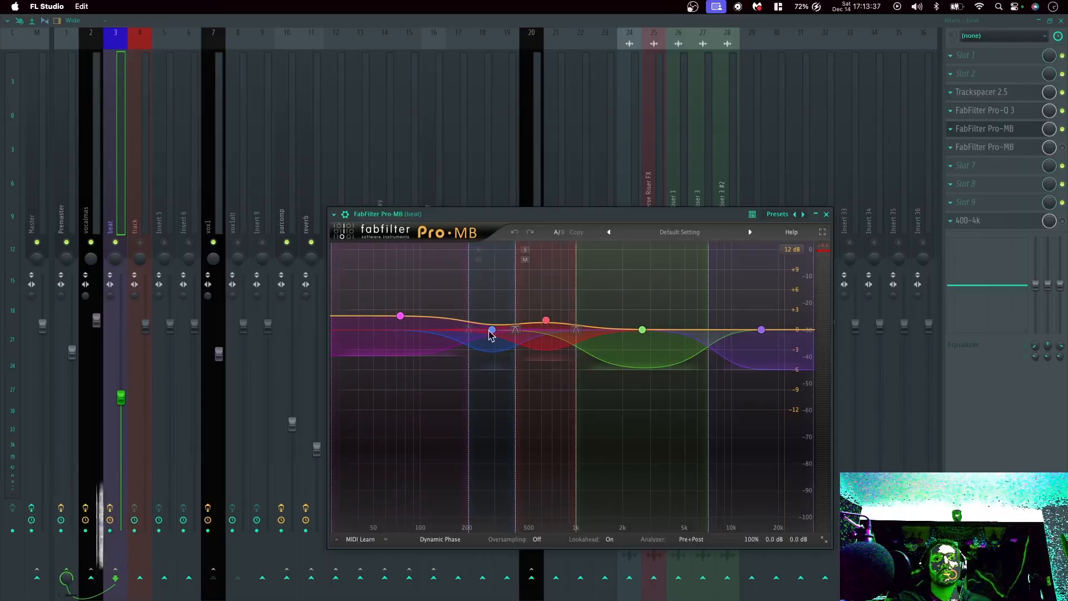
{"action": "left_click", "coordinate": [400, 316]}
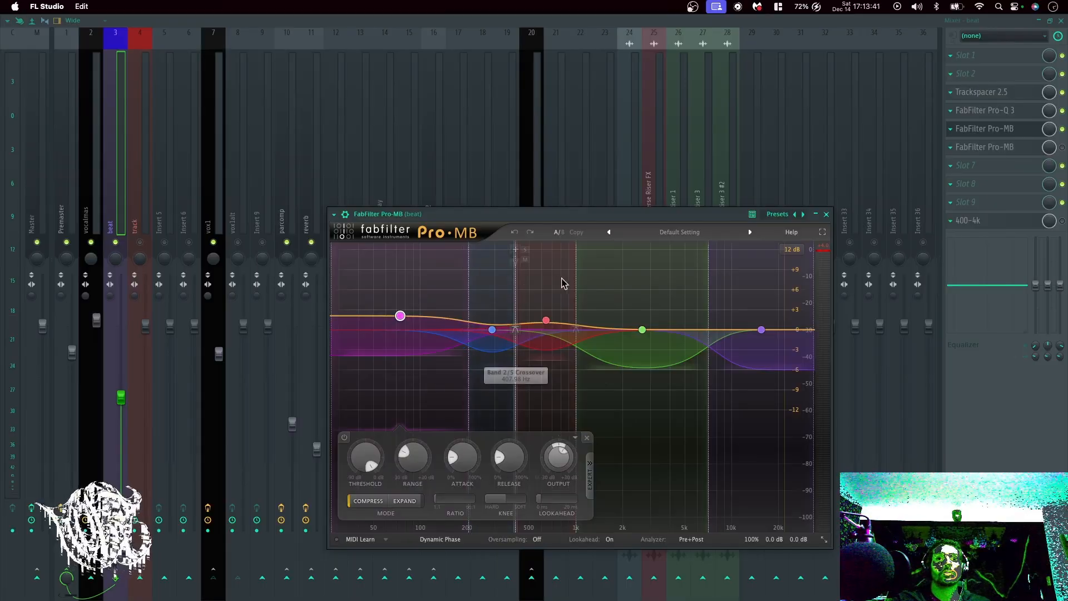
{"action": "left_click", "coordinate": [342, 250]}
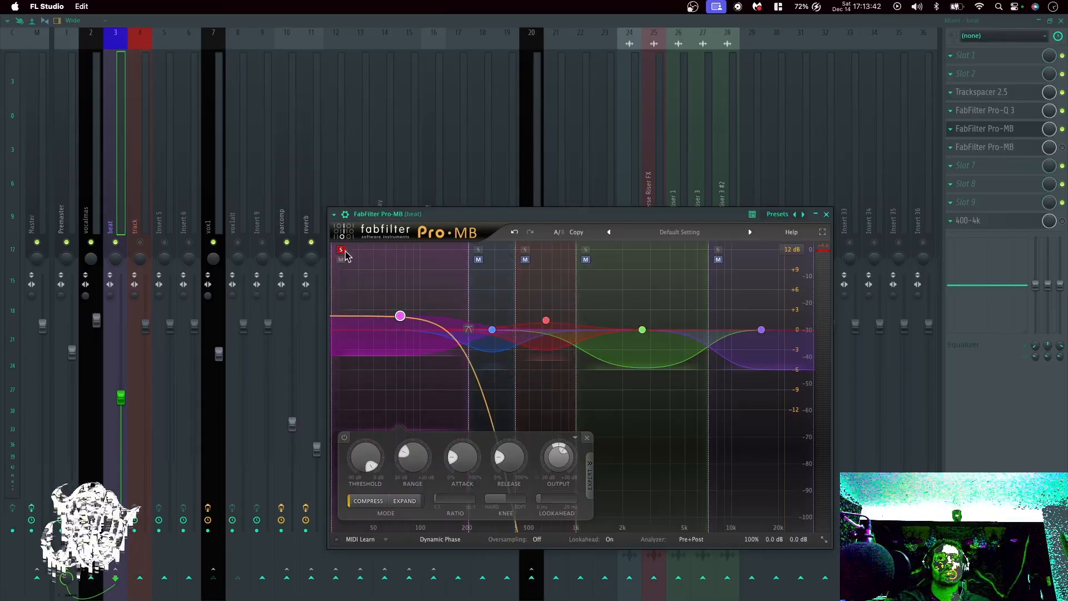
{"action": "left_click", "coordinate": [91, 243]}
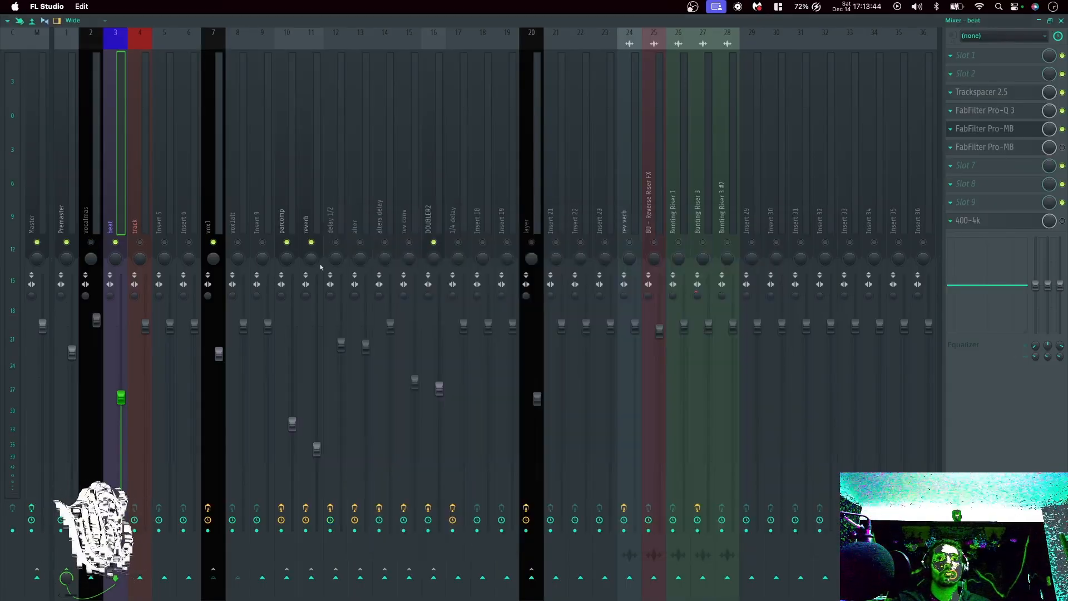
{"action": "left_click", "coordinate": [999, 136]}
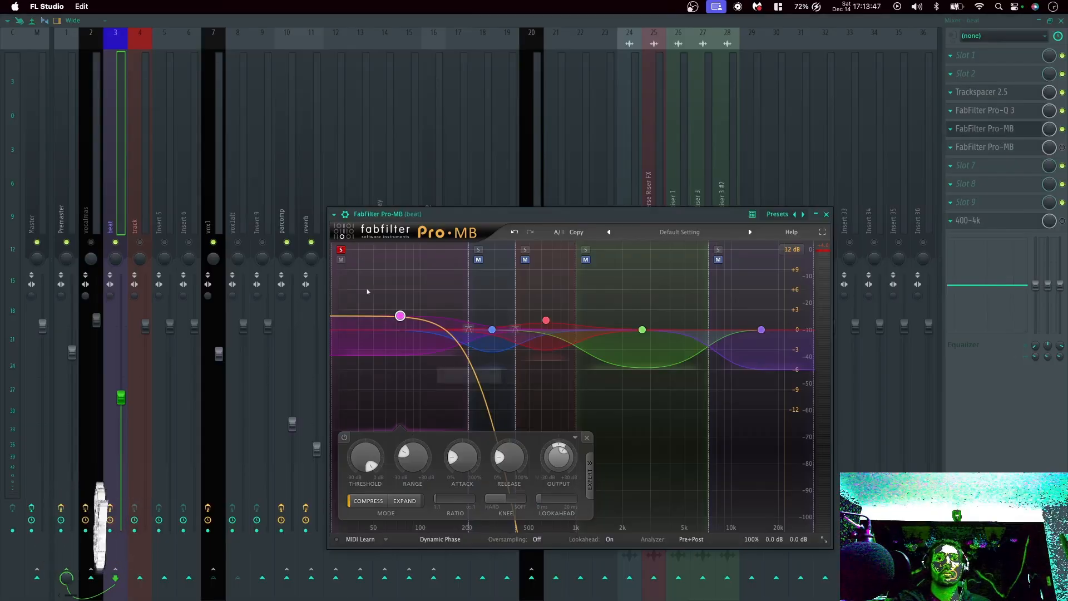
Play the beat with the lowest Pro-MB band soloed, switch the solo to the second band, and restore all bands before stopping.
{"action": "key", "text": "space"}
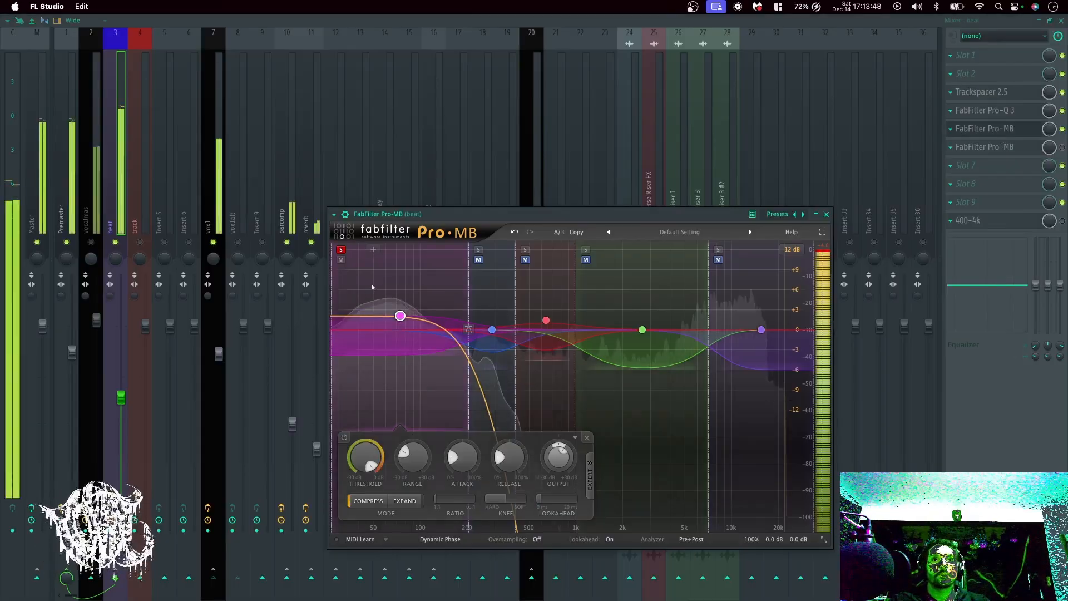
{"action": "left_click", "coordinate": [341, 249]}
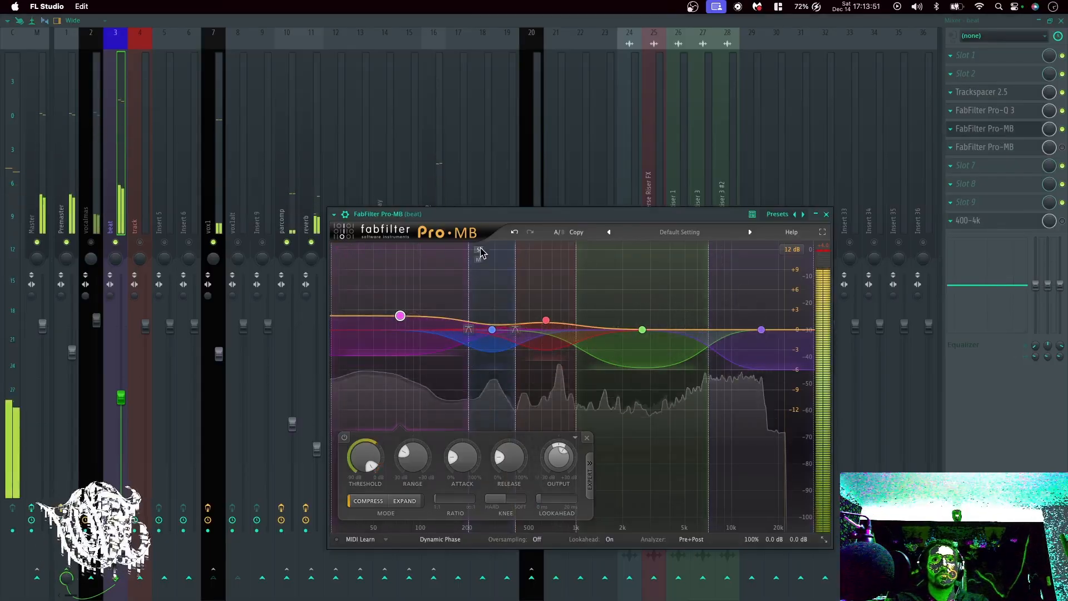
{"action": "left_click", "coordinate": [477, 249]}
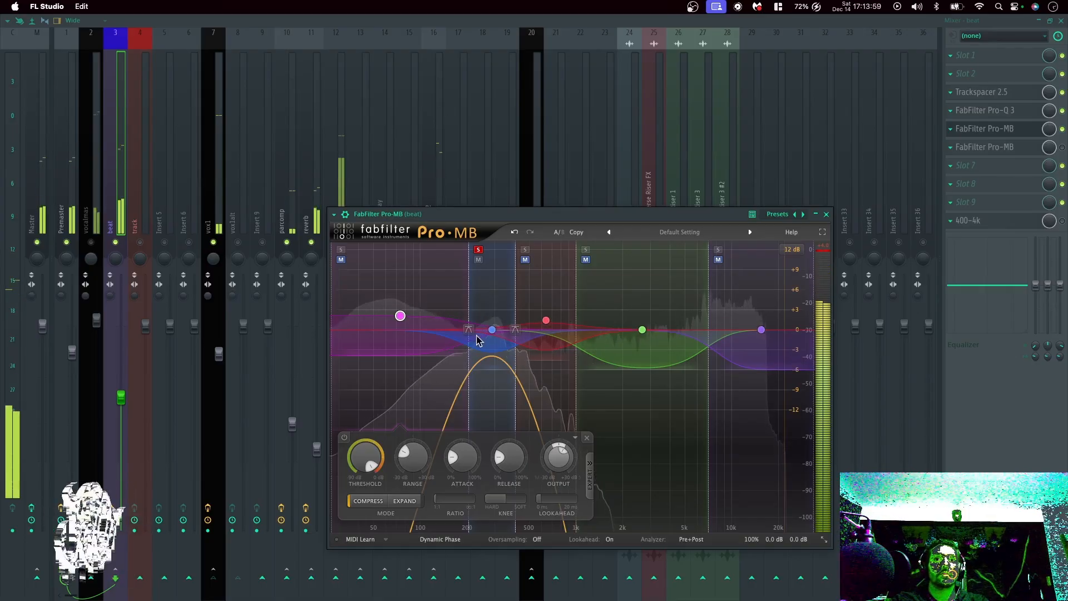
{"action": "left_click", "coordinate": [478, 250]}
{"action": "key", "text": "space"}
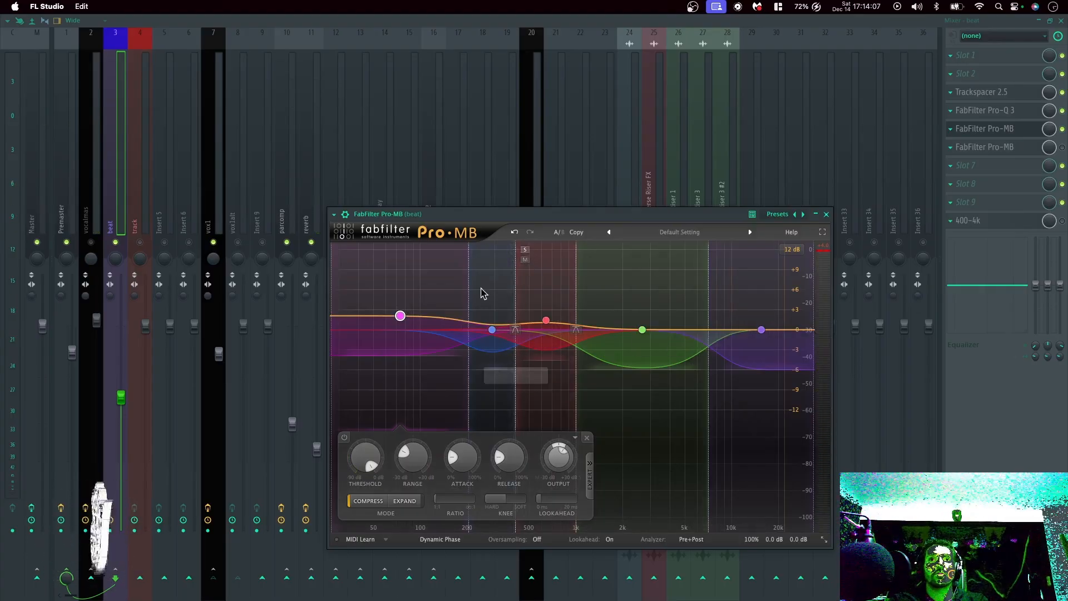
Audition the third Pro-MB band by soloing it during playback, and clear its solo before stopping.
{"action": "left_click", "coordinate": [525, 250]}
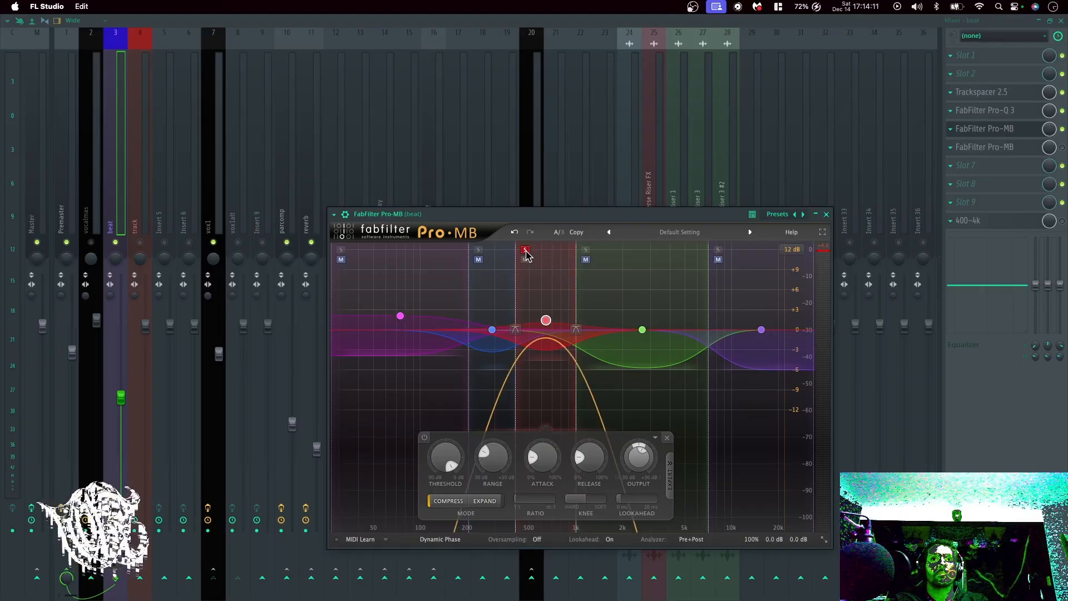
{"action": "key", "text": "space"}
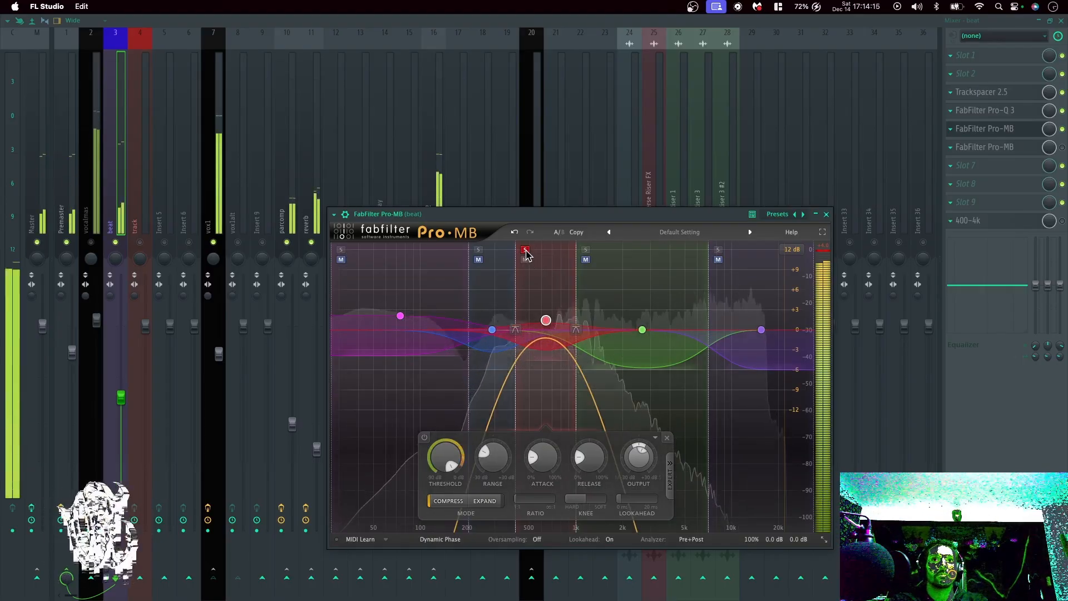
{"action": "left_click", "coordinate": [526, 250]}
{"action": "key", "text": "space"}
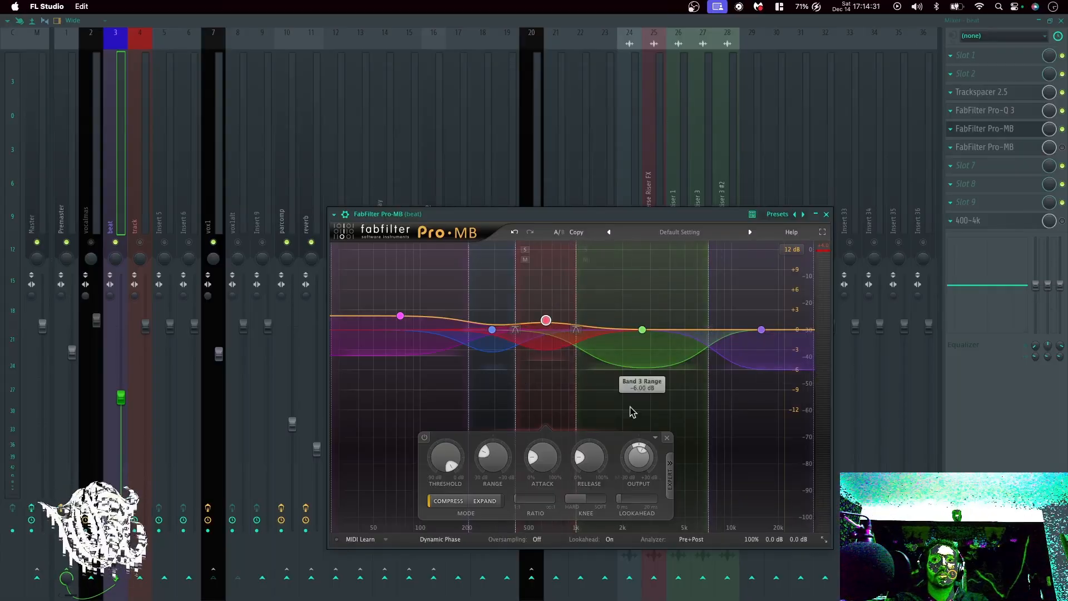
Select the fourth, green Pro-MB band, play it soloed, and release the solo before stopping playback.
{"action": "mouse_move", "coordinate": [640, 464]}
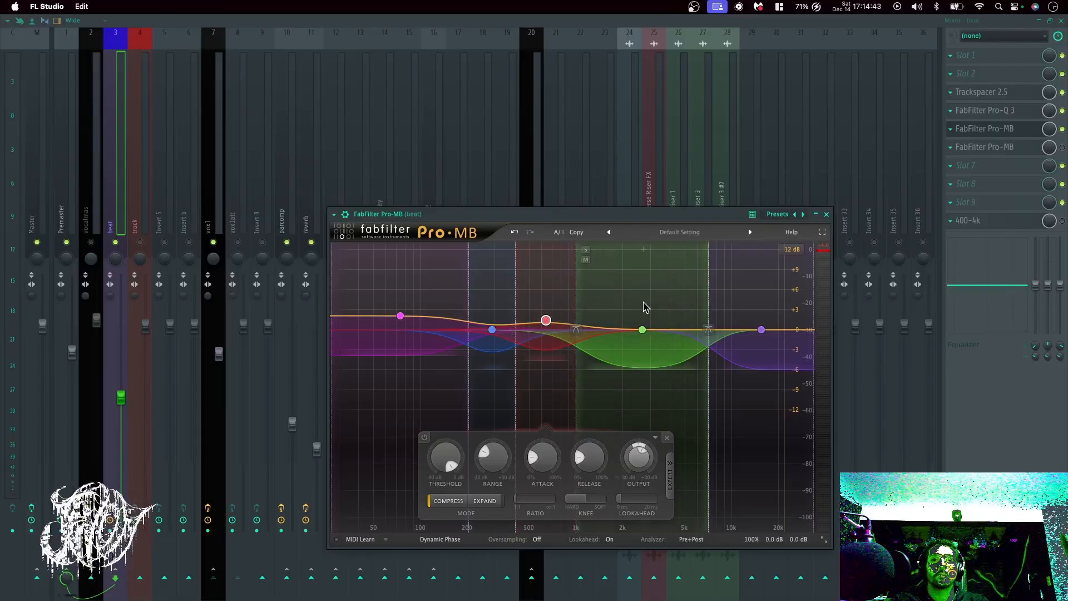
{"action": "left_click", "coordinate": [643, 306]}
{"action": "left_click", "coordinate": [586, 249]}
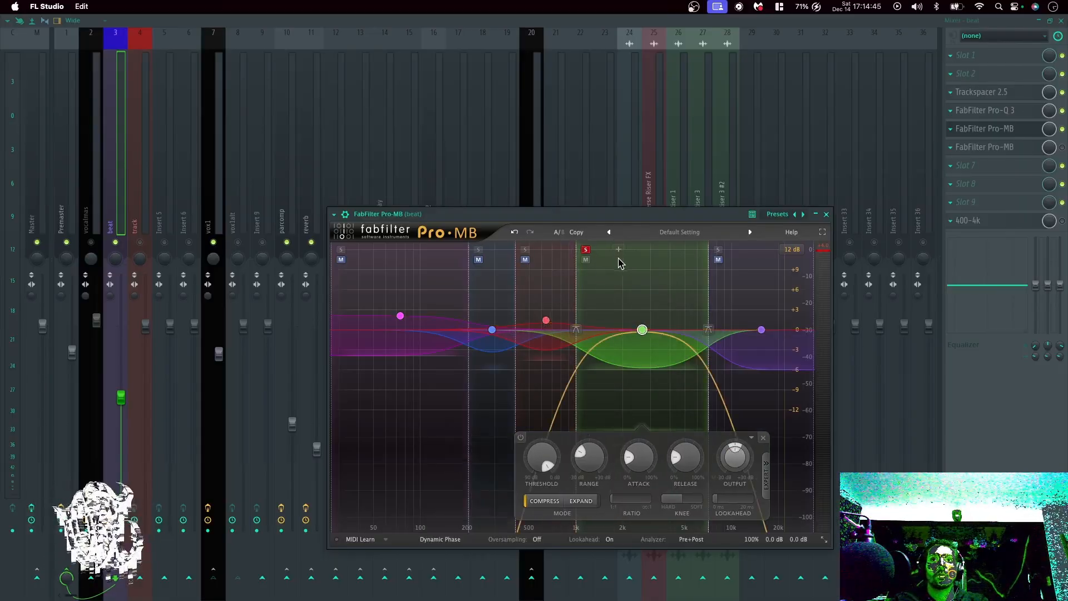
{"action": "key", "text": "space"}
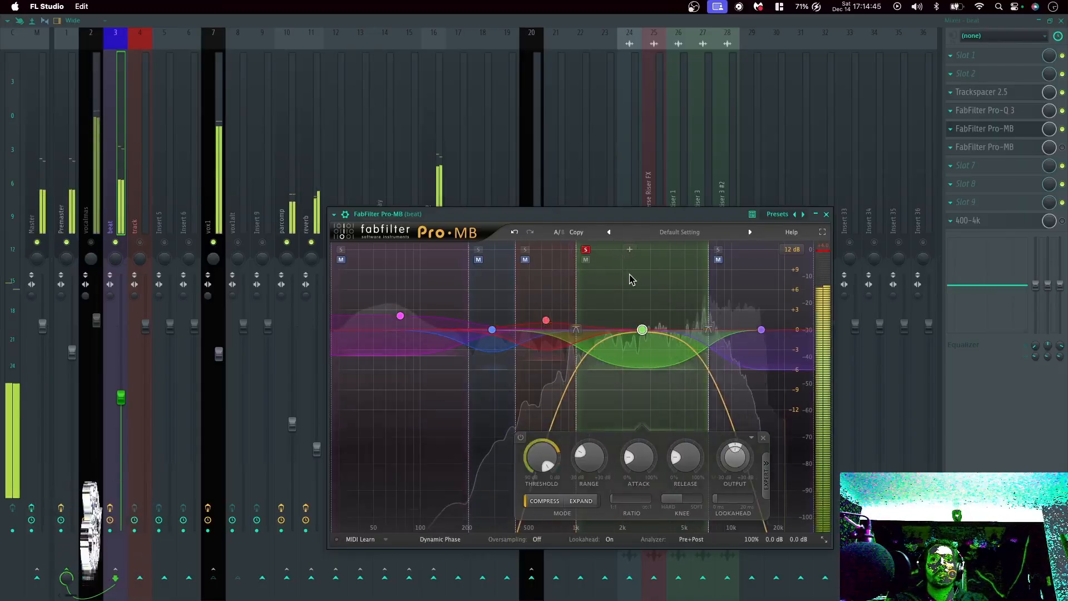
{"action": "left_click", "coordinate": [586, 250]}
{"action": "key", "text": "space"}
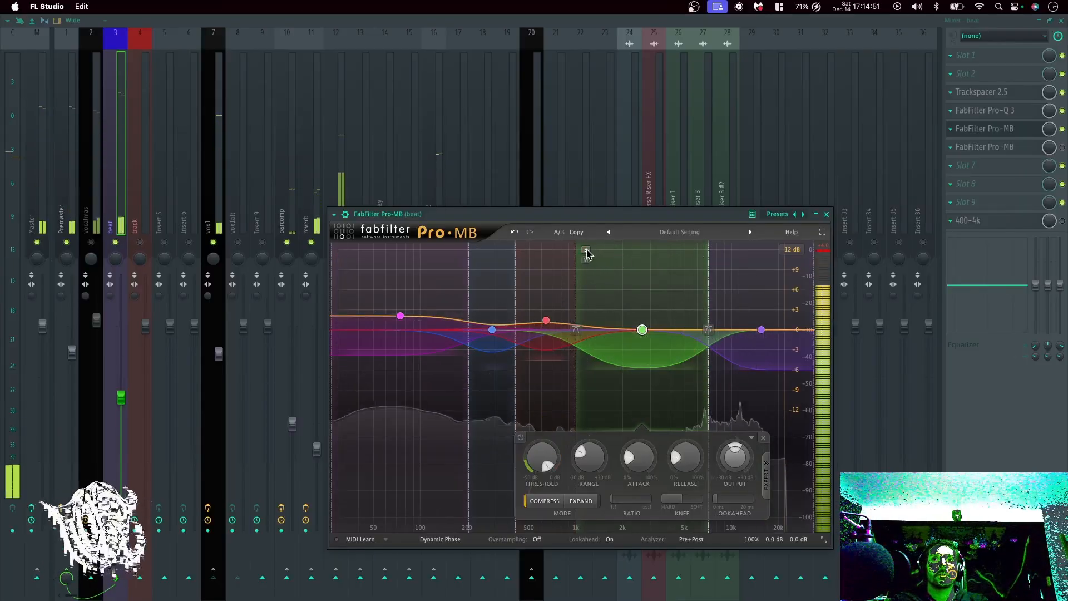
Solo the highest Pro-MB band to hear it during playback, release it, and examine the outputs of the raised bands.
{"action": "left_click", "coordinate": [718, 250]}
{"action": "key", "text": "space"}
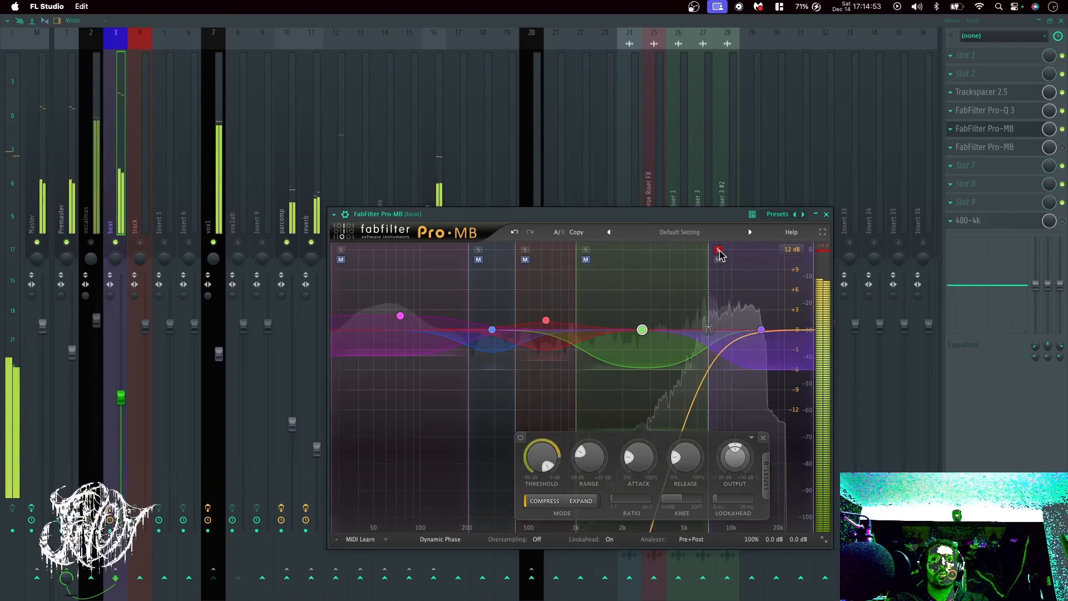
{"action": "left_click", "coordinate": [718, 250]}
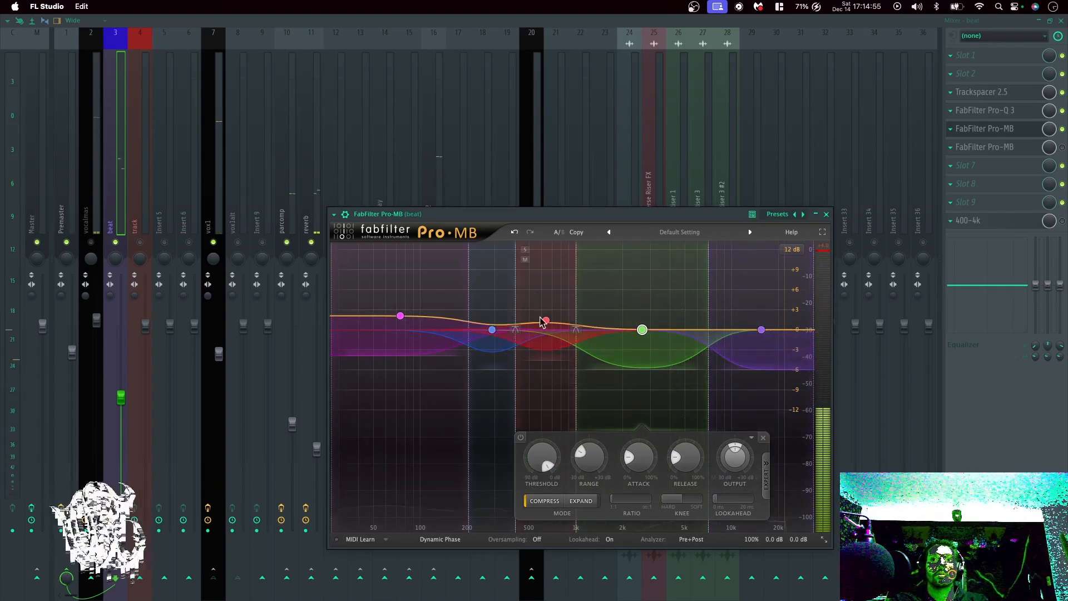
{"action": "mouse_move", "coordinate": [550, 318]}
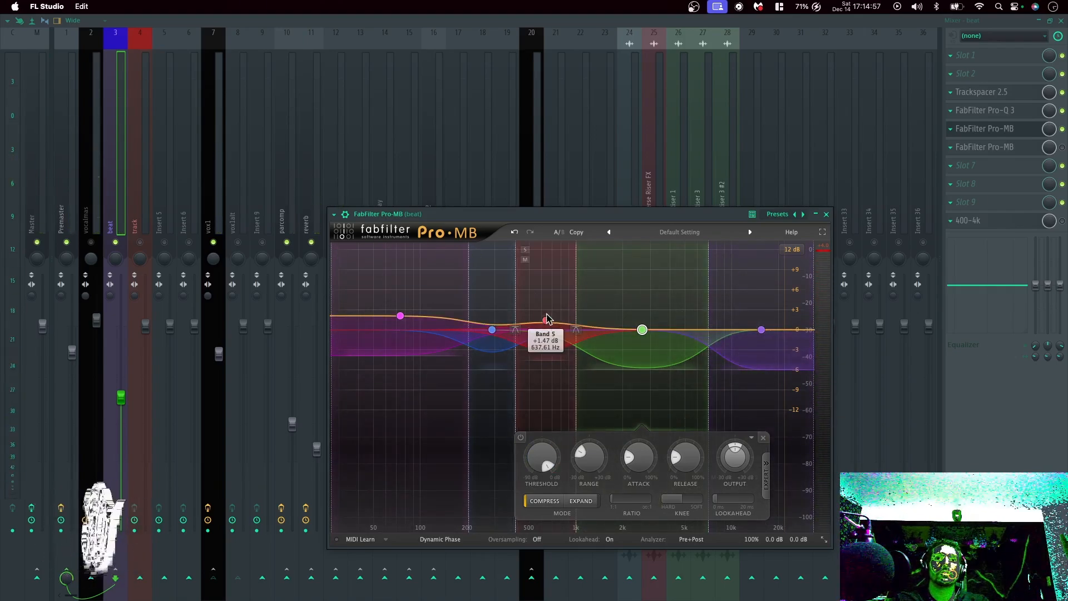
{"action": "mouse_move", "coordinate": [404, 315]}
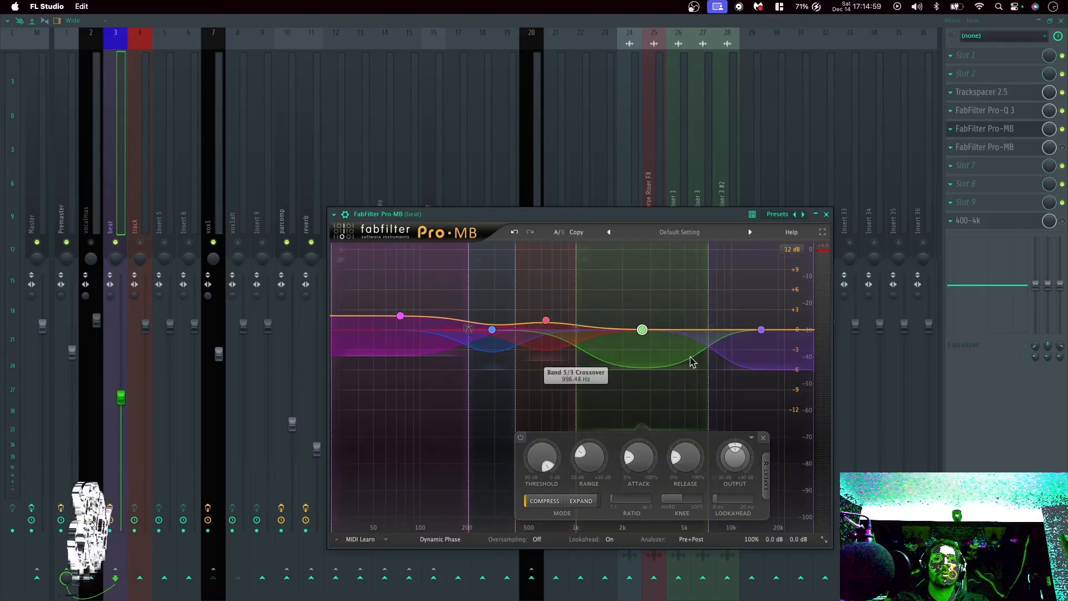
Replace the first Pro-MB window with the beat's second Pro-MB, and select its lowest band for playback.
{"action": "left_click", "coordinate": [826, 214]}
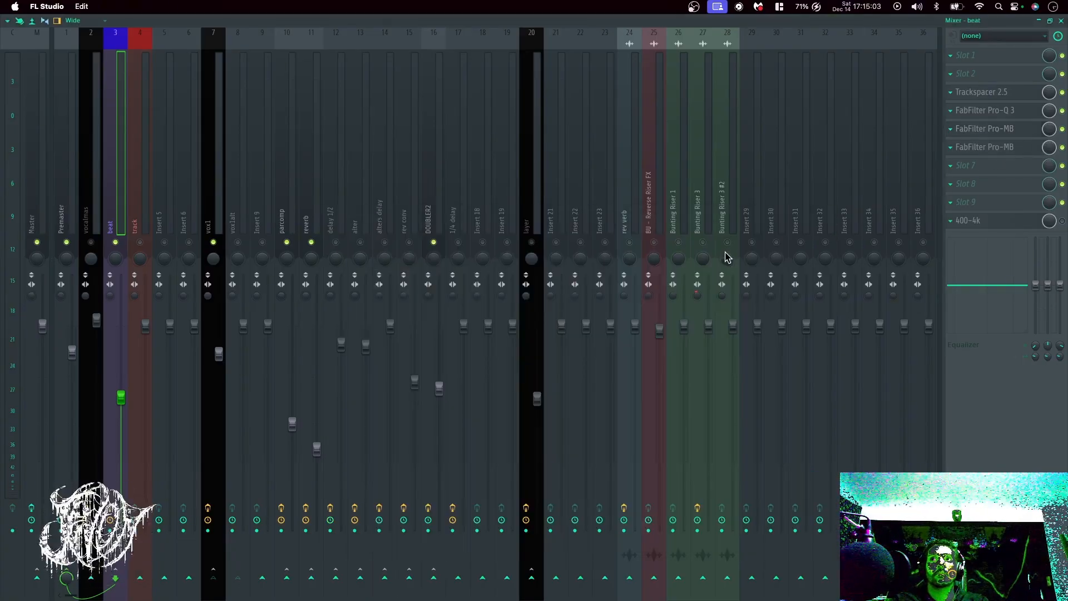
{"action": "left_click", "coordinate": [984, 147]}
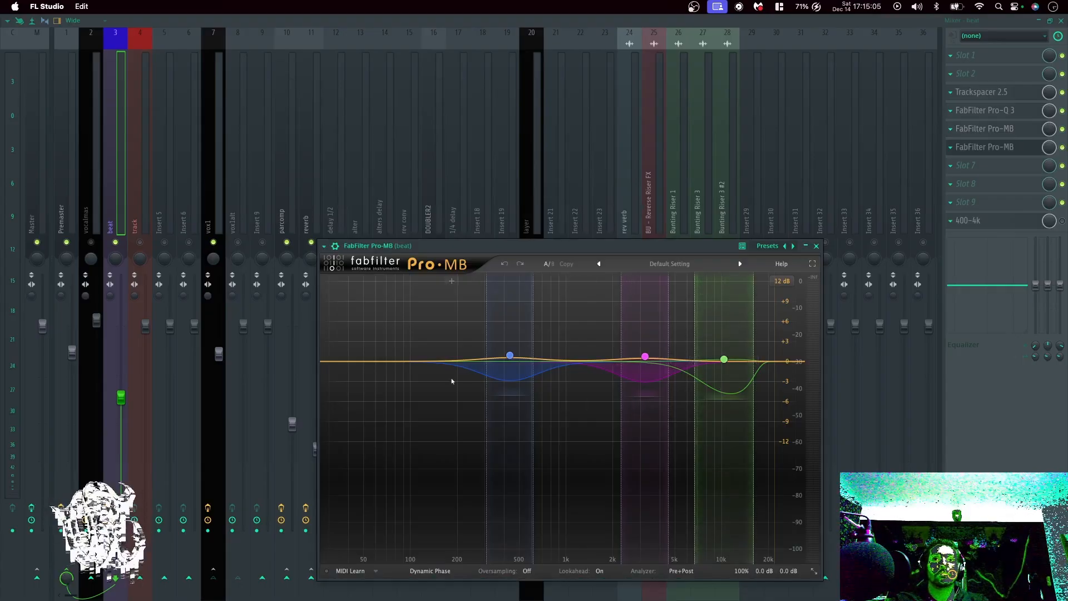
{"action": "left_click", "coordinate": [516, 332]}
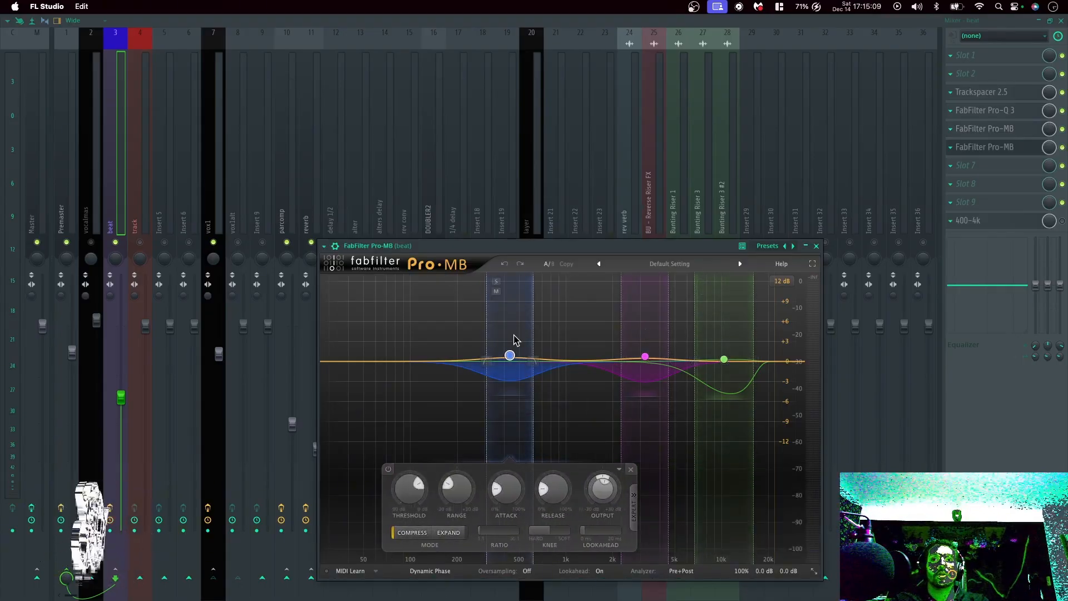
{"action": "key", "text": "space"}
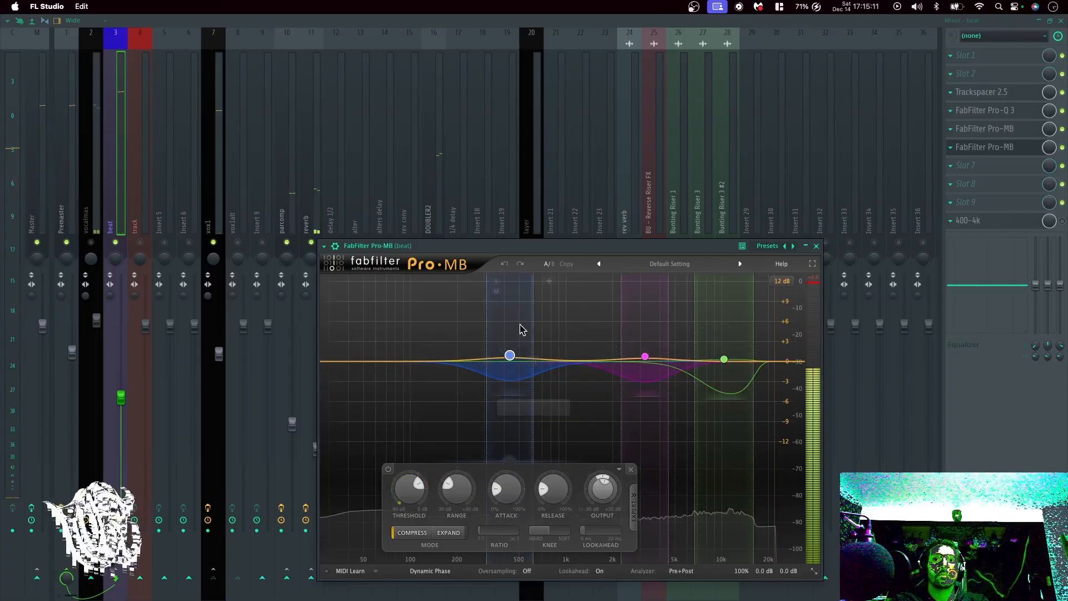
Close the mixer and run the macro that switches smart disable for all plugins.
{"action": "left_click", "coordinate": [1061, 21]}
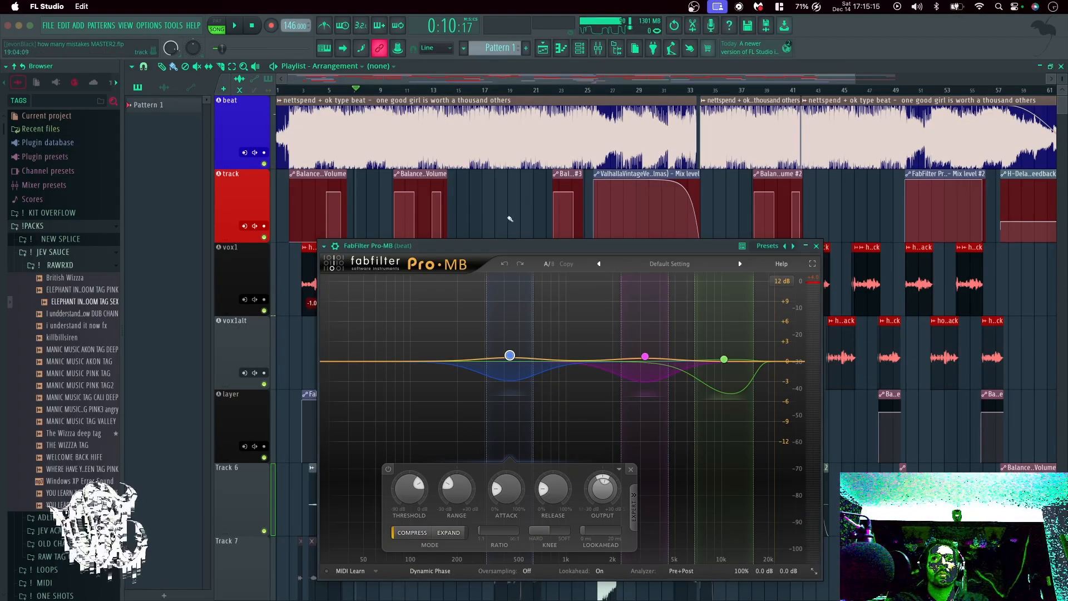
{"action": "left_click_drag", "start_coordinate": [506, 249], "coordinate": [555, 190]}
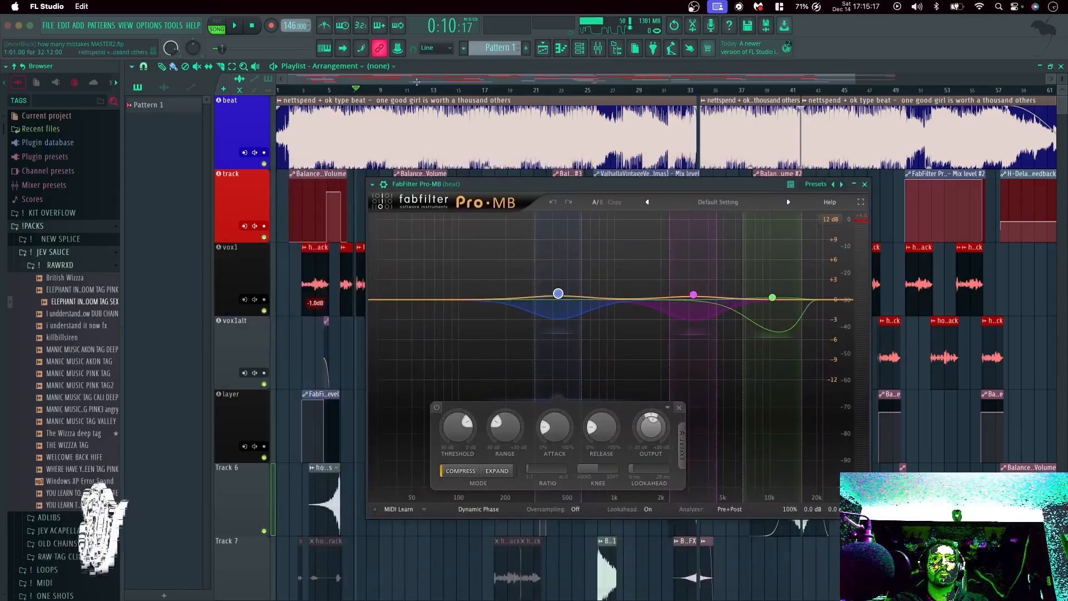
{"action": "left_click", "coordinate": [173, 26]}
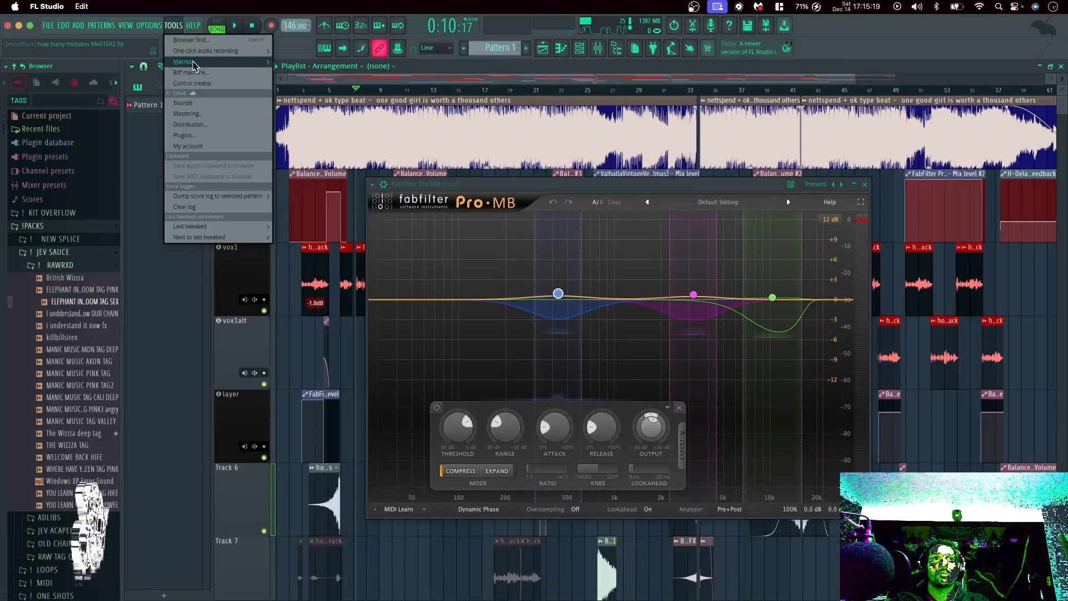
{"action": "mouse_move", "coordinate": [194, 62]}
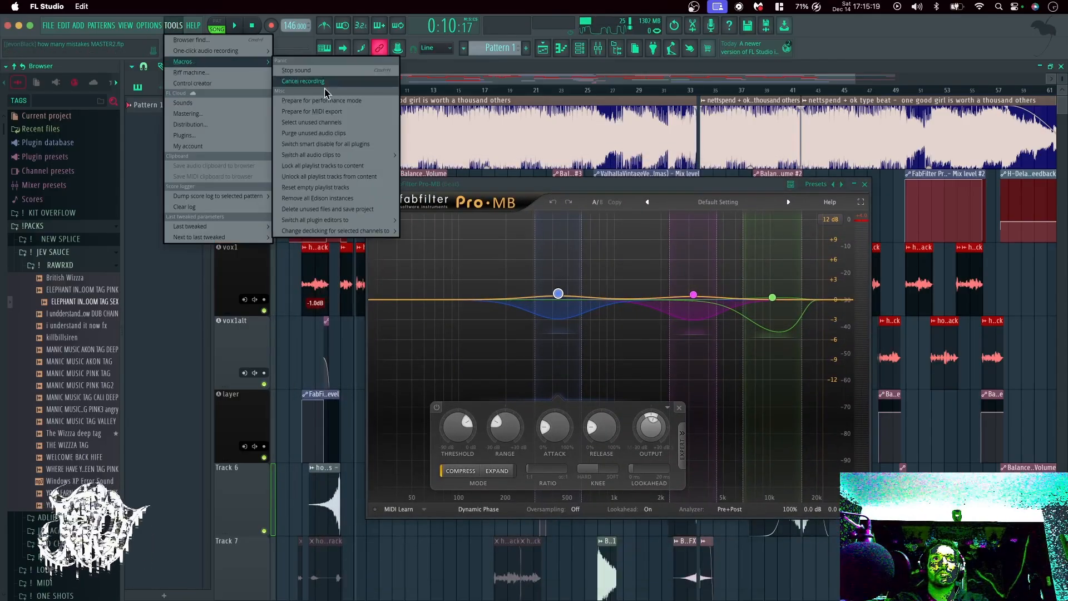
{"action": "left_click", "coordinate": [353, 146]}
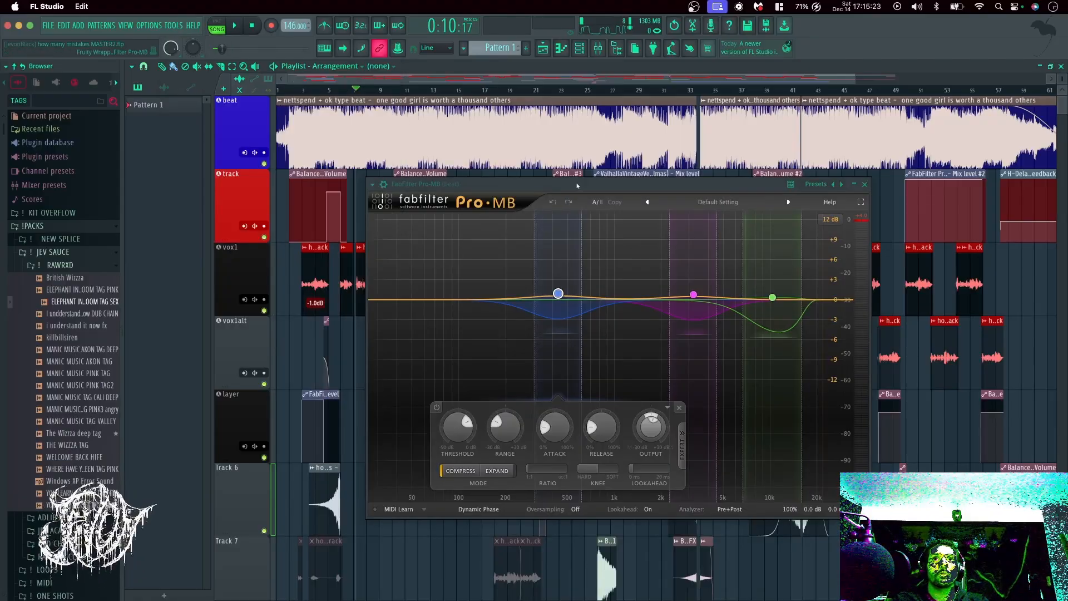
Play the song briefly with the vocals on to check the second Pro-MB's response.
{"action": "left_click_drag", "start_coordinate": [574, 182], "coordinate": [578, 192]}
{"action": "key", "text": "space"}
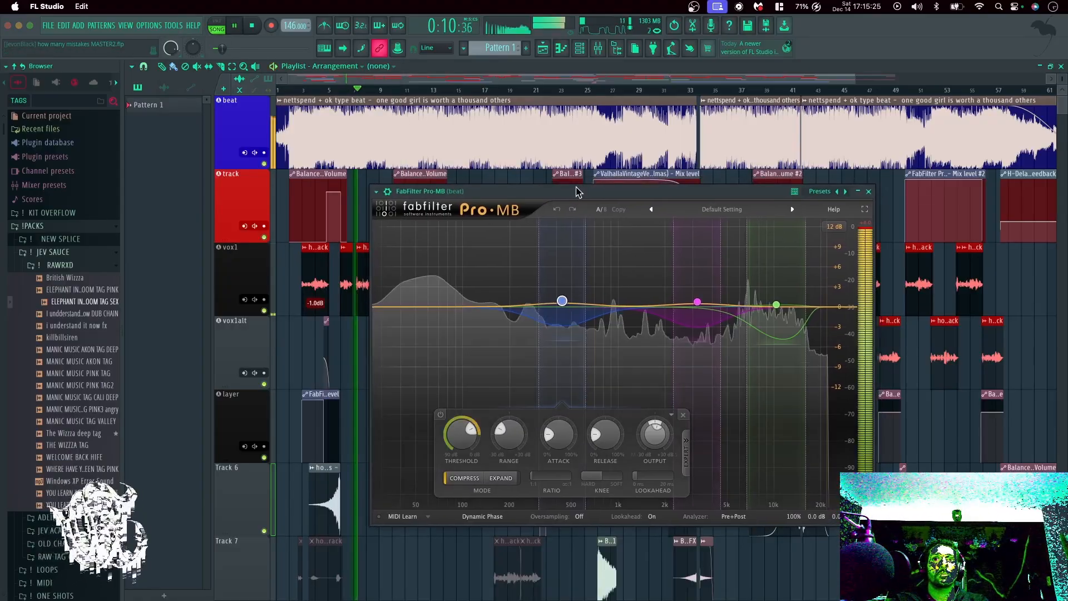
{"action": "key", "text": "space"}
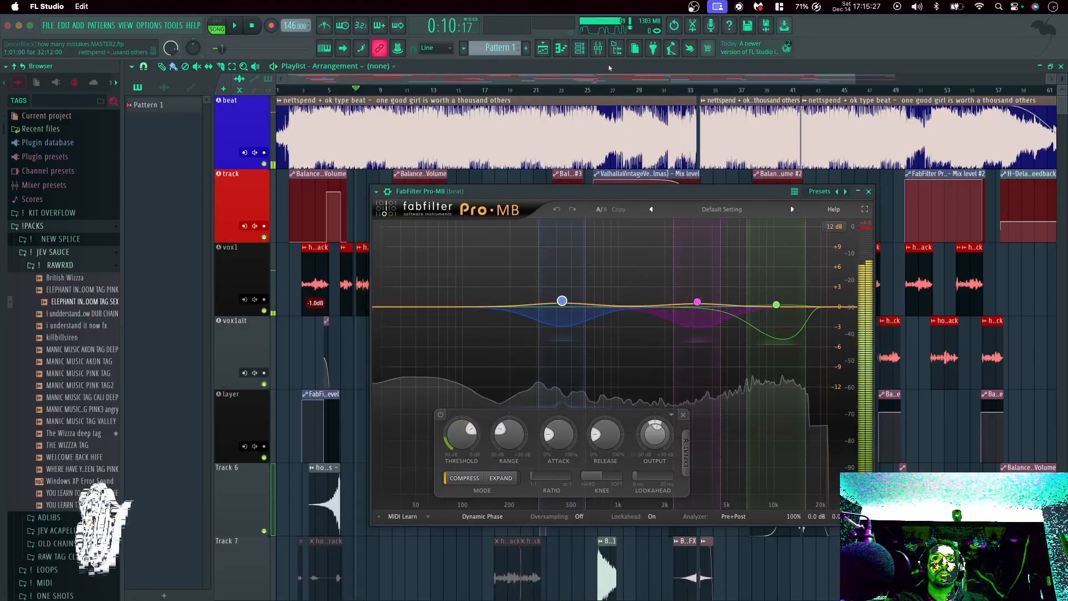
Mute the vox1, vox1alt and layer playlist tracks and briefly play the beat without them.
{"action": "left_click", "coordinate": [264, 311]}
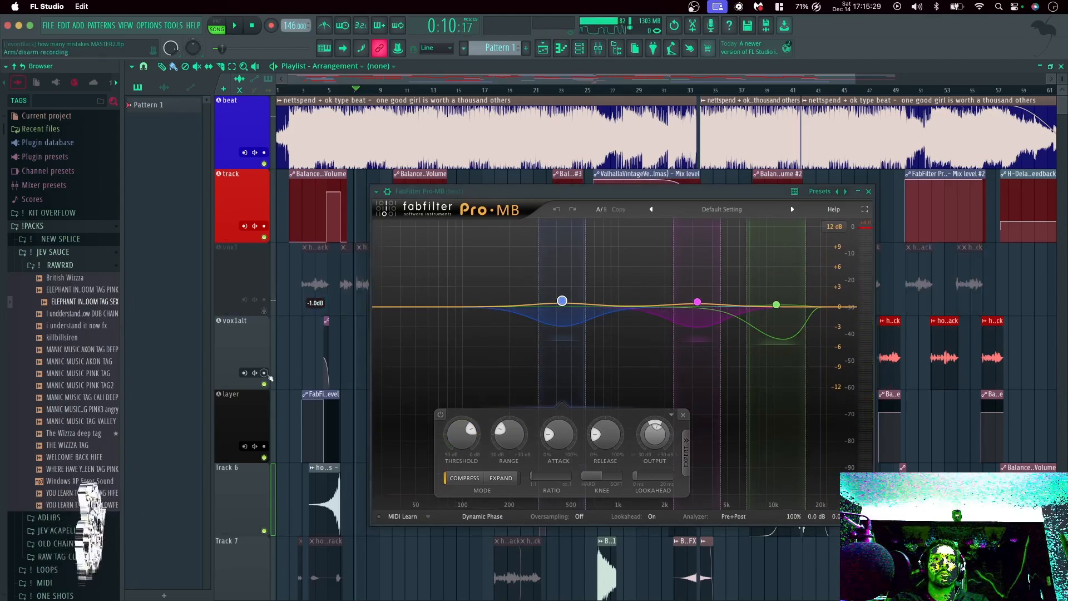
{"action": "left_click", "coordinate": [263, 383]}
{"action": "left_click", "coordinate": [263, 457]}
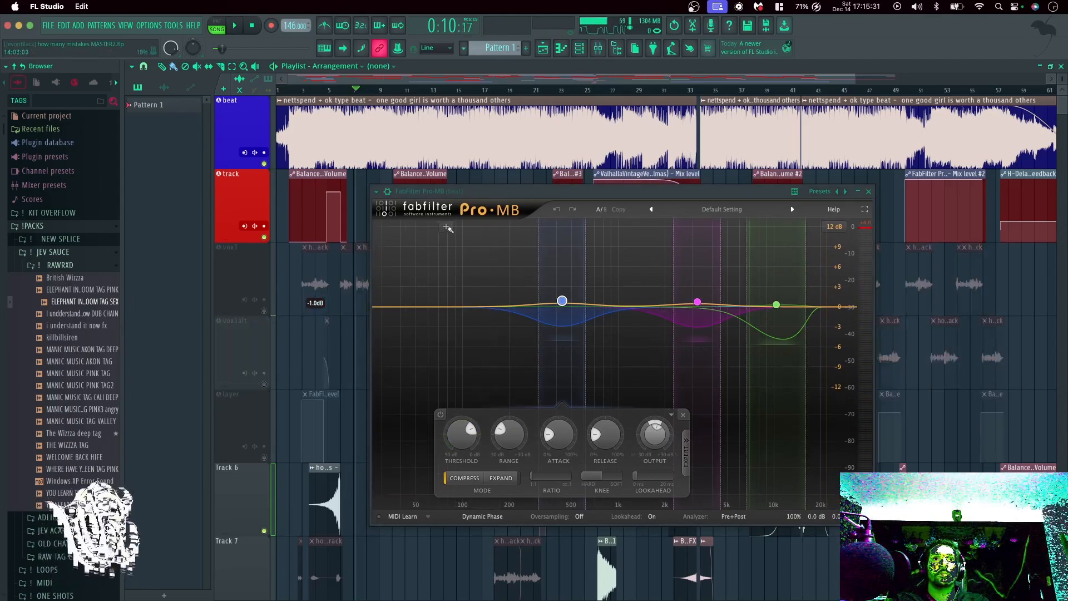
{"action": "key", "text": "space"}
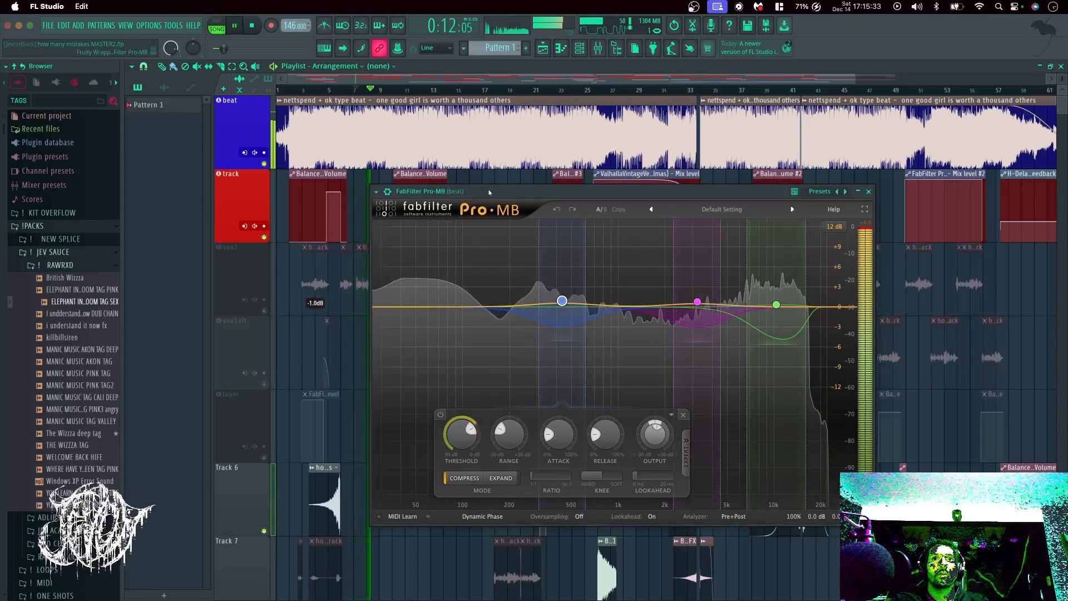
{"action": "left_click_drag", "start_coordinate": [489, 192], "coordinate": [444, 177]}
{"action": "key", "text": "space"}
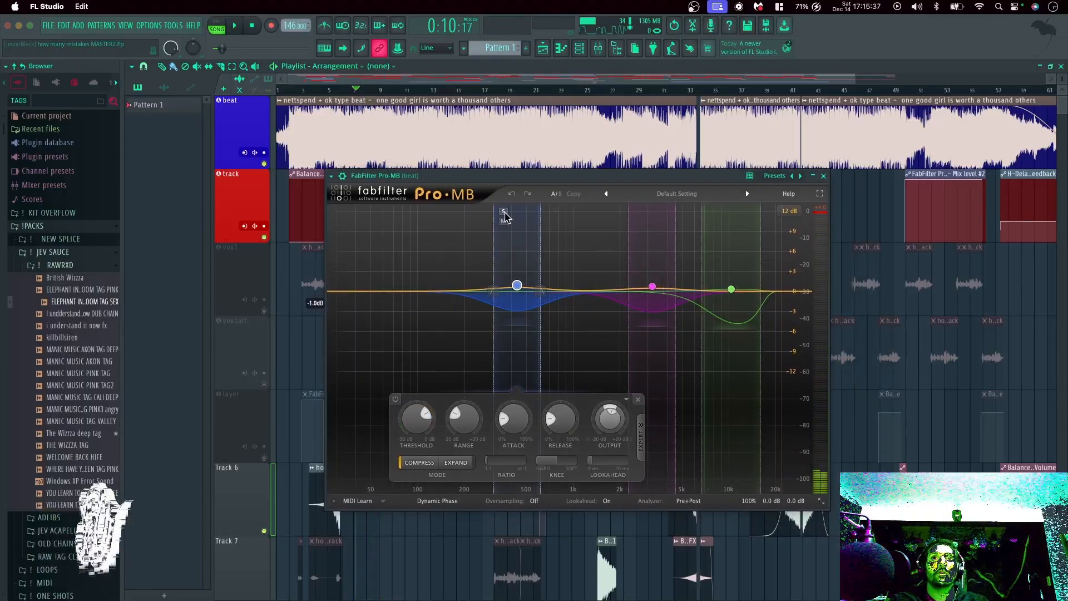
Play the beat while soloing the Pro-MB's low, middle and high bands one at a time to hear each frequency range.
{"action": "left_click", "coordinate": [503, 212]}
{"action": "key", "text": "space"}
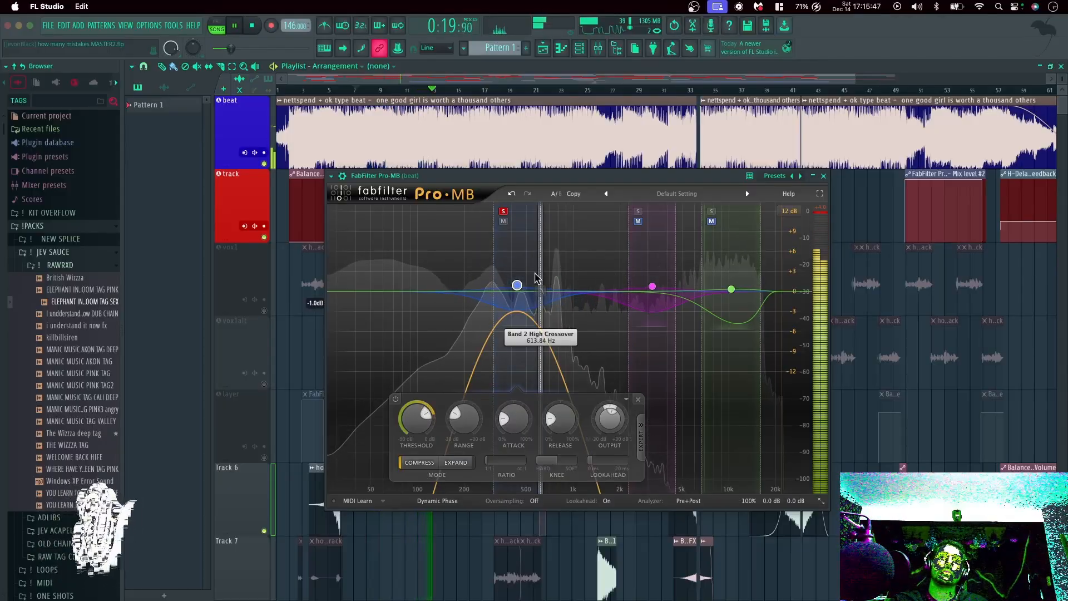
{"action": "left_click", "coordinate": [503, 212]}
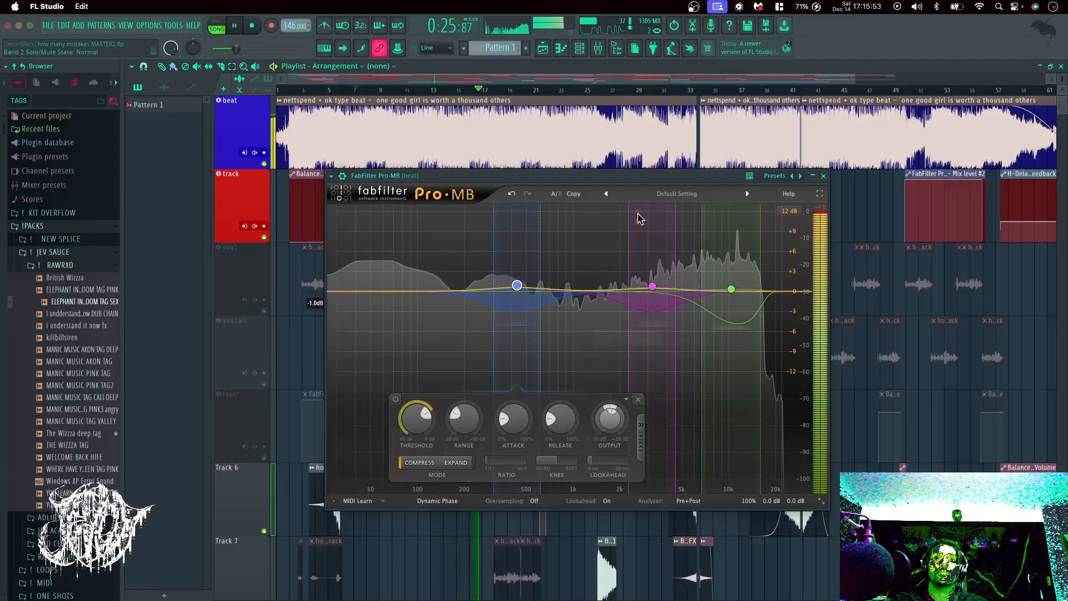
{"action": "left_click", "coordinate": [638, 212]}
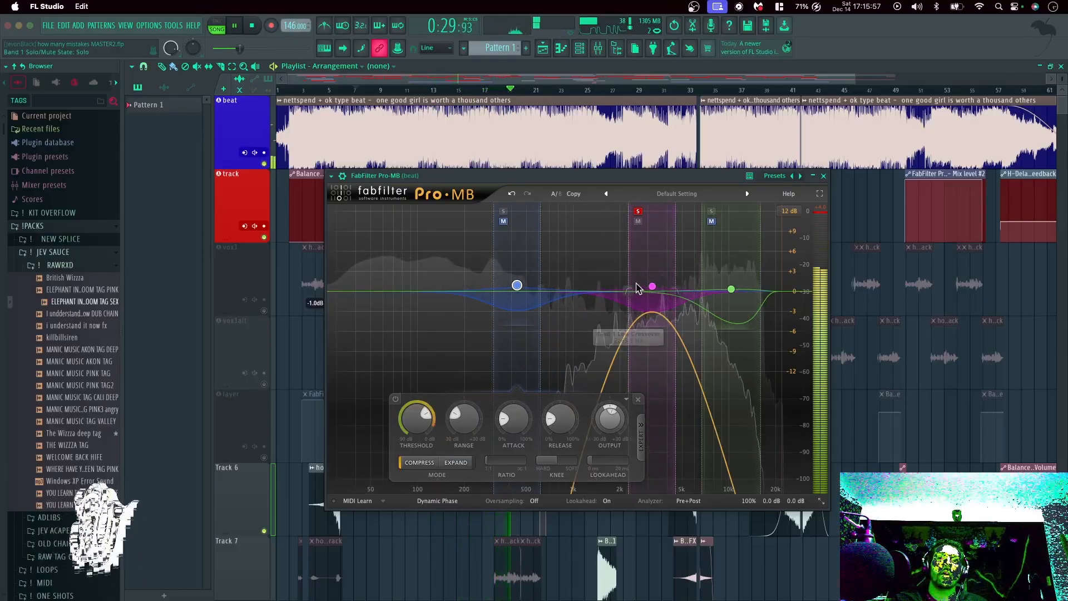
{"action": "left_click", "coordinate": [638, 212]}
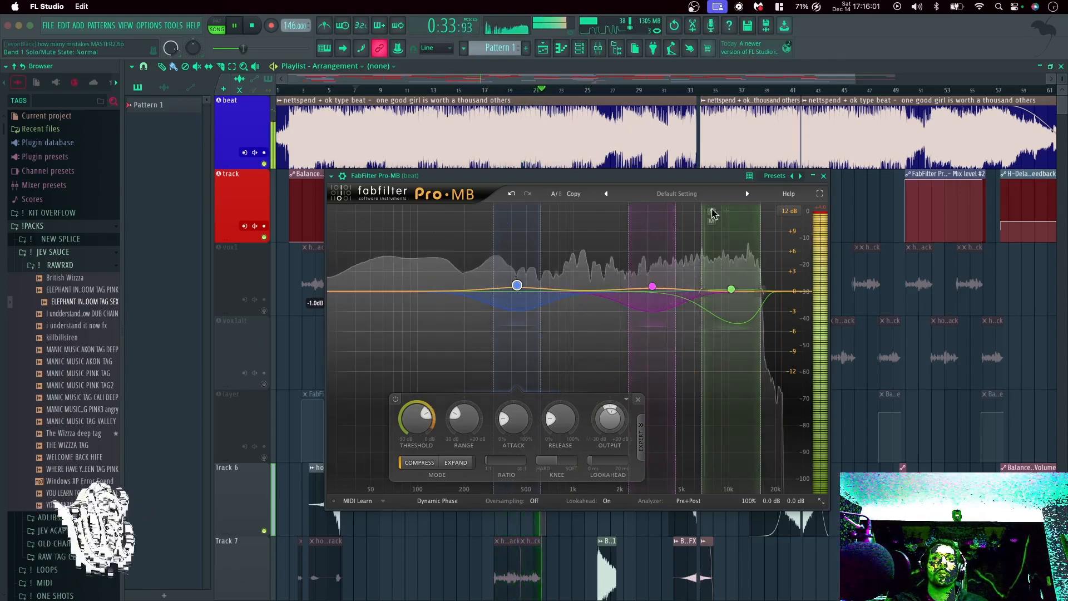
{"action": "left_click", "coordinate": [711, 211]}
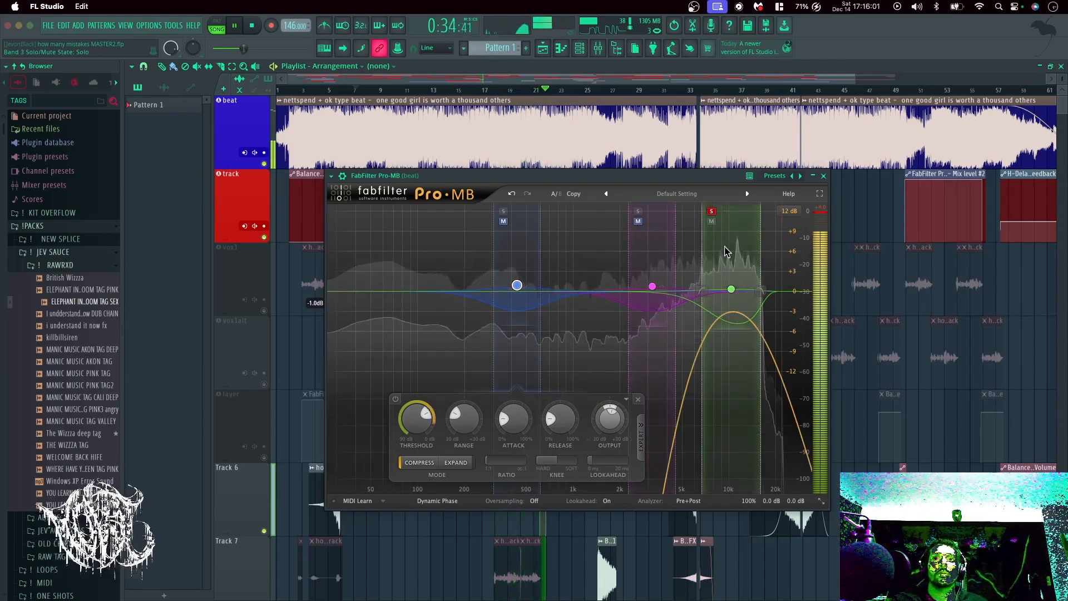
{"action": "left_click", "coordinate": [712, 211]}
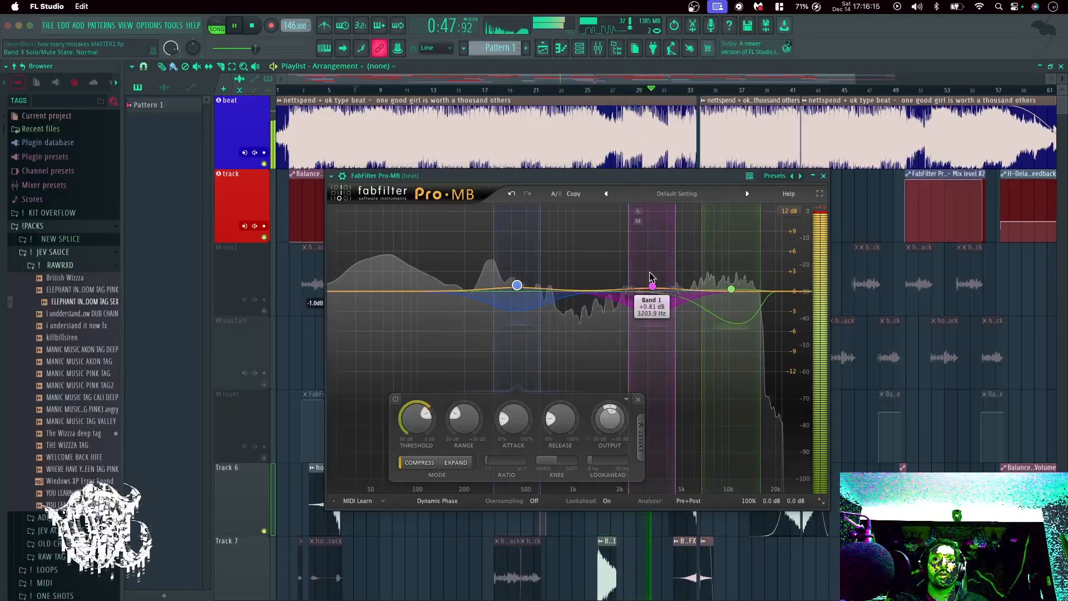
{"action": "key", "text": "space"}
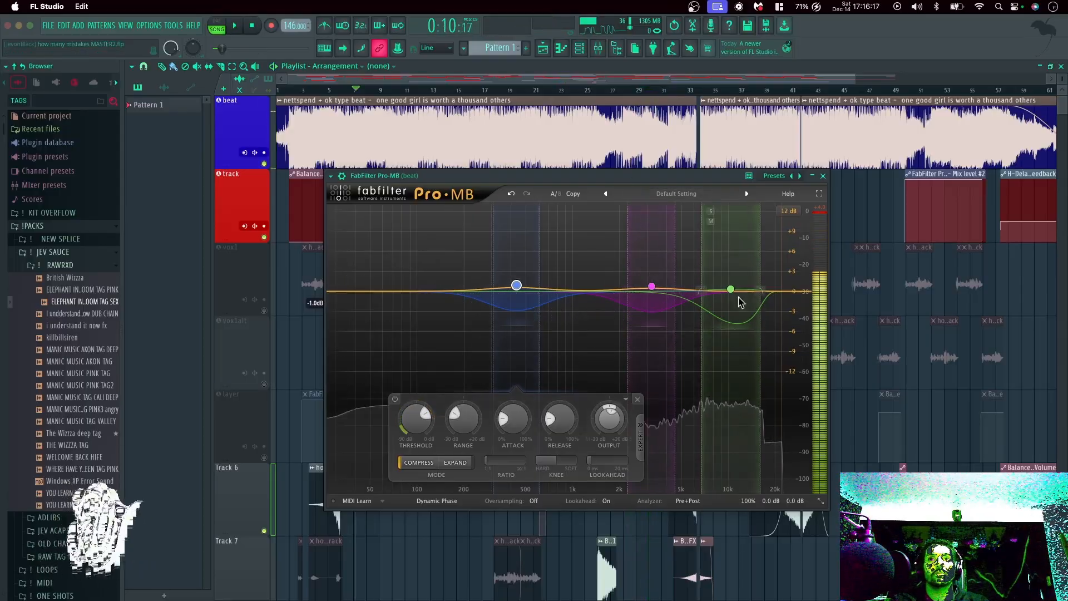
Try Expand mode on the middle band with a threshold of about -30 dB and a ratio of 7.91:1, auditioning the beat.
{"action": "mouse_move", "coordinate": [652, 289]}
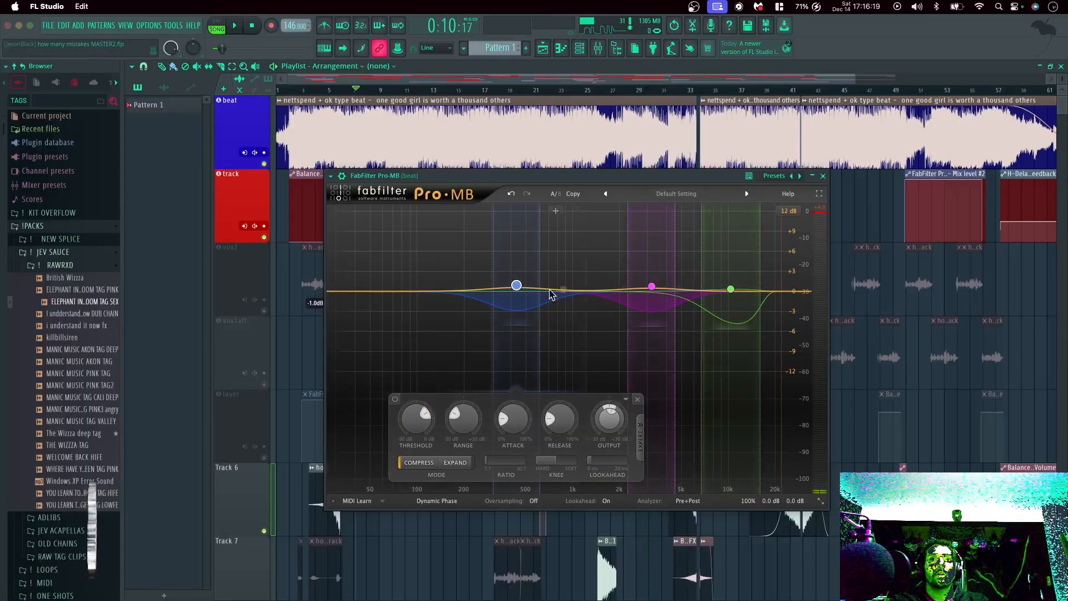
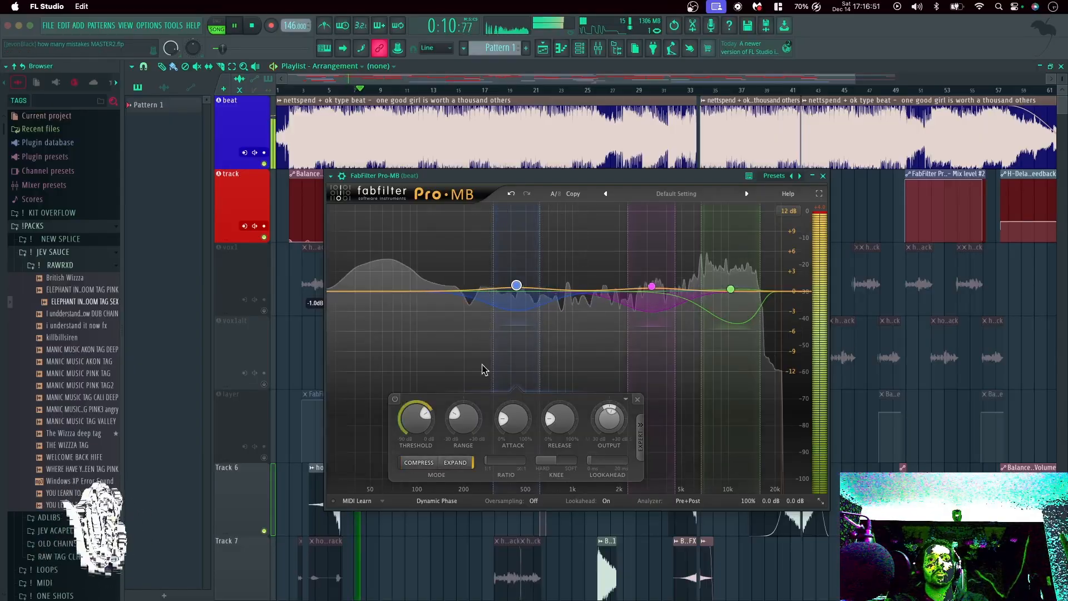
{"action": "key", "text": "space"}
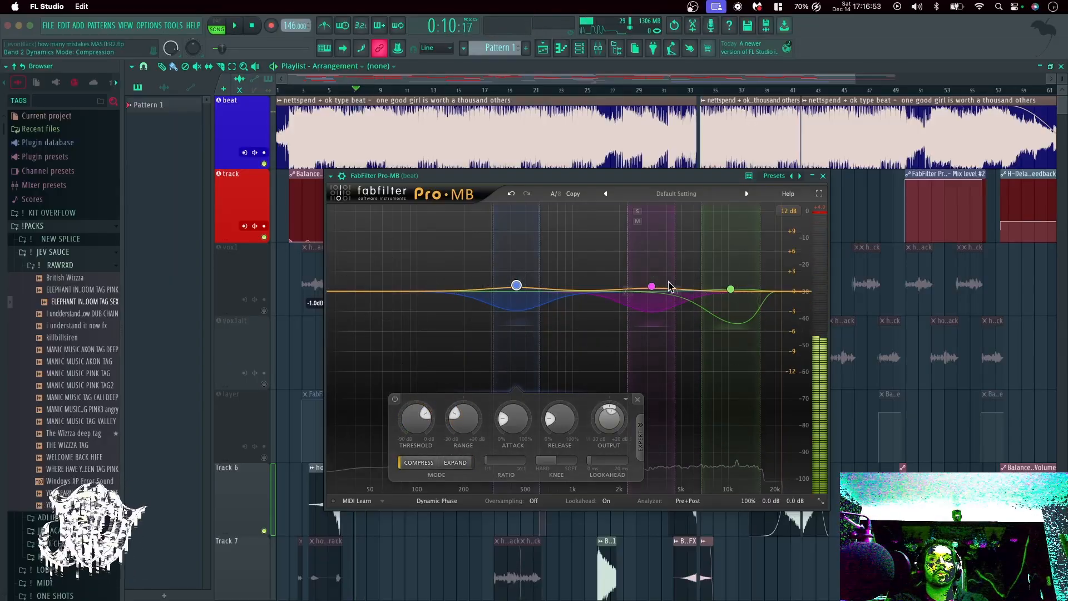
{"action": "left_click", "coordinate": [651, 286]}
{"action": "left_click", "coordinate": [592, 463]}
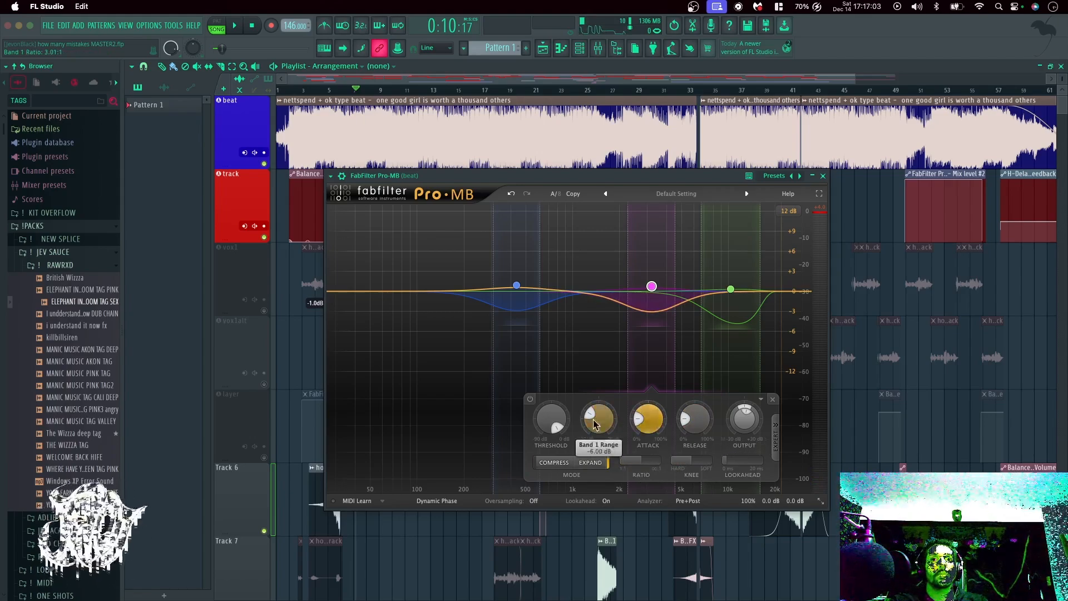
{"action": "key", "text": "space"}
{"action": "left_click_drag", "start_coordinate": [546, 437], "coordinate": [549, 495]}
{"action": "left_click_drag", "start_coordinate": [559, 422], "coordinate": [563, 482]}
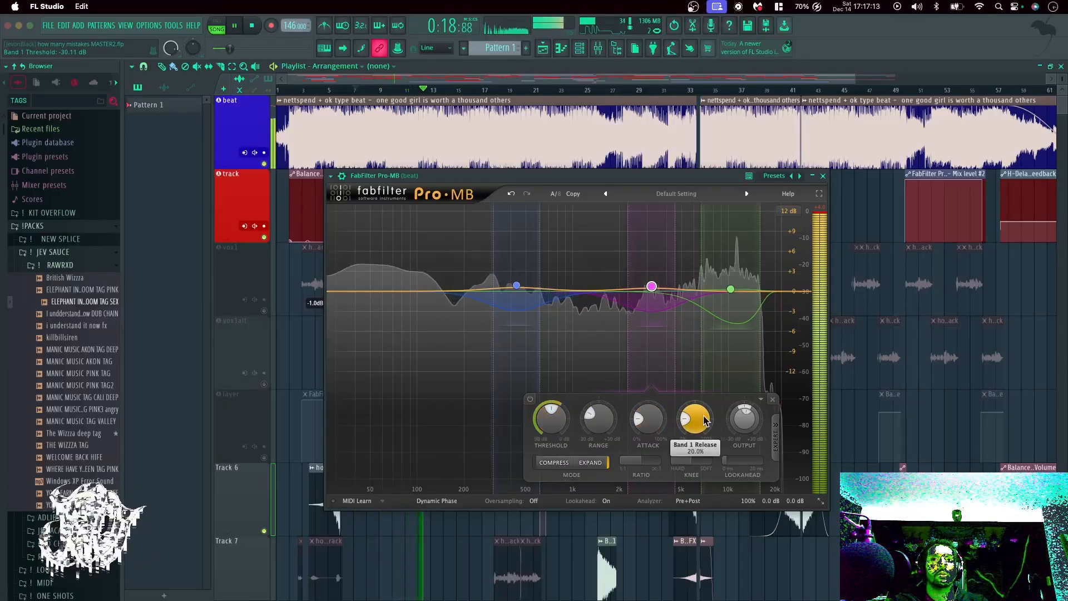
{"action": "key", "text": "space"}
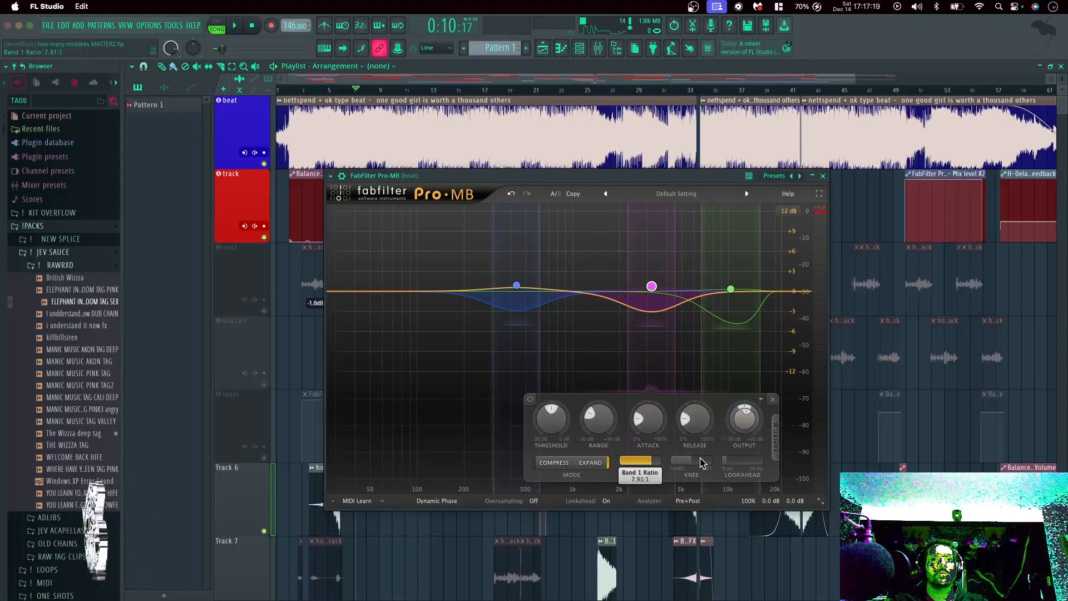
{"action": "key", "text": "space"}
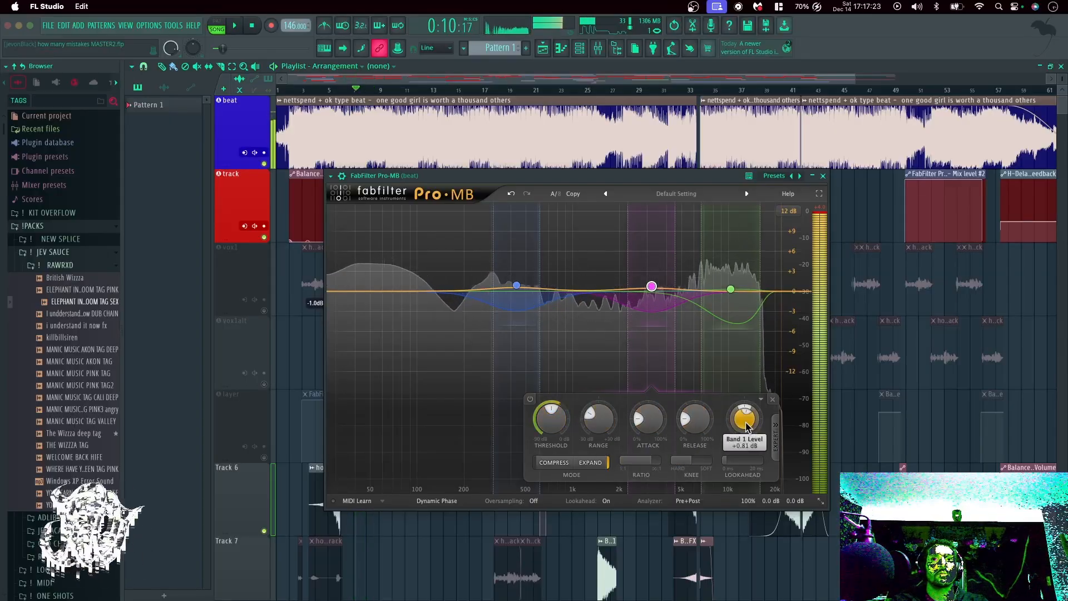
{"action": "key", "text": "space"}
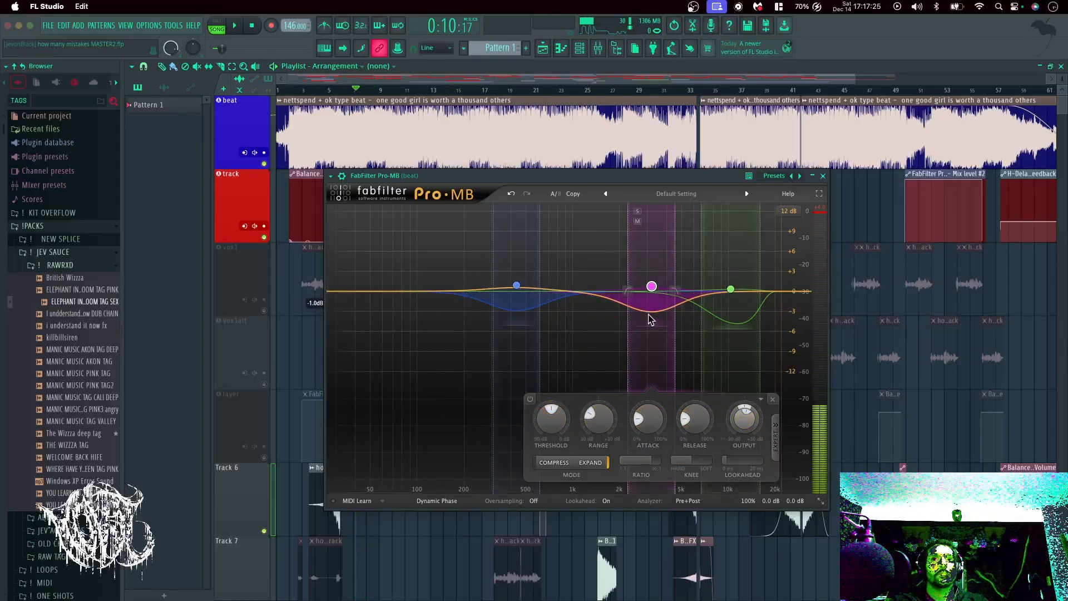
Try a middle band range of +3.68 dB and compare it with the previous negative range during playback.
{"action": "mouse_move", "coordinate": [655, 325]}
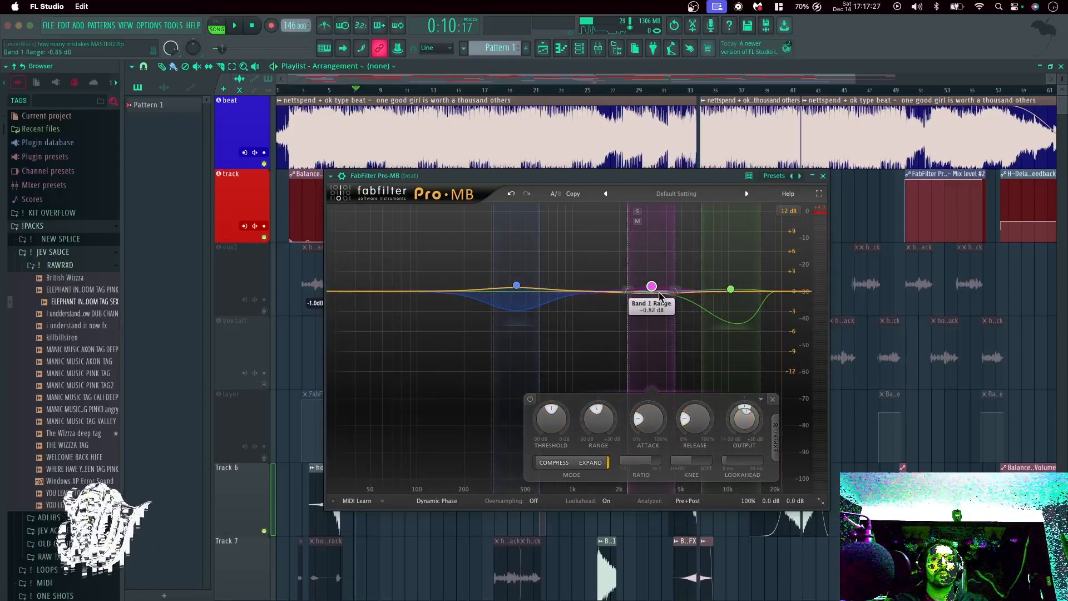
{"action": "left_click_drag", "start_coordinate": [660, 295], "coordinate": [663, 278]}
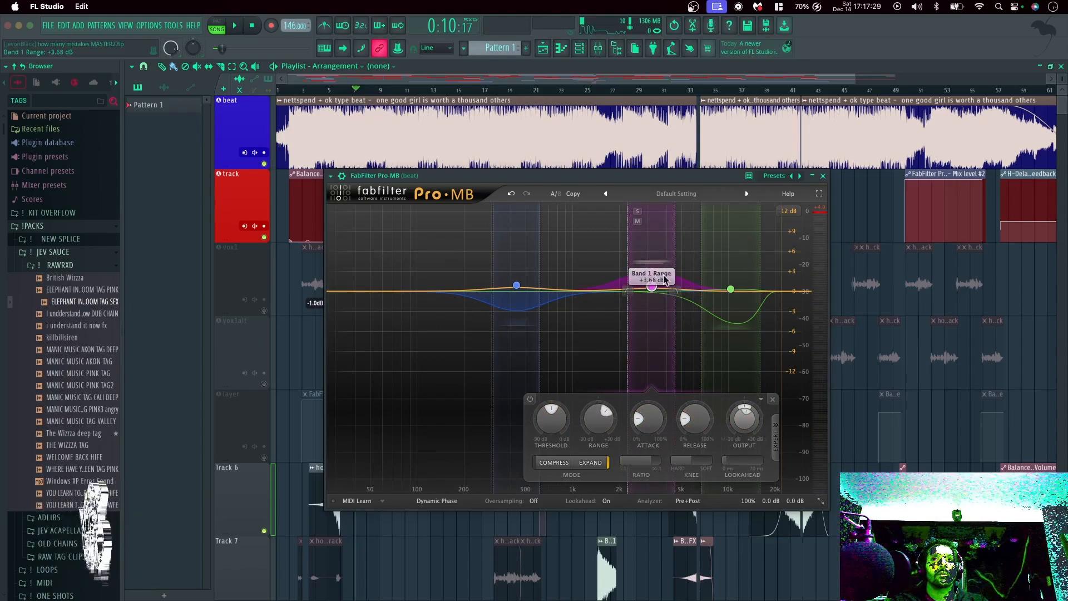
{"action": "key", "text": "space"}
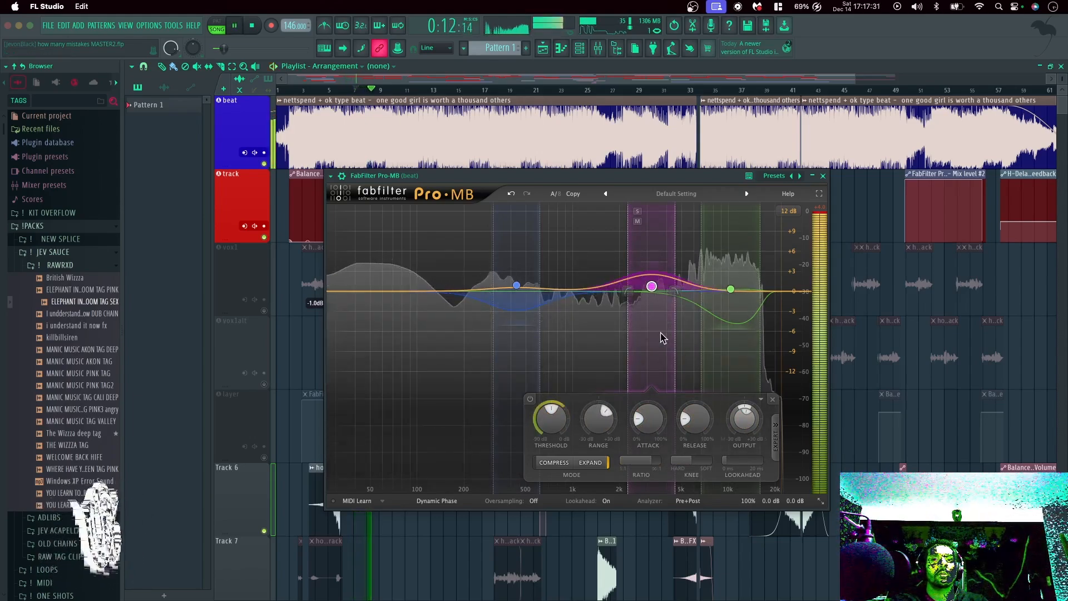
{"action": "mouse_move", "coordinate": [595, 421]}
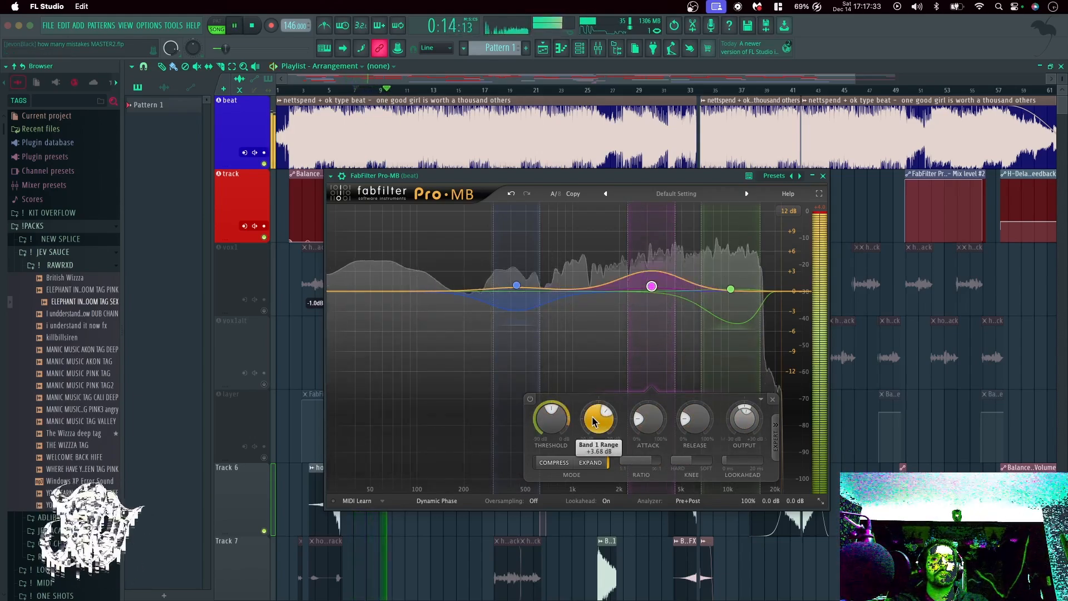
{"action": "key", "text": "space"}
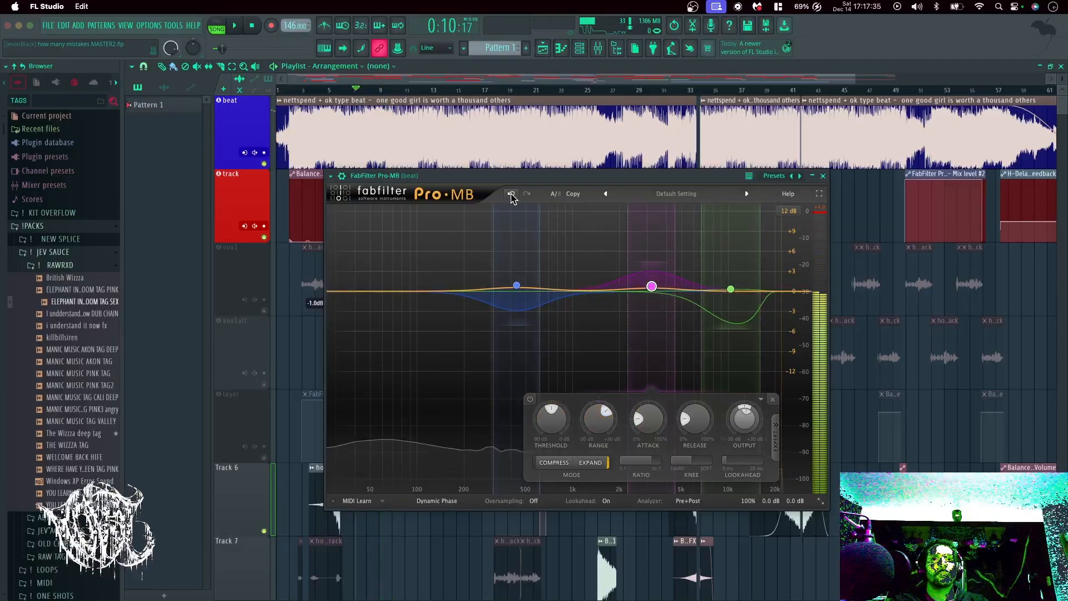
{"action": "key", "text": "space"}
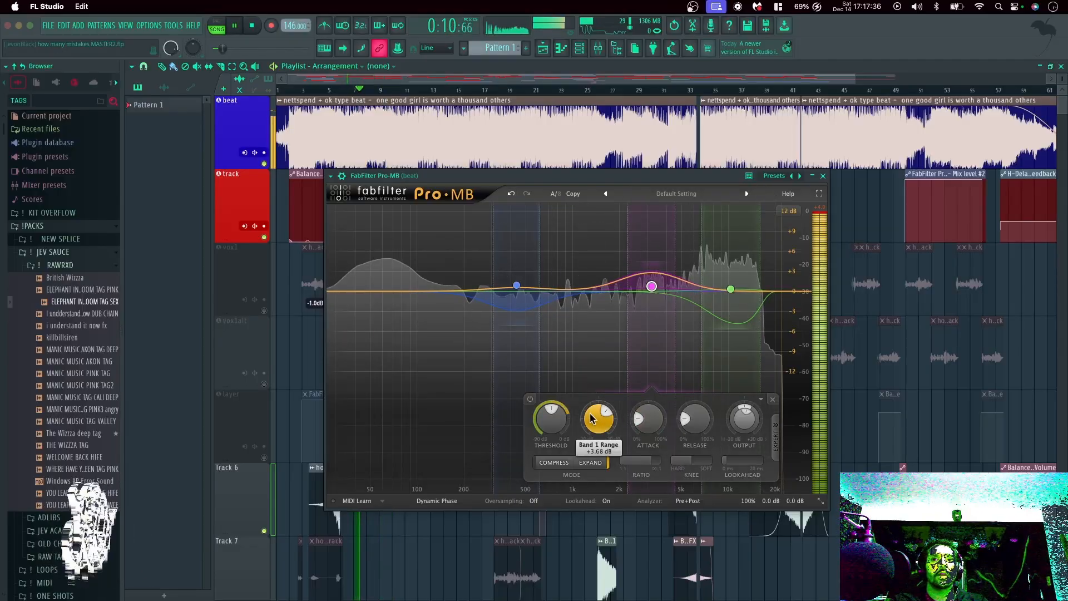
{"action": "left_click", "coordinate": [513, 194]}
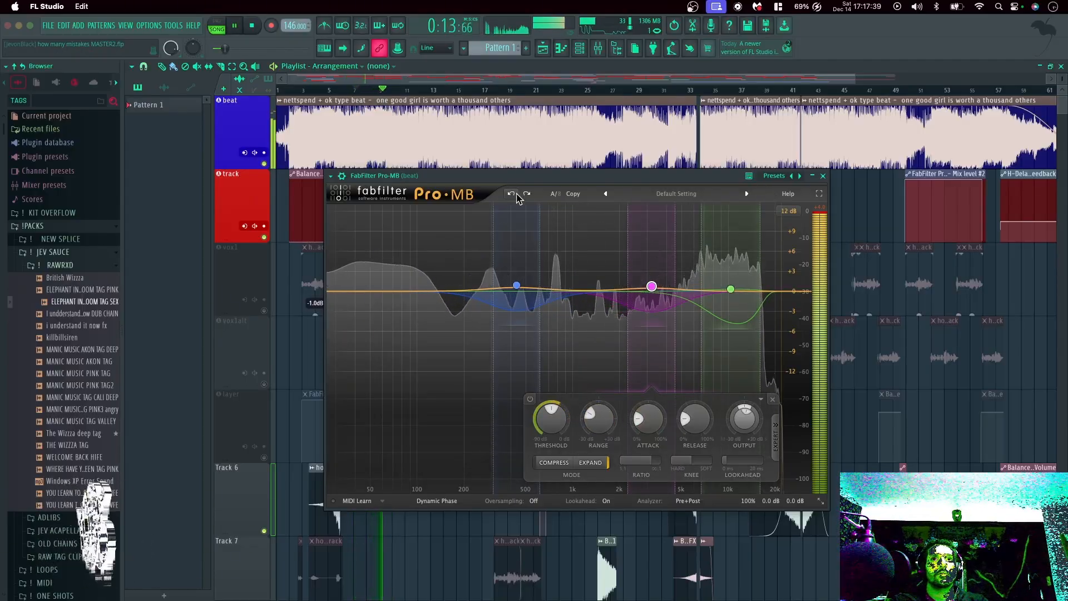
{"action": "left_click", "coordinate": [526, 194]}
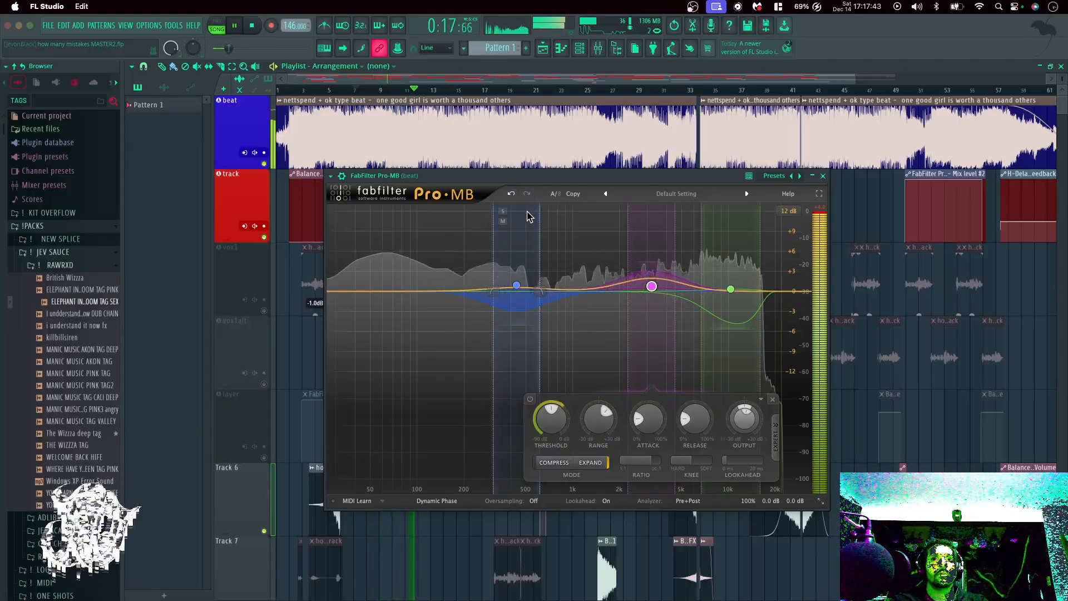
{"action": "key", "text": "space"}
Undo the middle band's range, ratio and threshold changes and return the band to Compress mode.
{"action": "left_click", "coordinate": [511, 194]}
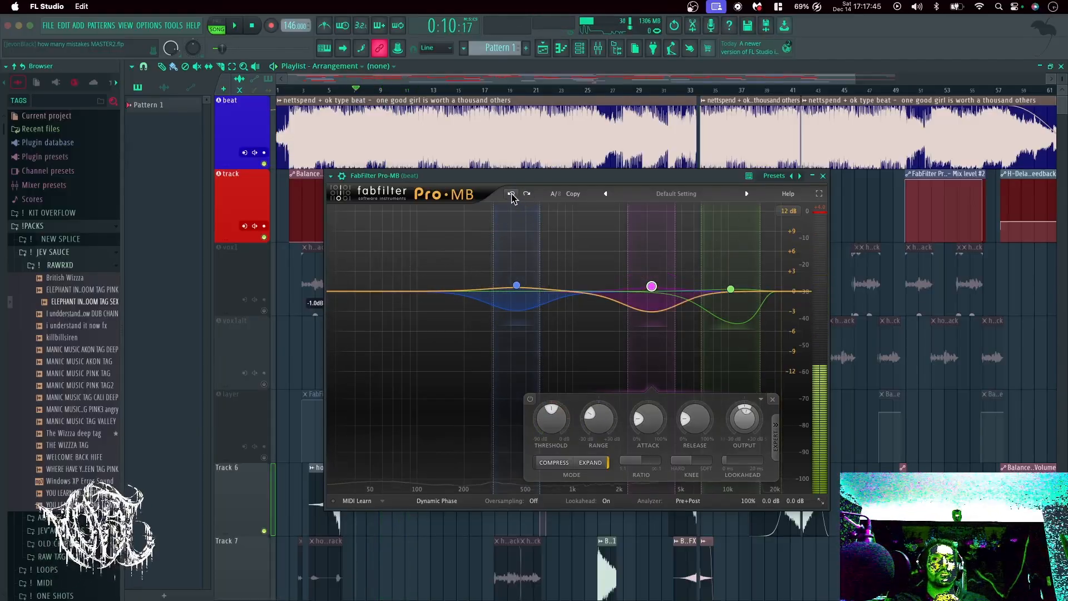
{"action": "left_click", "coordinate": [512, 194]}
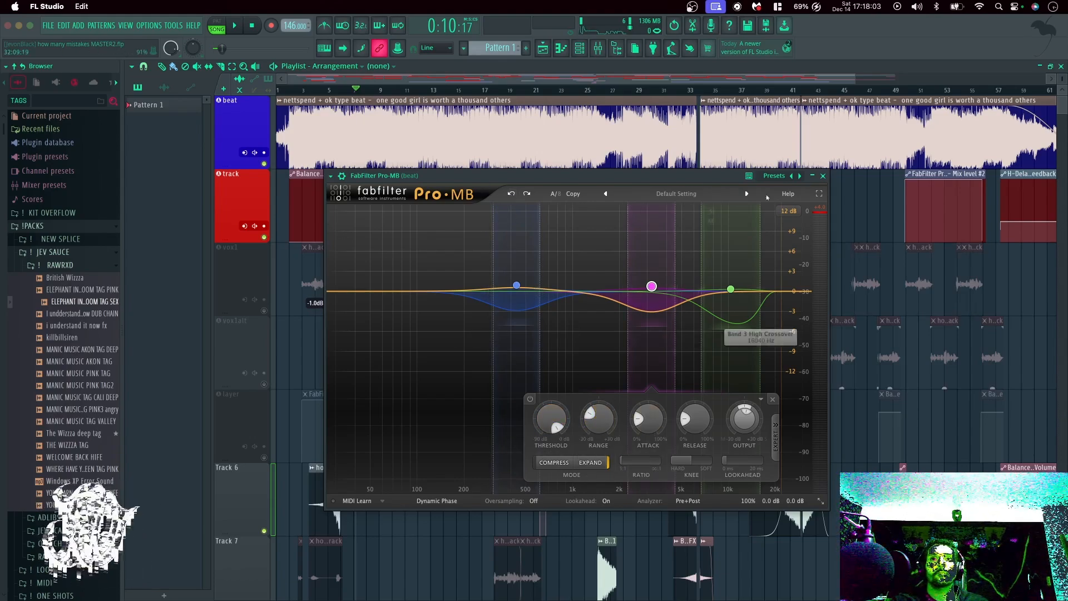
{"action": "left_click", "coordinate": [595, 462]}
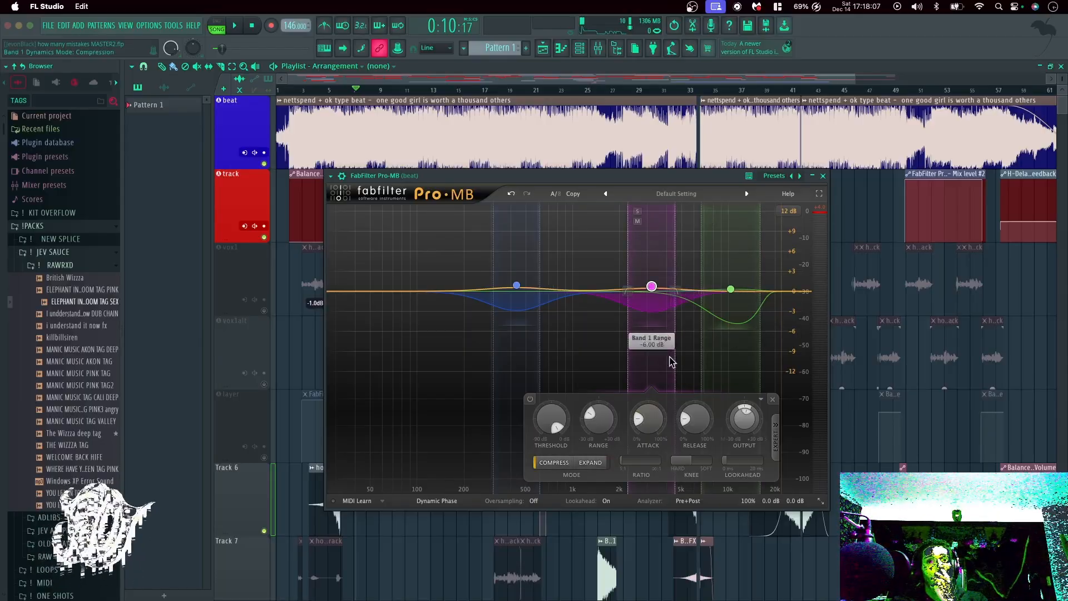
Close the Pro-MB window and re-enable the vocalmas mixer track, then return to the playlist.
{"action": "left_click", "coordinate": [822, 176]}
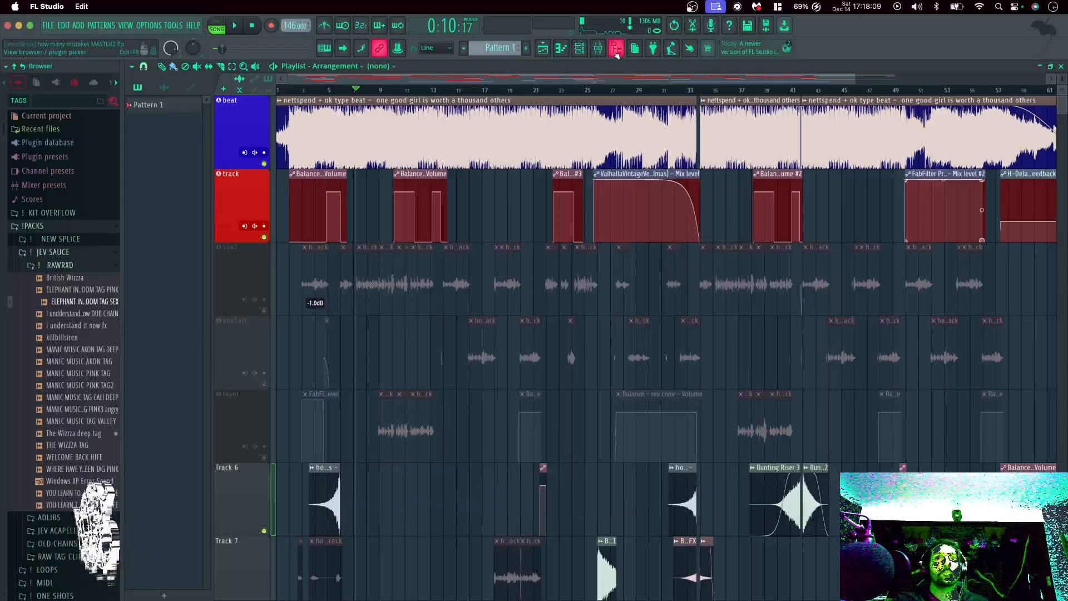
{"action": "left_click", "coordinate": [598, 48]}
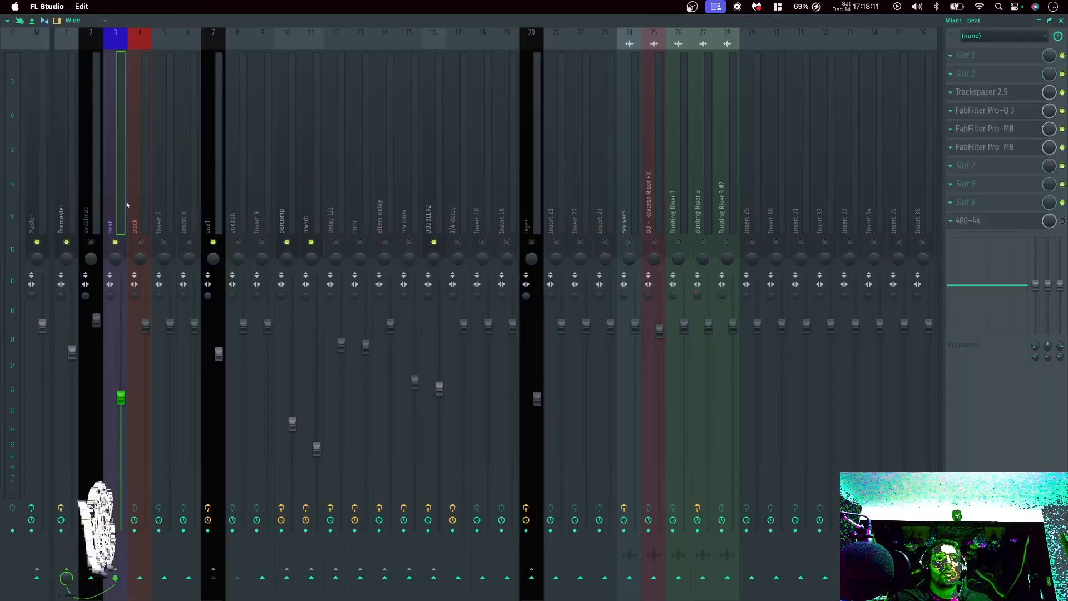
{"action": "left_click", "coordinate": [94, 212]}
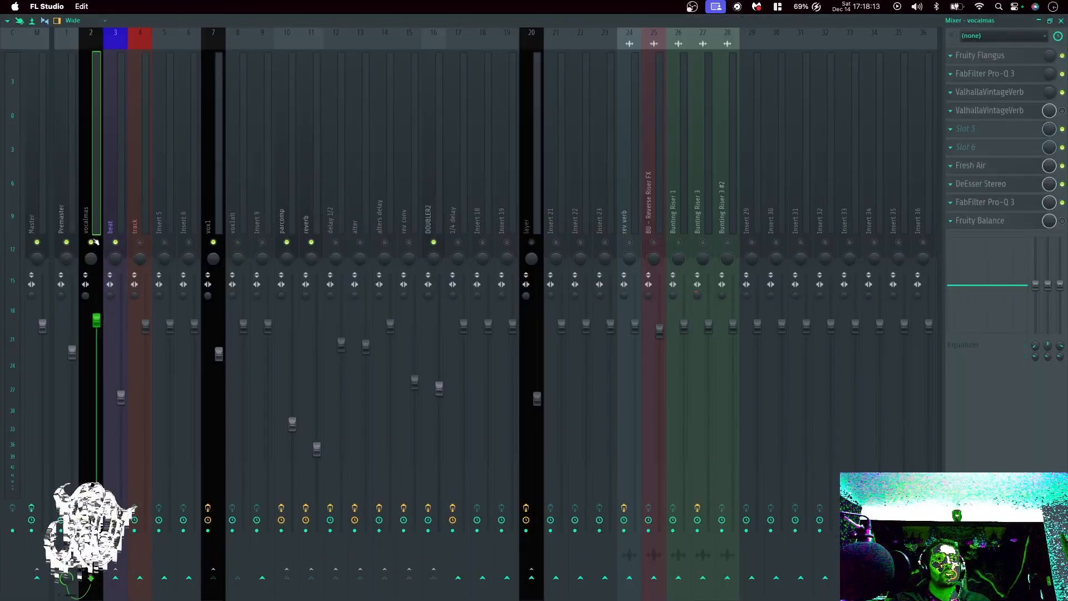
{"action": "left_click", "coordinate": [1060, 21]}
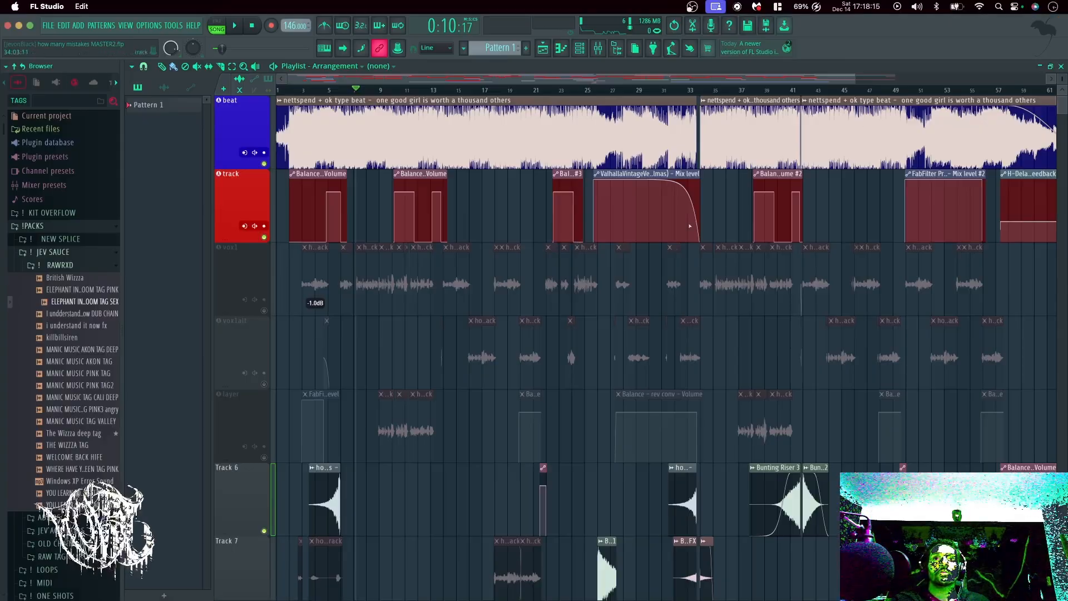
Unmute all remaining mixer tracks by soloing and unsoloing the alters delay track.
{"action": "scroll", "coordinate": [443, 309], "scroll_direction": "down", "scroll_amount": 2}
{"action": "scroll", "coordinate": [443, 310], "scroll_direction": "up", "scroll_amount": 2}
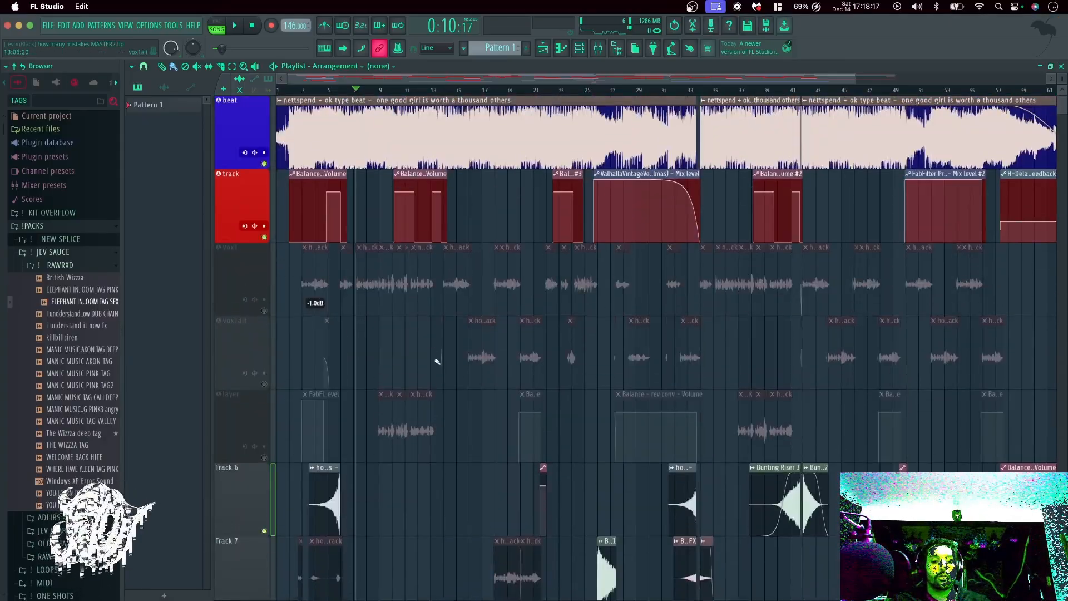
{"action": "scroll", "coordinate": [437, 361], "scroll_direction": "down", "scroll_amount": 2}
{"action": "scroll", "coordinate": [543, 264], "scroll_direction": "down", "scroll_amount": 1}
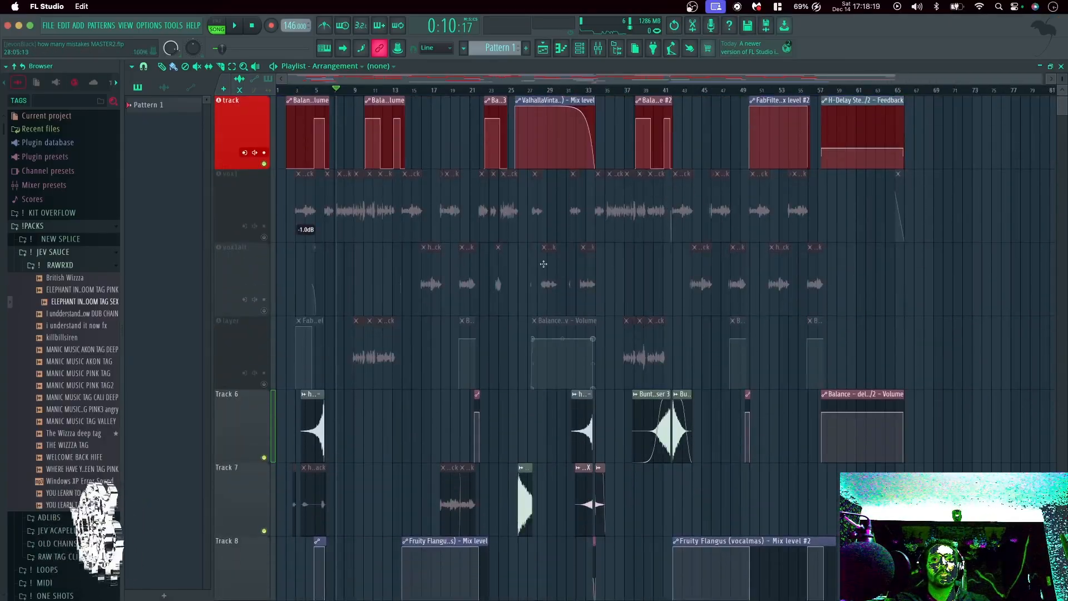
{"action": "scroll", "coordinate": [544, 264], "scroll_direction": "down", "scroll_amount": 1}
{"action": "scroll", "coordinate": [417, 441], "scroll_direction": "up", "scroll_amount": 2}
{"action": "left_click", "coordinate": [598, 48]}
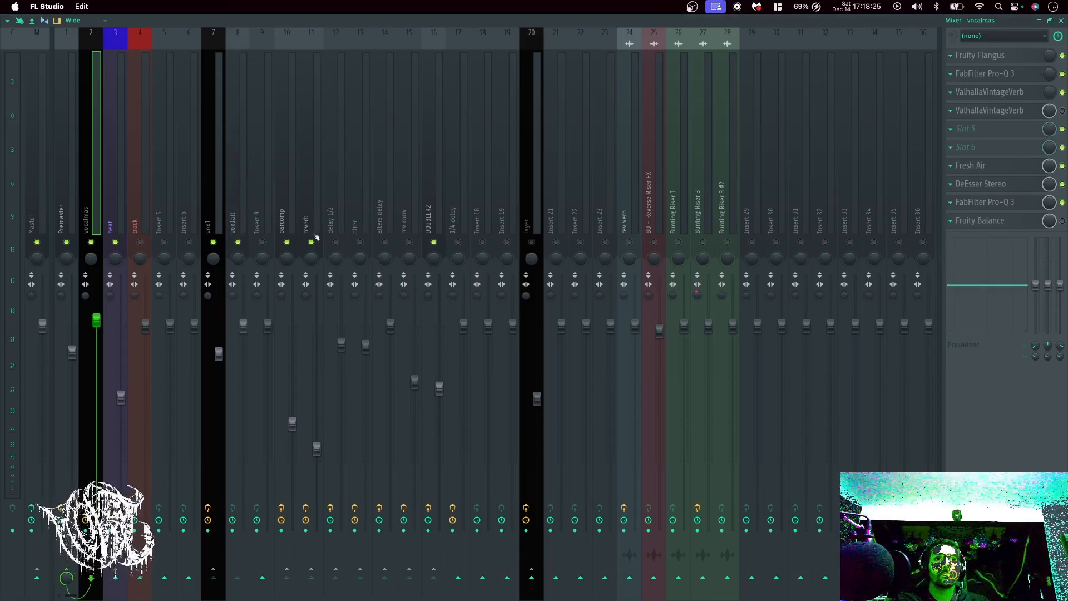
{"action": "left_click", "coordinate": [337, 242]}
{"action": "left_click", "coordinate": [384, 242]}
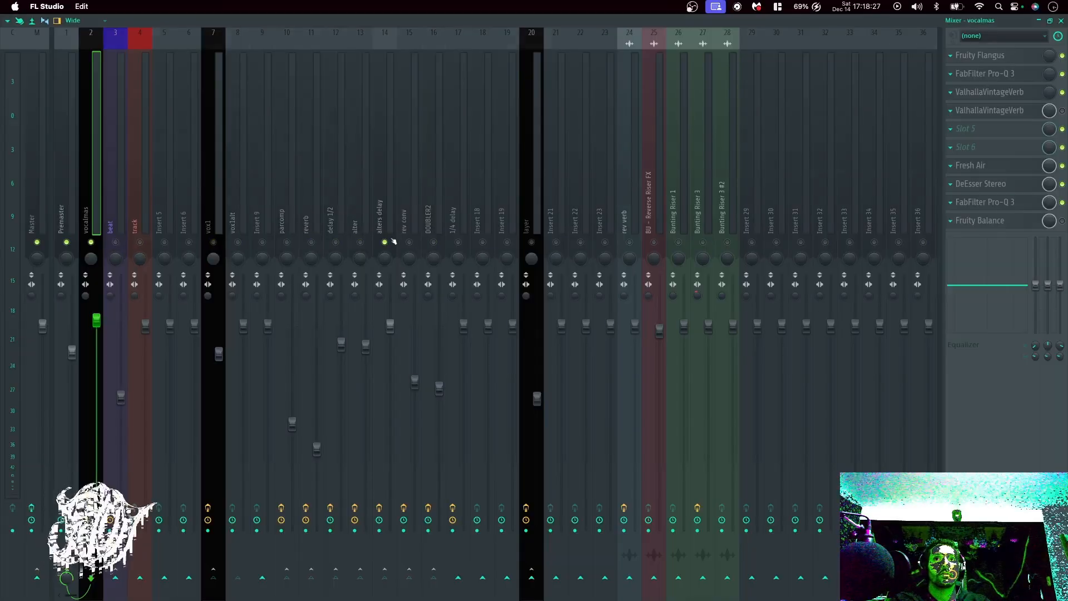
{"action": "left_click", "coordinate": [386, 242], "text": "ctrl"}
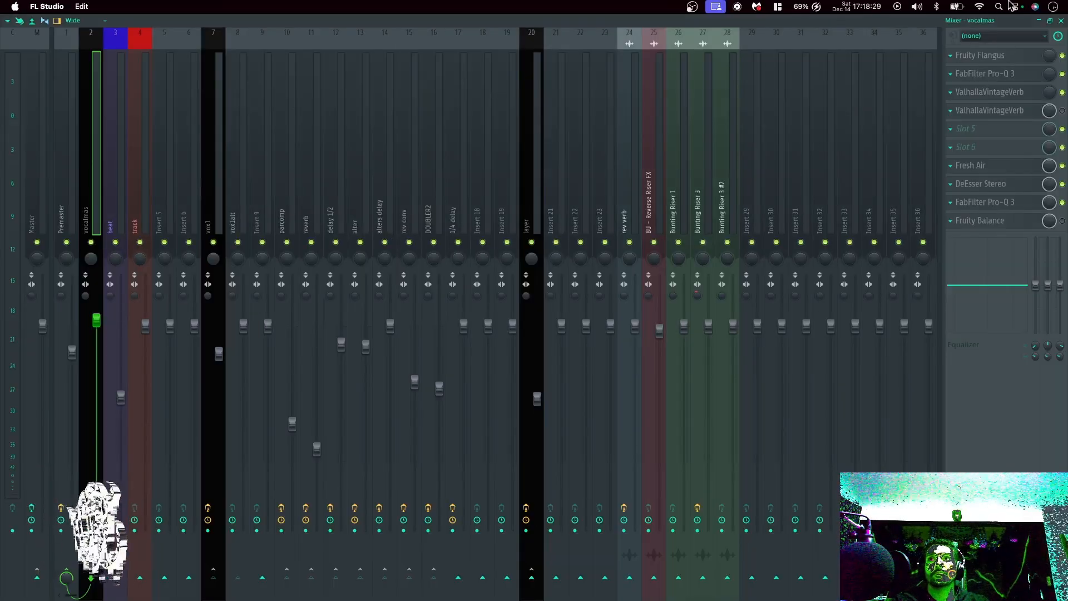
Look over the Premaster, vocalmas and beat tracks in the mixer and return to the playlist.
{"action": "left_click", "coordinate": [1061, 22]}
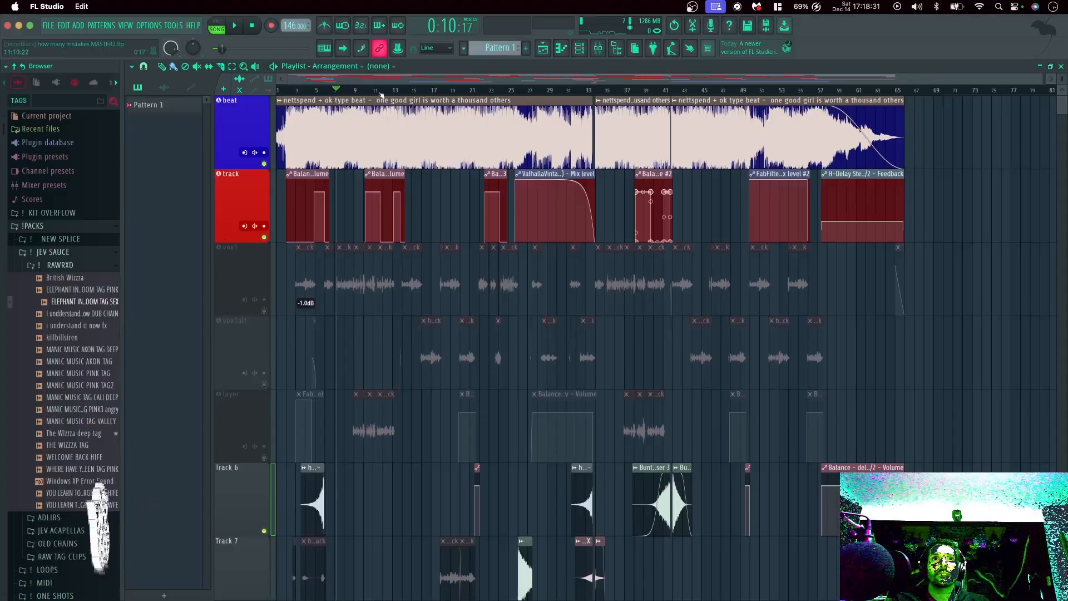
{"action": "left_click", "coordinate": [598, 49]}
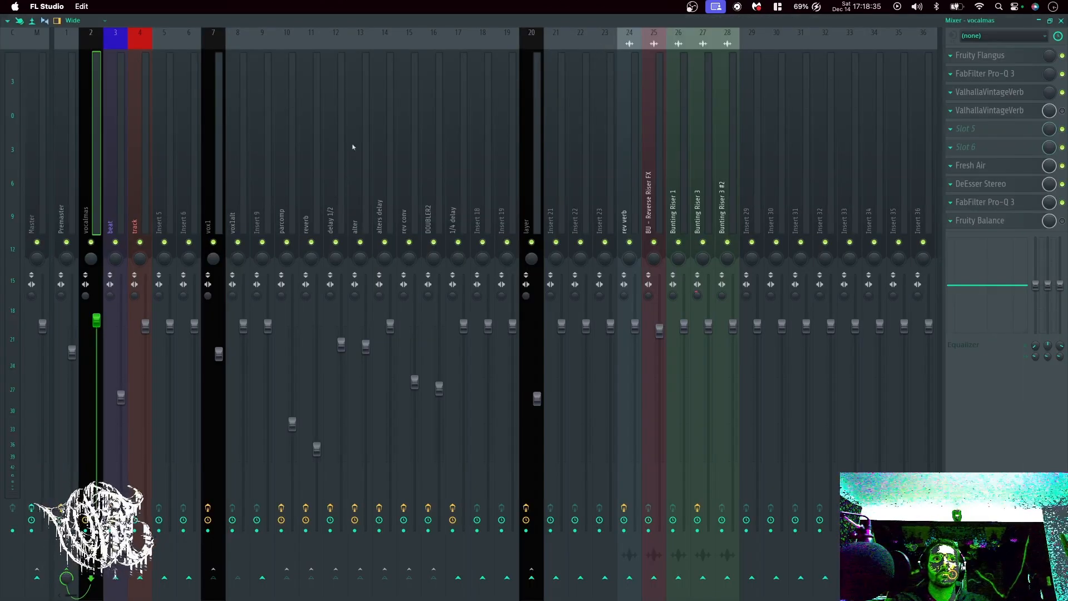
{"action": "left_click", "coordinate": [62, 197]}
{"action": "left_click", "coordinate": [102, 195]}
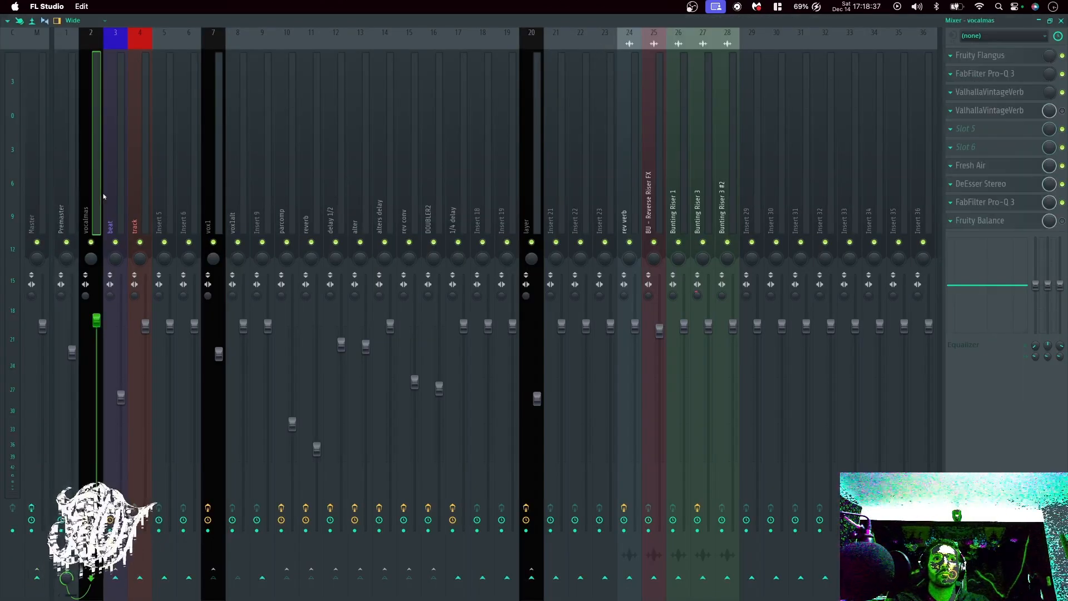
{"action": "left_click", "coordinate": [124, 192]}
{"action": "left_click", "coordinate": [1061, 21]}
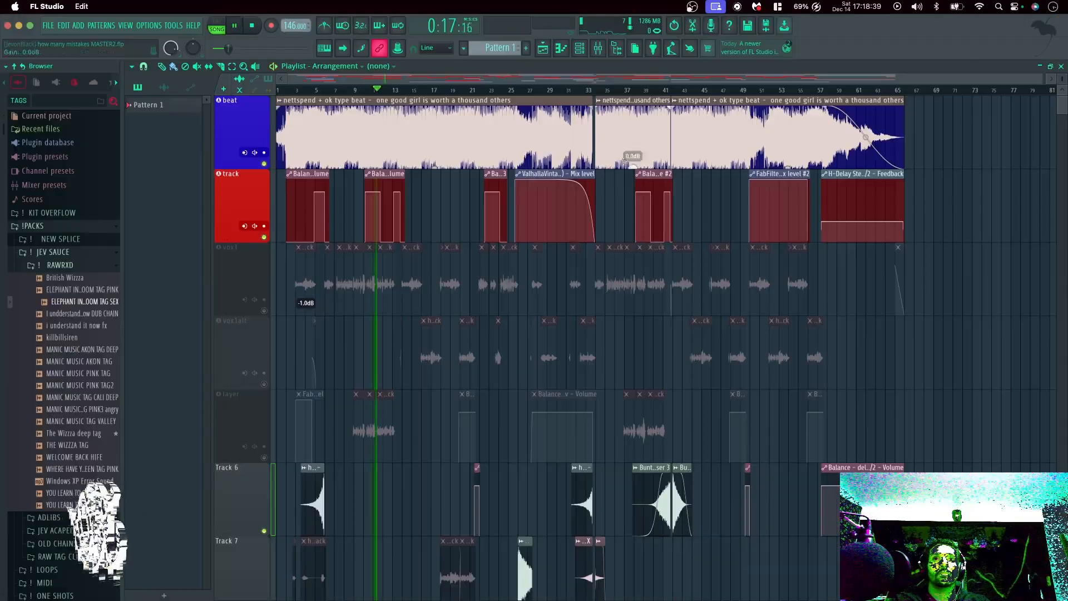
Unmute the vox1, vox1alt and layer tracks in the playlist.
{"action": "left_click", "coordinate": [265, 311]}
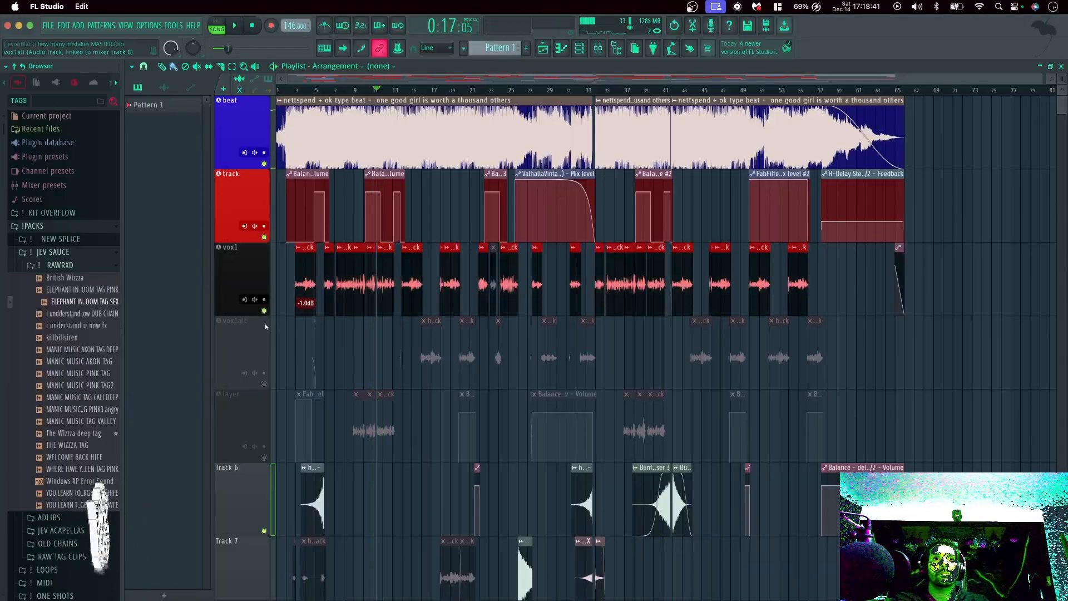
{"action": "left_click", "coordinate": [264, 384]}
{"action": "left_click", "coordinate": [264, 457]}
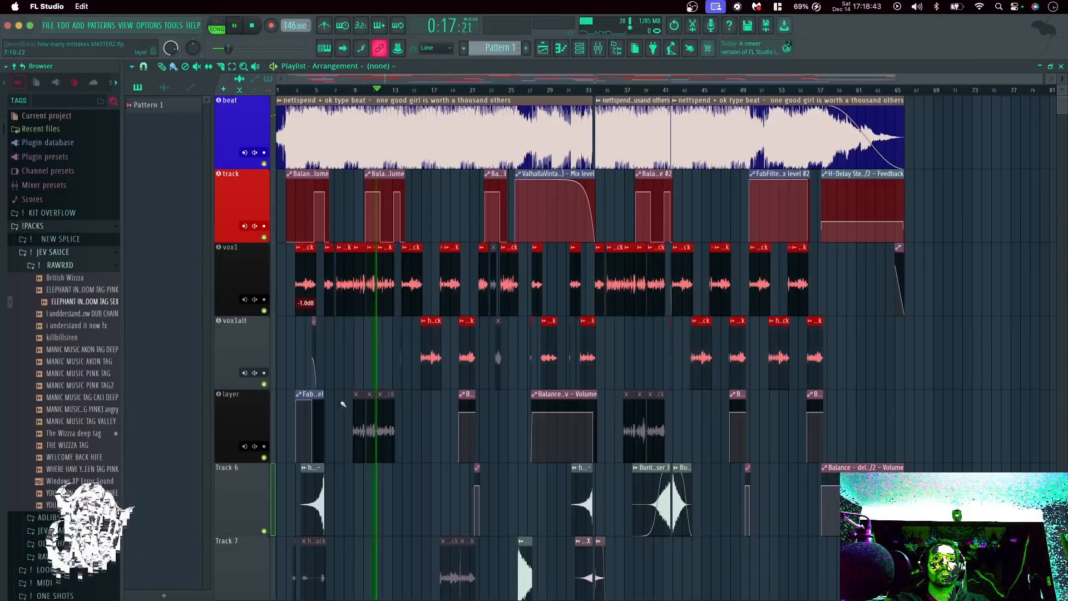
Stop playback and place the playhead just before the delay volume automation clip that starts at bar 10.
{"action": "scroll", "coordinate": [567, 73], "scroll_direction": "up", "scroll_amount": 2}
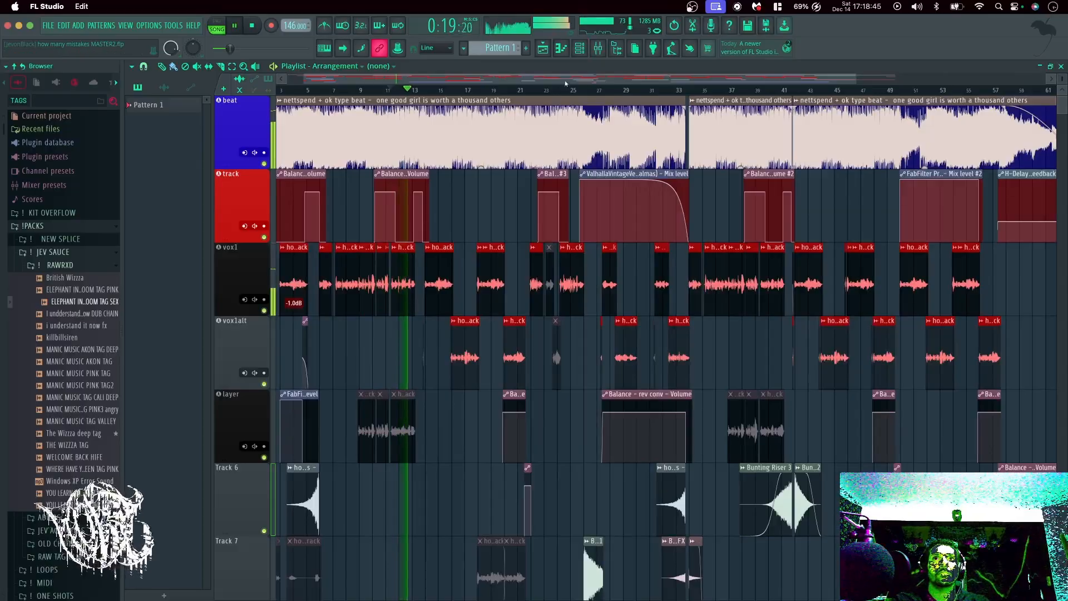
{"action": "scroll", "coordinate": [567, 73], "scroll_direction": "up", "scroll_amount": 1}
{"action": "scroll", "coordinate": [399, 314], "scroll_direction": "up", "scroll_amount": 1}
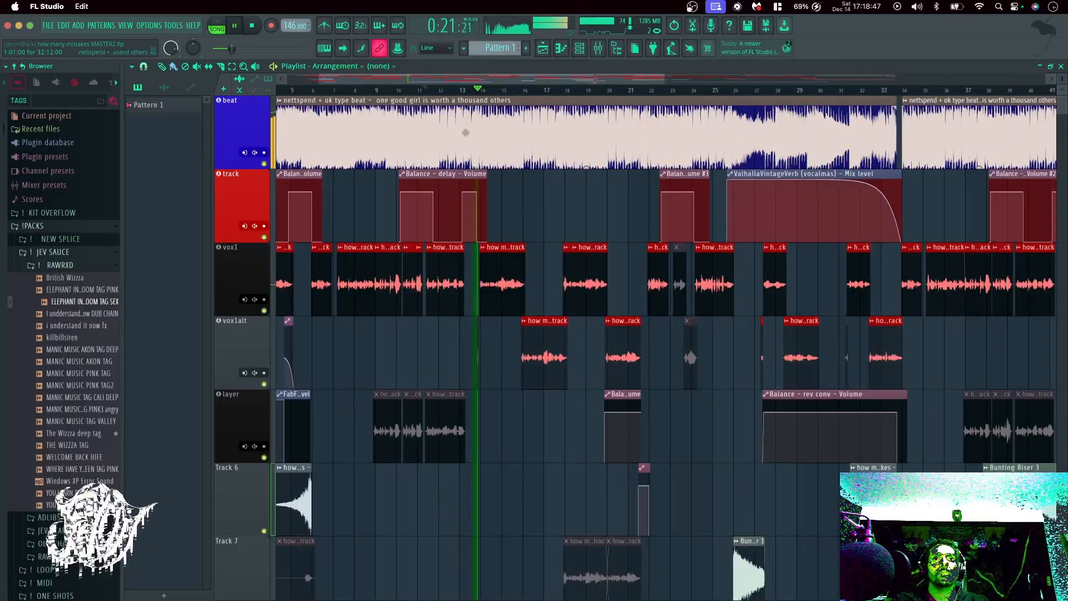
{"action": "left_click", "coordinate": [426, 91]}
{"action": "key", "text": "space"}
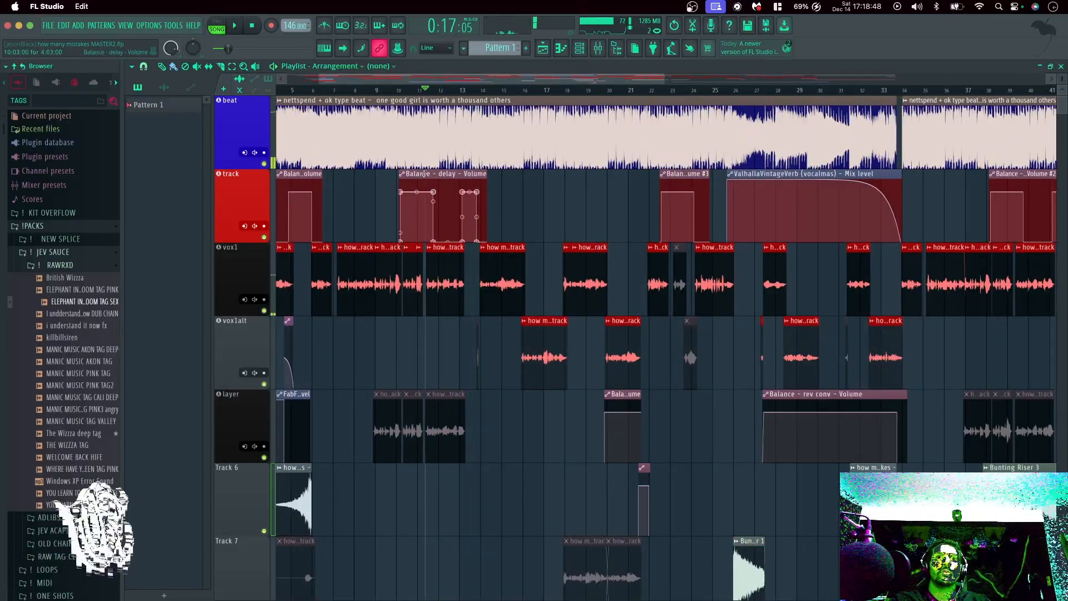
{"action": "left_click", "coordinate": [395, 91]}
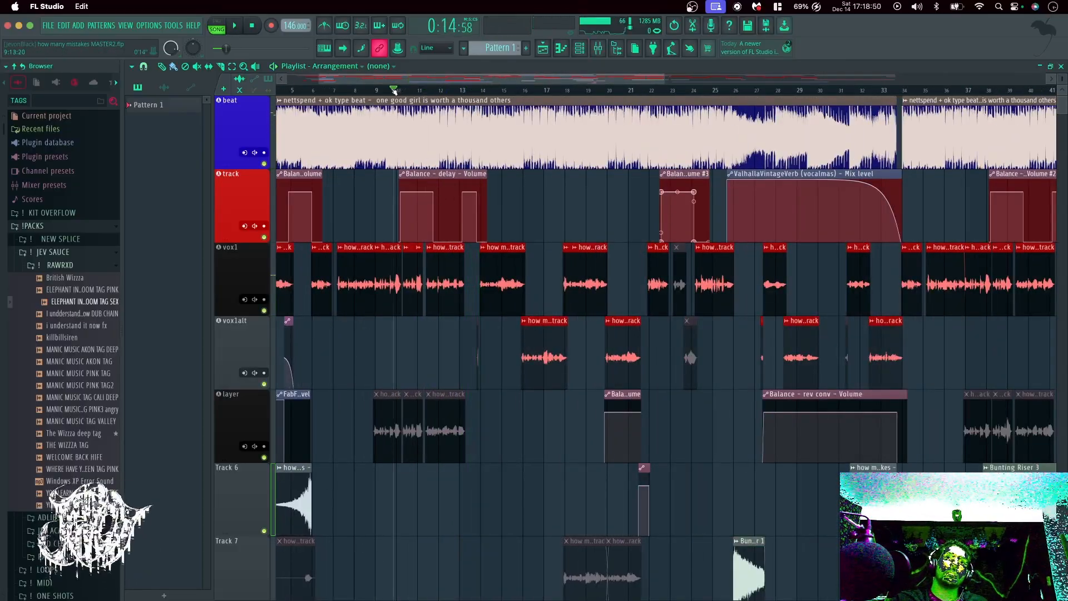
View the effect chain of the delay 1/2 mixer track and return to the playlist.
{"action": "left_click", "coordinate": [598, 51]}
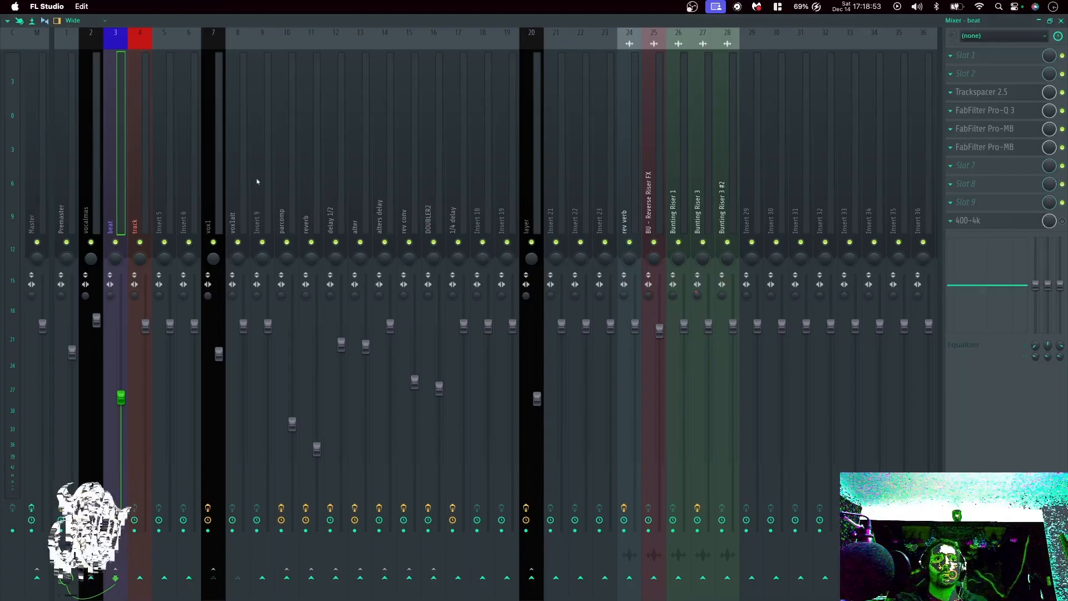
{"action": "left_click", "coordinate": [335, 189]}
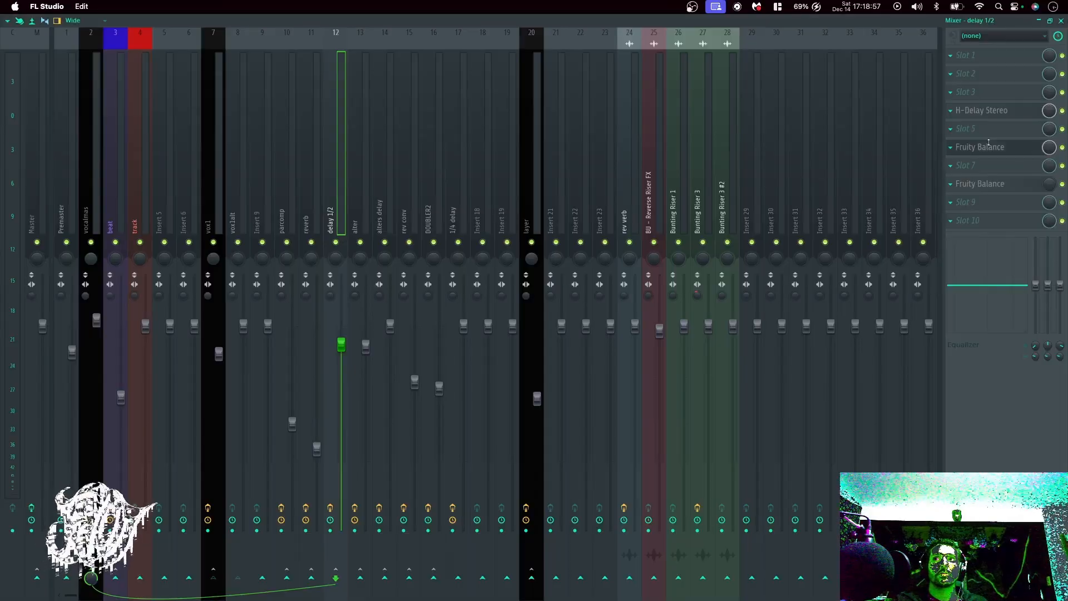
{"action": "key", "text": "F9"}
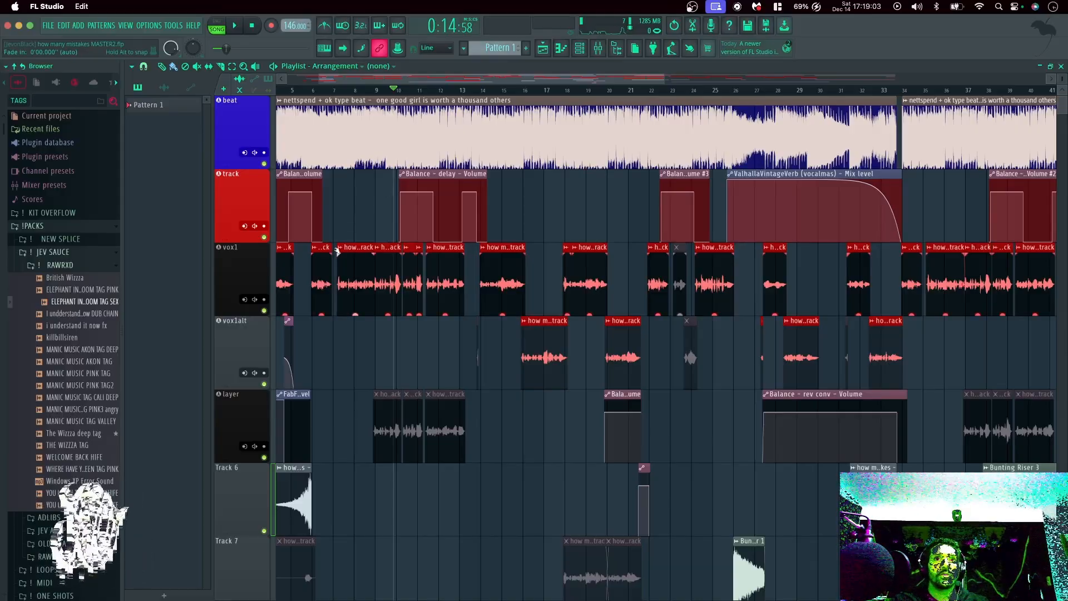
Play the vocals through the delay volume automation at bars 10 to 14 and survey the neighbouring automation clips.
{"action": "scroll", "coordinate": [332, 253], "scroll_direction": "up", "scroll_amount": 3}
{"action": "key", "text": "space"}
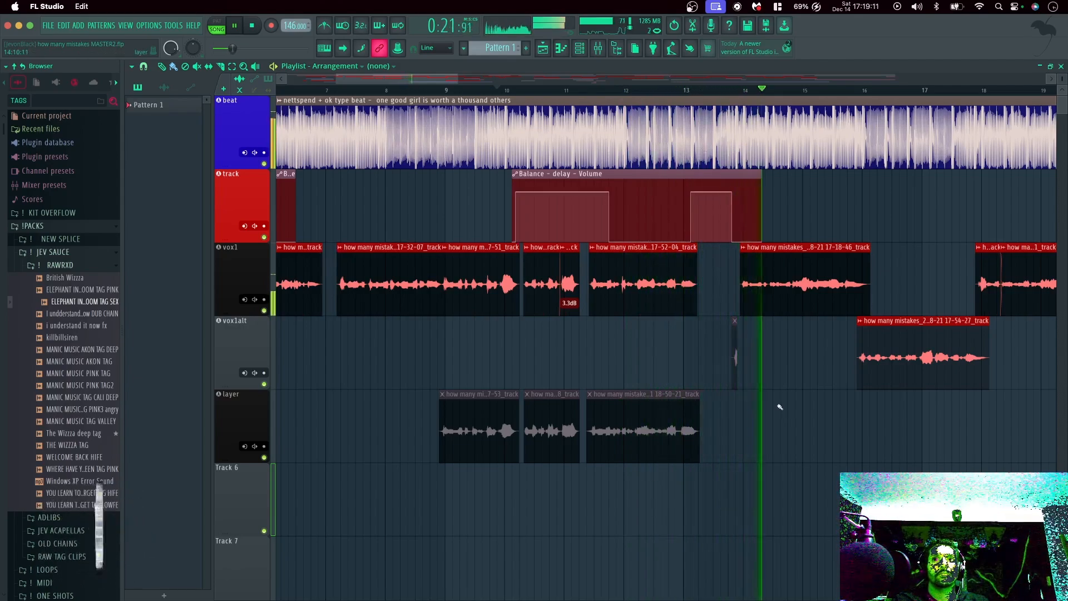
{"action": "key", "text": "space"}
{"action": "scroll", "coordinate": [708, 370], "scroll_direction": "down", "scroll_amount": 3}
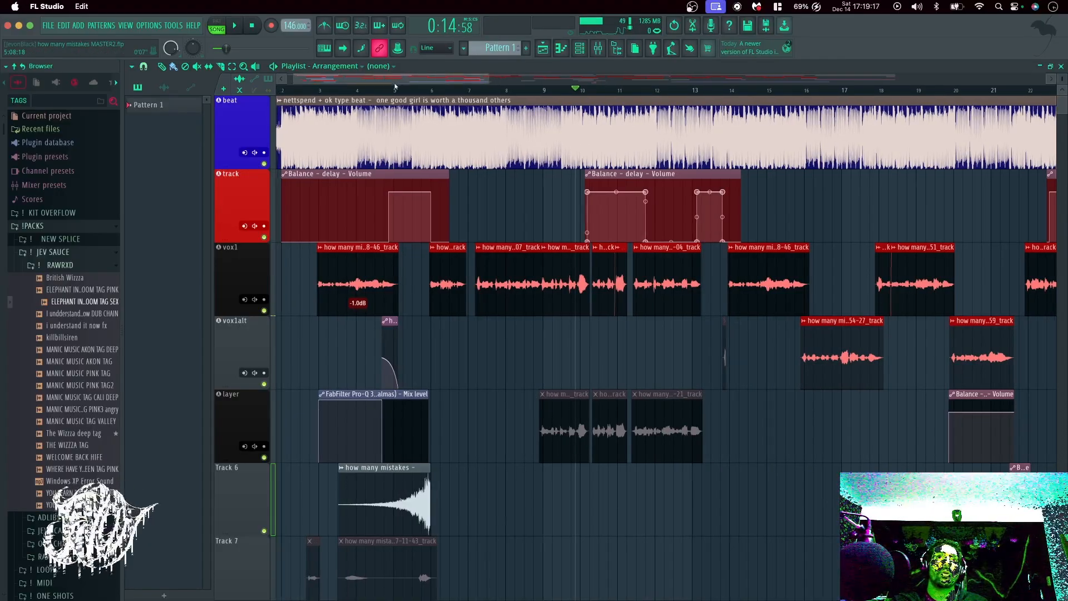
{"action": "scroll", "coordinate": [352, 88], "scroll_direction": "left", "scroll_amount": 1}
{"action": "scroll", "coordinate": [352, 88], "scroll_direction": "right", "scroll_amount": 3}
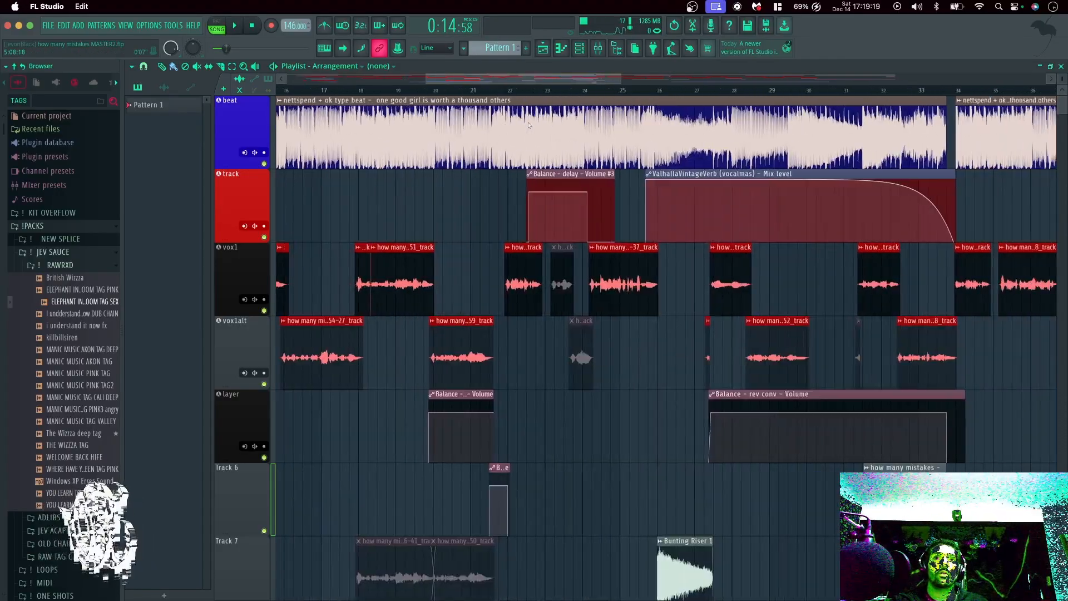
{"action": "scroll", "coordinate": [380, 138], "scroll_direction": "left", "scroll_amount": 1}
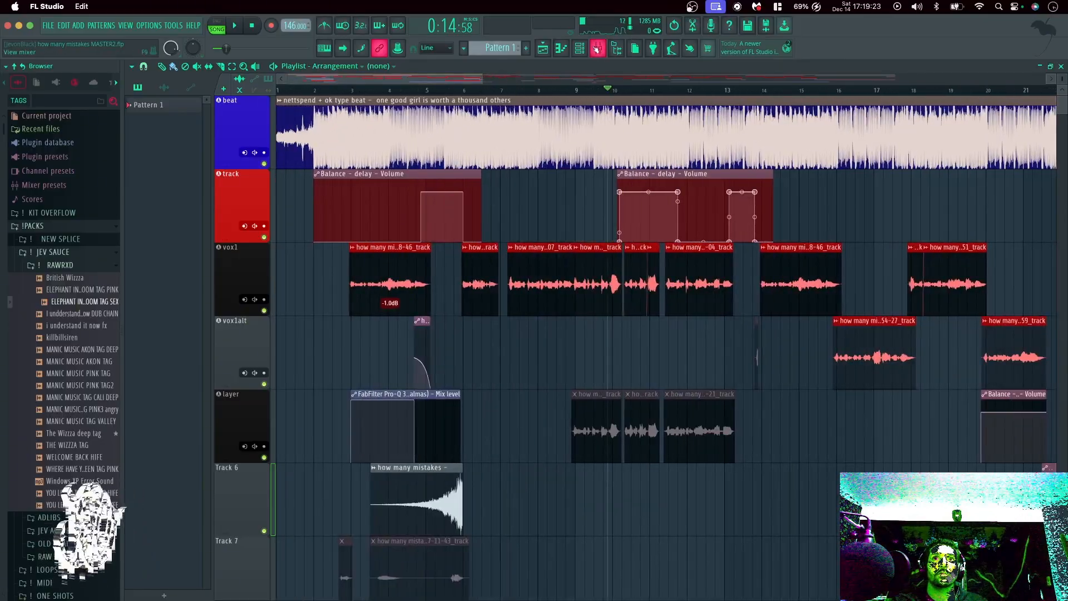
Show the automation options for the Fruity Balance volume on the delay 1/2 track and close the plugin window.
{"action": "left_click", "coordinate": [597, 50]}
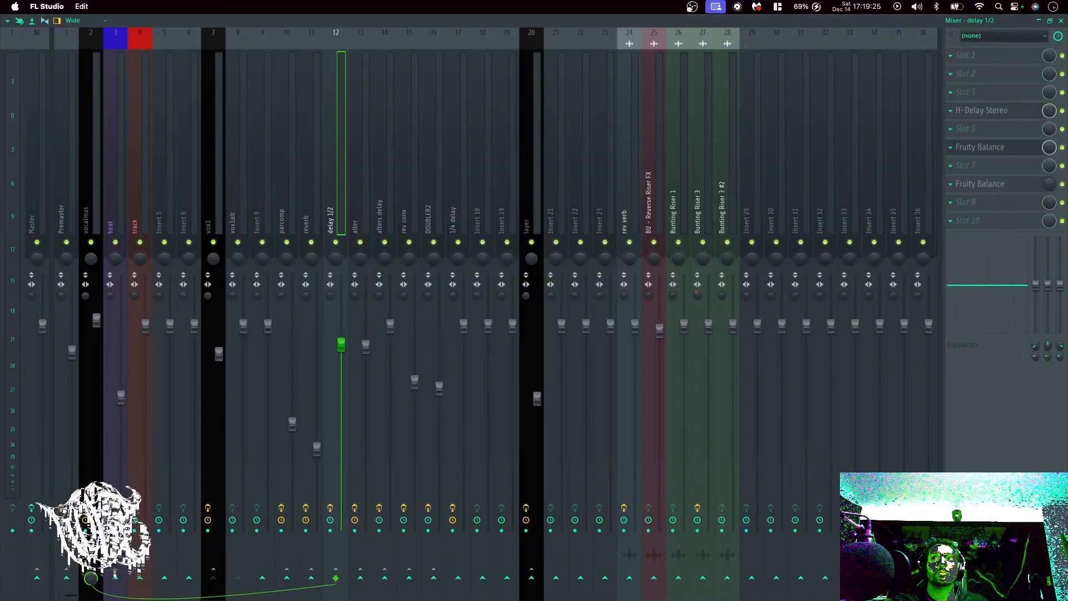
{"action": "left_click", "coordinate": [1061, 21]}
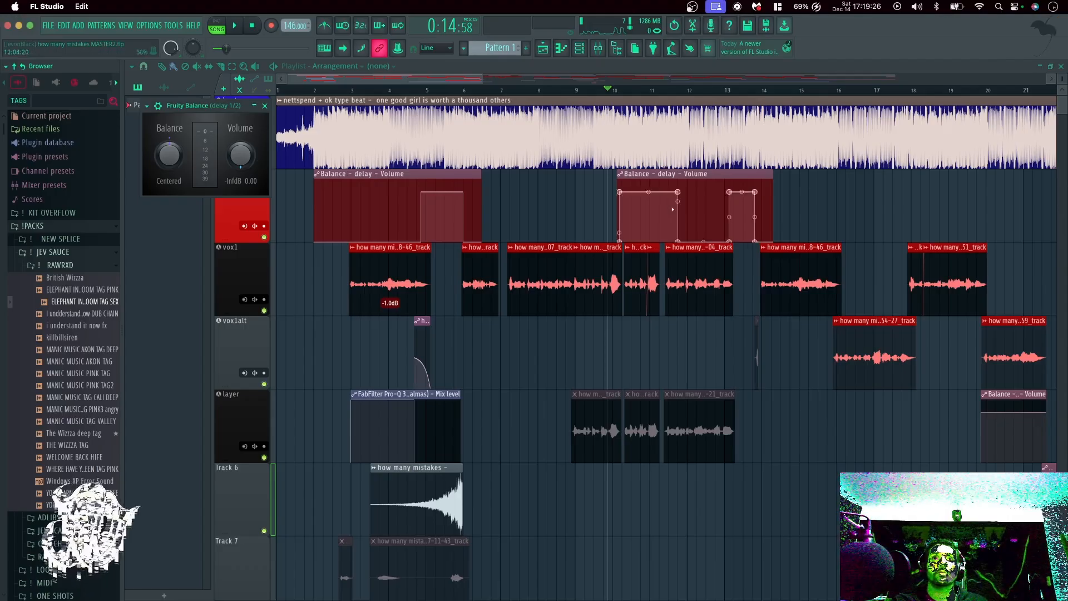
{"action": "right_click", "coordinate": [243, 160]}
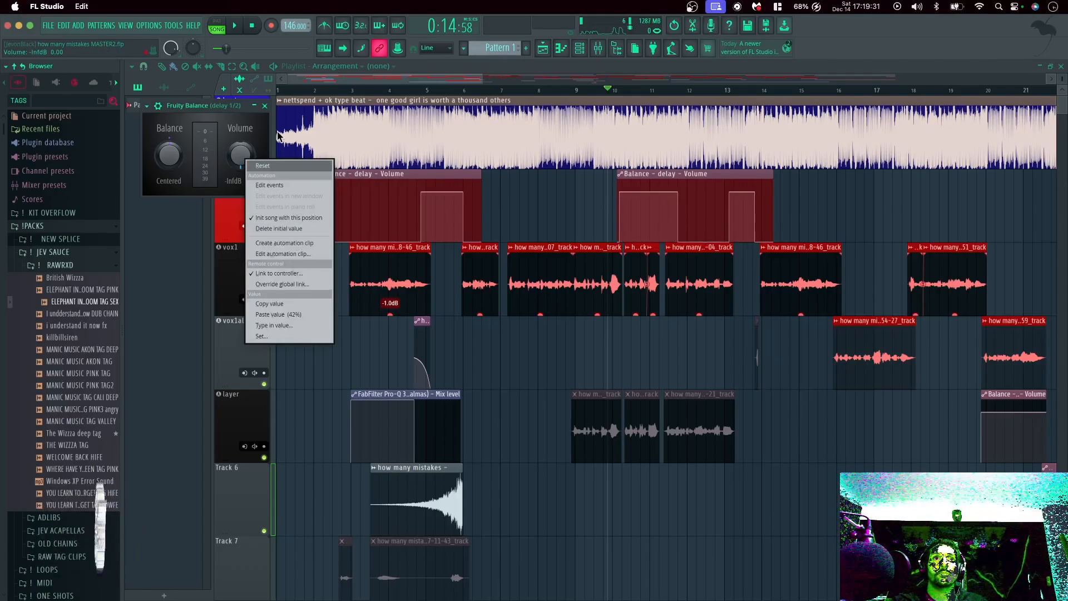
{"action": "left_click", "coordinate": [220, 110]}
{"action": "left_click", "coordinate": [265, 105]}
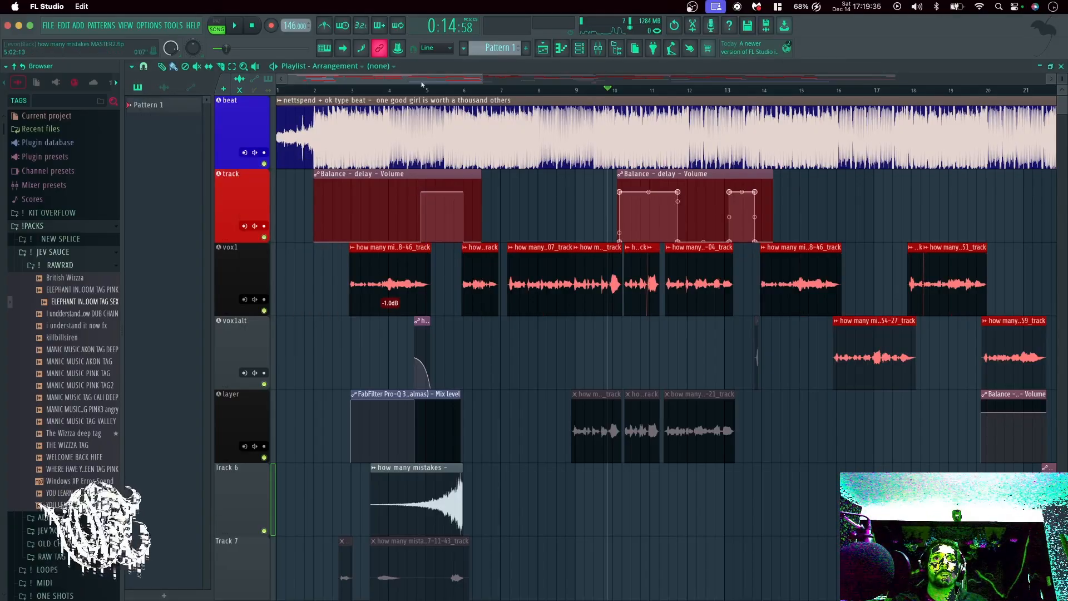
Examine the remaining delay, reverb and rev conv automation clips along the playlist, up to the transition around bar 33.
{"action": "scroll", "coordinate": [445, 88], "scroll_direction": "right", "scroll_amount": 2}
{"action": "scroll", "coordinate": [445, 87], "scroll_direction": "right", "scroll_amount": 1}
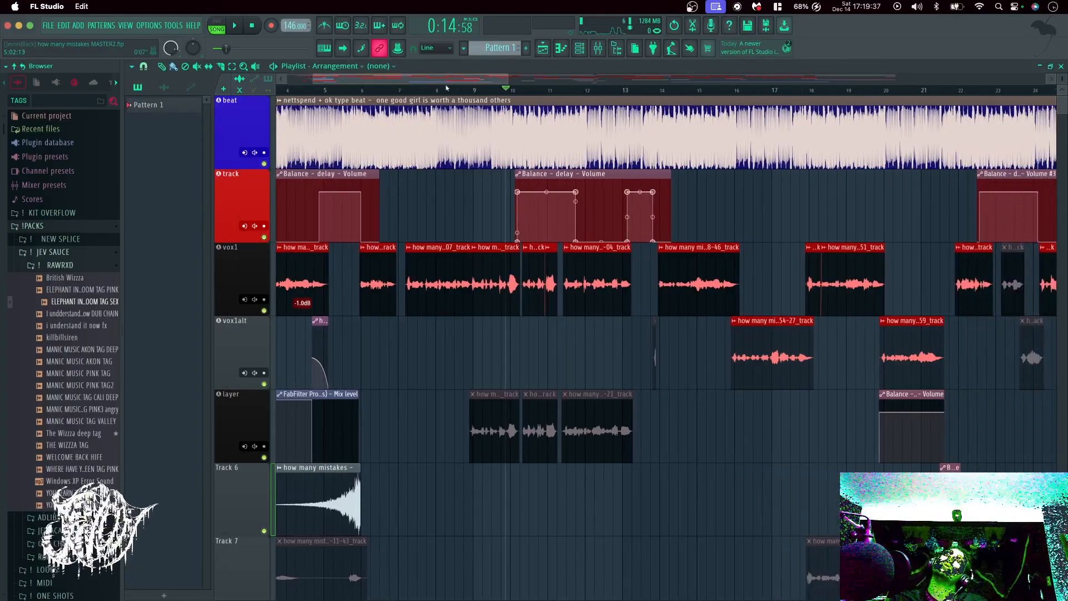
{"action": "scroll", "coordinate": [447, 87], "scroll_direction": "right", "scroll_amount": 2}
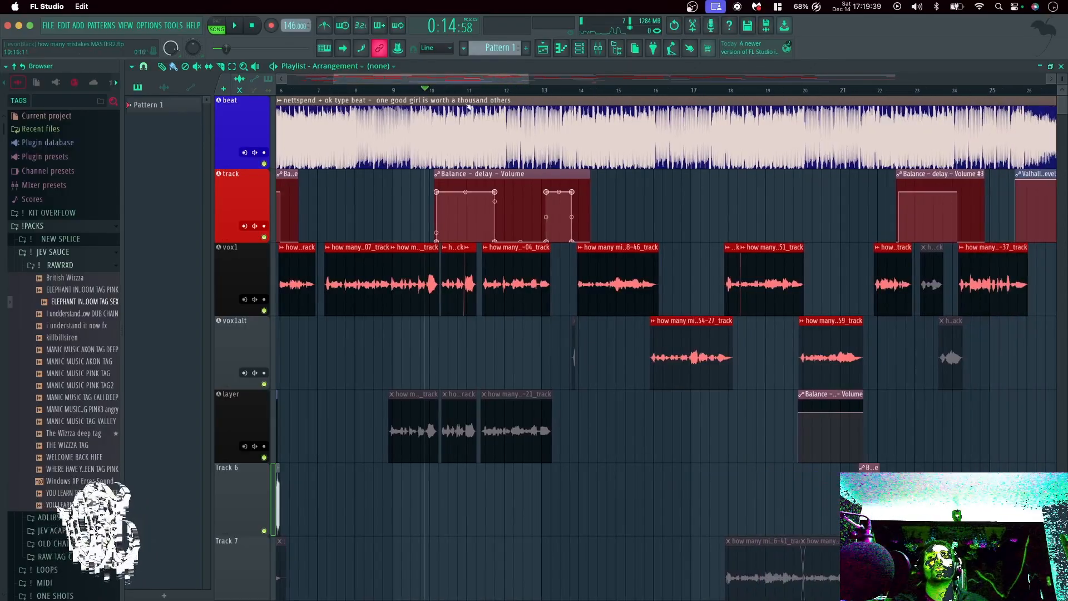
{"action": "scroll", "coordinate": [459, 89], "scroll_direction": "left", "scroll_amount": 5}
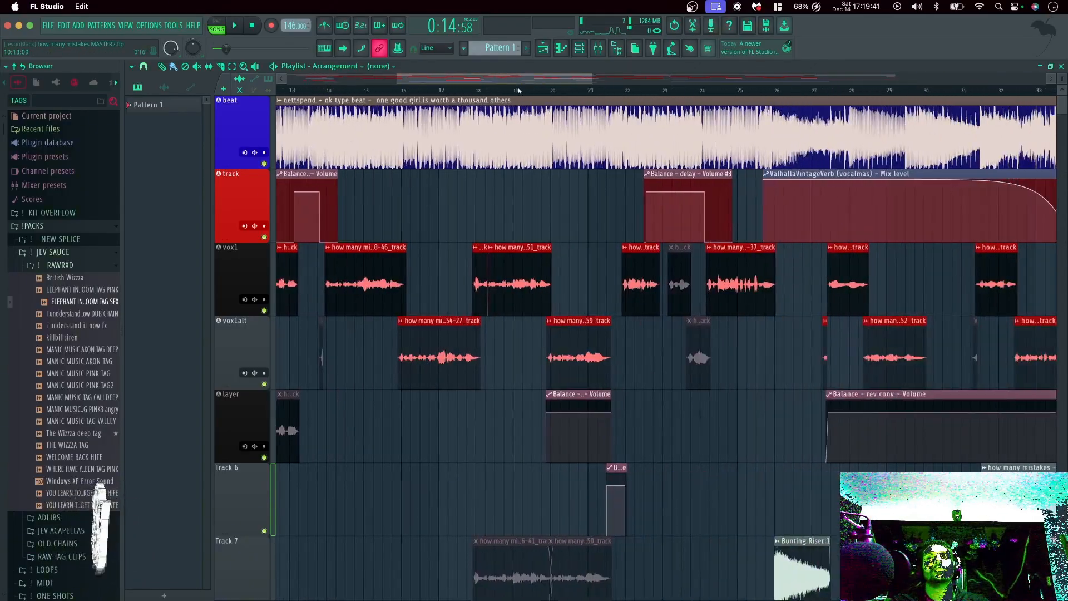
{"action": "scroll", "coordinate": [378, 102], "scroll_direction": "right", "scroll_amount": 20}
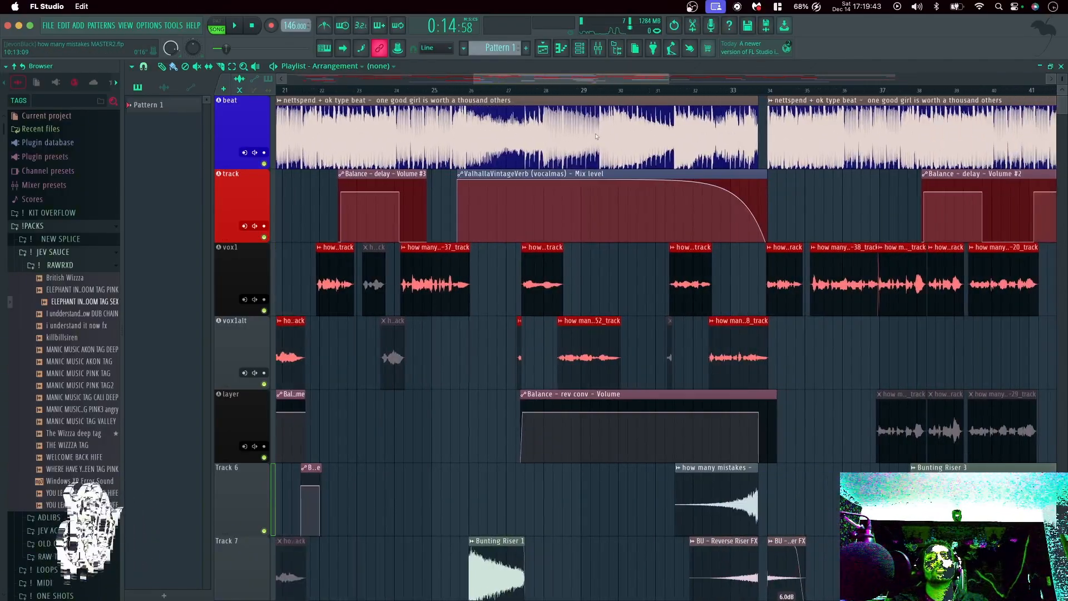
{"action": "scroll", "coordinate": [645, 223], "scroll_direction": "right", "scroll_amount": 2}
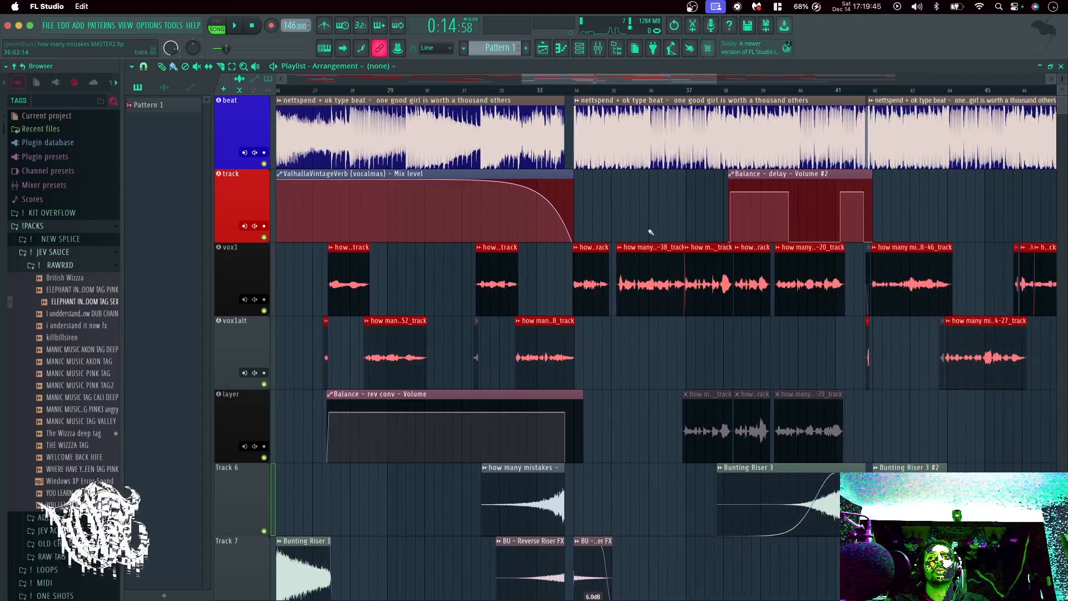
{"action": "scroll", "coordinate": [637, 317], "scroll_direction": "down", "scroll_amount": 1}
{"action": "scroll", "coordinate": [640, 321], "scroll_direction": "up", "scroll_amount": 1}
{"action": "scroll", "coordinate": [573, 345], "scroll_direction": "up", "scroll_amount": 3}
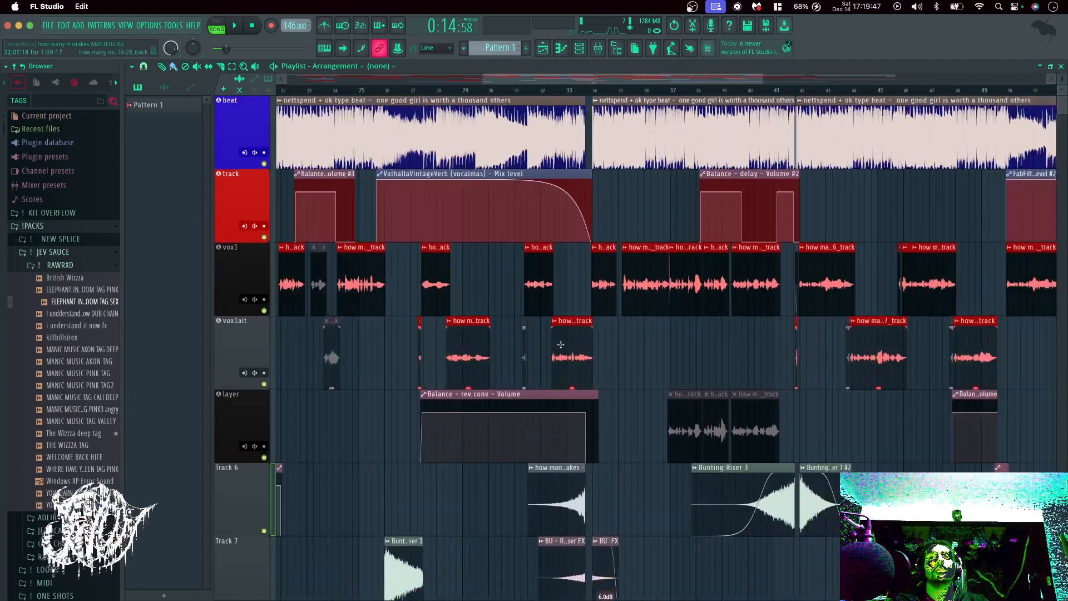
{"action": "scroll", "coordinate": [572, 345], "scroll_direction": "down", "scroll_amount": 3}
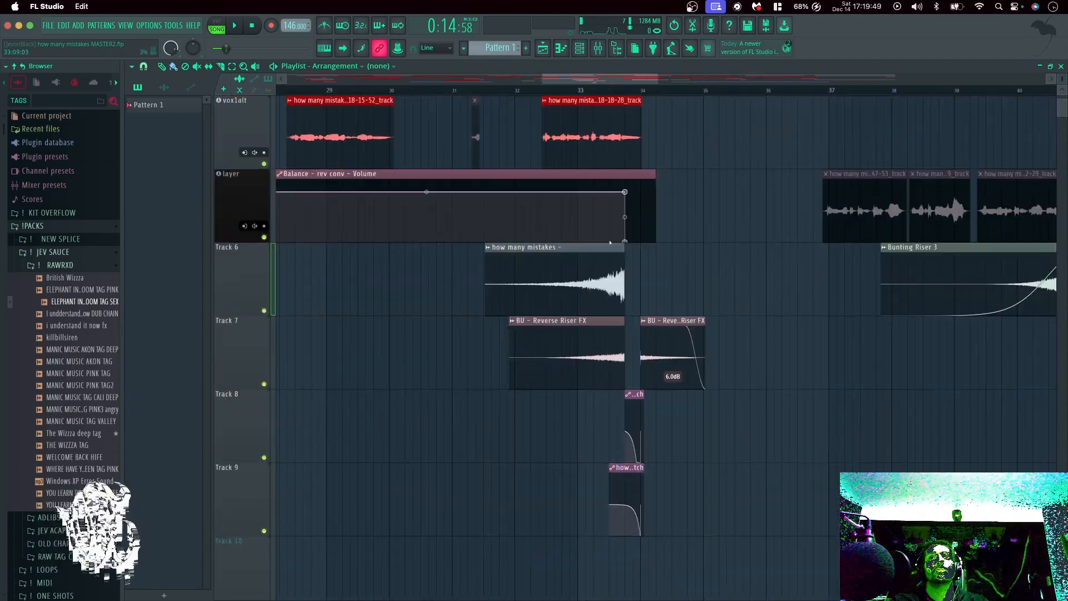
Play the transition from about bar 32, where the reverse riser clips and rev conv volume automation end, and stop playback.
{"action": "scroll", "coordinate": [545, 223], "scroll_direction": "up", "scroll_amount": 3}
{"action": "left_click", "coordinate": [516, 89]}
{"action": "key", "text": "space"}
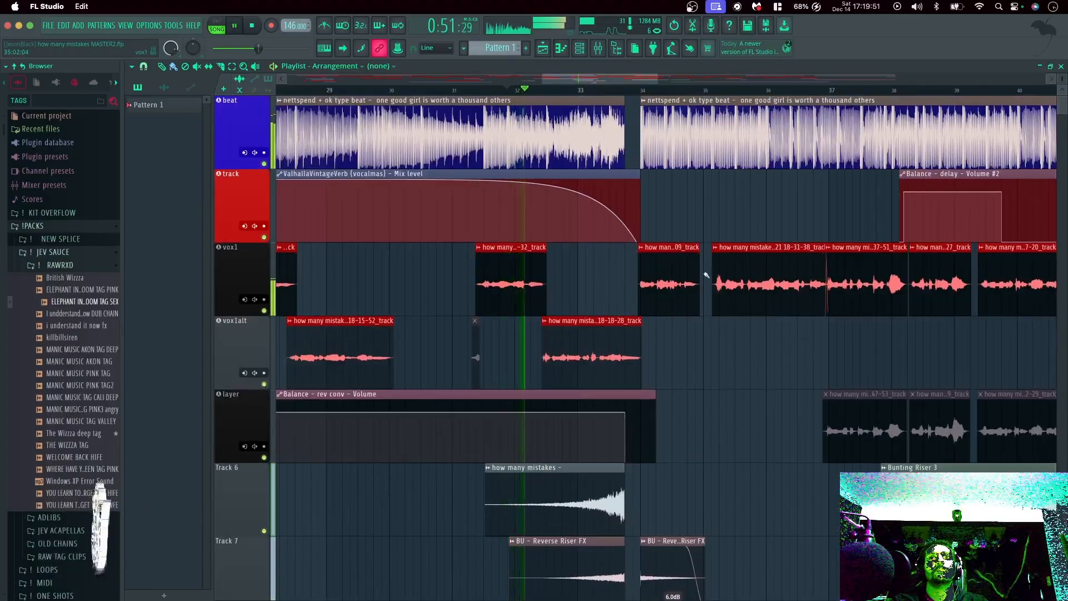
{"action": "scroll", "coordinate": [528, 282], "scroll_direction": "up", "scroll_amount": 2}
{"action": "scroll", "coordinate": [528, 282], "scroll_direction": "down", "scroll_amount": 5}
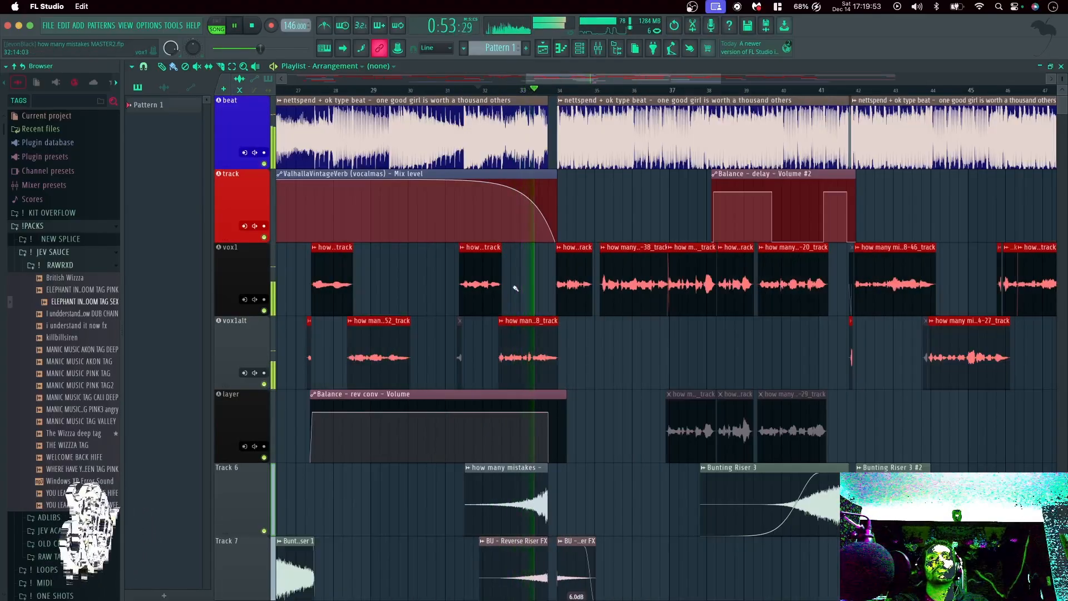
{"action": "key", "text": "space"}
Place the playhead near the start of the ValhallaVintageVerb mix level automation and select the vocalmas track in the mixer.
{"action": "scroll", "coordinate": [564, 85], "scroll_direction": "left", "scroll_amount": 5}
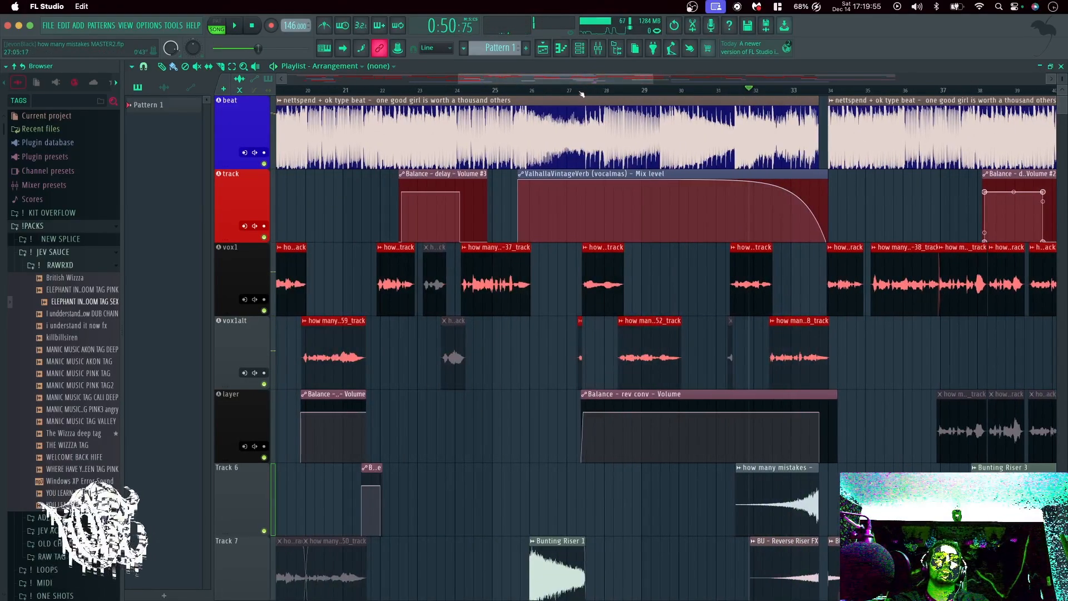
{"action": "left_click", "coordinate": [528, 90]}
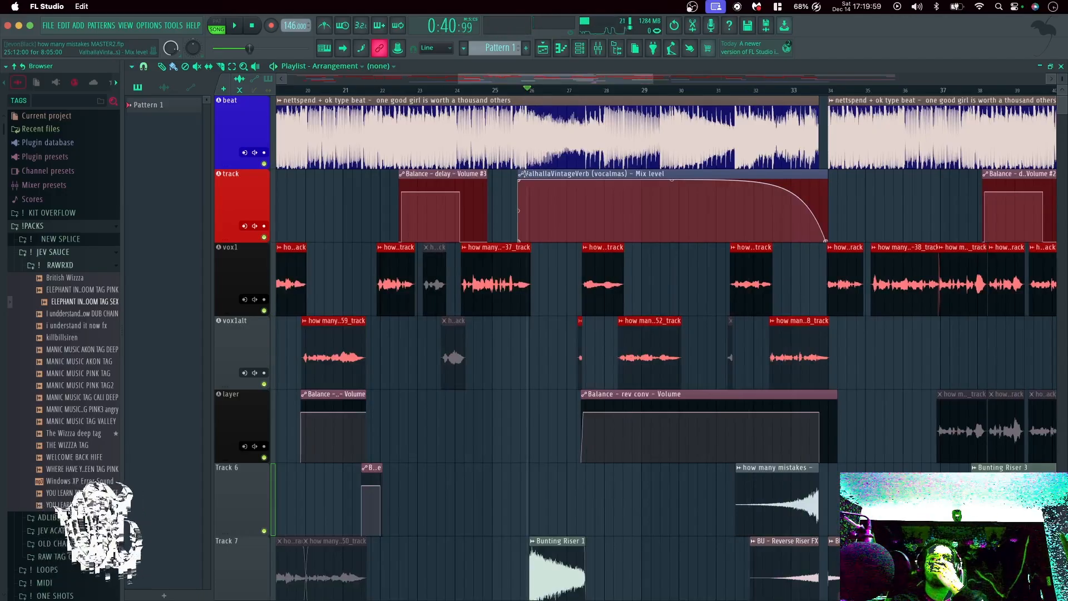
{"action": "scroll", "coordinate": [645, 311], "scroll_direction": "down", "scroll_amount": 4}
{"action": "scroll", "coordinate": [637, 317], "scroll_direction": "up", "scroll_amount": 4}
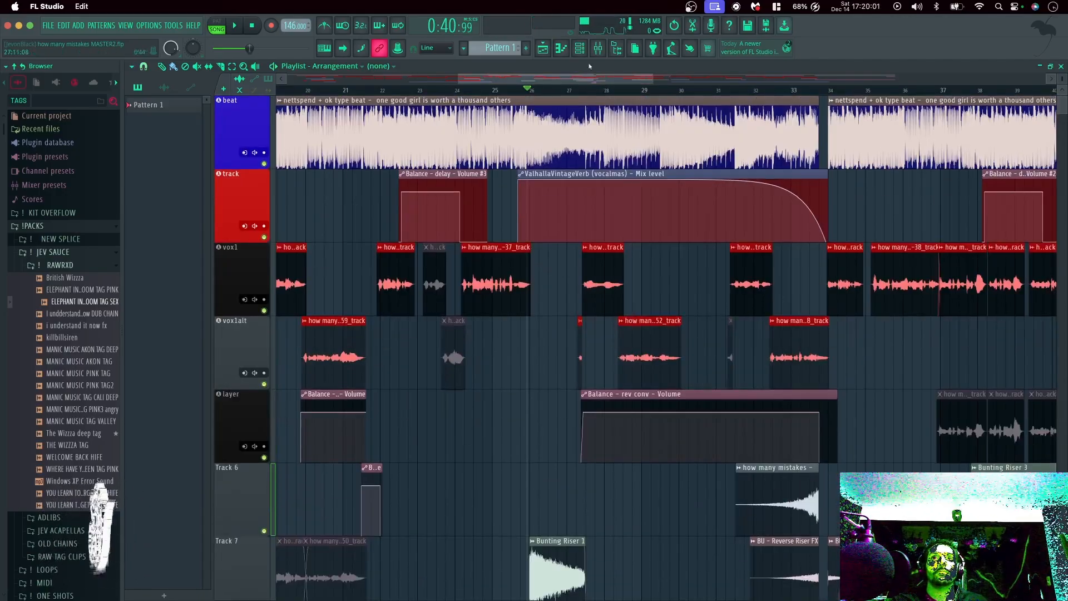
{"action": "left_click", "coordinate": [598, 47]}
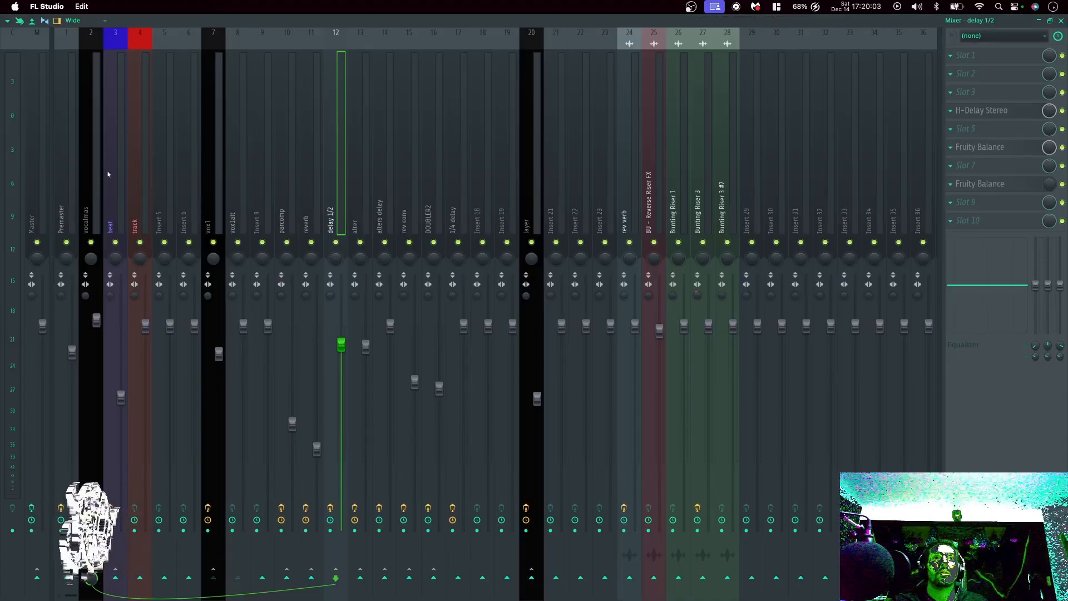
{"action": "left_click", "coordinate": [98, 177]}
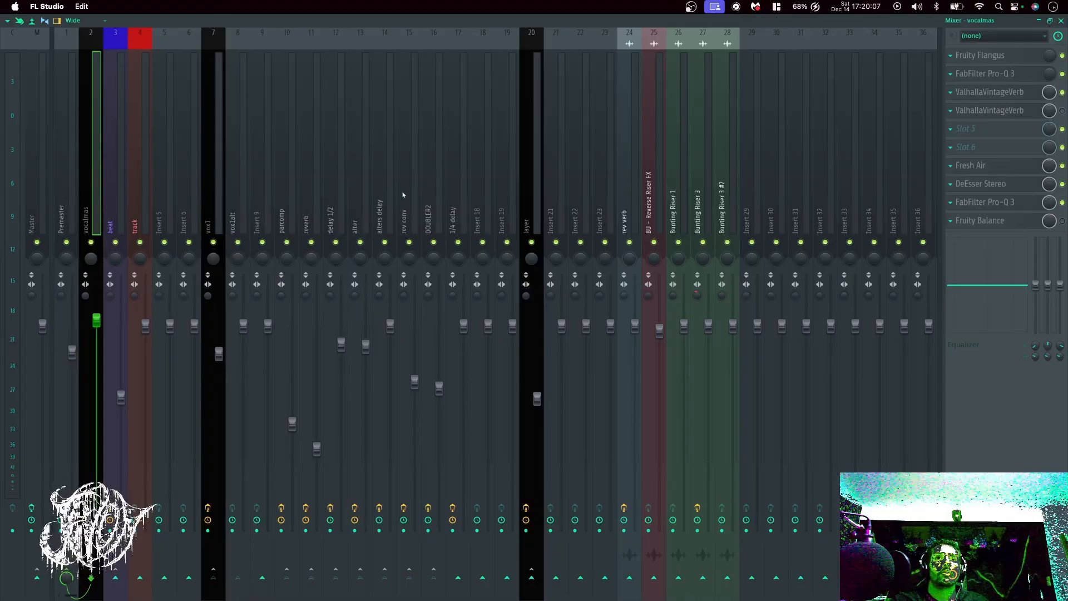
Select the rev conv track in the mixer and browse the presets of its Fruity Convolver without changing the loaded one.
{"action": "left_click", "coordinate": [401, 206]}
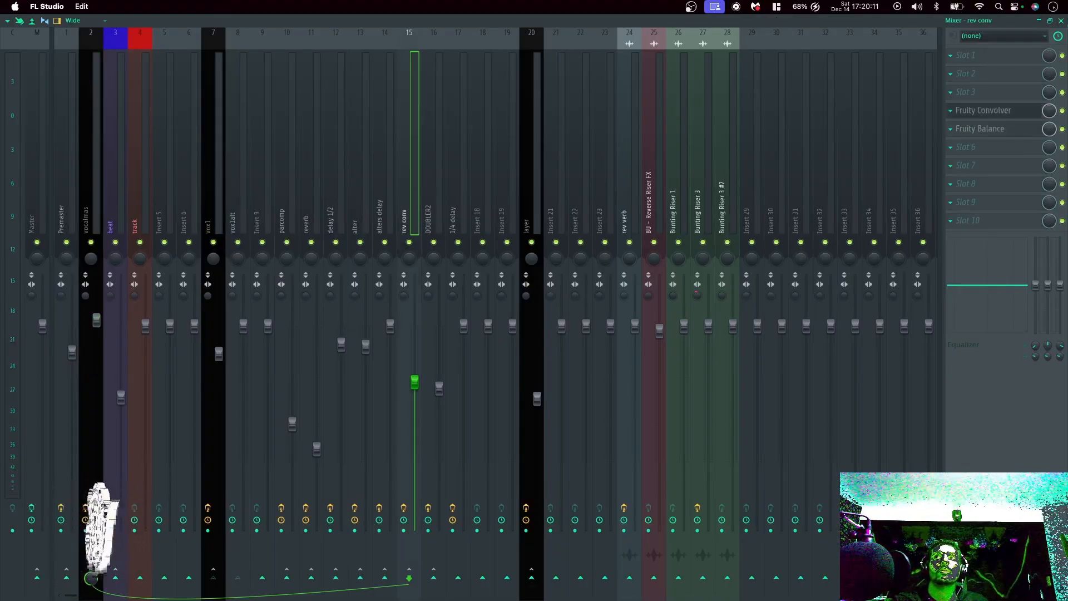
{"action": "left_click", "coordinate": [1061, 21]}
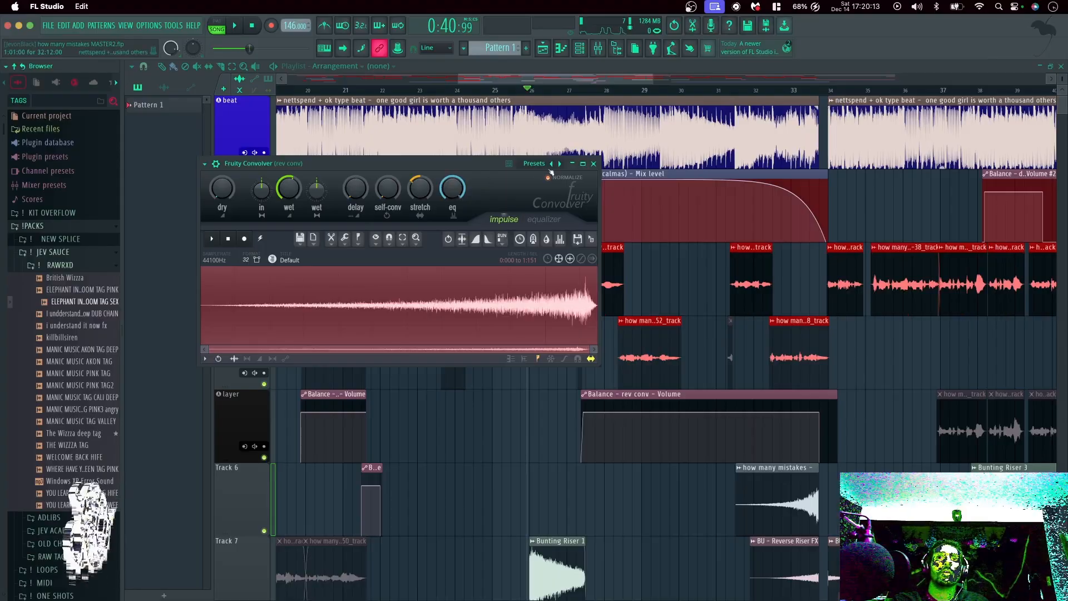
{"action": "left_click", "coordinate": [533, 163]}
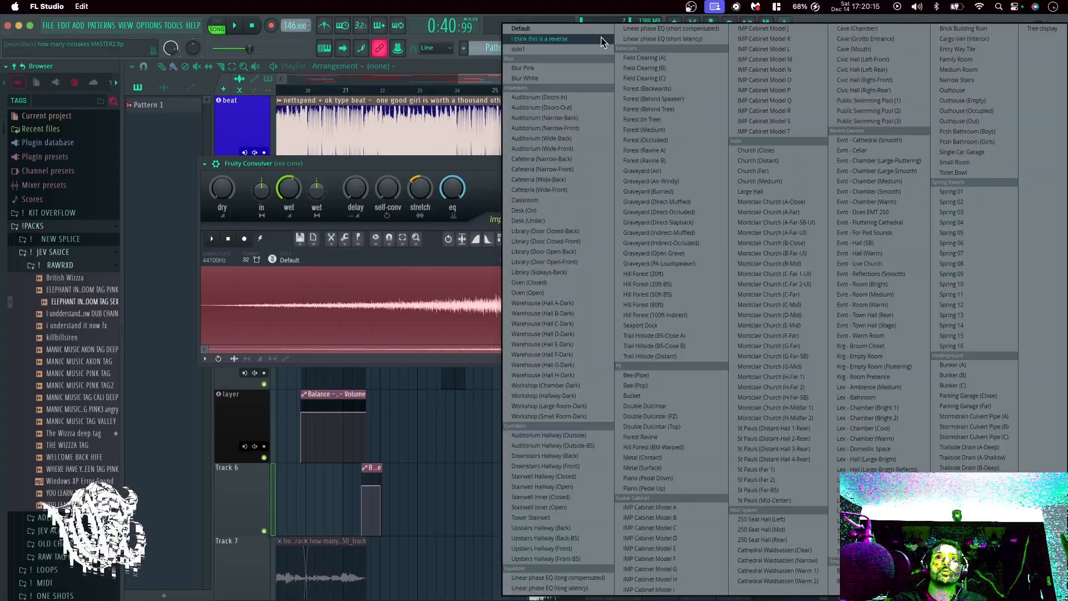
{"action": "left_click", "coordinate": [250, 233]}
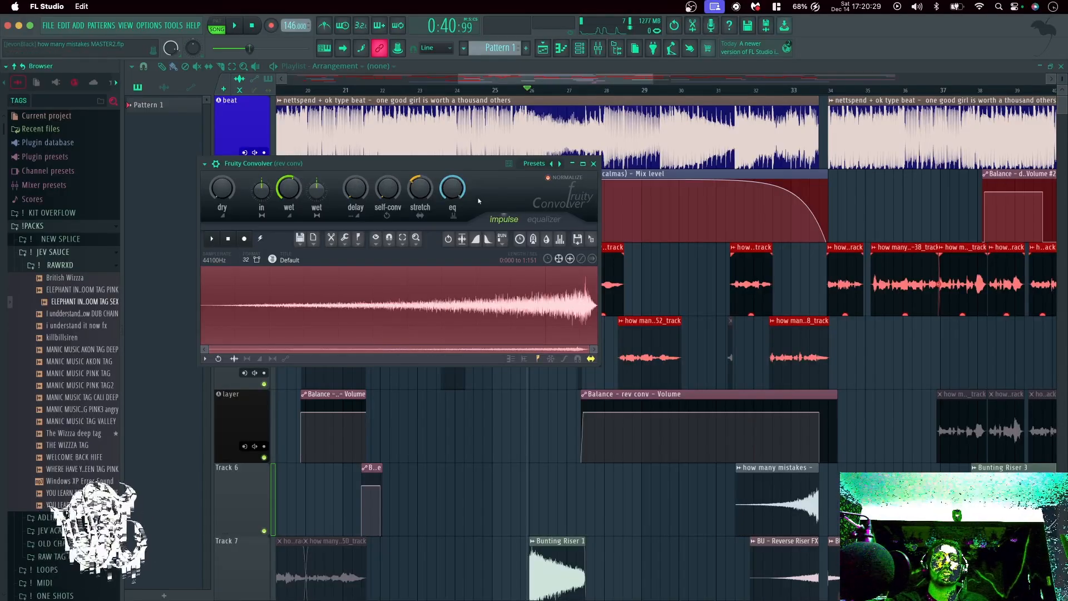
View the Fruity Convolver's equalizer and impulse pages, close the plugin window, and return to the mixer.
{"action": "left_click", "coordinate": [529, 221]}
{"action": "left_click", "coordinate": [505, 221]}
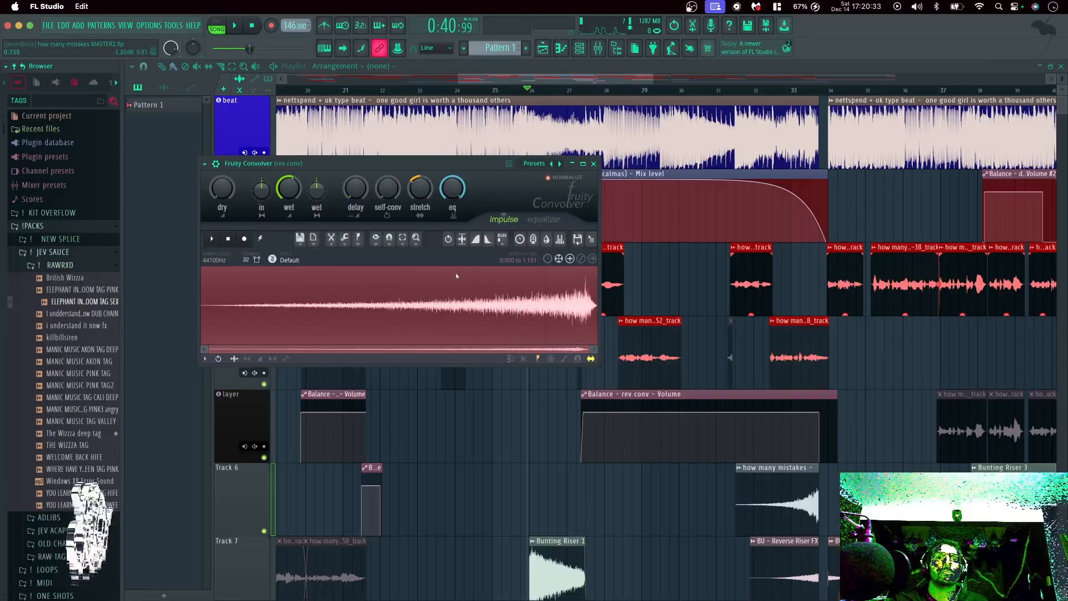
{"action": "left_click", "coordinate": [594, 164]}
{"action": "left_click", "coordinate": [596, 49]}
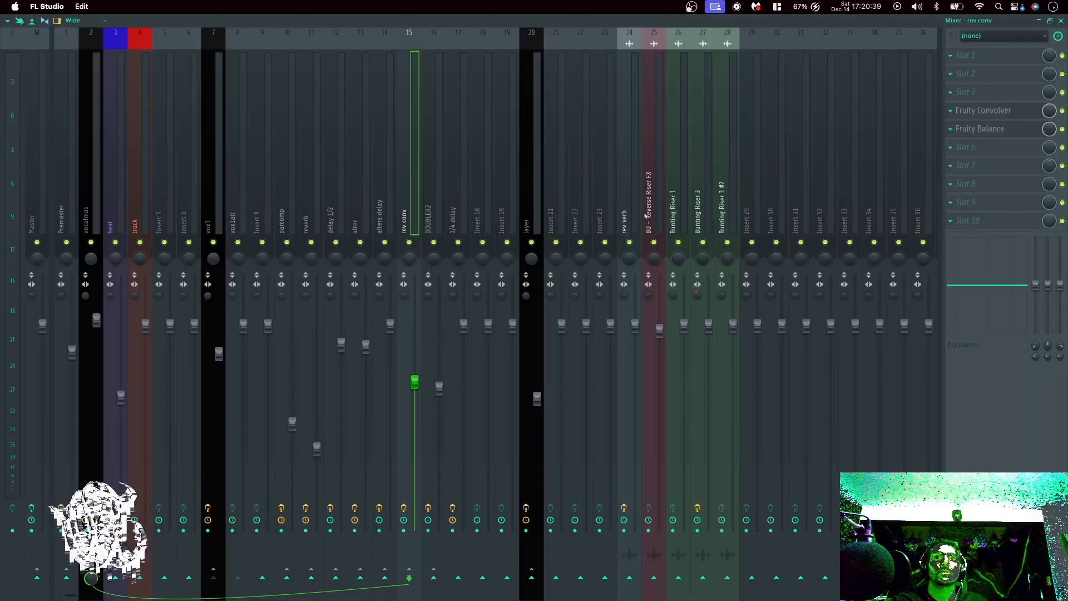
Inspect the effect chain on the layer mixer track, close the mixer and look over the song arrangement in the playlist.
{"action": "left_click", "coordinate": [532, 208]}
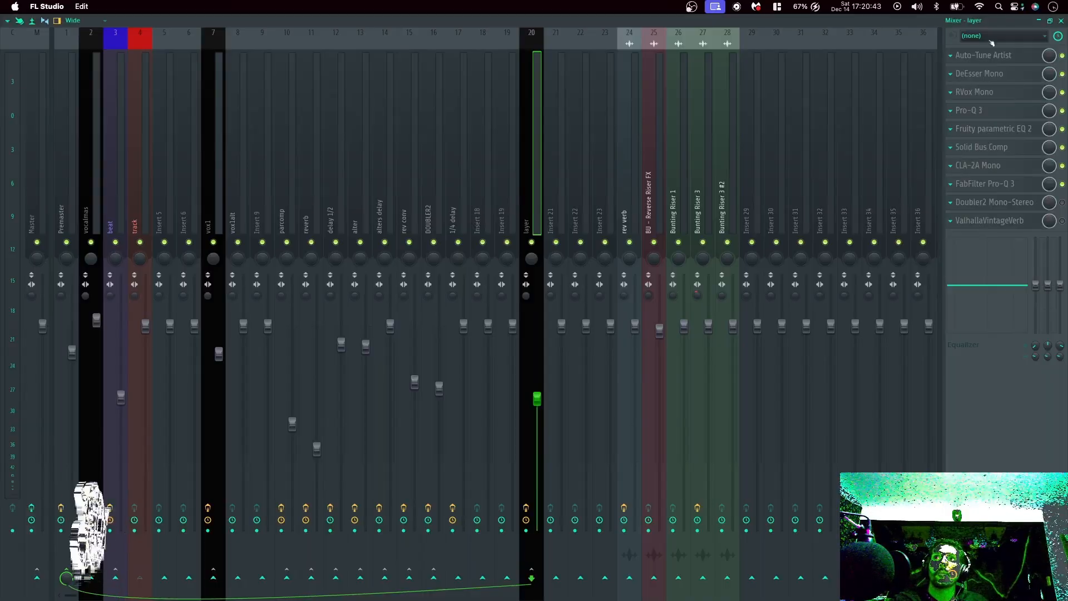
{"action": "left_click", "coordinate": [1061, 21]}
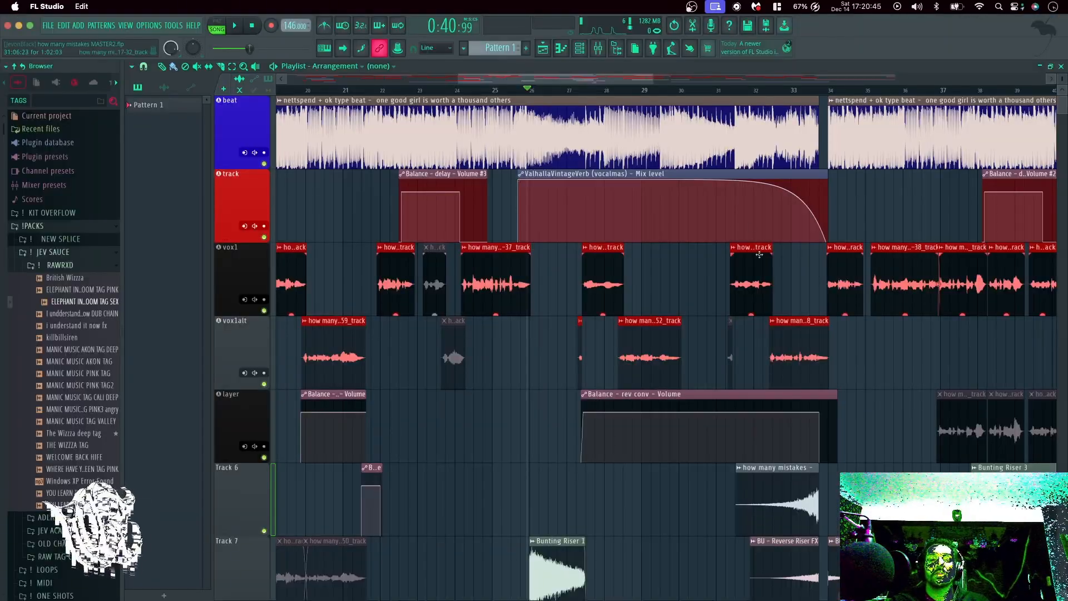
{"action": "scroll", "coordinate": [783, 324], "scroll_direction": "up", "scroll_amount": 2}
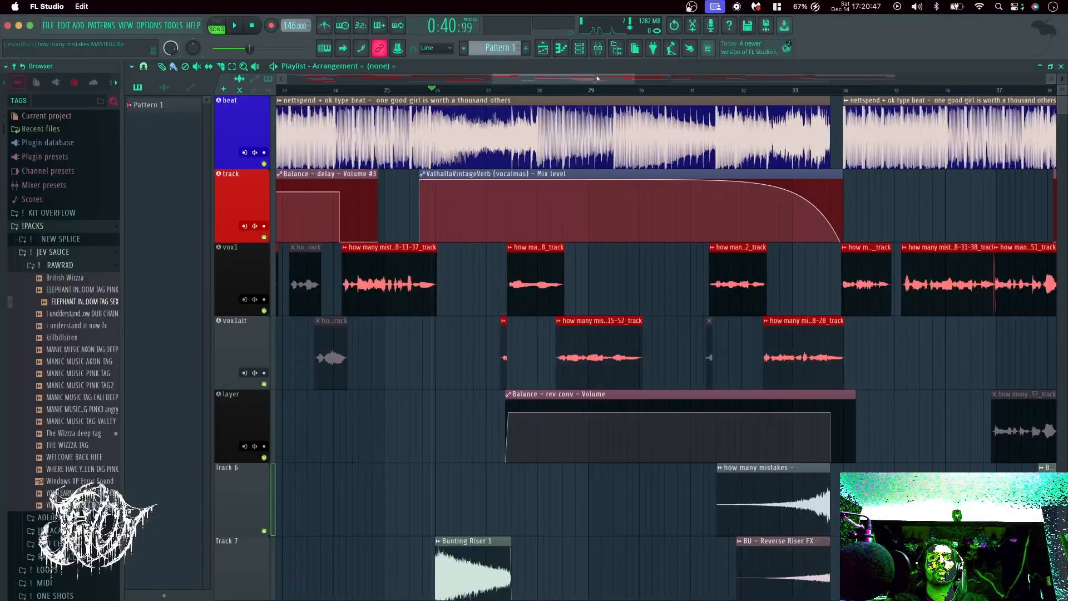
{"action": "scroll", "coordinate": [596, 78], "scroll_direction": "down", "scroll_amount": 5}
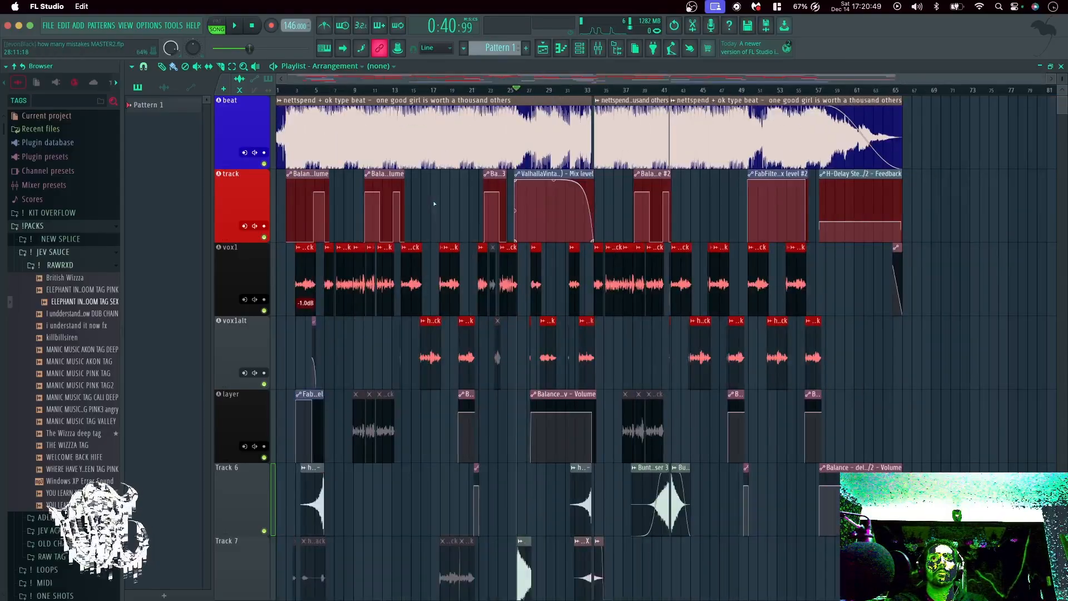
Place the playhead at the start of bar 2 and set the playlist snap to Bar.
{"action": "left_click", "coordinate": [289, 93]}
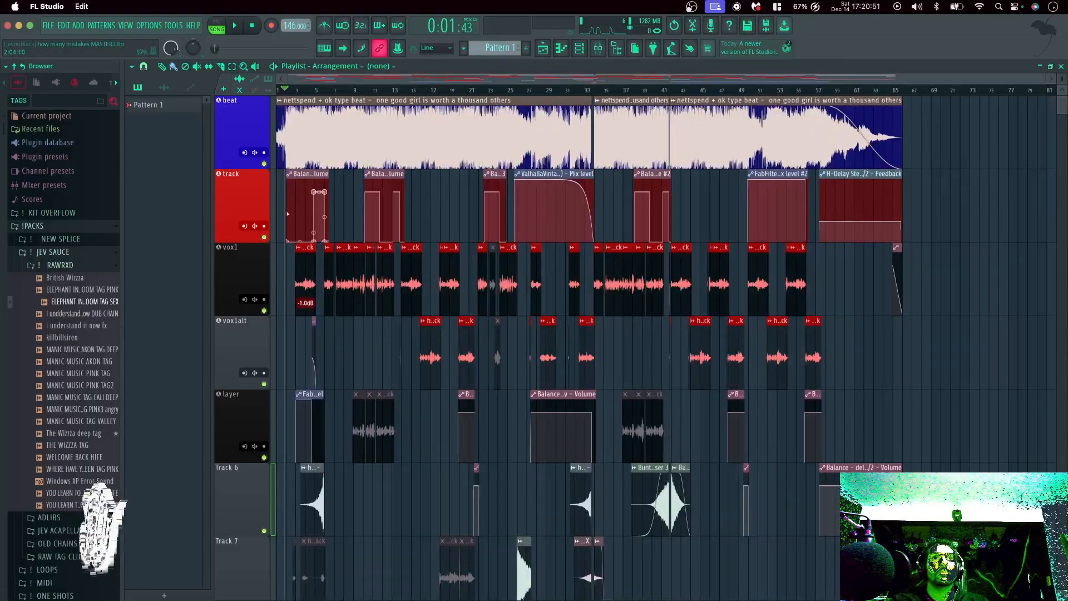
{"action": "scroll", "coordinate": [289, 93], "scroll_direction": "up", "scroll_amount": 6}
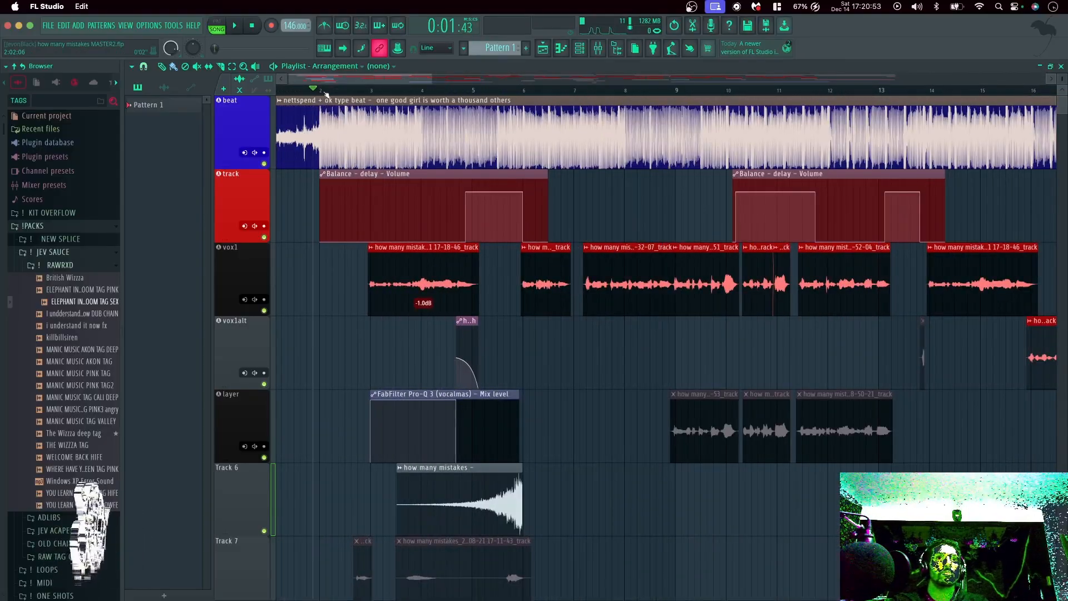
{"action": "left_click", "coordinate": [321, 91]}
{"action": "left_click", "coordinate": [143, 66]}
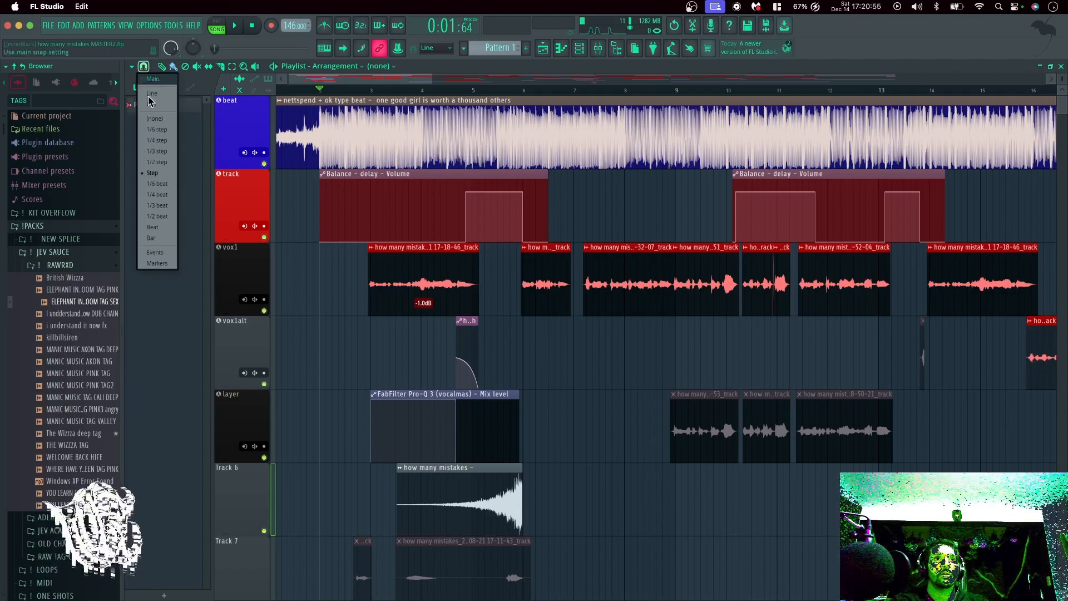
{"action": "left_click", "coordinate": [147, 239]}
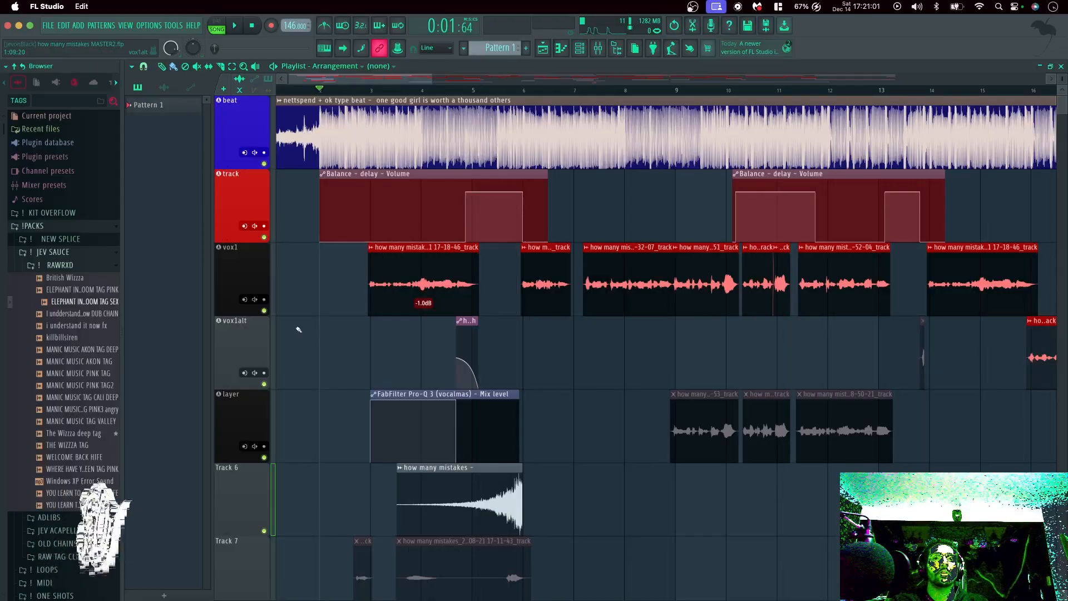
Play the song's opening from bar 2 through the first vocal phrase and stop playback.
{"action": "scroll", "coordinate": [299, 329], "scroll_direction": "up", "scroll_amount": 2}
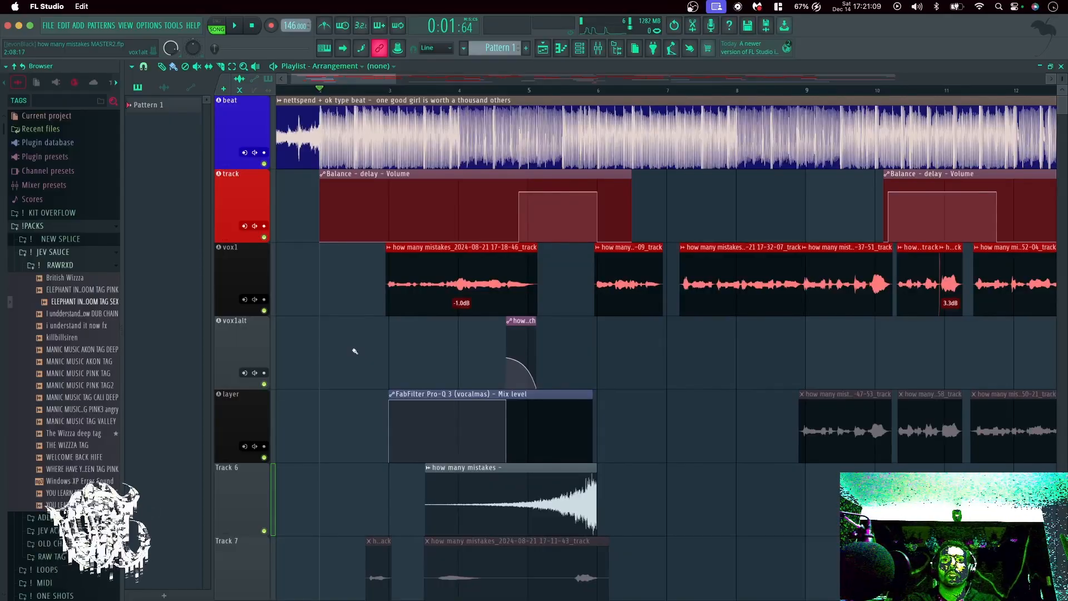
{"action": "key", "text": "space"}
{"action": "scroll", "coordinate": [367, 345], "scroll_direction": "down", "scroll_amount": 3}
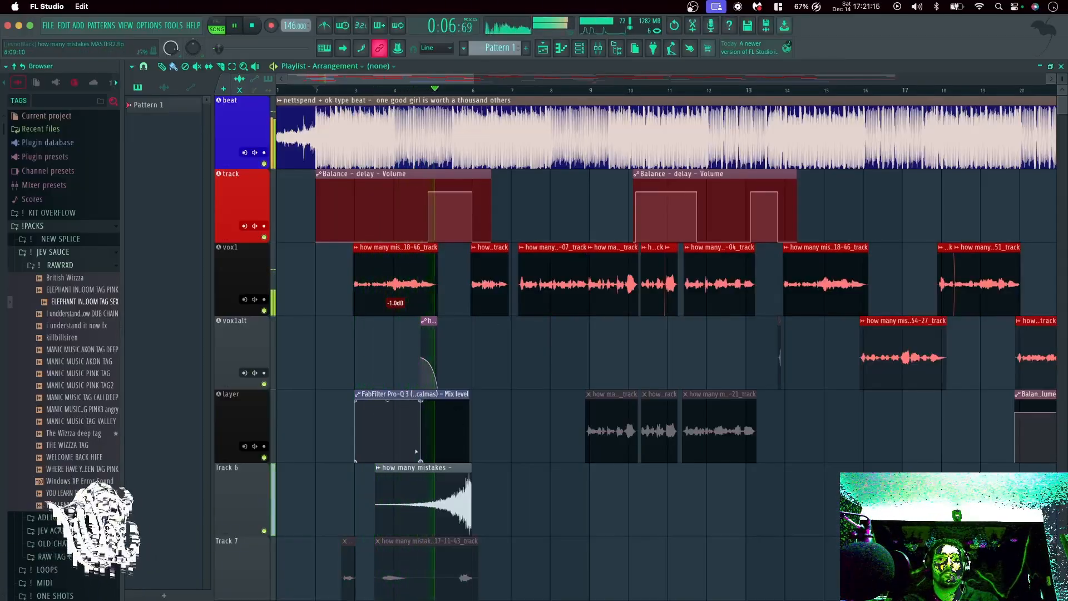
{"action": "scroll", "coordinate": [418, 453], "scroll_direction": "up", "scroll_amount": 3}
{"action": "scroll", "coordinate": [418, 453], "scroll_direction": "up", "scroll_amount": 2}
{"action": "key", "text": "space"}
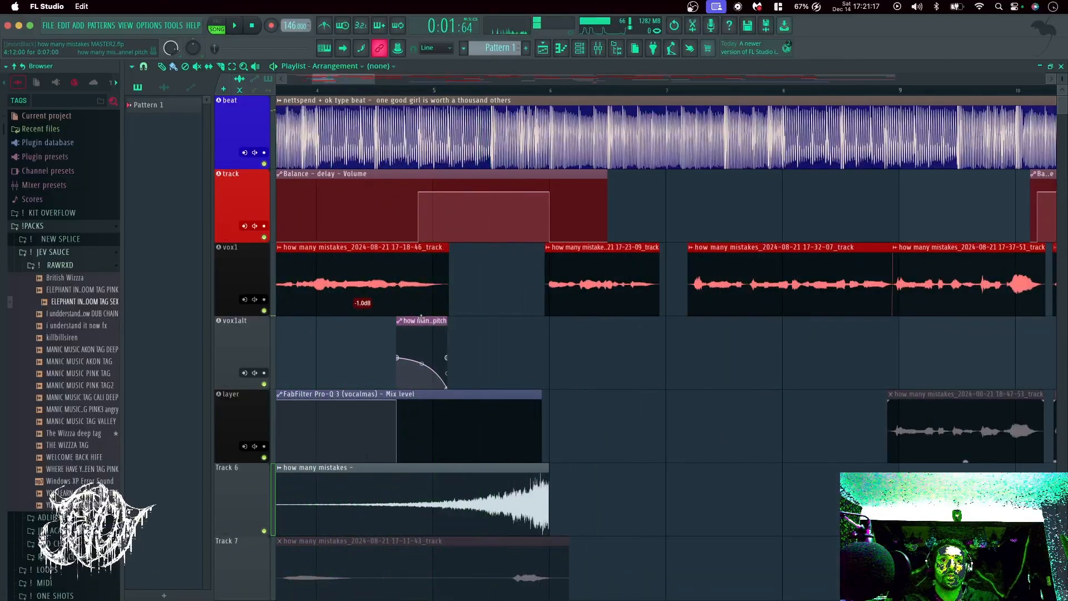
Inspect the channel pitch automation on vox1alt and the sampler settings of the first vox1 vocal clip, closing both windows.
{"action": "left_click", "coordinate": [418, 328]}
{"action": "double_click", "coordinate": [415, 333]}
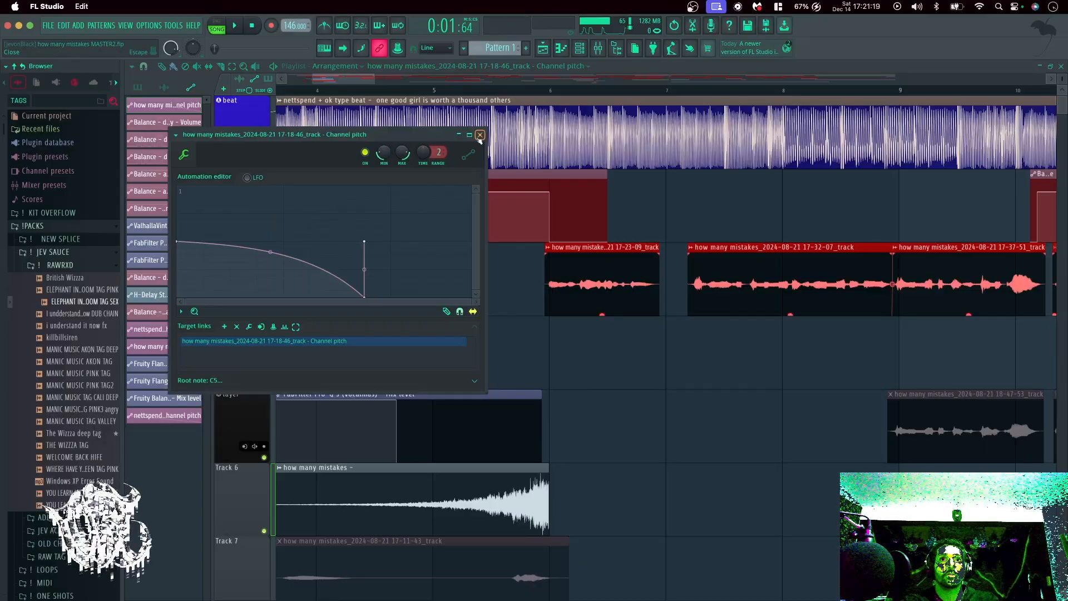
{"action": "key", "text": "Escape"}
{"action": "double_click", "coordinate": [464, 212]}
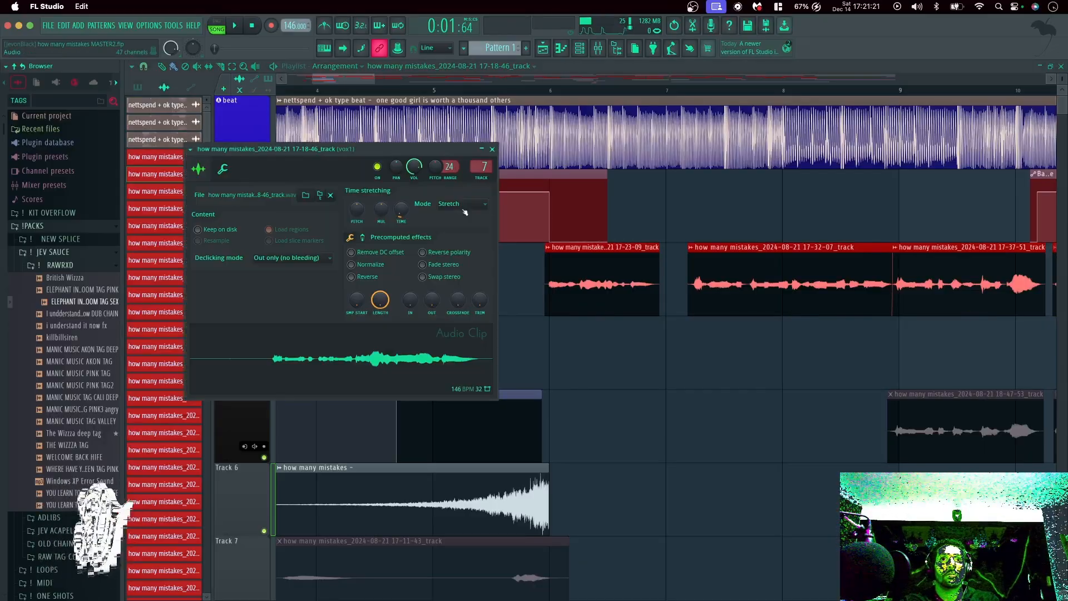
{"action": "left_click", "coordinate": [492, 149]}
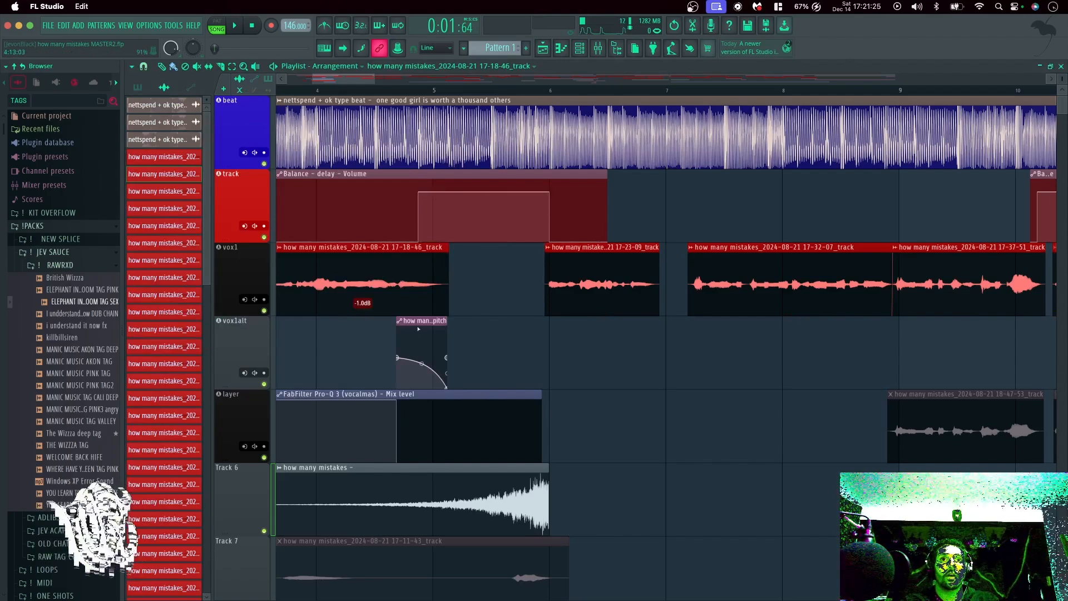
Replay the first vocal's pitch bend, then move the playhead to bar 5 and play into the second vocal clip.
{"action": "key", "text": "space"}
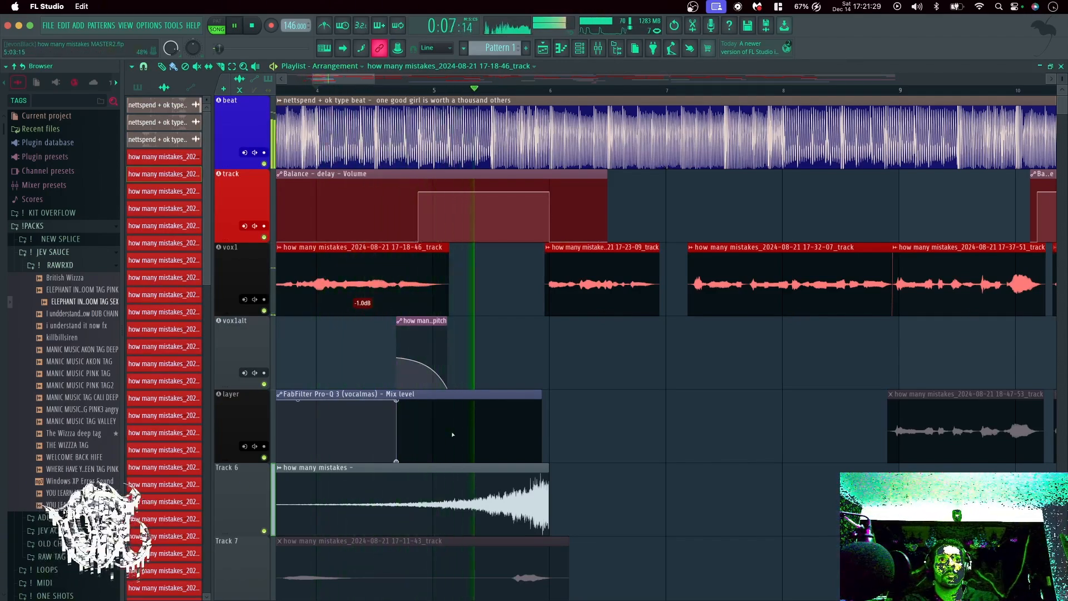
{"action": "key", "text": "space"}
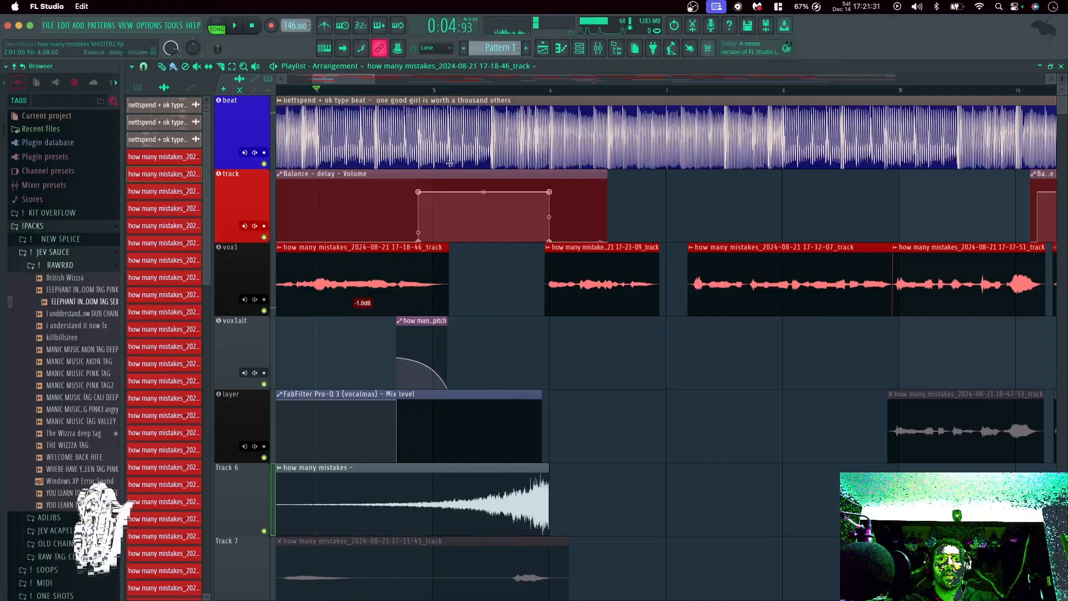
{"action": "left_click", "coordinate": [410, 90]}
{"action": "key", "text": "space"}
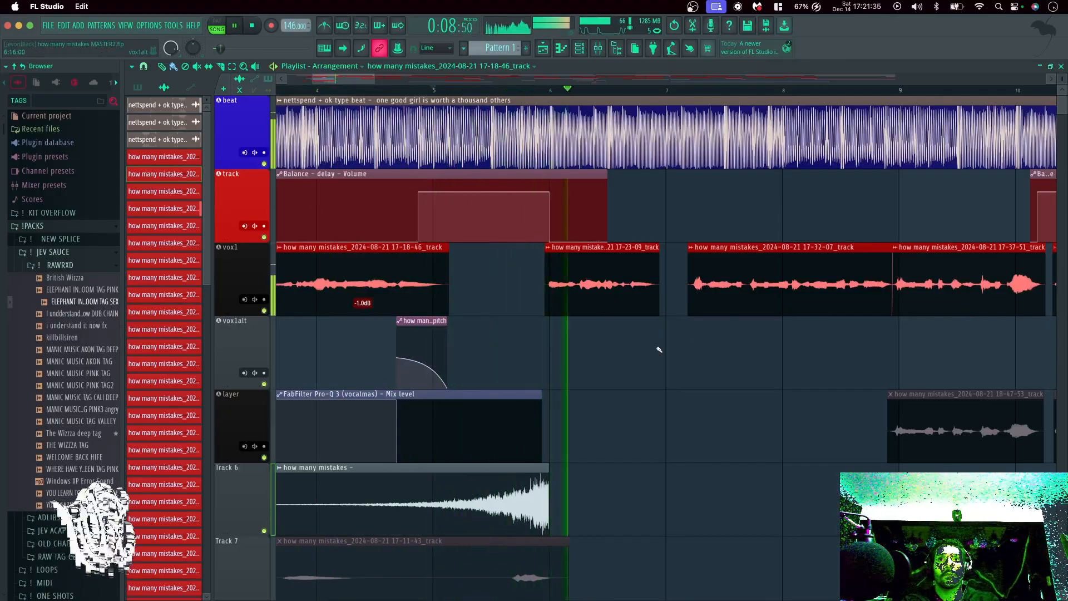
{"action": "scroll", "coordinate": [676, 393], "scroll_direction": "down", "scroll_amount": 3}
{"action": "scroll", "coordinate": [556, 472], "scroll_direction": "down", "scroll_amount": 3}
{"action": "key", "text": "space"}
Check the sampler settings of the reversed "how many mistakes -" clip on Track 6 and close them.
{"action": "scroll", "coordinate": [400, 359], "scroll_direction": "up", "scroll_amount": 3, "text": "ctrl"}
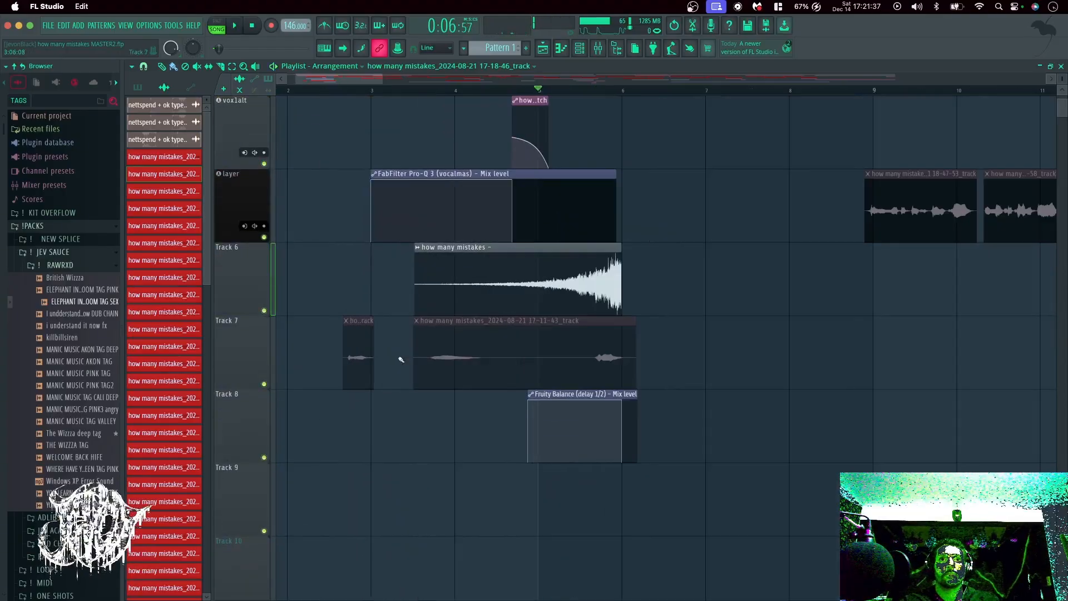
{"action": "scroll", "coordinate": [698, 295], "scroll_direction": "down", "scroll_amount": 3, "text": "ctrl"}
{"action": "scroll", "coordinate": [703, 317], "scroll_direction": "up", "scroll_amount": 3}
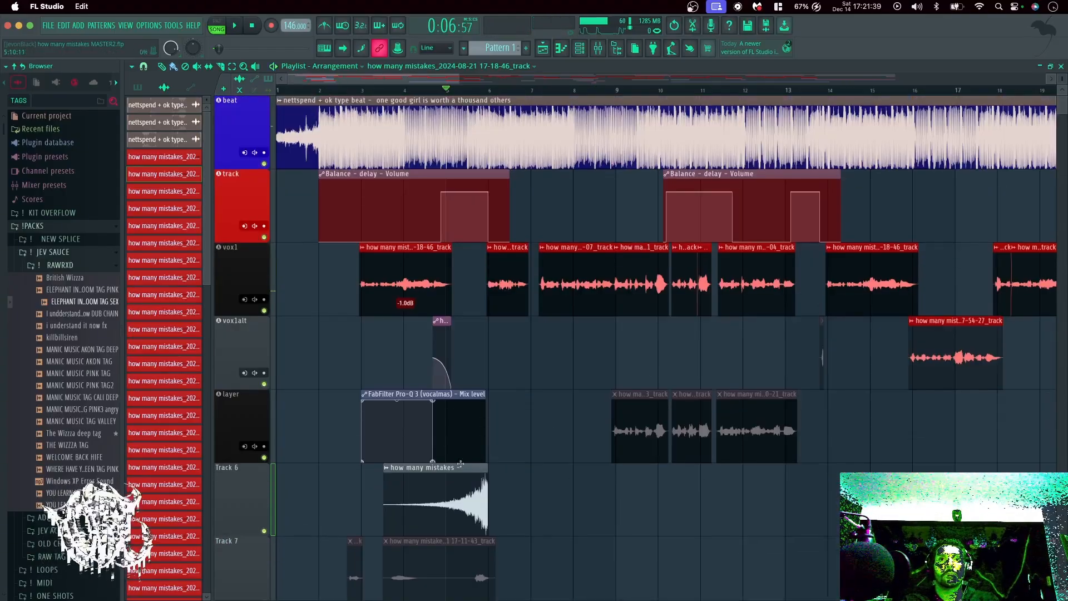
{"action": "scroll", "coordinate": [444, 497], "scroll_direction": "up", "scroll_amount": 5, "text": "ctrl"}
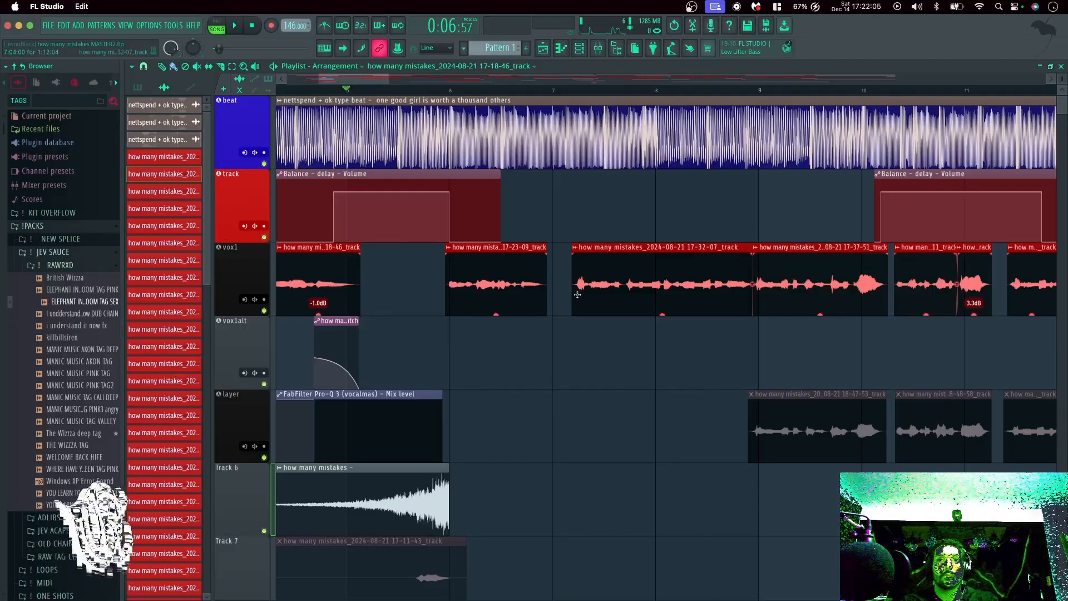
{"action": "double_click", "coordinate": [405, 484]}
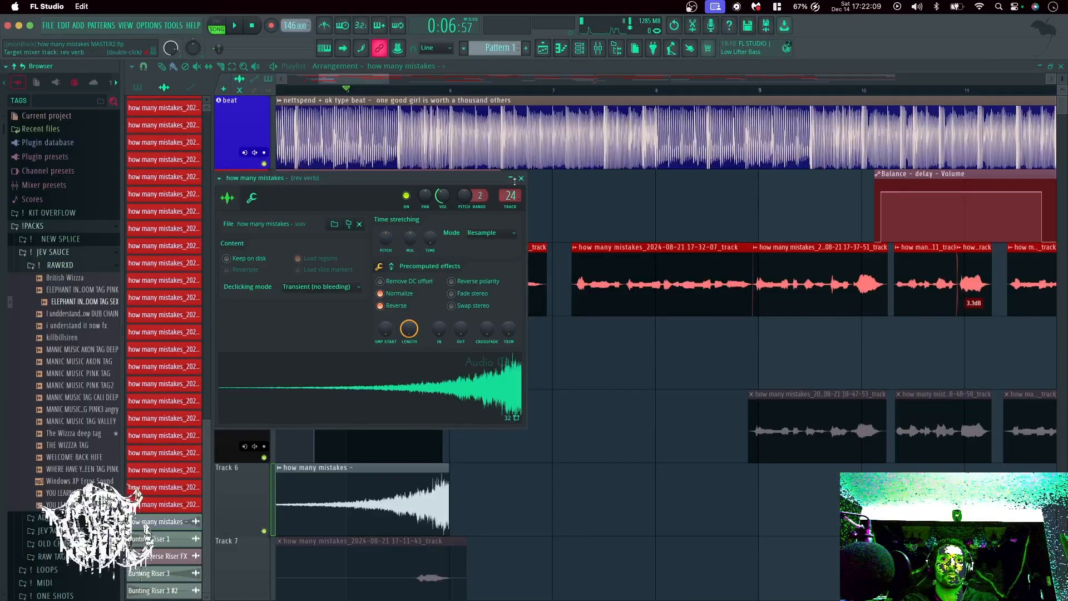
{"action": "left_click", "coordinate": [521, 179]}
{"action": "scroll", "coordinate": [551, 394], "scroll_direction": "down", "scroll_amount": 3}
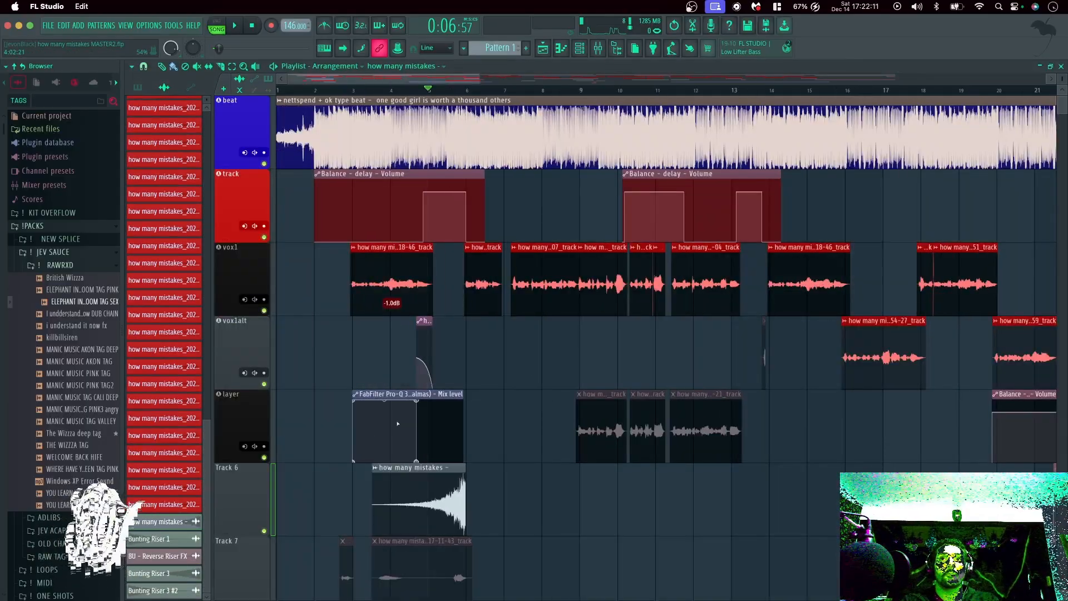
Solo Track 6 to audition the reversed reverb swell, then unsolo it and hear it with the full mix.
{"action": "scroll", "coordinate": [767, 301], "scroll_direction": "up", "scroll_amount": 6}
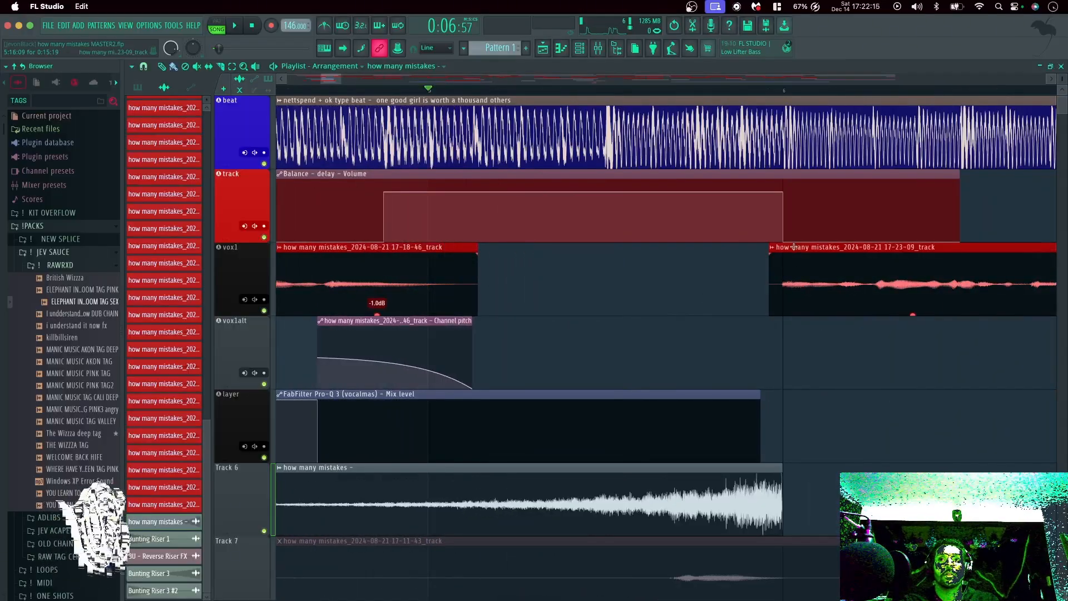
{"action": "right_click", "coordinate": [265, 531]}
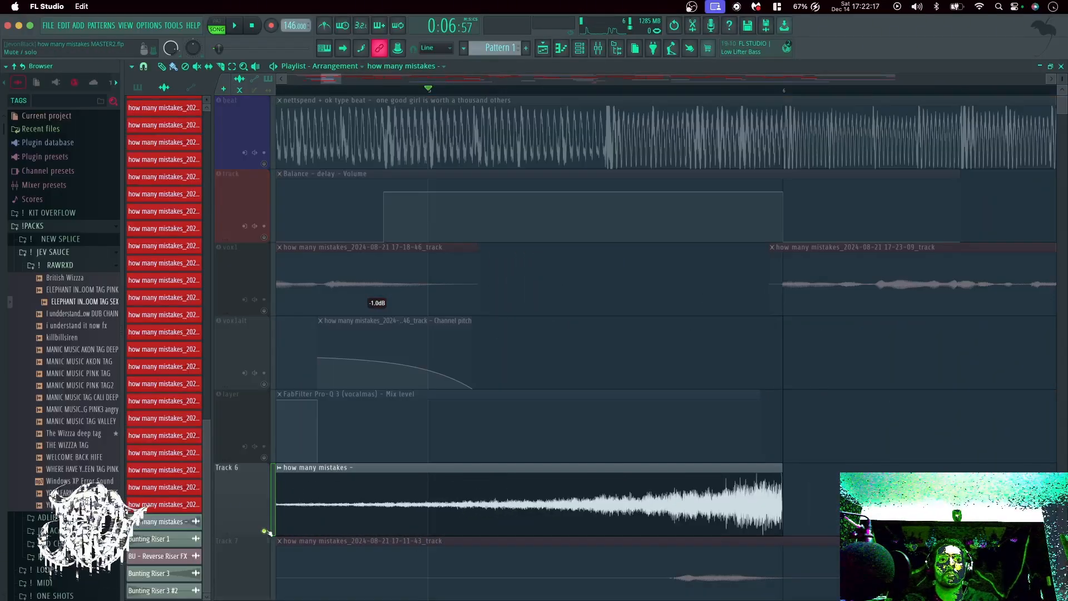
{"action": "key", "text": "space"}
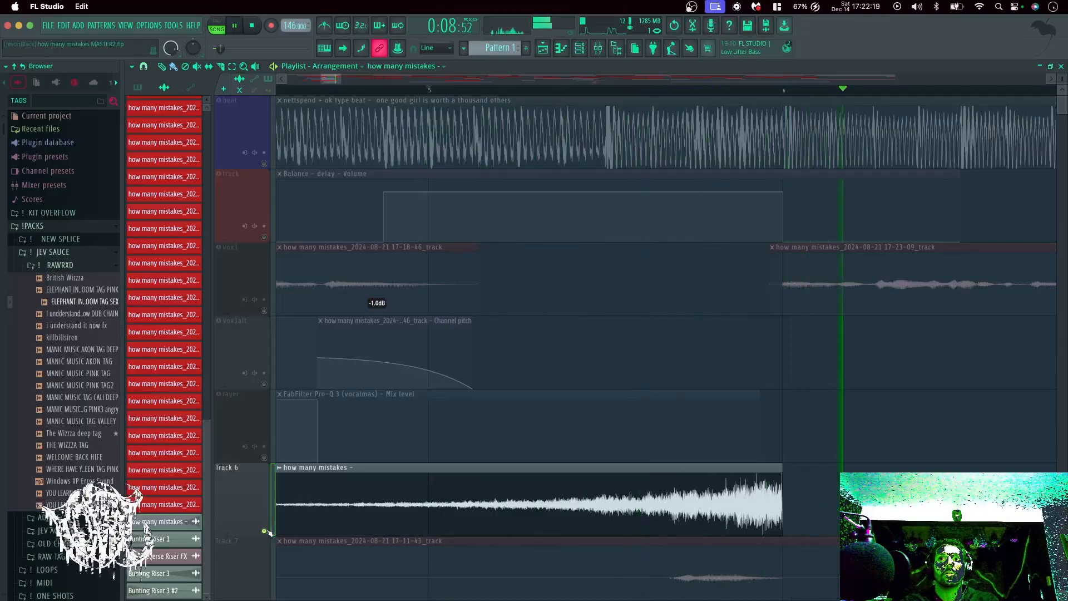
{"action": "right_click", "coordinate": [264, 531]}
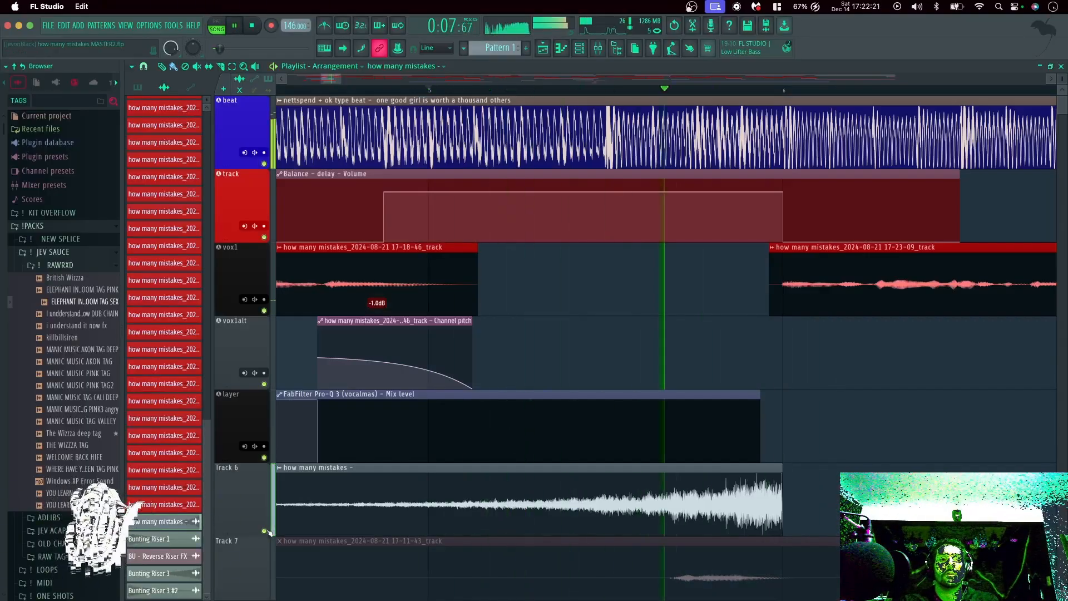
{"action": "key", "text": "space"}
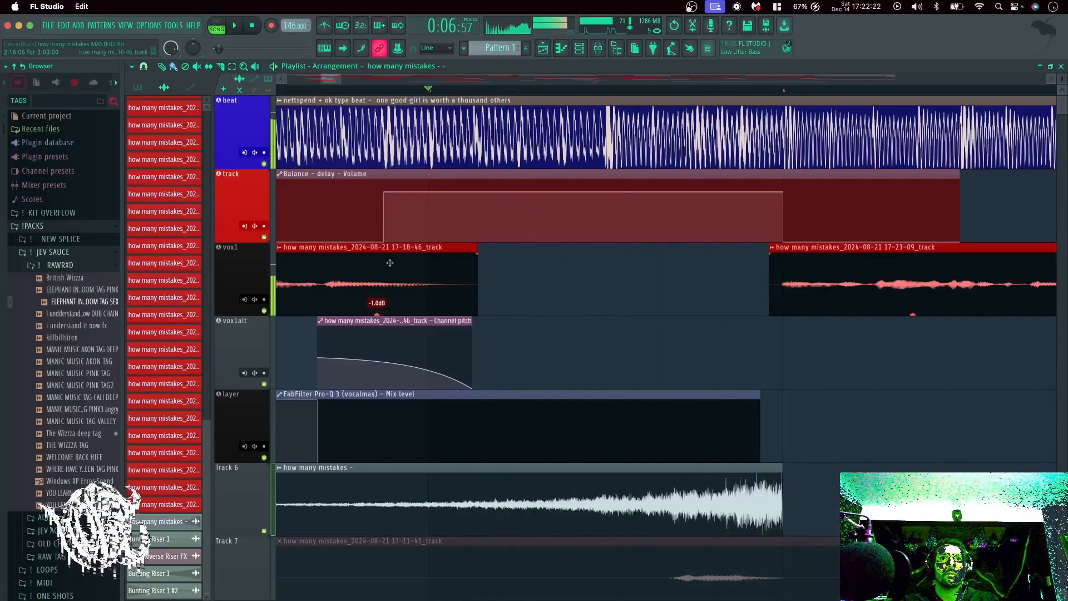
Open PechenegTremolo on the rev verb mixer track, try its pan mode during playback, and return to the playlist.
{"action": "left_click", "coordinate": [597, 50]}
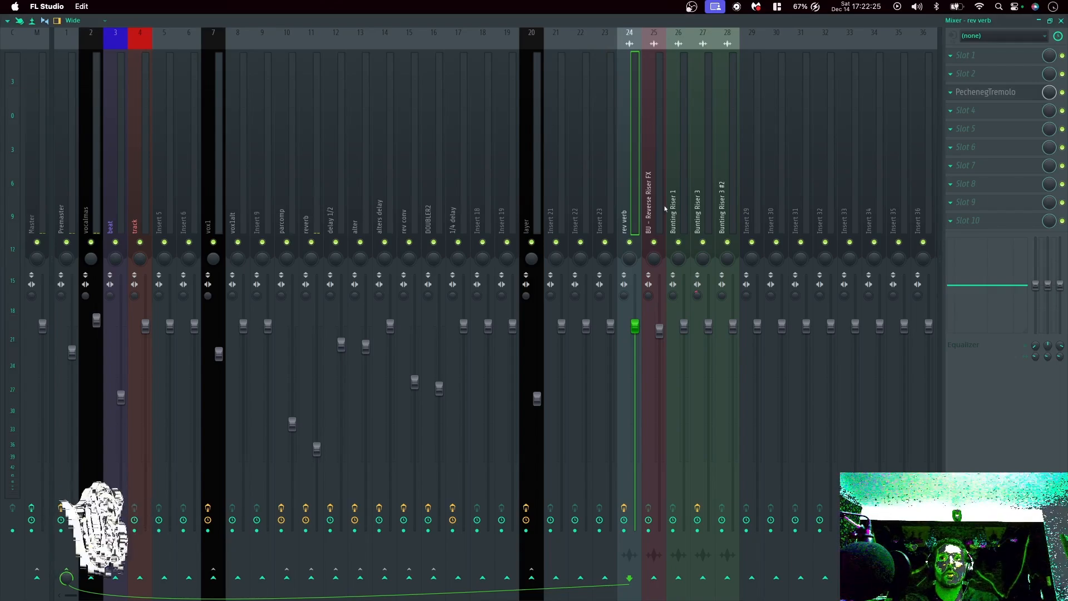
{"action": "left_click", "coordinate": [984, 94]}
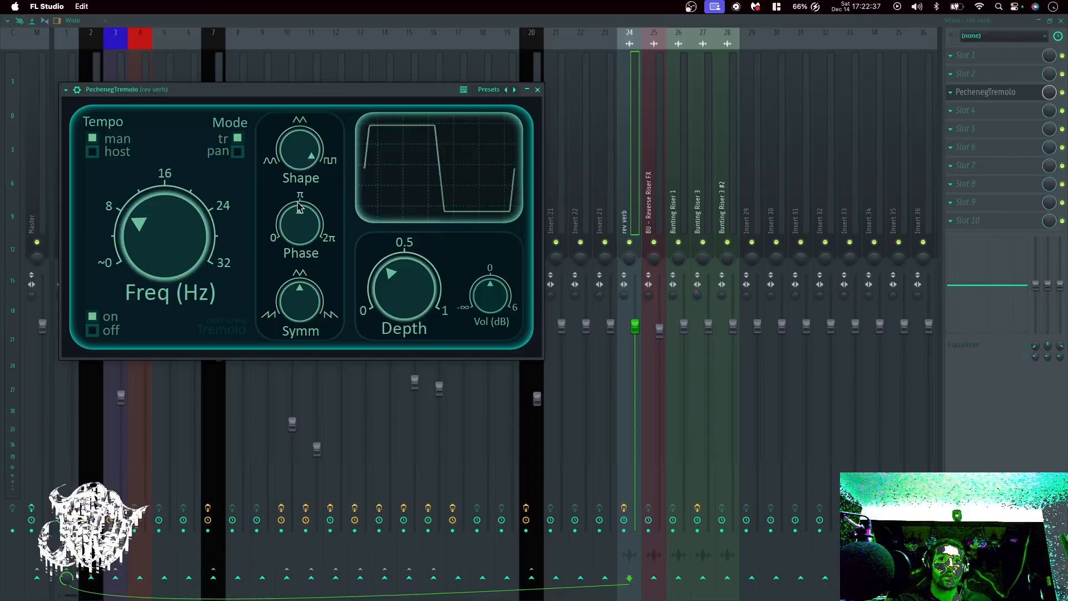
{"action": "key", "text": "space"}
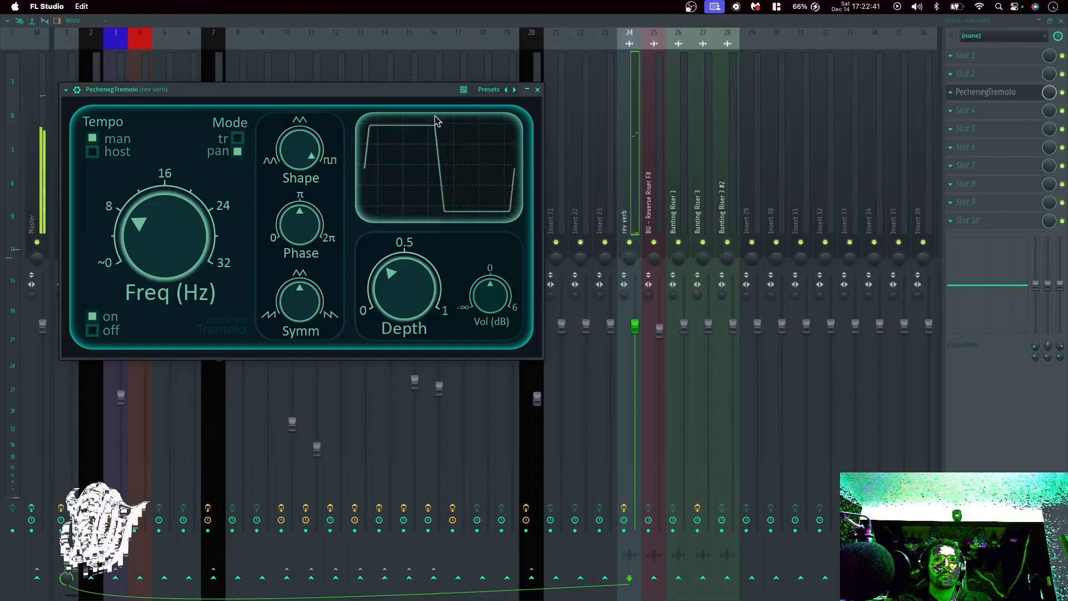
{"action": "left_click", "coordinate": [1060, 21]}
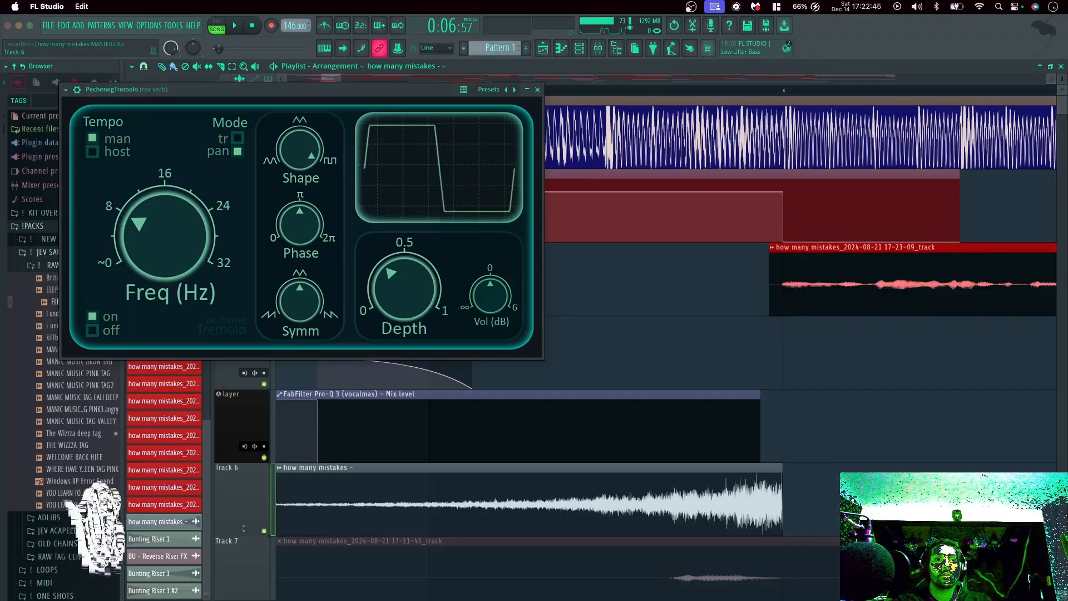
Solo Track 6, play the reversed swell through the tremolo, and switch the tremolo mode from pan to tr.
{"action": "right_click", "coordinate": [263, 530]}
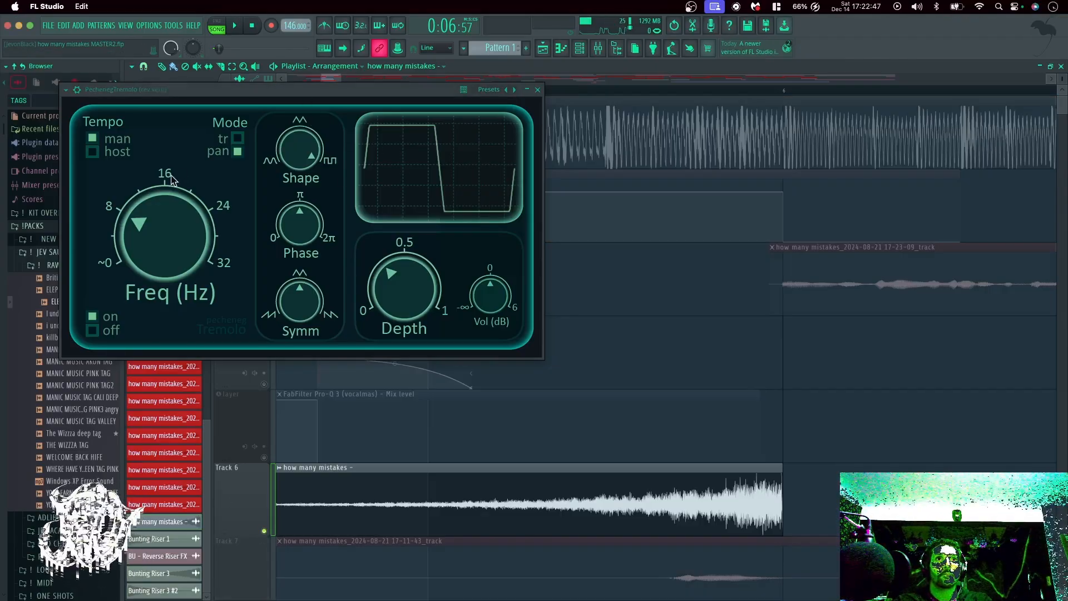
{"action": "key", "text": "space"}
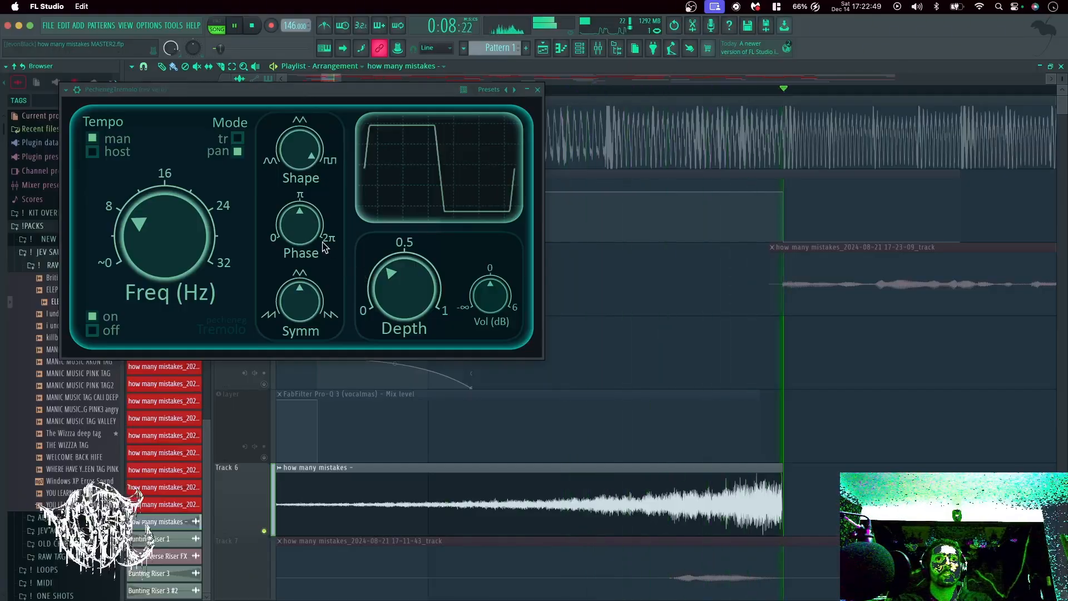
{"action": "left_click", "coordinate": [238, 138]}
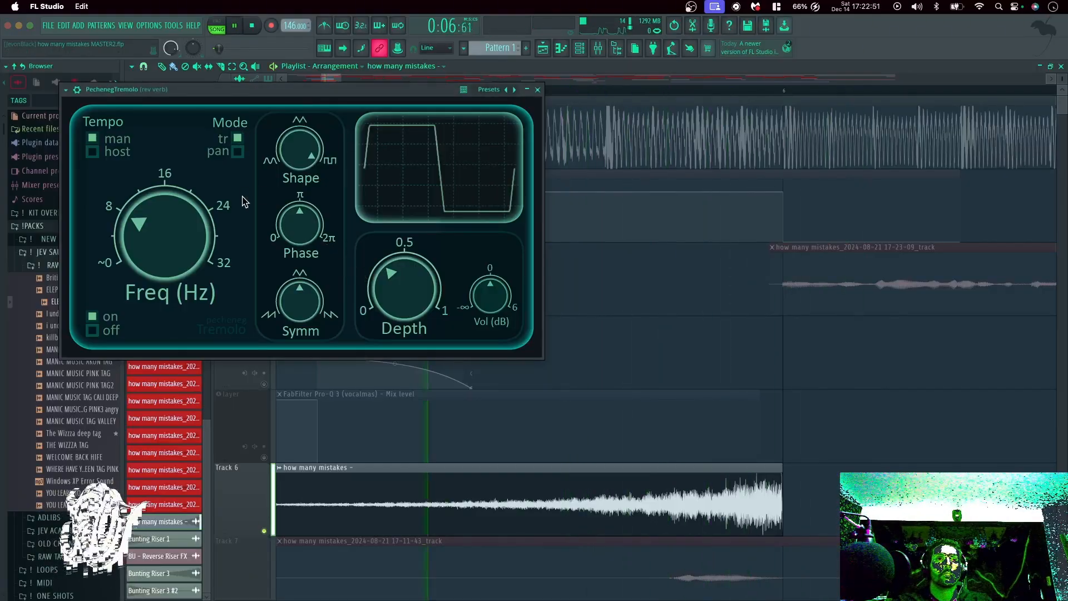
{"action": "key", "text": "space"}
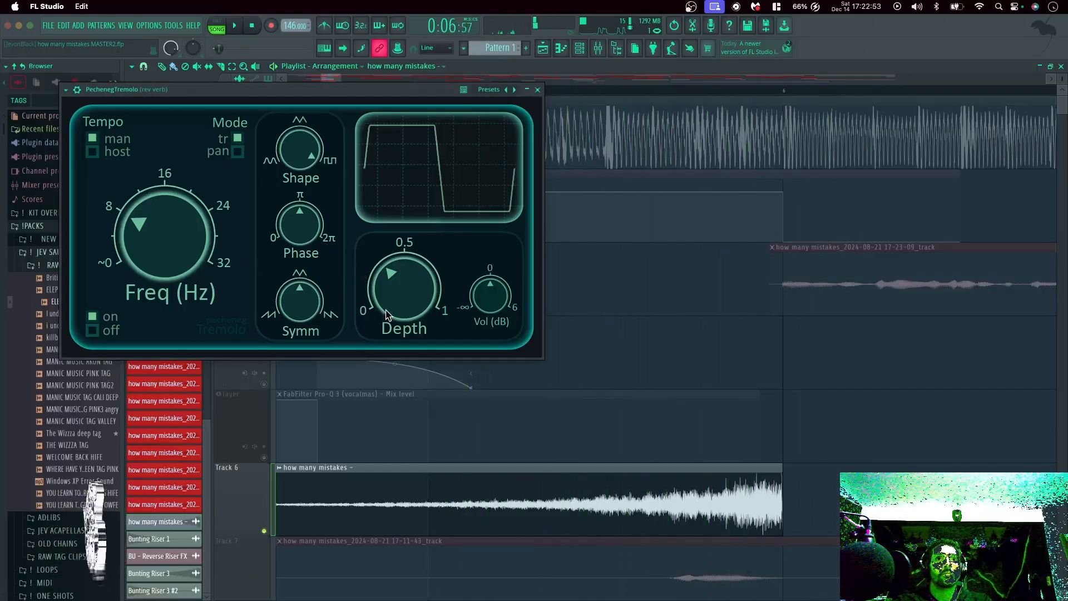
Audition the reversed swell through the tremolo with Shape at 0.97 and Depth raised to 1.00.
{"action": "left_click_drag", "start_coordinate": [388, 314], "coordinate": [405, 330]}
{"action": "key", "text": "space"}
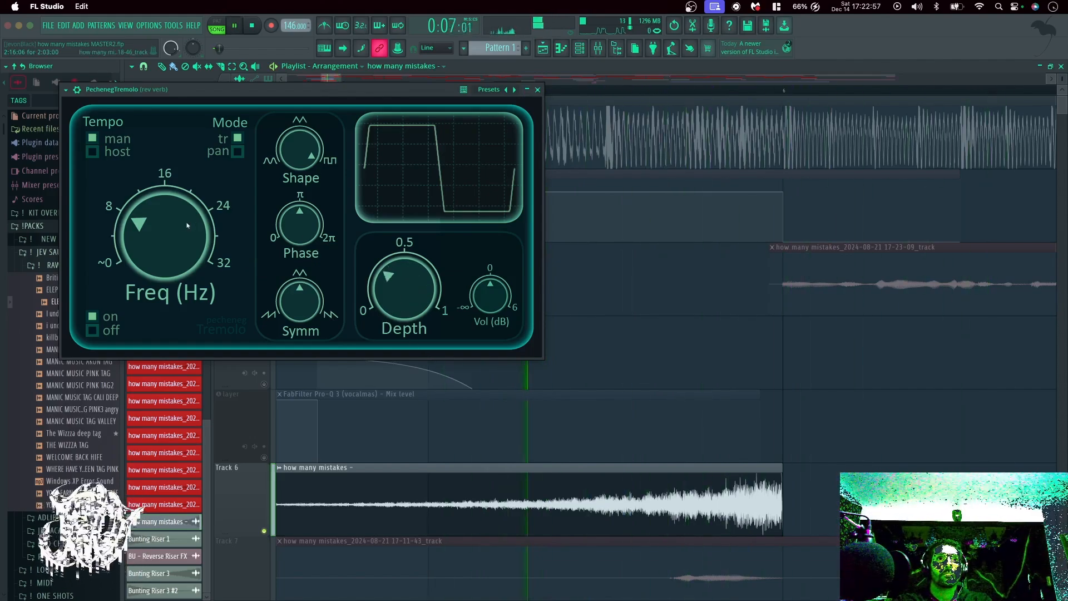
{"action": "key", "text": "space"}
{"action": "left_click_drag", "start_coordinate": [299, 149], "coordinate": [303, 183]}
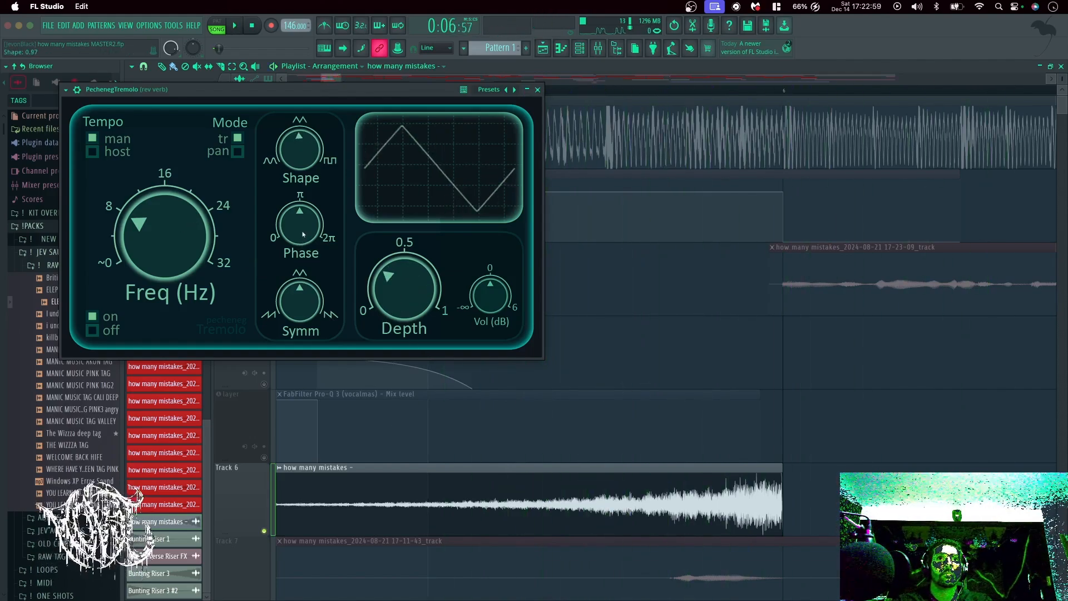
{"action": "key", "text": "space"}
{"action": "left_click_drag", "start_coordinate": [404, 289], "coordinate": [404, 244]}
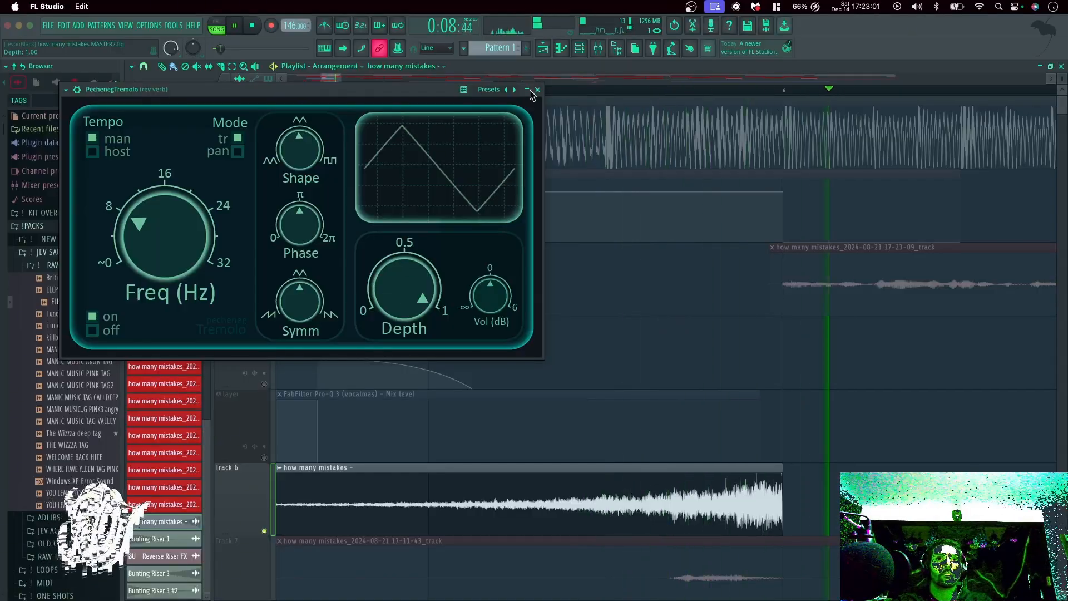
Audition the tremolo with Shape at 0.00, Freq at about 16 Hz and the mode set to pan.
{"action": "left_click_drag", "start_coordinate": [299, 149], "coordinate": [271, 289]}
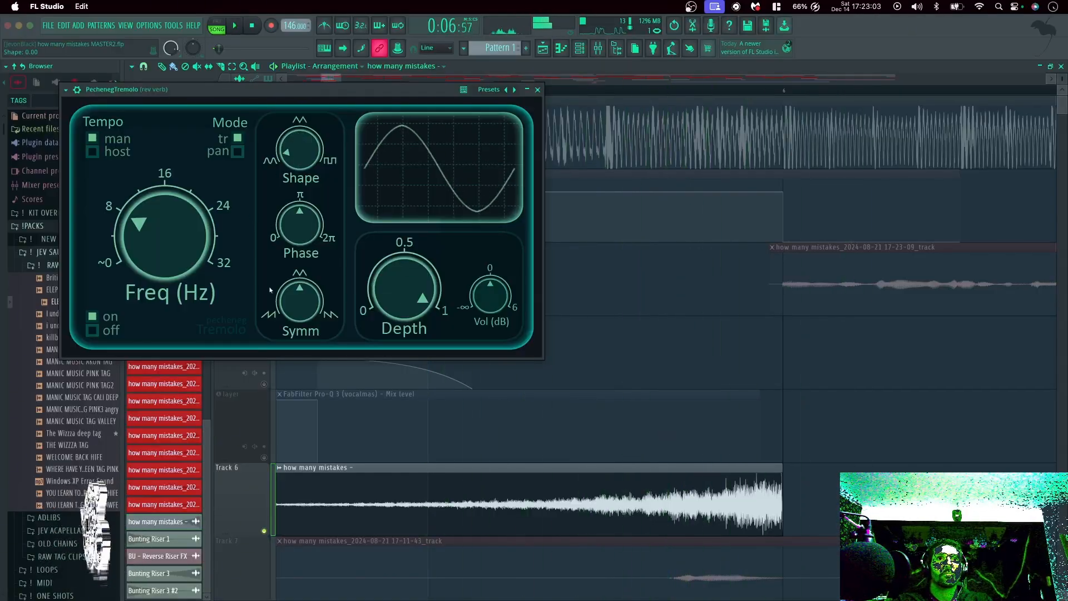
{"action": "key", "text": "space"}
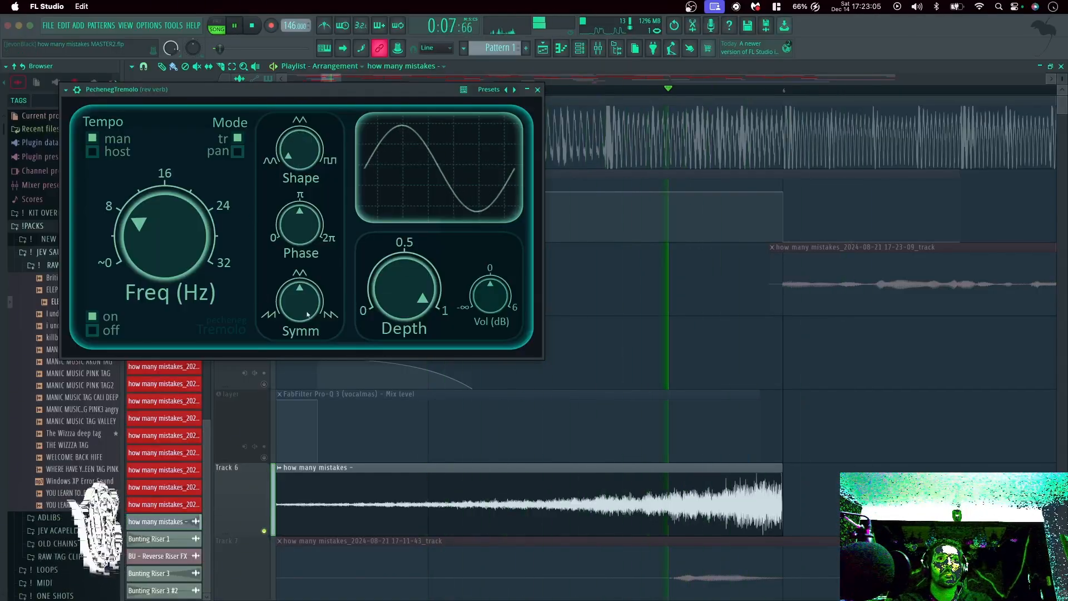
{"action": "left_click_drag", "start_coordinate": [165, 236], "coordinate": [165, 212]}
{"action": "left_click", "coordinate": [238, 152]}
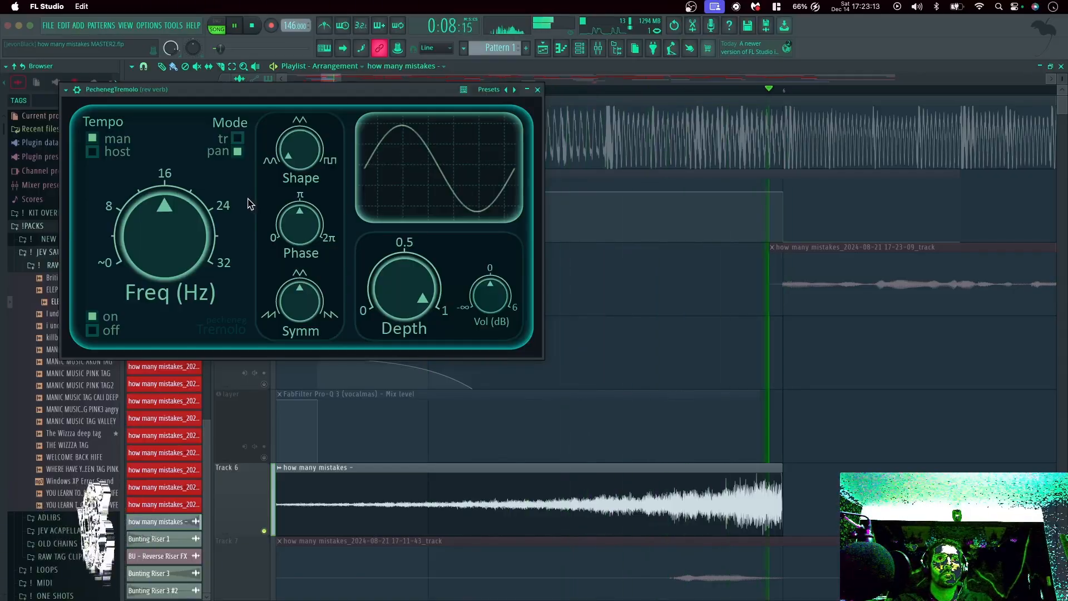
{"action": "key", "text": "space"}
Set the tremolo to about 8 Hz, a near-square shape, Depth 0.33 and tr mode, then close it.
{"action": "left_click_drag", "start_coordinate": [151, 226], "coordinate": [156, 304]}
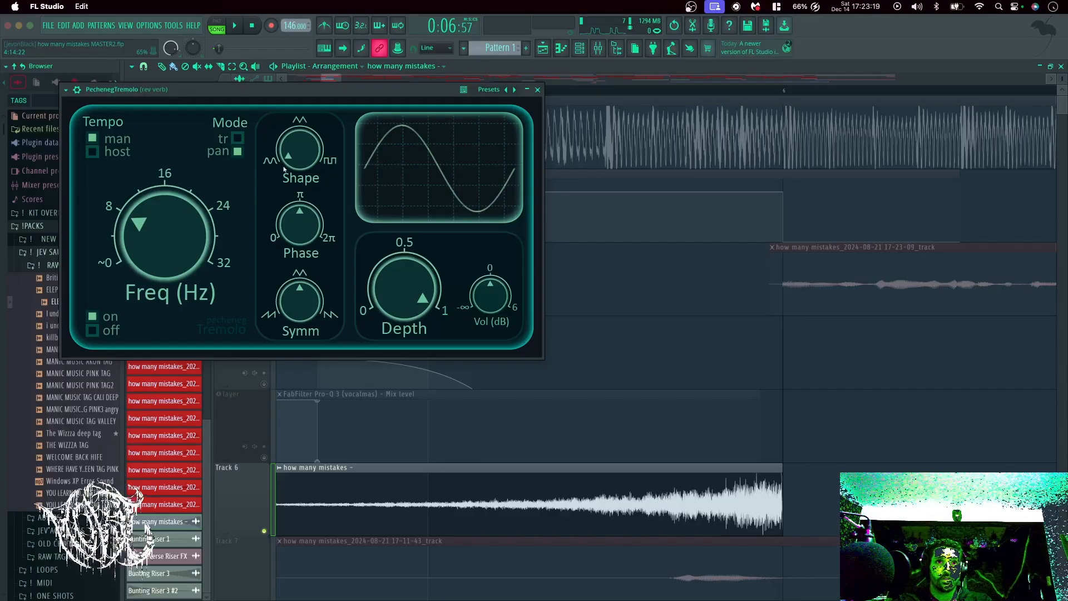
{"action": "left_click_drag", "start_coordinate": [283, 168], "coordinate": [350, 241]}
{"action": "left_click_drag", "start_coordinate": [396, 302], "coordinate": [404, 346]}
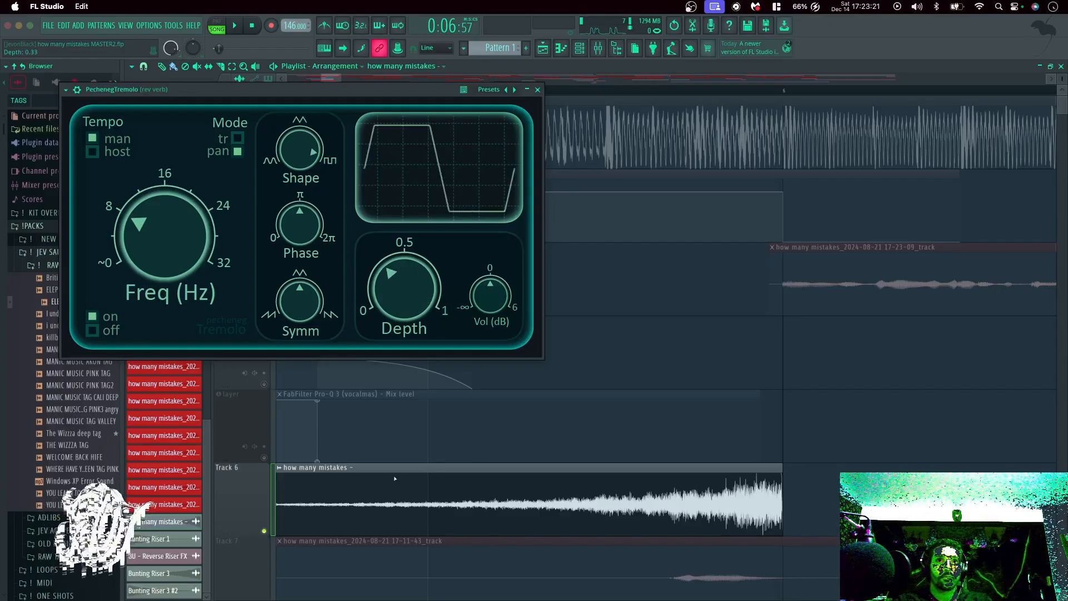
{"action": "left_click", "coordinate": [238, 139]}
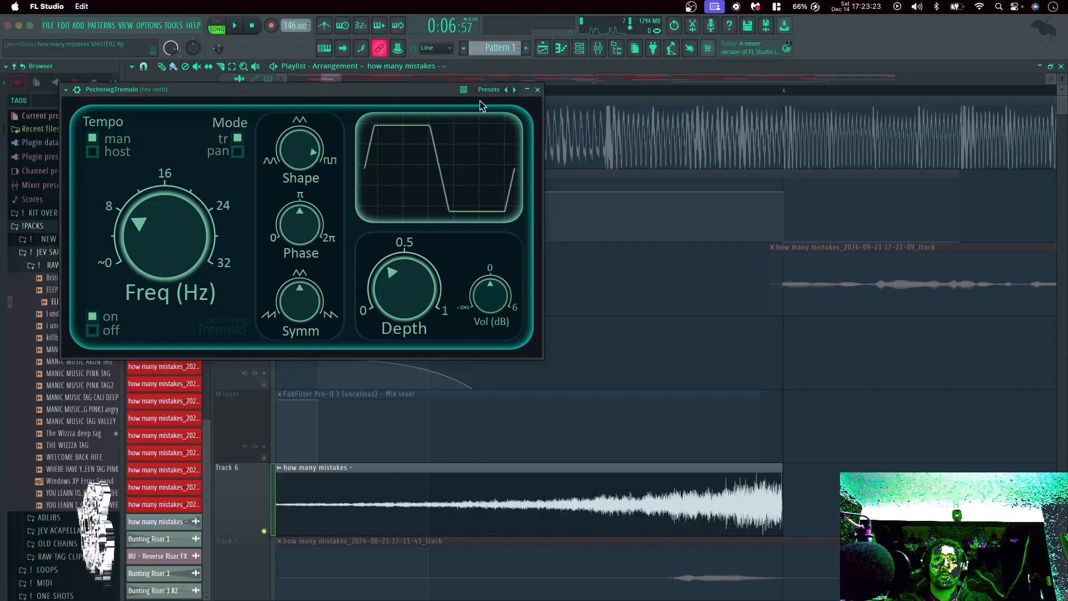
{"action": "left_click_drag", "start_coordinate": [535, 113], "coordinate": [554, 95]}
{"action": "left_click", "coordinate": [556, 72]}
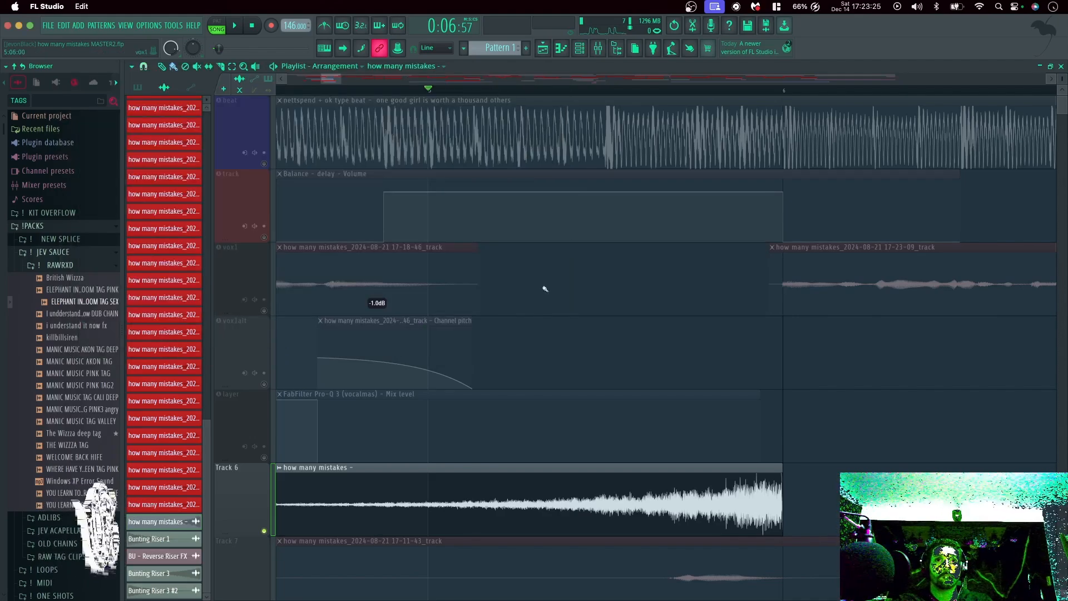
Unsolo Track 6 and play the full mix through the reversed swell.
{"action": "key", "text": "space"}
{"action": "scroll", "coordinate": [555, 362], "scroll_direction": "down", "scroll_amount": 3}
{"action": "key", "text": "space"}
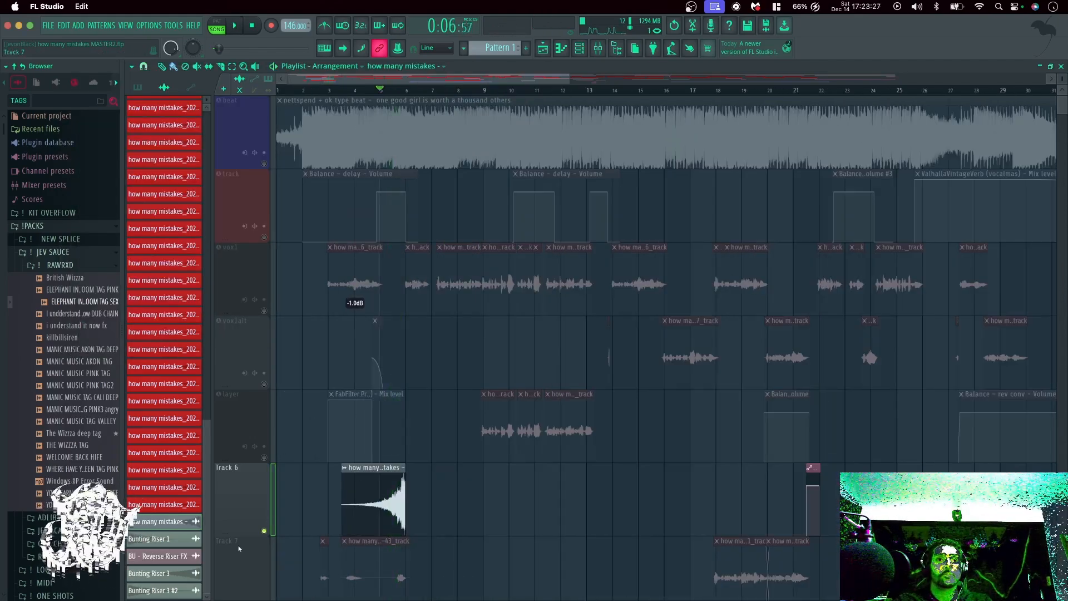
{"action": "key", "text": "space"}
{"action": "scroll", "coordinate": [451, 453], "scroll_direction": "up", "scroll_amount": 3}
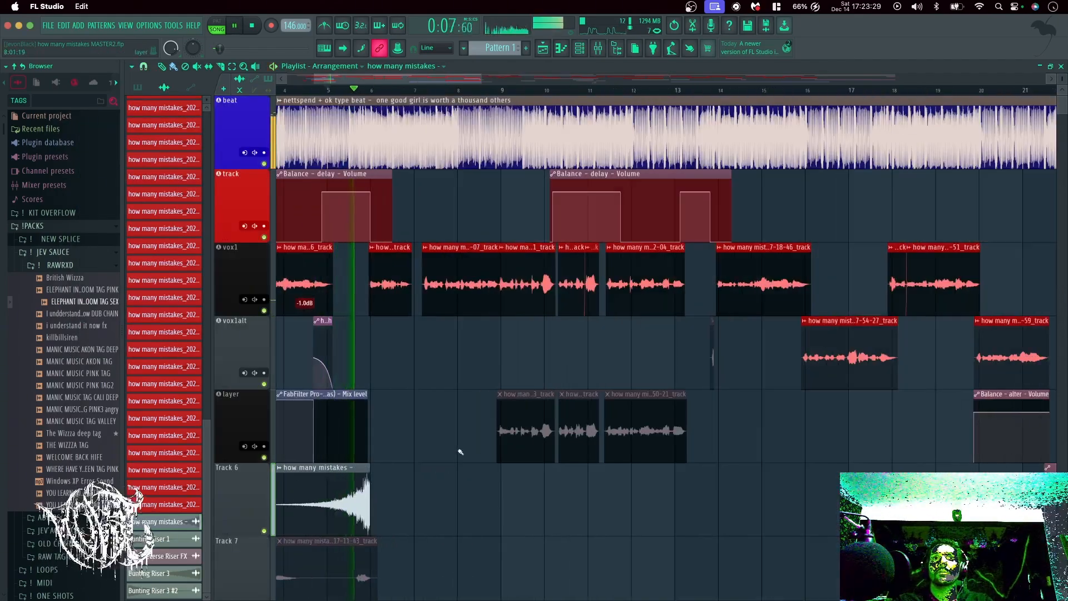
{"action": "scroll", "coordinate": [444, 462], "scroll_direction": "up", "scroll_amount": 2}
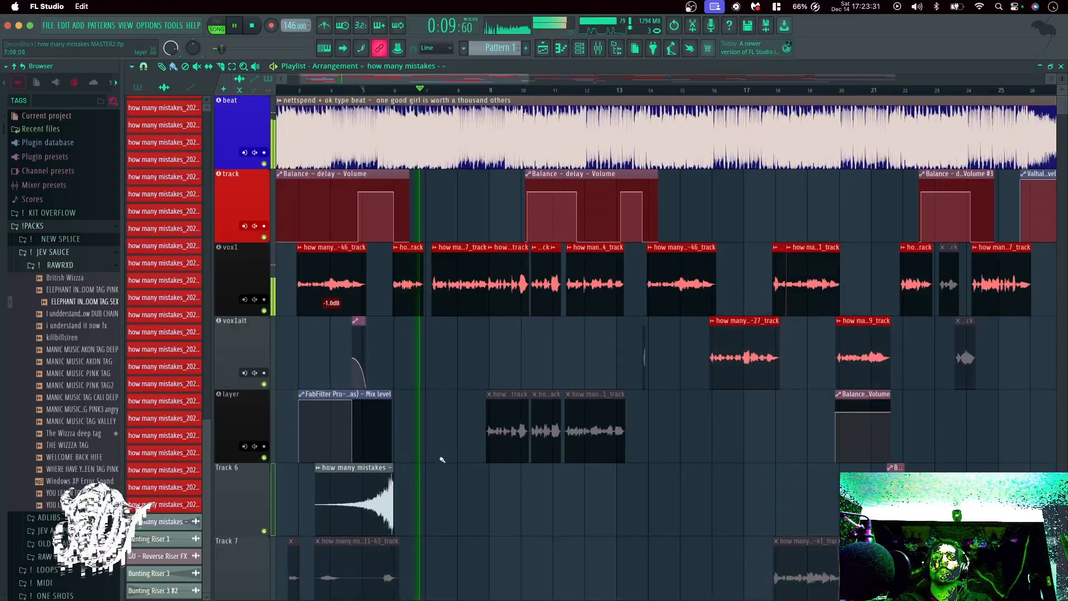
Listen to the verse and follow how the vocal clips alternate between the vox1 and vox1alt tracks, then stop playback.
{"action": "scroll", "coordinate": [444, 461], "scroll_direction": "down", "scroll_amount": 2}
{"action": "scroll", "coordinate": [490, 389], "scroll_direction": "down", "scroll_amount": 2}
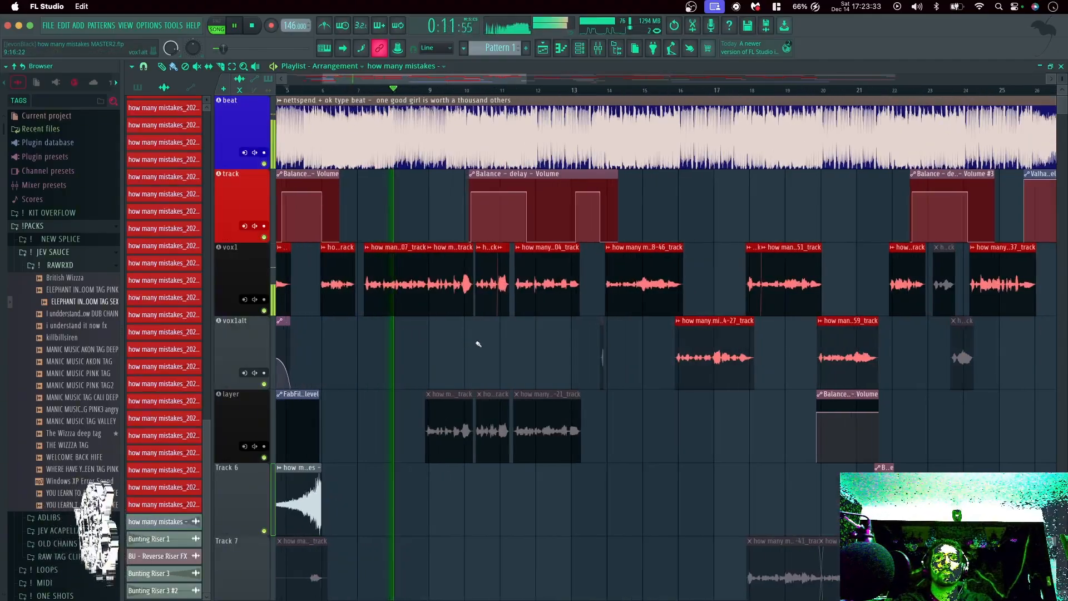
{"action": "scroll", "coordinate": [536, 278], "scroll_direction": "right", "scroll_amount": 2}
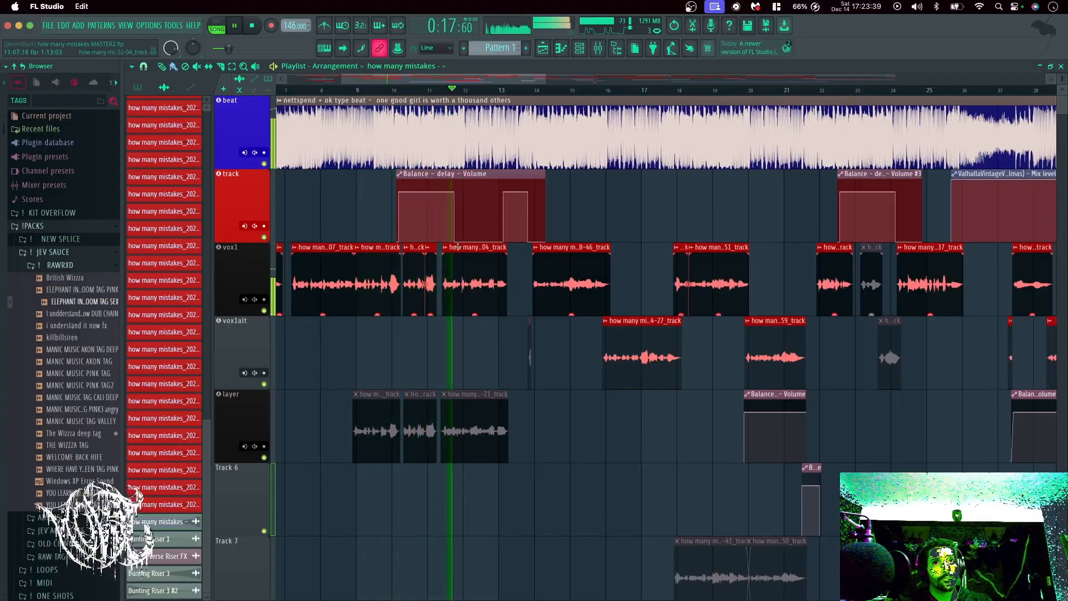
{"action": "scroll", "coordinate": [535, 384], "scroll_direction": "down", "scroll_amount": 1}
{"action": "scroll", "coordinate": [545, 377], "scroll_direction": "up", "scroll_amount": 2}
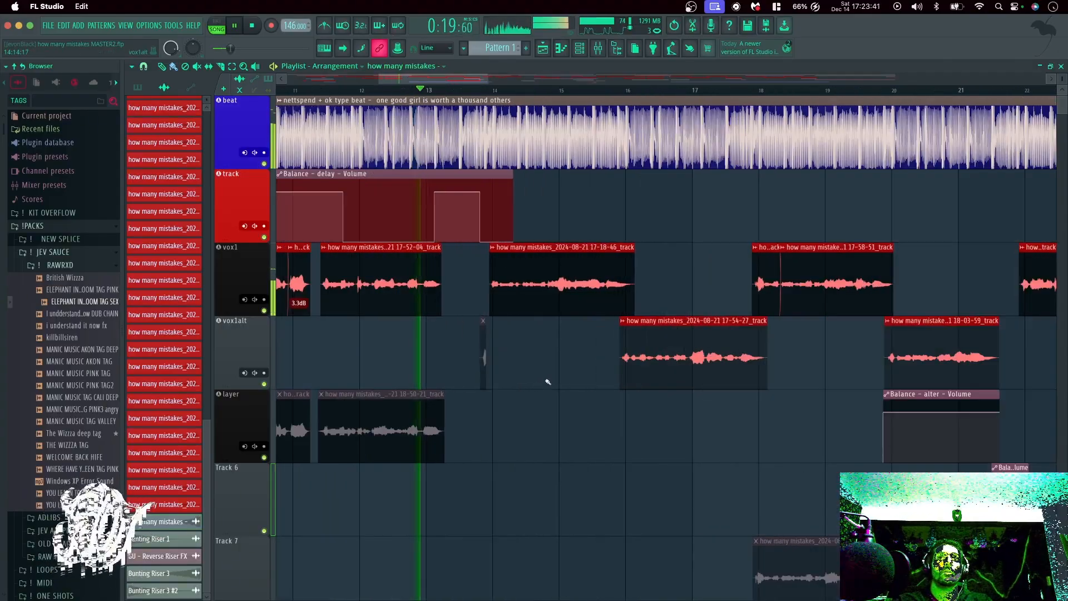
{"action": "scroll", "coordinate": [431, 96], "scroll_direction": "right", "scroll_amount": 5}
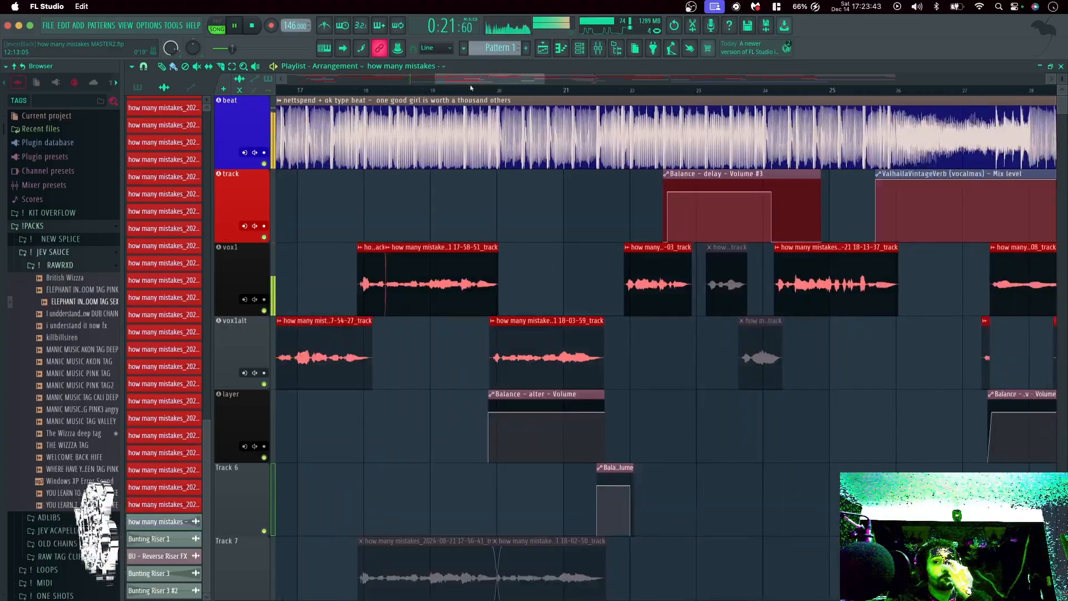
{"action": "scroll", "coordinate": [432, 96], "scroll_direction": "left", "scroll_amount": 1}
{"action": "scroll", "coordinate": [434, 98], "scroll_direction": "right", "scroll_amount": 2}
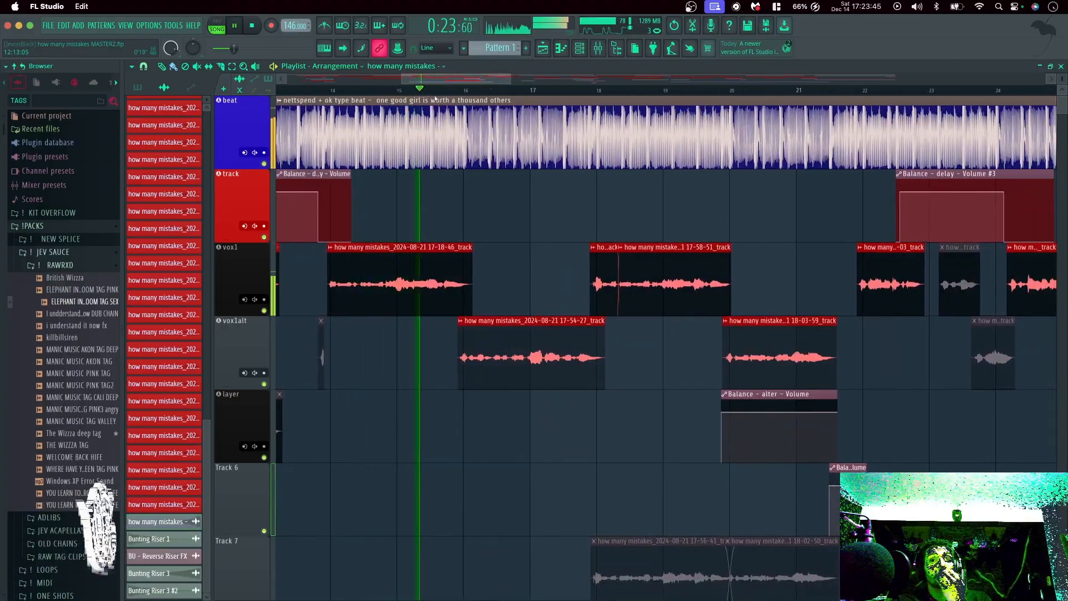
{"action": "scroll", "coordinate": [428, 108], "scroll_direction": "left", "scroll_amount": 1}
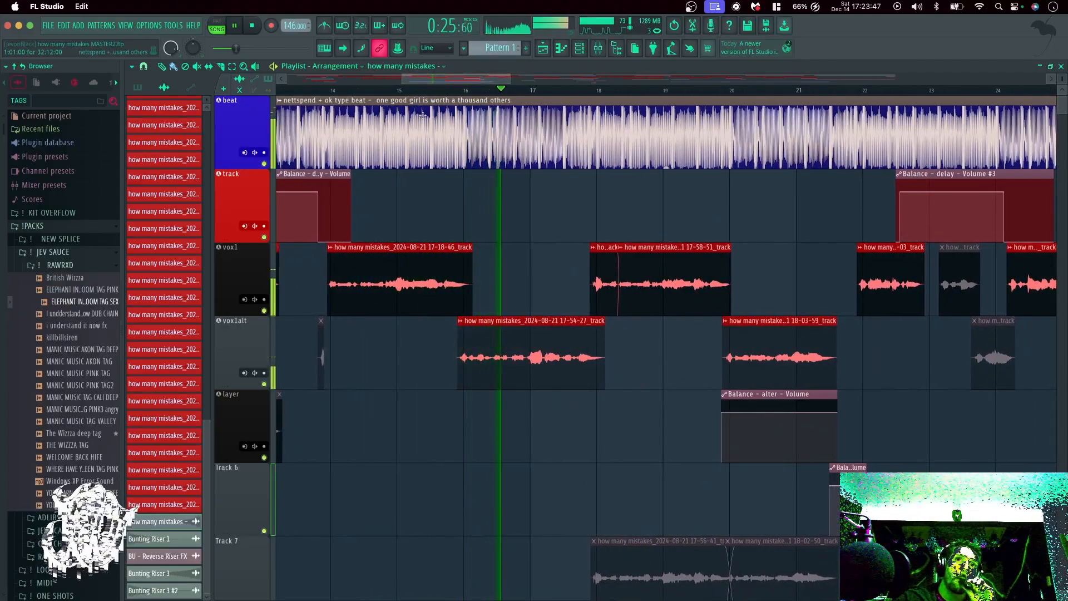
{"action": "key", "text": "space"}
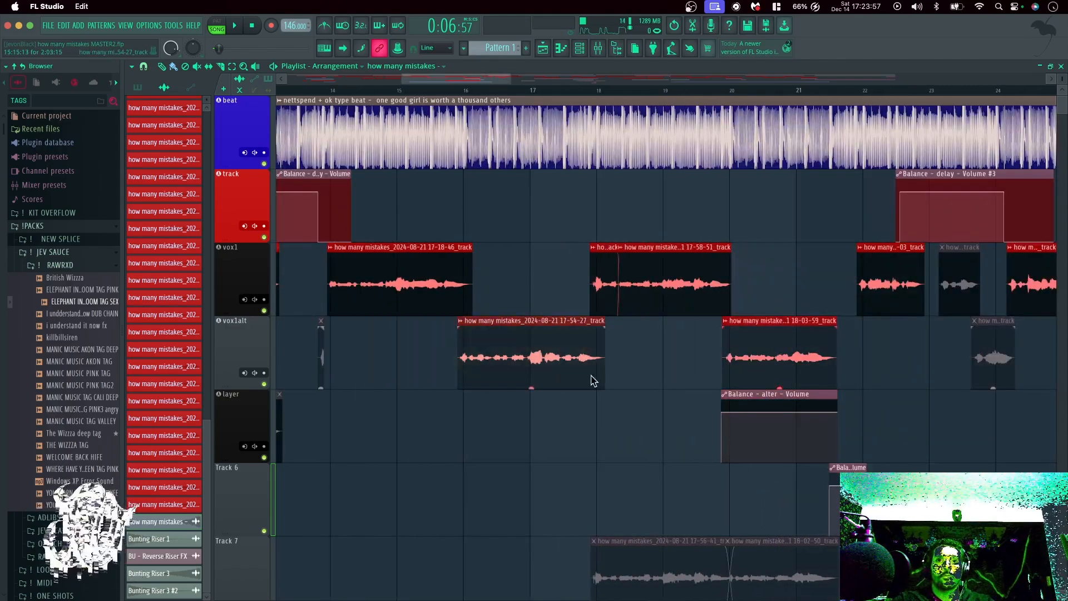
Try moving the 17-54-27 vocal clip from vox1alt to the vox1 track and audition it from bar 15.
{"action": "left_click", "coordinate": [594, 381]}
{"action": "left_click", "coordinate": [626, 363]}
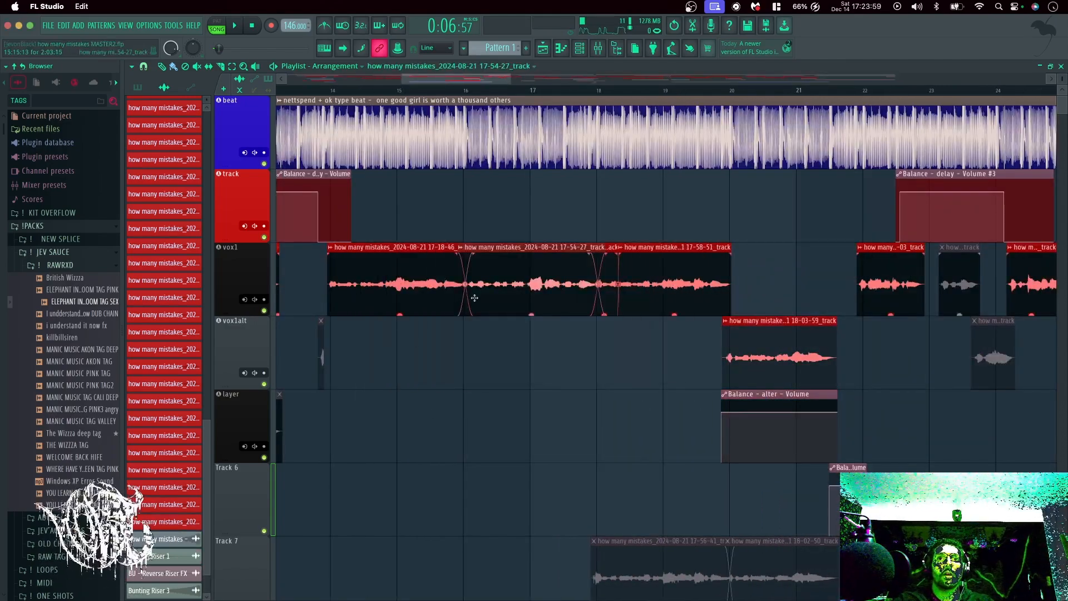
{"action": "left_click", "coordinate": [406, 90]}
{"action": "key", "text": "space"}
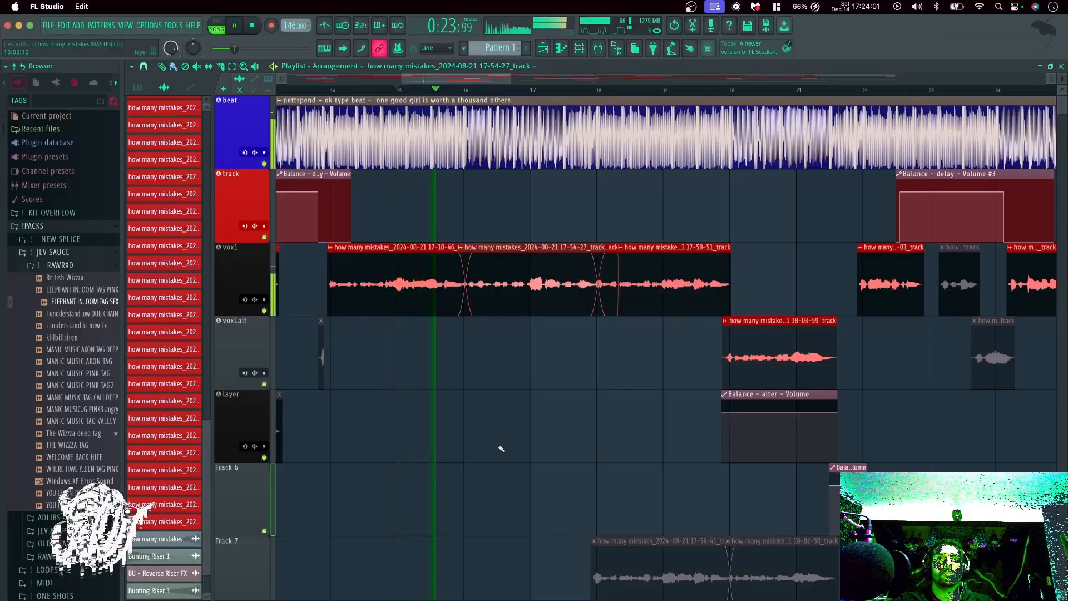
{"action": "key", "text": "space"}
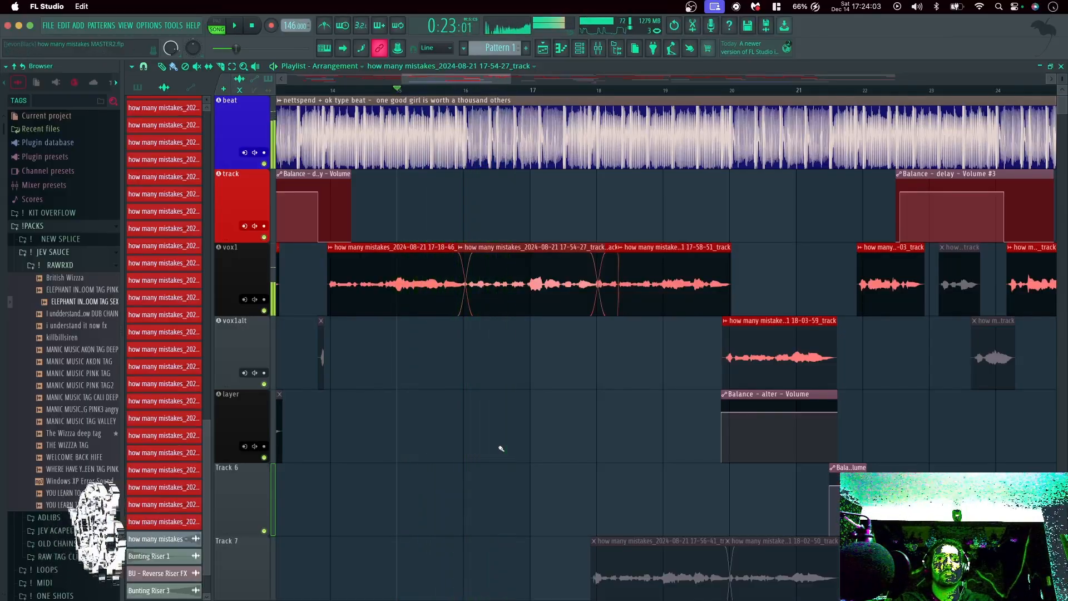
Undo moving the 17-54-27 vocal clip to the vox1 track.
{"action": "key", "text": "ctrl+z"}
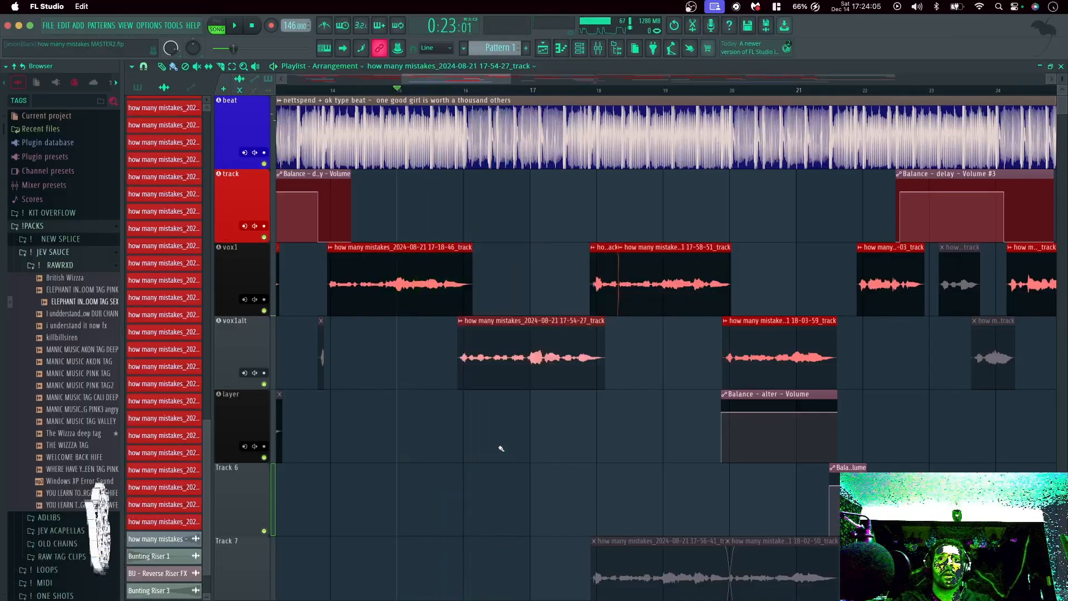
{"action": "key", "text": "ctrl+z"}
{"action": "key", "text": "ctrl+z"}
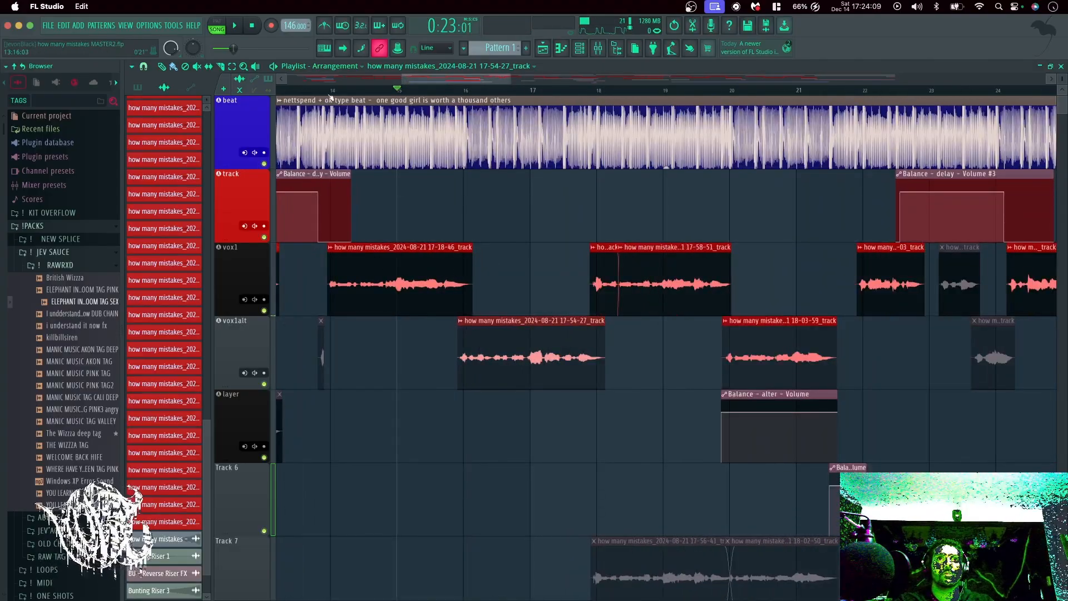
Play the overlapping vox1 and vox1alt vocals from bar 14, then replay them from bar 16.
{"action": "left_click", "coordinate": [329, 94]}
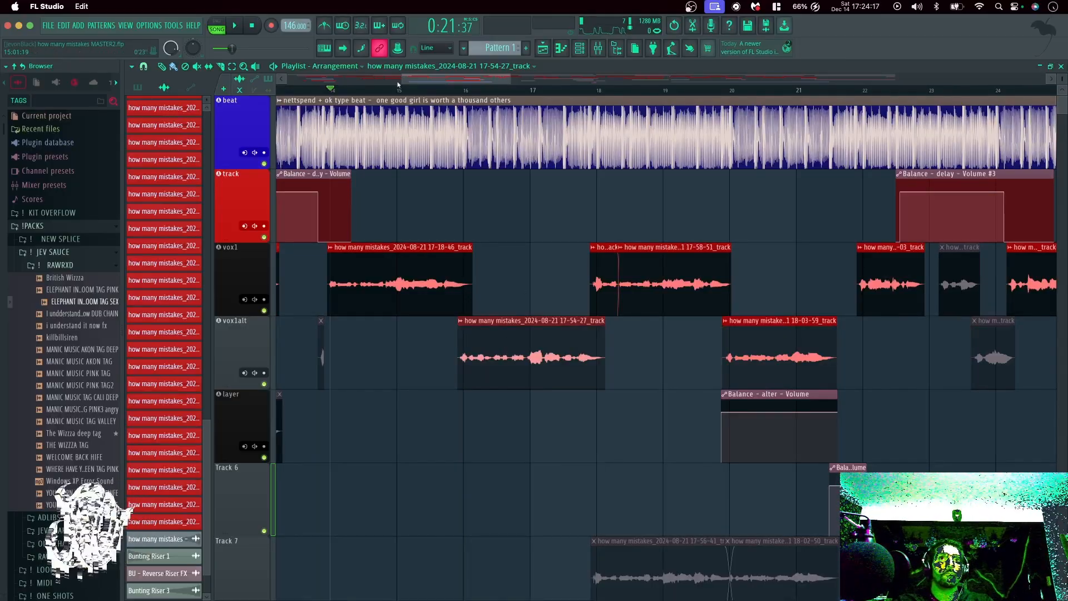
{"action": "key", "text": "space"}
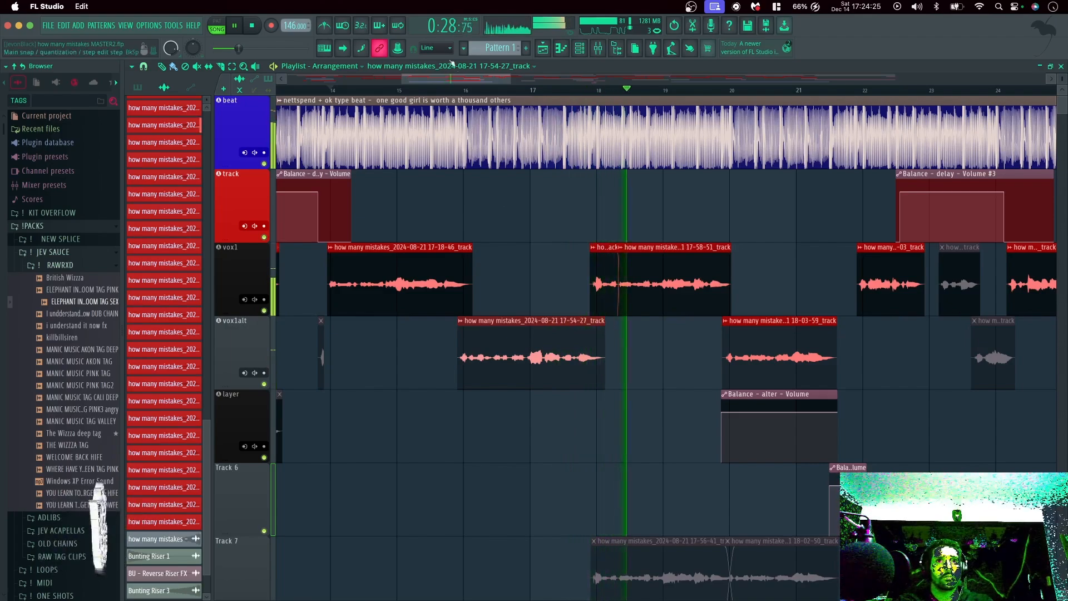
{"action": "left_click", "coordinate": [462, 89]}
{"action": "scroll", "coordinate": [338, 275], "scroll_direction": "right", "scroll_amount": 5}
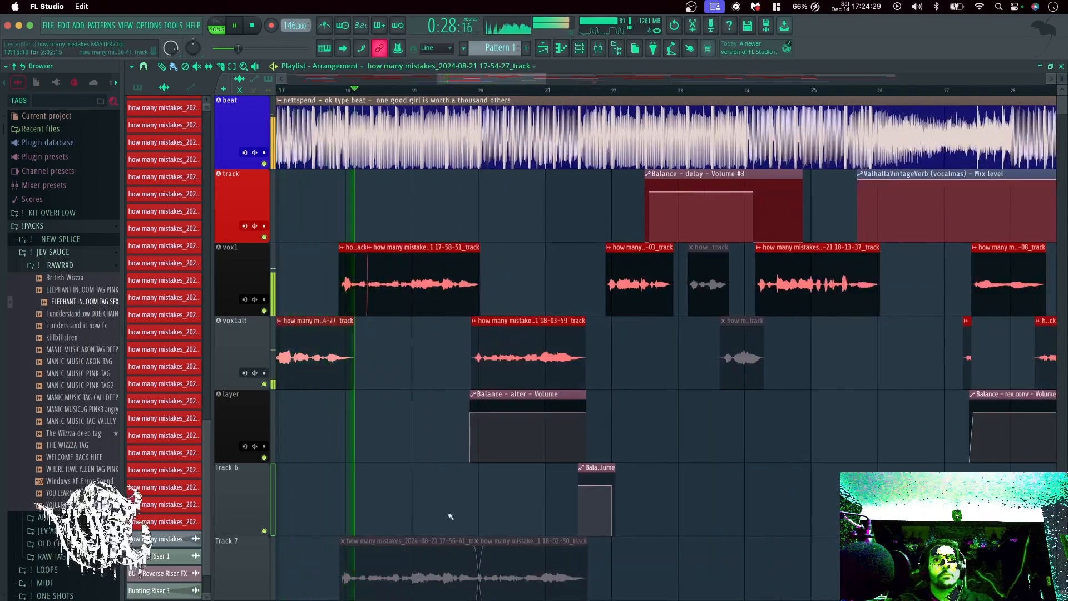
{"action": "scroll", "coordinate": [463, 238], "scroll_direction": "right", "scroll_amount": 2}
{"action": "scroll", "coordinate": [463, 238], "scroll_direction": "left", "scroll_amount": 2}
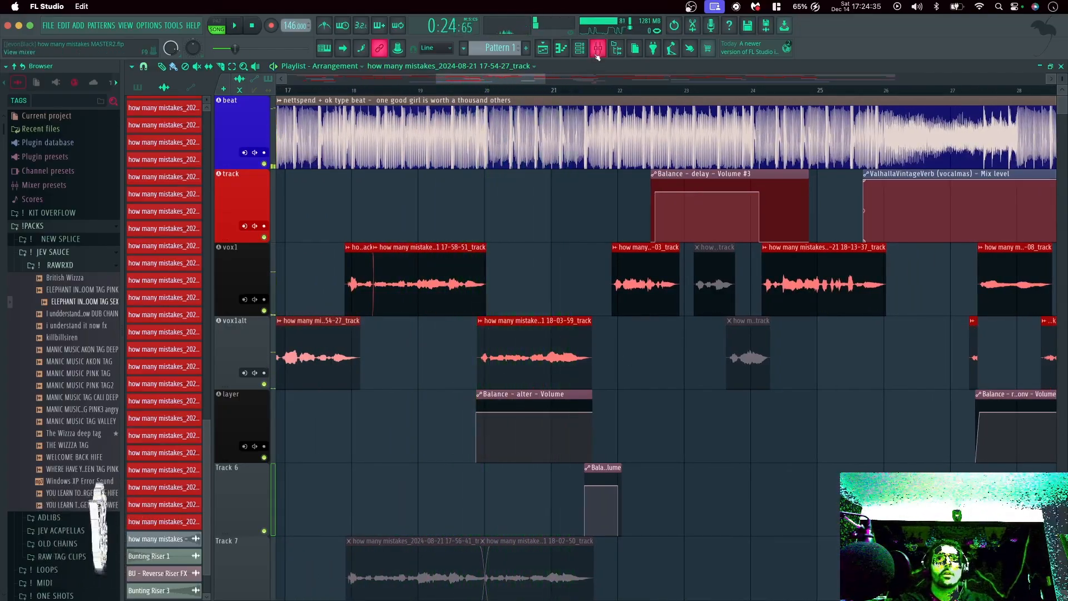
Inspect the alter mixer track during playback, check its Little AlterBoy settings, and close the plugin.
{"action": "key", "text": "F9"}
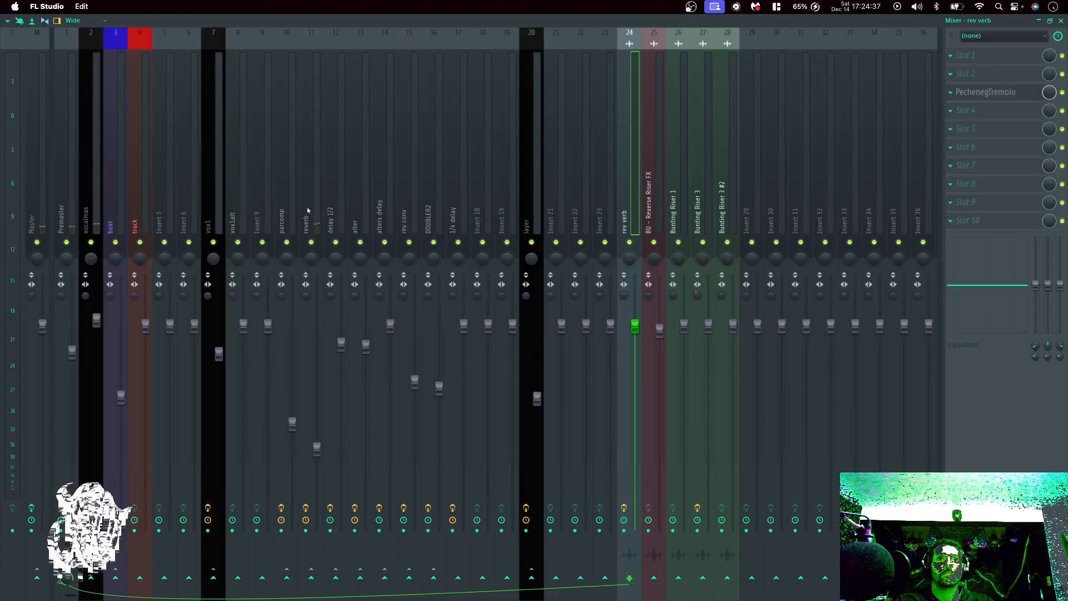
{"action": "left_click", "coordinate": [307, 210]}
{"action": "left_click", "coordinate": [355, 212]}
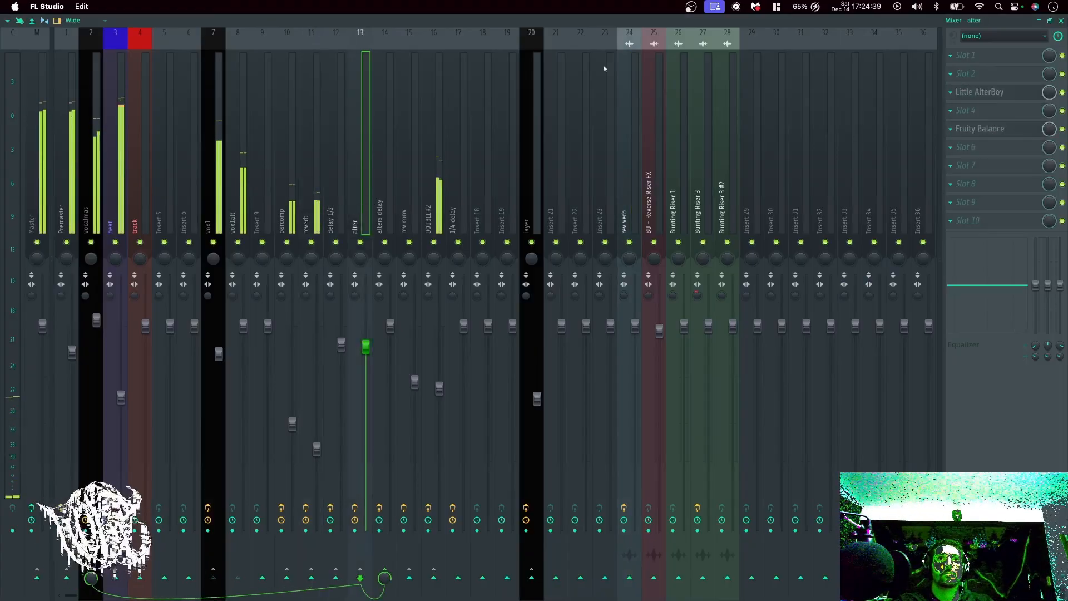
{"action": "key", "text": "F9"}
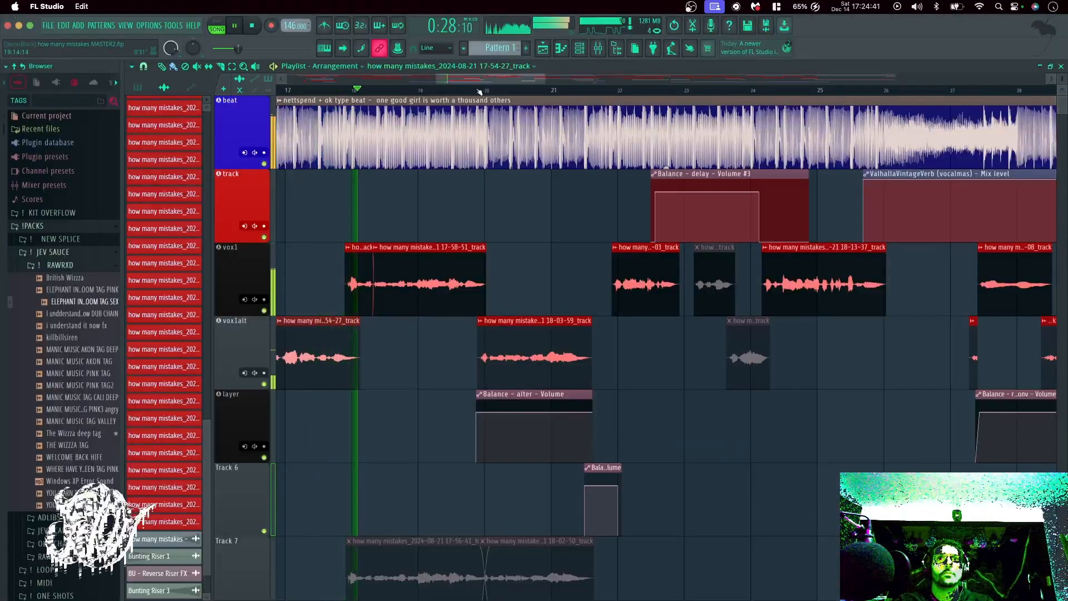
{"action": "key", "text": "F9"}
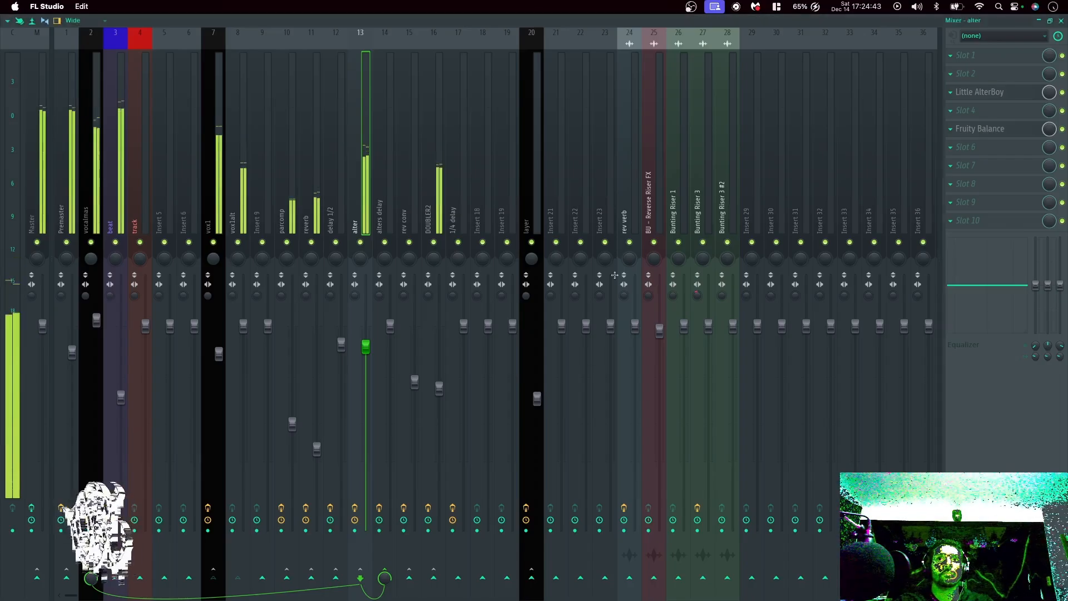
{"action": "key", "text": "space"}
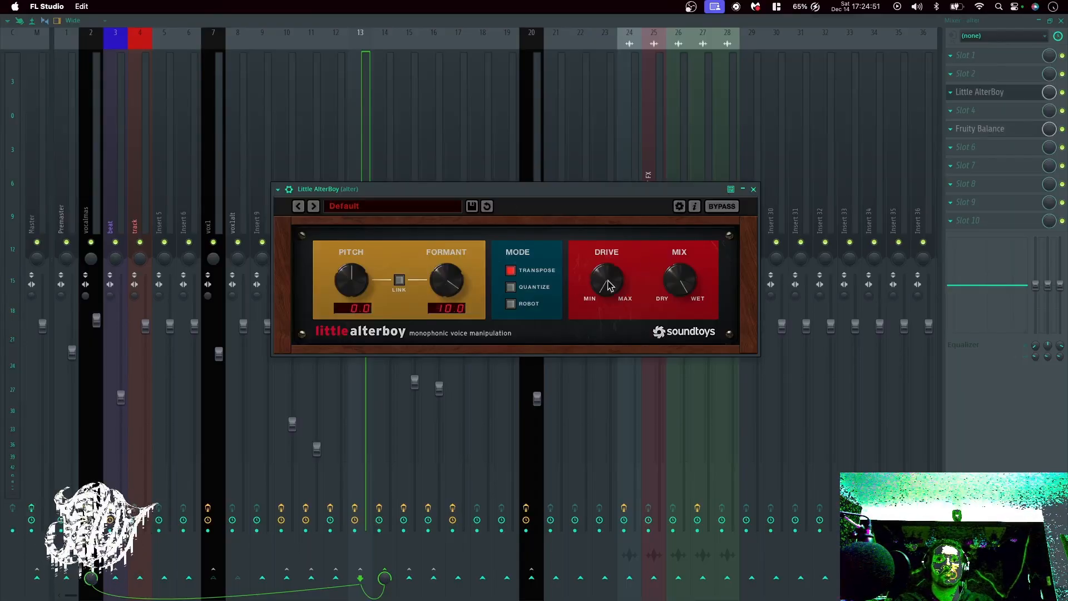
{"action": "left_click", "coordinate": [754, 189]}
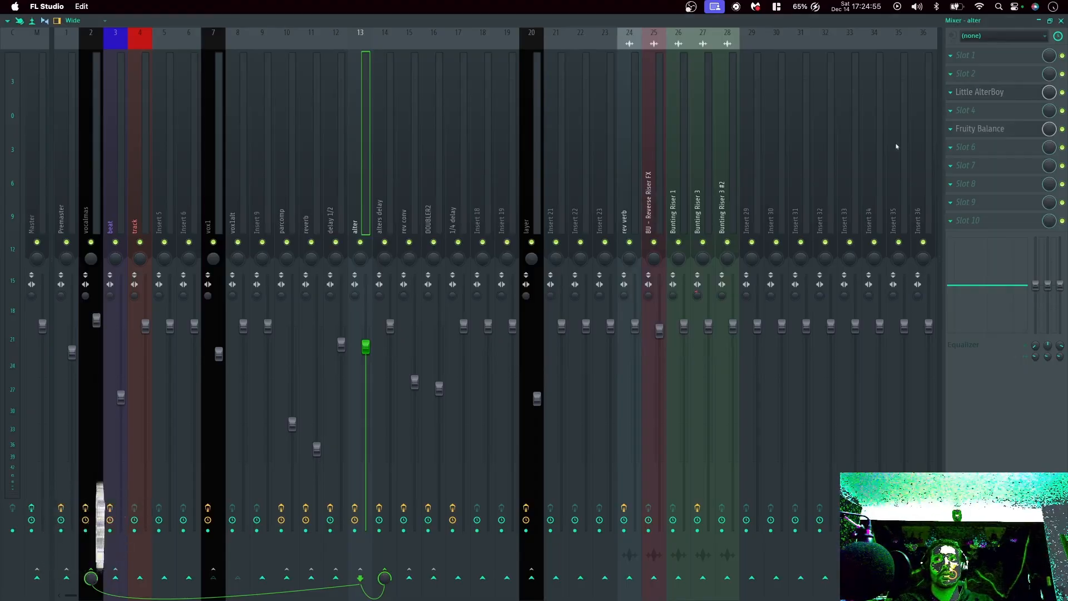
Revisit the alter mixer track, review its Little AlterBoy pitch, formant and mix settings, and return to the playlist.
{"action": "left_click", "coordinate": [1060, 23]}
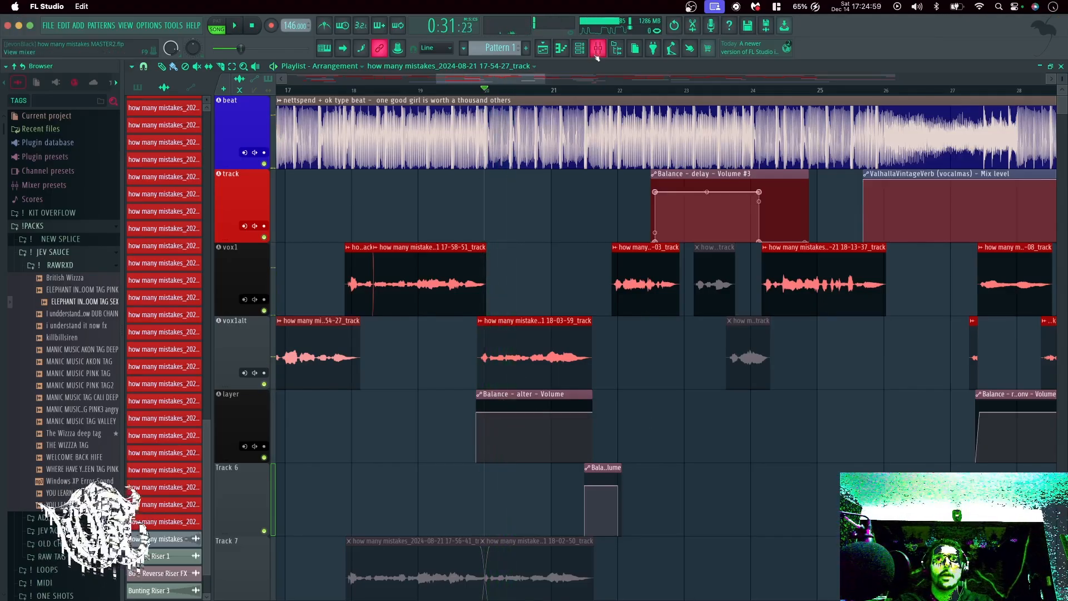
{"action": "key", "text": "F9"}
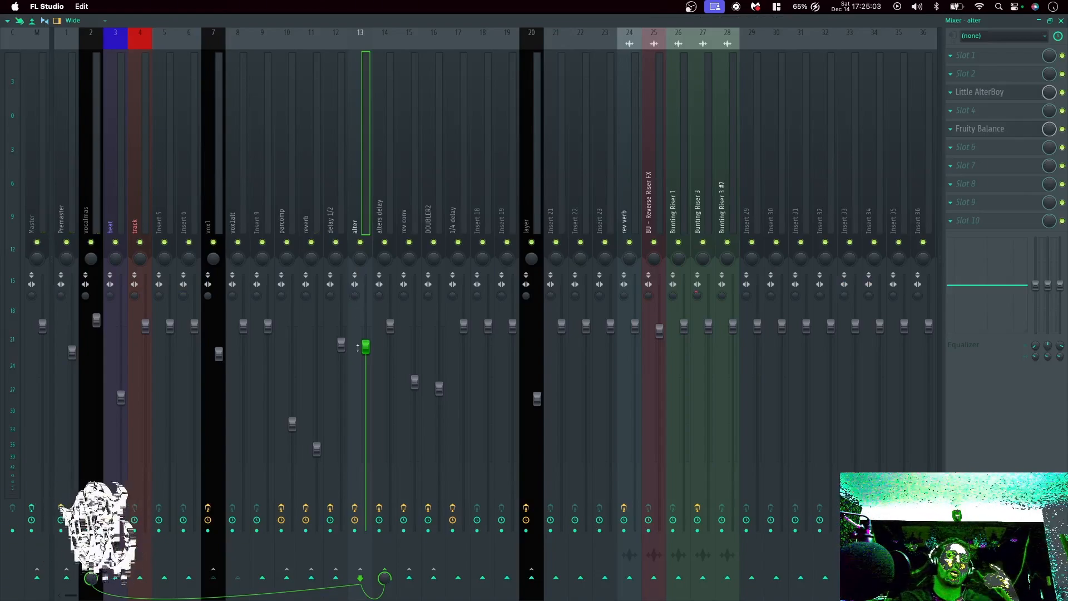
{"action": "left_click", "coordinate": [999, 94]}
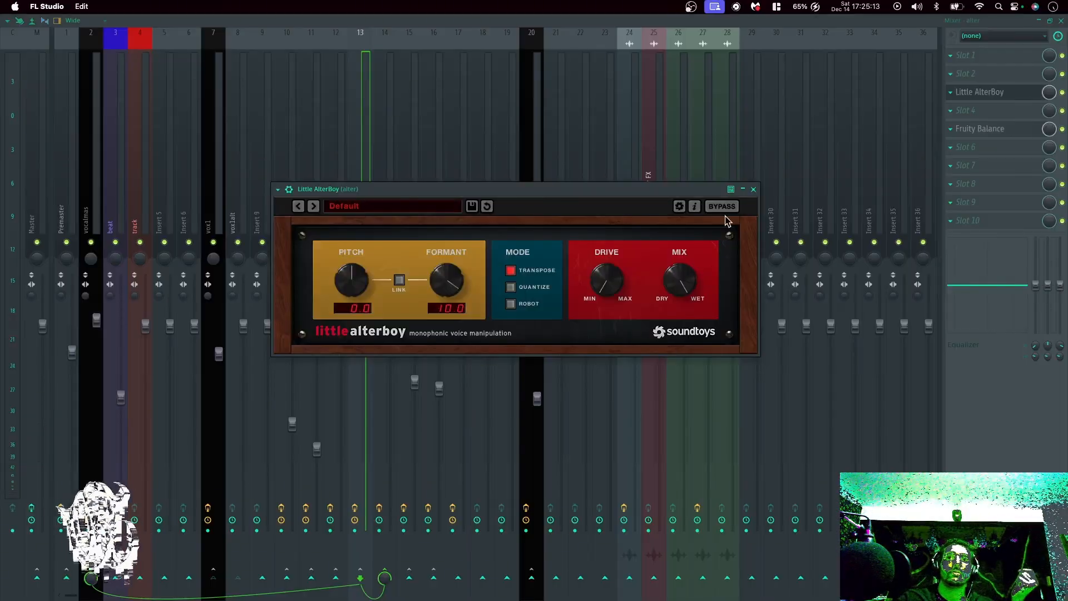
{"action": "left_click", "coordinate": [754, 190]}
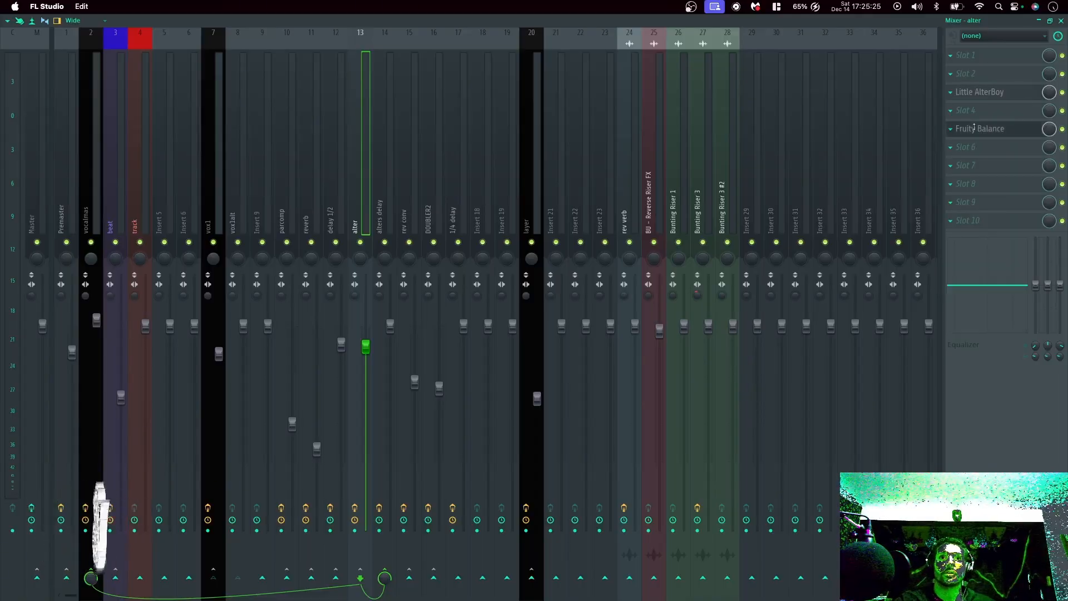
{"action": "left_click", "coordinate": [1061, 21]}
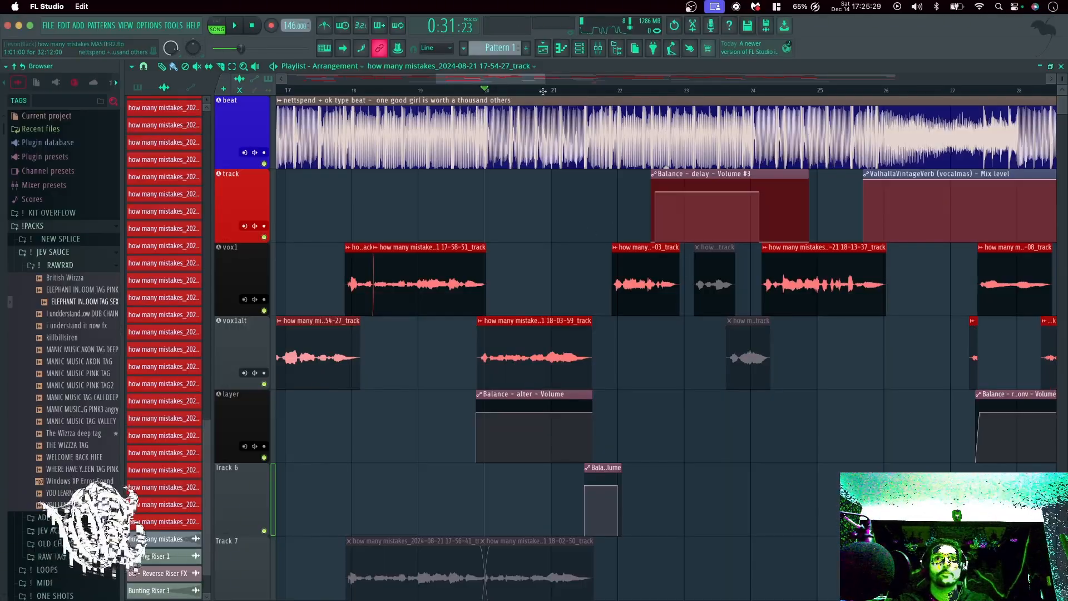
Play the song from bar 20 into the ValhallaVintageVerb mix level automation on the track lane.
{"action": "key", "text": "space"}
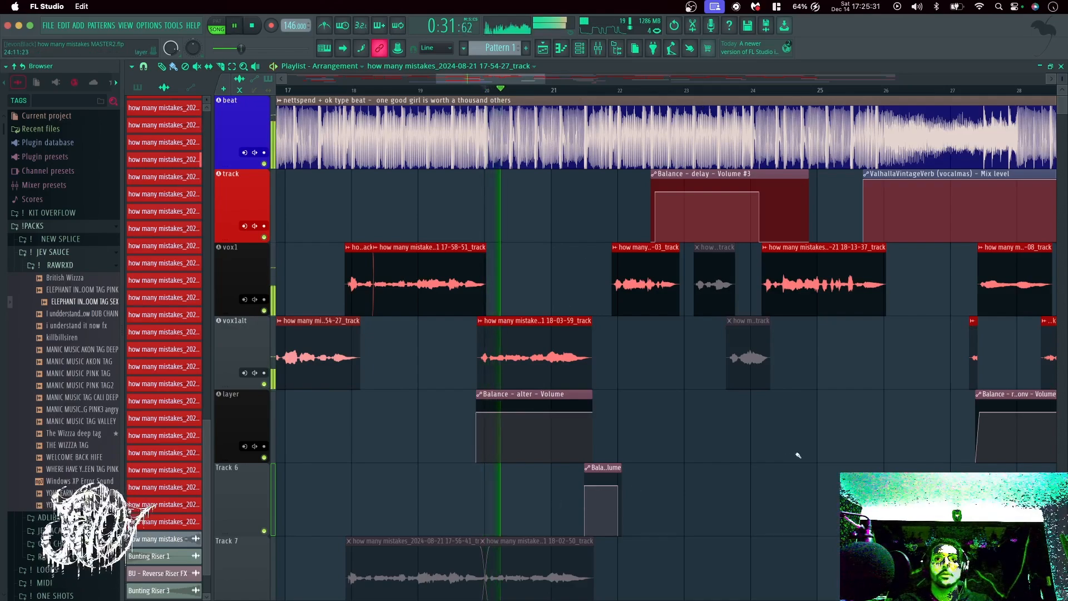
{"action": "scroll", "coordinate": [699, 447], "scroll_direction": "up", "scroll_amount": 2}
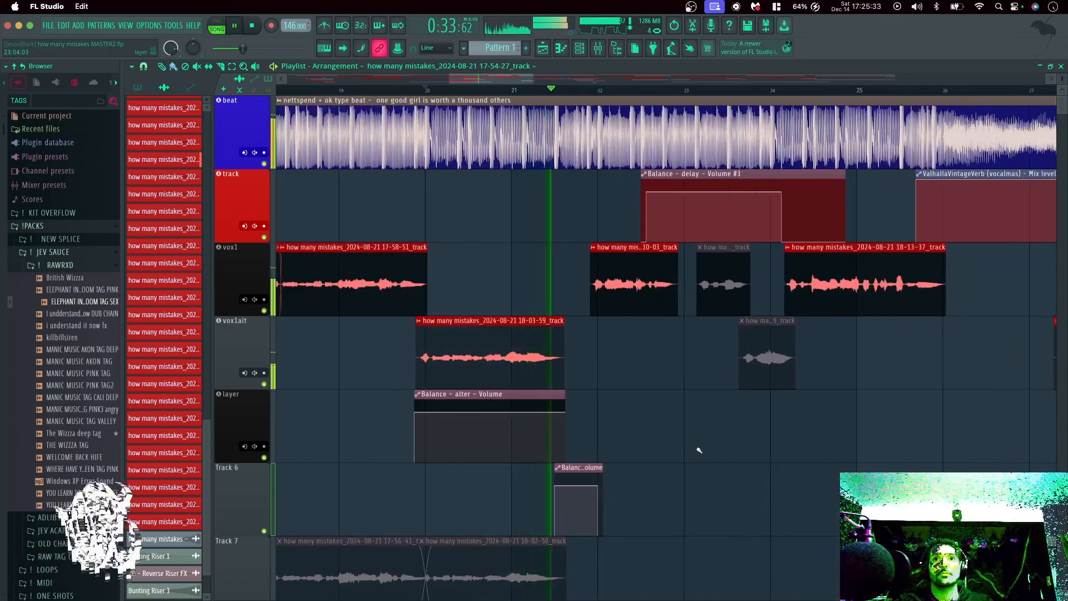
{"action": "left_click", "coordinate": [520, 83]}
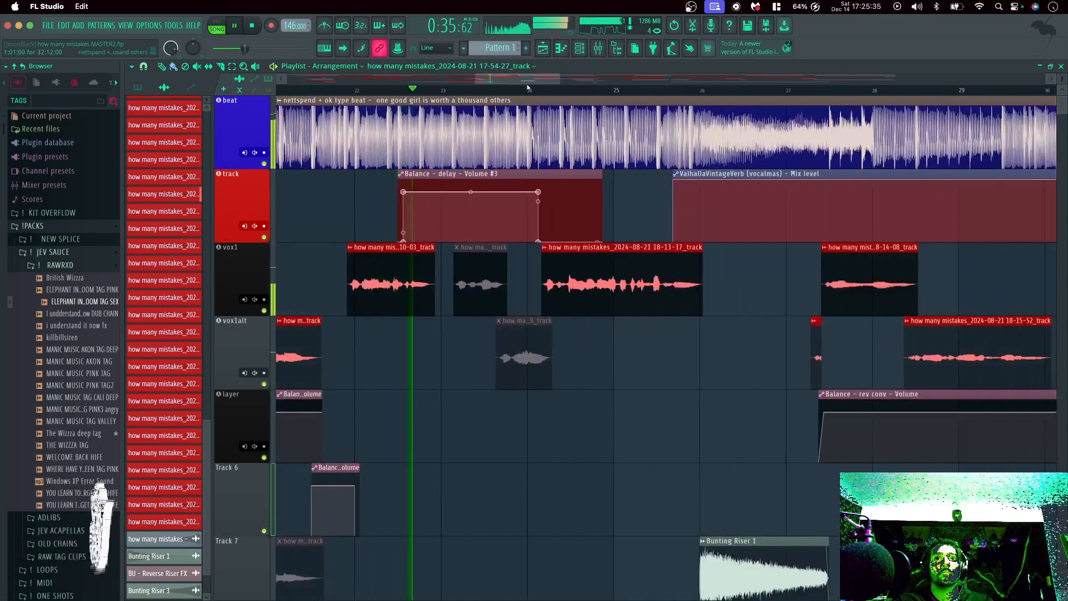
{"action": "scroll", "coordinate": [581, 369], "scroll_direction": "down", "scroll_amount": 2}
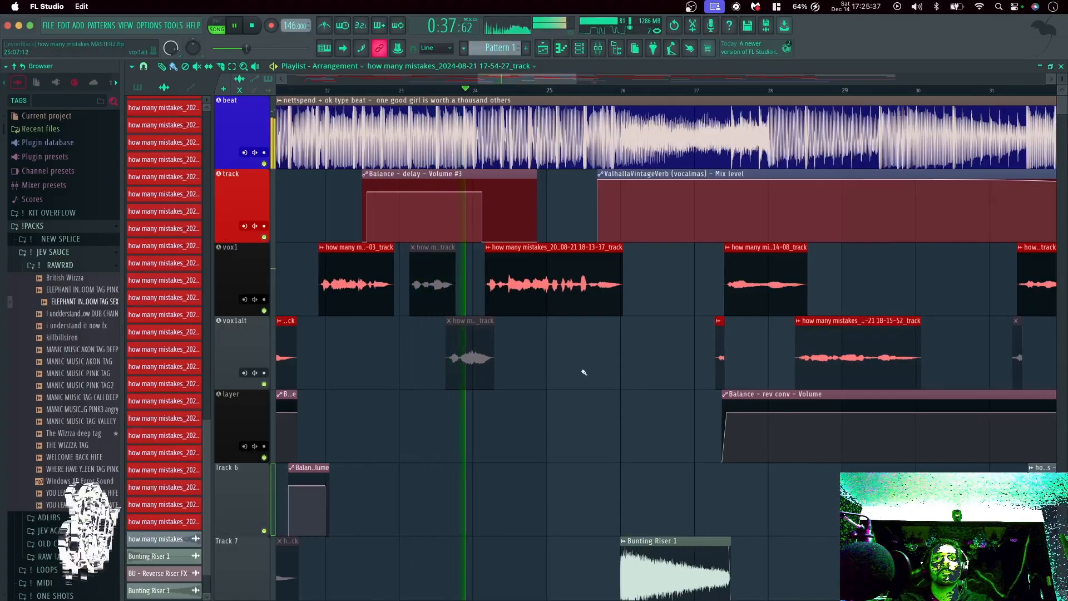
{"action": "left_click", "coordinate": [543, 85]}
{"action": "scroll", "coordinate": [497, 151], "scroll_direction": "right", "scroll_amount": 4}
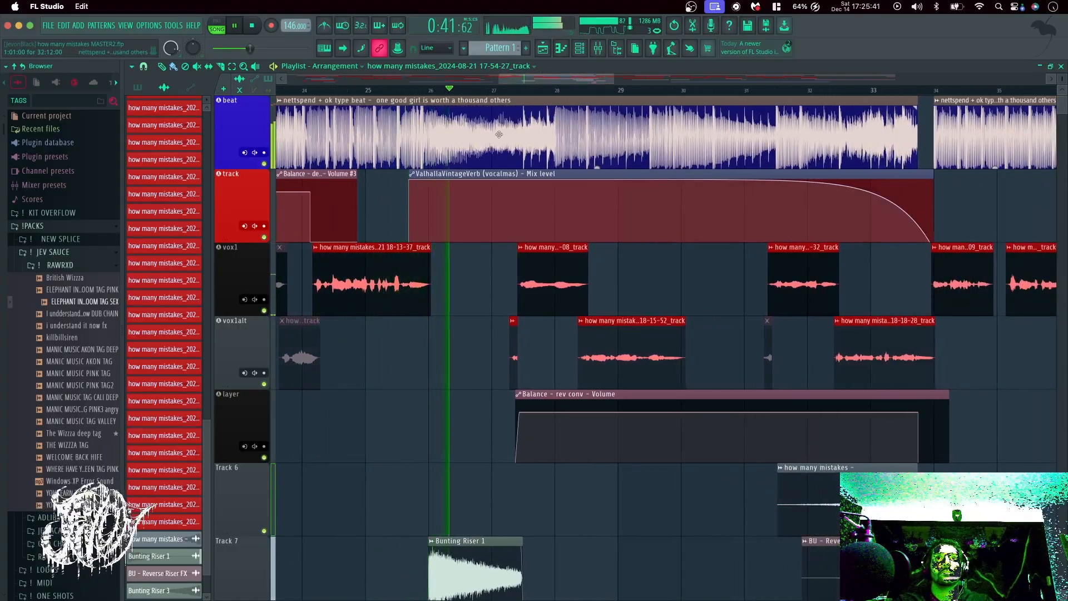
{"action": "key", "text": "space"}
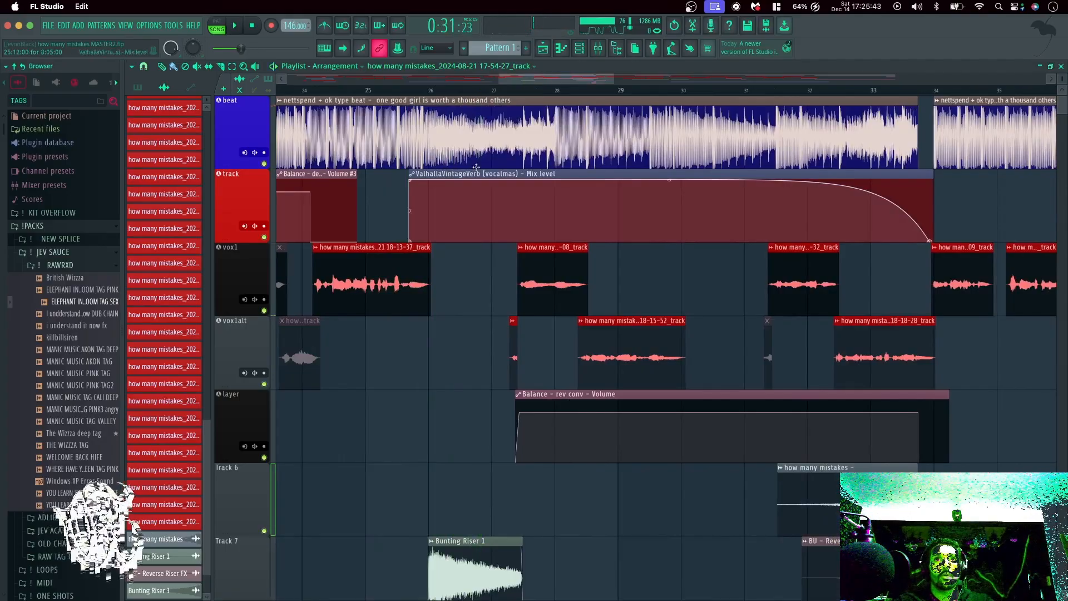
Inspect the ValhallaVintageVerb settings on the vocalmas mixer track, then close the plugin and the mixer.
{"action": "key", "text": "F9"}
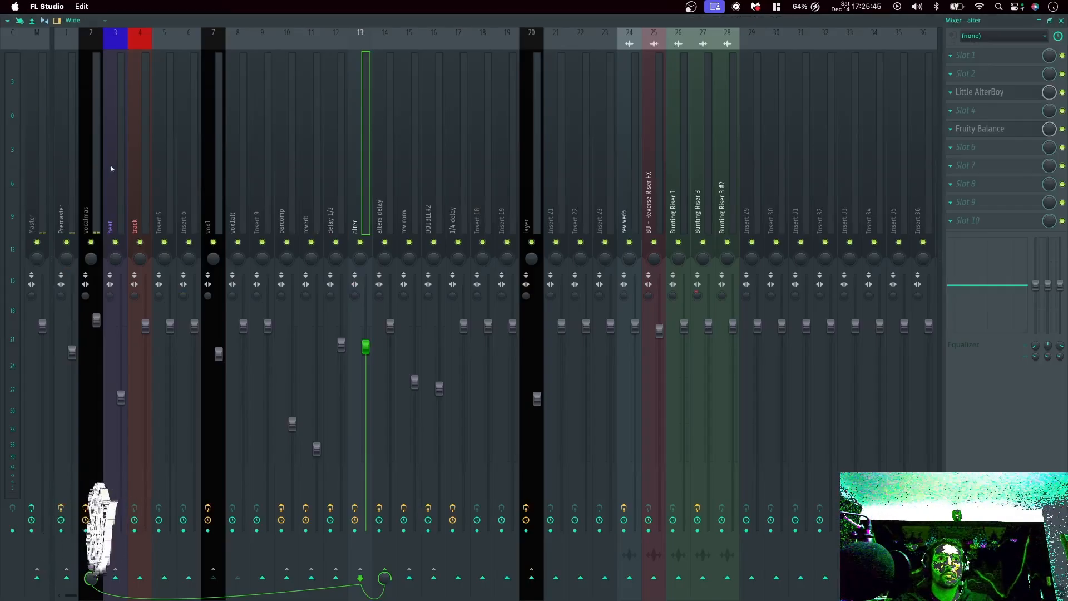
{"action": "left_click", "coordinate": [94, 166]}
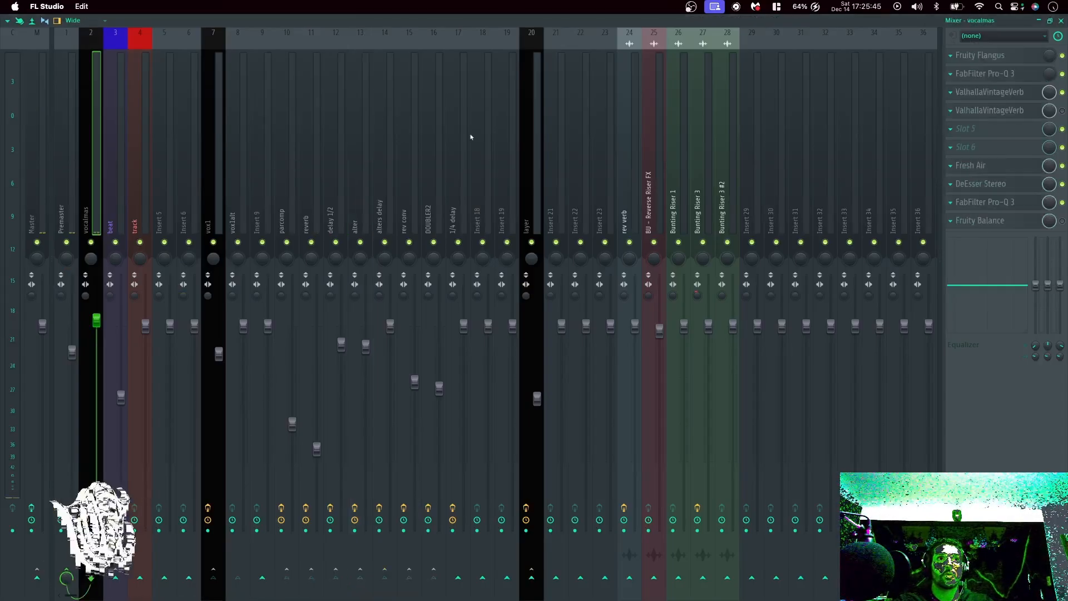
{"action": "left_click", "coordinate": [977, 107]}
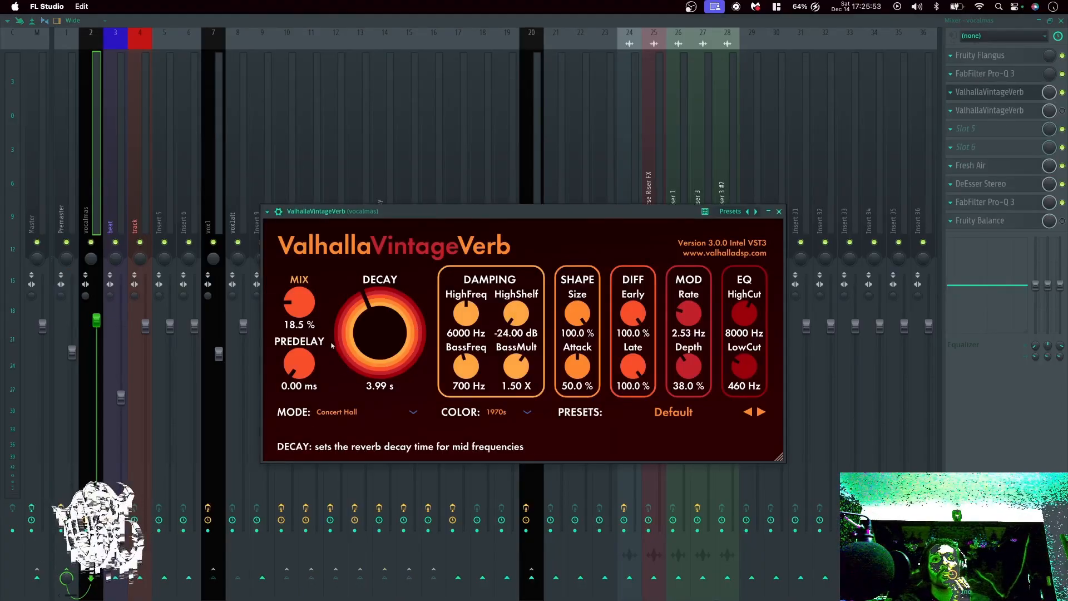
{"action": "left_click", "coordinate": [779, 212]}
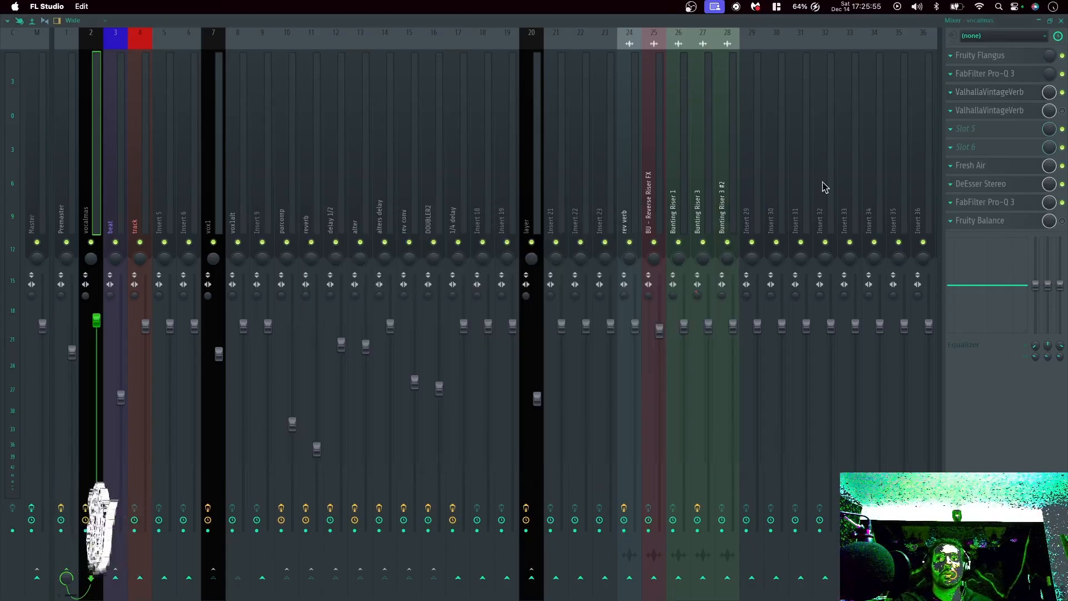
{"action": "left_click", "coordinate": [1059, 21]}
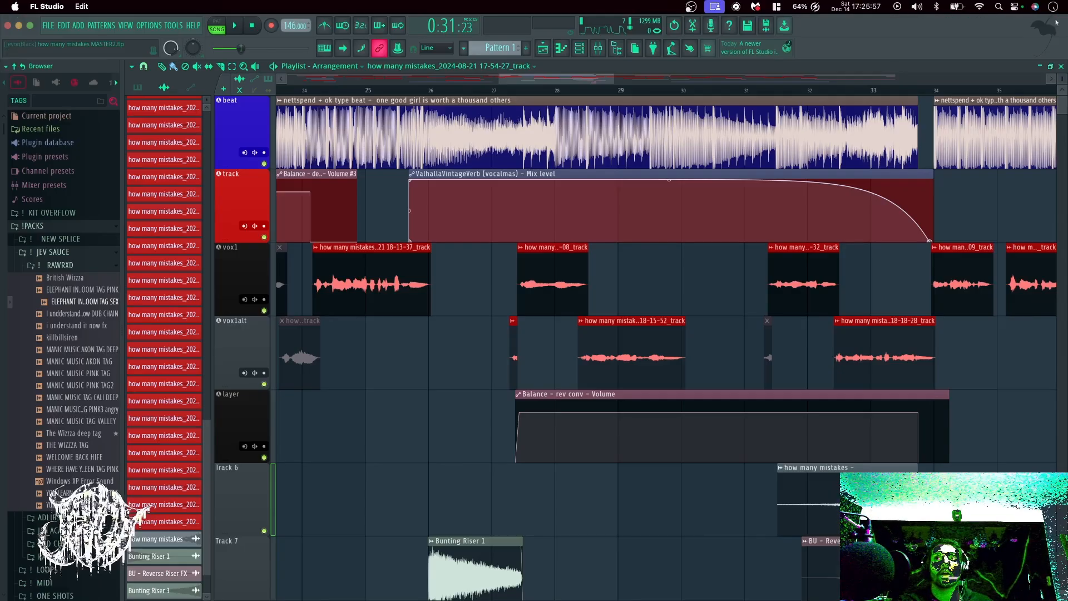
Show the effect chain of the rev conv mixer track and return to the playlist.
{"action": "left_click", "coordinate": [601, 50]}
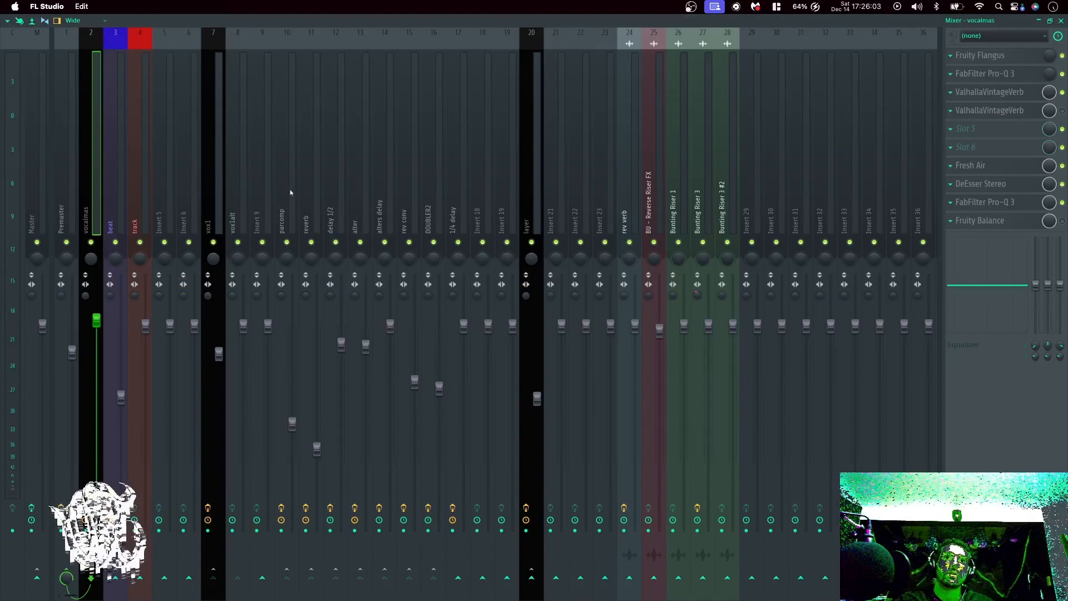
{"action": "left_click", "coordinate": [413, 201]}
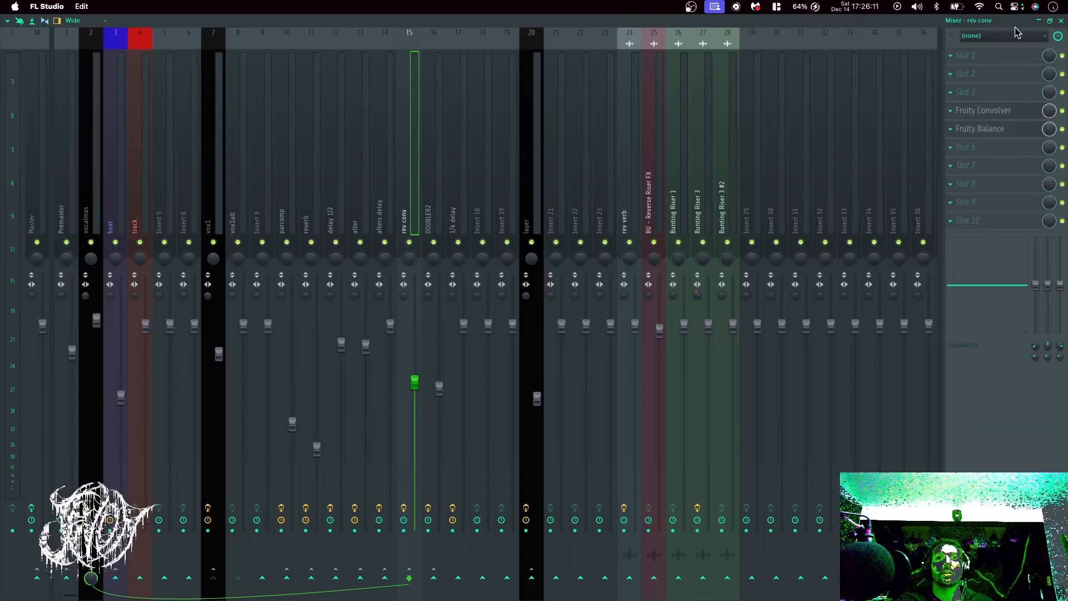
{"action": "left_click", "coordinate": [1061, 20]}
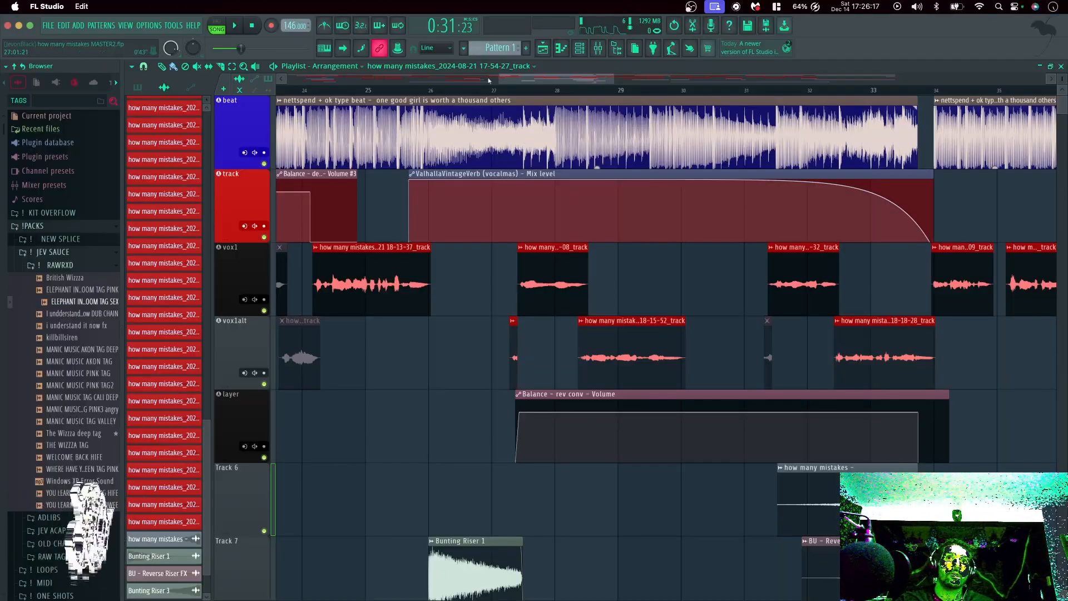
Play from bar 25 through the rev conv section and inspect the reverse riser and automation clips around bar 33.
{"action": "left_click", "coordinate": [367, 92]}
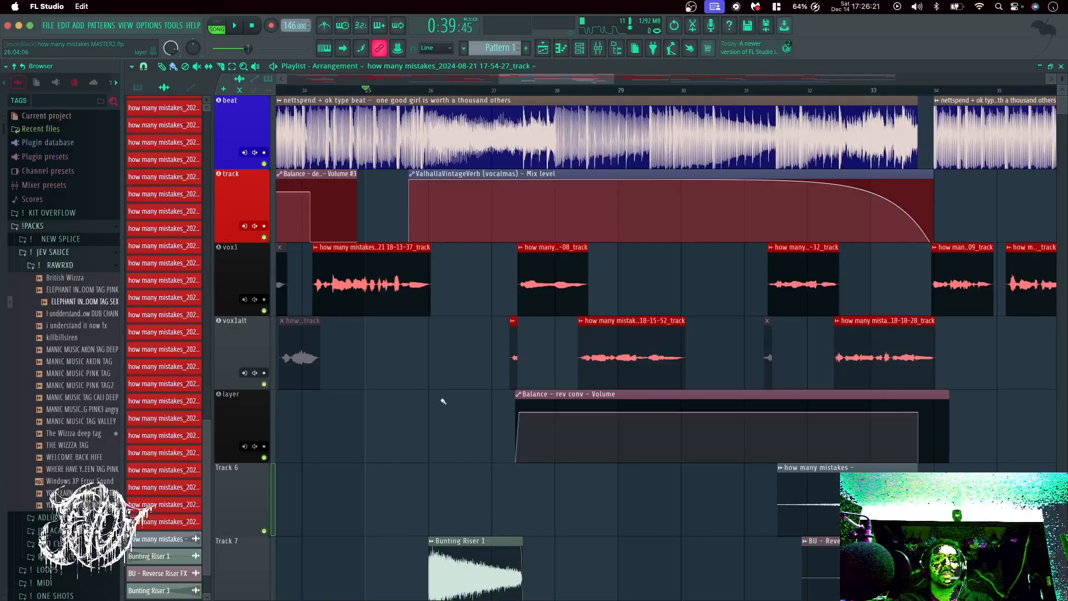
{"action": "key", "text": "space"}
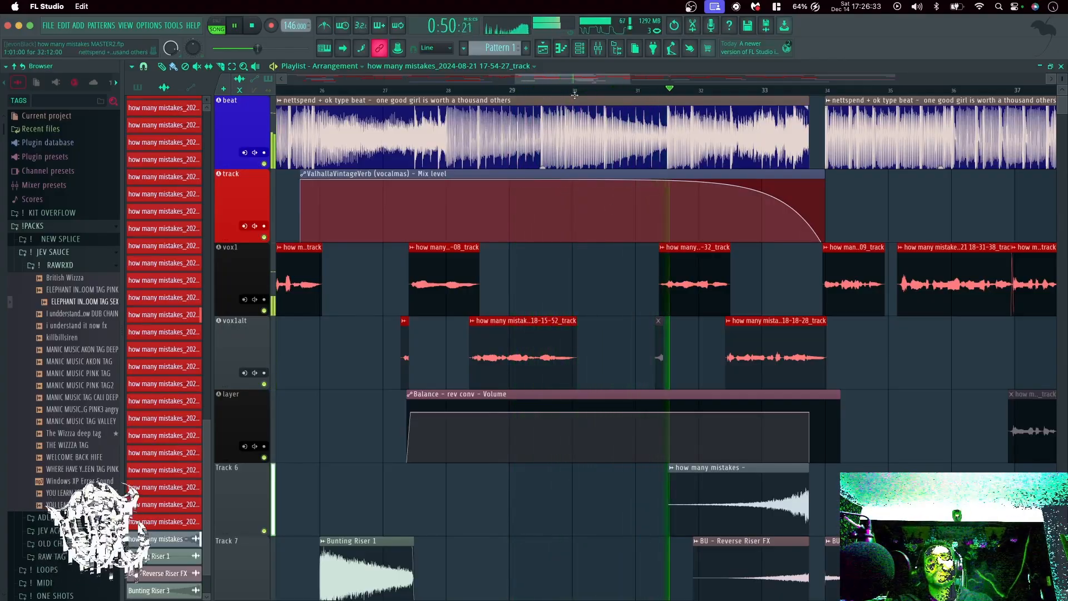
{"action": "scroll", "coordinate": [591, 87], "scroll_direction": "right", "scroll_amount": 2}
{"action": "scroll", "coordinate": [591, 87], "scroll_direction": "right", "scroll_amount": 3}
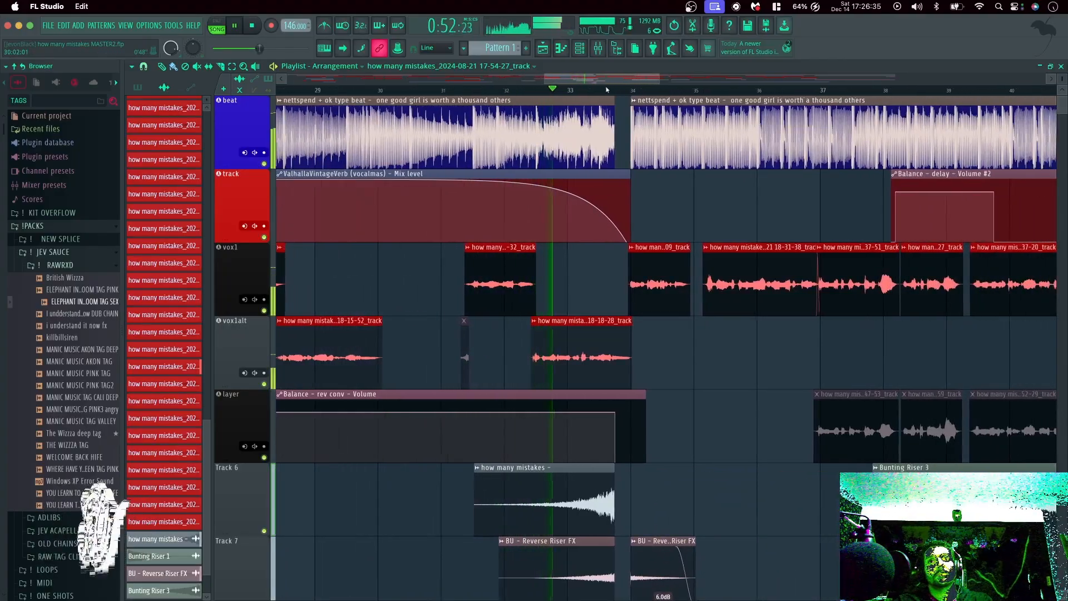
{"action": "scroll", "coordinate": [530, 161], "scroll_direction": "down", "scroll_amount": 3}
{"action": "key", "text": "space"}
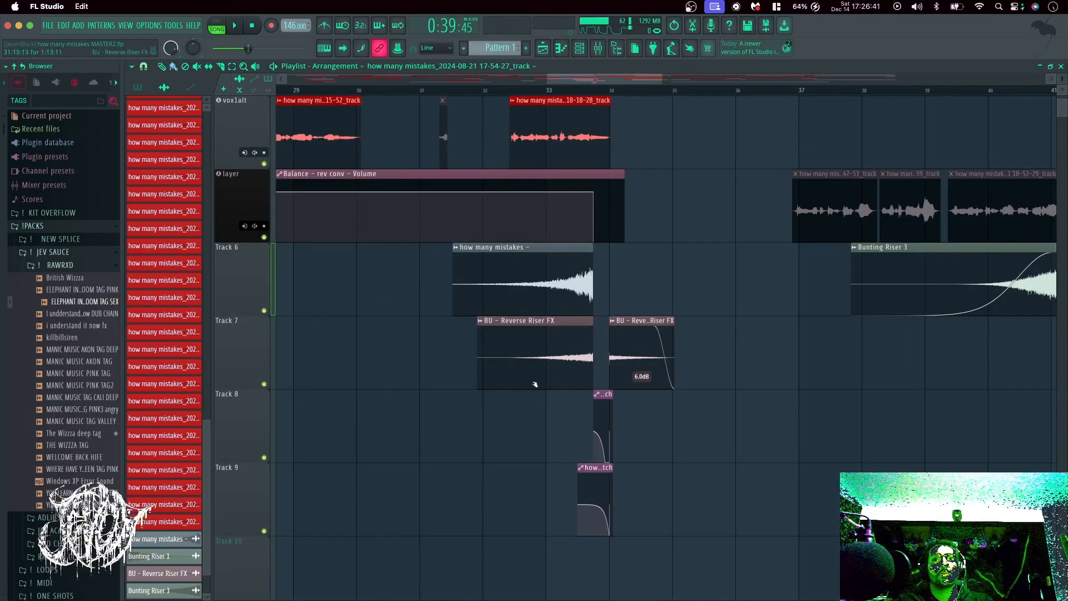
{"action": "mouse_move", "coordinate": [553, 346]}
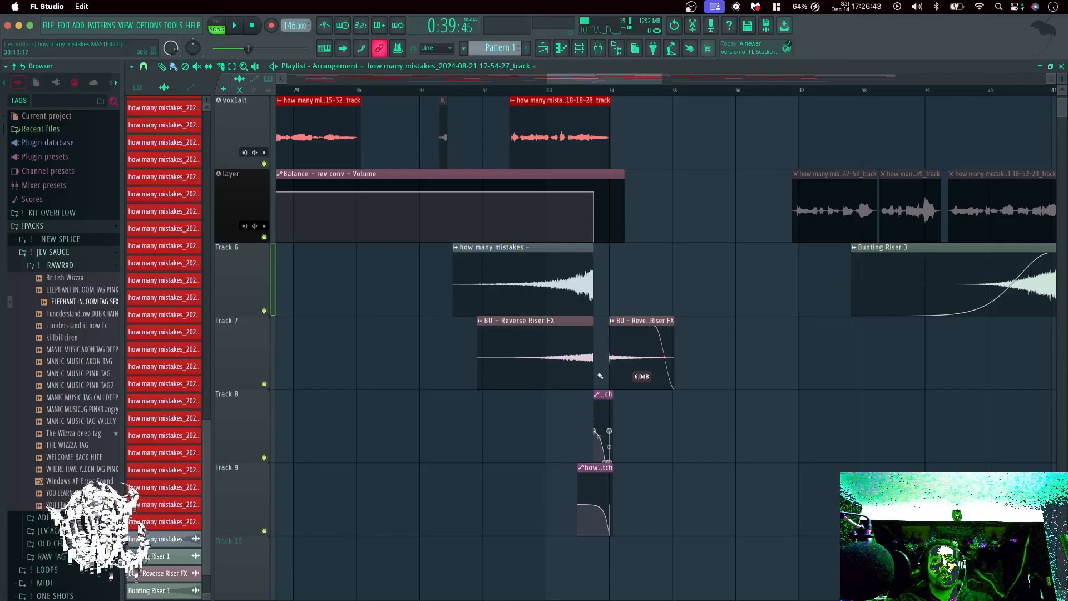
{"action": "scroll", "coordinate": [566, 421], "scroll_direction": "up", "scroll_amount": 2}
{"action": "scroll", "coordinate": [566, 422], "scroll_direction": "down", "scroll_amount": 2}
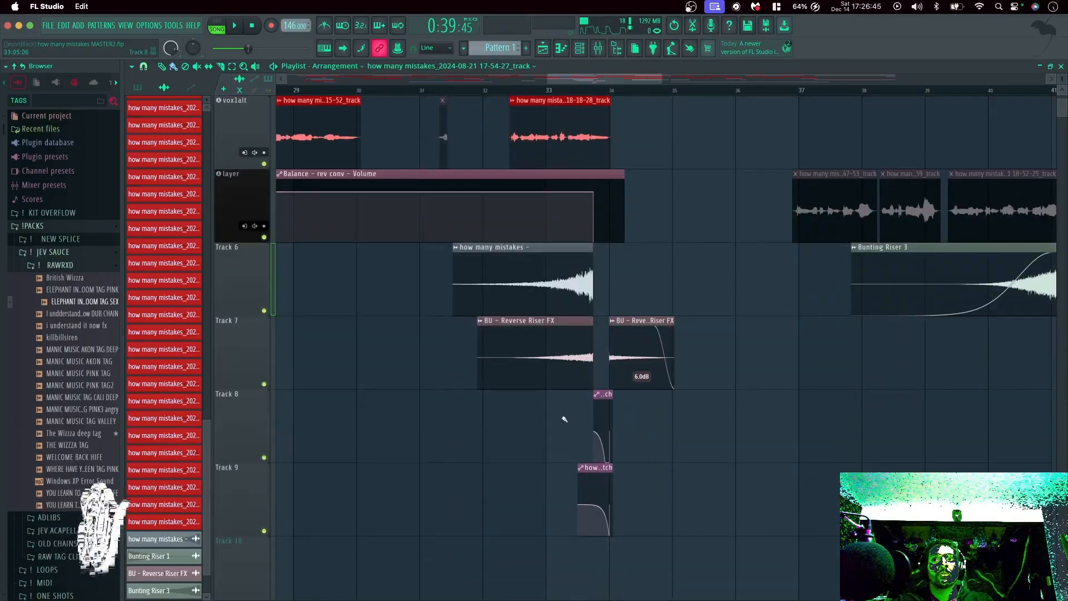
Look over the vocal and riser clips between bars 21 and 43, and briefly replay the section from bar 25.
{"action": "scroll", "coordinate": [612, 406], "scroll_direction": "up", "scroll_amount": 8}
{"action": "key", "text": "ctrl"}
{"action": "scroll", "coordinate": [612, 400], "scroll_direction": "down", "scroll_amount": 5}
{"action": "scroll", "coordinate": [627, 395], "scroll_direction": "down", "scroll_amount": 1}
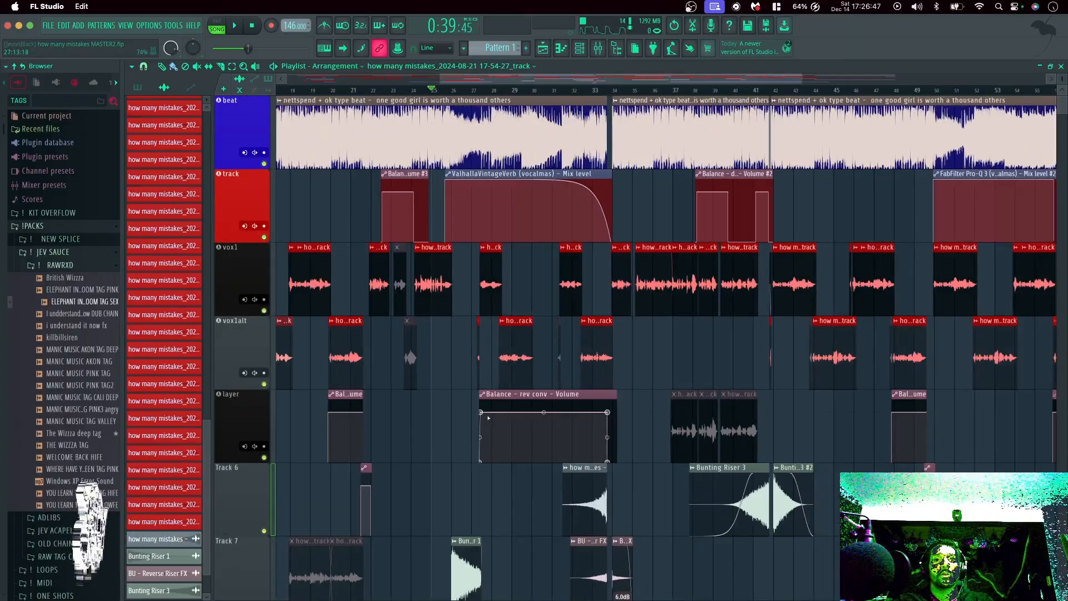
{"action": "scroll", "coordinate": [458, 115], "scroll_direction": "down", "scroll_amount": 2}
{"action": "scroll", "coordinate": [438, 137], "scroll_direction": "up", "scroll_amount": 4}
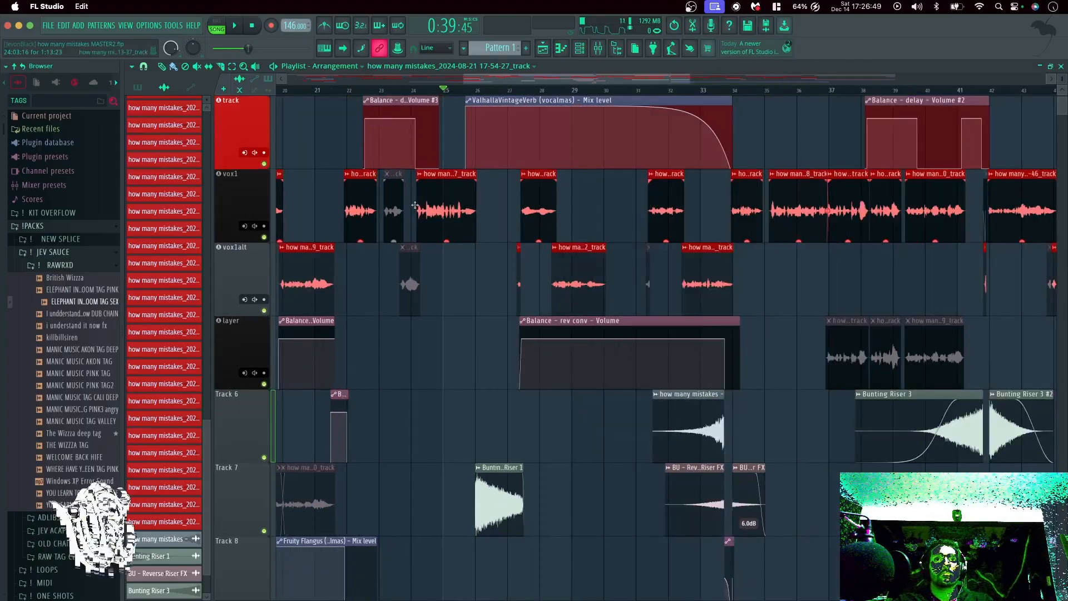
{"action": "scroll", "coordinate": [514, 476], "scroll_direction": "up", "scroll_amount": 1}
{"action": "key", "text": "space"}
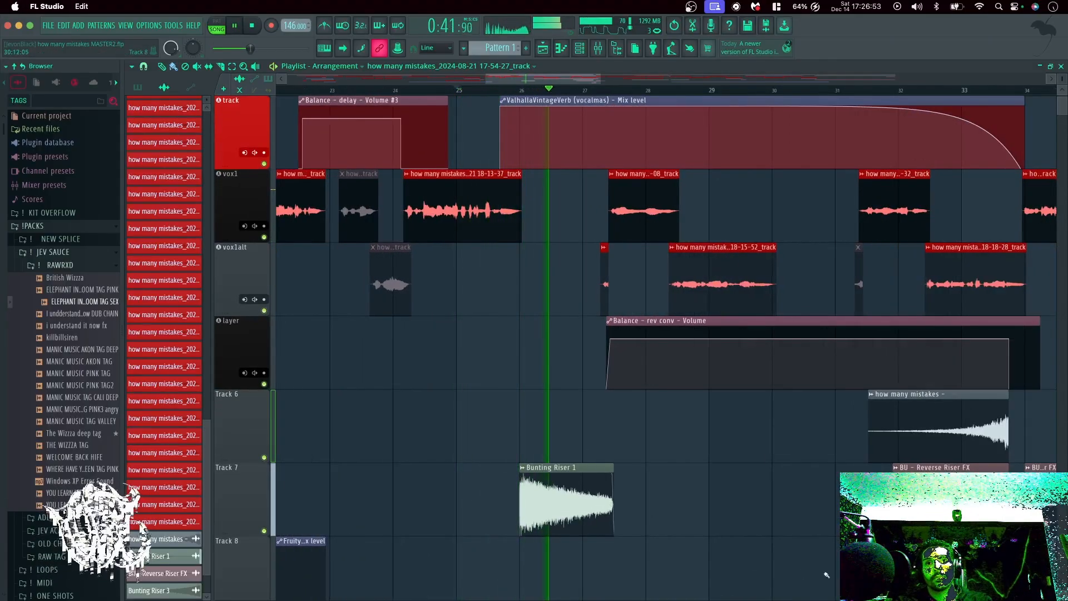
{"action": "key", "text": "space"}
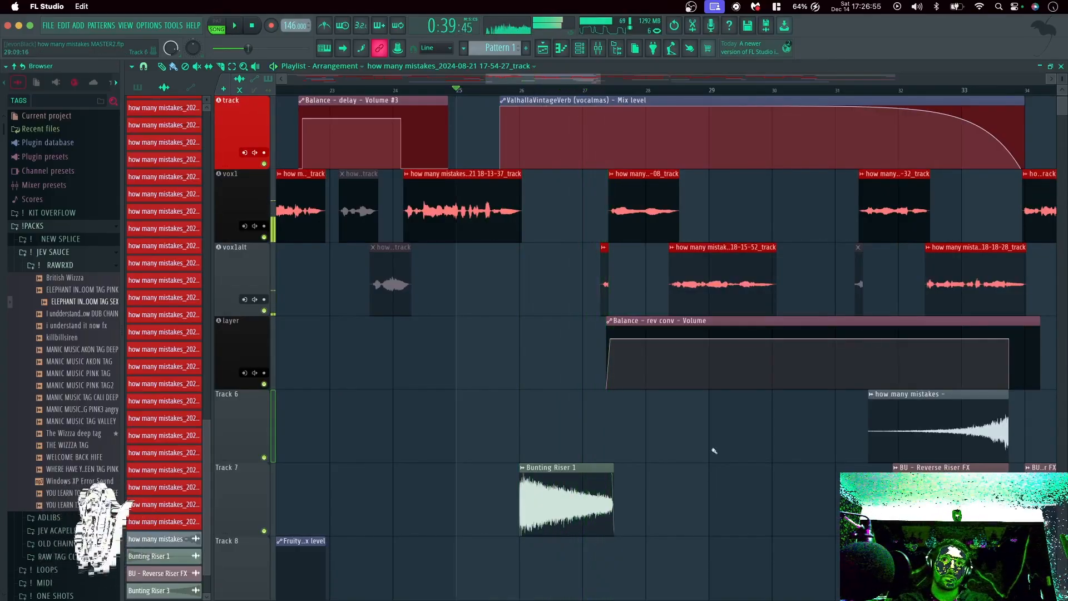
Play the reversed swell and BU - Reverse Riser FX transition from bar 32.
{"action": "scroll", "coordinate": [453, 443], "scroll_direction": "down", "scroll_amount": 3}
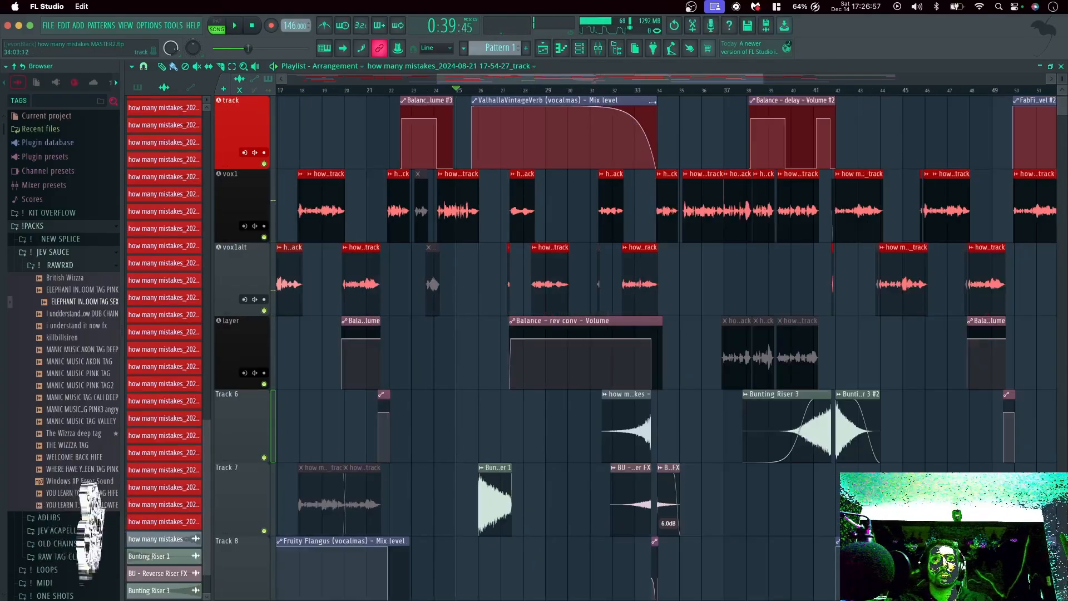
{"action": "left_click", "coordinate": [622, 91]}
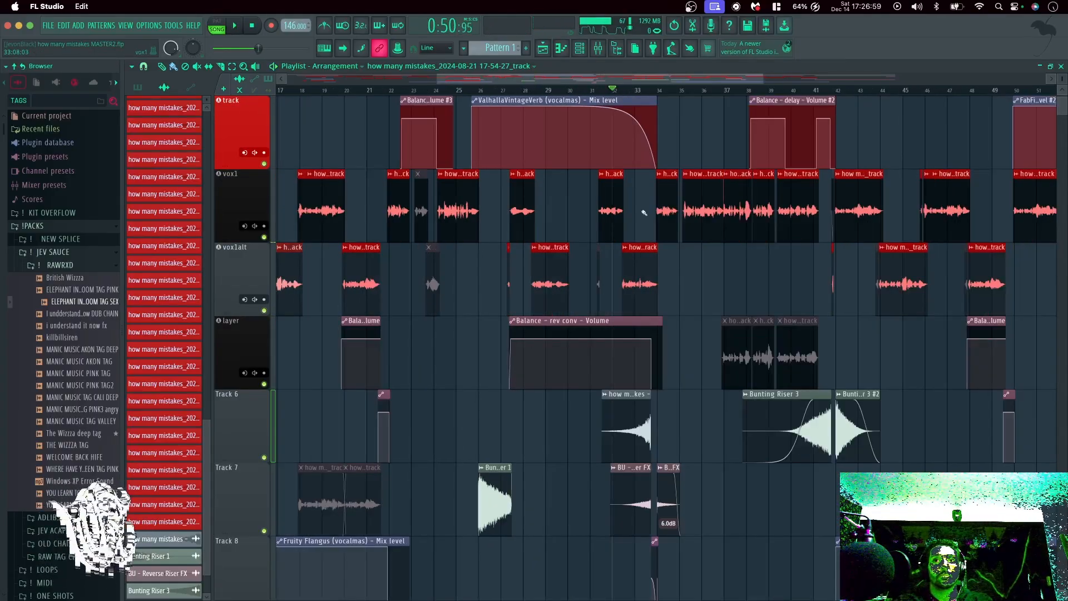
{"action": "scroll", "coordinate": [623, 92], "scroll_direction": "up", "scroll_amount": 3}
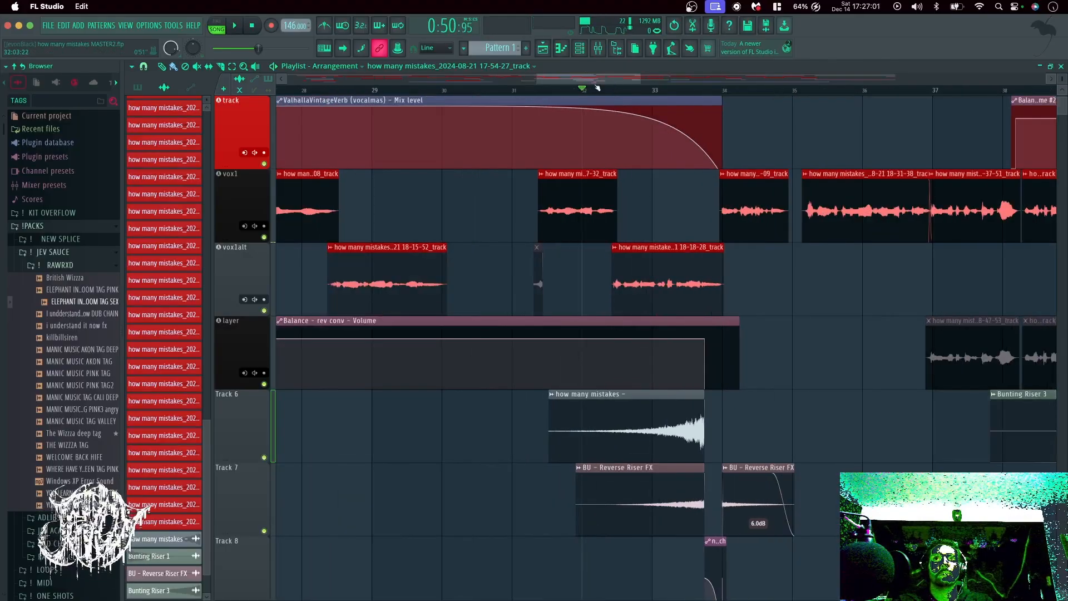
{"action": "key", "text": "space"}
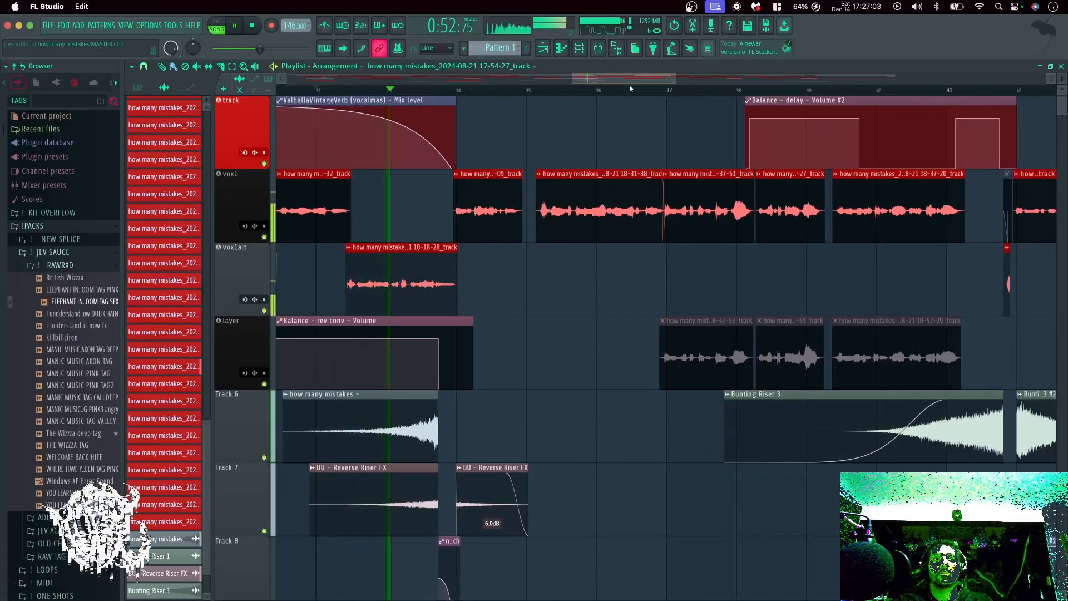
{"action": "key", "text": "space"}
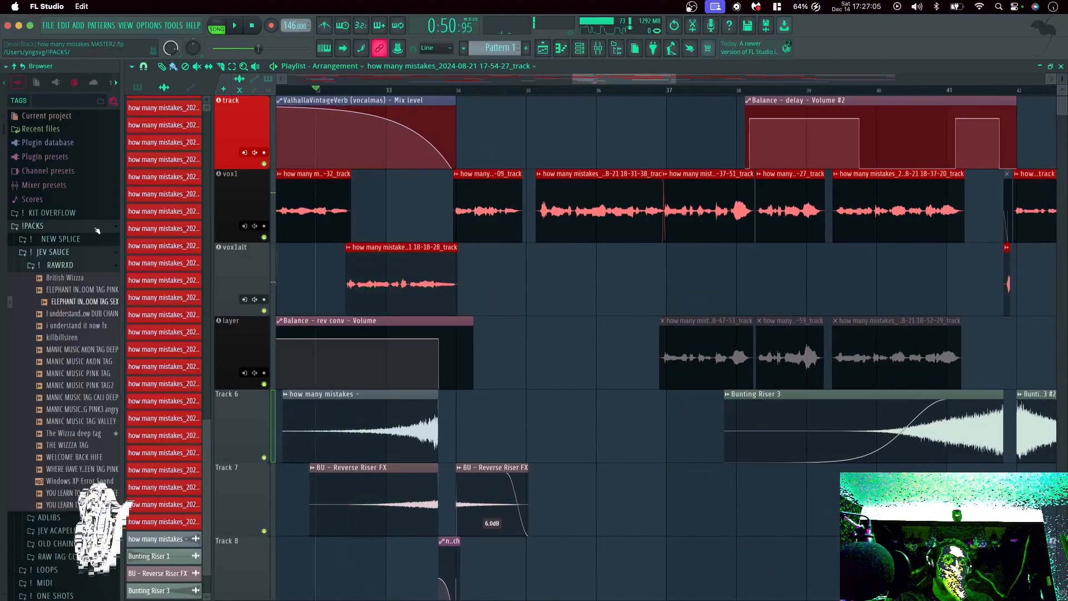
Collapse the JEV SAUCE folder and look through the !PACKS folder for the sample pack containing the riser sounds.
{"action": "left_click", "coordinate": [94, 252]}
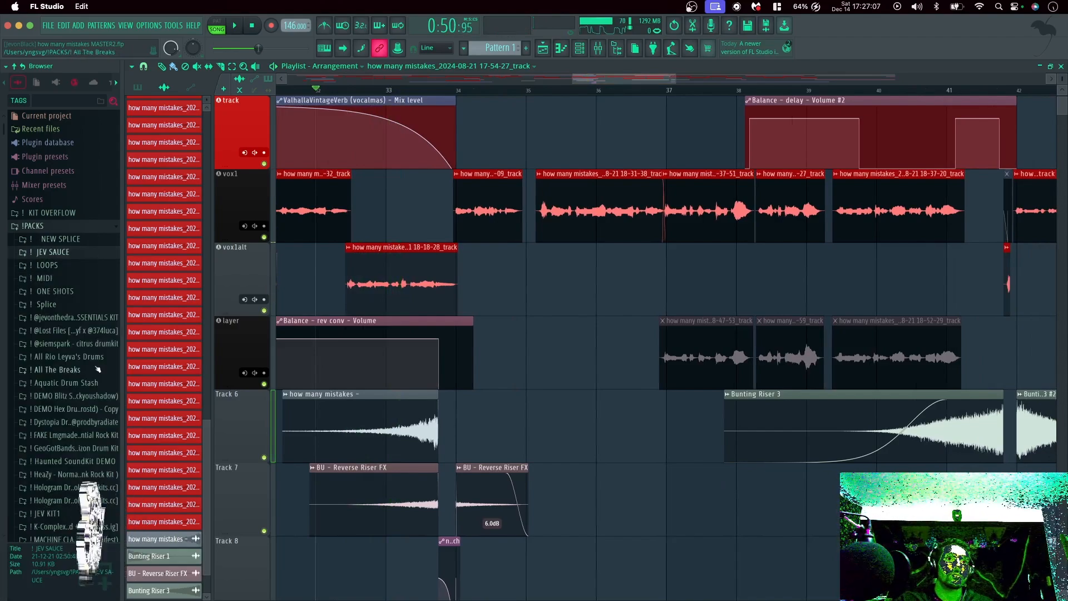
{"action": "scroll", "coordinate": [97, 370], "scroll_direction": "down", "scroll_amount": 5}
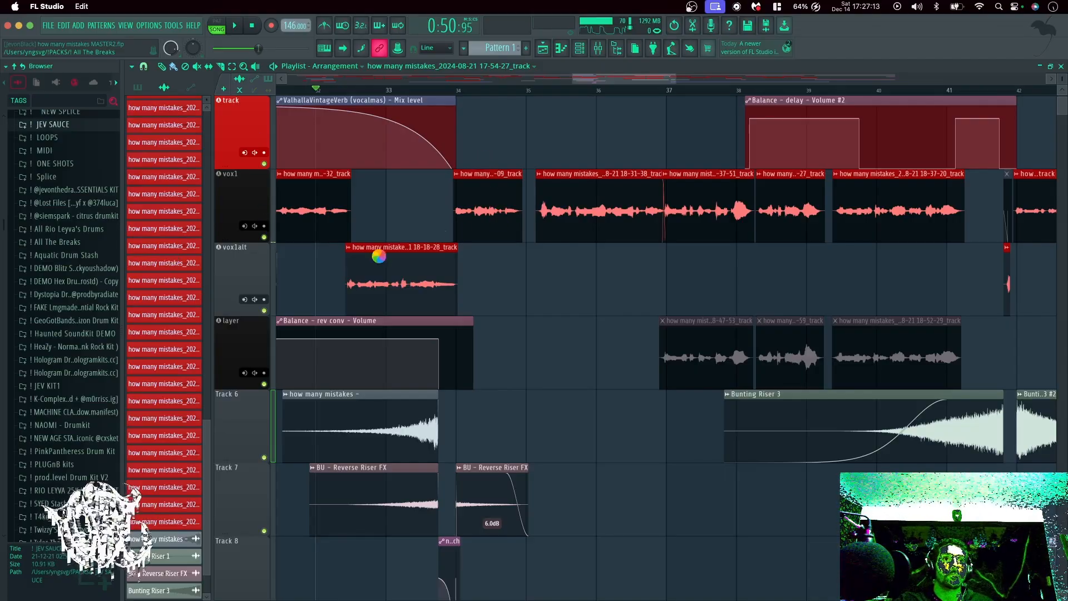
{"action": "mouse_move", "coordinate": [601, 79]}
{"action": "left_mouse_down"}
{"action": "mouse_move", "coordinate": [630, 74]}
{"action": "mouse_move", "coordinate": [609, 75]}
{"action": "left_mouse_up"}
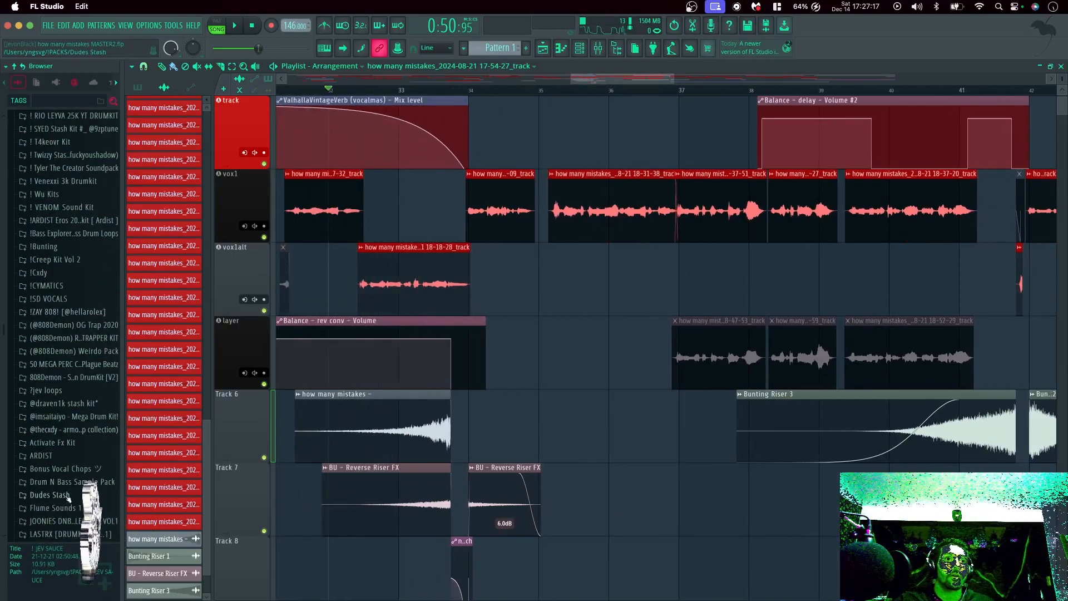
{"action": "scroll", "coordinate": [72, 484], "scroll_direction": "down", "scroll_amount": 5}
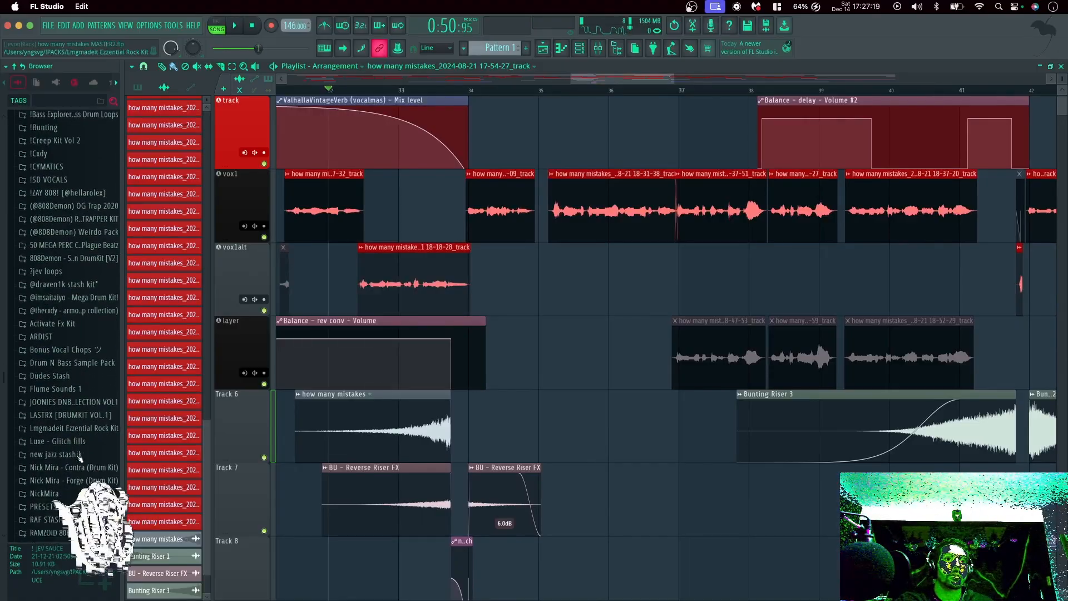
{"action": "scroll", "coordinate": [79, 456], "scroll_direction": "down", "scroll_amount": 8}
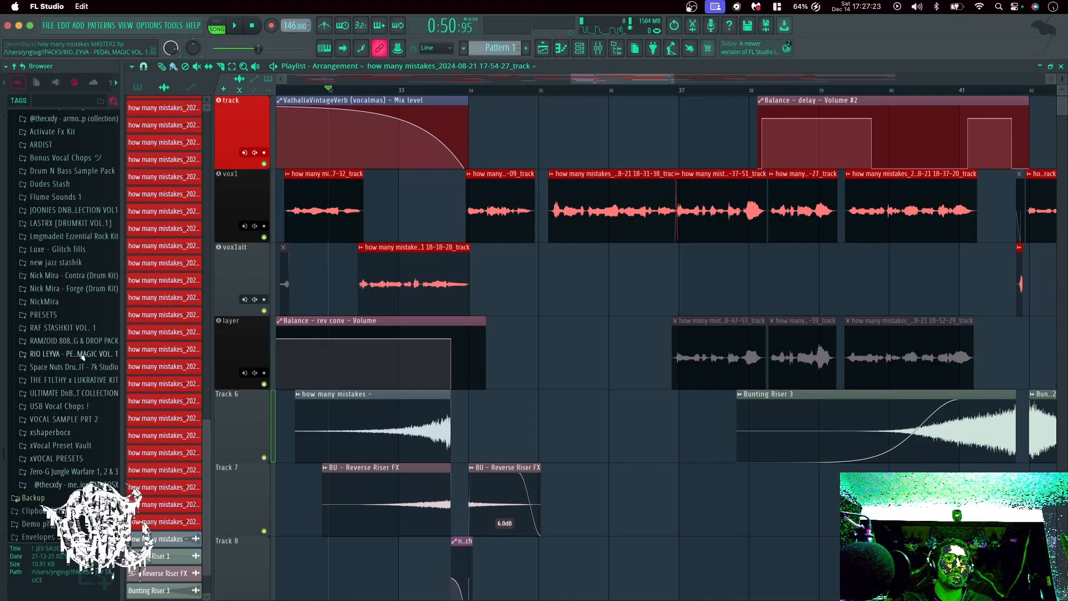
{"action": "scroll", "coordinate": [82, 384], "scroll_direction": "up", "scroll_amount": 5}
{"action": "scroll", "coordinate": [82, 358], "scroll_direction": "up", "scroll_amount": 3}
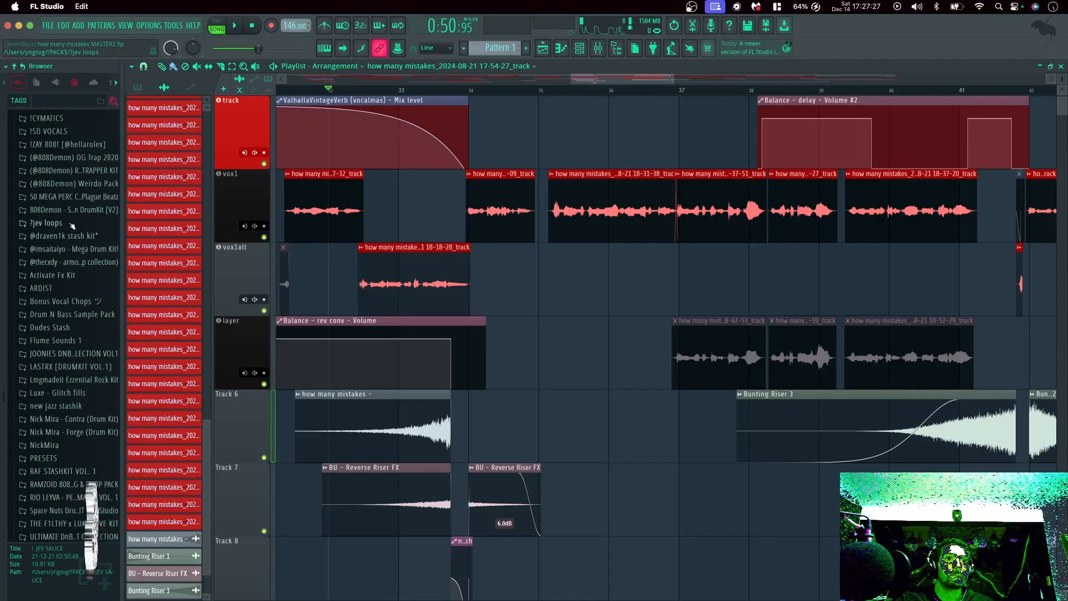
{"action": "scroll", "coordinate": [78, 206], "scroll_direction": "up", "scroll_amount": 5}
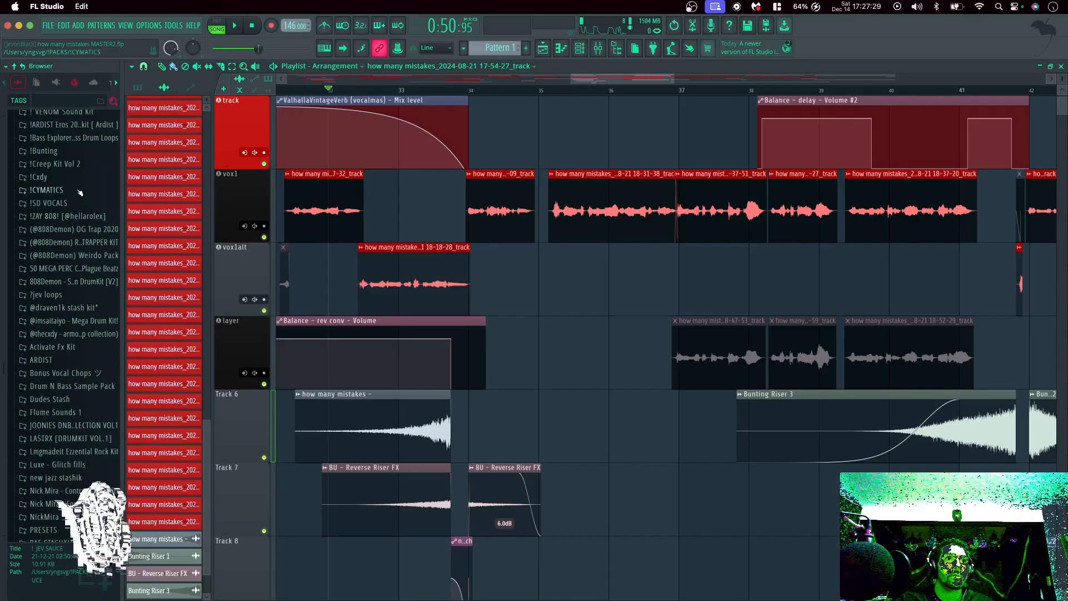
Open the !Bunting folder, view the contents of BUNTING dnb and BUNTING 1k Sample Pack, and collapse it again.
{"action": "left_click", "coordinate": [78, 177]}
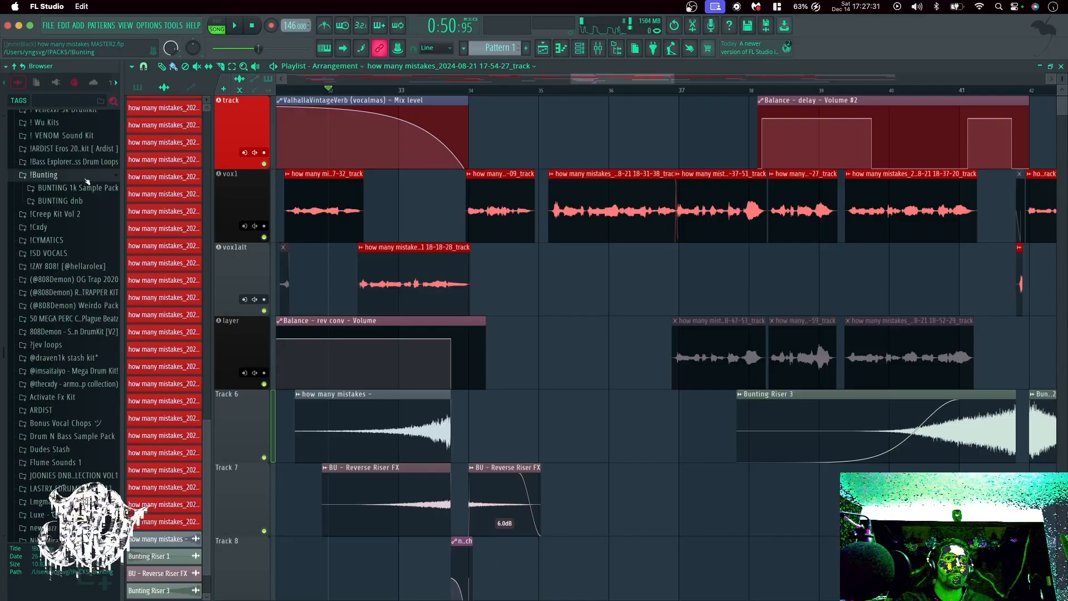
{"action": "left_click", "coordinate": [81, 202]}
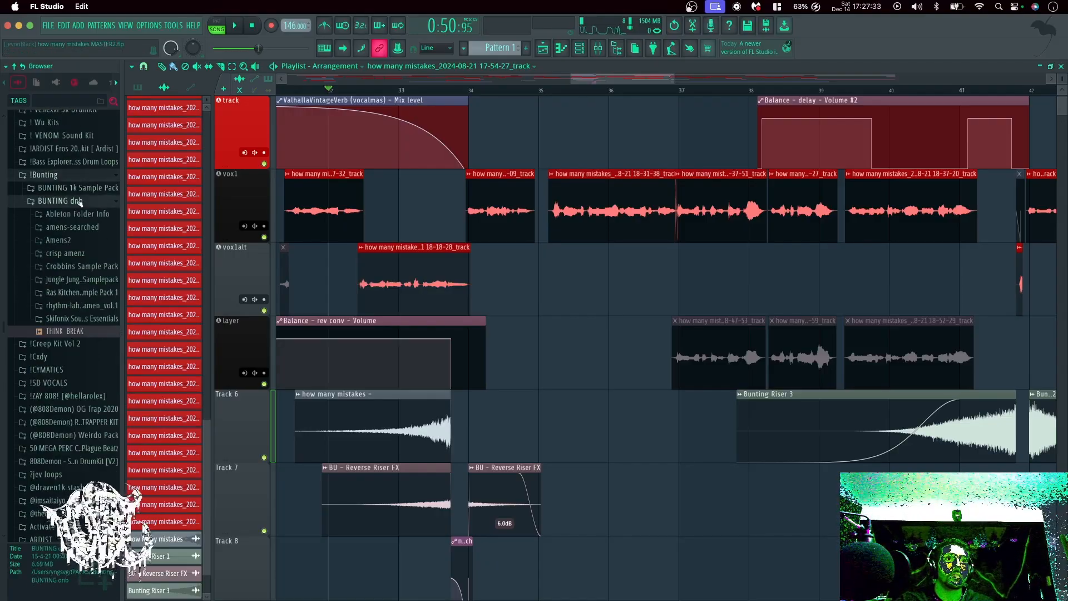
{"action": "left_click", "coordinate": [78, 188]}
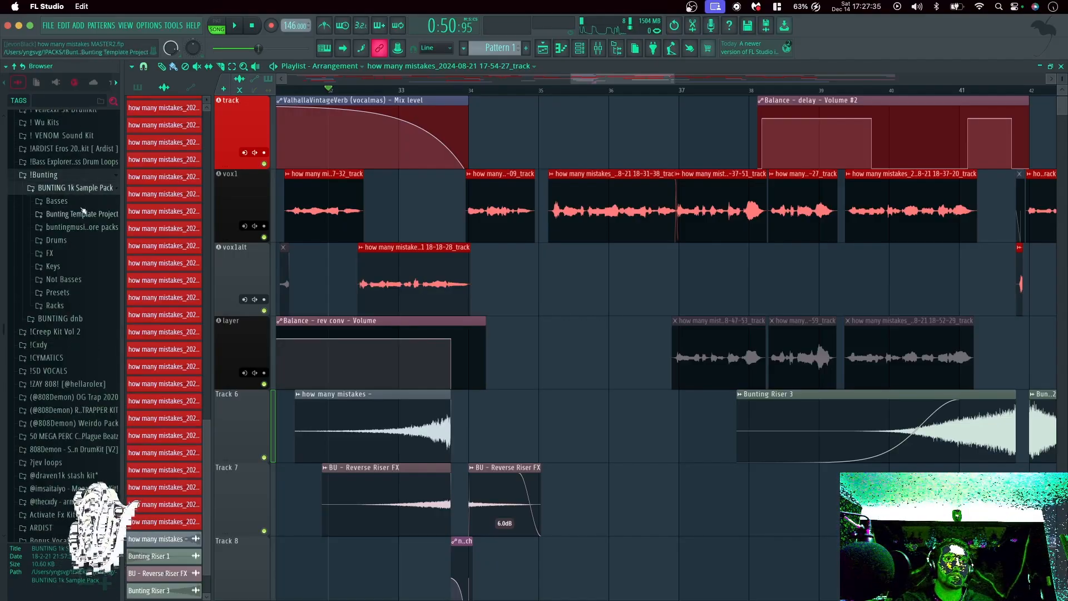
{"action": "left_click", "coordinate": [74, 188]}
{"action": "left_click", "coordinate": [74, 178]}
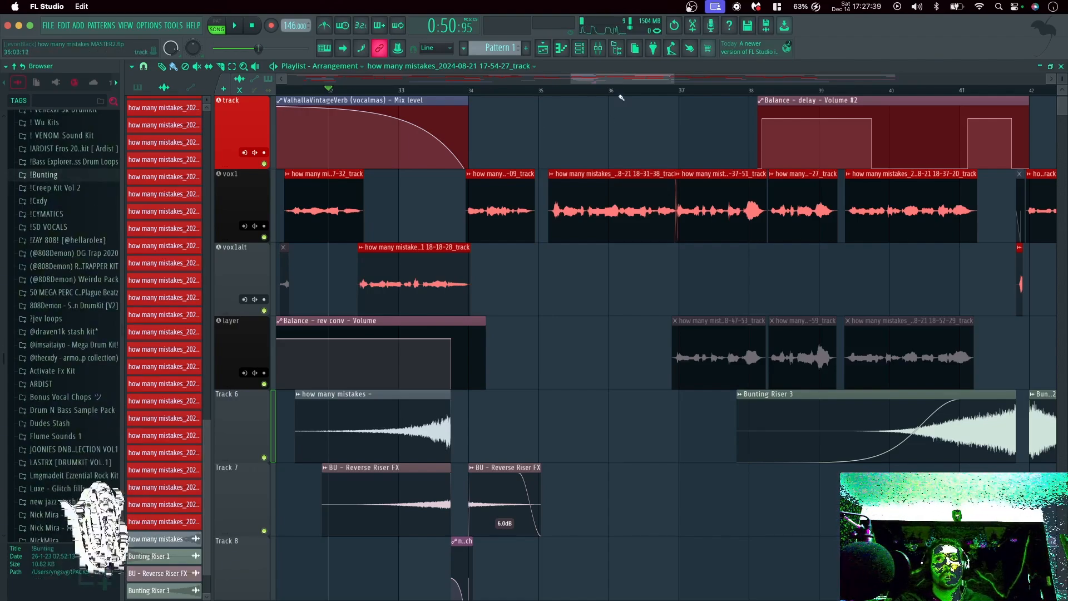
Briefly expand the !Bunting folder once more to show its two sample pack subfolders, and close it.
{"action": "scroll", "coordinate": [584, 122], "scroll_direction": "left", "scroll_amount": 2}
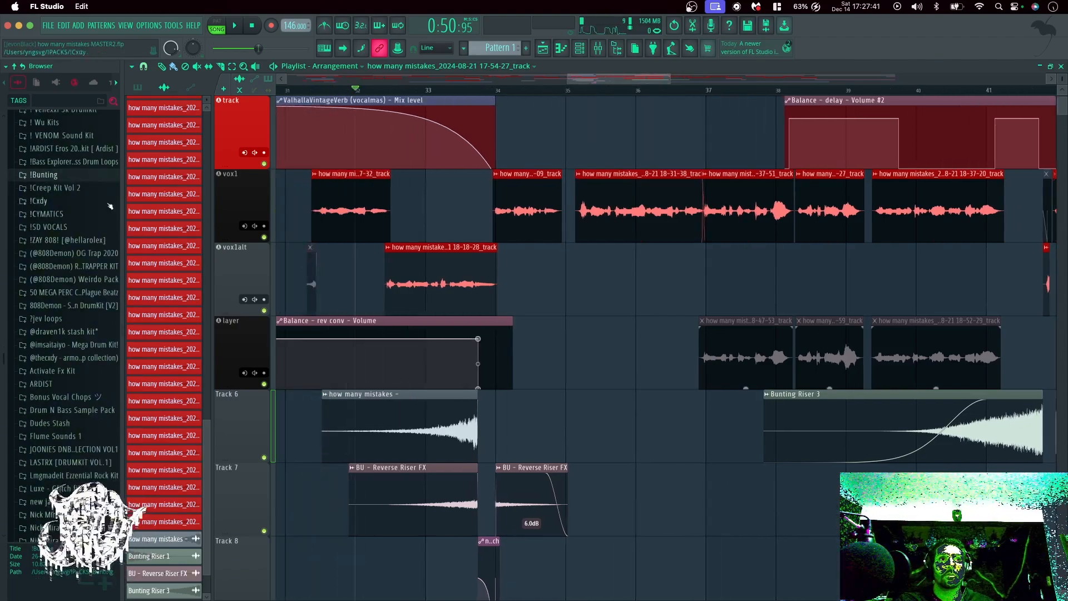
{"action": "scroll", "coordinate": [72, 218], "scroll_direction": "up", "scroll_amount": 3}
{"action": "scroll", "coordinate": [72, 218], "scroll_direction": "up", "scroll_amount": 3}
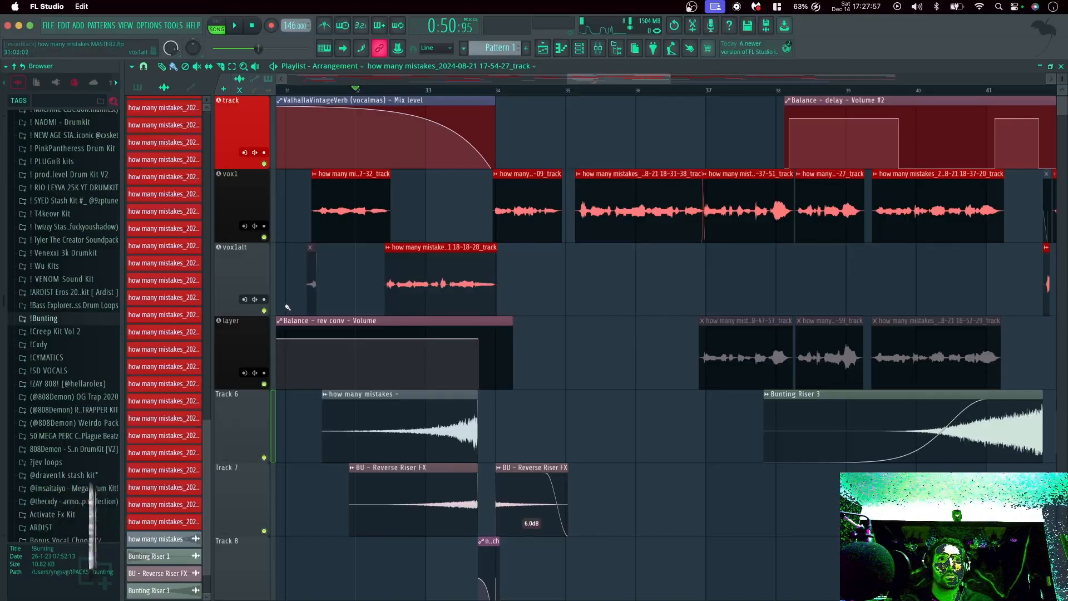
{"action": "left_click", "coordinate": [45, 318]}
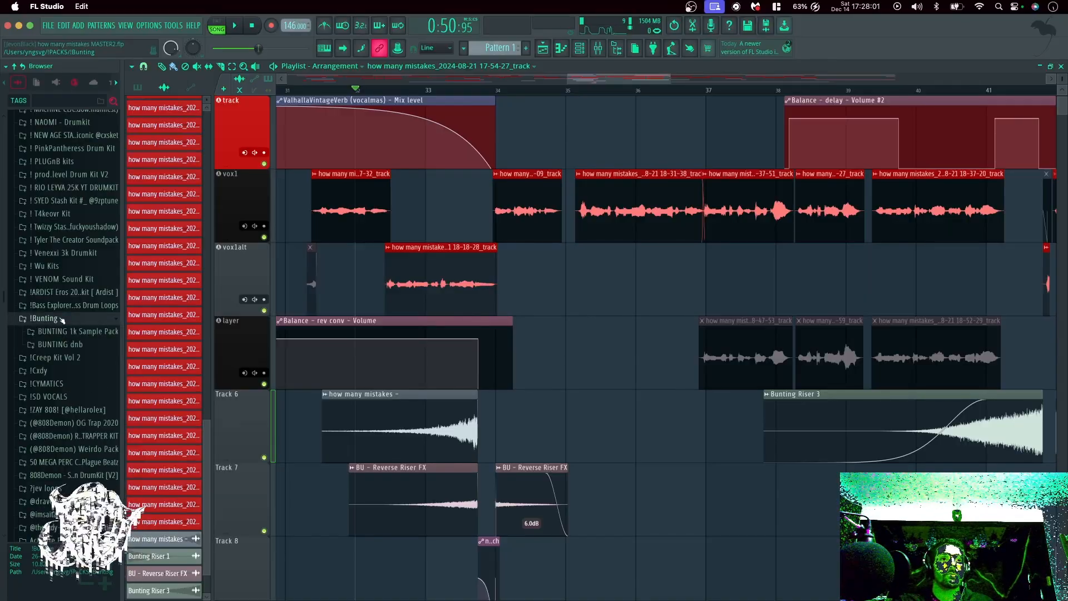
{"action": "left_click", "coordinate": [62, 320]}
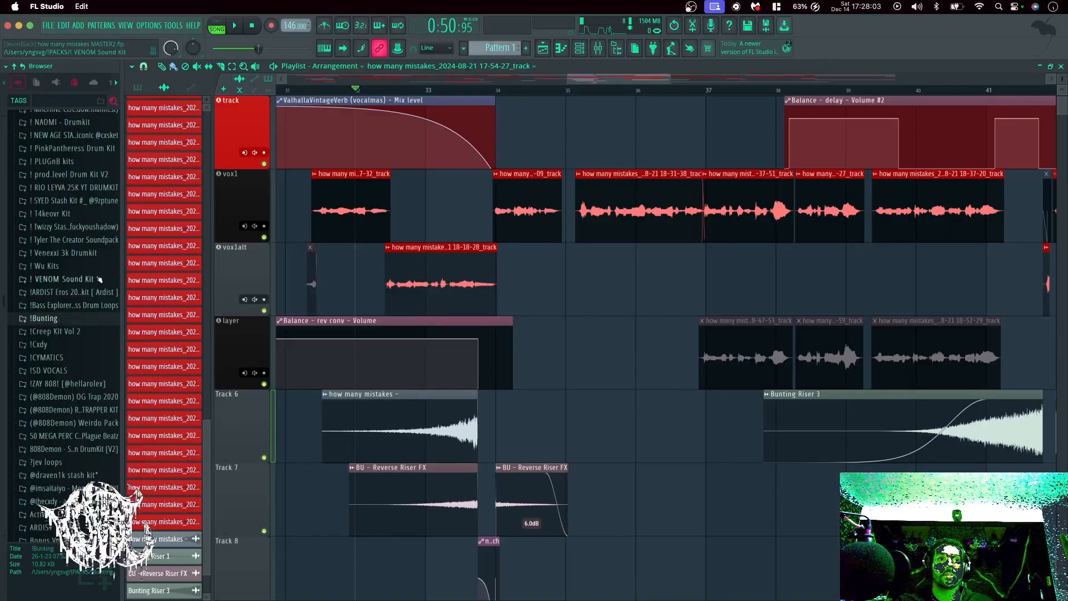
Play the transition from bar 33 and inspect the Channel pitch automation clips on Tracks 8 and 9.
{"action": "left_click", "coordinate": [421, 87]}
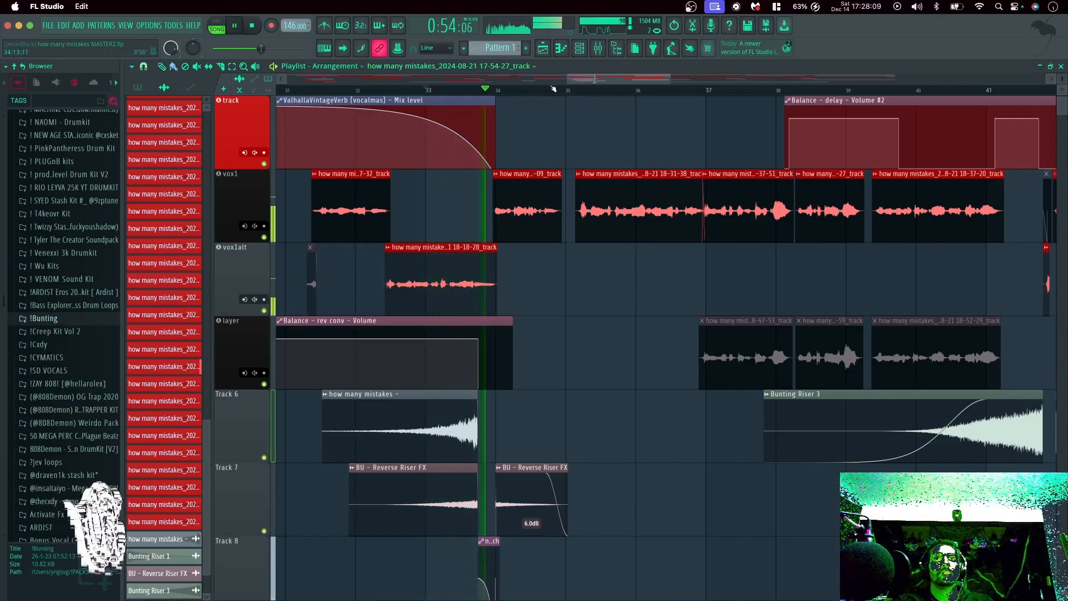
{"action": "key", "text": "space"}
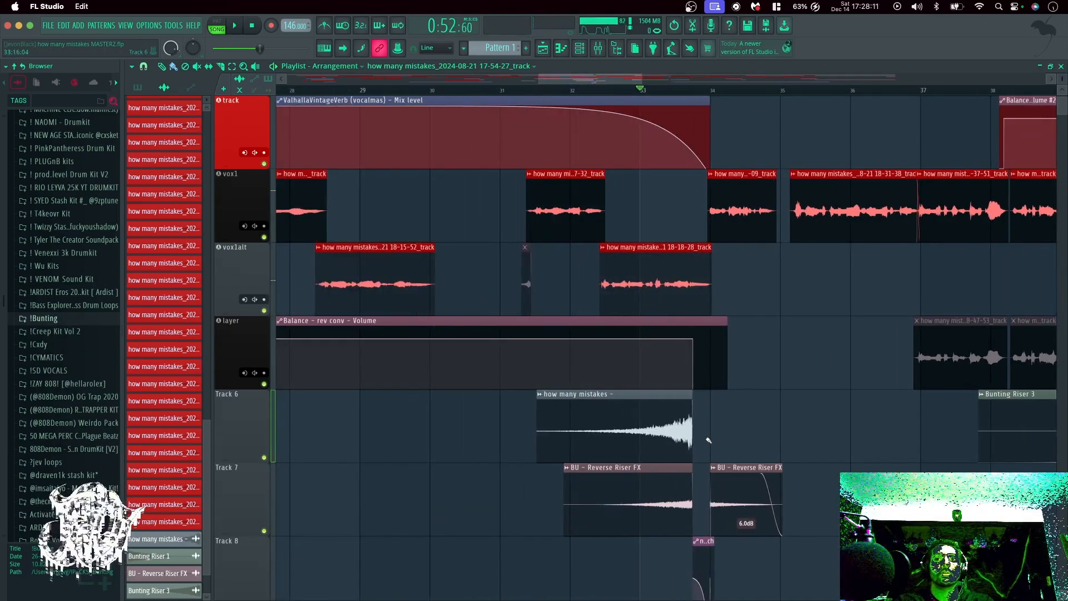
{"action": "scroll", "coordinate": [708, 440], "scroll_direction": "down", "scroll_amount": 4}
{"action": "scroll", "coordinate": [698, 389], "scroll_direction": "up", "scroll_amount": 3}
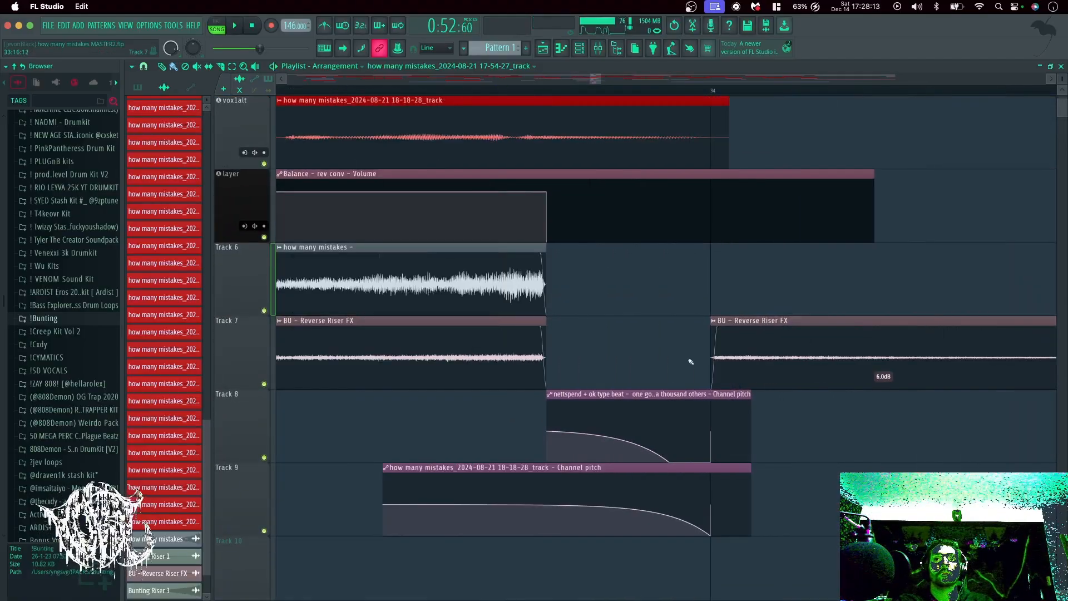
{"action": "mouse_move", "coordinate": [657, 431]}
{"action": "scroll", "coordinate": [615, 402], "scroll_direction": "up", "scroll_amount": 3}
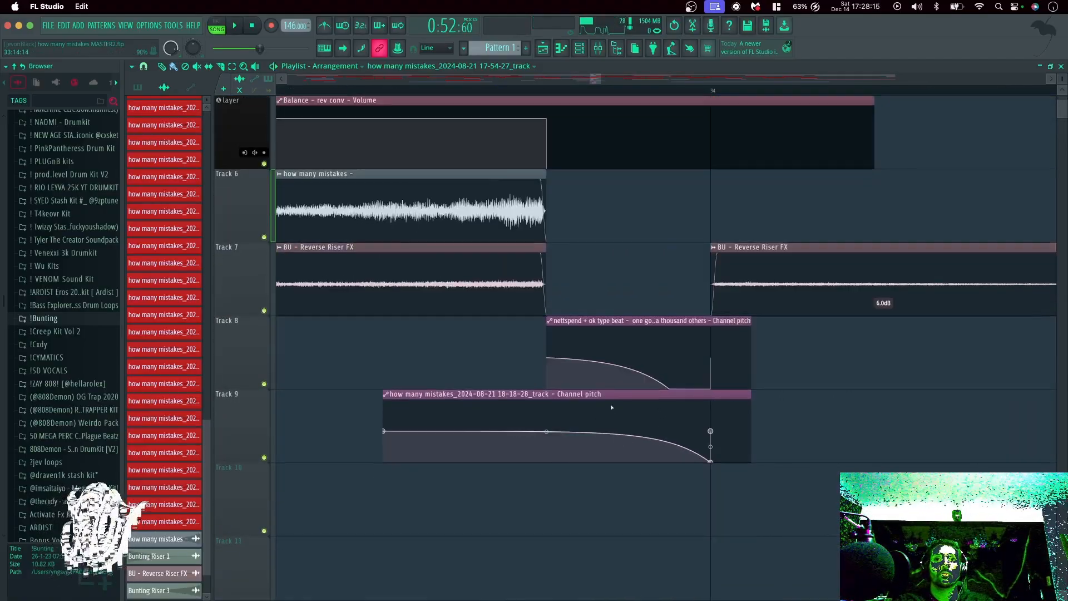
{"action": "scroll", "coordinate": [625, 155], "scroll_direction": "down", "scroll_amount": 10}
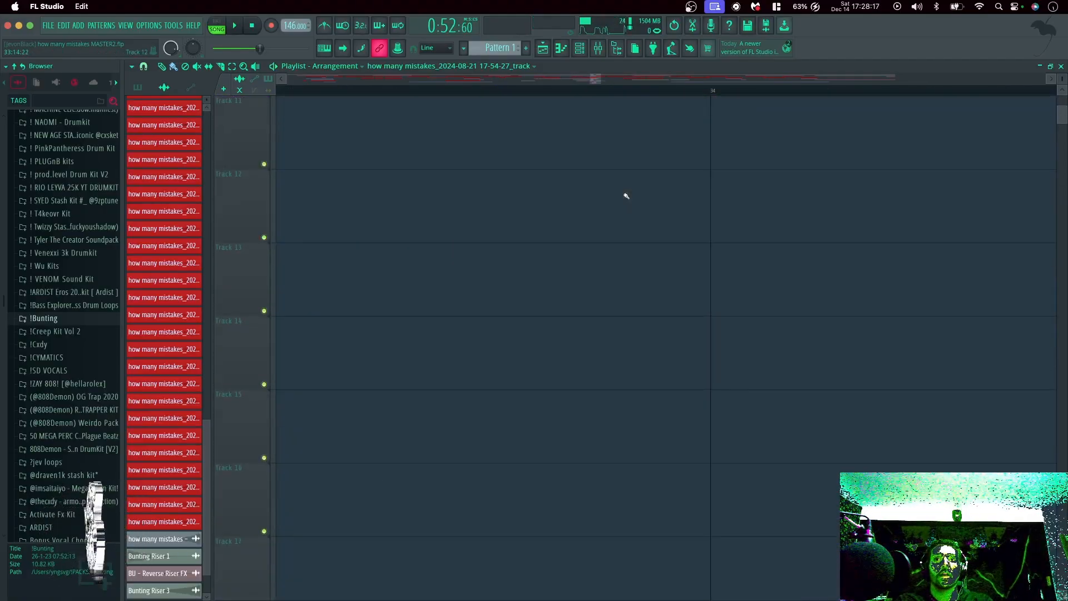
{"action": "scroll", "coordinate": [629, 222], "scroll_direction": "up", "scroll_amount": 10}
{"action": "scroll", "coordinate": [628, 278], "scroll_direction": "down", "scroll_amount": 3}
{"action": "scroll", "coordinate": [619, 354], "scroll_direction": "up", "scroll_amount": 3}
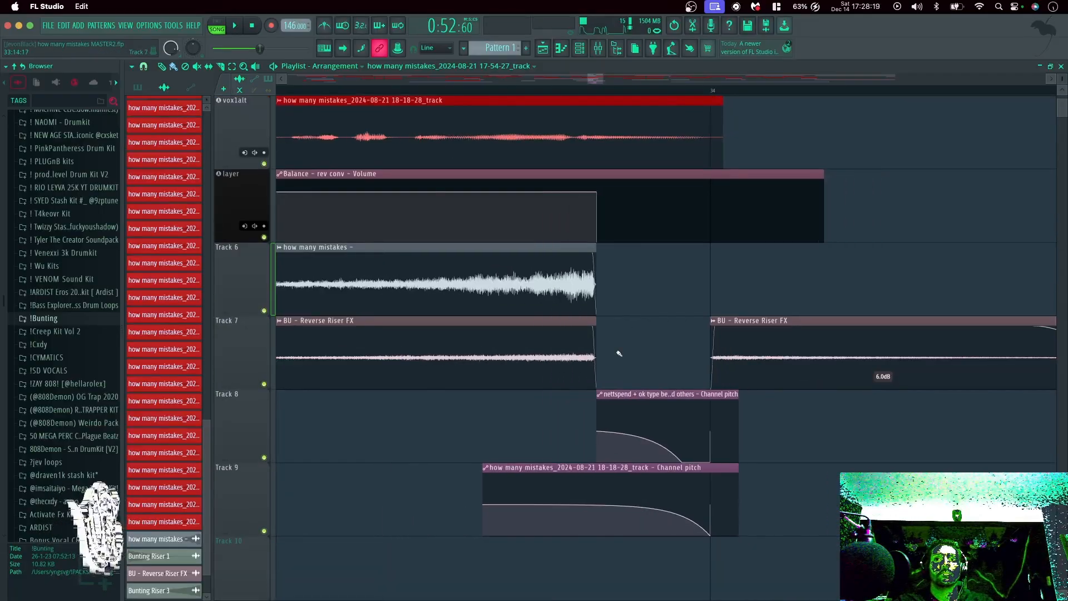
{"action": "scroll", "coordinate": [652, 381], "scroll_direction": "up", "scroll_amount": 3}
{"action": "scroll", "coordinate": [643, 232], "scroll_direction": "down", "scroll_amount": 3}
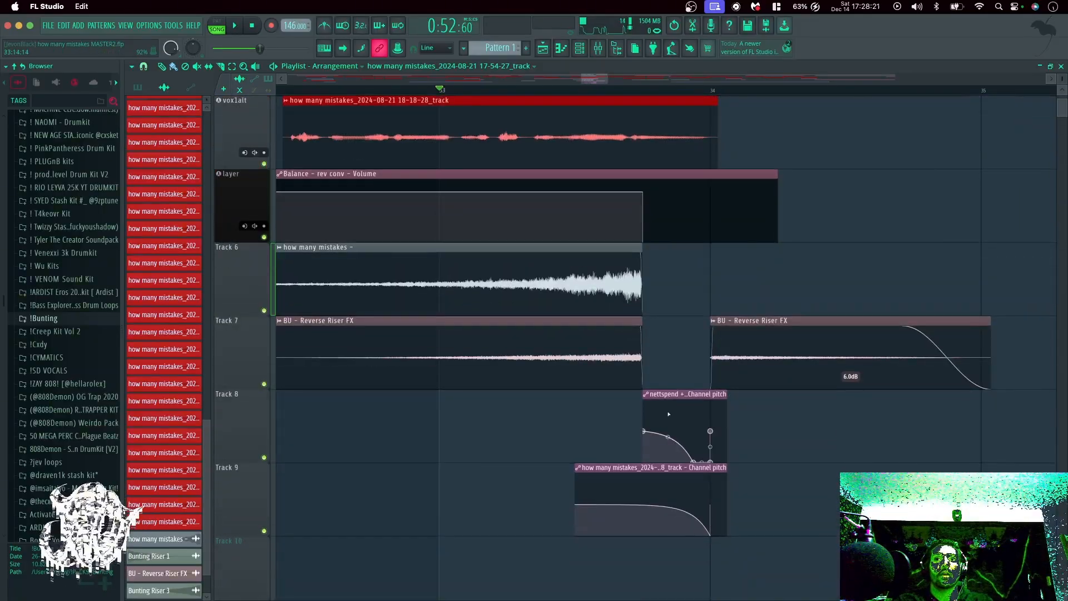
Replay the pitch-drop transition from bar 33 while viewing the pitch automation, beat and vocal clips.
{"action": "scroll", "coordinate": [639, 236], "scroll_direction": "up", "scroll_amount": 3}
{"action": "key", "text": "space"}
{"action": "scroll", "coordinate": [628, 379], "scroll_direction": "down", "scroll_amount": 8}
{"action": "scroll", "coordinate": [627, 379], "scroll_direction": "up", "scroll_amount": 3}
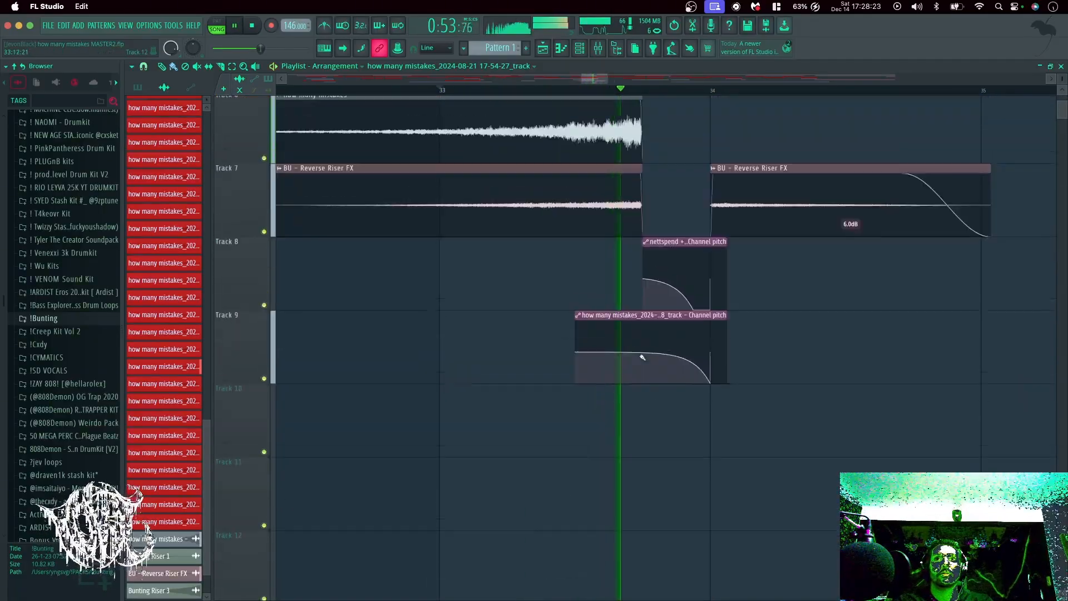
{"action": "scroll", "coordinate": [668, 336], "scroll_direction": "up", "scroll_amount": 3}
{"action": "scroll", "coordinate": [669, 336], "scroll_direction": "up", "scroll_amount": 2}
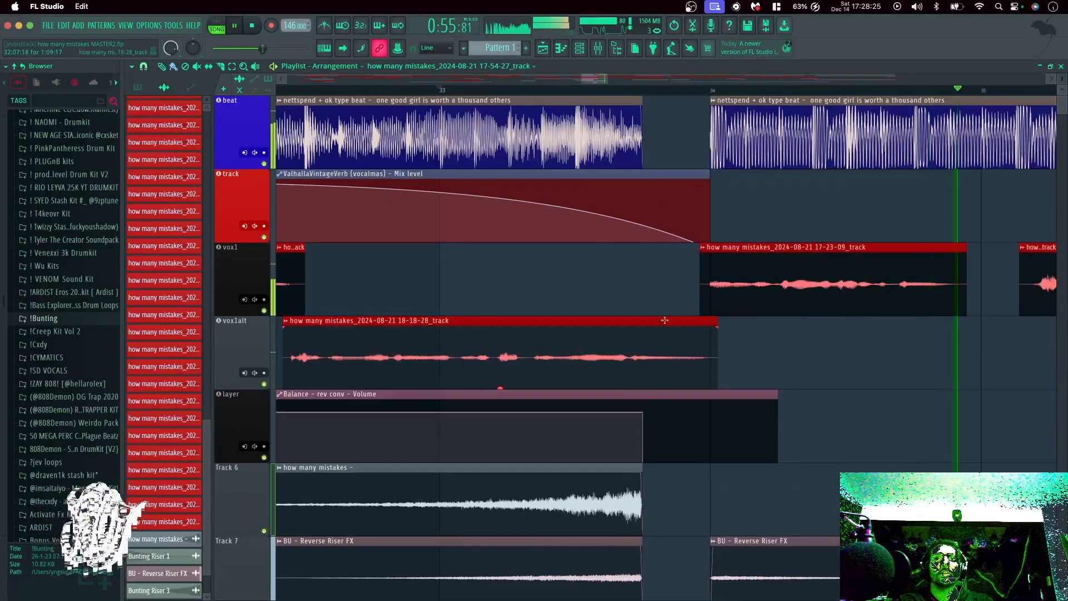
{"action": "key", "text": "space"}
Examine how the beat and vocal Channel pitch curves line up with the gap in the beat before bar 34.
{"action": "scroll", "coordinate": [659, 127], "scroll_direction": "down", "scroll_amount": 3}
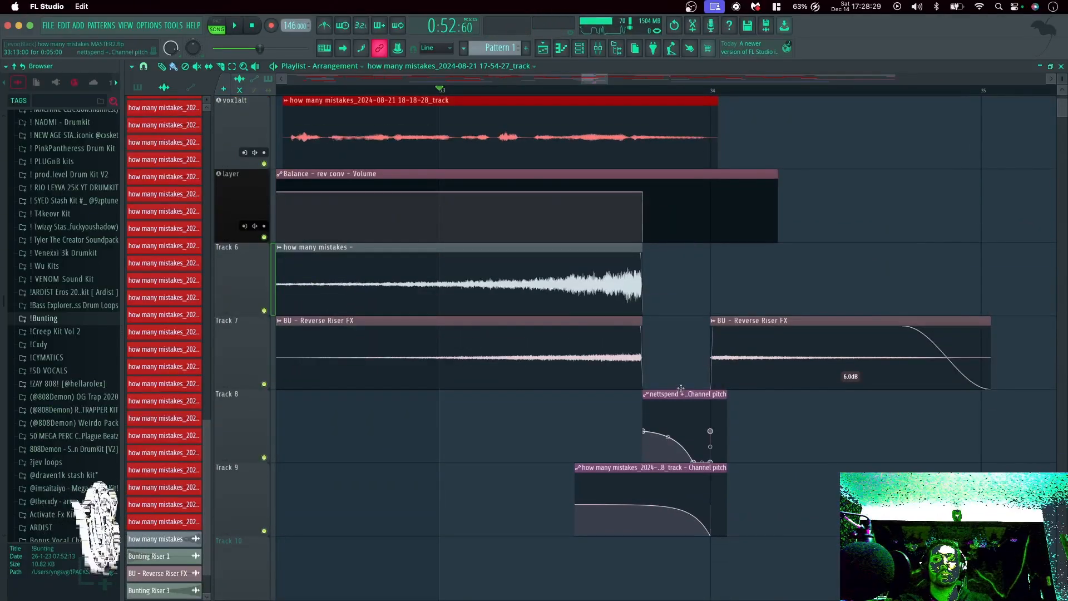
{"action": "scroll", "coordinate": [681, 387], "scroll_direction": "up", "scroll_amount": 3}
{"action": "scroll", "coordinate": [662, 253], "scroll_direction": "down", "scroll_amount": 3}
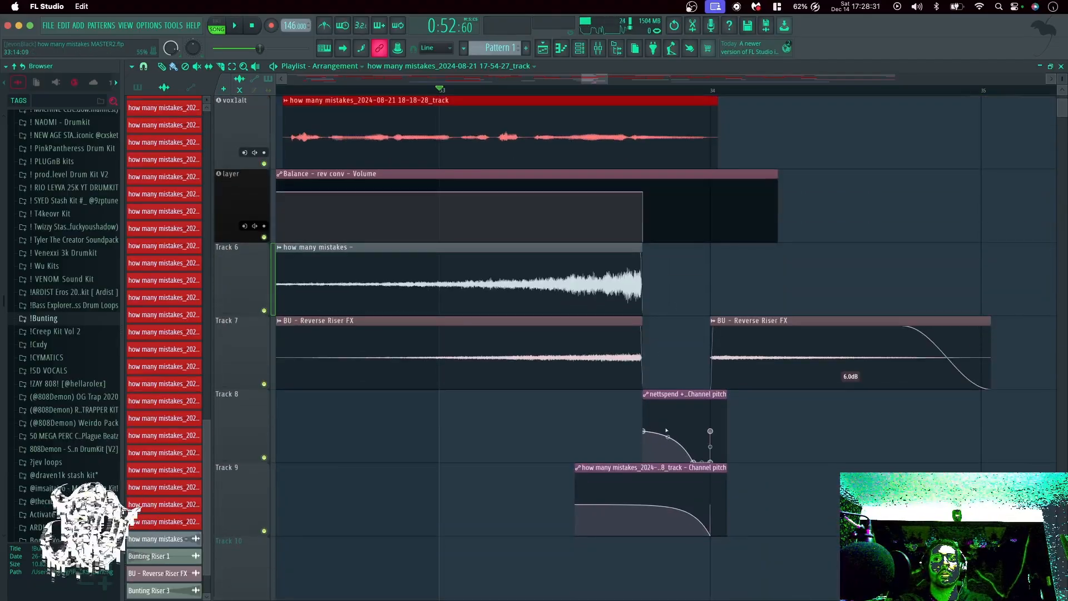
{"action": "scroll", "coordinate": [666, 430], "scroll_direction": "up", "scroll_amount": 3}
{"action": "scroll", "coordinate": [690, 460], "scroll_direction": "down", "scroll_amount": 3}
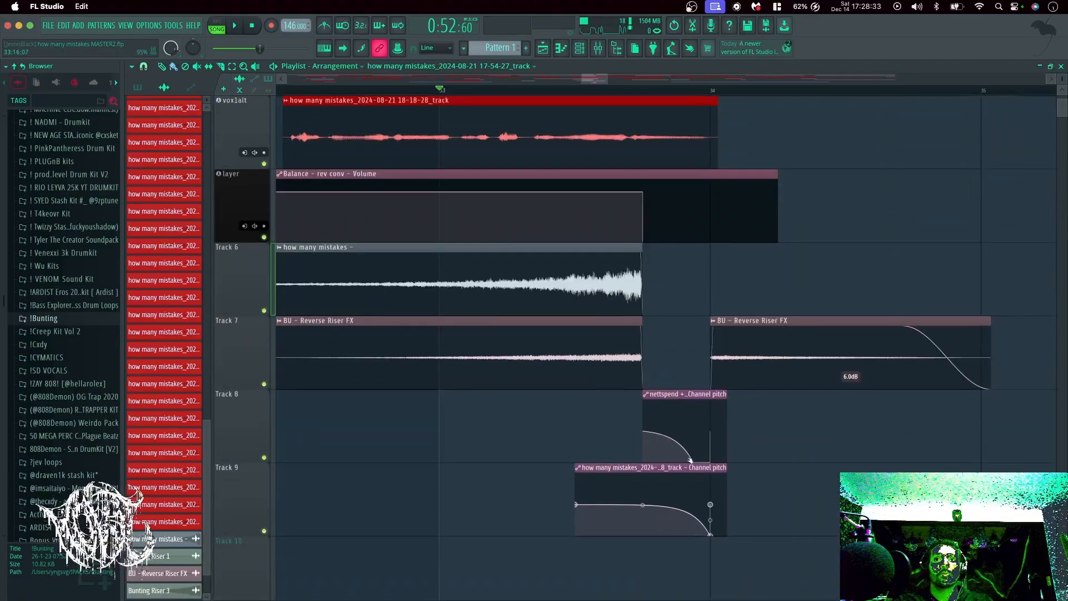
{"action": "scroll", "coordinate": [670, 383], "scroll_direction": "up", "scroll_amount": 3}
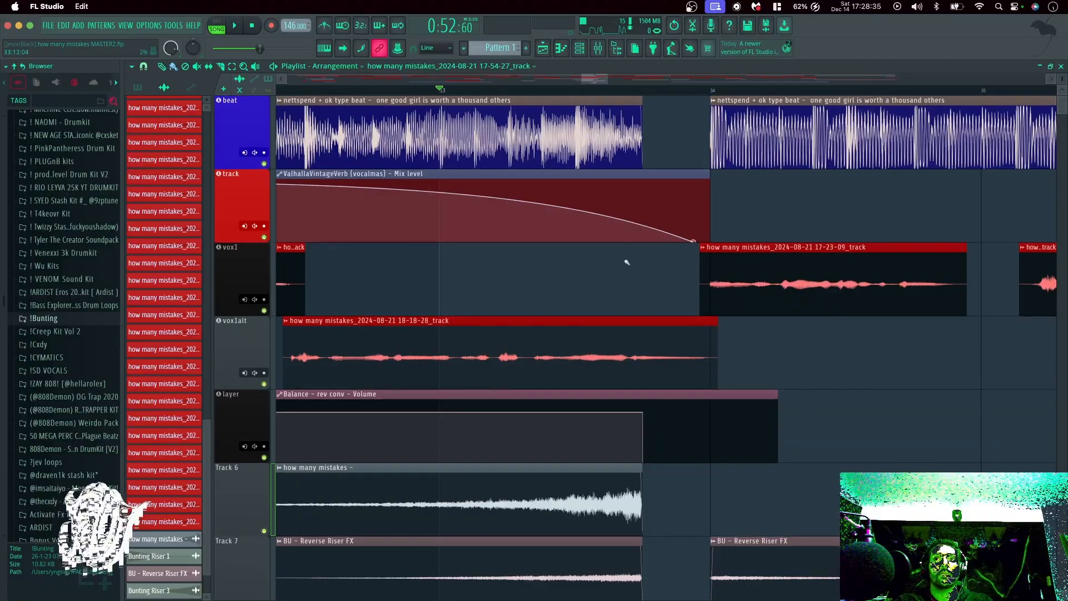
{"action": "scroll", "coordinate": [627, 262], "scroll_direction": "down", "scroll_amount": 9}
{"action": "scroll", "coordinate": [706, 368], "scroll_direction": "up", "scroll_amount": 5}
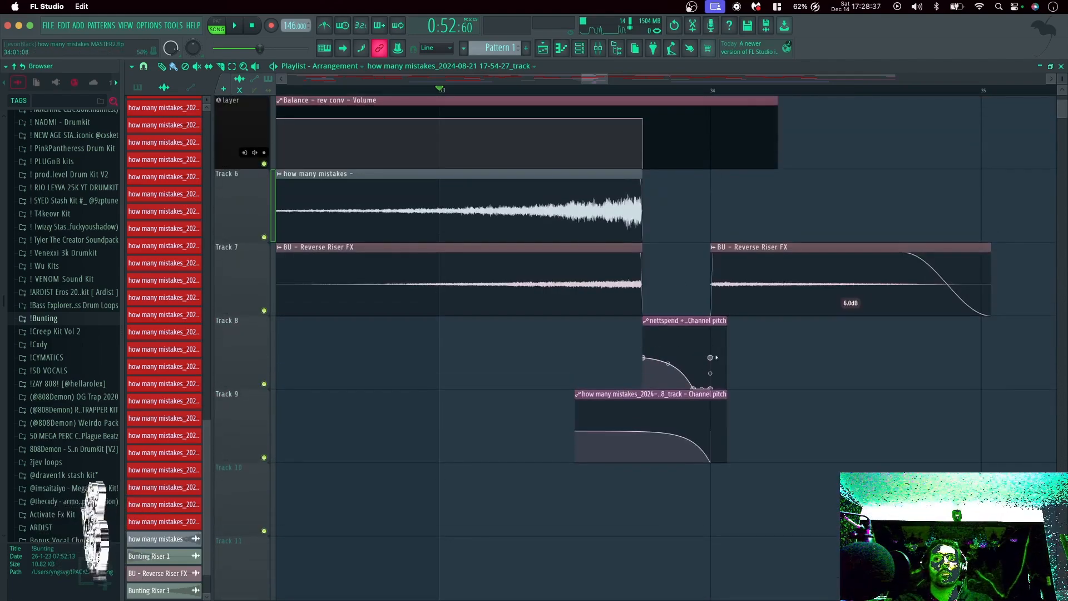
{"action": "scroll", "coordinate": [711, 334], "scroll_direction": "up", "scroll_amount": 4}
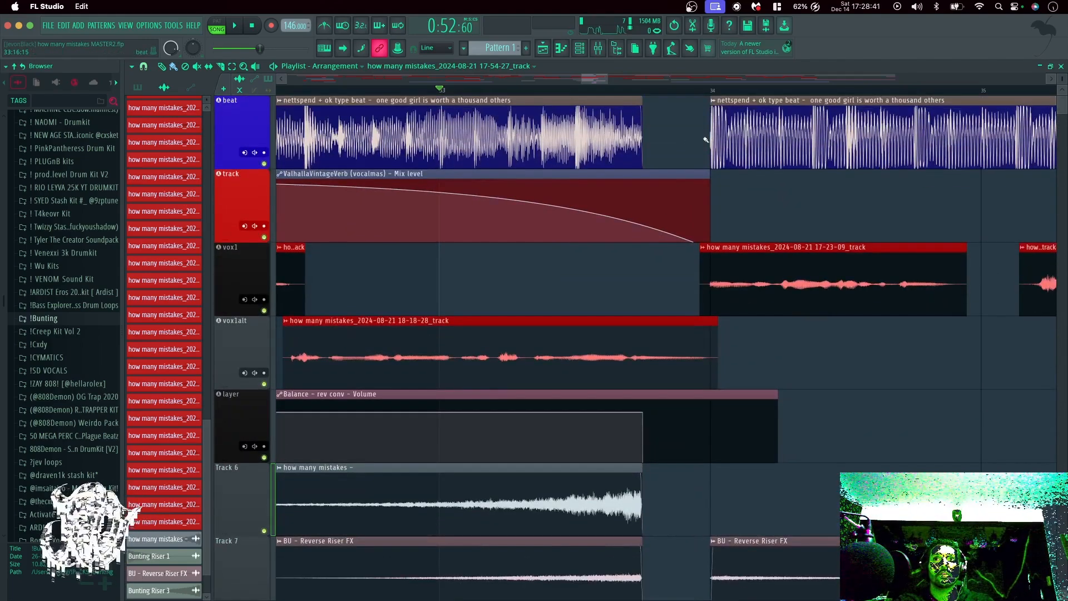
Play the transition from bar 33 again and look over the beat, vocal and riser clips around bar 34.
{"action": "key", "text": "space"}
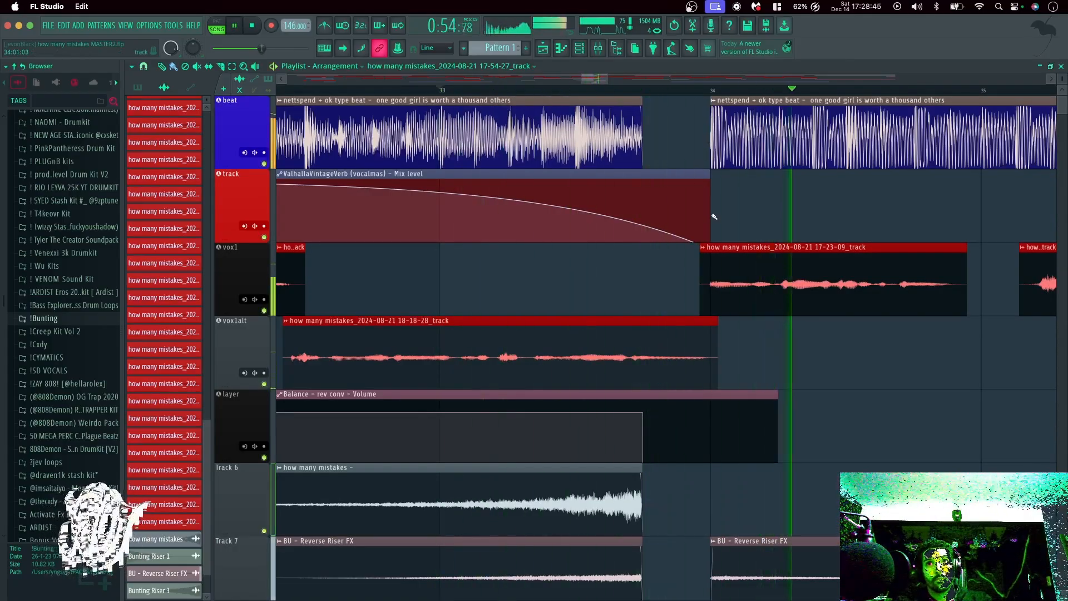
{"action": "key", "text": "space"}
{"action": "left_click_drag", "start_coordinate": [591, 83], "coordinate": [594, 82]}
{"action": "scroll", "coordinate": [559, 337], "scroll_direction": "right", "scroll_amount": 3}
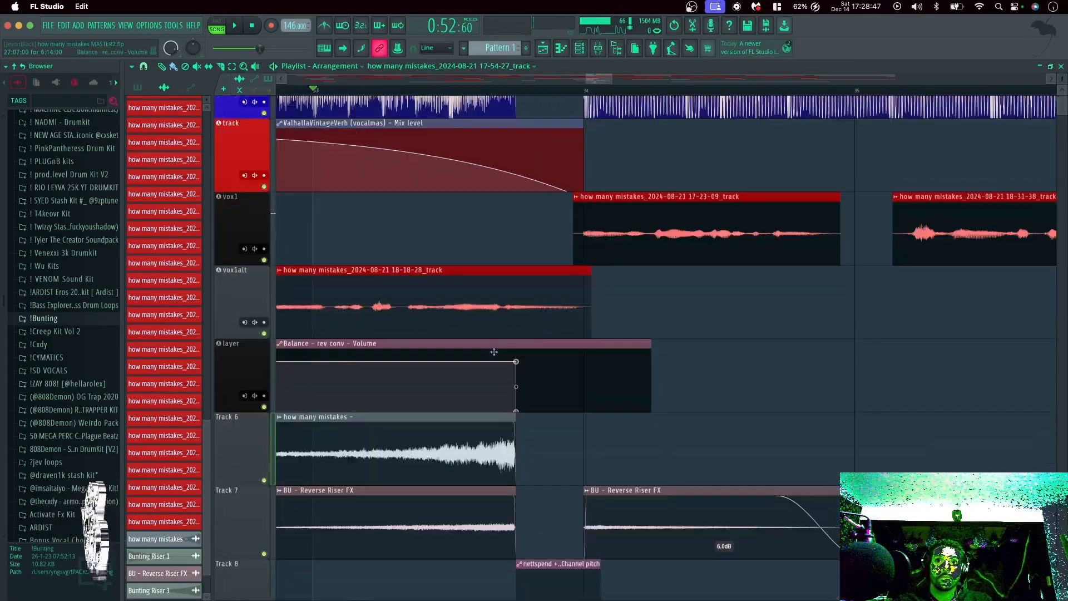
{"action": "scroll", "coordinate": [558, 336], "scroll_direction": "down", "scroll_amount": 3}
{"action": "scroll", "coordinate": [558, 337], "scroll_direction": "up", "scroll_amount": 3}
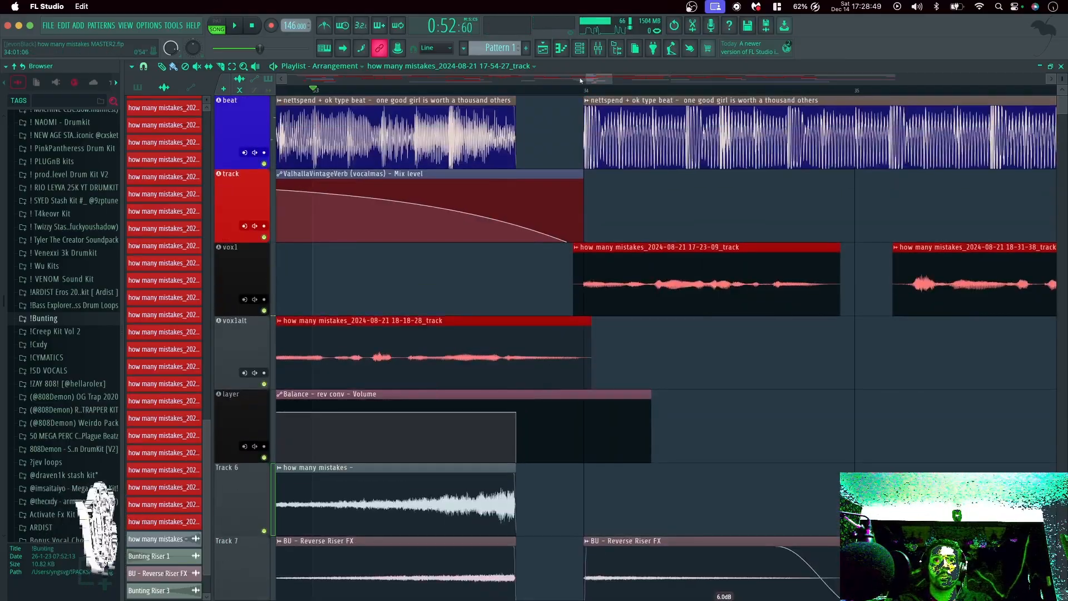
Play the song from bar 34 and bring the Bunting Riser 3 section around bars 38 to 44 into view.
{"action": "left_click", "coordinate": [586, 92]}
{"action": "key", "text": "space"}
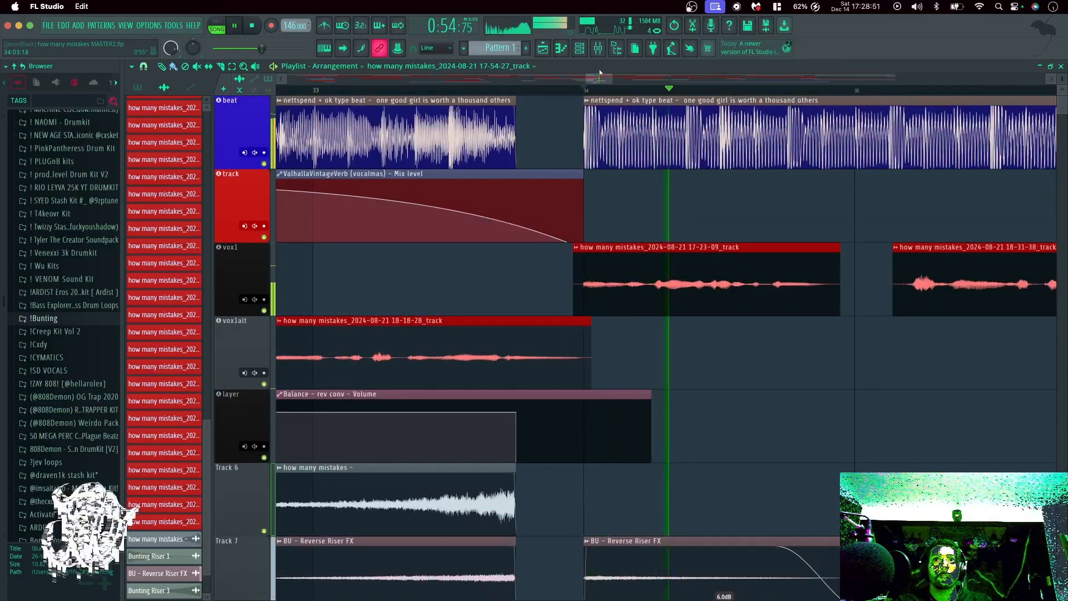
{"action": "left_click_drag", "start_coordinate": [602, 79], "coordinate": [625, 194]}
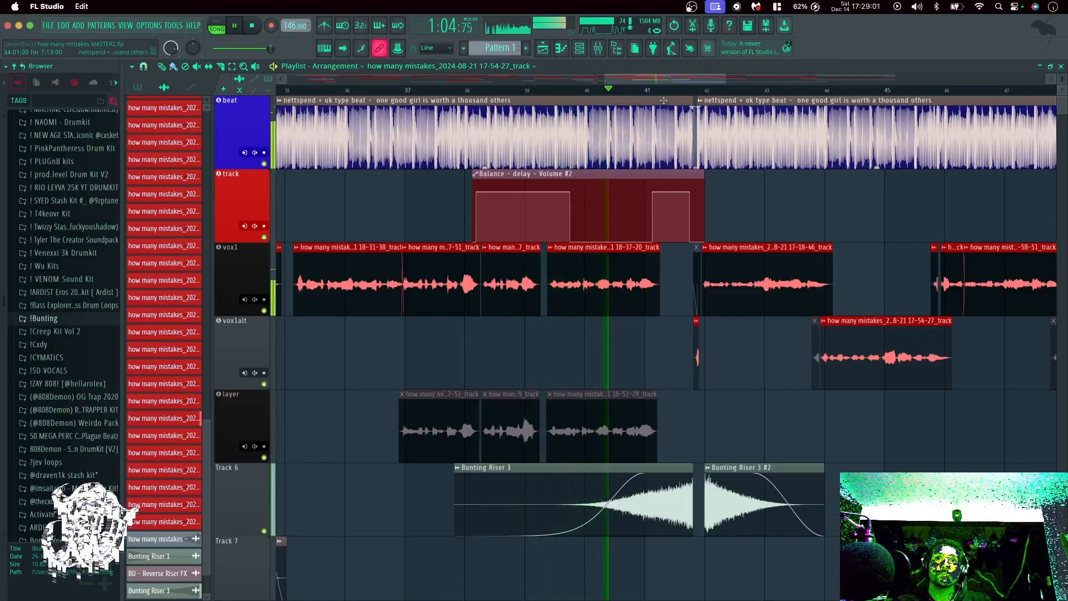
Play through the Bunting Riser 3 section, stop, and place the playhead at bar 41 before the transition.
{"action": "scroll", "coordinate": [659, 167], "scroll_direction": "right", "scroll_amount": 2}
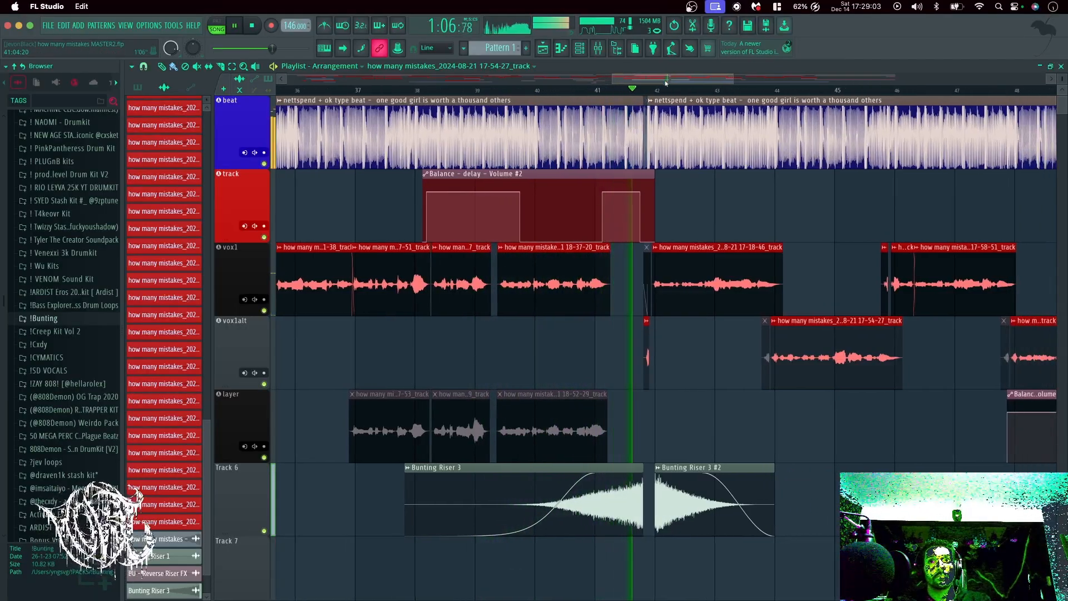
{"action": "key", "text": "space"}
{"action": "scroll", "coordinate": [728, 410], "scroll_direction": "up", "scroll_amount": 3}
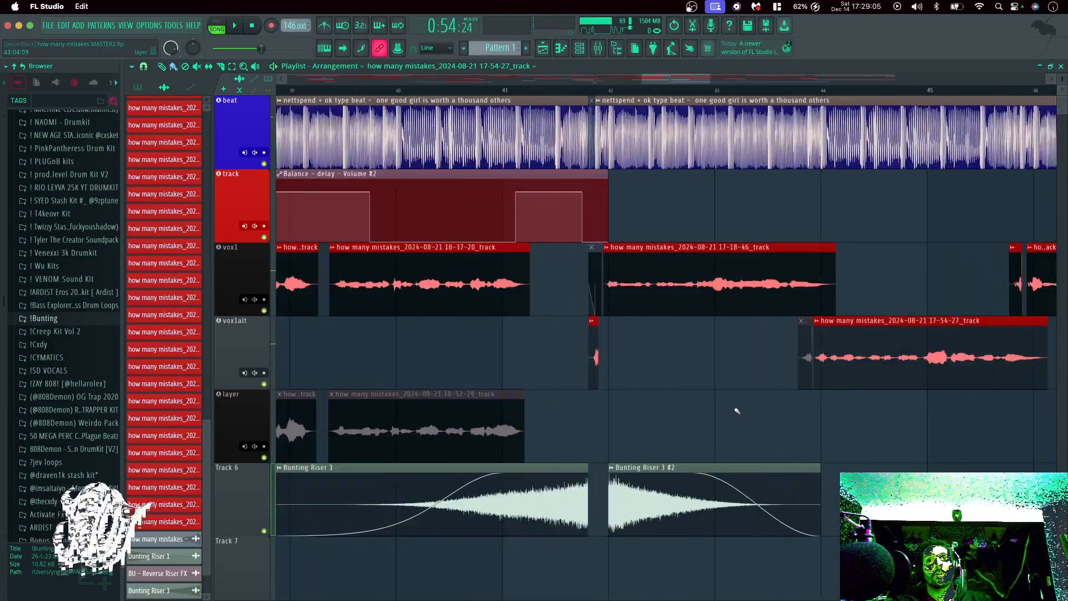
{"action": "mouse_move", "coordinate": [679, 81]}
{"action": "left_mouse_down"}
{"action": "mouse_move", "coordinate": [666, 82]}
{"action": "mouse_move", "coordinate": [677, 82]}
{"action": "left_mouse_up"}
{"action": "left_click", "coordinate": [432, 90]}
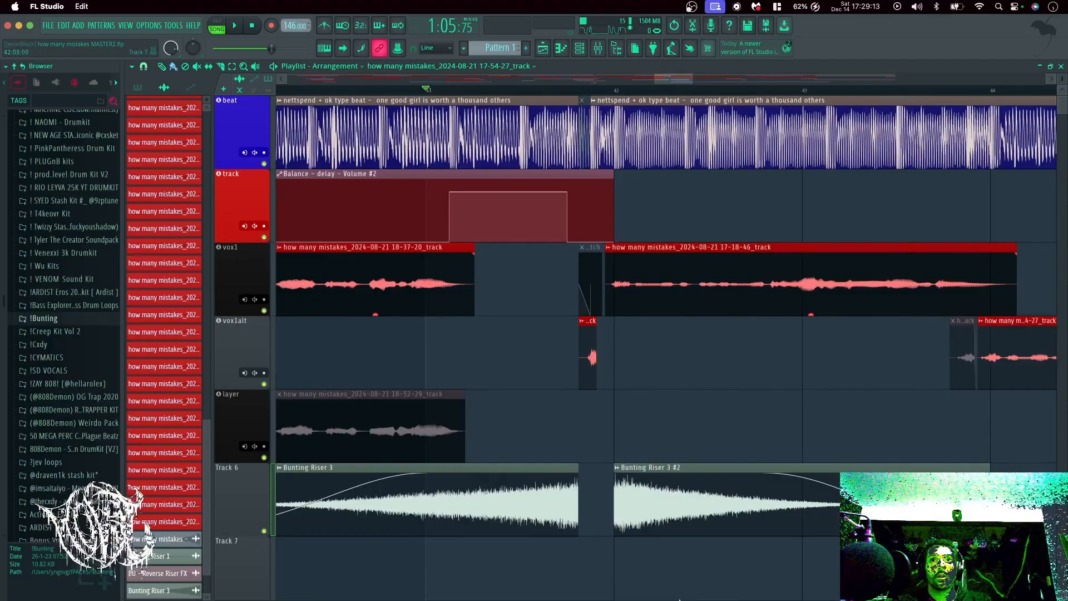
Examine the gap between the two Bunting Riser 3 clips before bar 42 and play the transition from bar 41.
{"action": "scroll", "coordinate": [608, 350], "scroll_direction": "up", "scroll_amount": 5}
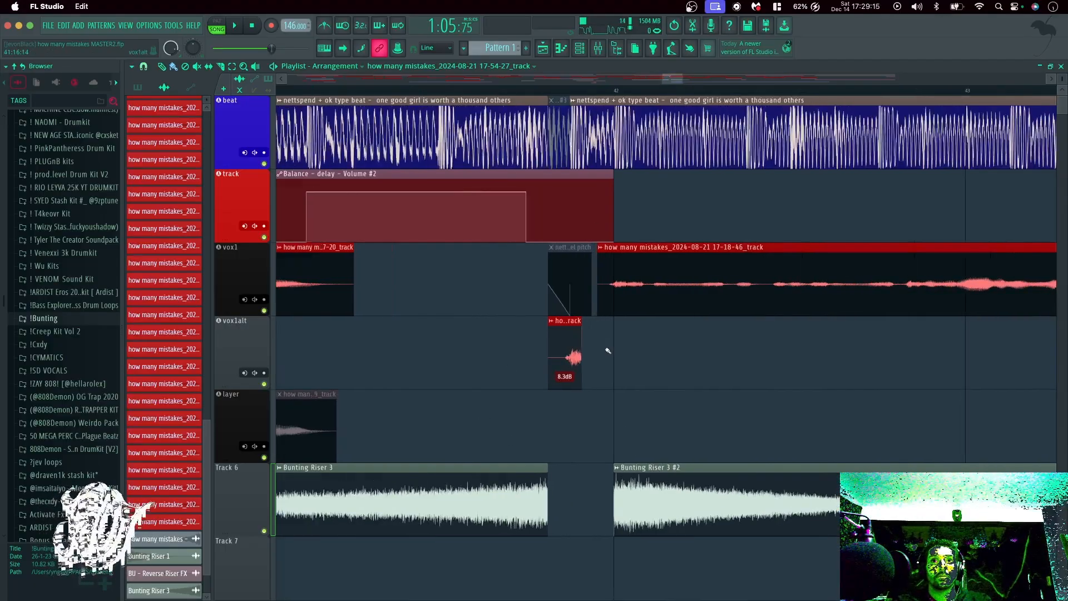
{"action": "scroll", "coordinate": [680, 263], "scroll_direction": "down", "scroll_amount": 4}
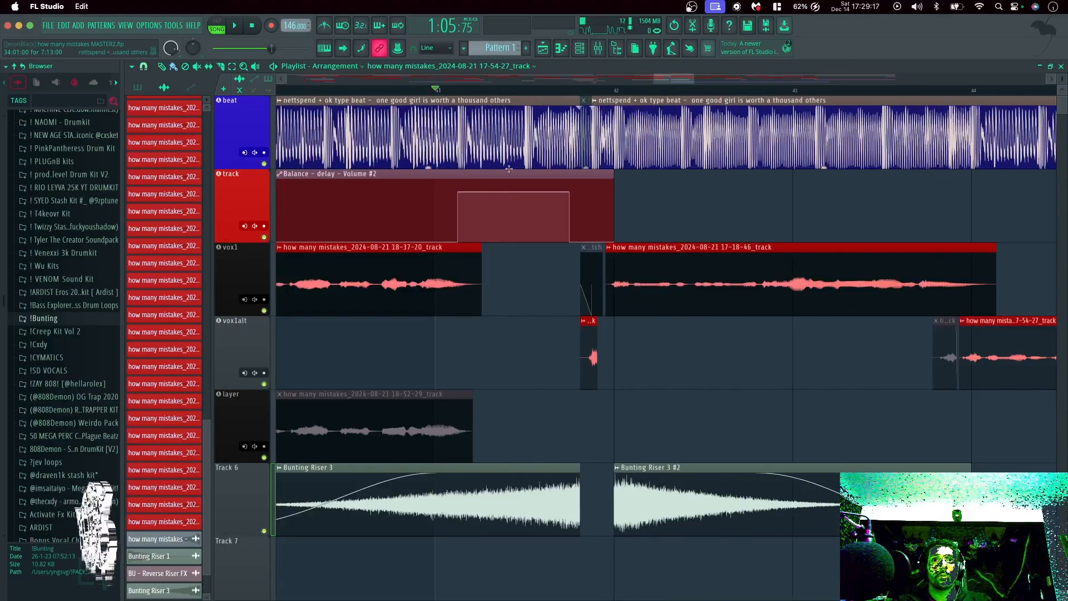
{"action": "scroll", "coordinate": [498, 255], "scroll_direction": "down", "scroll_amount": 2}
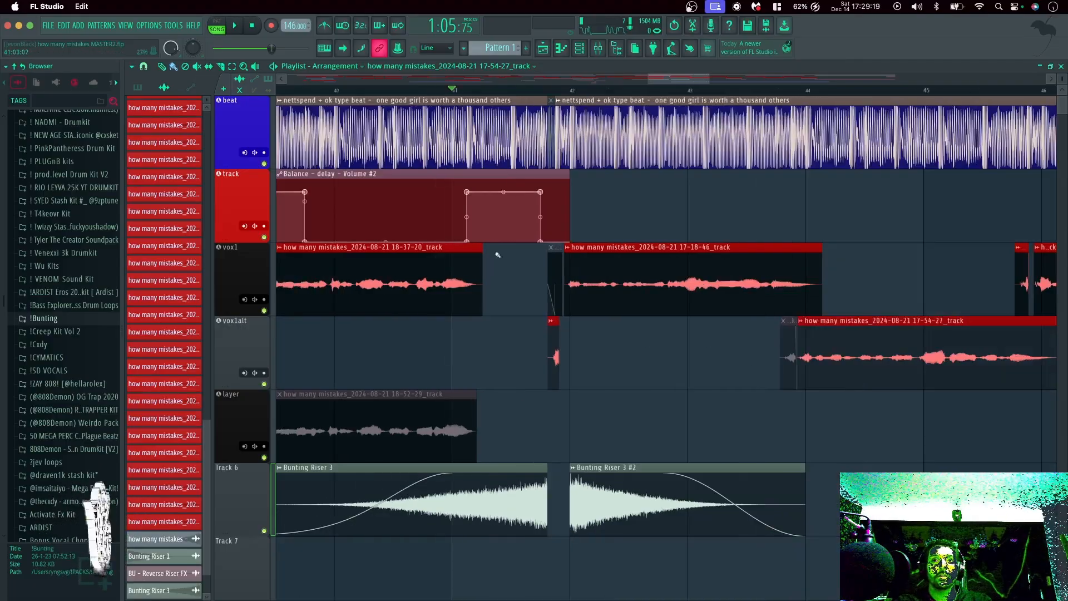
{"action": "key", "text": "space"}
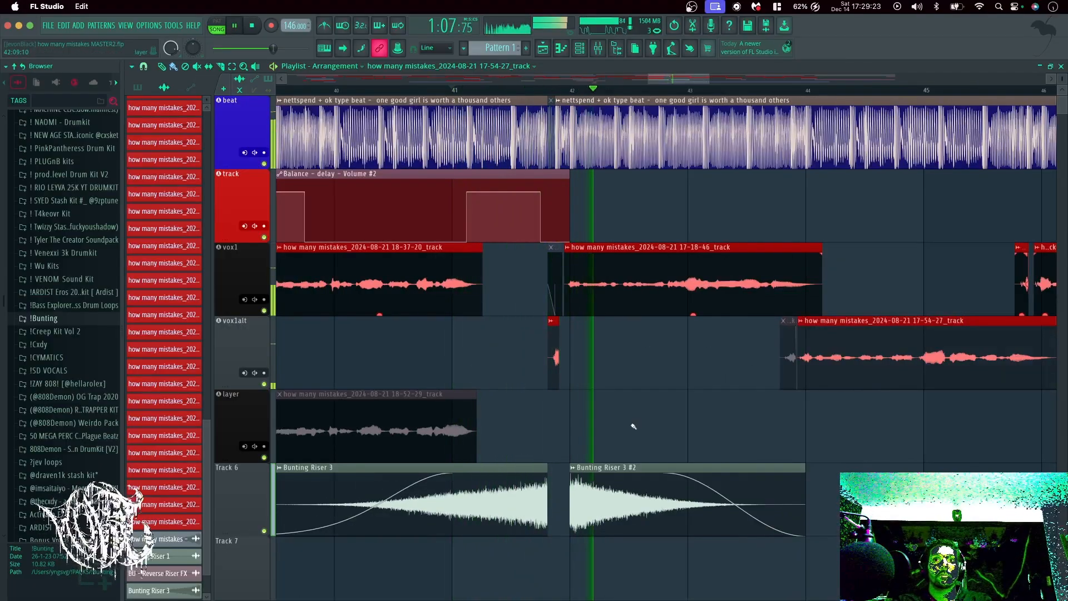
Continue playback to the Balance alter volume automation around bars 48 to 50 and stop.
{"action": "scroll", "coordinate": [634, 427], "scroll_direction": "down", "scroll_amount": 3}
{"action": "scroll", "coordinate": [512, 374], "scroll_direction": "up", "scroll_amount": 3}
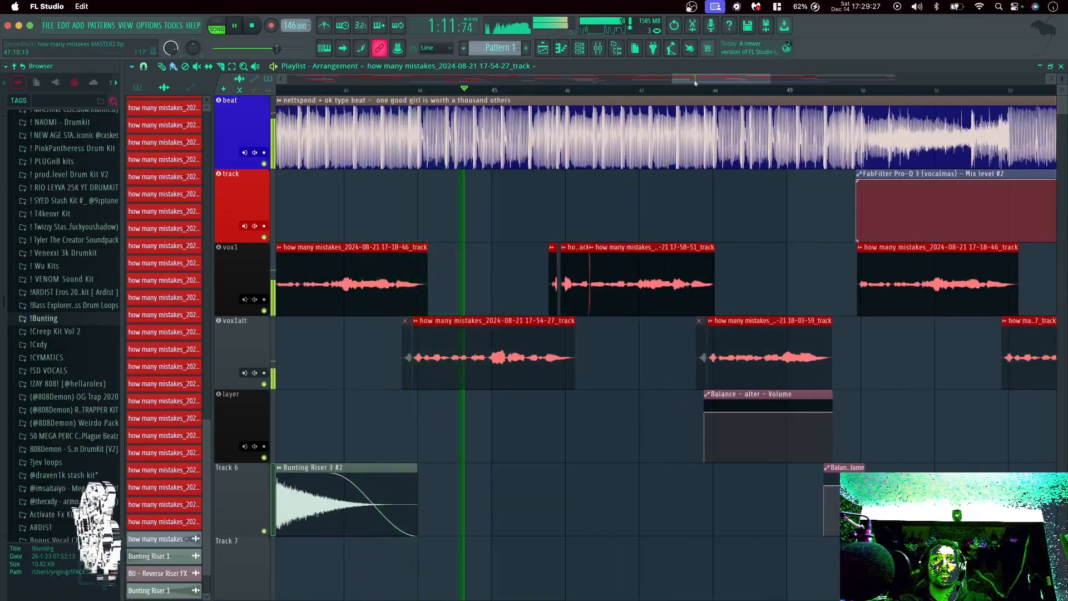
{"action": "left_click_drag", "start_coordinate": [701, 83], "coordinate": [732, 90]}
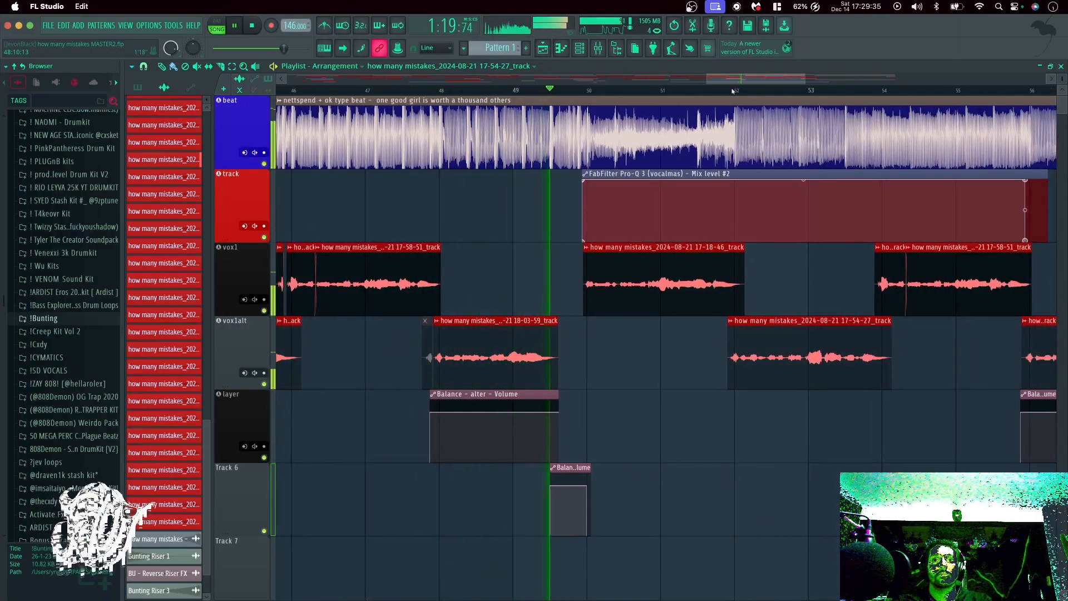
{"action": "key", "text": "space"}
Inspect the effect slots of the alters delay and alter mixer tracks, and return to the playlist.
{"action": "left_click", "coordinate": [604, 50]}
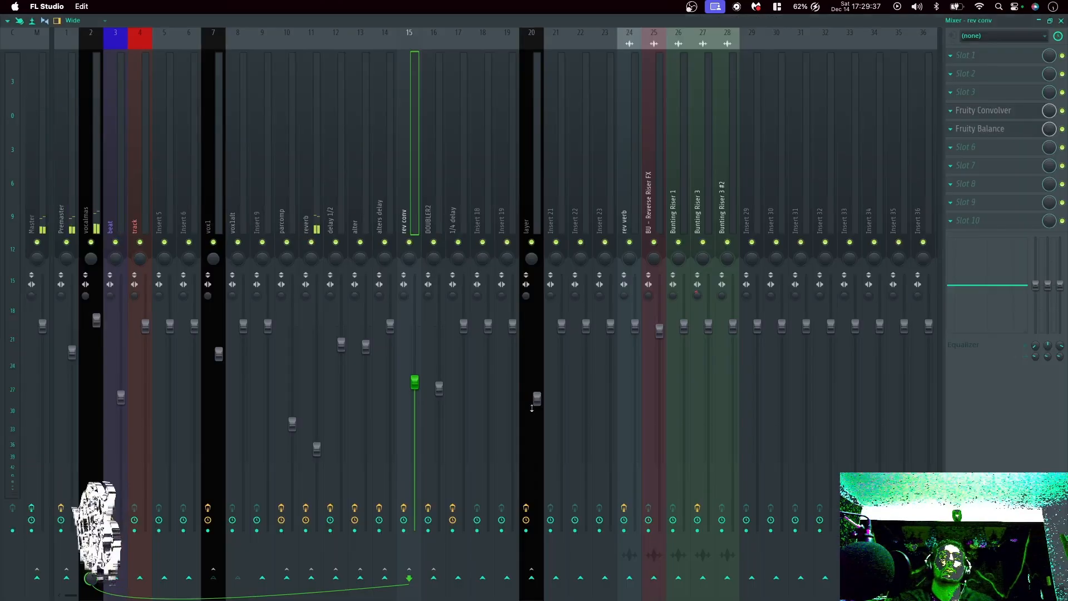
{"action": "left_click", "coordinate": [391, 224]}
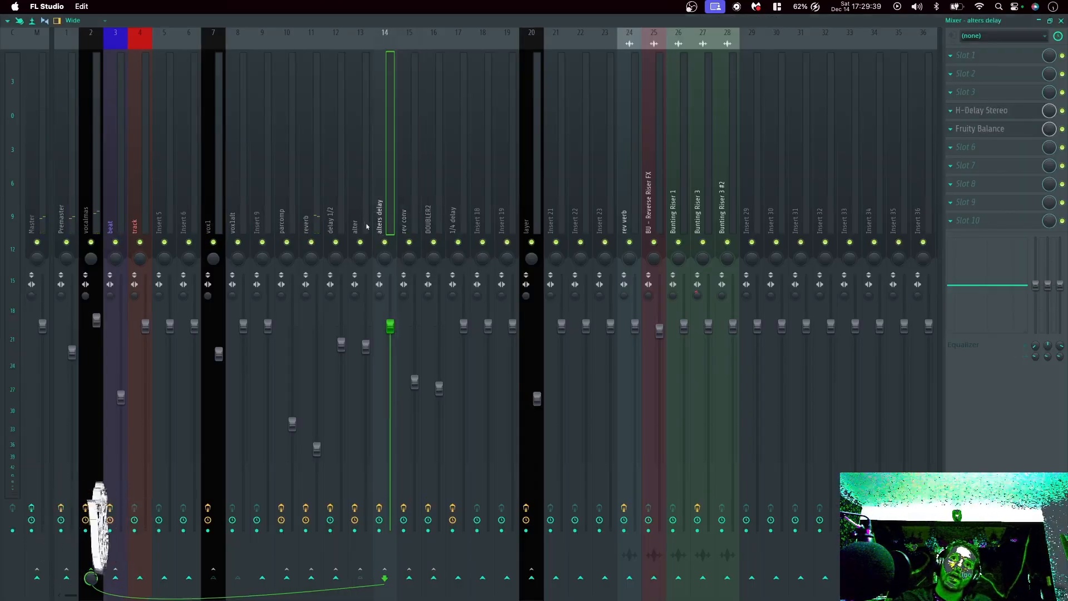
{"action": "left_click", "coordinate": [365, 225]}
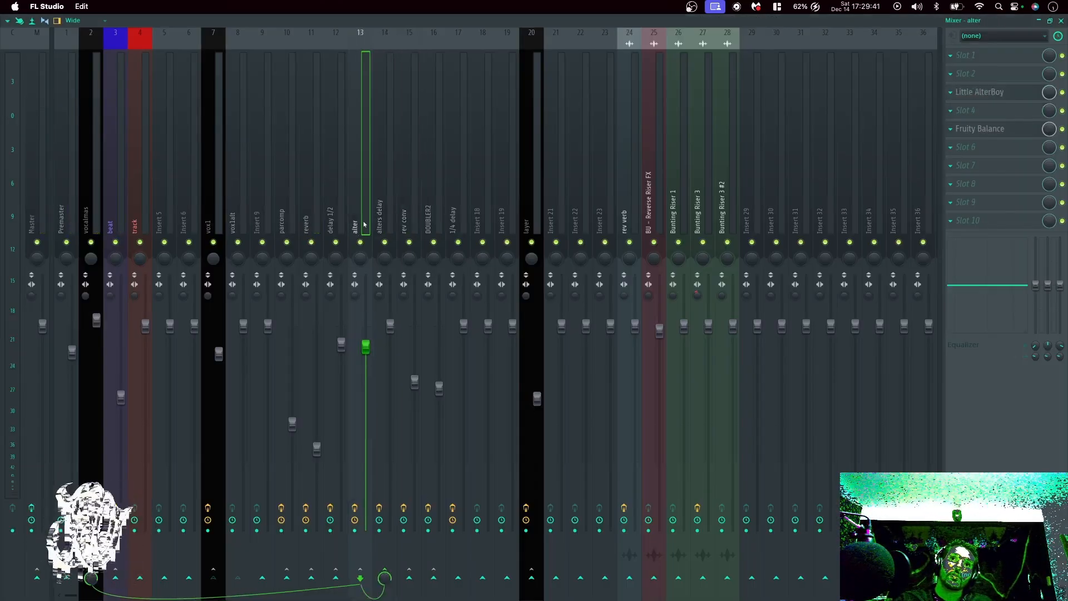
{"action": "key", "text": "F9"}
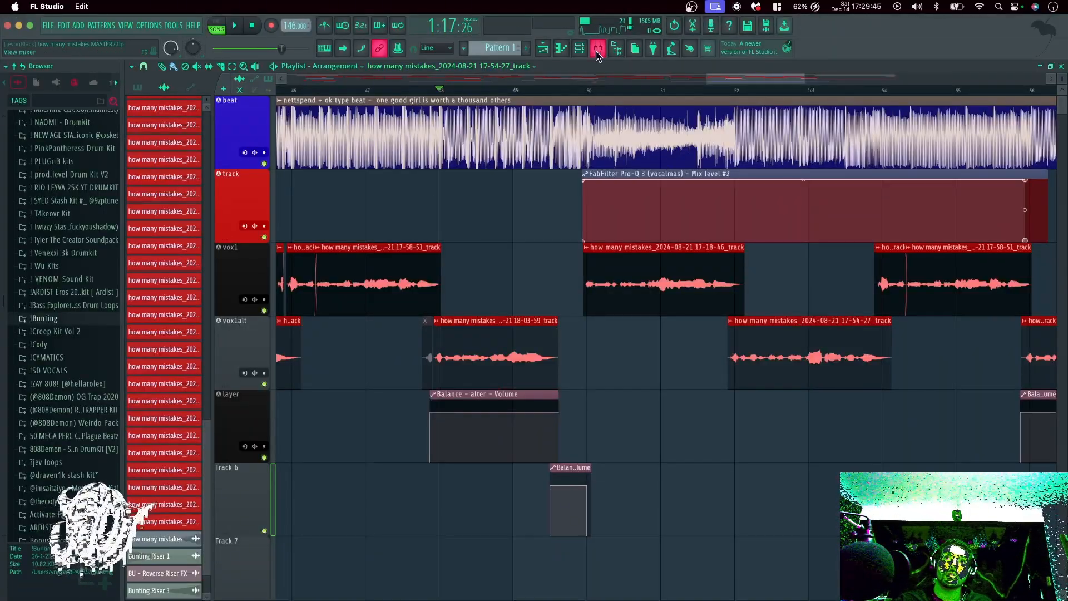
Review the H-Delay Stereo settings on the alters delay mixer track, and close the plugin and the mixer.
{"action": "key", "text": "F9"}
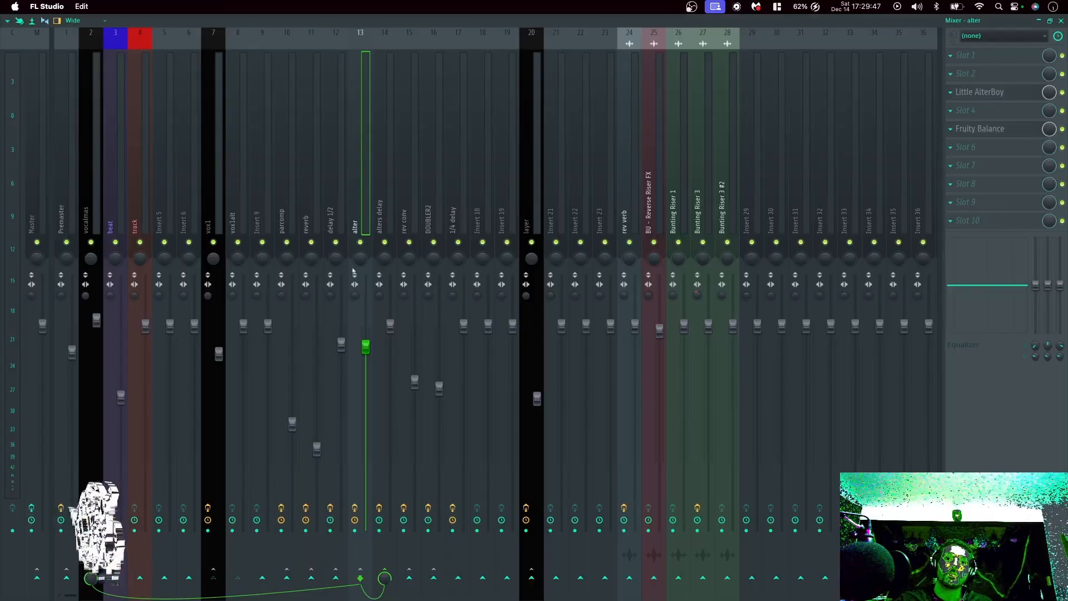
{"action": "left_click", "coordinate": [378, 197]}
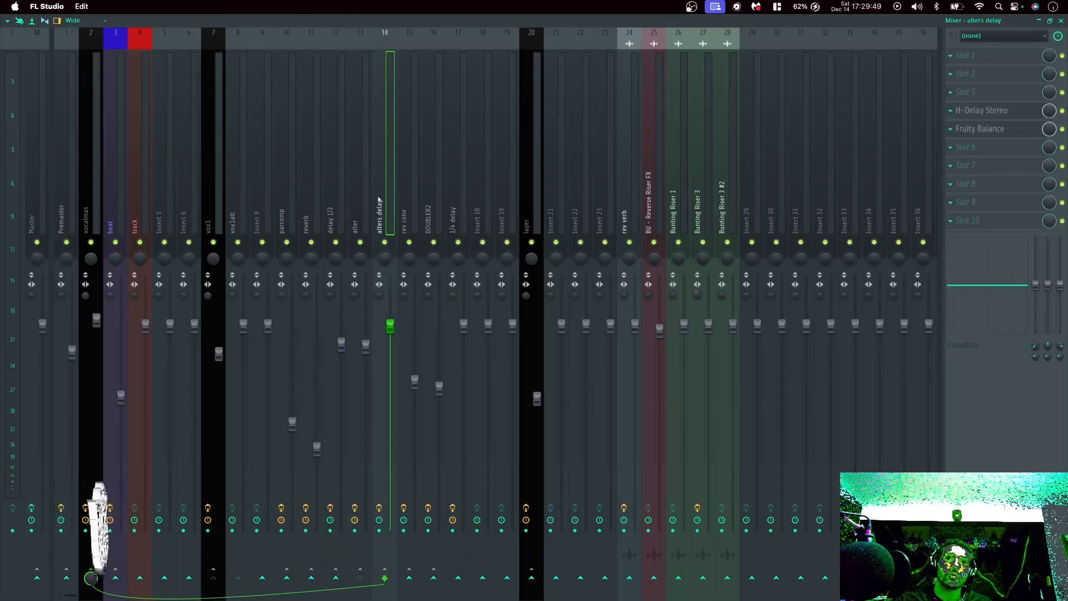
{"action": "left_click", "coordinate": [975, 115]}
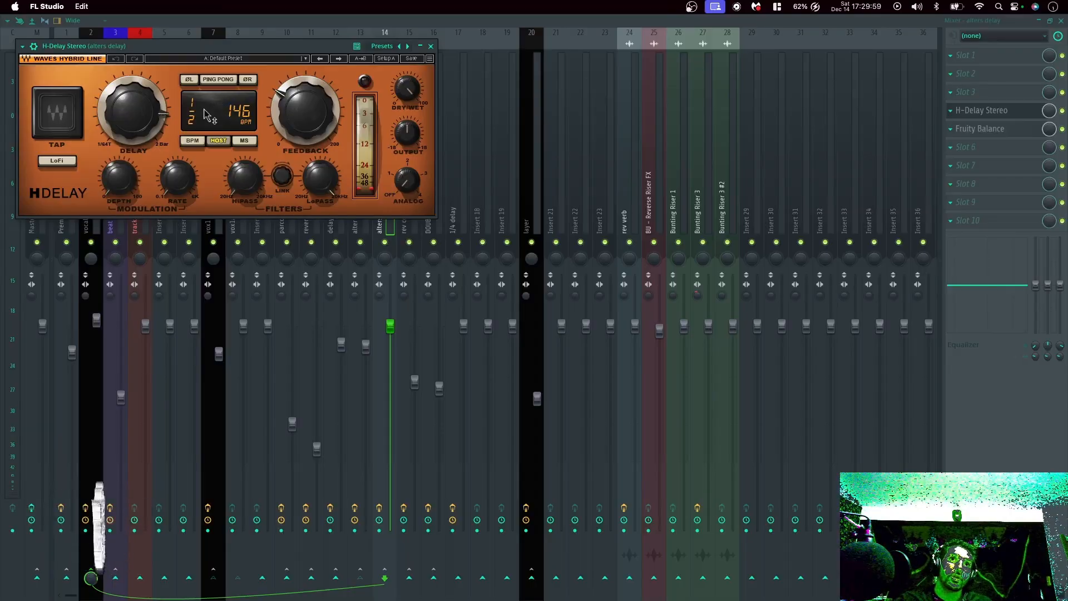
{"action": "left_click", "coordinate": [431, 47]}
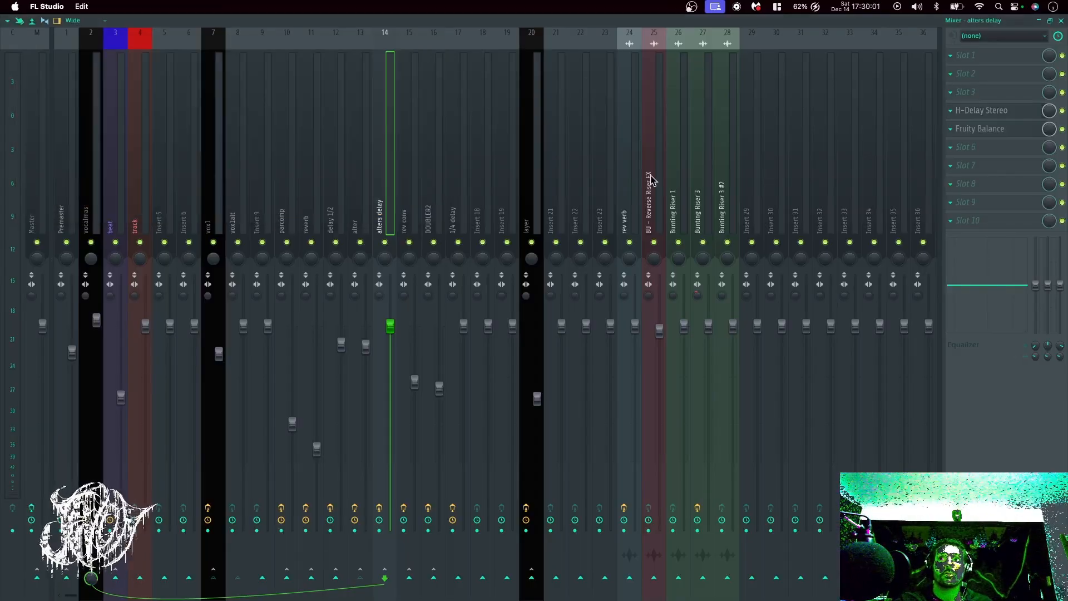
{"action": "left_click", "coordinate": [1060, 20]}
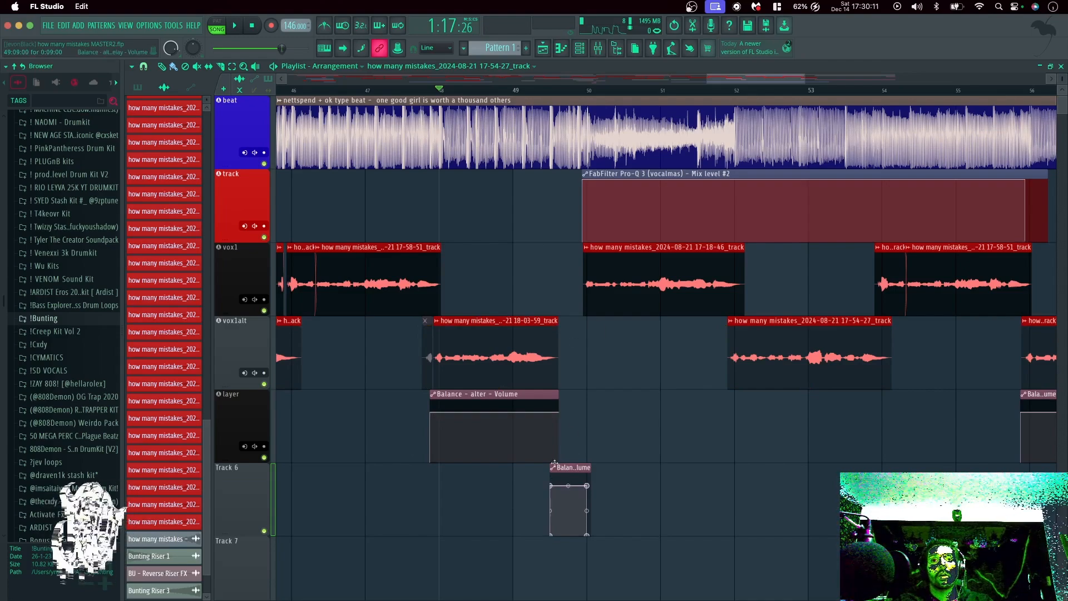
Play from bar 48 through the alter volume automation into the FabFilter Pro-Q 3 mix level section, and stop.
{"action": "key", "text": "space"}
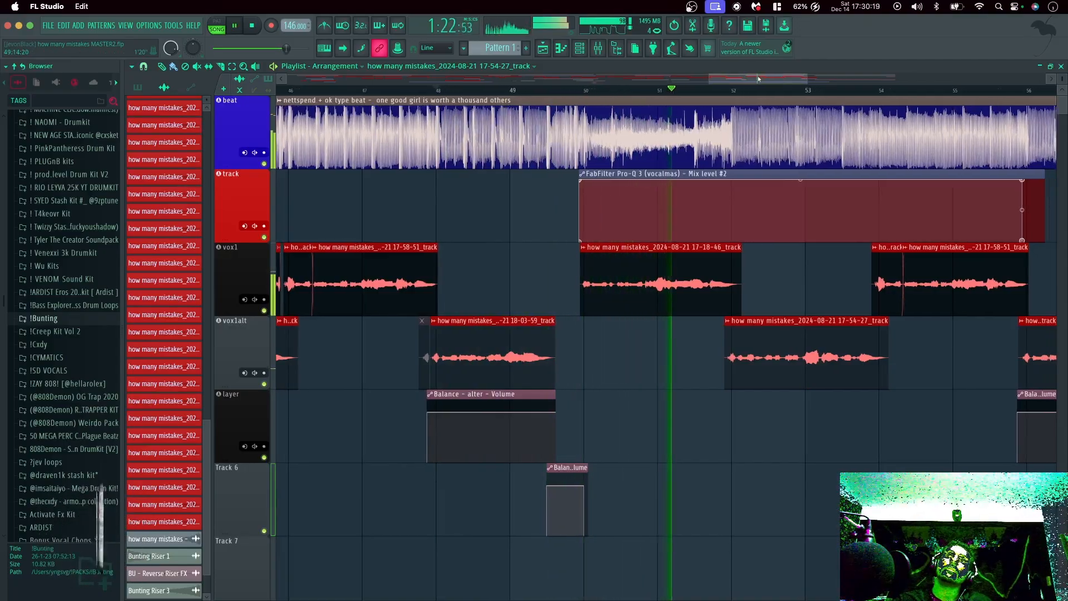
{"action": "left_click_drag", "start_coordinate": [758, 75], "coordinate": [766, 76]}
{"action": "key", "text": "space"}
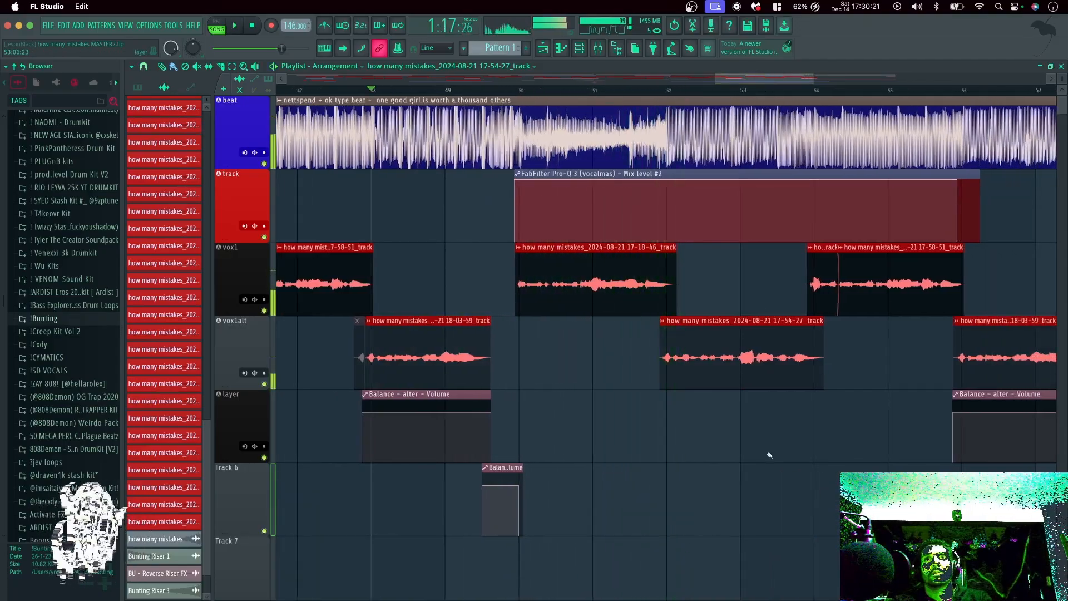
Look over the whole arrangement up to bar 65, including the vocal, riser and automation clips, and briefly check the mixer.
{"action": "scroll", "coordinate": [765, 467], "scroll_direction": "down", "scroll_amount": 5}
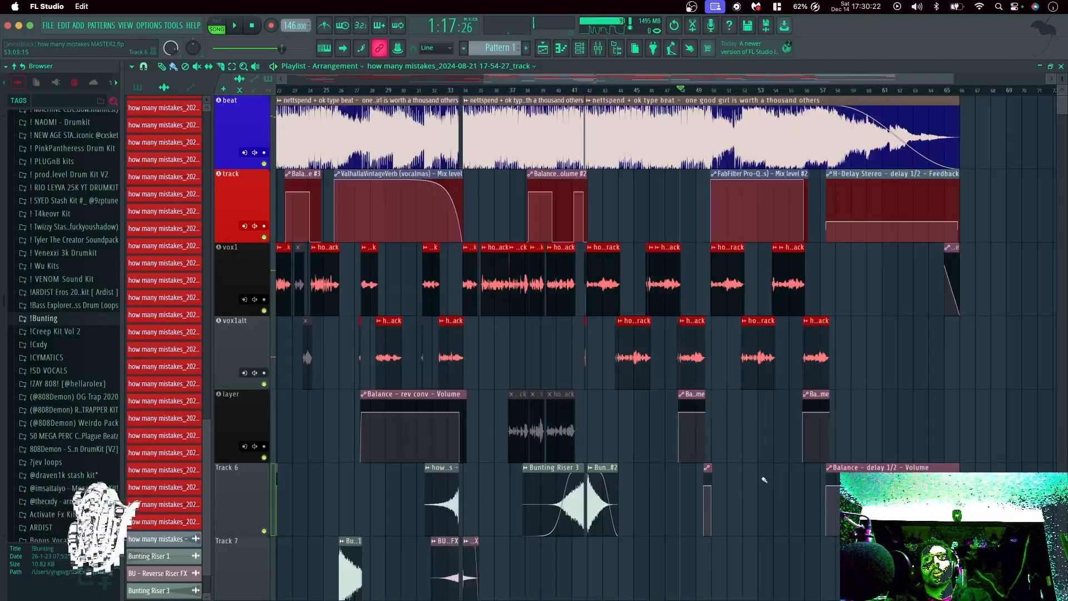
{"action": "scroll", "coordinate": [764, 480], "scroll_direction": "down", "scroll_amount": 3}
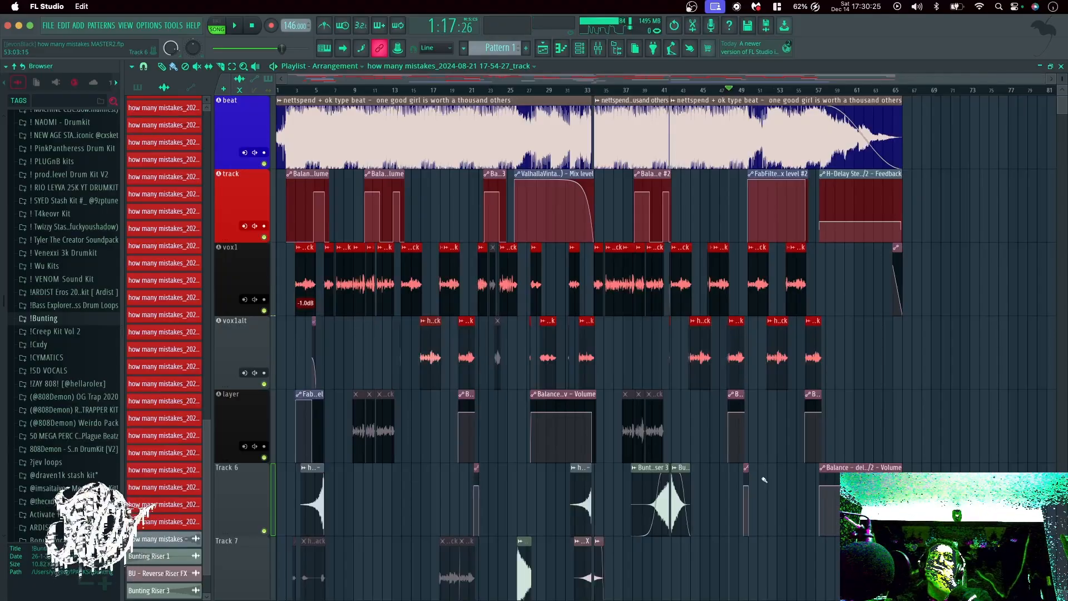
{"action": "scroll", "coordinate": [764, 479], "scroll_direction": "down", "scroll_amount": 3}
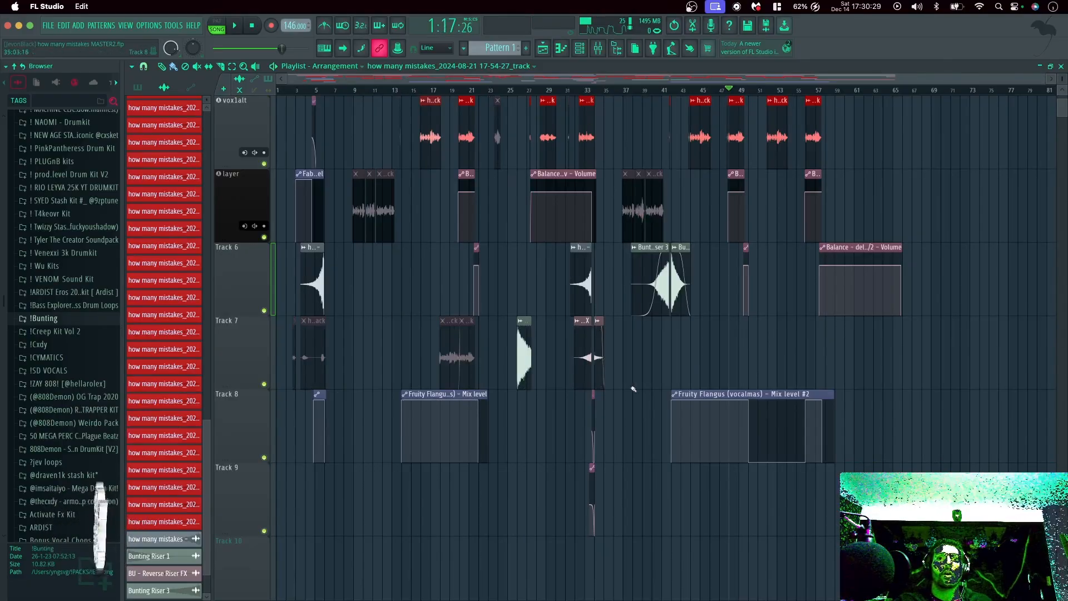
{"action": "scroll", "coordinate": [738, 333], "scroll_direction": "up", "scroll_amount": 3}
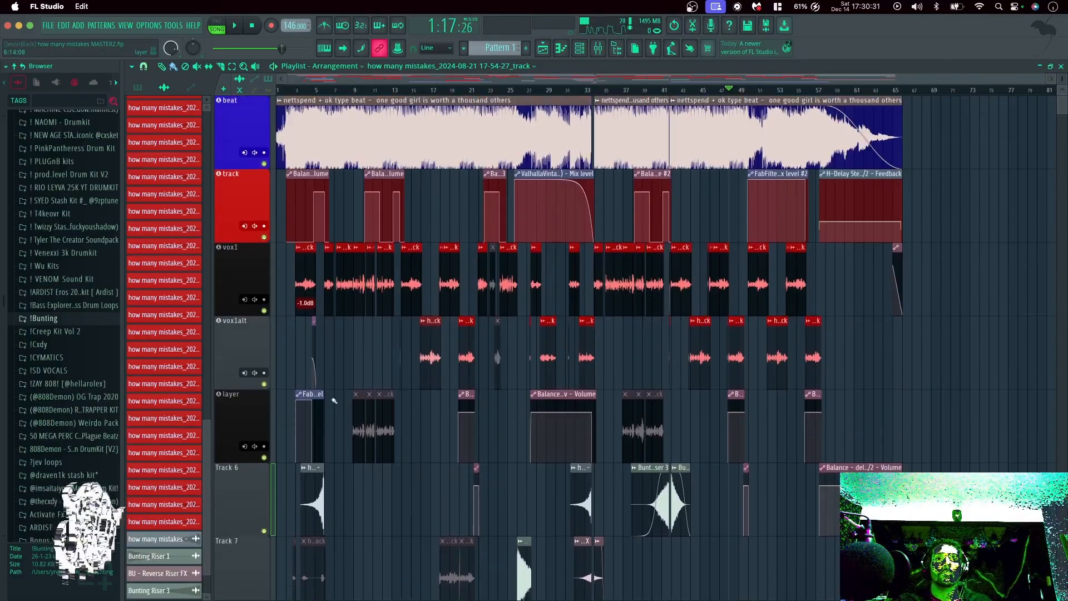
{"action": "scroll", "coordinate": [678, 384], "scroll_direction": "up", "scroll_amount": 3}
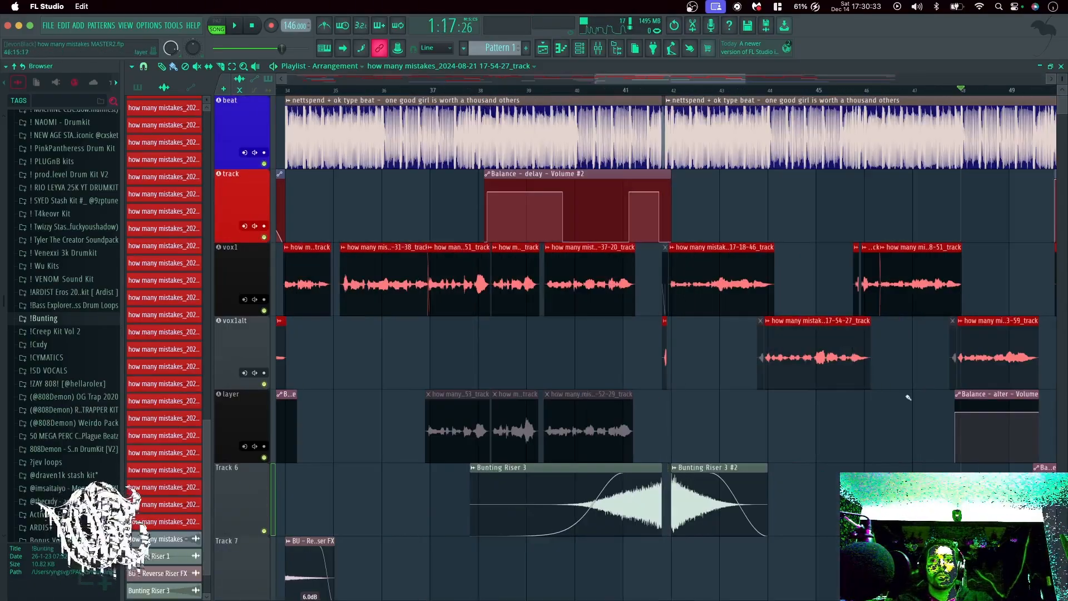
{"action": "scroll", "coordinate": [789, 355], "scroll_direction": "down", "scroll_amount": 4}
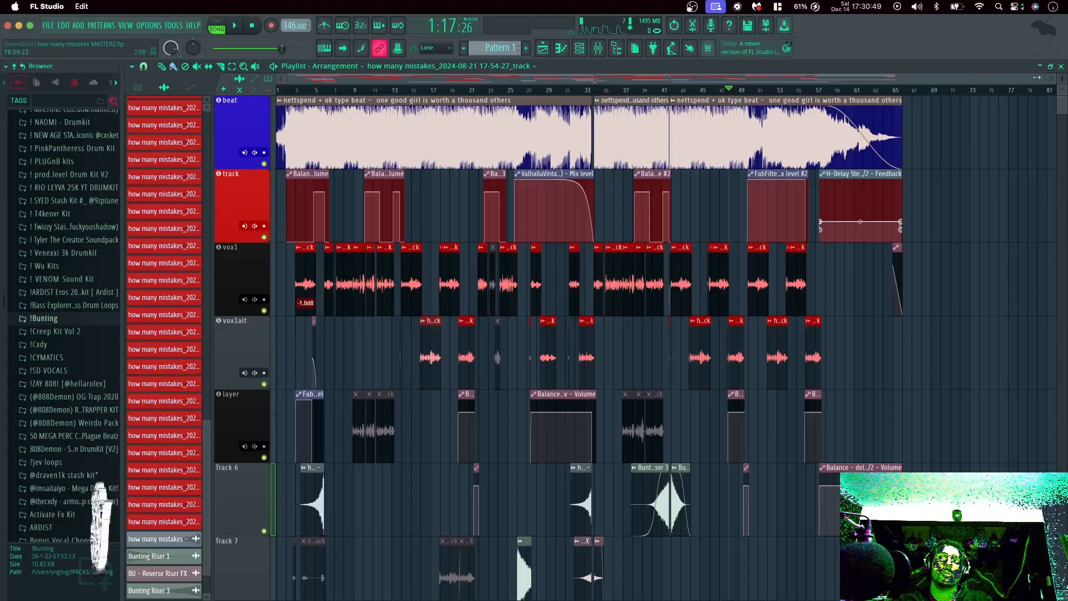
{"action": "left_click_drag", "start_coordinate": [1036, 77], "coordinate": [904, 84]}
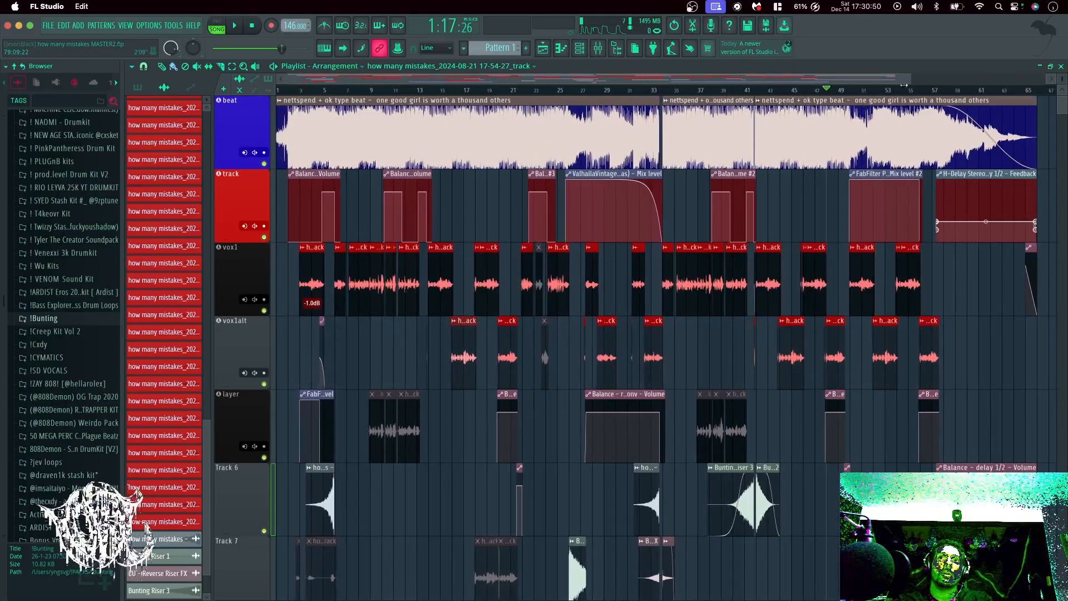
{"action": "left_click", "coordinate": [603, 54]}
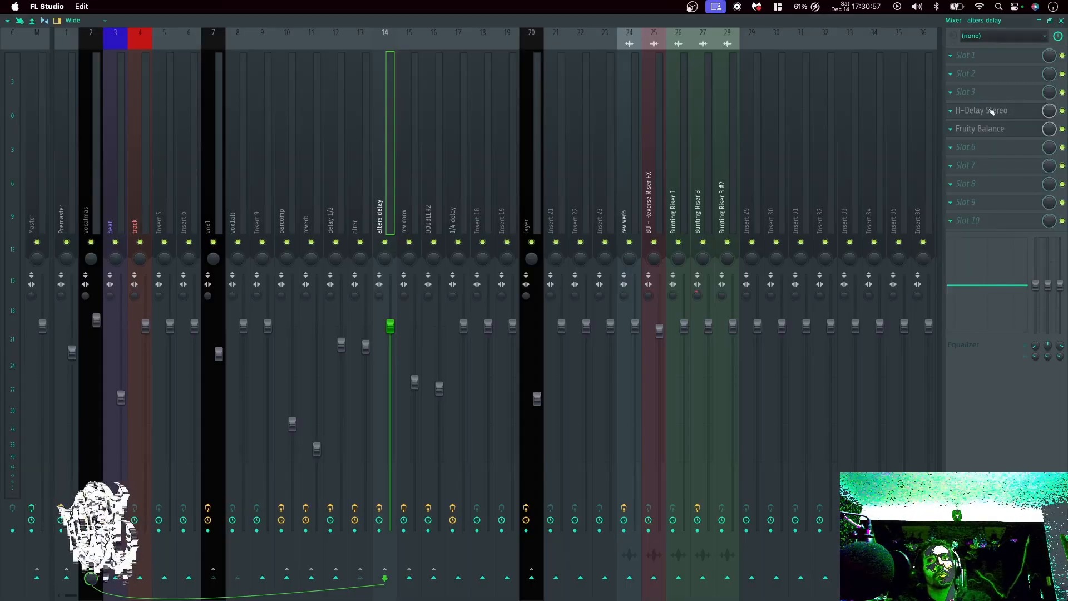
{"action": "left_click", "coordinate": [1060, 19]}
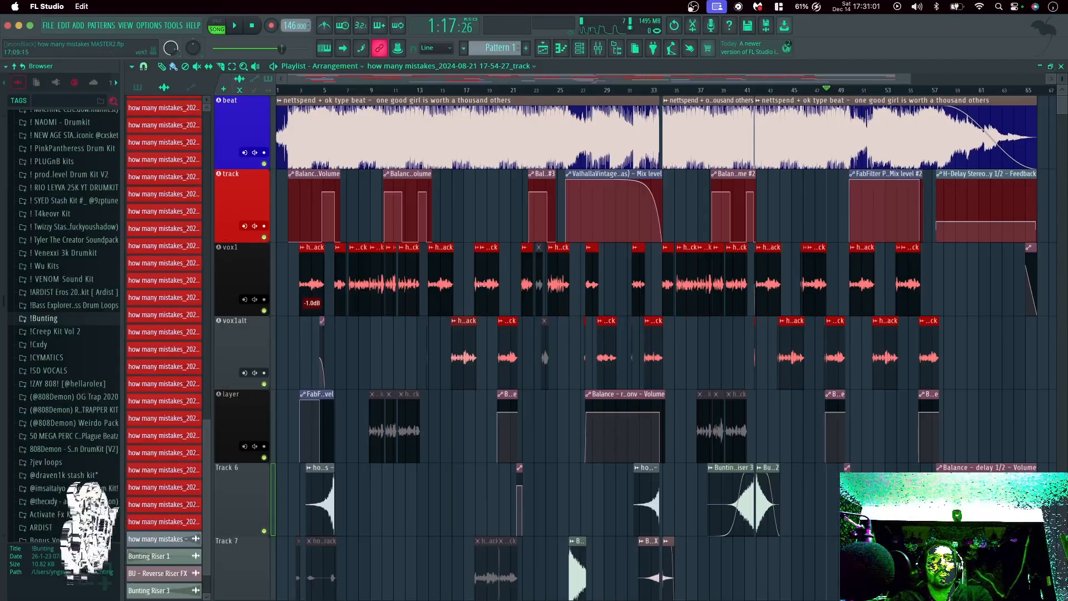
Find the Fruity Flangus (vocalmas) mix level automation on Track 8 and place the playhead at its start at bar 14.
{"action": "scroll", "coordinate": [417, 484], "scroll_direction": "down", "scroll_amount": 3}
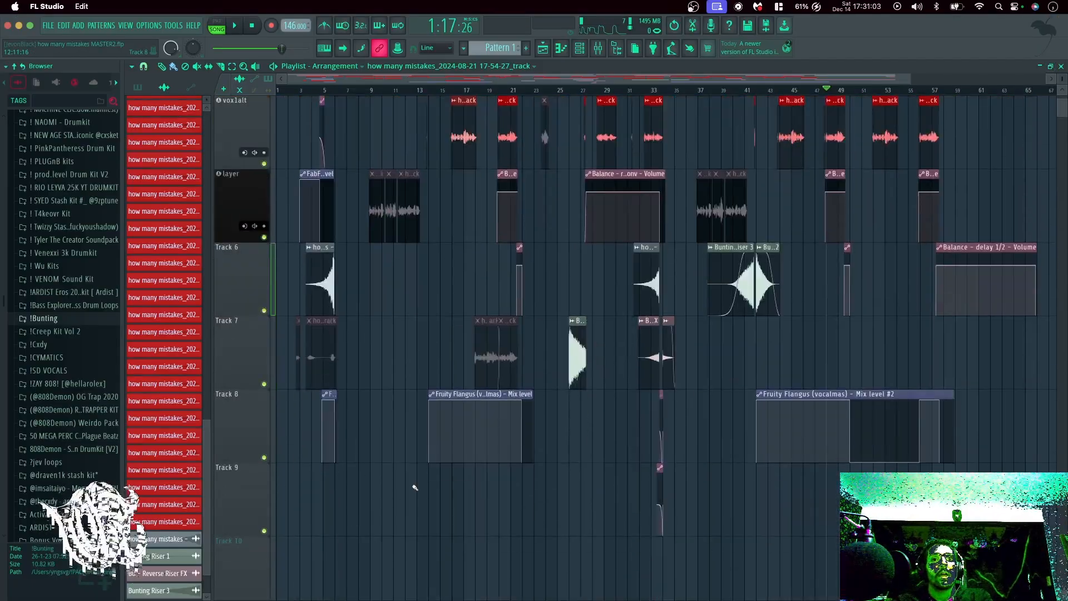
{"action": "scroll", "coordinate": [409, 488], "scroll_direction": "down", "scroll_amount": 3}
{"action": "scroll", "coordinate": [409, 489], "scroll_direction": "up", "scroll_amount": 6}
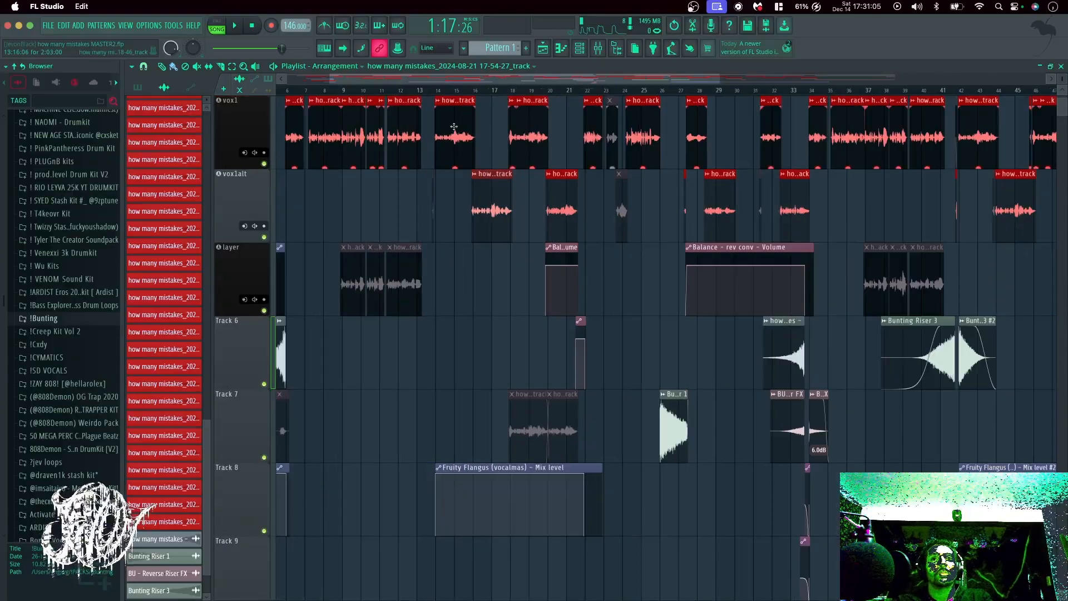
{"action": "left_click", "coordinate": [440, 93]}
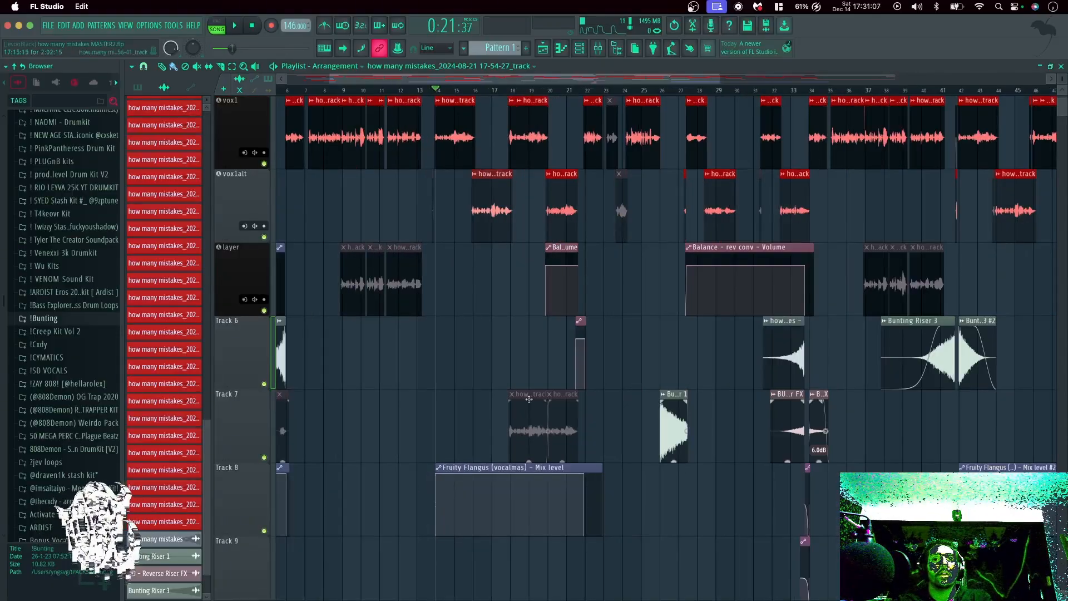
Open Fruity Flangus from the vocalmas mixer track and return to the playlist with its settings on view.
{"action": "left_click", "coordinate": [598, 50]}
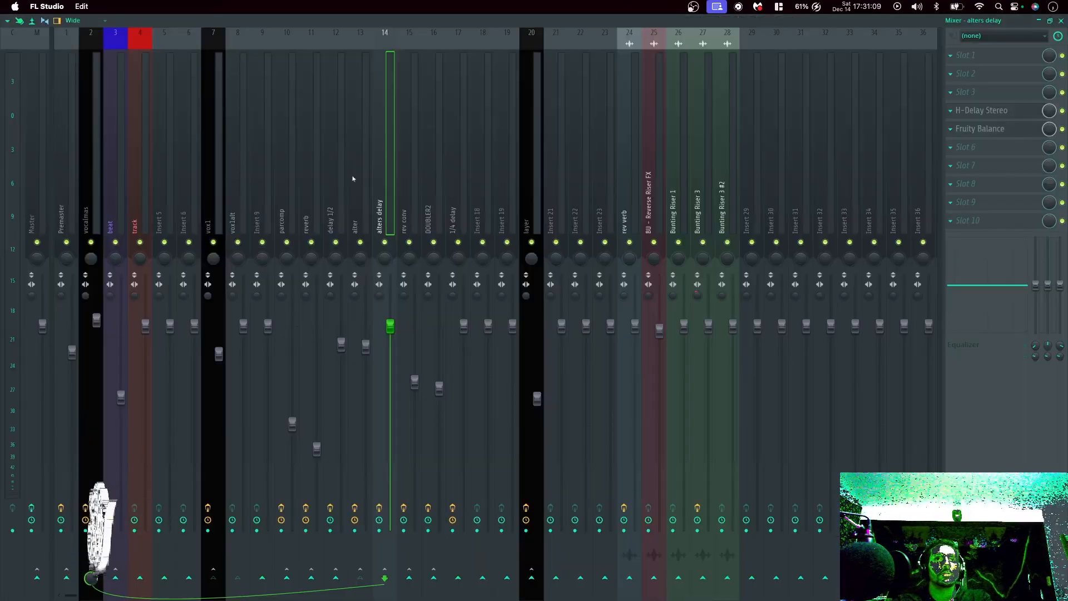
{"action": "left_click", "coordinate": [97, 183]}
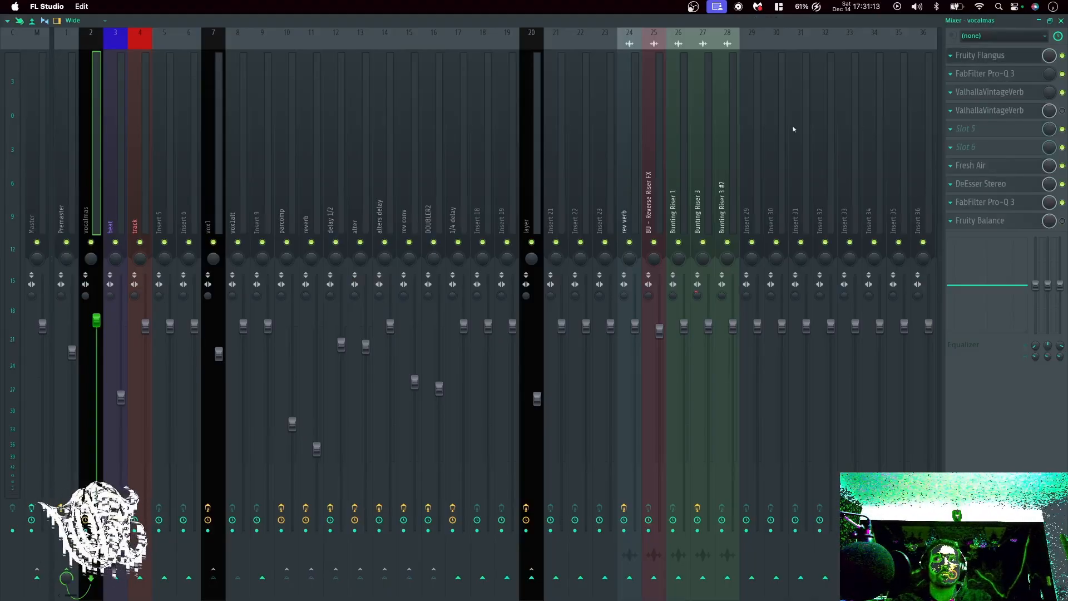
{"action": "left_click", "coordinate": [1061, 21]}
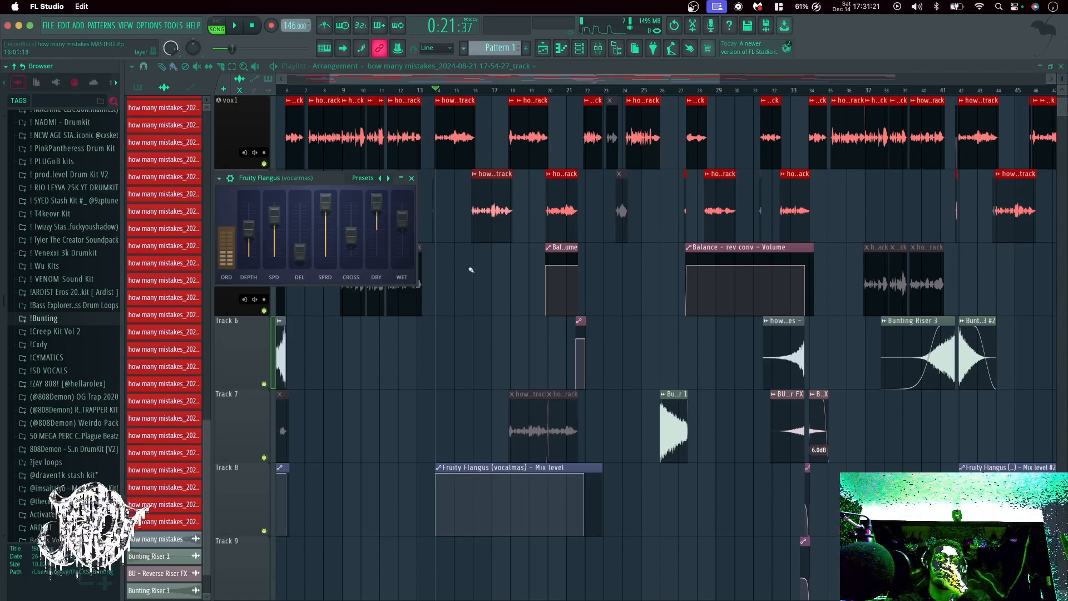
Close the Fruity Flangus settings, play the Flangus section from bar 14 while checking the vocalmas effects in the mixer, and stop.
{"action": "left_click", "coordinate": [412, 178]}
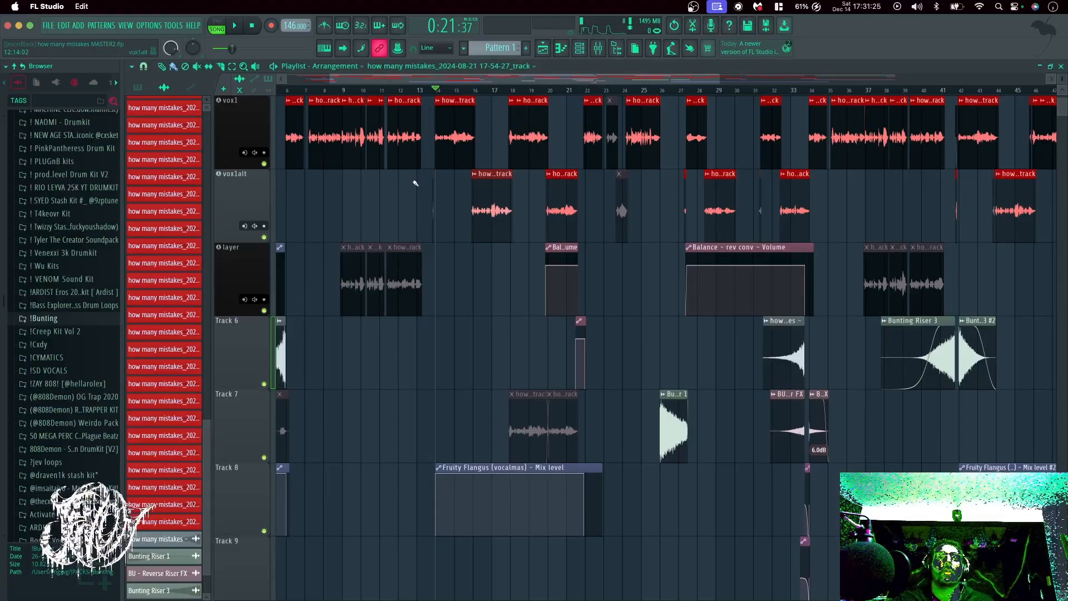
{"action": "key", "text": "space"}
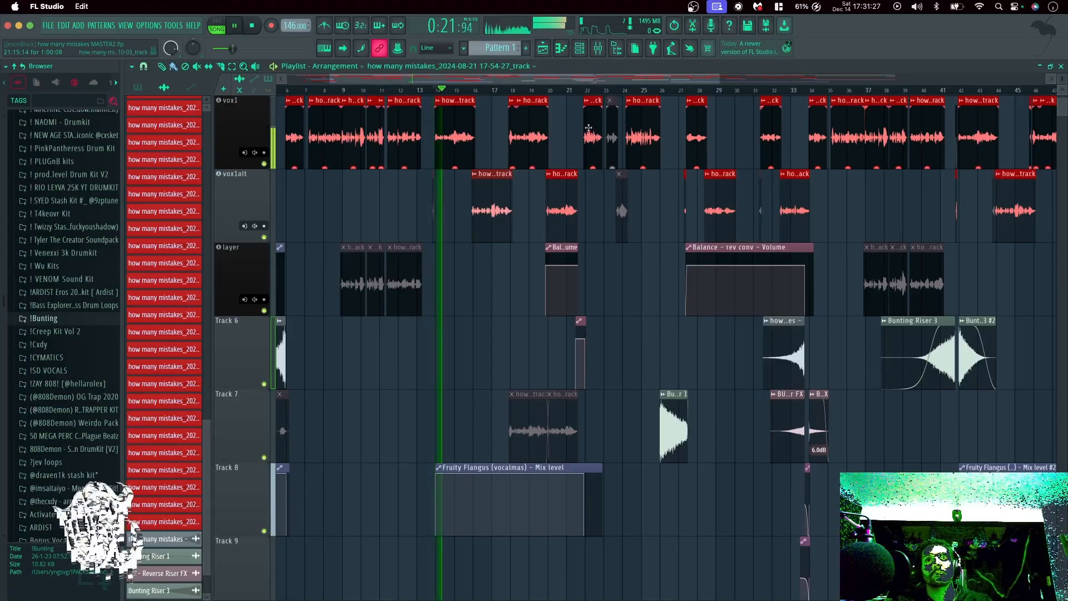
{"action": "left_click", "coordinate": [598, 49]}
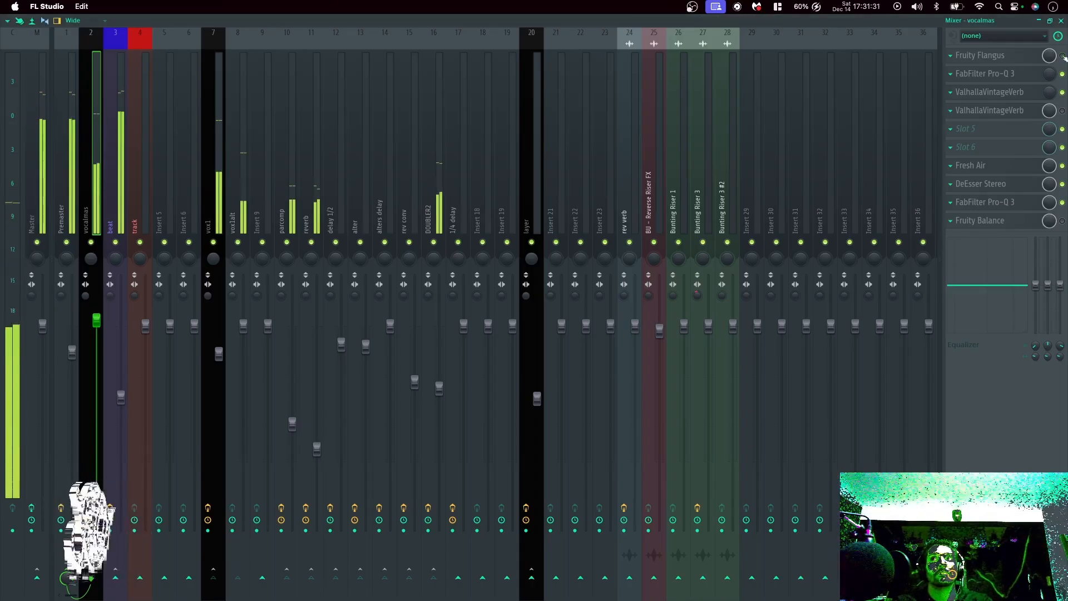
{"action": "left_click", "coordinate": [1060, 20]}
{"action": "key", "text": "space"}
Find the Balance vocal volume fade at the end of the vox1 track, play through it around bar 65, and stop.
{"action": "scroll", "coordinate": [660, 341], "scroll_direction": "down", "scroll_amount": 3}
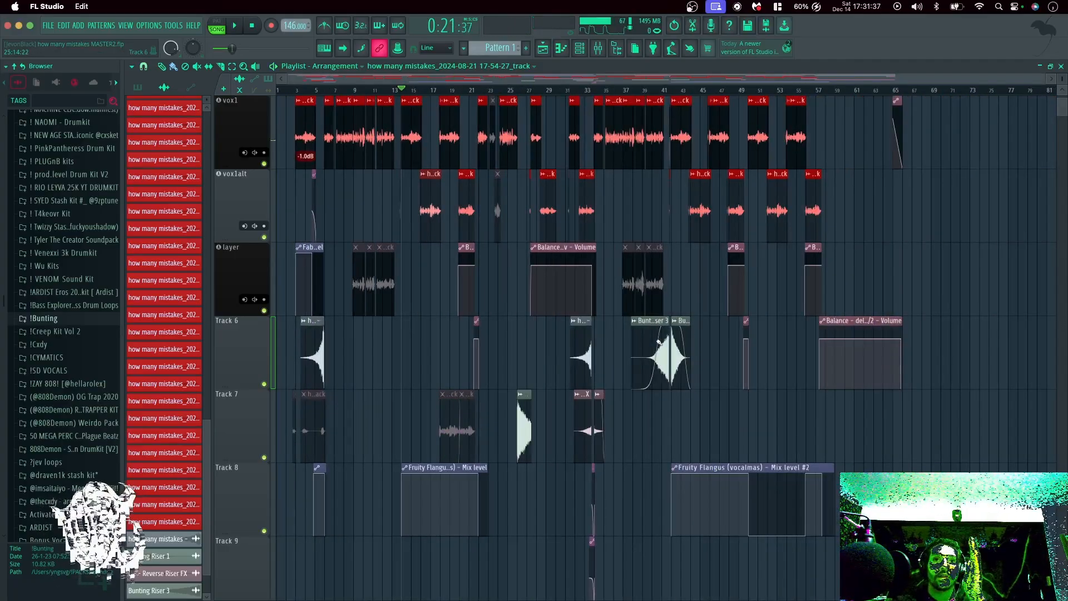
{"action": "scroll", "coordinate": [508, 480], "scroll_direction": "up", "scroll_amount": 2}
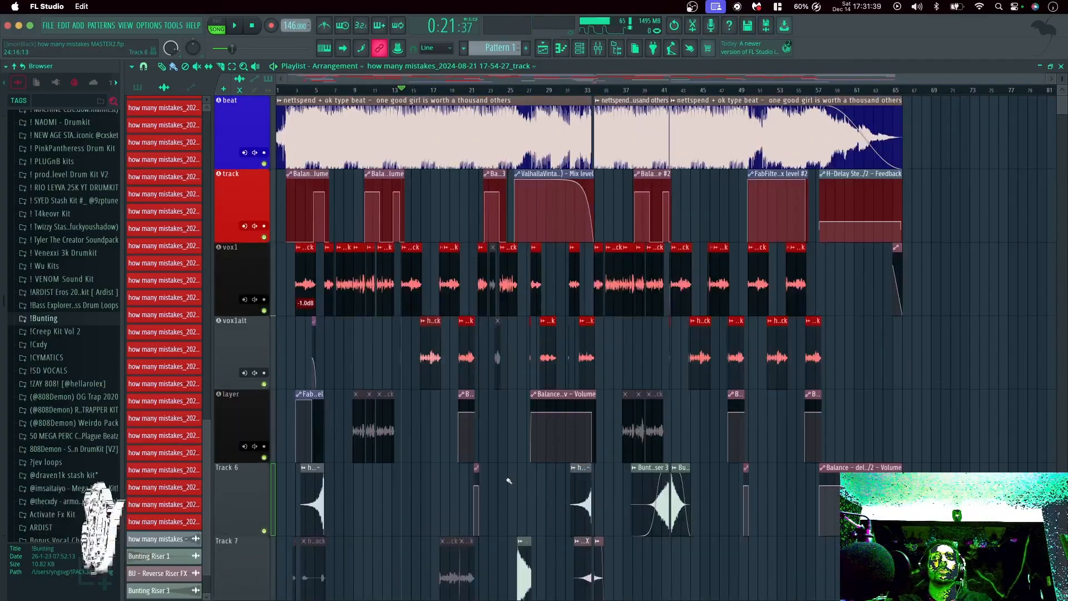
{"action": "scroll", "coordinate": [508, 480], "scroll_direction": "down", "scroll_amount": 1}
{"action": "scroll", "coordinate": [874, 382], "scroll_direction": "up", "scroll_amount": 3}
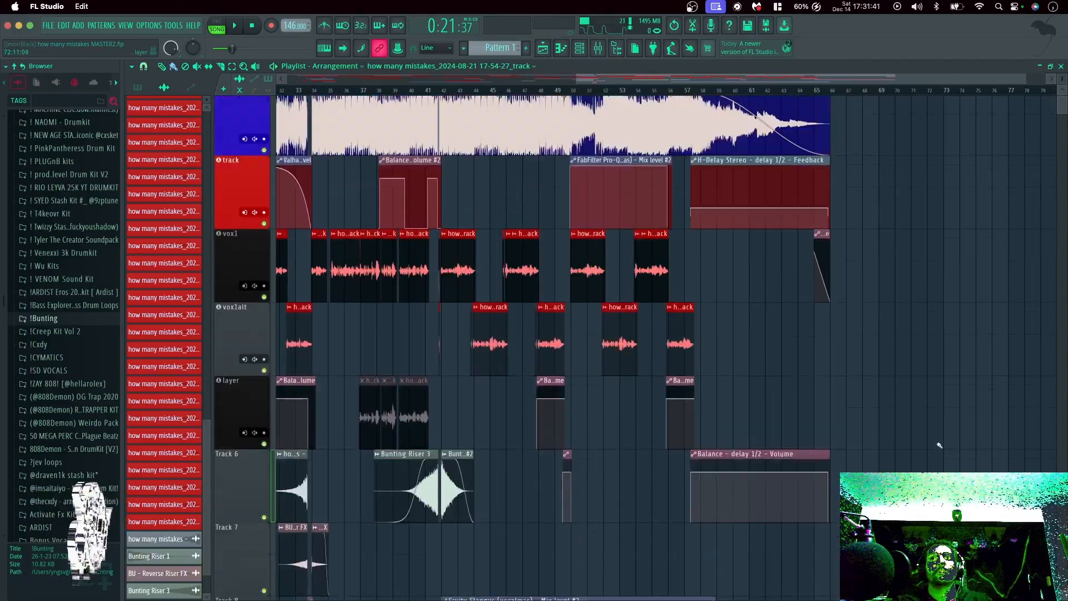
{"action": "scroll", "coordinate": [874, 382], "scroll_direction": "up", "scroll_amount": 3}
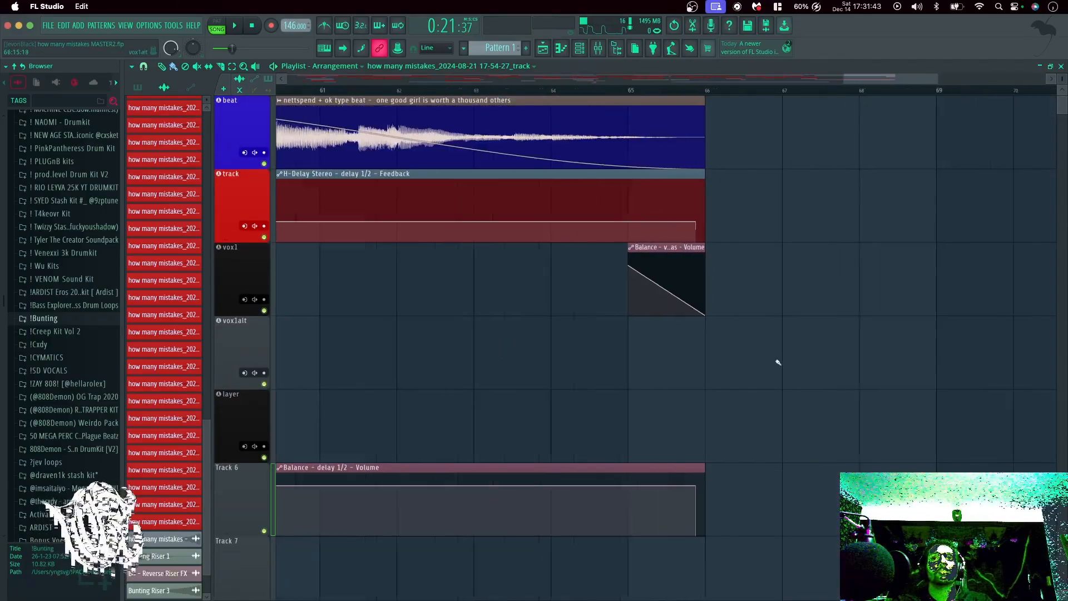
{"action": "left_click", "coordinate": [629, 90]}
{"action": "key", "text": "space"}
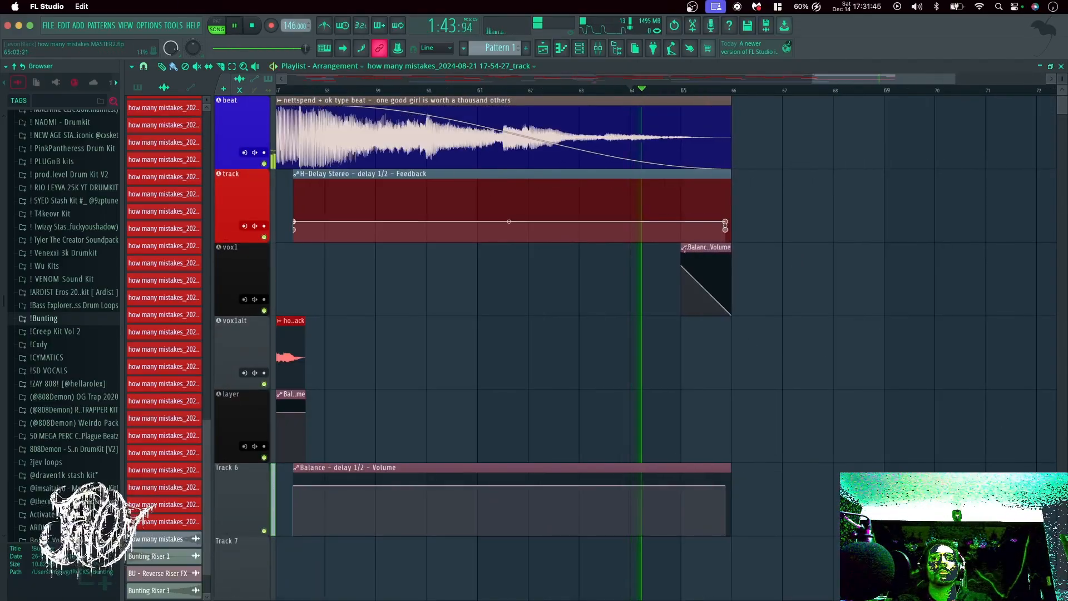
{"action": "scroll", "coordinate": [675, 382], "scroll_direction": "down", "scroll_amount": 3}
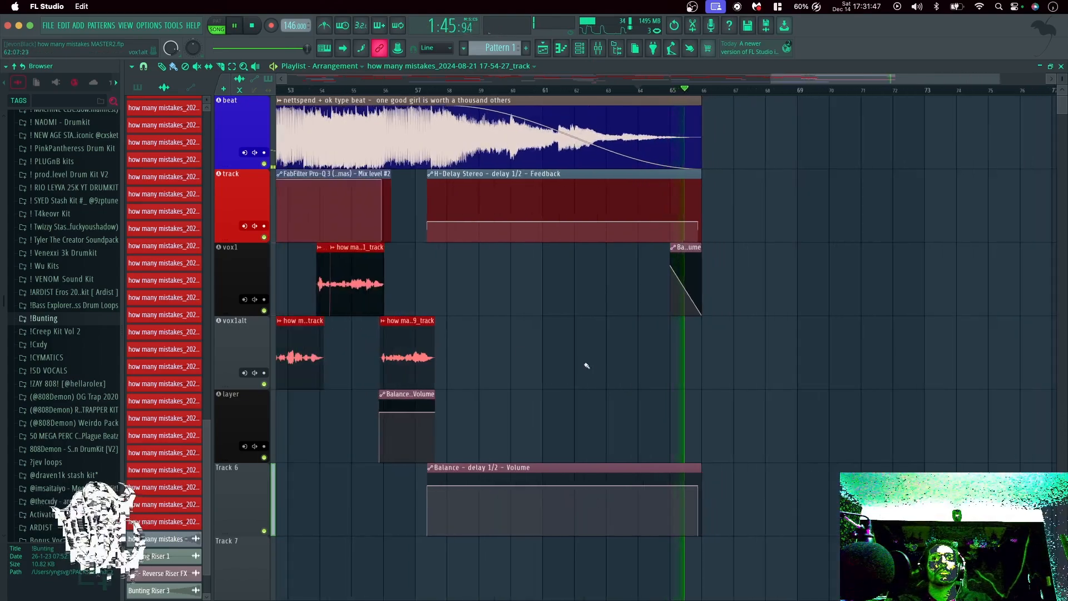
{"action": "key", "text": "space"}
Play the outro from bar 57 through the delay 1/2 feedback and volume automation, and stop.
{"action": "left_click", "coordinate": [415, 90]}
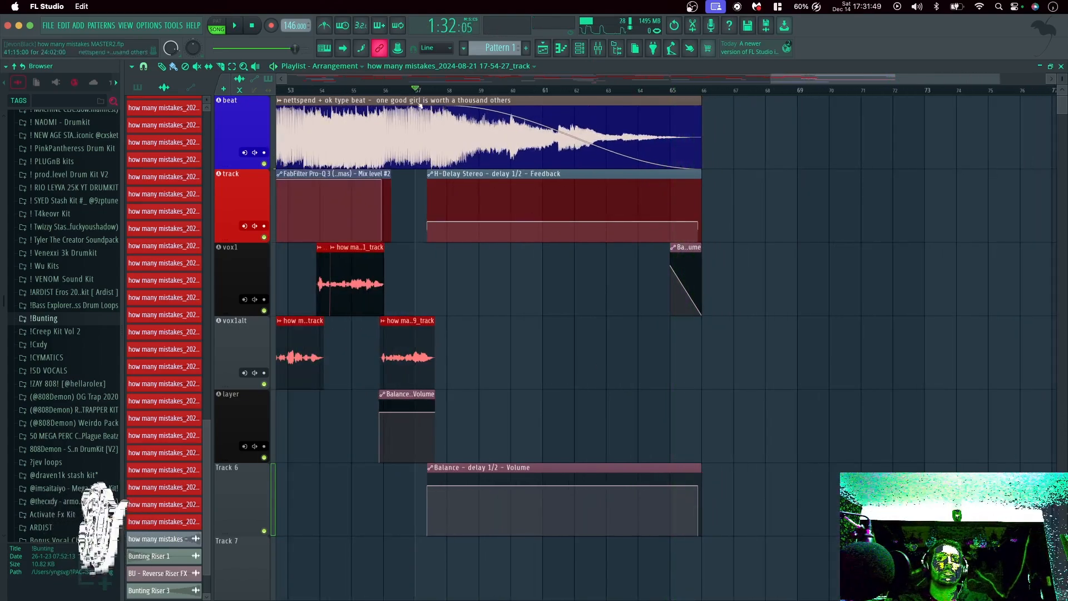
{"action": "key", "text": "space"}
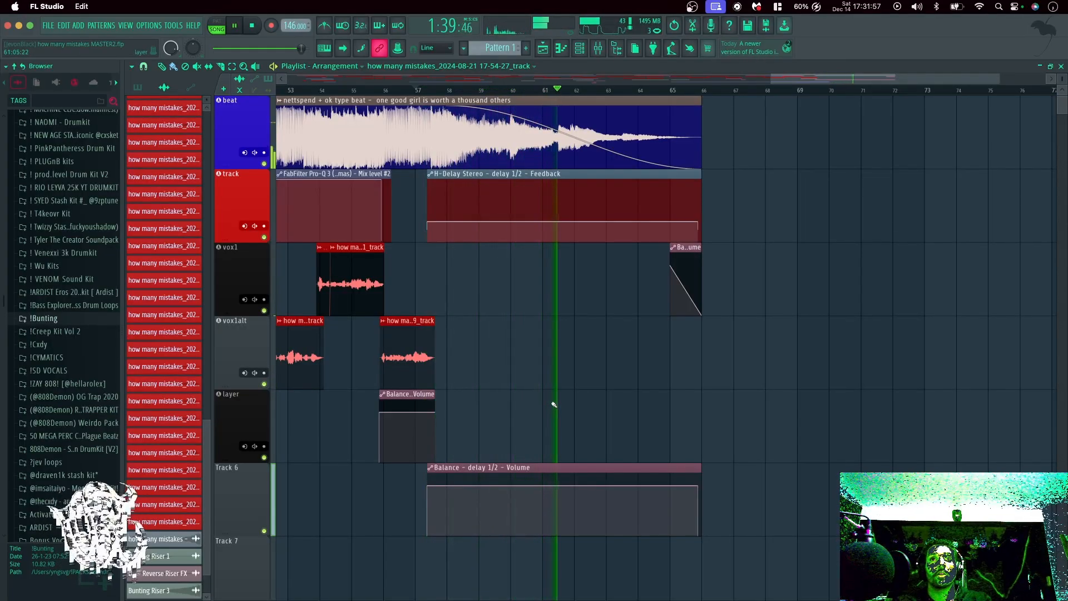
{"action": "key", "text": "space"}
Look over the whole arrangement from the beat track down, and return the playhead to the start of the song.
{"action": "scroll", "coordinate": [579, 357], "scroll_direction": "down", "scroll_amount": 5}
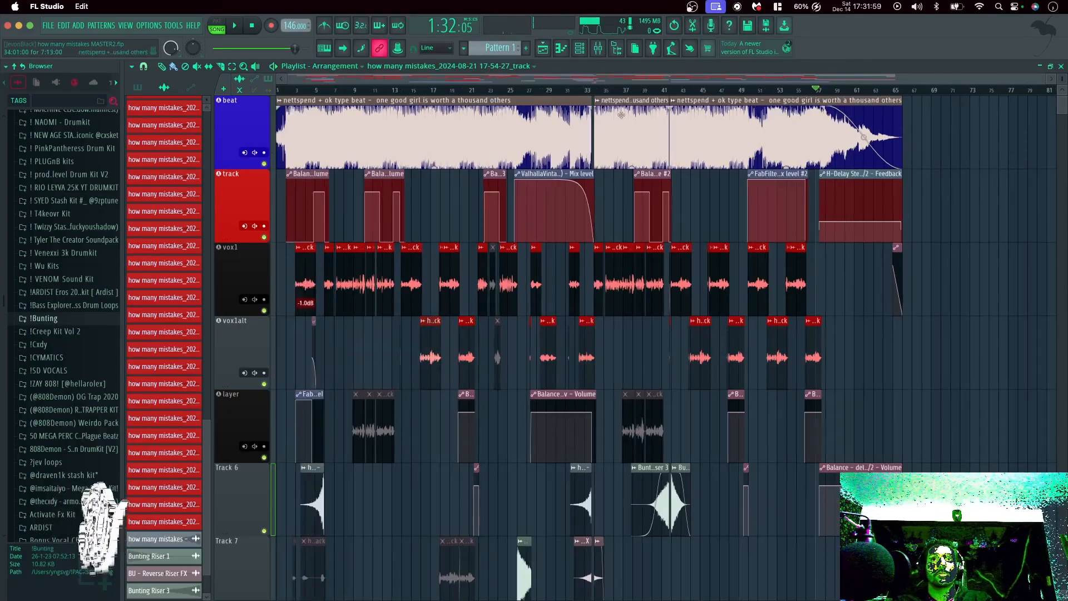
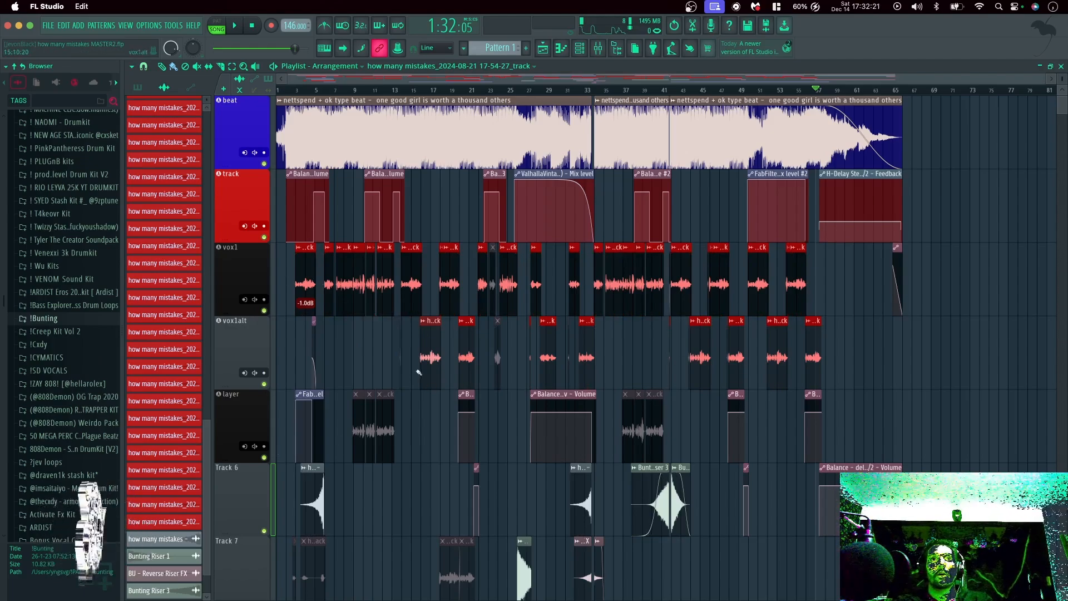
{"action": "scroll", "coordinate": [419, 372], "scroll_direction": "down", "scroll_amount": 2}
{"action": "scroll", "coordinate": [417, 369], "scroll_direction": "up", "scroll_amount": 2}
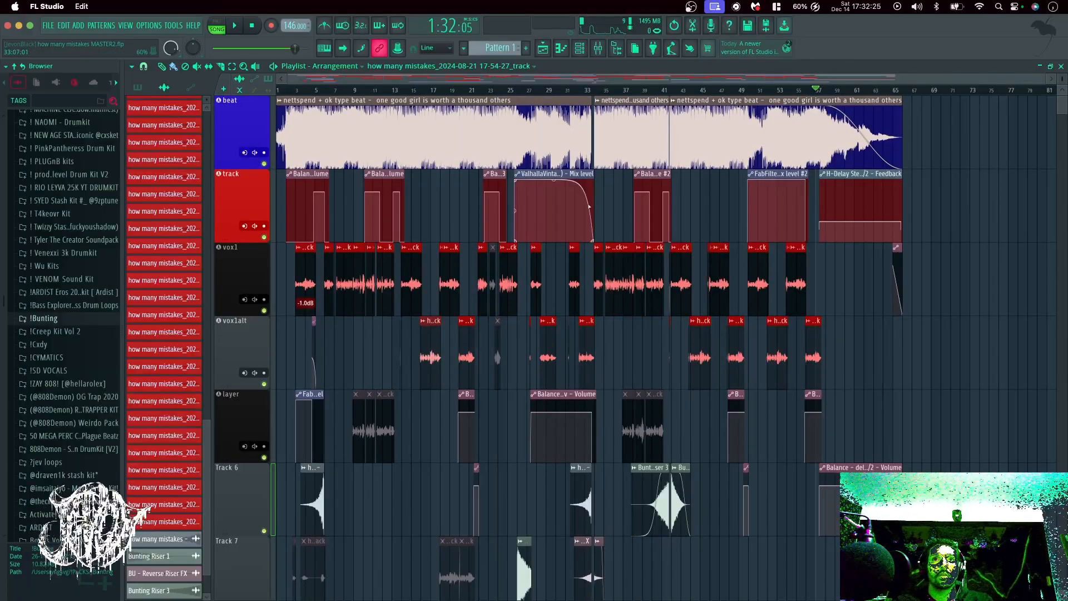
{"action": "key", "text": "space"}
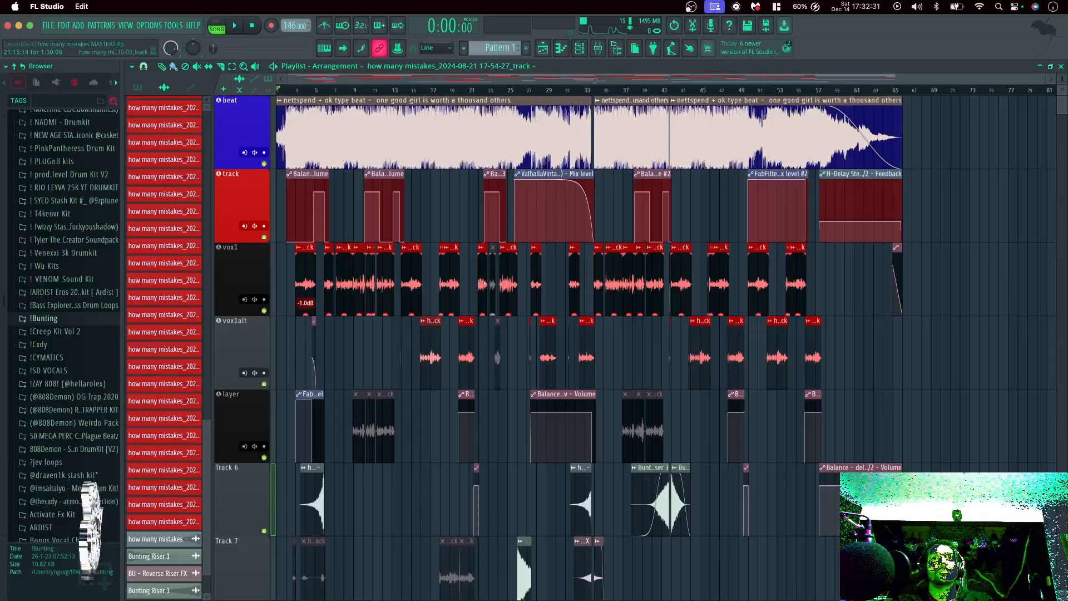
Leave the mixer and find the rendered Premaster audio clip on Track 10 of the playlist.
{"action": "left_click", "coordinate": [597, 49]}
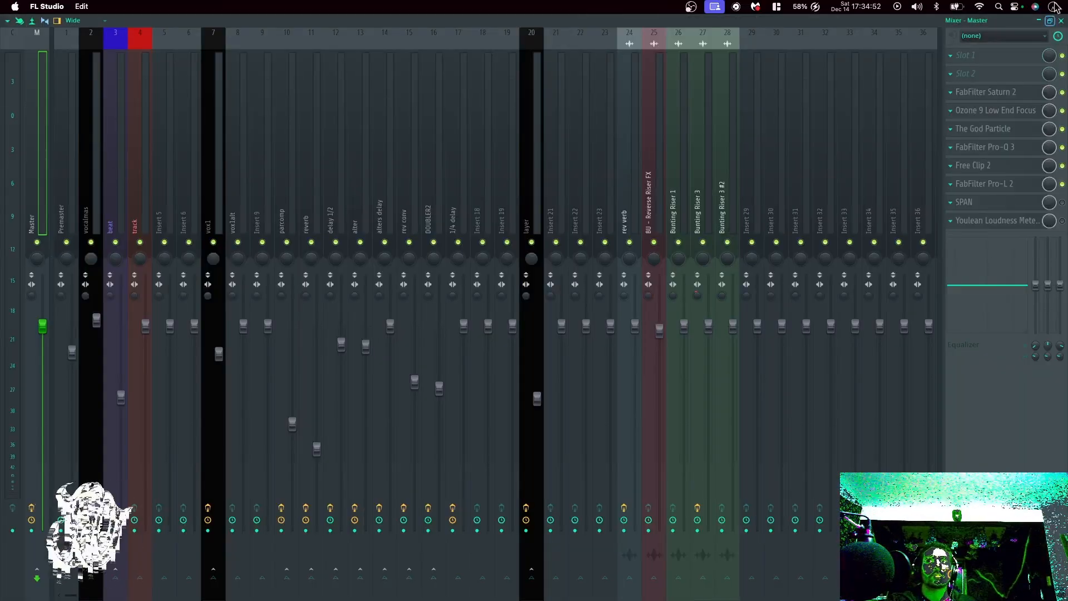
{"action": "key", "text": "F9"}
{"action": "scroll", "coordinate": [610, 382], "scroll_direction": "down", "scroll_amount": 3}
{"action": "scroll", "coordinate": [610, 382], "scroll_direction": "up", "scroll_amount": 3}
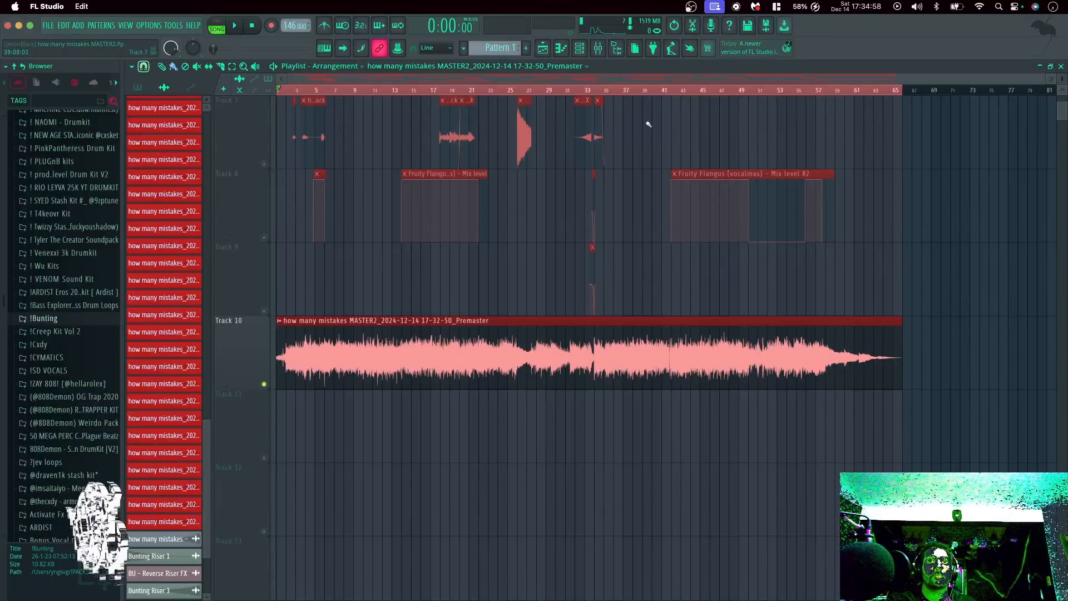
Bypass the Master track's processing effects, enable Youlean Loudness Meter 2 on it and display the meter window.
{"action": "left_click", "coordinate": [597, 50]}
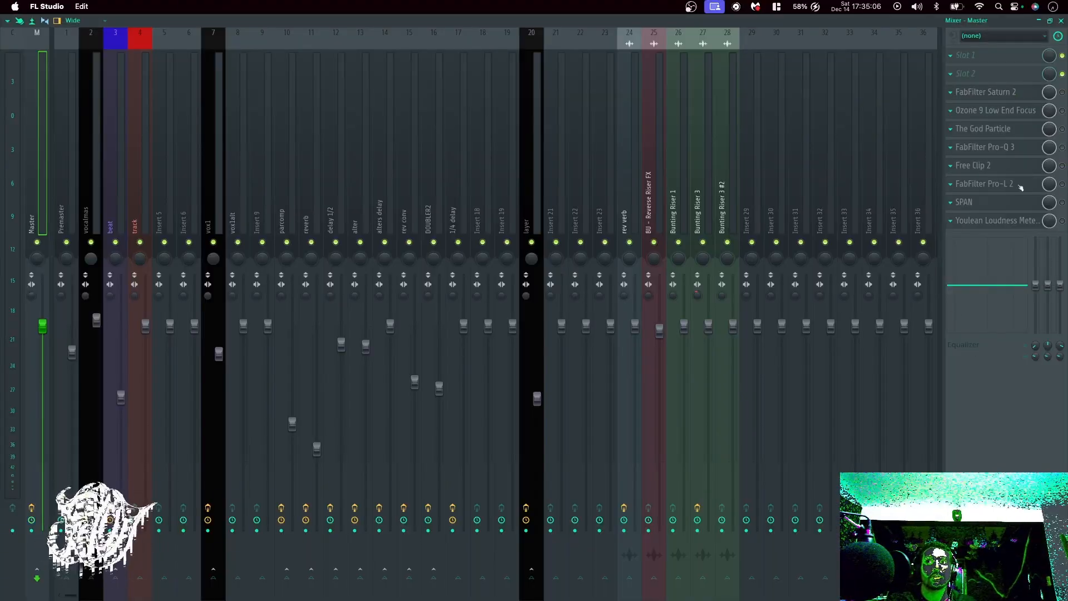
{"action": "left_click", "coordinate": [1007, 223]}
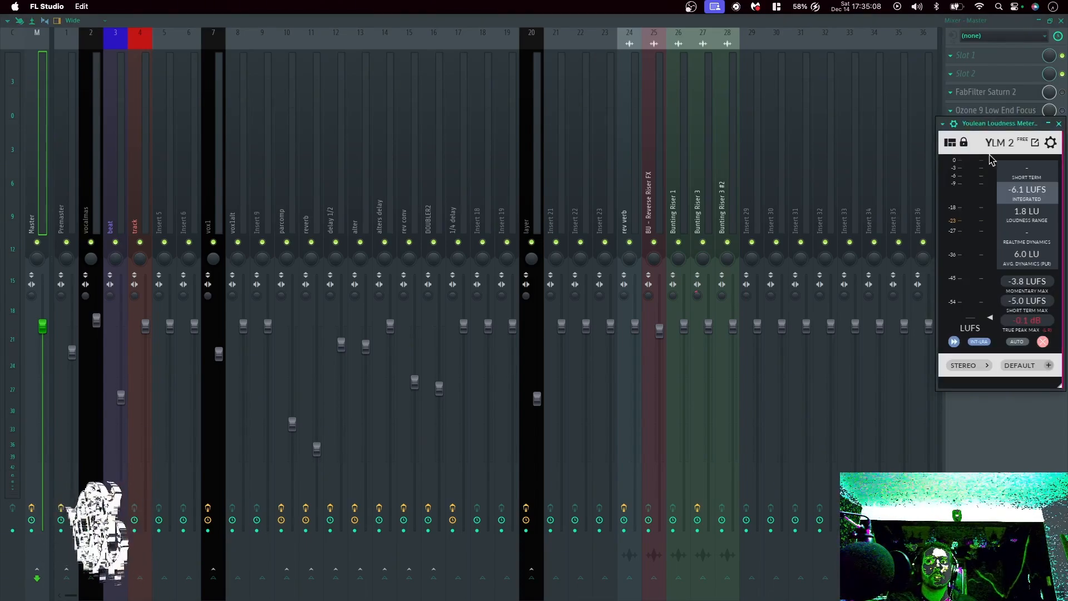
{"action": "left_click_drag", "start_coordinate": [987, 125], "coordinate": [980, 282]}
{"action": "left_click", "coordinate": [1049, 225]}
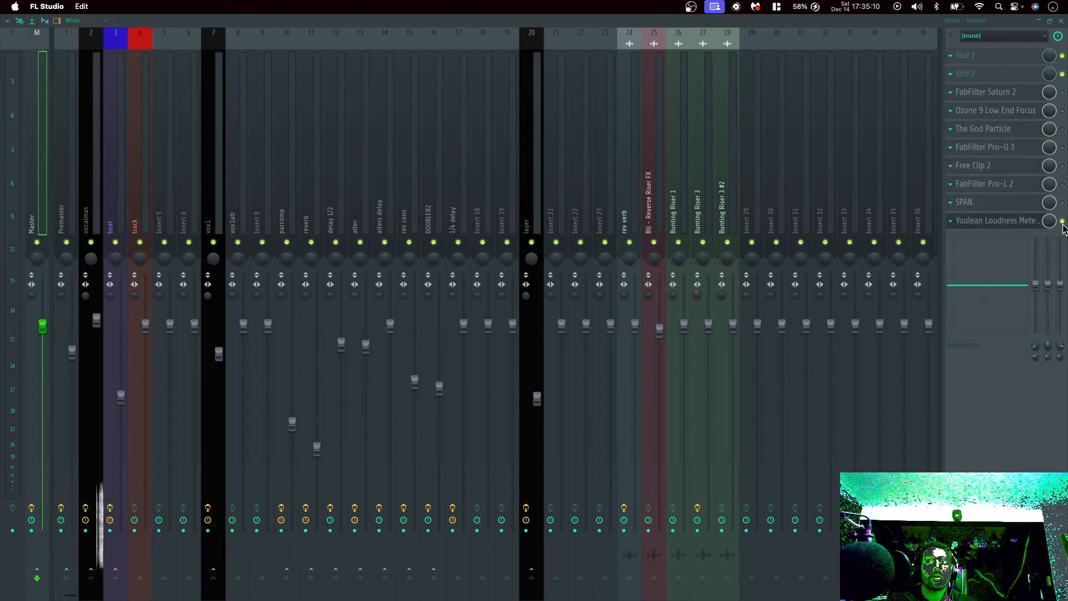
{"action": "left_click", "coordinate": [1015, 225]}
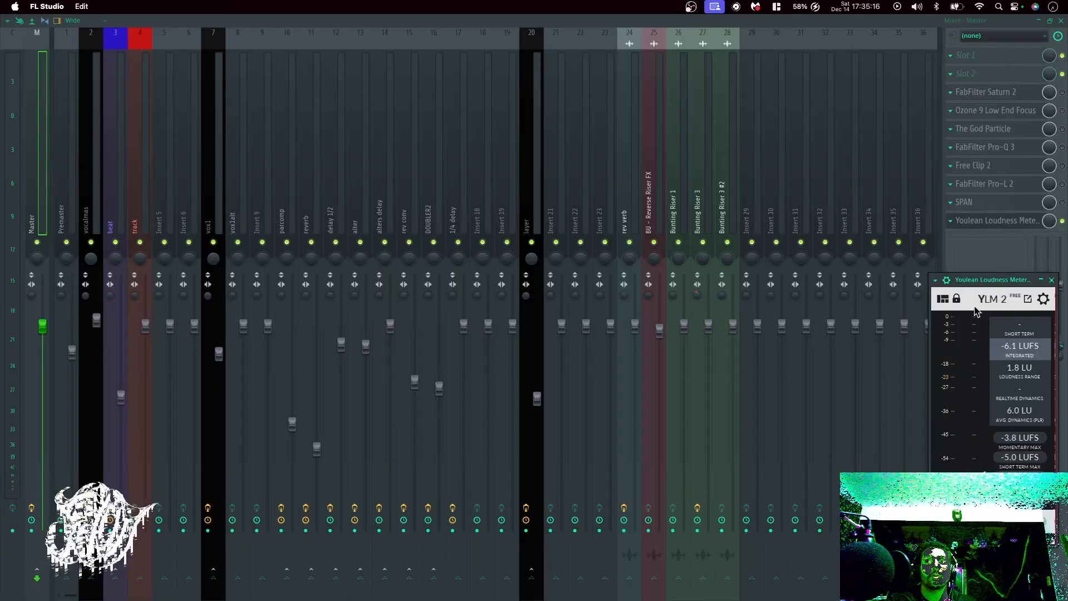
Enable and open SPAN on the Master track, and place the Youlean Loudness Meter 2 window above it.
{"action": "left_click", "coordinate": [1010, 207]}
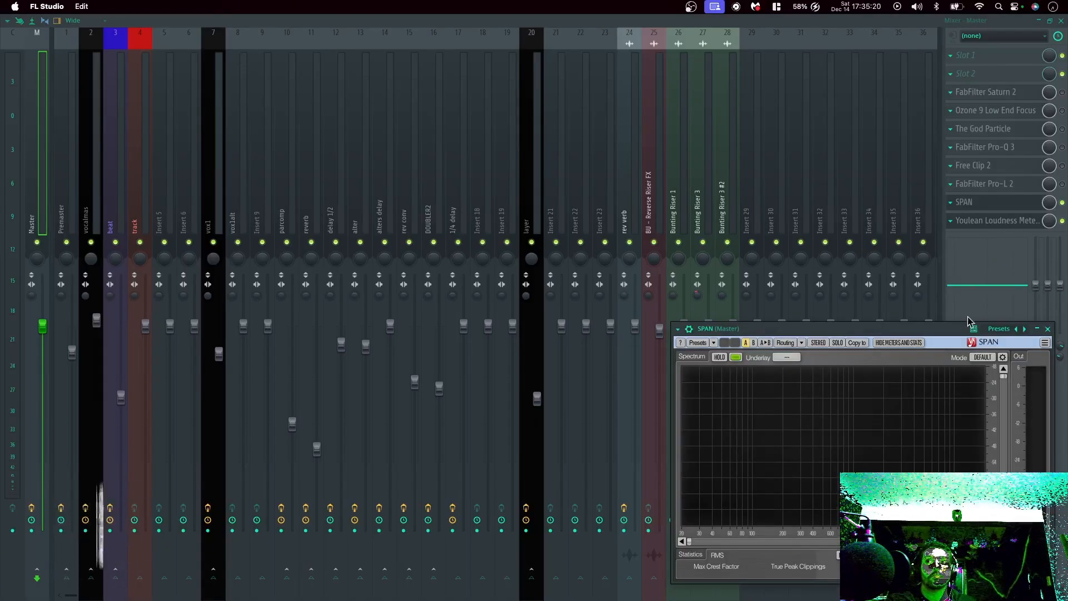
{"action": "left_click", "coordinate": [994, 223]}
{"action": "left_click", "coordinate": [993, 220]}
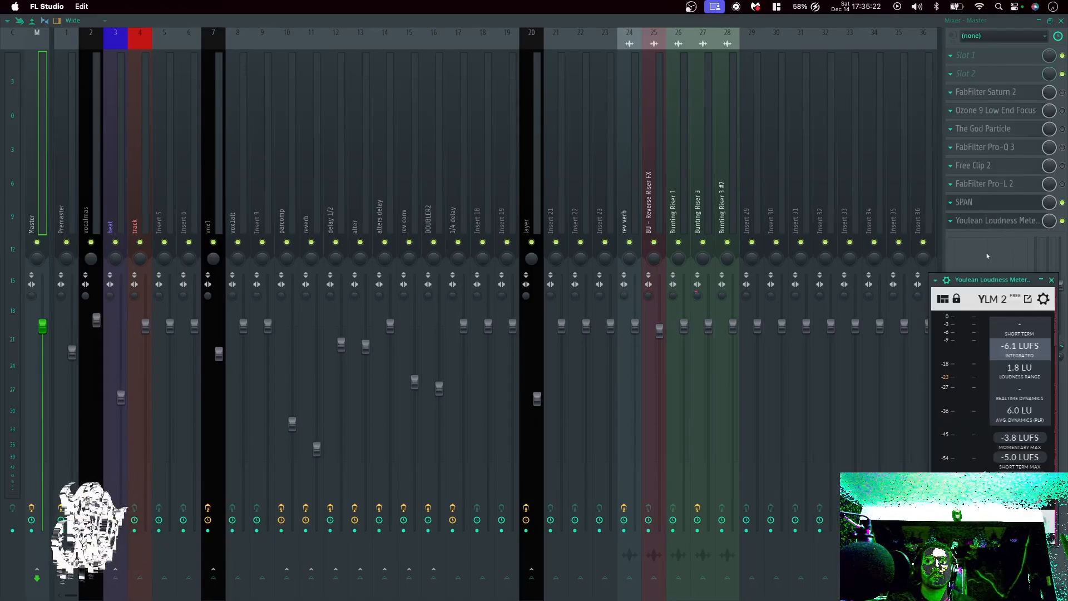
{"action": "left_click_drag", "start_coordinate": [977, 291], "coordinate": [851, 38]}
{"action": "left_click", "coordinate": [985, 221]}
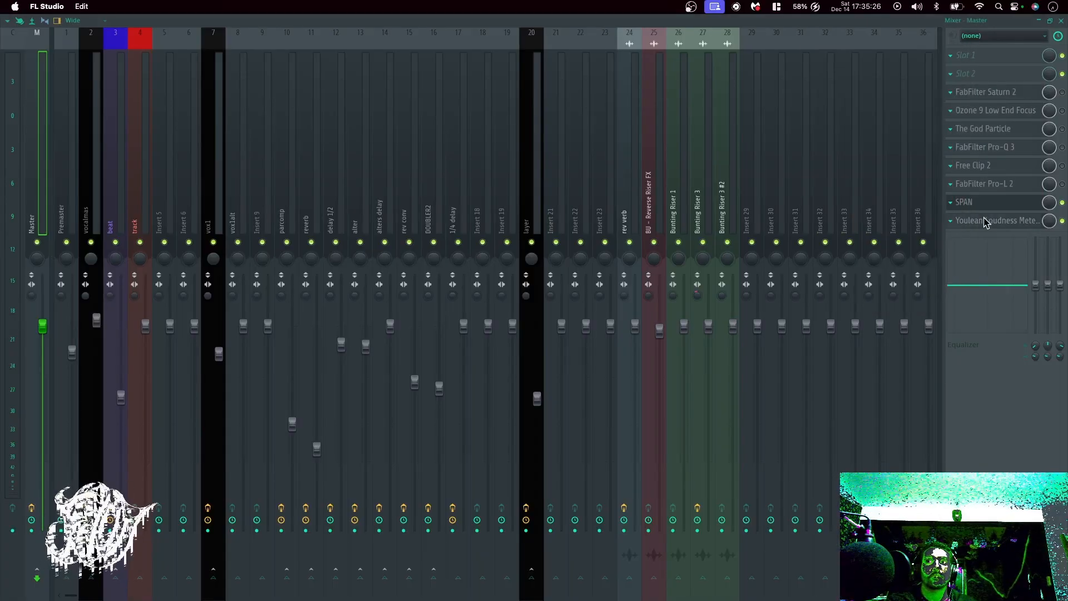
{"action": "left_click", "coordinate": [985, 223]}
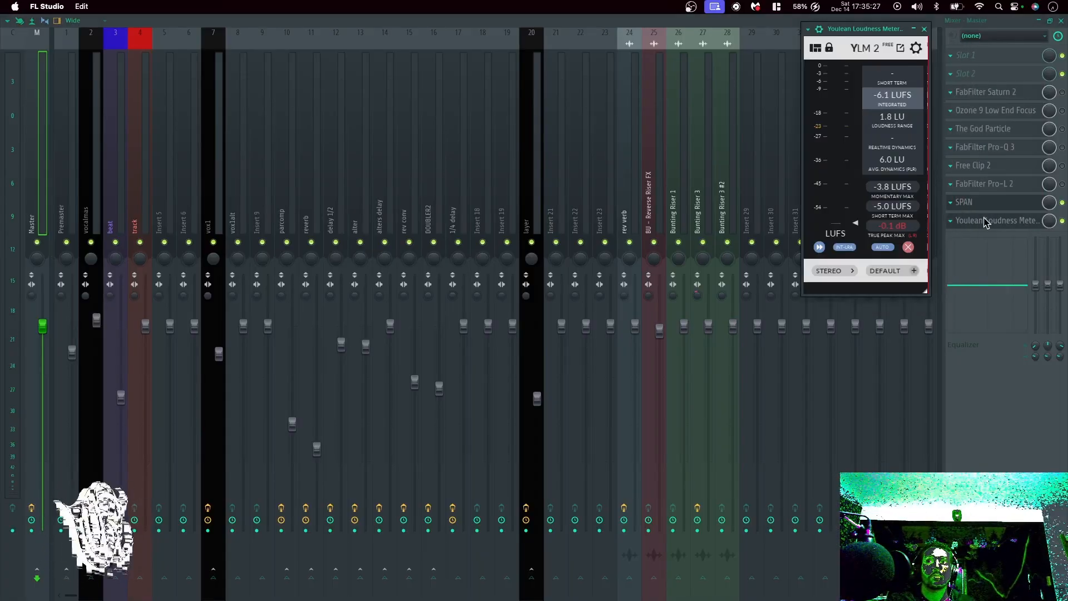
Turn the mixer into a narrow floating window showing the Master effects, and place it over the playlist beside the two analyser windows.
{"action": "left_click", "coordinate": [1060, 20]}
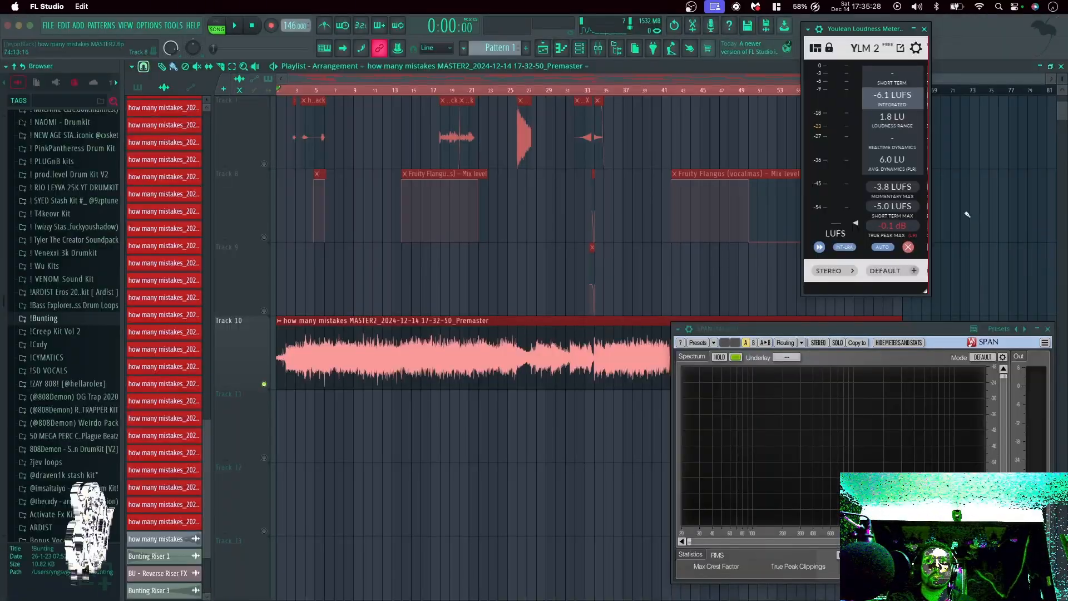
{"action": "left_click", "coordinate": [598, 48]}
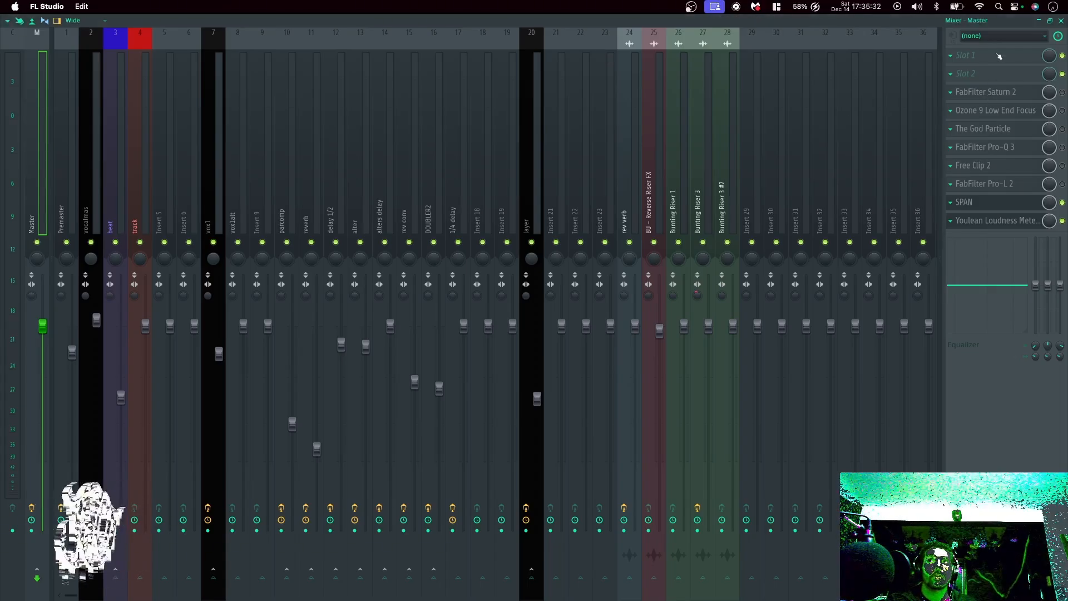
{"action": "left_click", "coordinate": [1050, 21]}
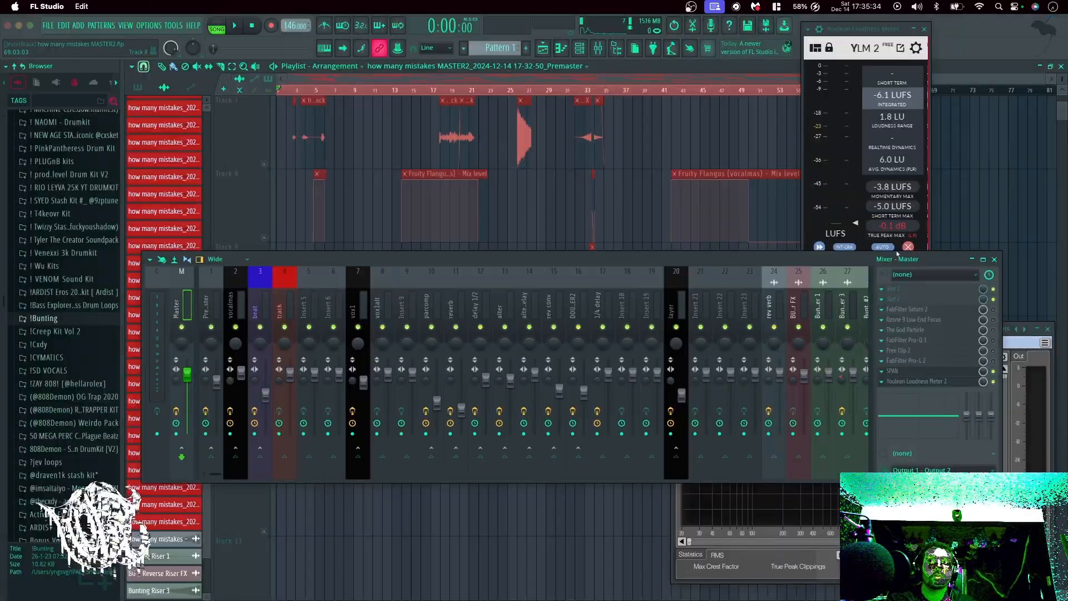
{"action": "left_click_drag", "start_coordinate": [739, 257], "coordinate": [690, 239]}
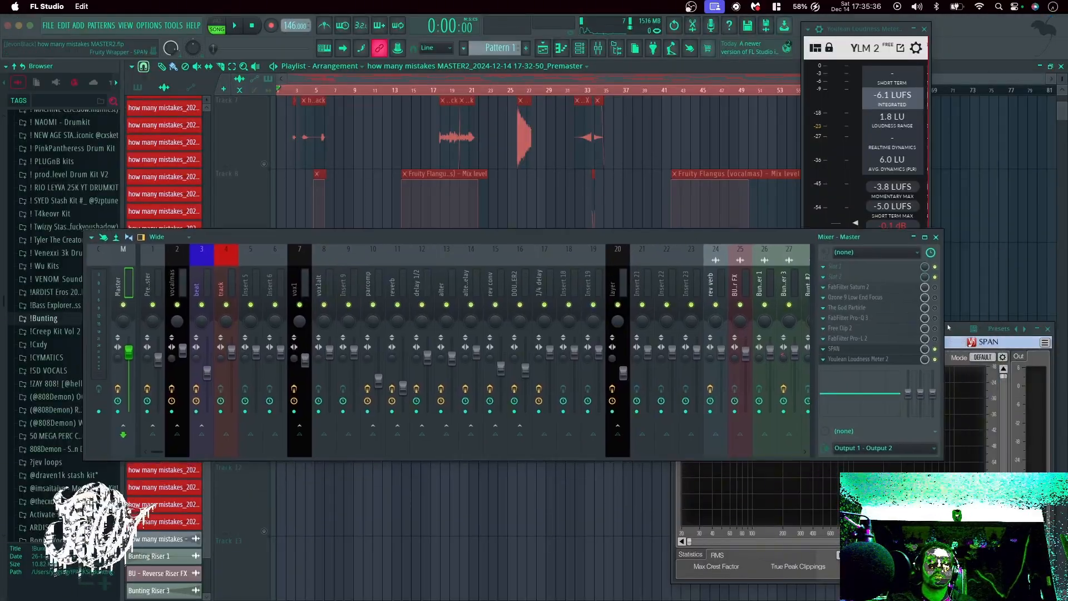
{"action": "left_click_drag", "start_coordinate": [762, 310], "coordinate": [302, 326]}
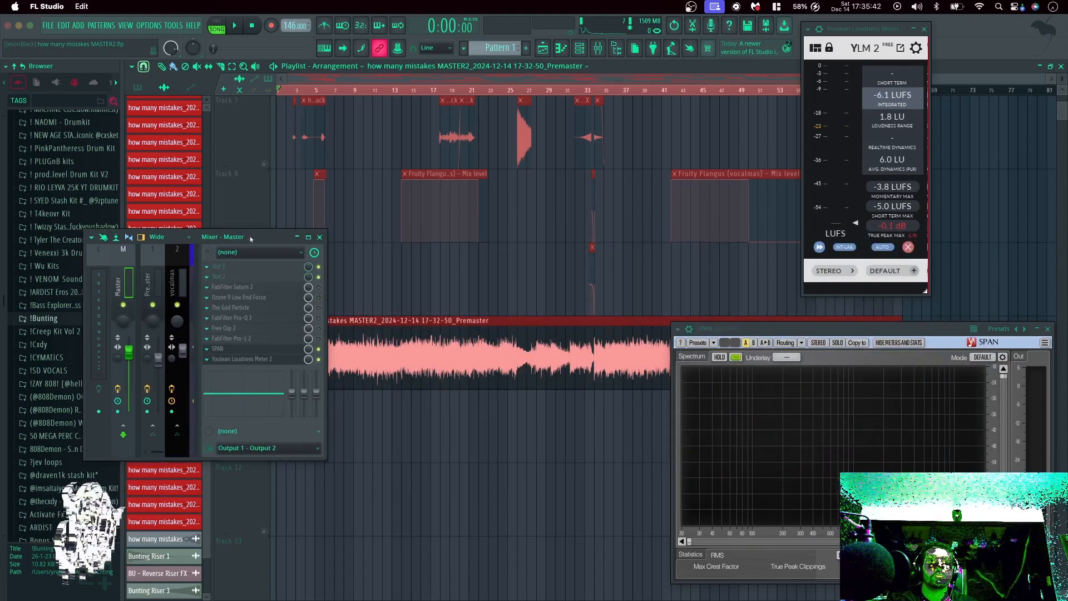
{"action": "left_click_drag", "start_coordinate": [260, 237], "coordinate": [220, 130]}
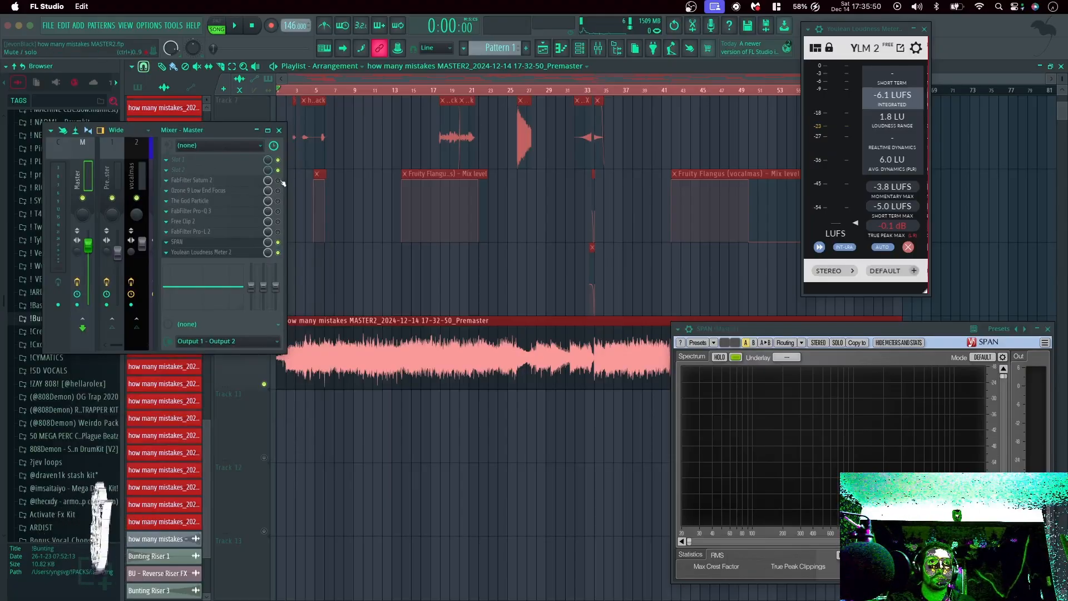
Open FabFilter Saturn 2 from the Master effects and place its window between the mixer and the loudness meter.
{"action": "left_click", "coordinate": [221, 185]}
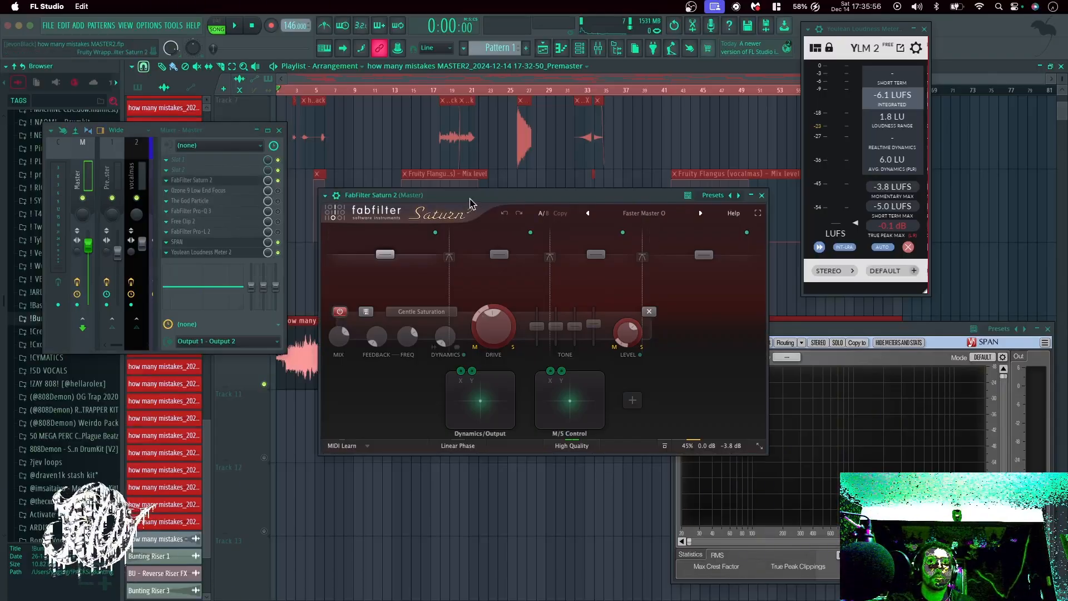
{"action": "left_click_drag", "start_coordinate": [467, 207], "coordinate": [374, 158]}
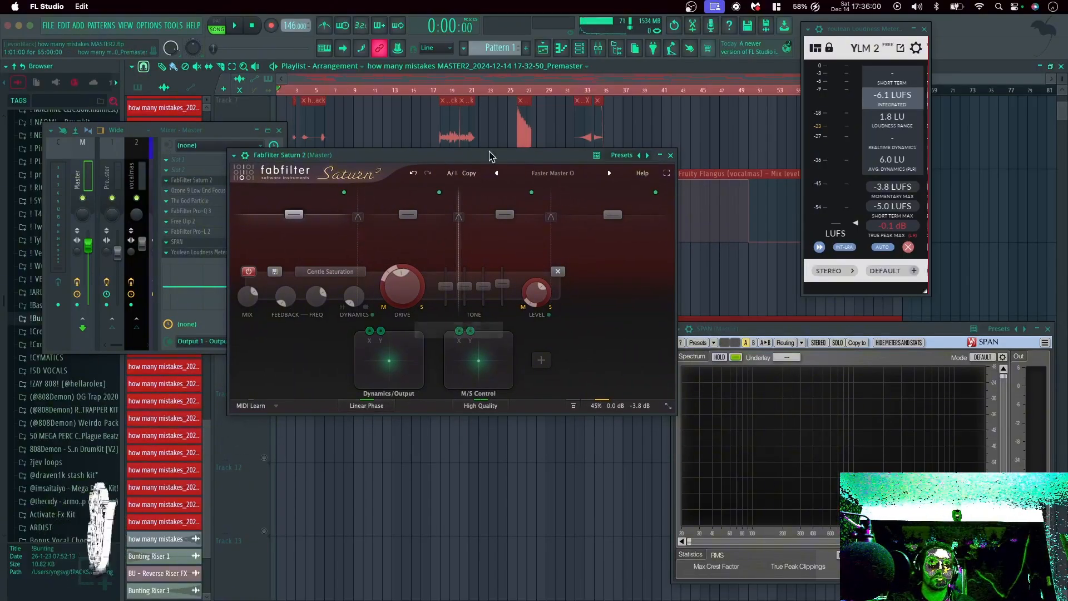
{"action": "left_click_drag", "start_coordinate": [495, 153], "coordinate": [491, 152]}
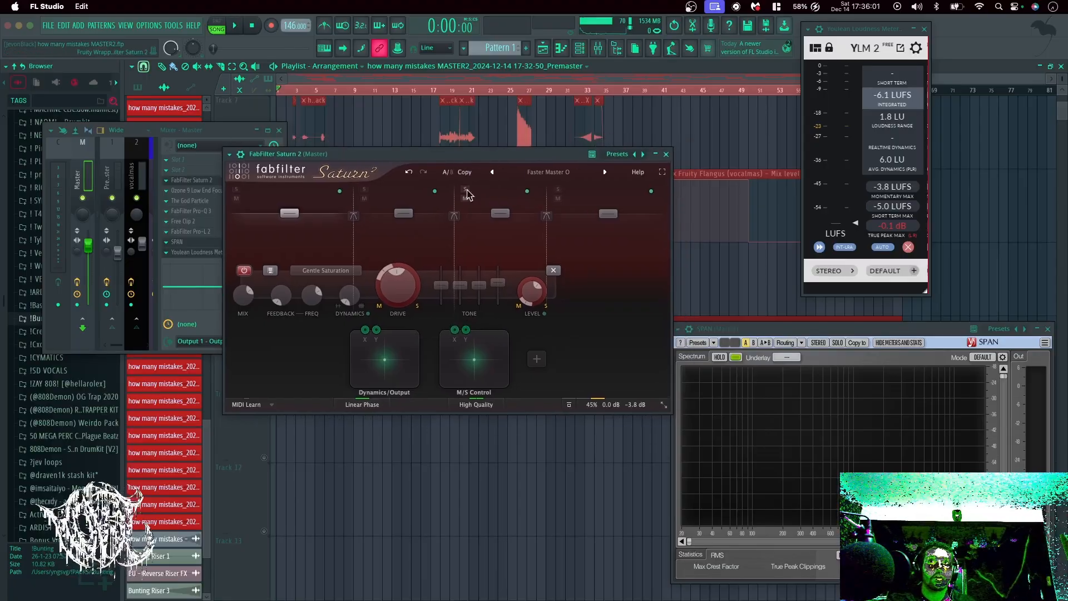
{"action": "left_click", "coordinate": [174, 25]}
{"action": "mouse_move", "coordinate": [204, 62]}
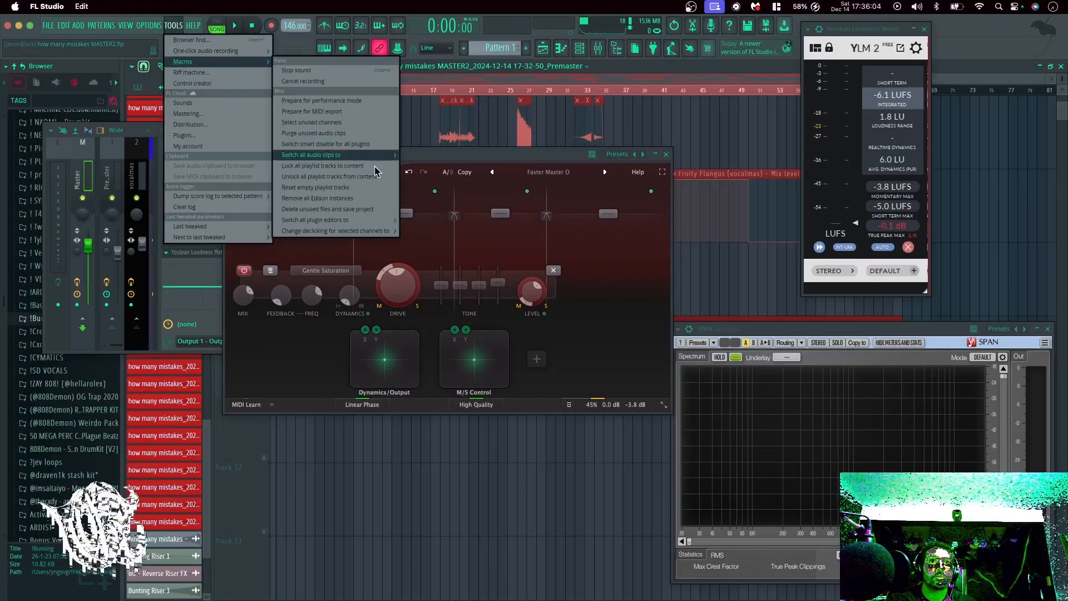
{"action": "left_click", "coordinate": [426, 160]}
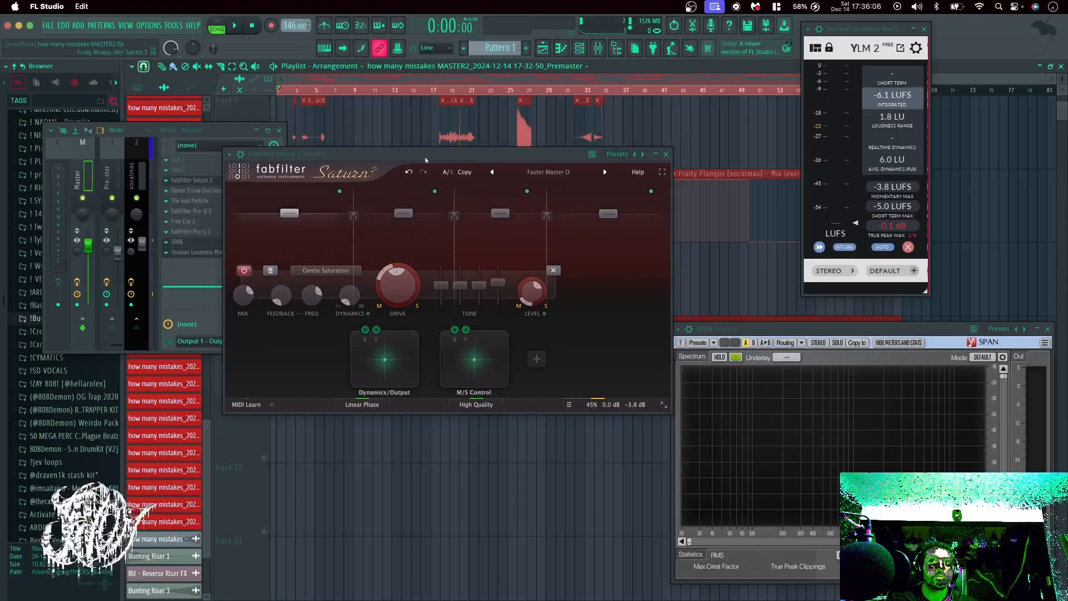
Move the Saturn 2 window clear of the Master effects list and play the premaster with Saturn 2 active and bypassed.
{"action": "left_click_drag", "start_coordinate": [414, 159], "coordinate": [405, 175]}
{"action": "key", "text": "space"}
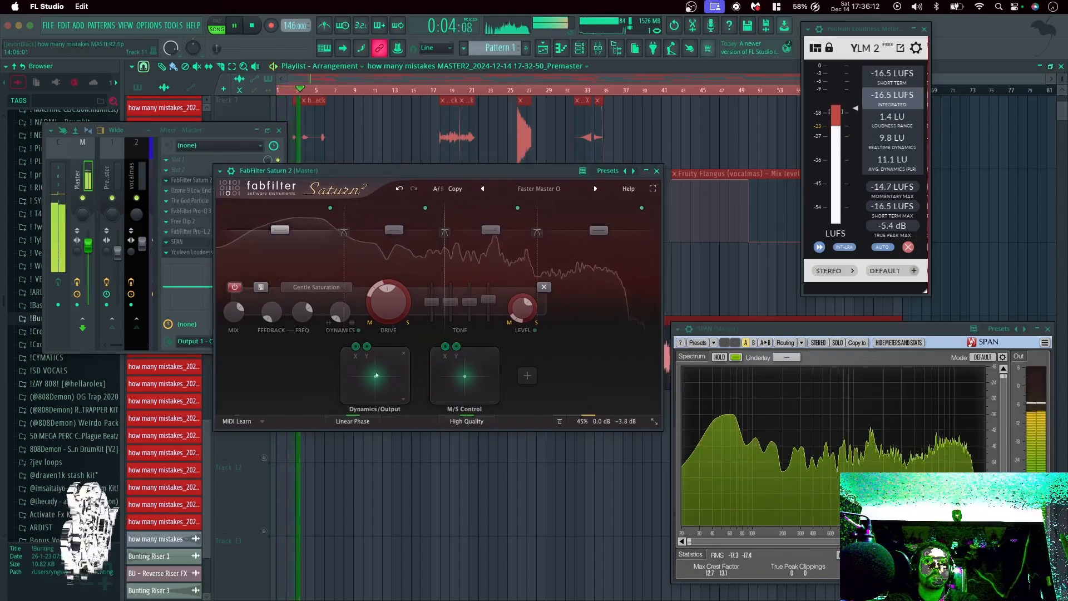
{"action": "left_click_drag", "start_coordinate": [334, 171], "coordinate": [343, 216]}
{"action": "left_click", "coordinate": [278, 181]}
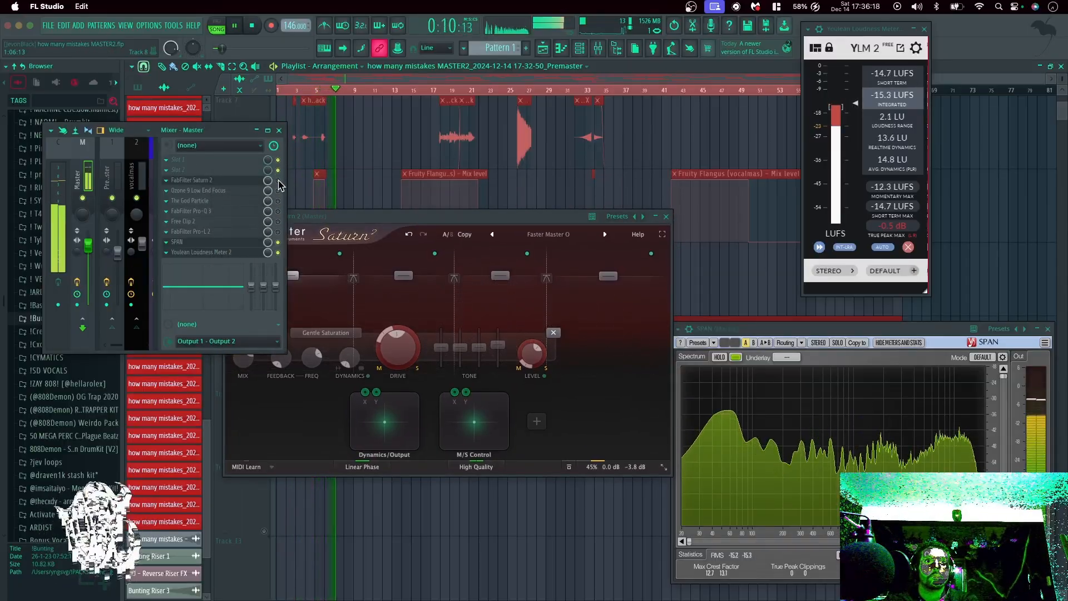
{"action": "key", "text": "space"}
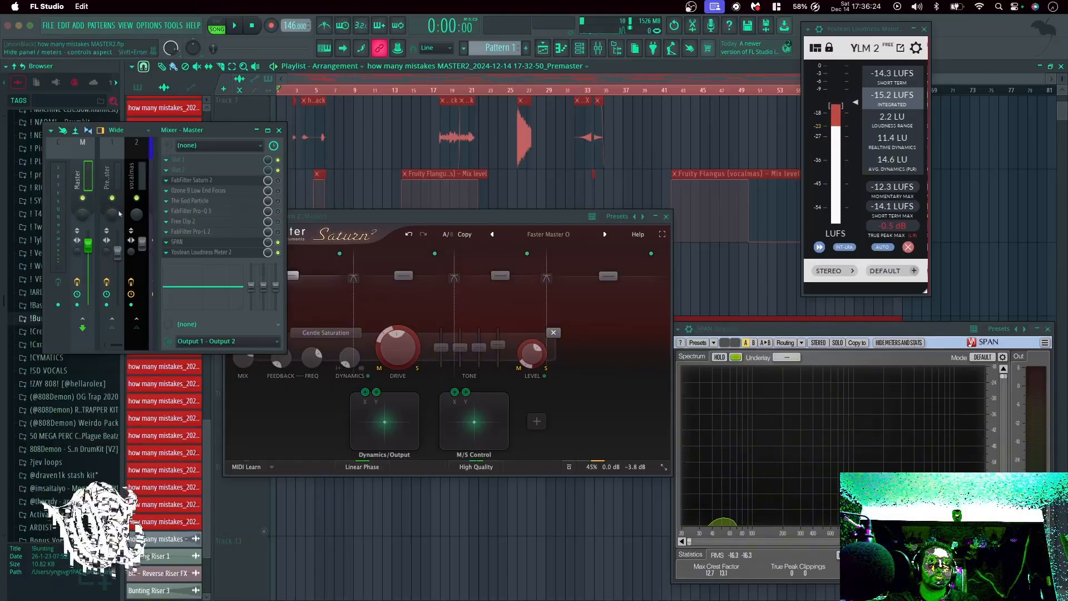
{"action": "key", "text": "space"}
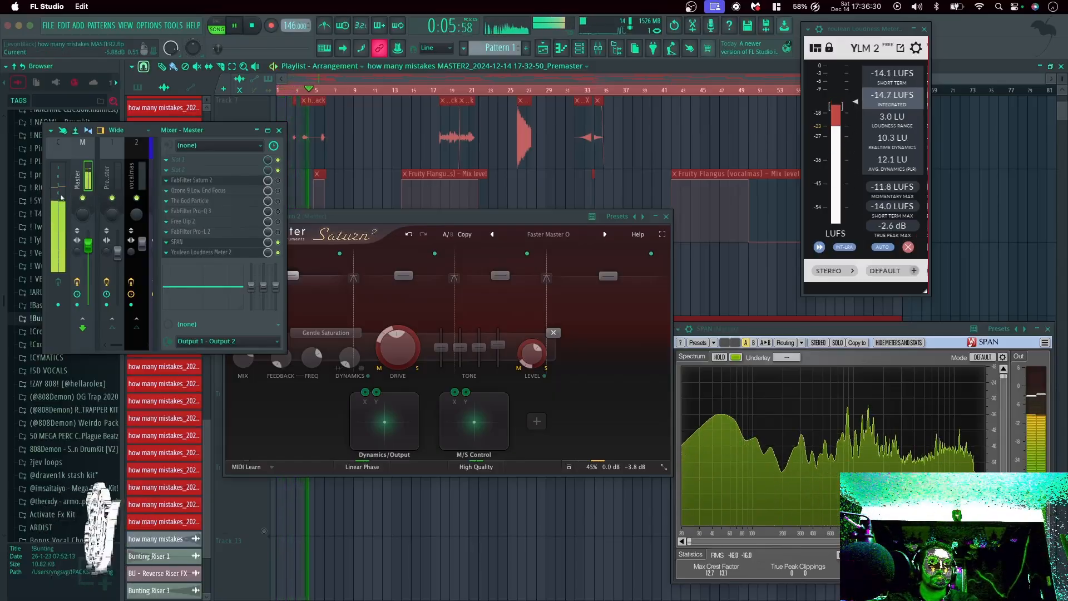
{"action": "key", "text": "space"}
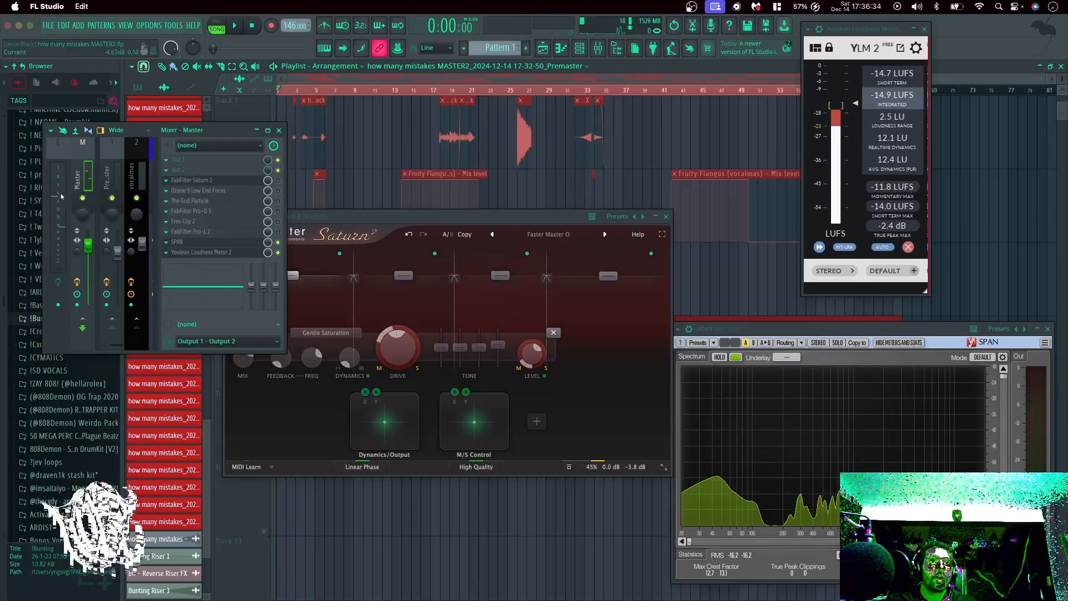
Shift the Saturn 2 window away from the effects list, re-enable Saturn 2 and play the opening of the premaster.
{"action": "left_click", "coordinate": [347, 221]}
{"action": "left_click_drag", "start_coordinate": [356, 224], "coordinate": [371, 220]}
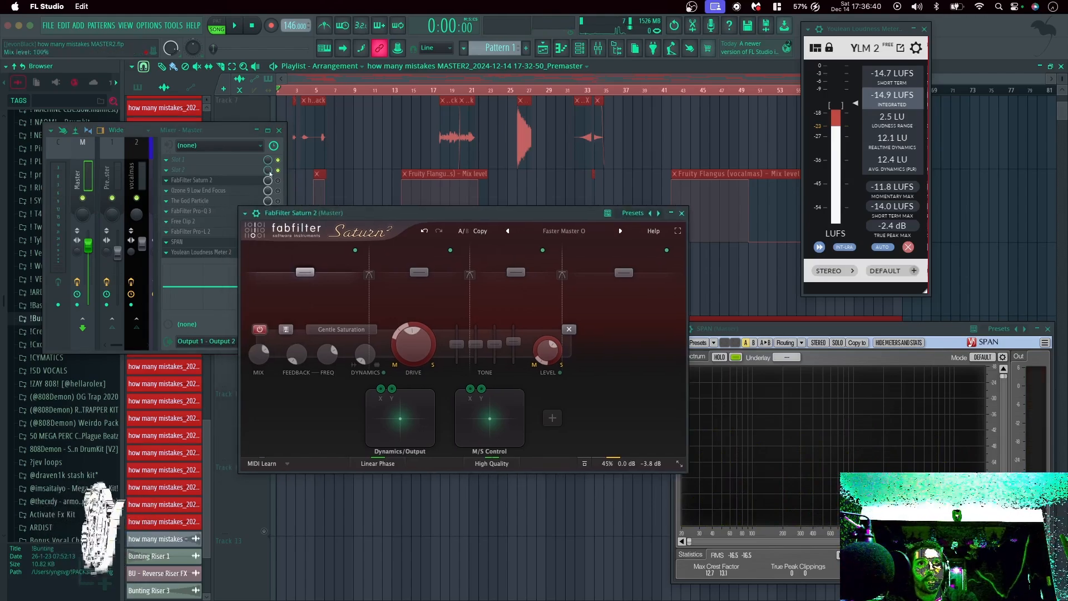
{"action": "key", "text": "space"}
{"action": "left_click_drag", "start_coordinate": [376, 219], "coordinate": [398, 215]}
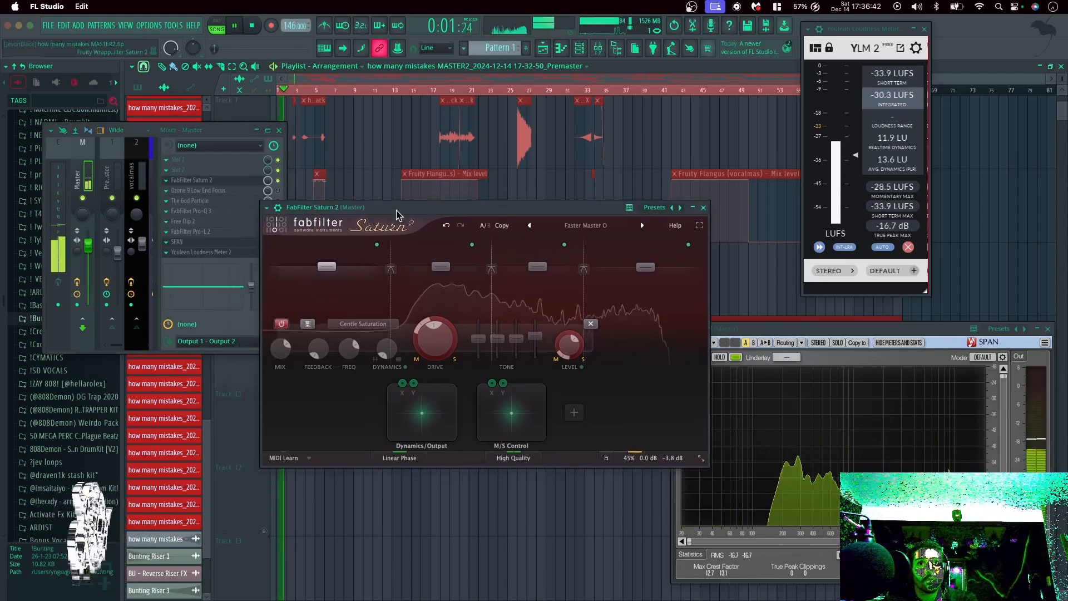
{"action": "key", "text": "space"}
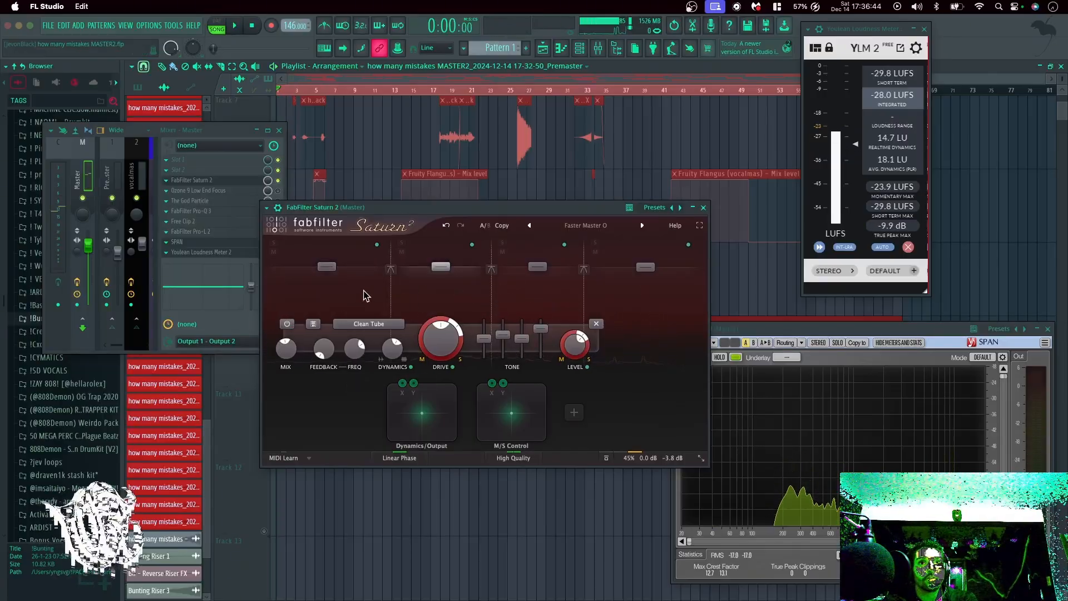
Review Saturn 2's saturation bands, turn off its High Quality mode and close its window.
{"action": "mouse_move", "coordinate": [367, 294]}
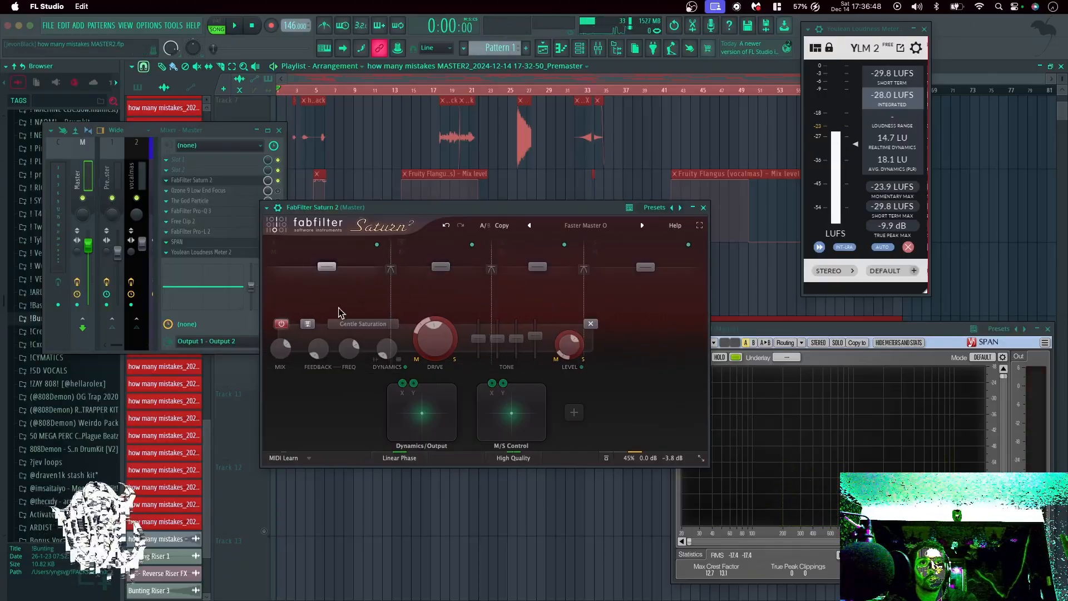
{"action": "mouse_move", "coordinate": [534, 284]}
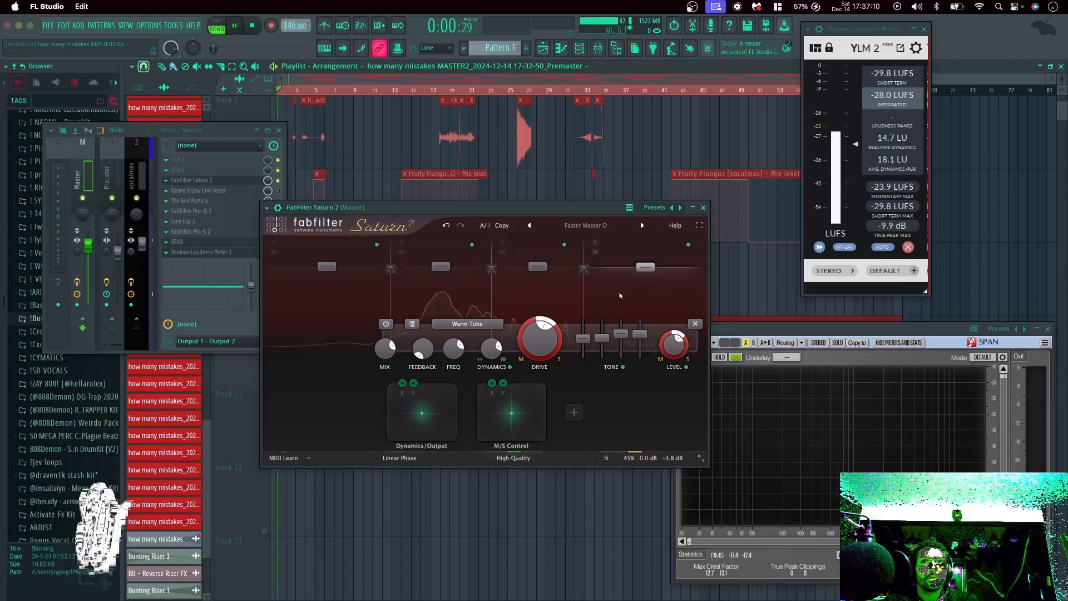
{"action": "left_click", "coordinate": [518, 459]}
{"action": "left_click", "coordinate": [515, 475]}
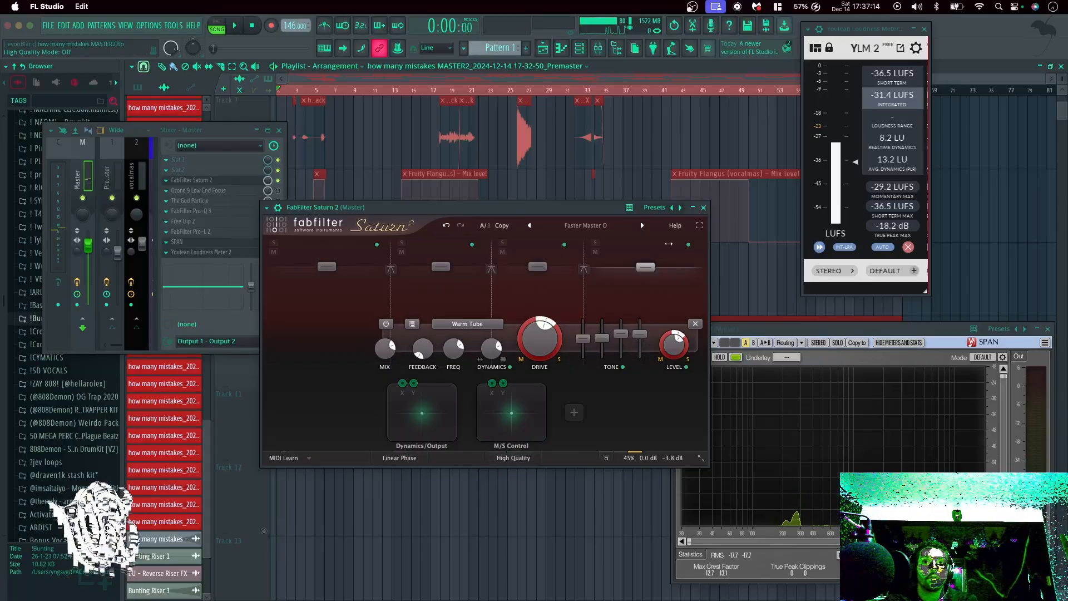
{"action": "left_click", "coordinate": [703, 208]}
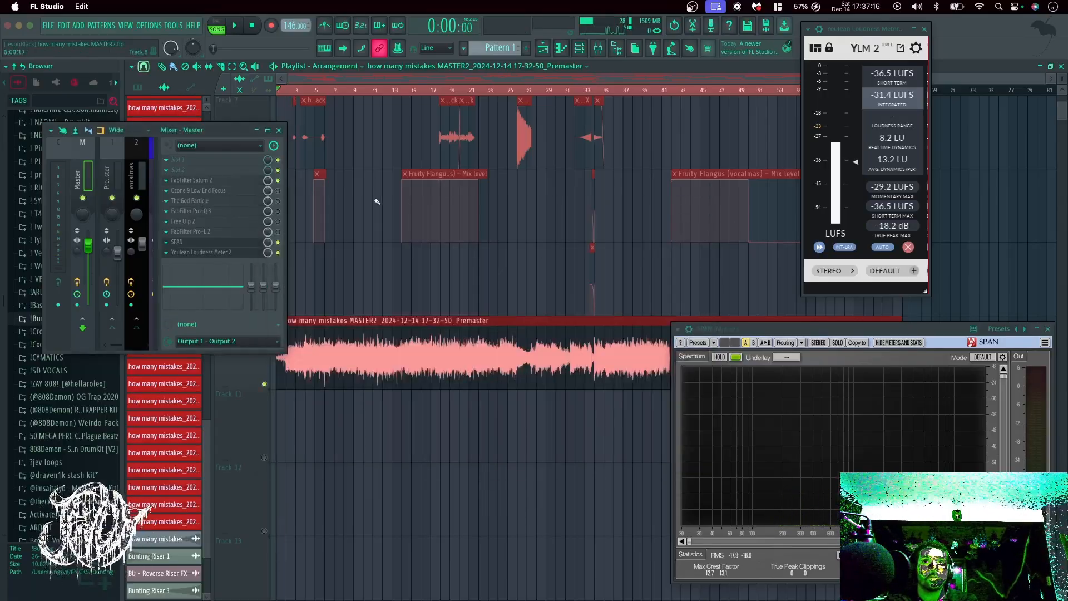
Enable and open Ozone 9 Low End Focus on the Master track, and compare it bypassed and active during playback.
{"action": "key", "text": "space"}
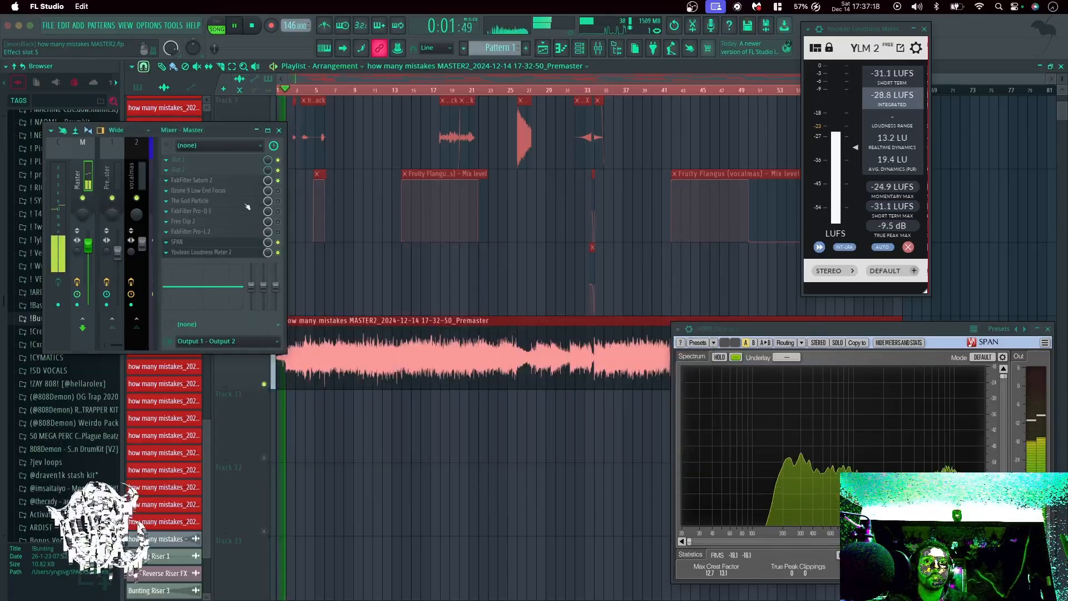
{"action": "key", "text": "space"}
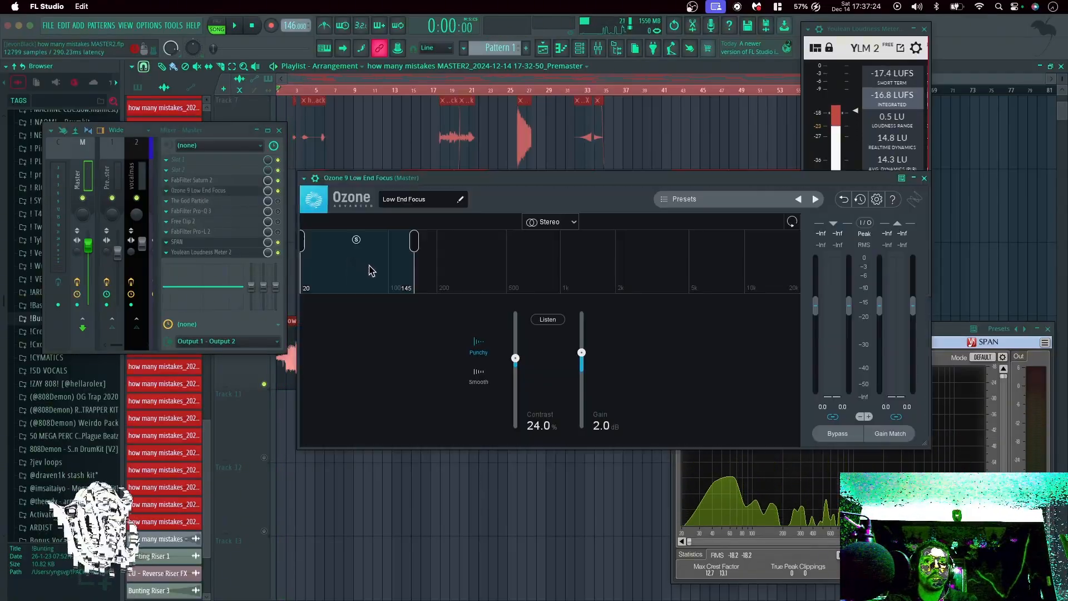
{"action": "key", "text": "space"}
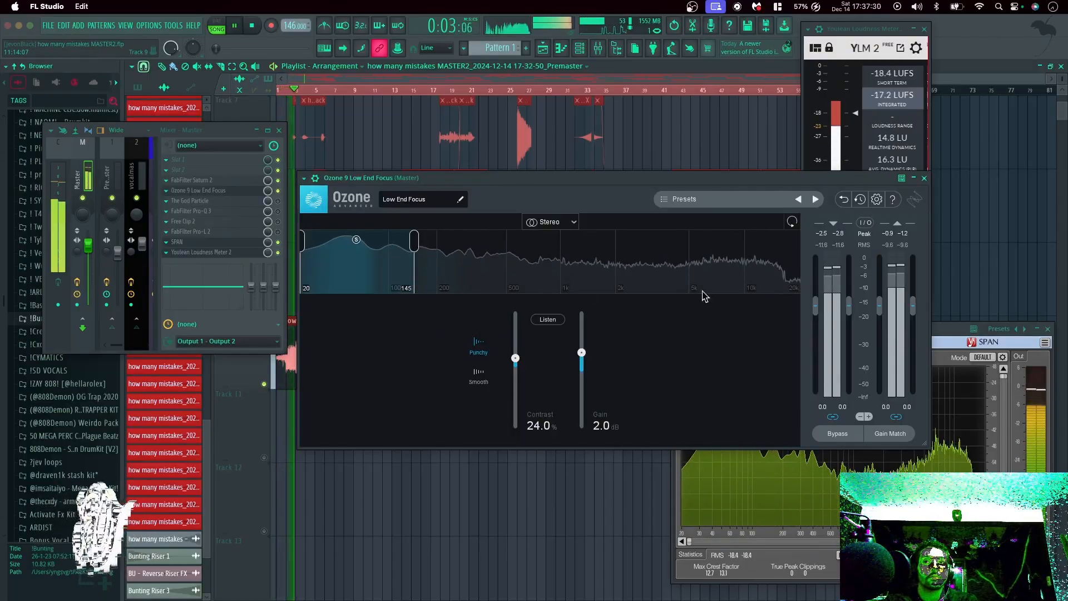
{"action": "left_click", "coordinate": [827, 433]}
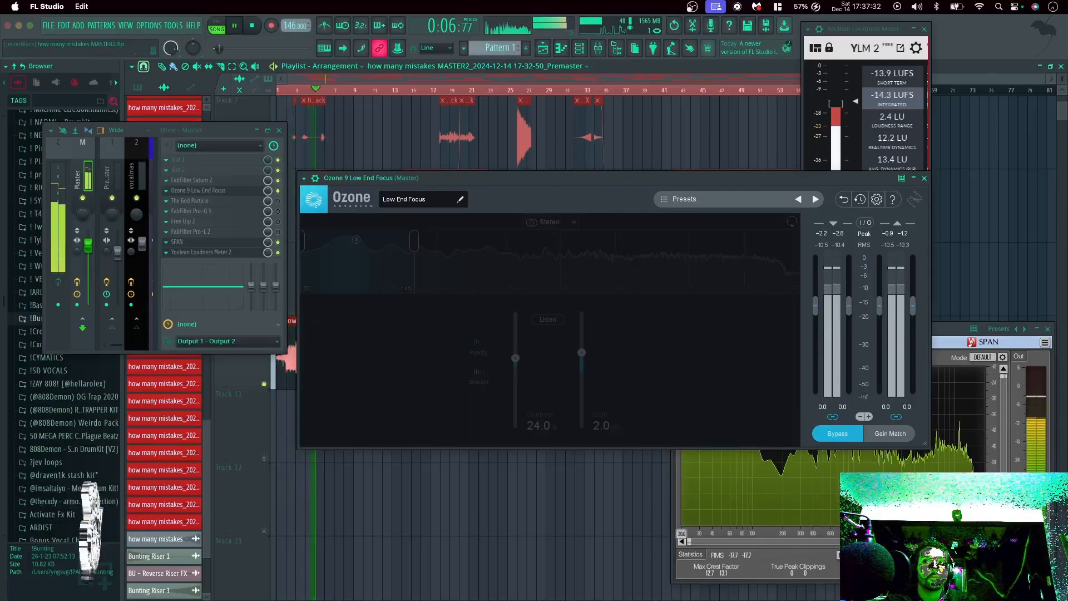
{"action": "left_click", "coordinate": [827, 433]}
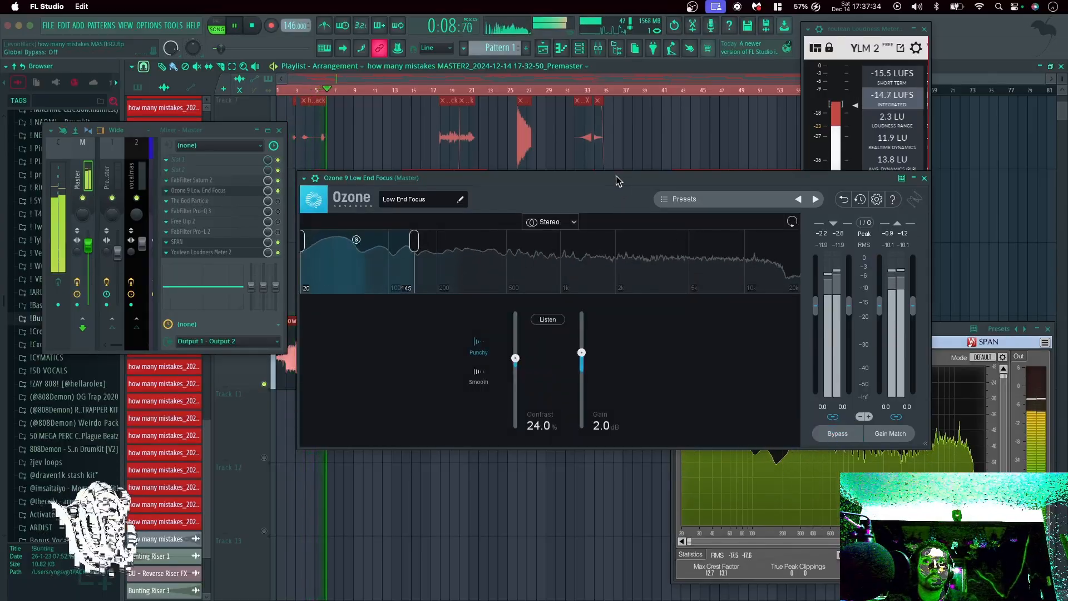
Move the Low End Focus window off the meters, compare its bypassed and active spectrum and loudness during playback, and close it.
{"action": "left_click_drag", "start_coordinate": [615, 178], "coordinate": [387, 78]}
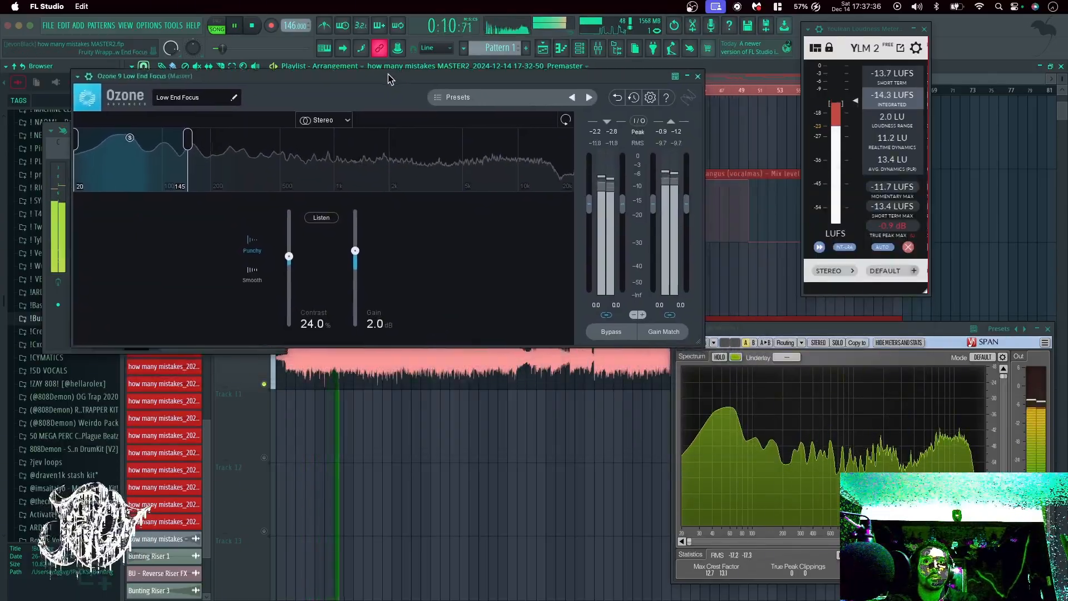
{"action": "left_click", "coordinate": [607, 331]}
{"action": "left_click", "coordinate": [606, 331]}
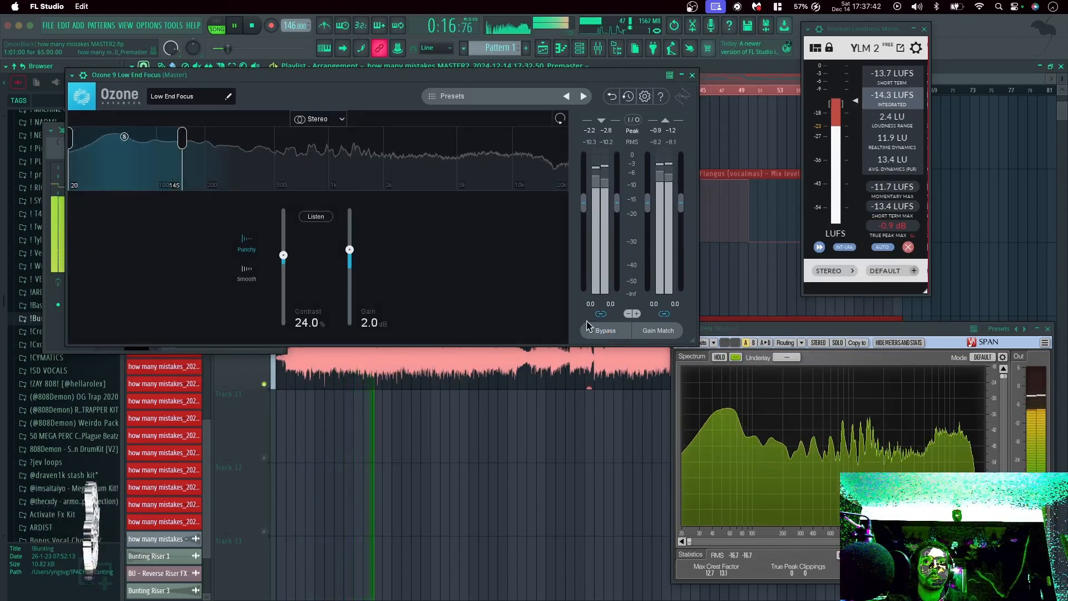
{"action": "left_click", "coordinate": [606, 332]}
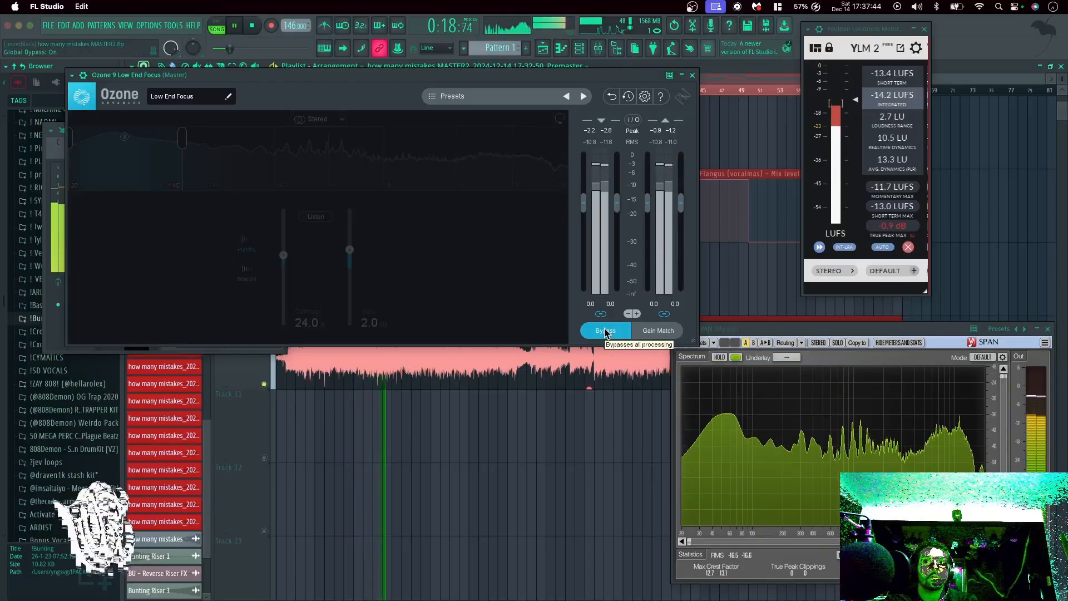
{"action": "left_click", "coordinate": [605, 332]}
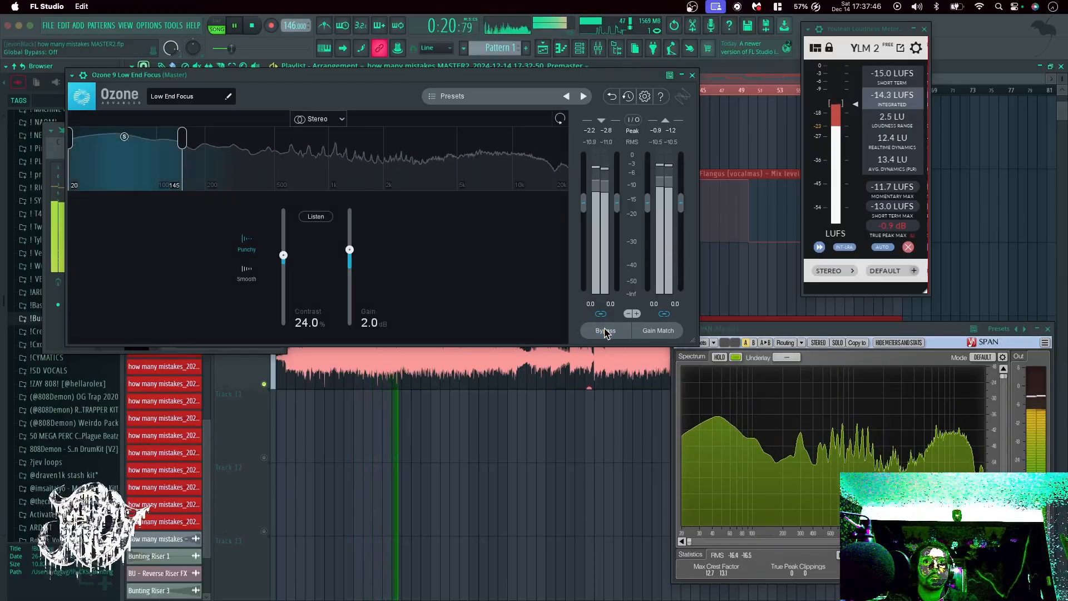
{"action": "key", "text": "space"}
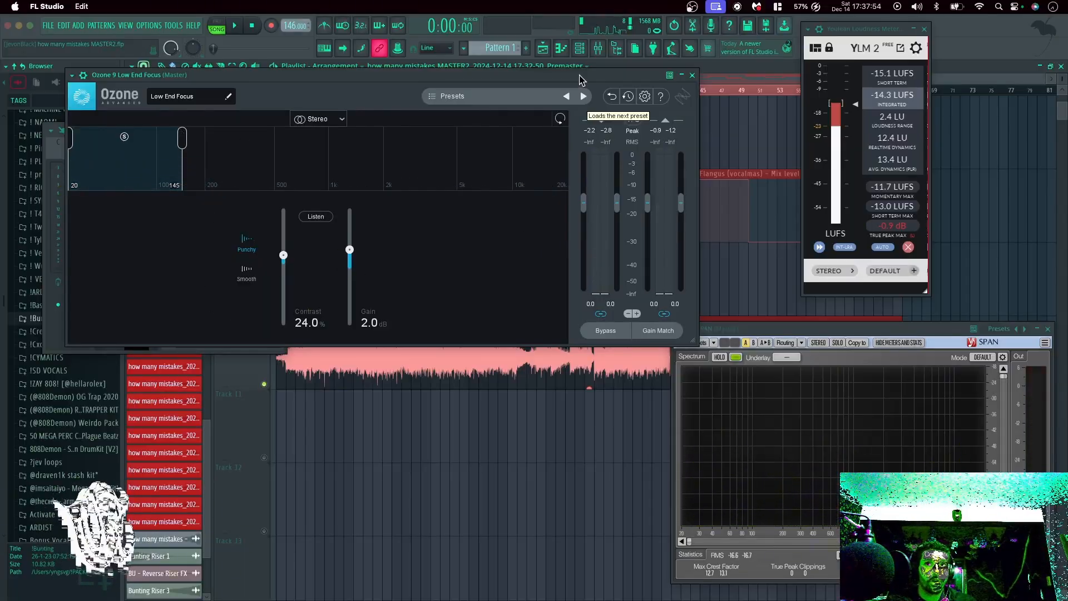
{"action": "left_click", "coordinate": [691, 75]}
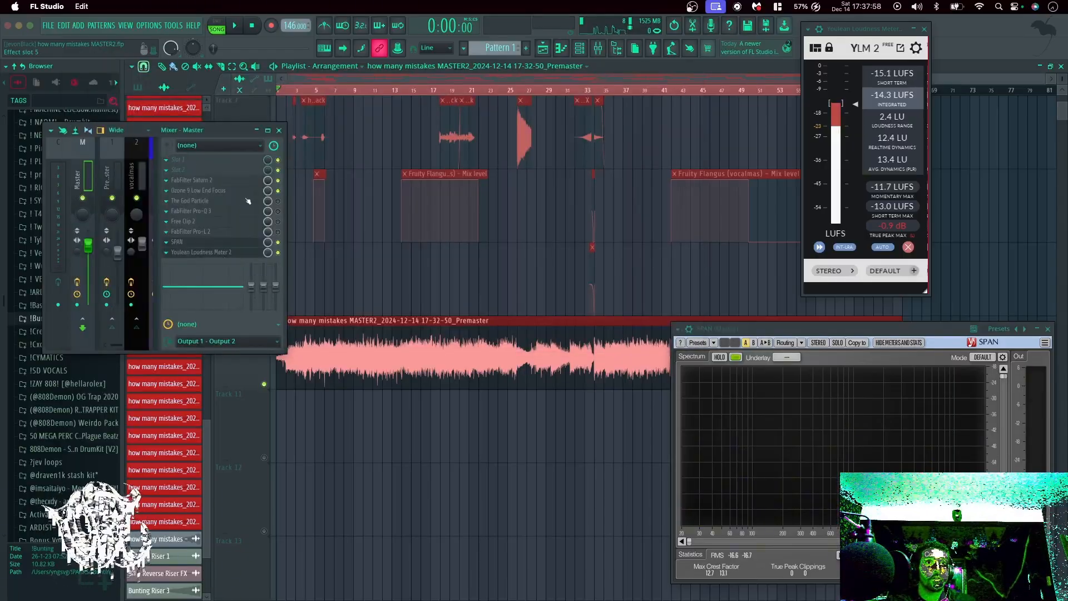
Enable and open The God Particle on the Master track, and place its window between the mixer and the loudness meter.
{"action": "left_click", "coordinate": [214, 204]}
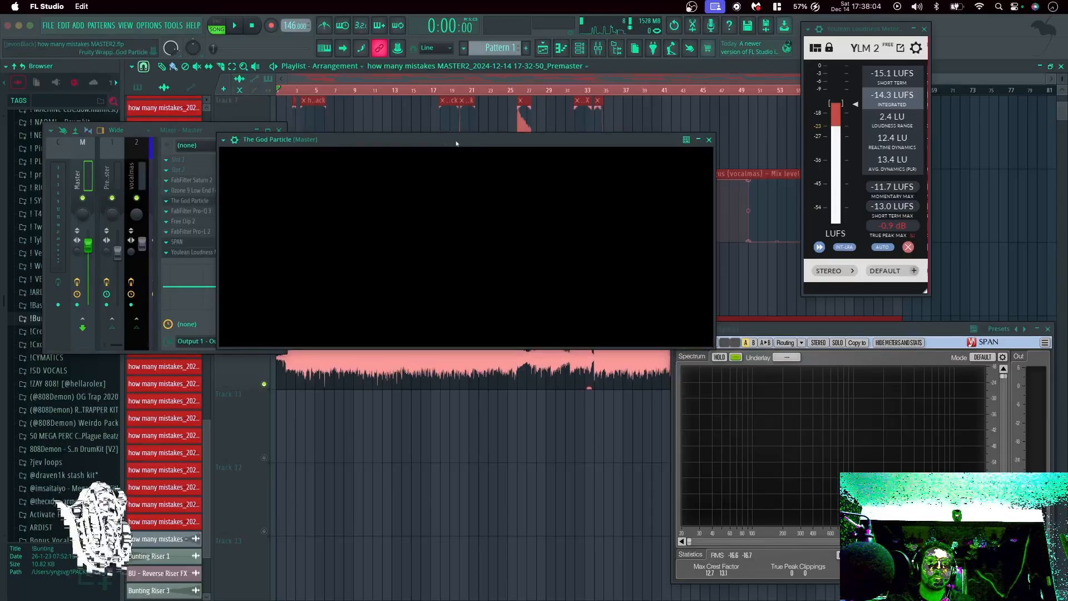
{"action": "left_click_drag", "start_coordinate": [456, 143], "coordinate": [401, 263]}
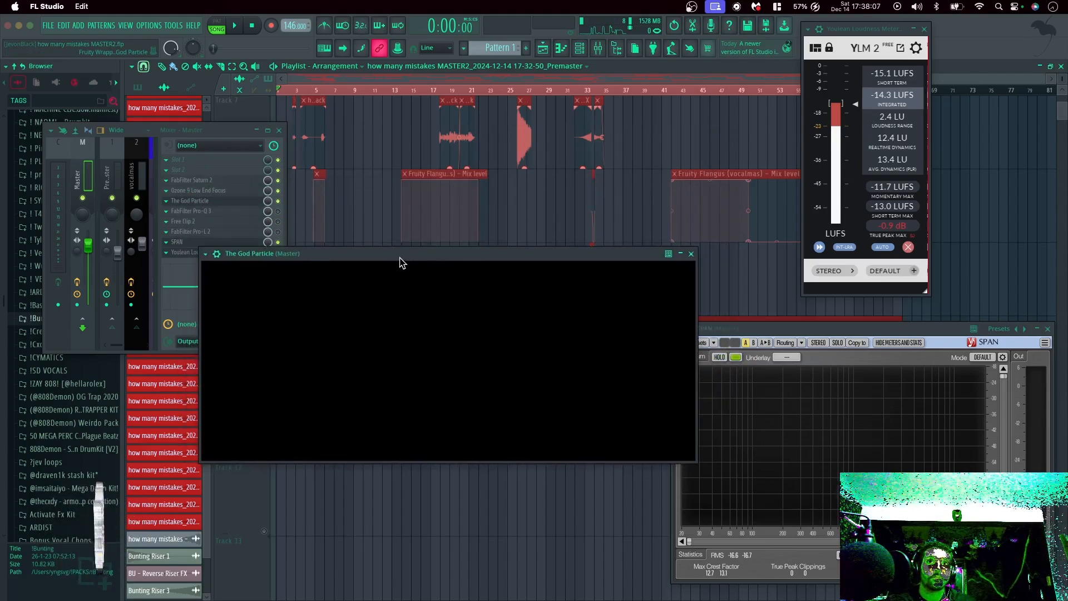
{"action": "left_click", "coordinate": [691, 254]}
{"action": "left_click", "coordinate": [214, 200]}
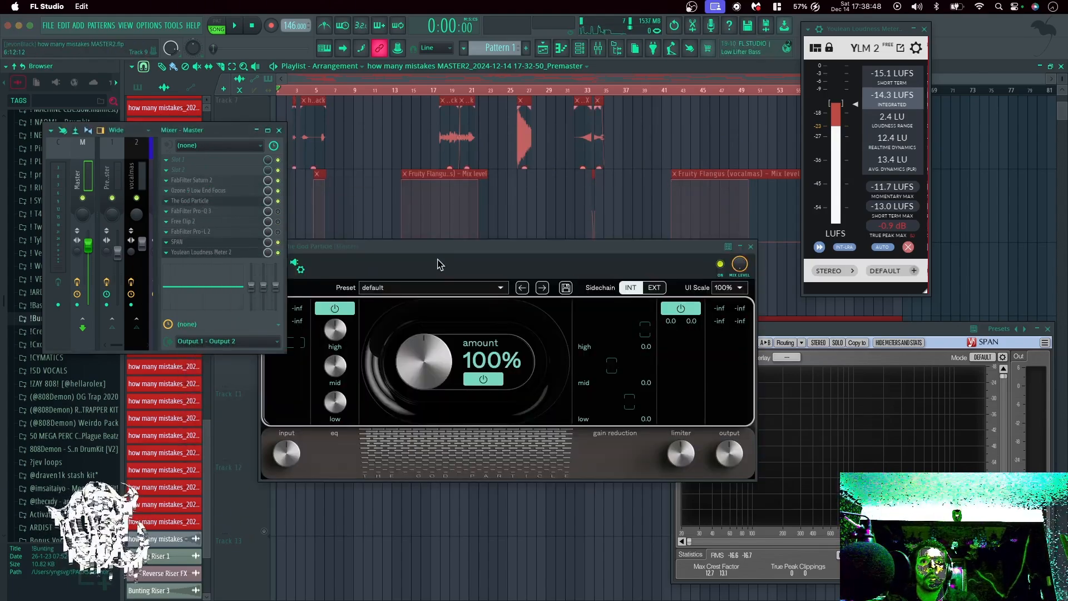
{"action": "left_click_drag", "start_coordinate": [438, 264], "coordinate": [367, 209]}
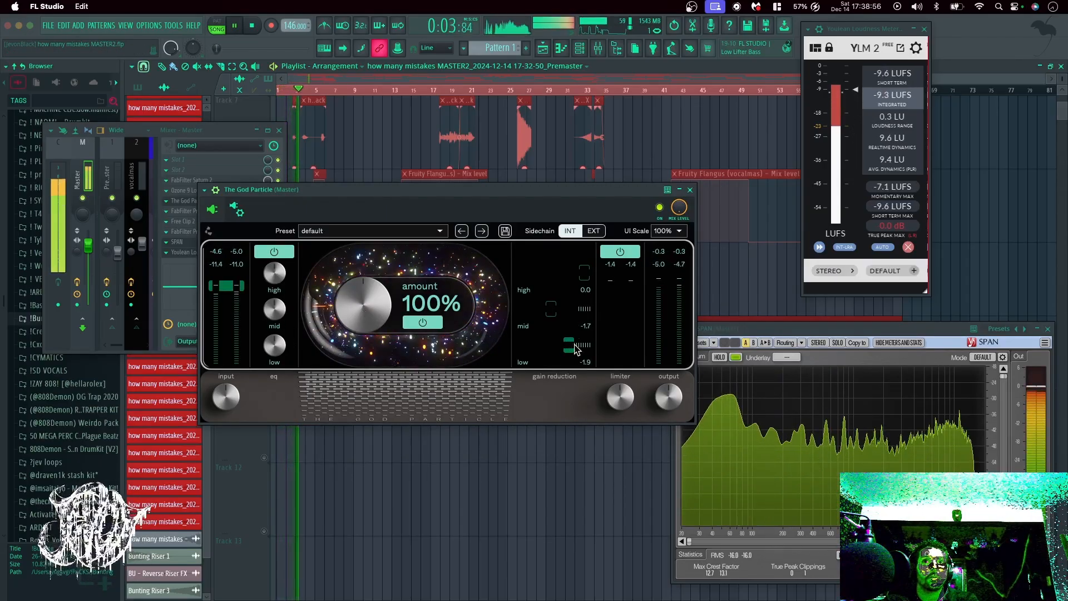
Raise The God Particle's low EQ to about 0.8 dB during playback, and switch its limiter off.
{"action": "mouse_move", "coordinate": [270, 328]}
{"action": "scroll", "coordinate": [284, 343], "scroll_direction": "up", "scroll_amount": 3}
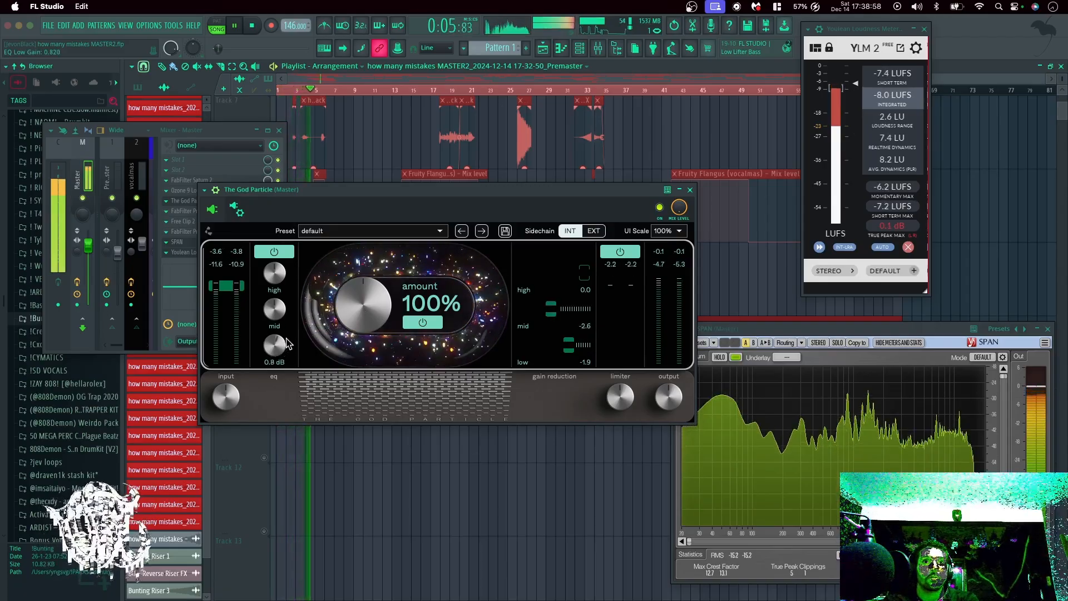
{"action": "key", "text": "space"}
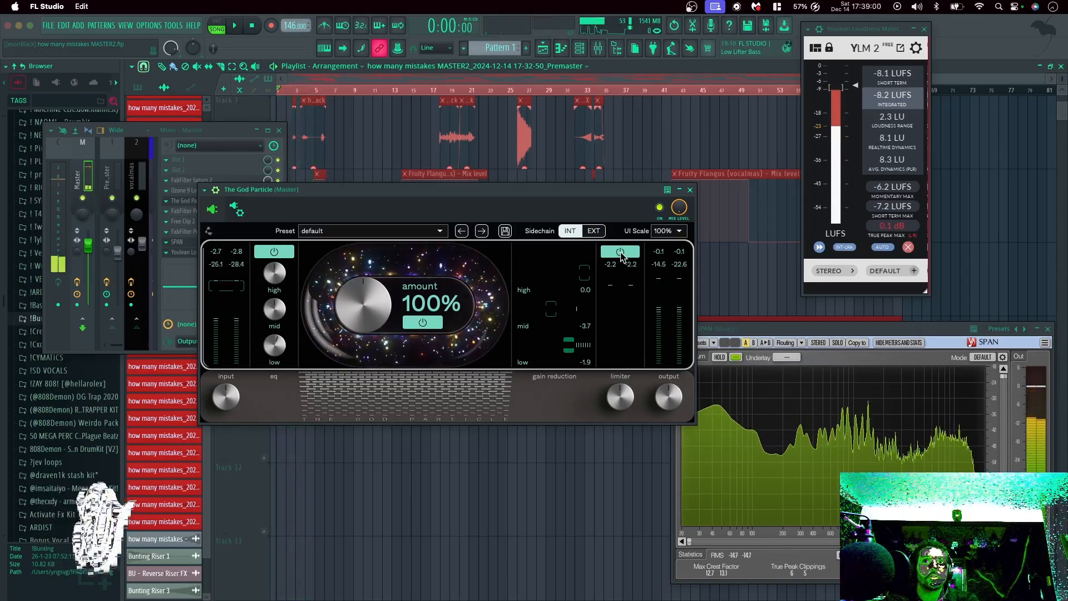
{"action": "left_click", "coordinate": [620, 252]}
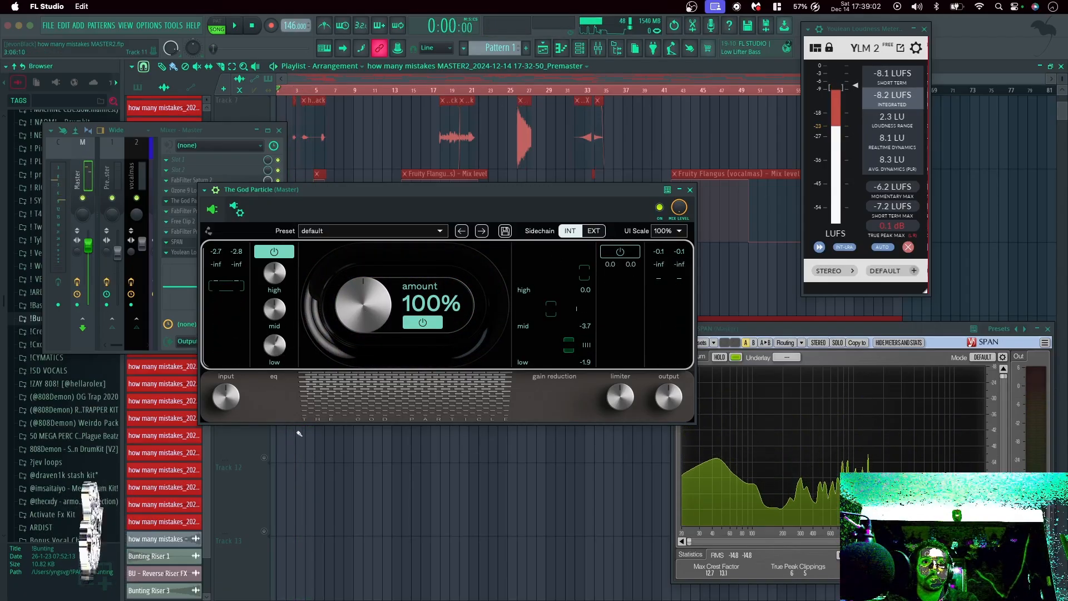
Play the premaster and raise The God Particle's low EQ gain to about 2.9 dB.
{"action": "key", "text": "space"}
{"action": "mouse_move", "coordinate": [284, 354]}
{"action": "scroll", "coordinate": [284, 354], "scroll_direction": "up", "scroll_amount": 2}
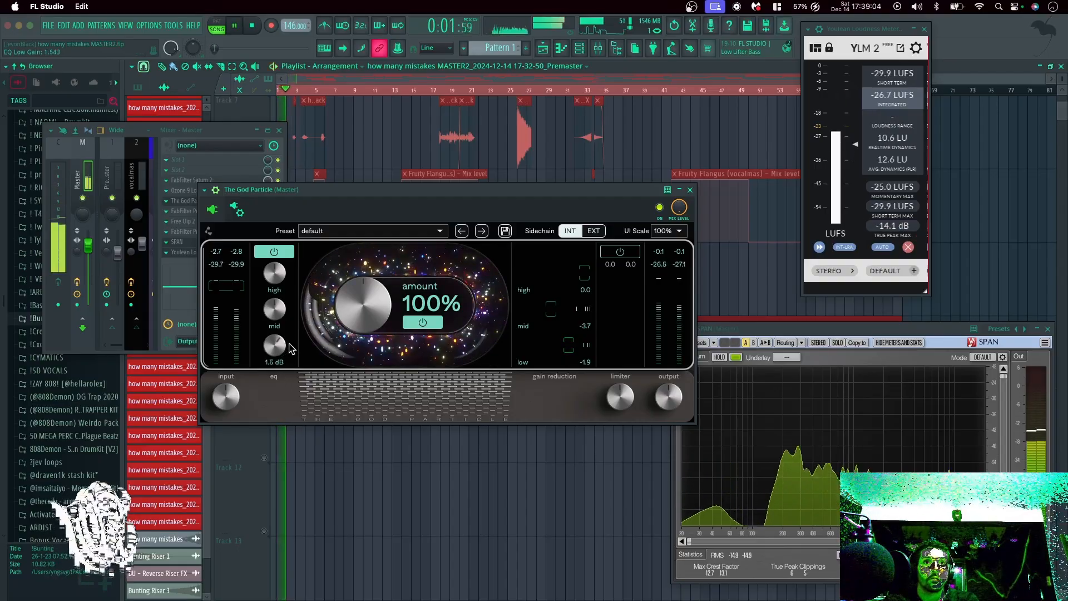
{"action": "scroll", "coordinate": [291, 351], "scroll_direction": "up", "scroll_amount": 5}
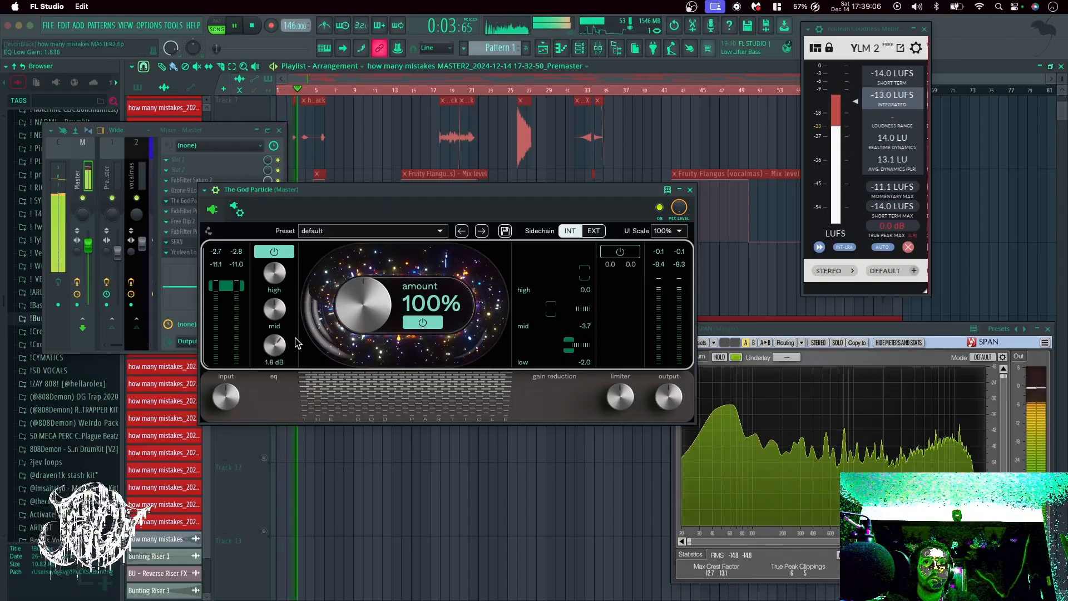
{"action": "scroll", "coordinate": [297, 337], "scroll_direction": "up", "scroll_amount": 2}
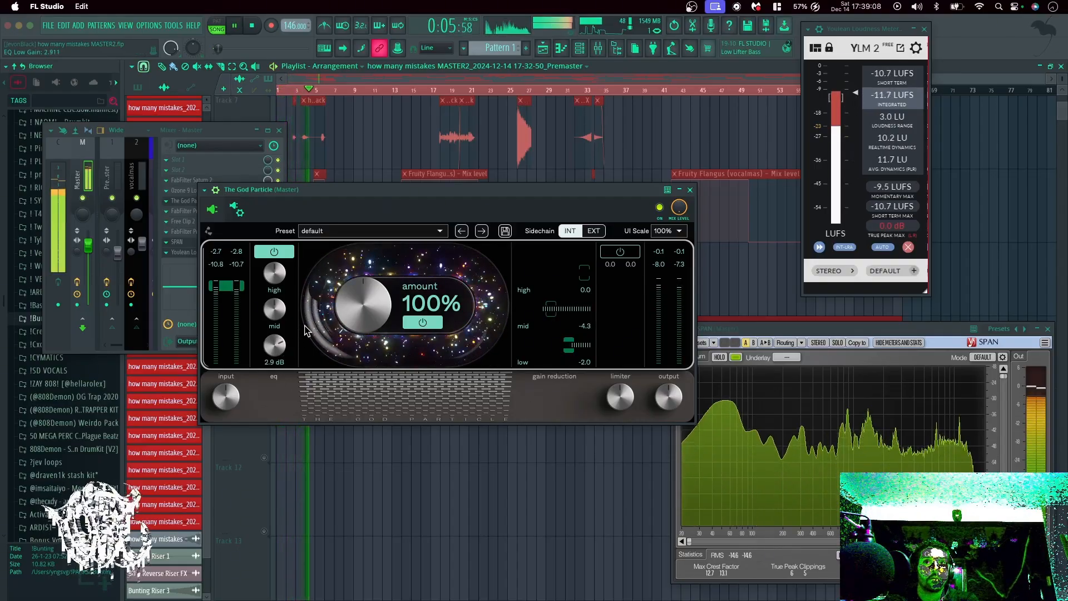
Raise The God Particle's amount to 200% during playback and lower its low EQ gain to about 2.1 dB.
{"action": "left_click_drag", "start_coordinate": [361, 308], "coordinate": [415, 161]}
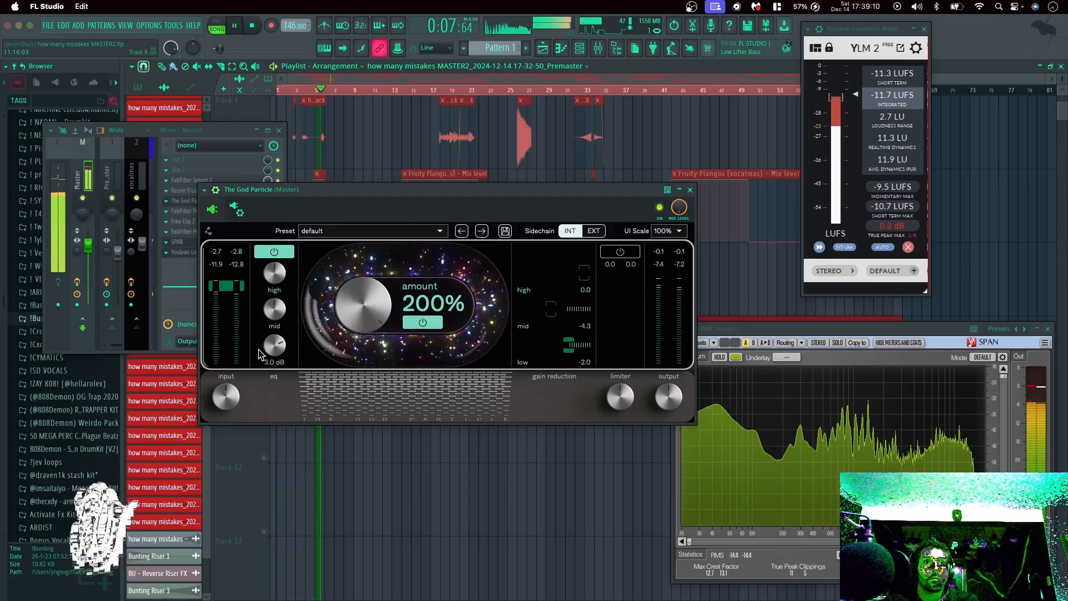
{"action": "scroll", "coordinate": [276, 355], "scroll_direction": "down", "scroll_amount": 1}
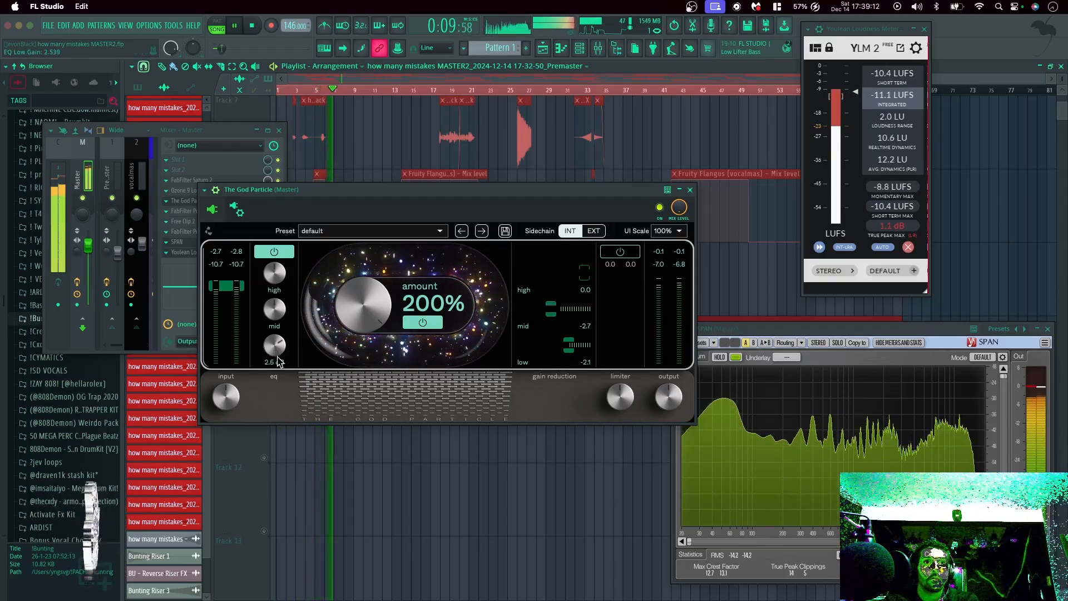
{"action": "scroll", "coordinate": [278, 361], "scroll_direction": "down", "scroll_amount": 2}
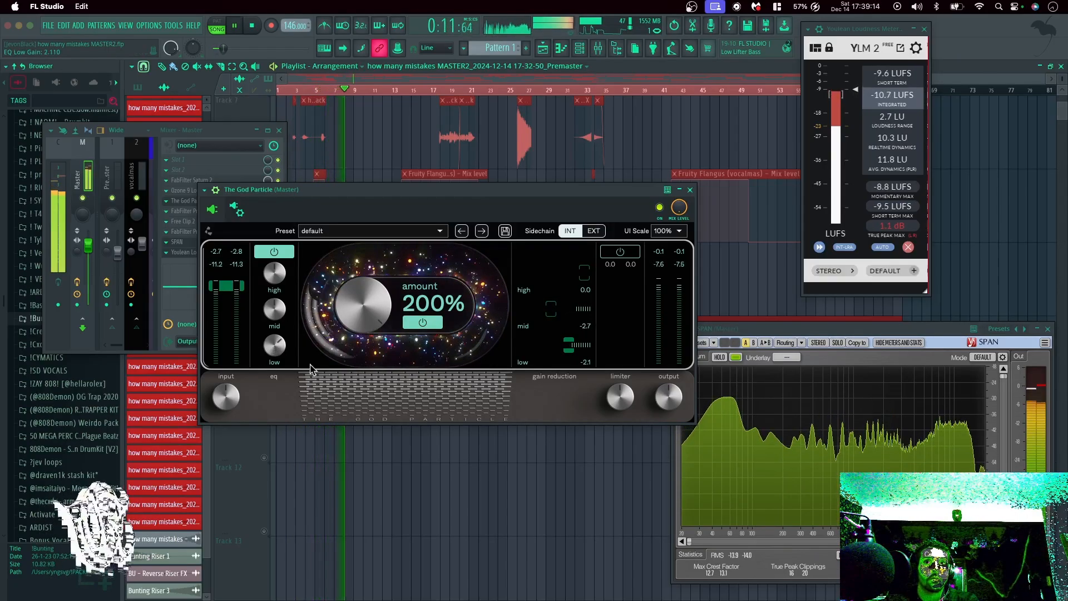
{"action": "key", "text": "space"}
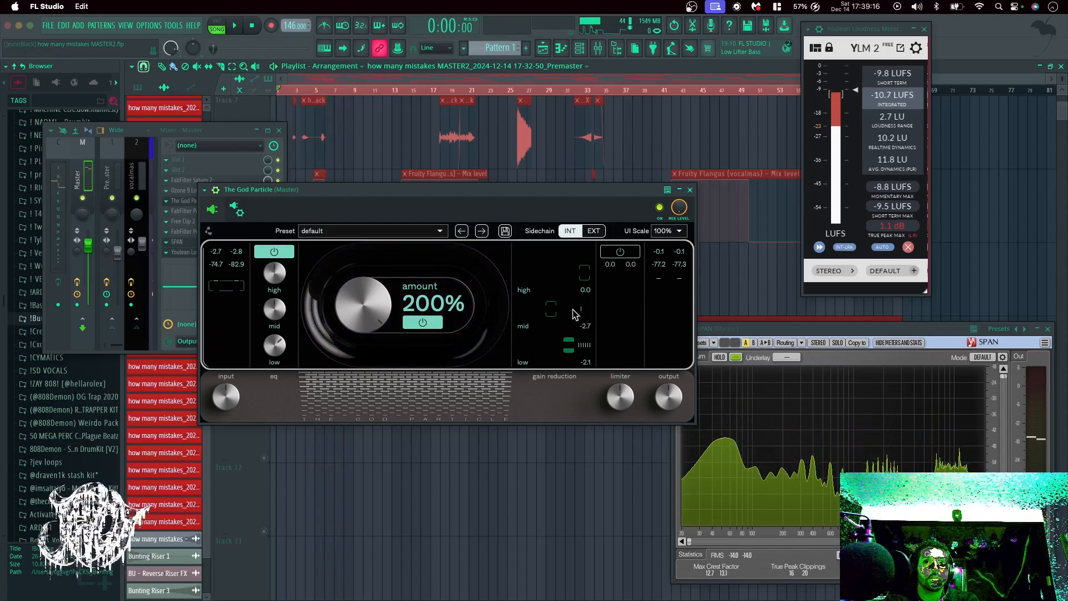
Replay the premaster, push The God Particle's low EQ to 6.0 dB before settling at about 3.5 dB, and close the plugin.
{"action": "key", "text": "space"}
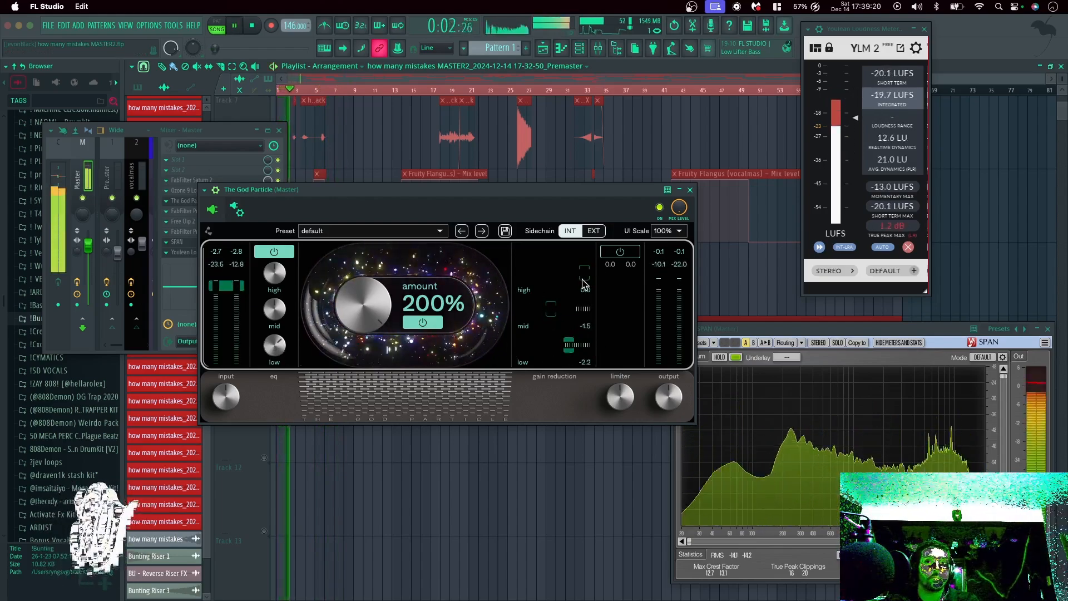
{"action": "scroll", "coordinate": [287, 355], "scroll_direction": "down", "scroll_amount": 1}
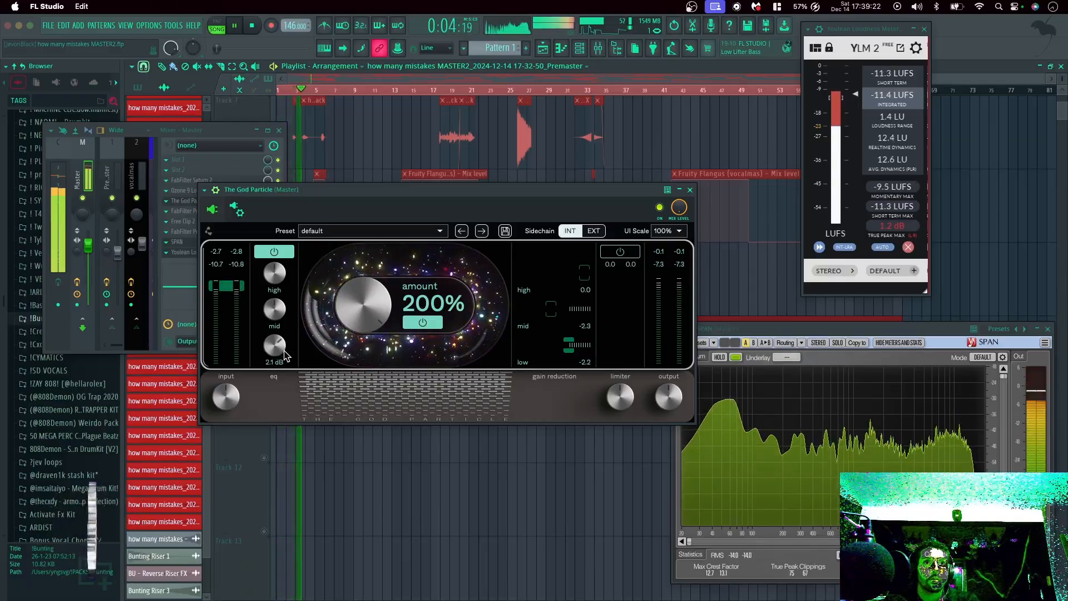
{"action": "scroll", "coordinate": [288, 355], "scroll_direction": "up", "scroll_amount": 1}
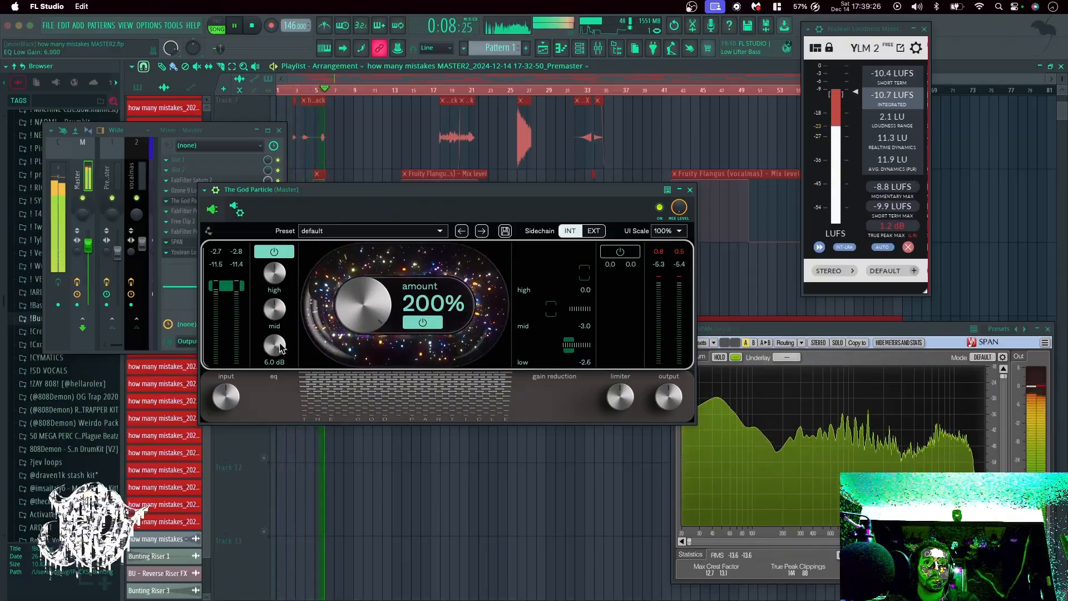
{"action": "left_click_drag", "start_coordinate": [280, 345], "coordinate": [280, 374]}
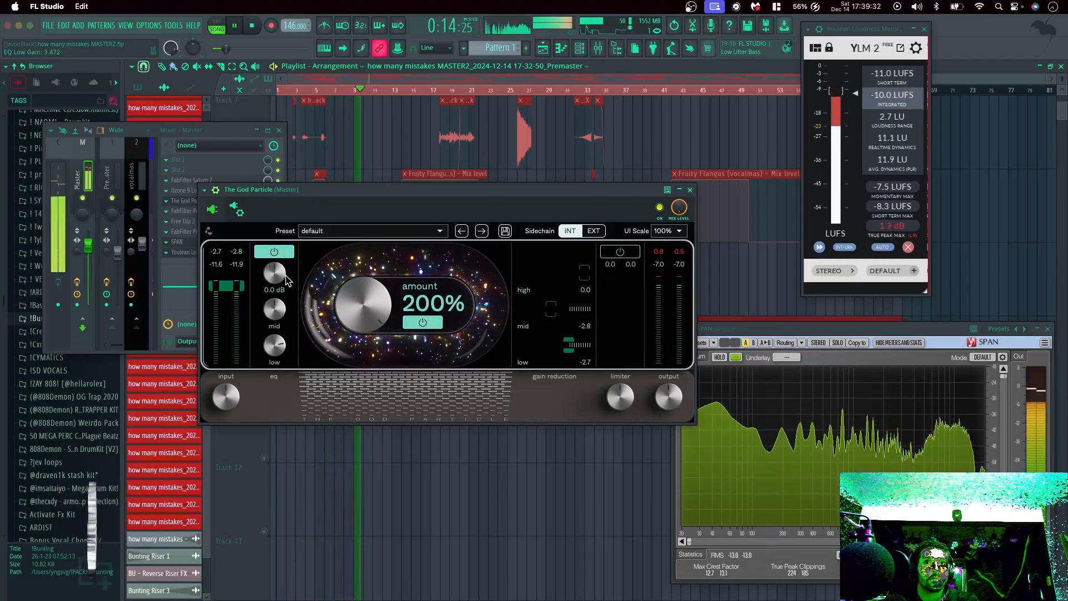
{"action": "mouse_move", "coordinate": [288, 317]}
{"action": "key", "text": "space"}
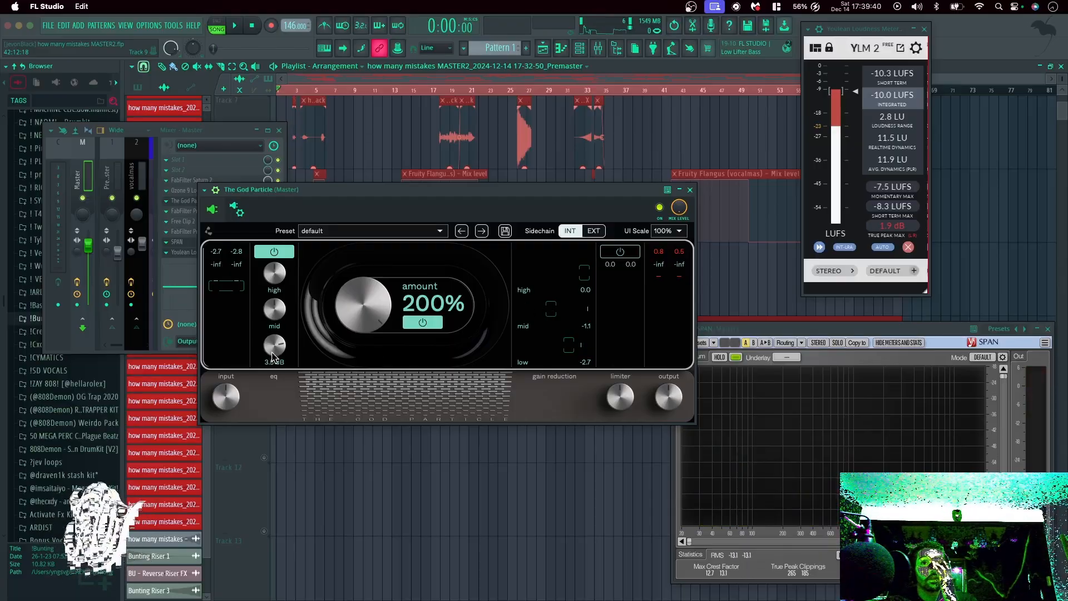
{"action": "left_click", "coordinate": [690, 190]}
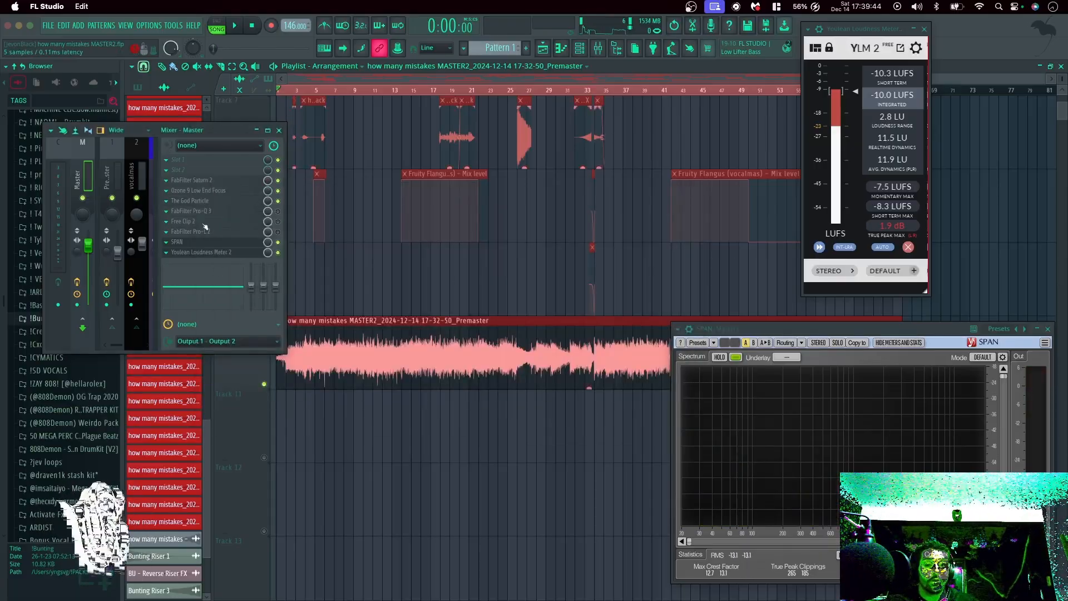
Enable FabFilter Pro-Q 3 on the Master track during a short playback, then open it and show its low-cut band's settings.
{"action": "key", "text": "space"}
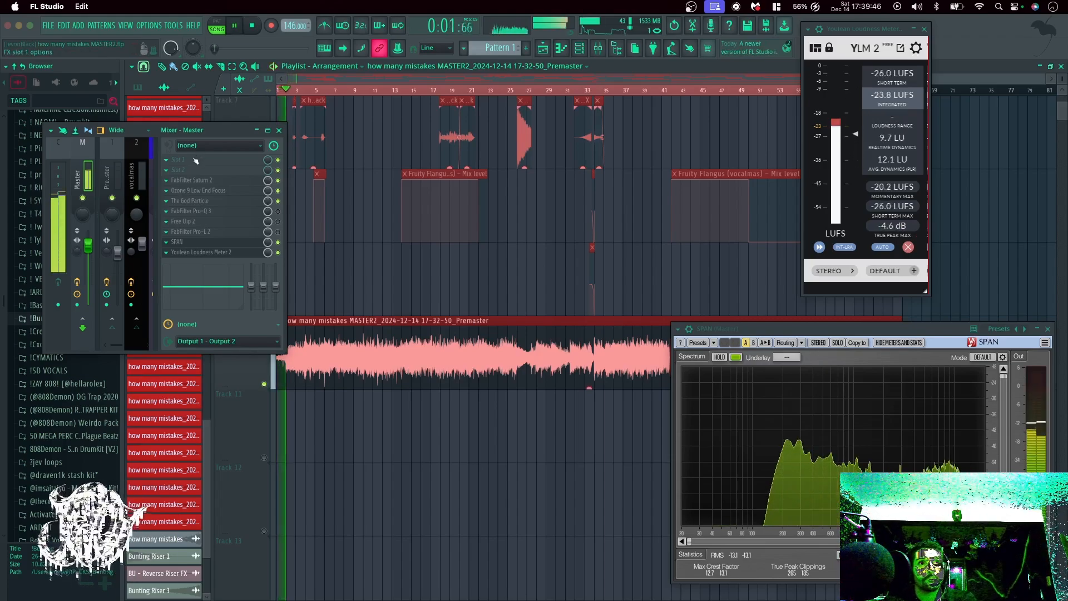
{"action": "key", "text": "space"}
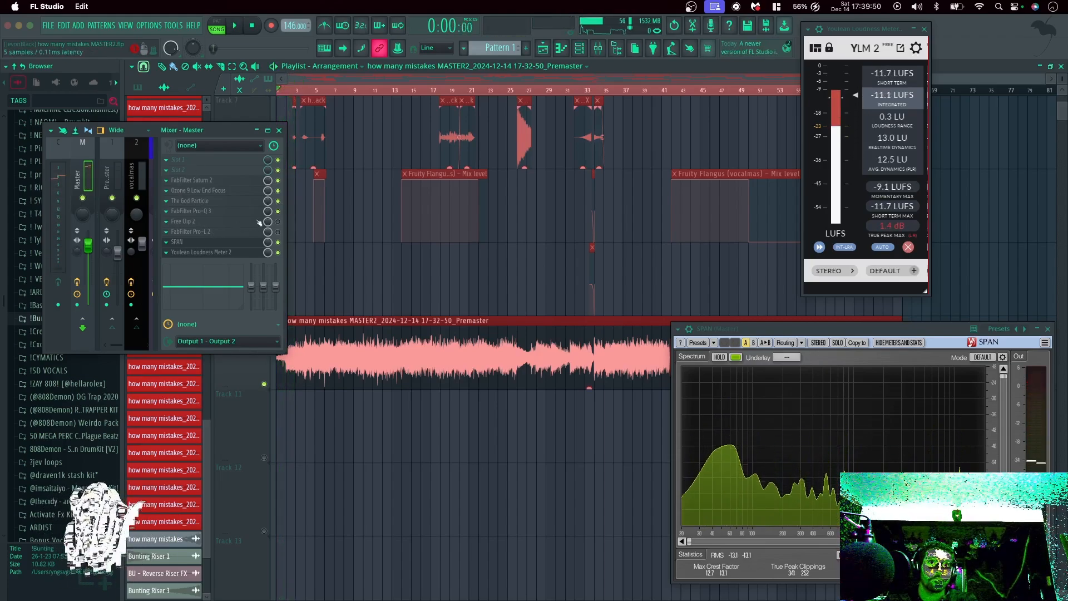
{"action": "left_click", "coordinate": [192, 211]}
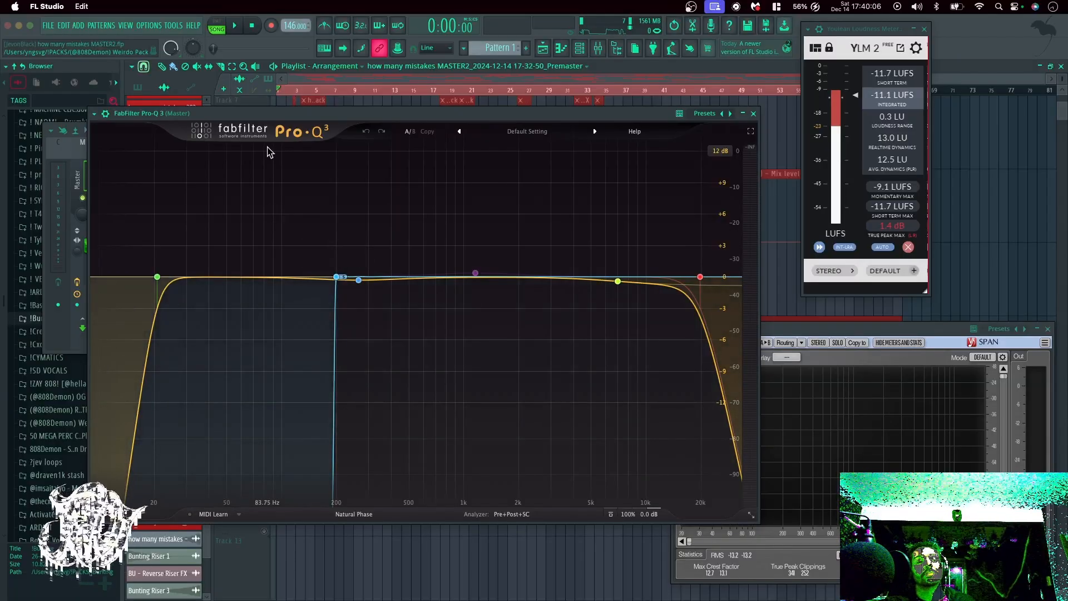
{"action": "mouse_move", "coordinate": [167, 253]}
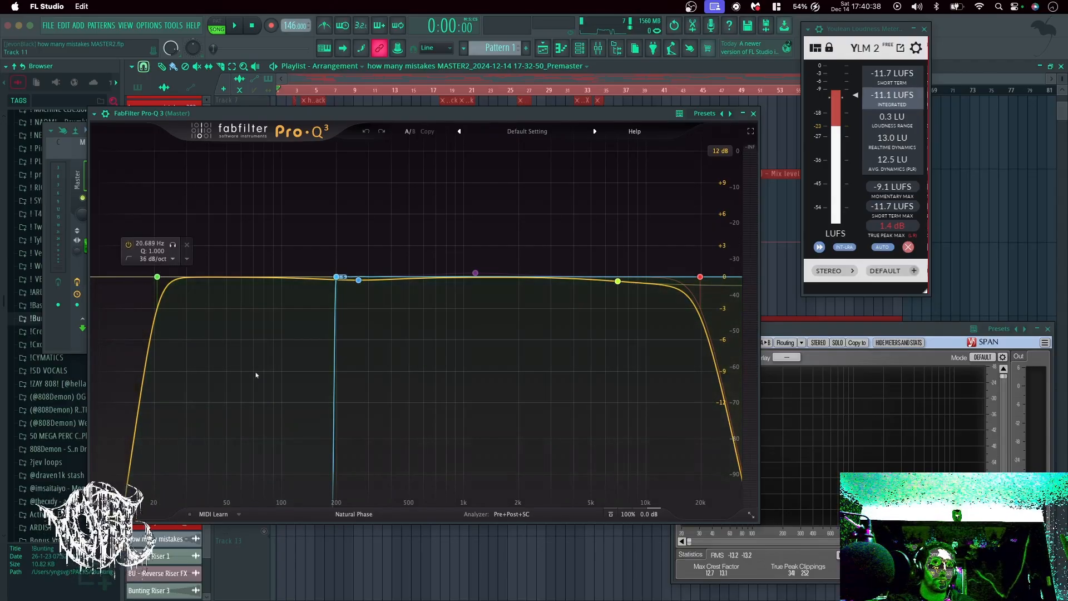
Compare the 200 Hz brickwall side low cut bypassed and active during playback, leaving the band enabled.
{"action": "left_click", "coordinate": [336, 278]}
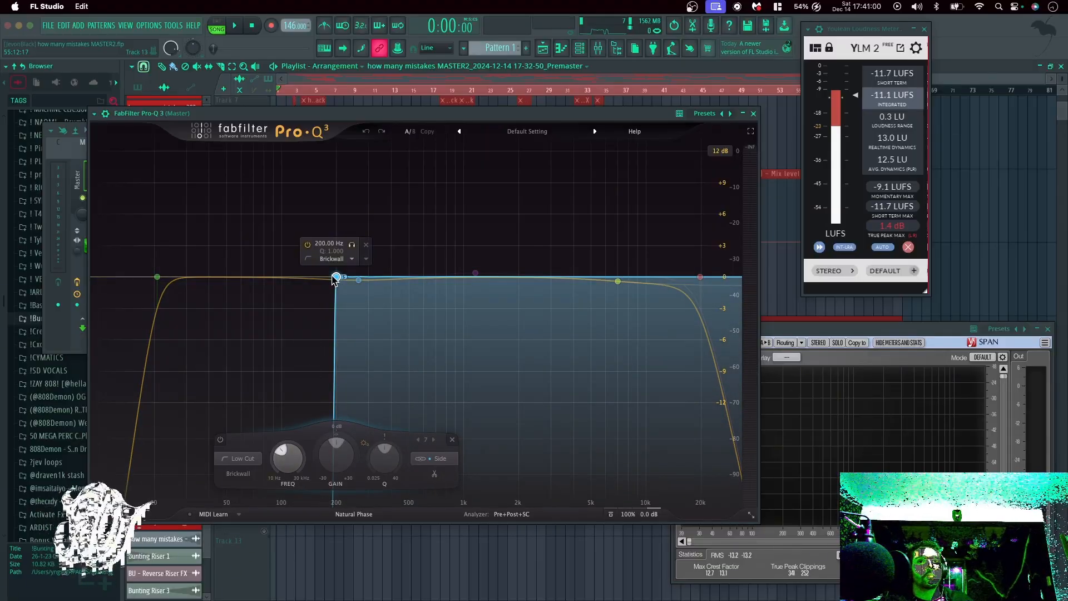
{"action": "left_click", "coordinate": [308, 246]}
{"action": "key", "text": "space"}
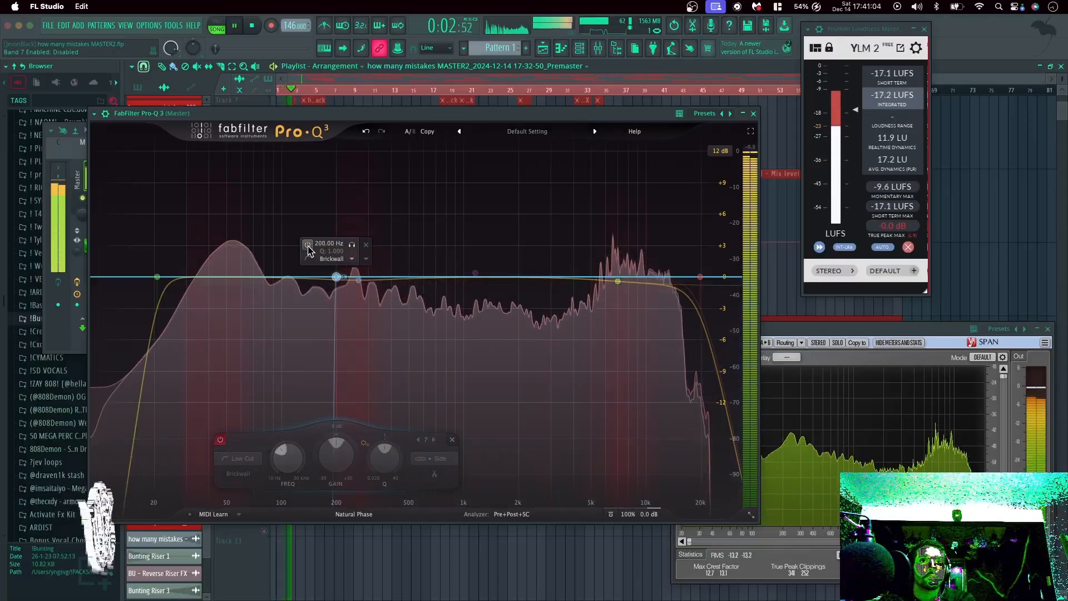
{"action": "left_click", "coordinate": [307, 246]}
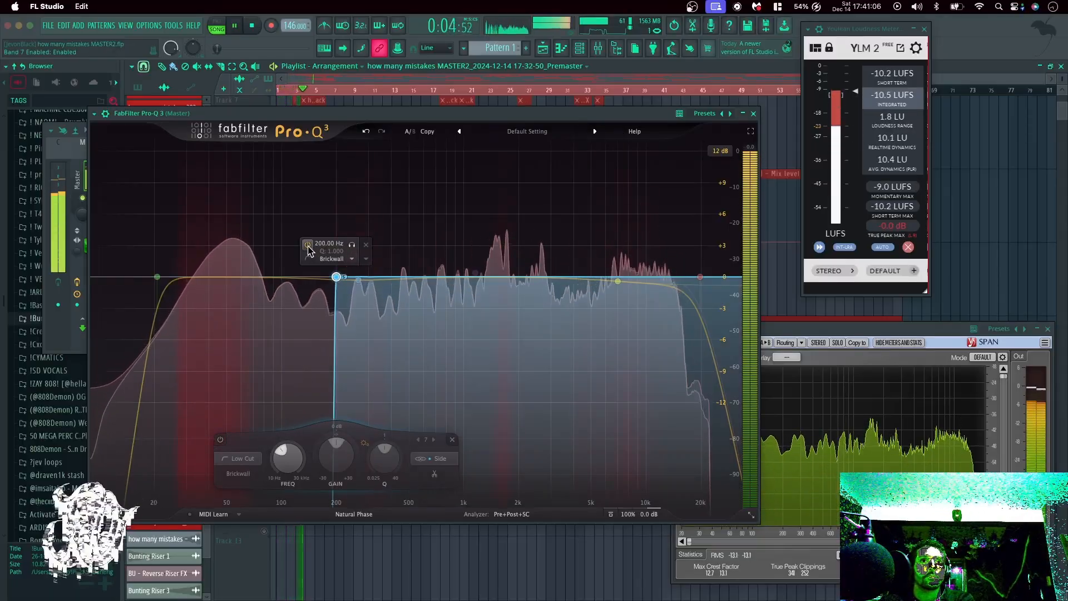
{"action": "left_click", "coordinate": [308, 246]}
{"action": "left_click", "coordinate": [307, 245]}
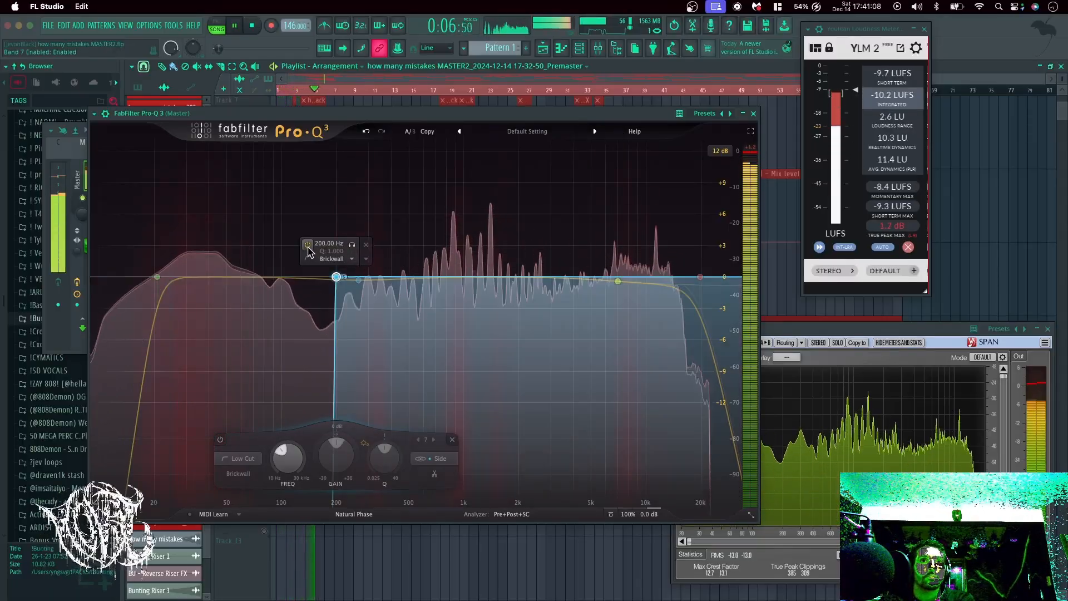
{"action": "left_click", "coordinate": [308, 246]}
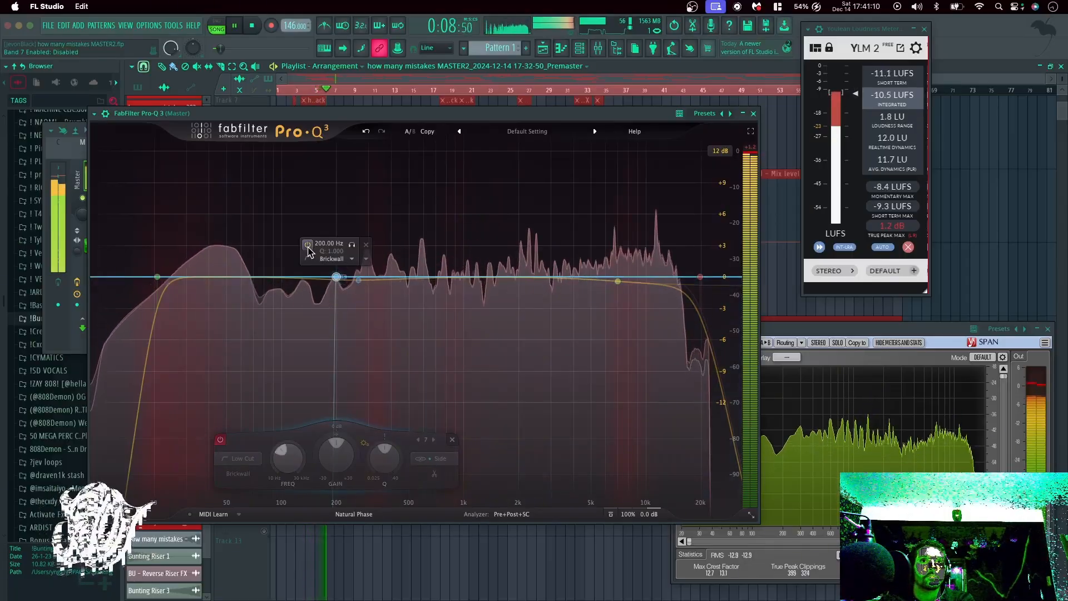
{"action": "left_click", "coordinate": [307, 246]}
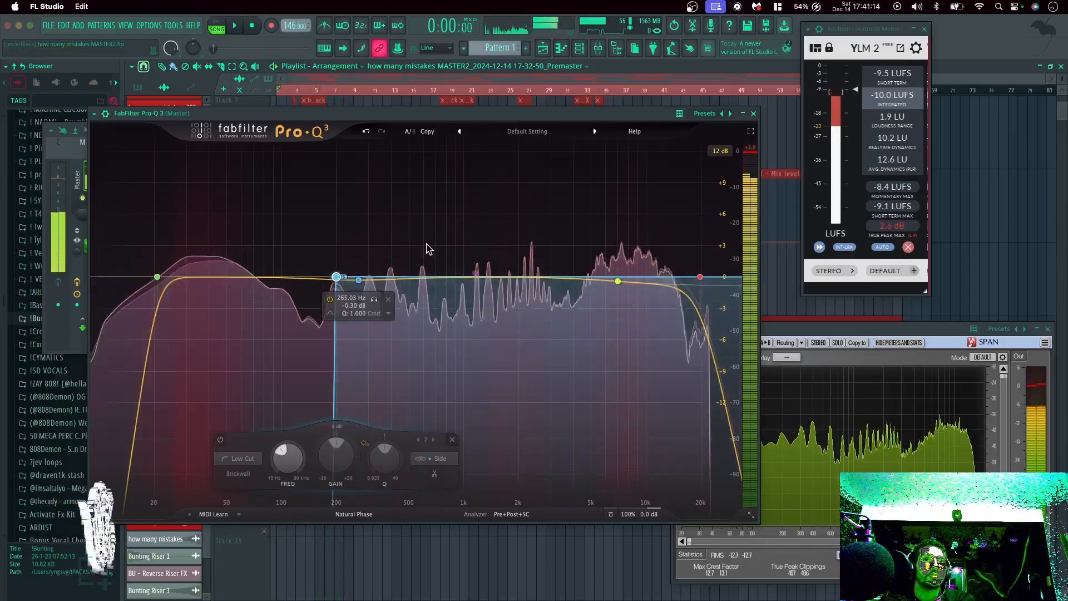
{"action": "key", "text": "space"}
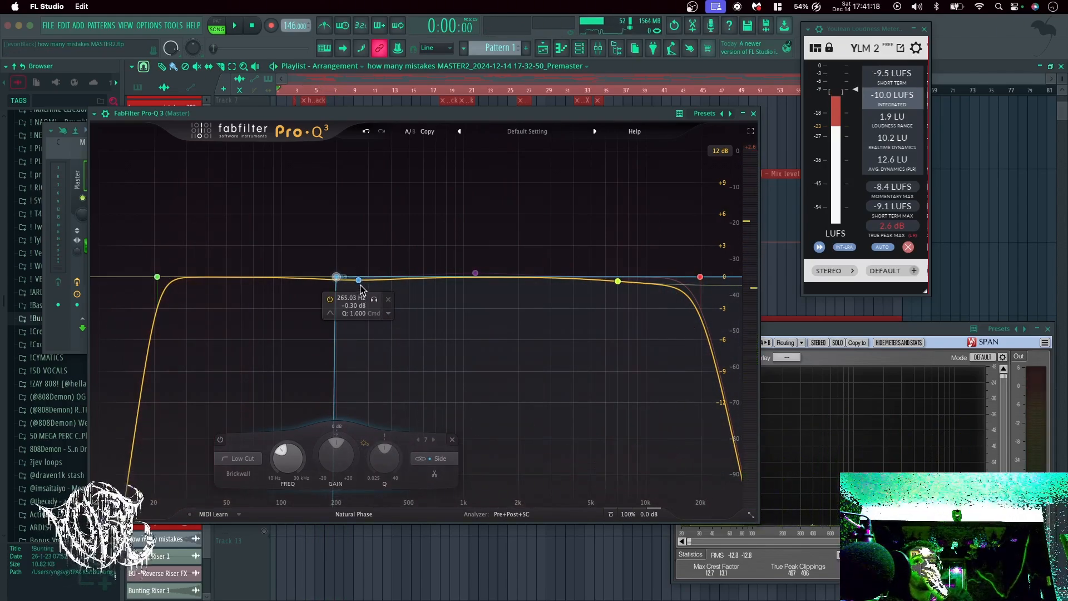
Review Pro-Q 3's low-mid bell and high-frequency bands, and move its window clear of the mixer's effect list.
{"action": "left_click", "coordinate": [359, 282]}
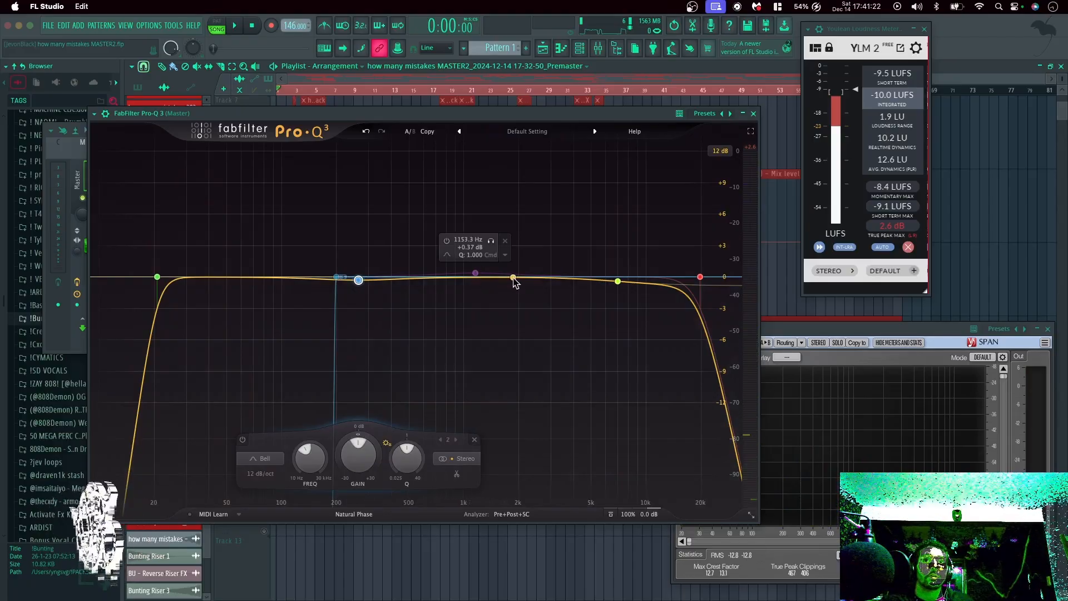
{"action": "left_click", "coordinate": [617, 281]}
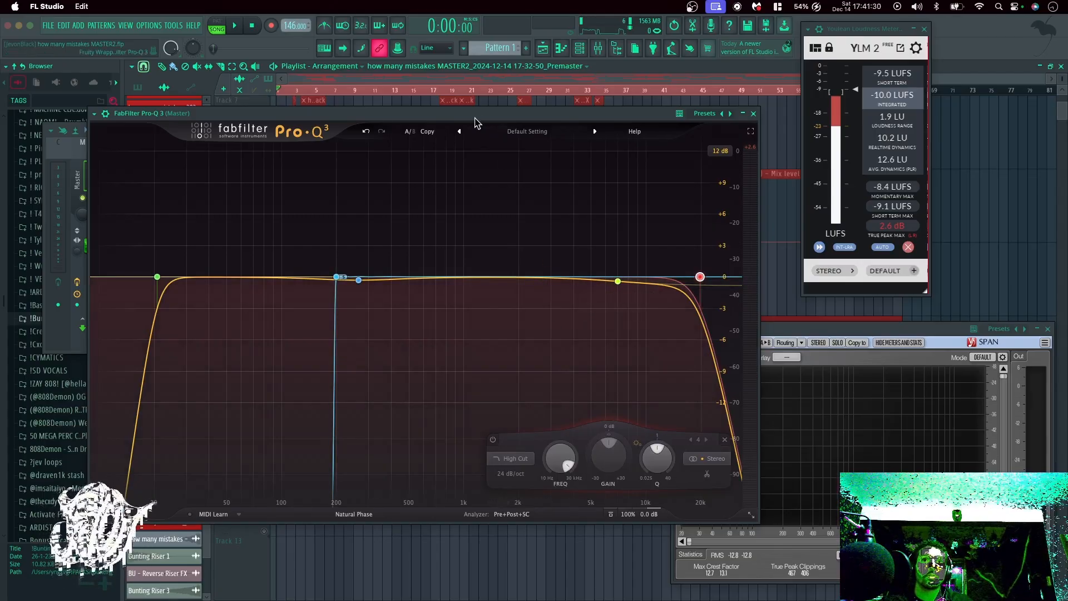
{"action": "left_click_drag", "start_coordinate": [475, 118], "coordinate": [735, 197]}
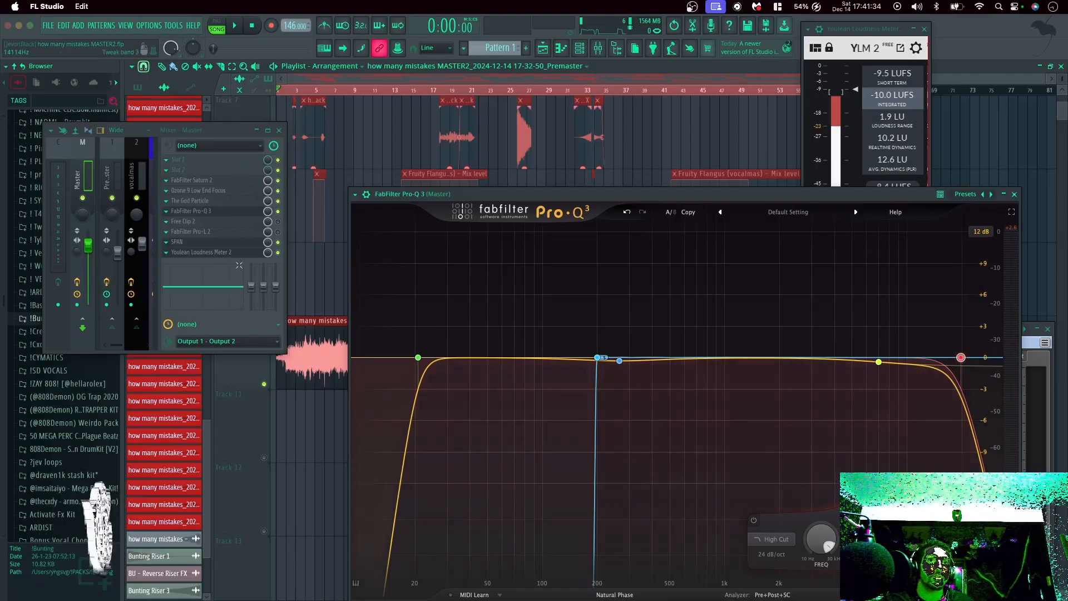
{"action": "left_click_drag", "start_coordinate": [528, 202], "coordinate": [417, 143]}
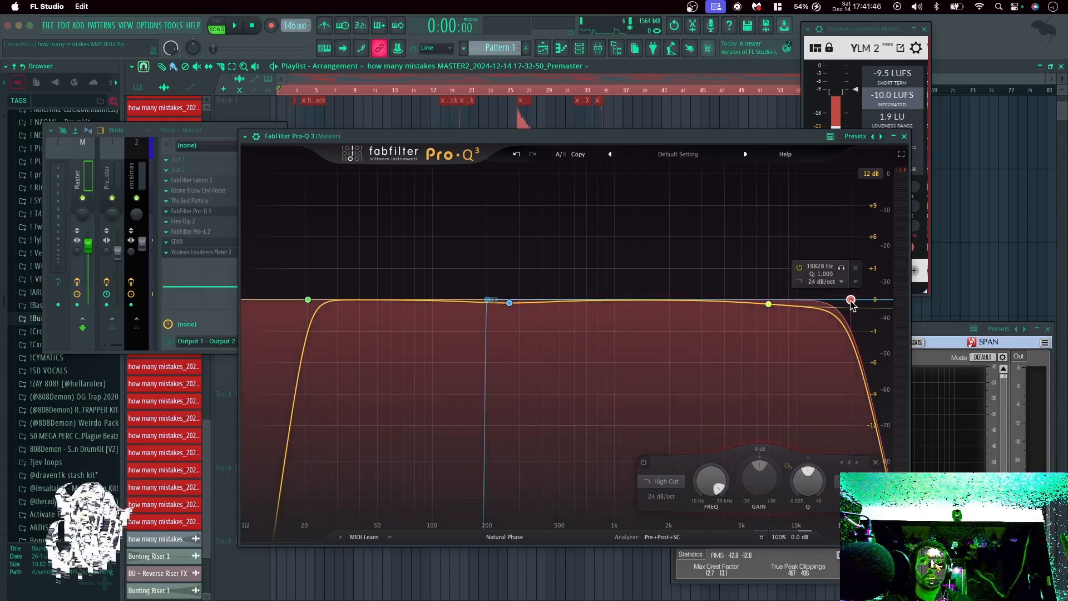
Solo Pro-Q 3's high-cut band during playback to hear the range it affects, and return to the full mix.
{"action": "left_click", "coordinate": [841, 268]}
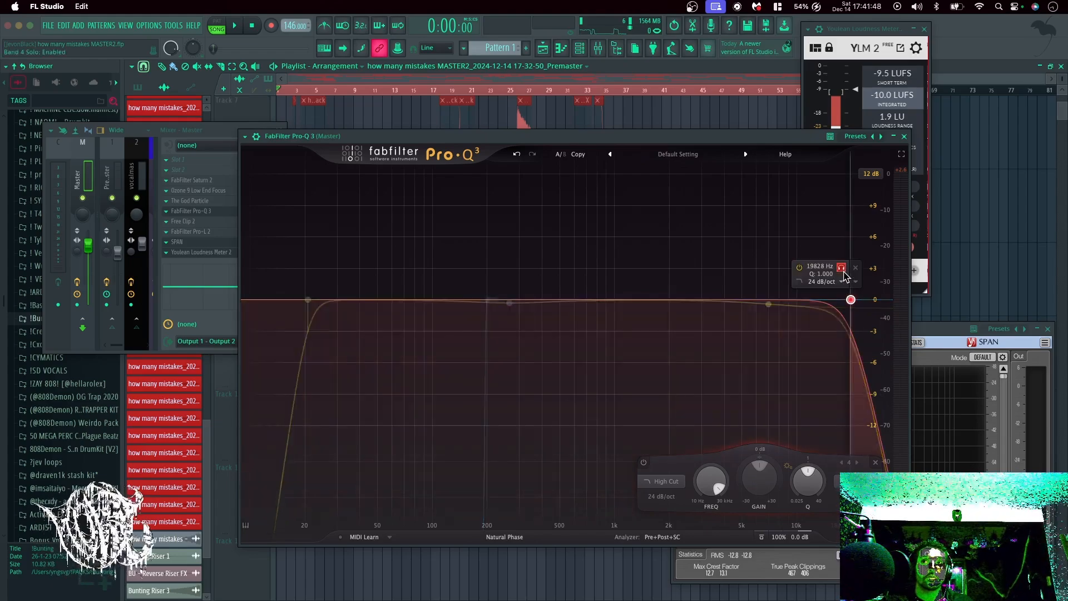
{"action": "key", "text": "space"}
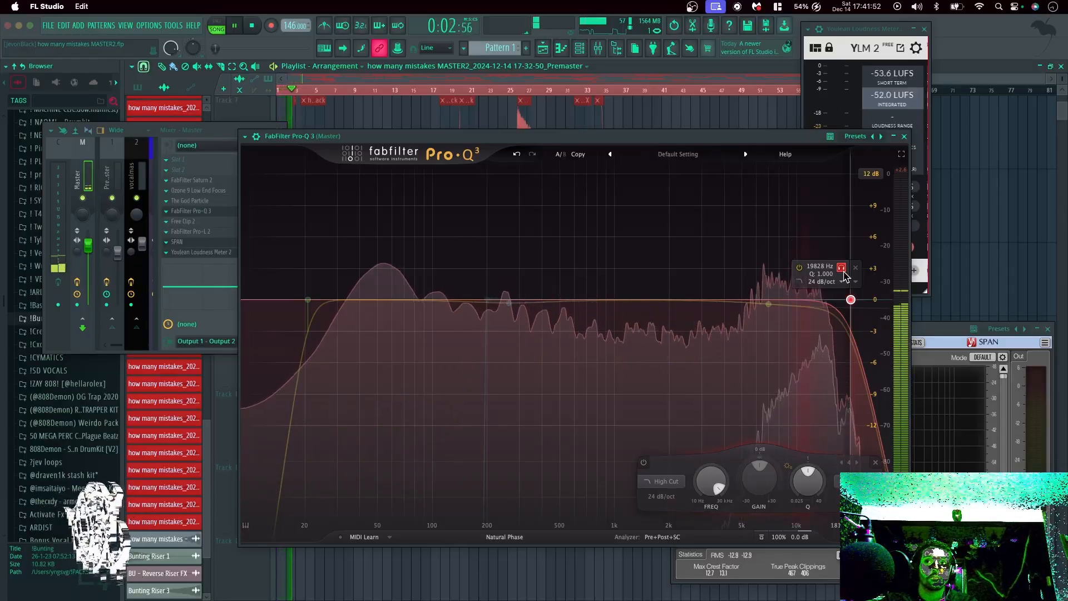
{"action": "left_click", "coordinate": [841, 267]}
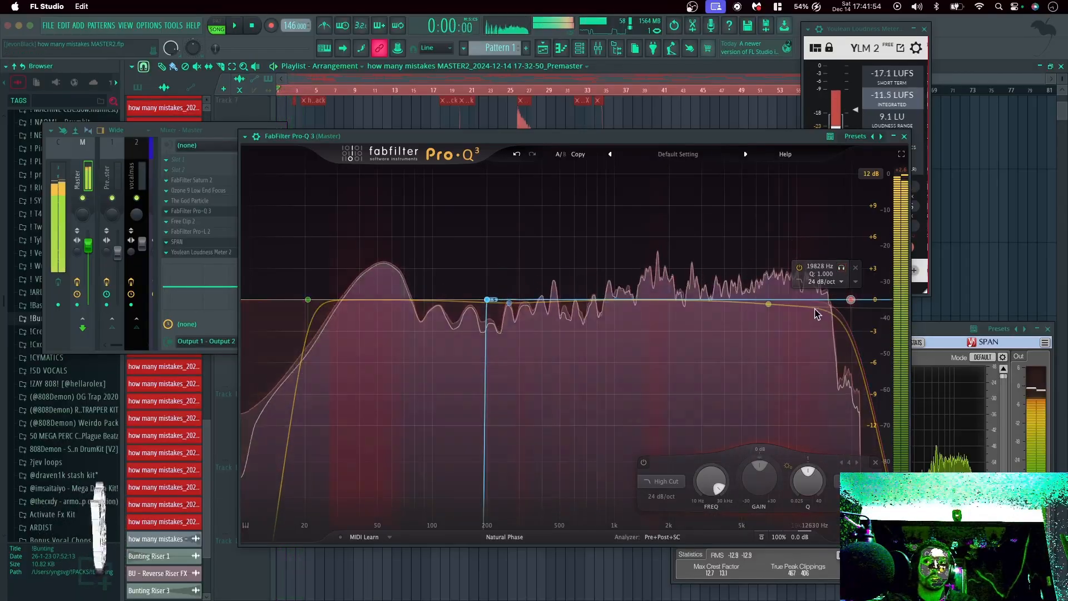
{"action": "key", "text": "space"}
Audition the 7000 Hz high-shelf band in solo during playback, then compare it with the full mix.
{"action": "left_click", "coordinate": [768, 304]}
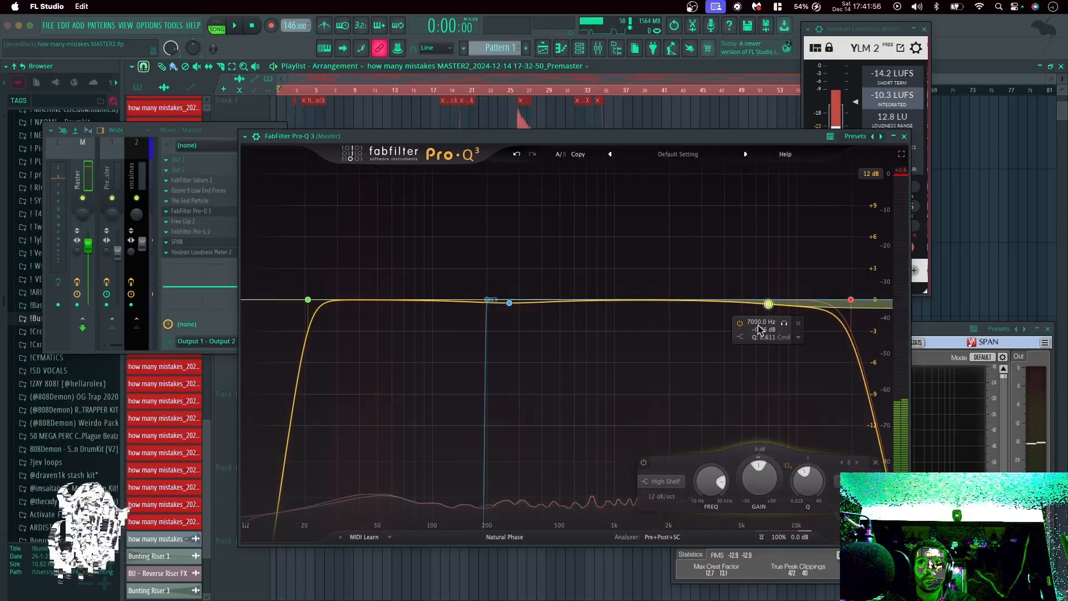
{"action": "left_click", "coordinate": [785, 325]}
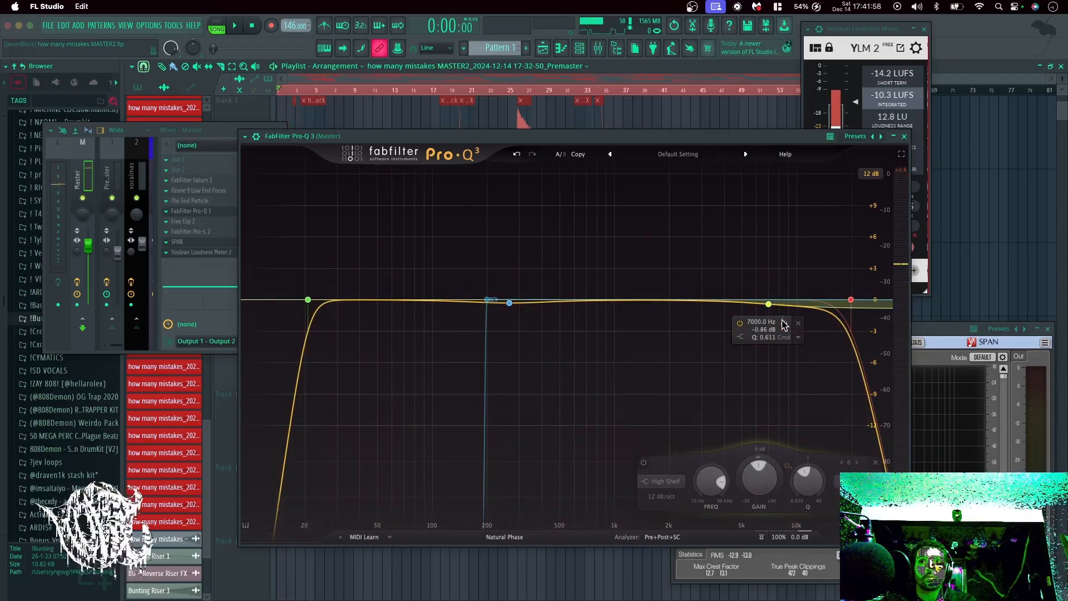
{"action": "key", "text": "space"}
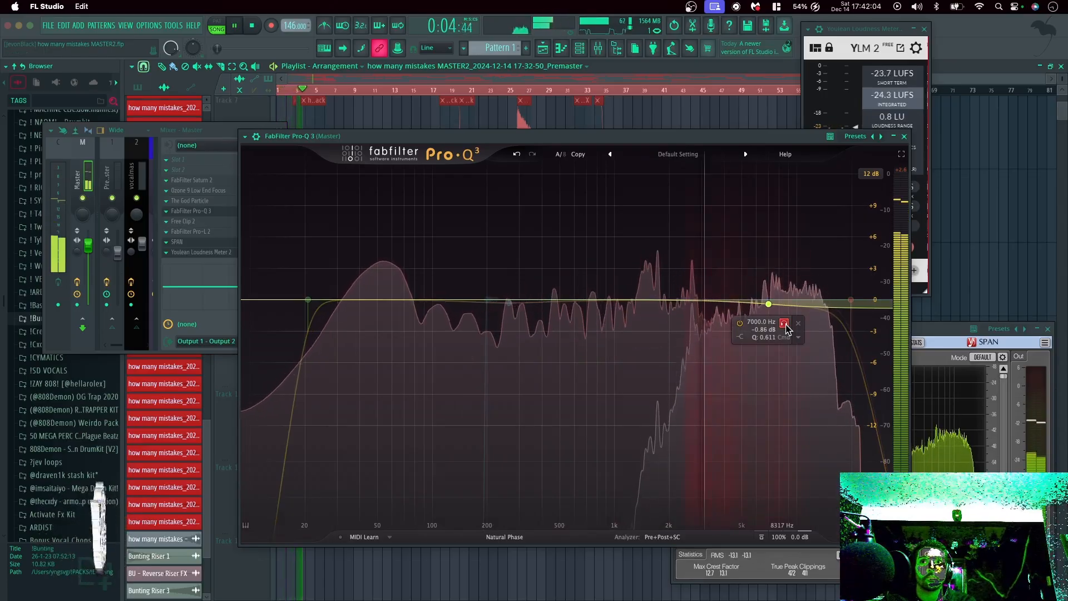
{"action": "left_click", "coordinate": [784, 324]}
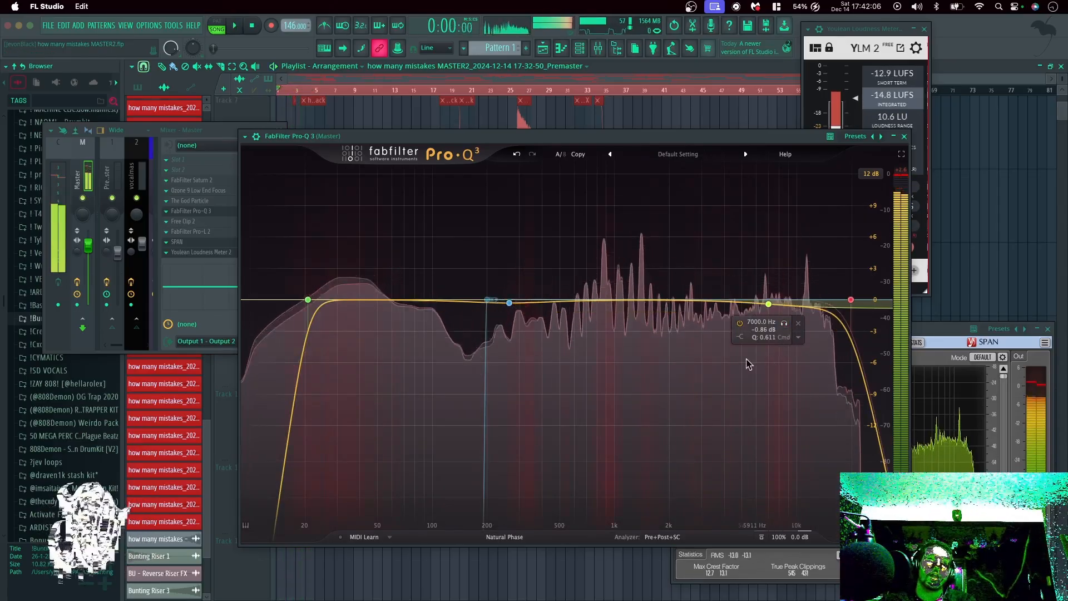
{"action": "key", "text": "space"}
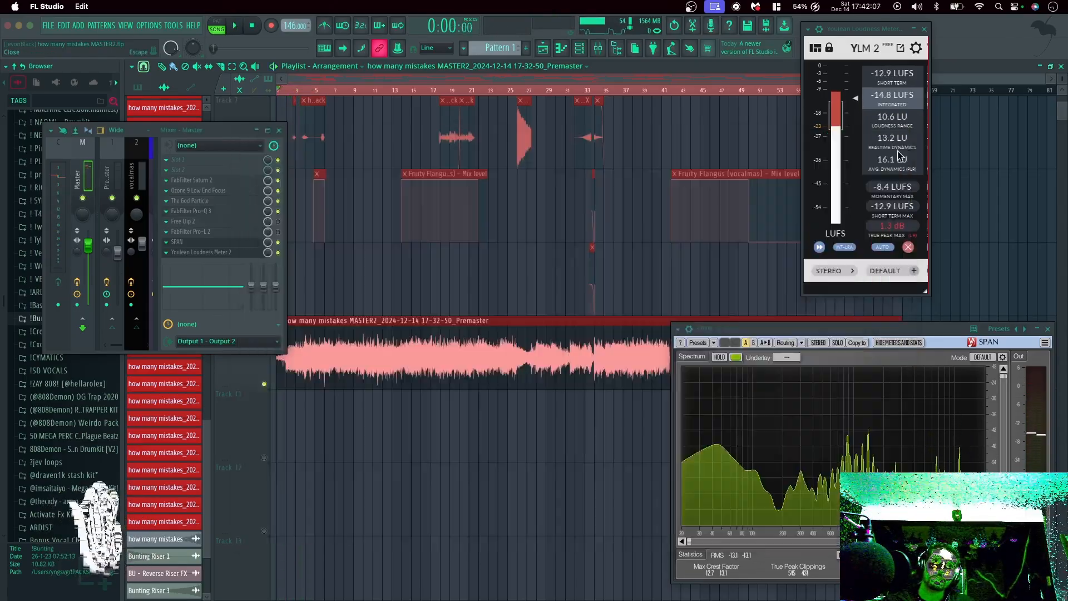
Close Pro-Q 3, and enable and open Free Clip 2 on the Master track.
{"action": "left_click", "coordinate": [904, 138]}
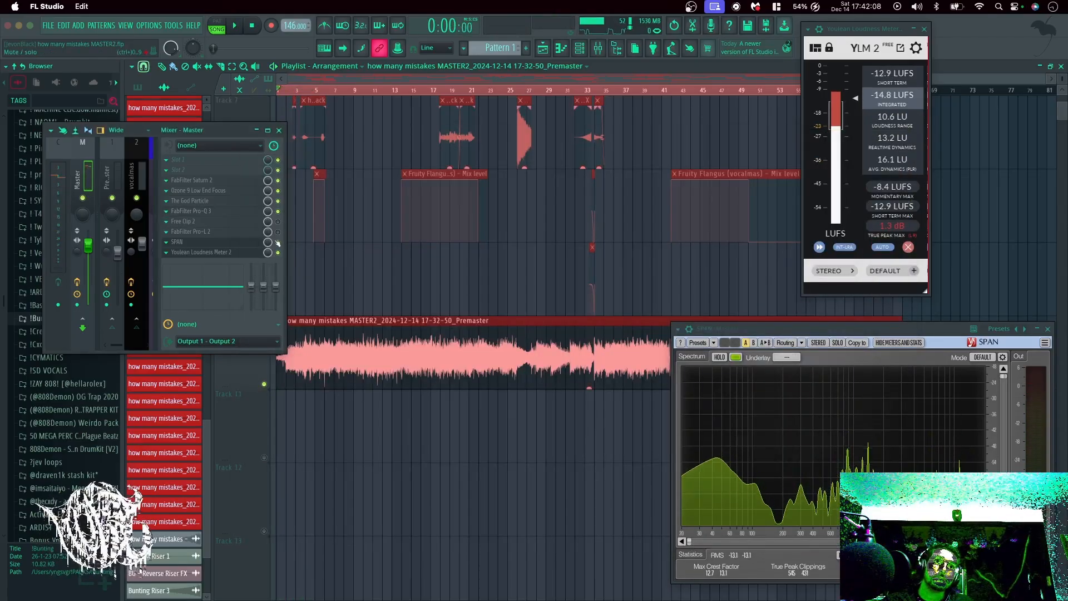
{"action": "left_click", "coordinate": [237, 222]}
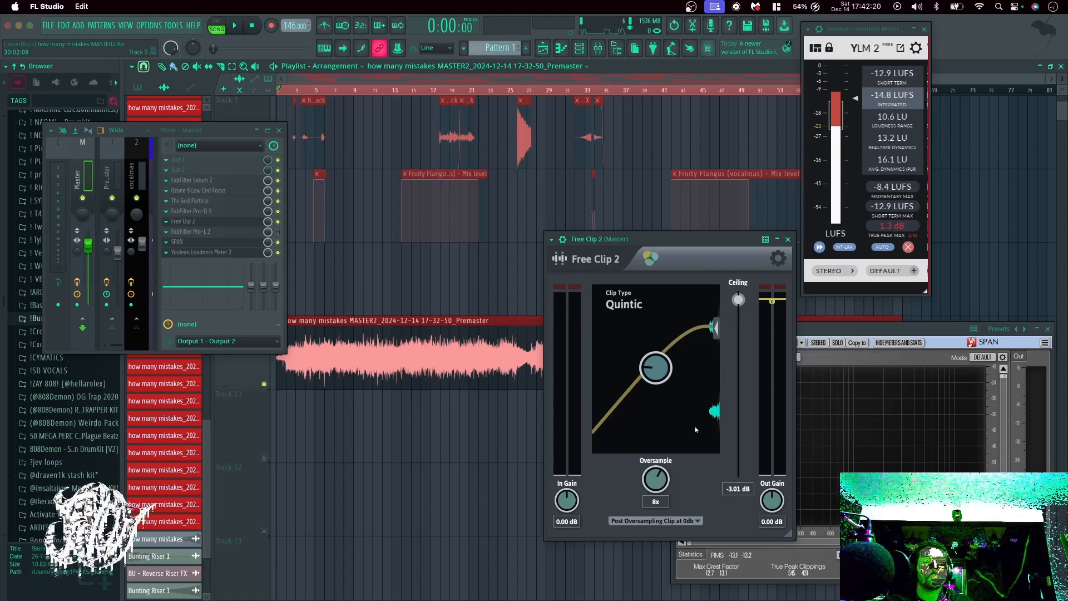
Review Free Clip 2's clipping curve and visualisation properties, and move its window closer to the mixer.
{"action": "left_click_drag", "start_coordinate": [647, 371], "coordinate": [686, 350]}
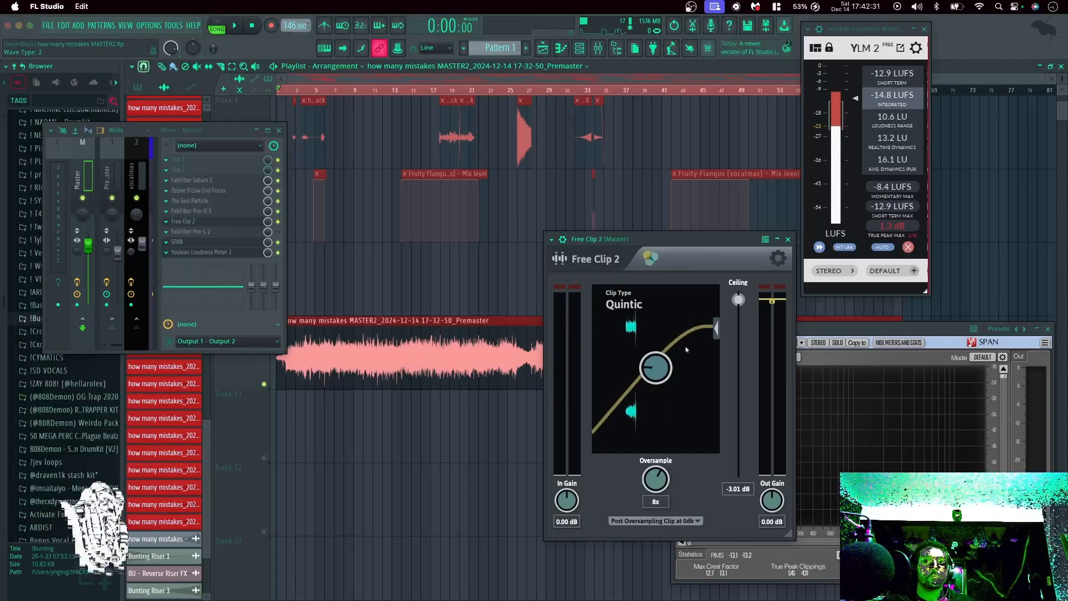
{"action": "left_click", "coordinate": [716, 328]}
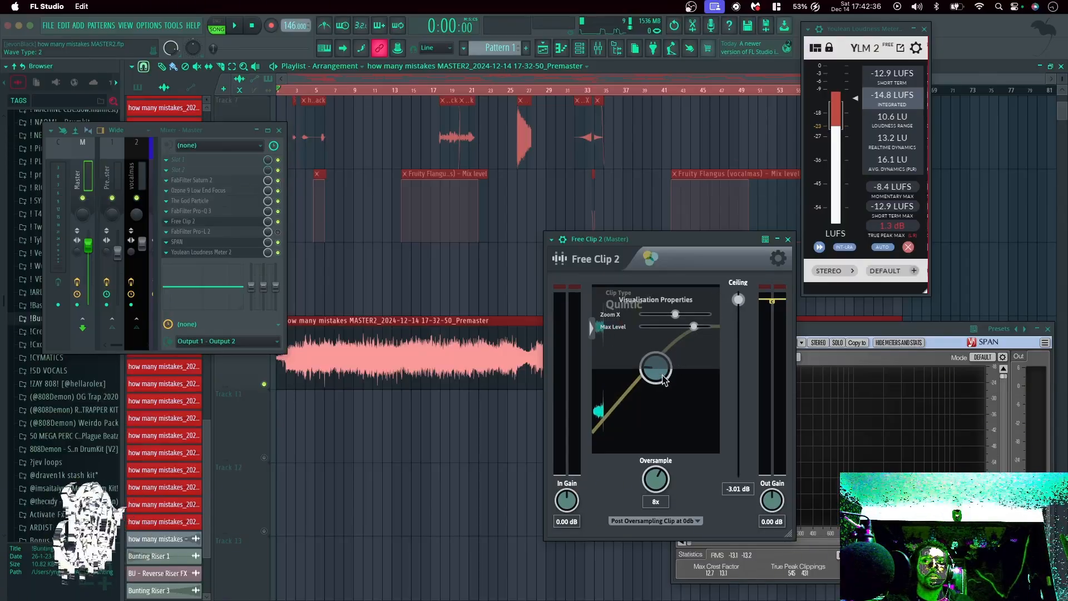
{"action": "left_click", "coordinate": [592, 327]}
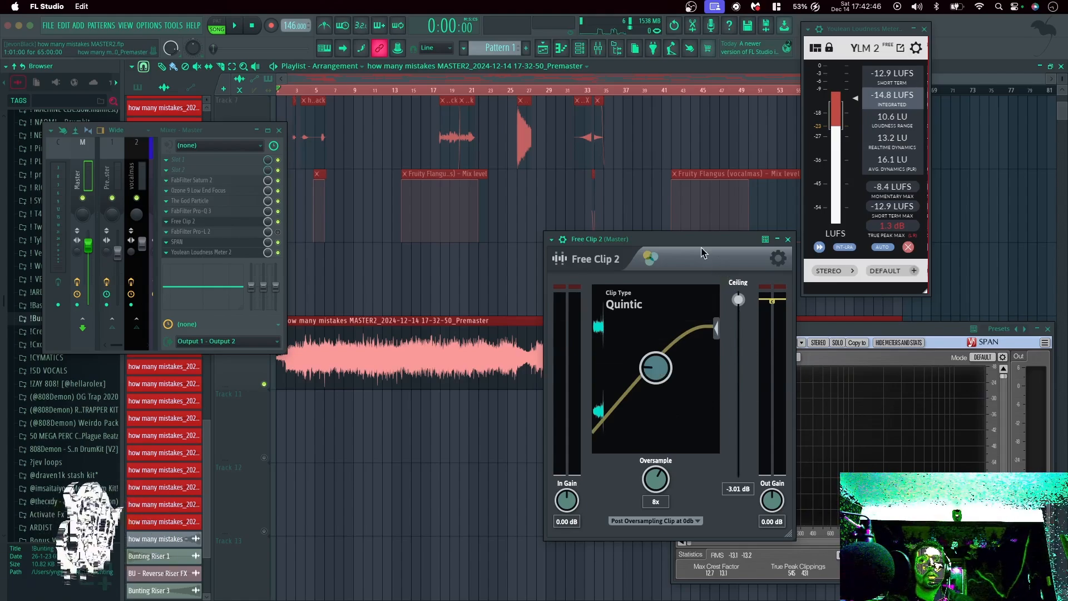
{"action": "left_click_drag", "start_coordinate": [702, 253], "coordinate": [628, 272]}
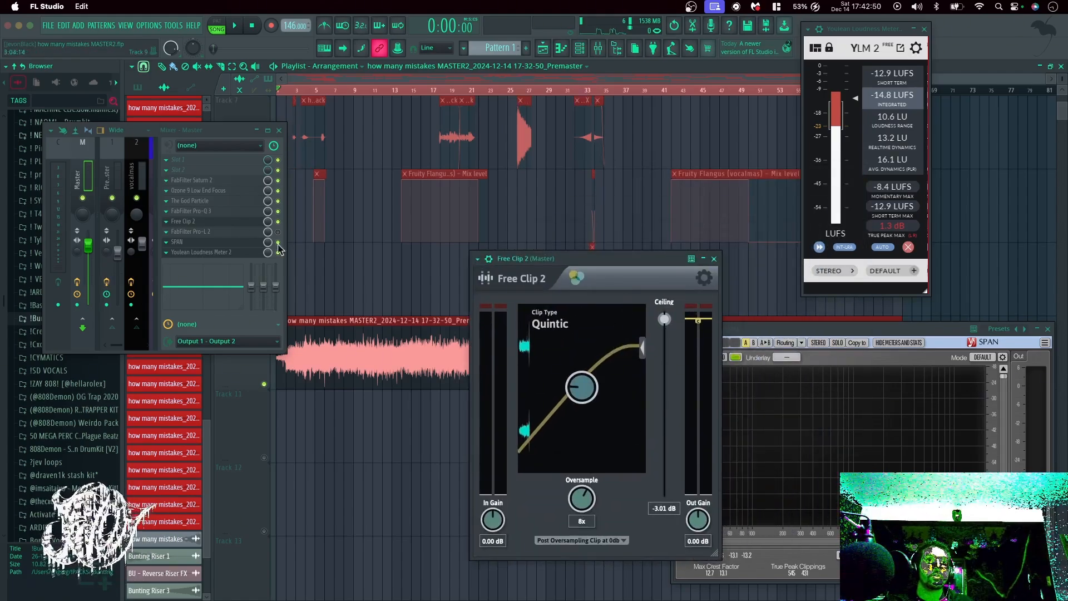
Bypass Free Clip 2 on the Master track and play the premaster to hear and meter it without the clipper.
{"action": "left_click", "coordinate": [278, 223]}
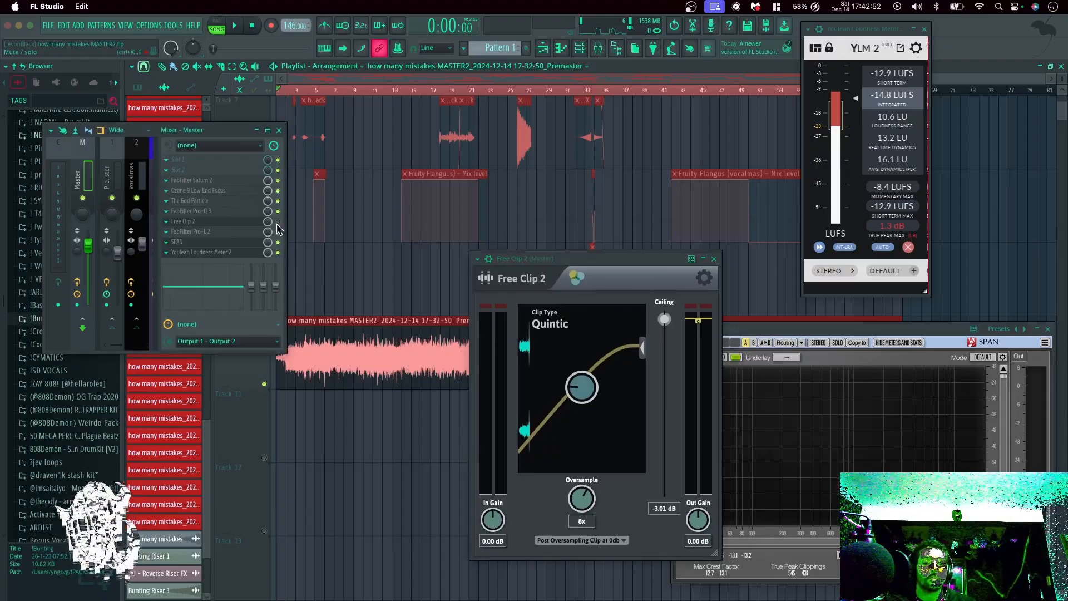
{"action": "key", "text": "space"}
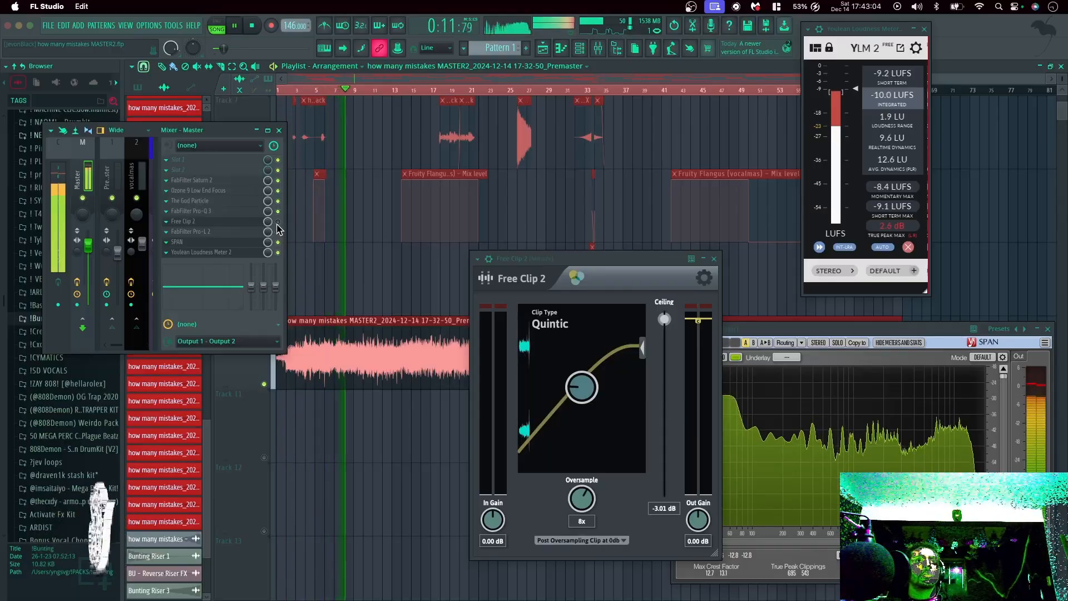
{"action": "key", "text": "space"}
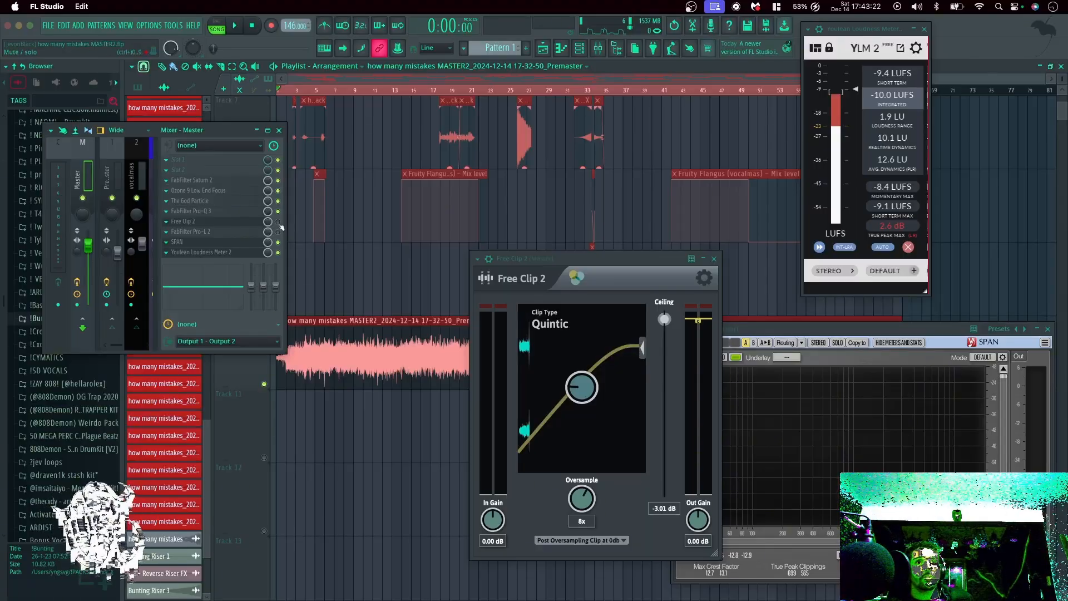
Play the premaster with Free Clip 2 active, switching it off and on repeatedly to compare sound and loudness, and stop with it enabled.
{"action": "left_click_drag", "start_coordinate": [553, 270], "coordinate": [538, 255]}
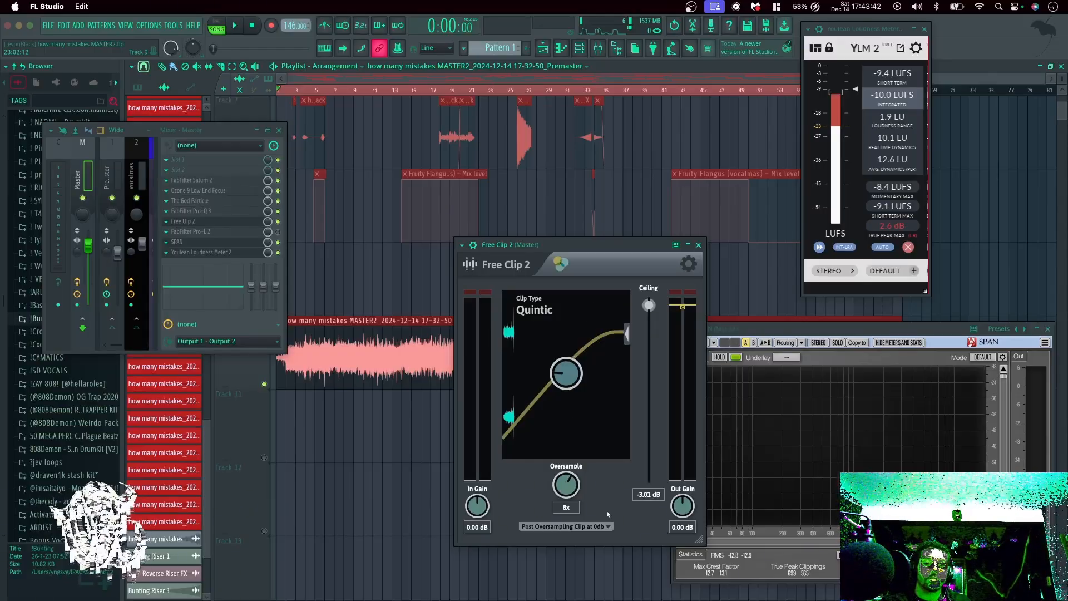
{"action": "key", "text": "space"}
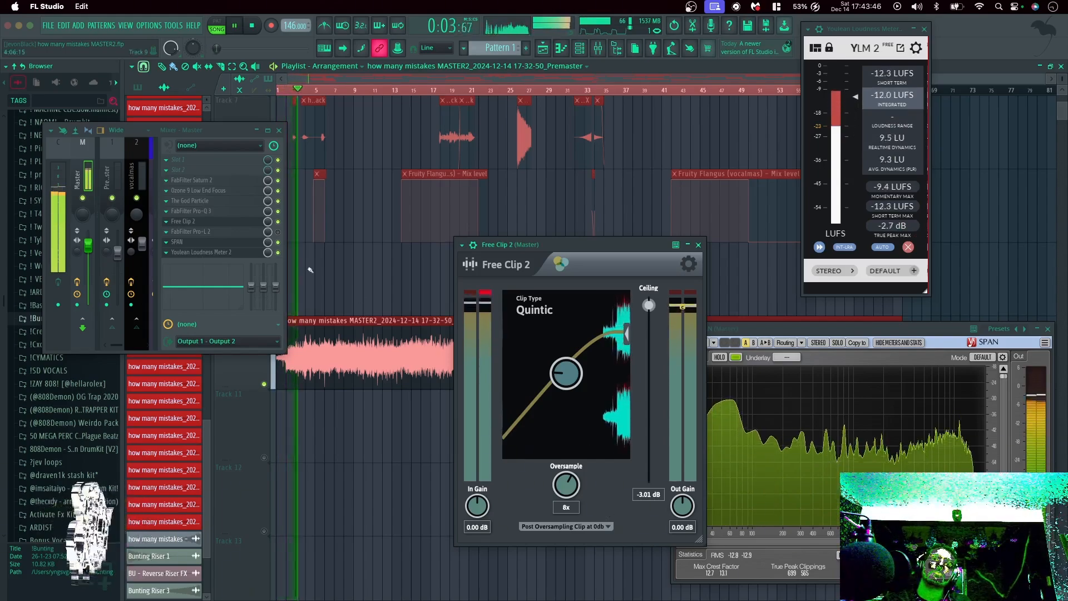
{"action": "left_click", "coordinate": [278, 222]}
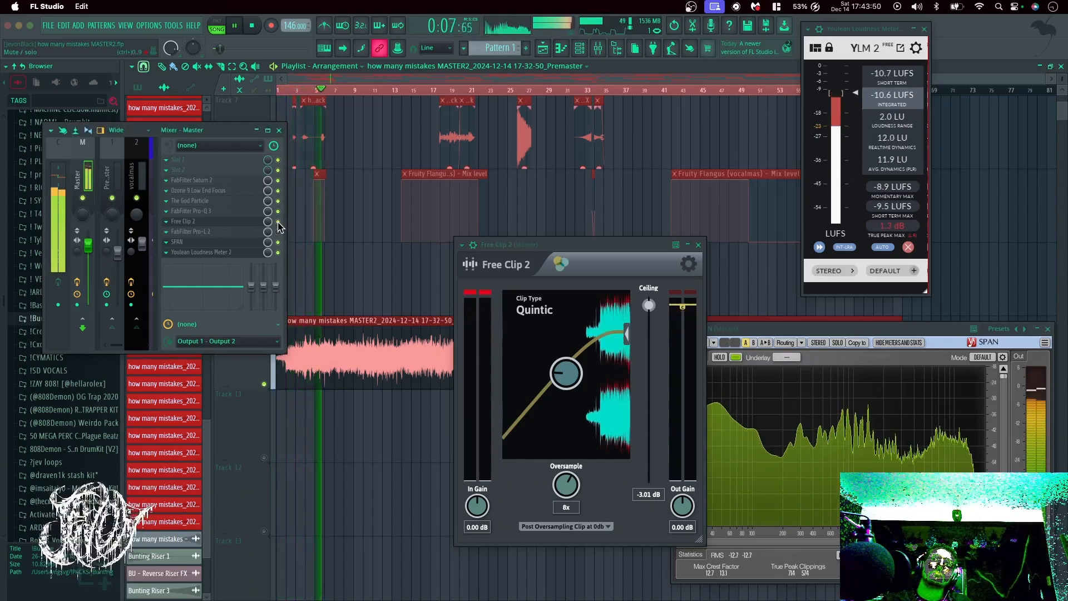
{"action": "left_click", "coordinate": [278, 222]}
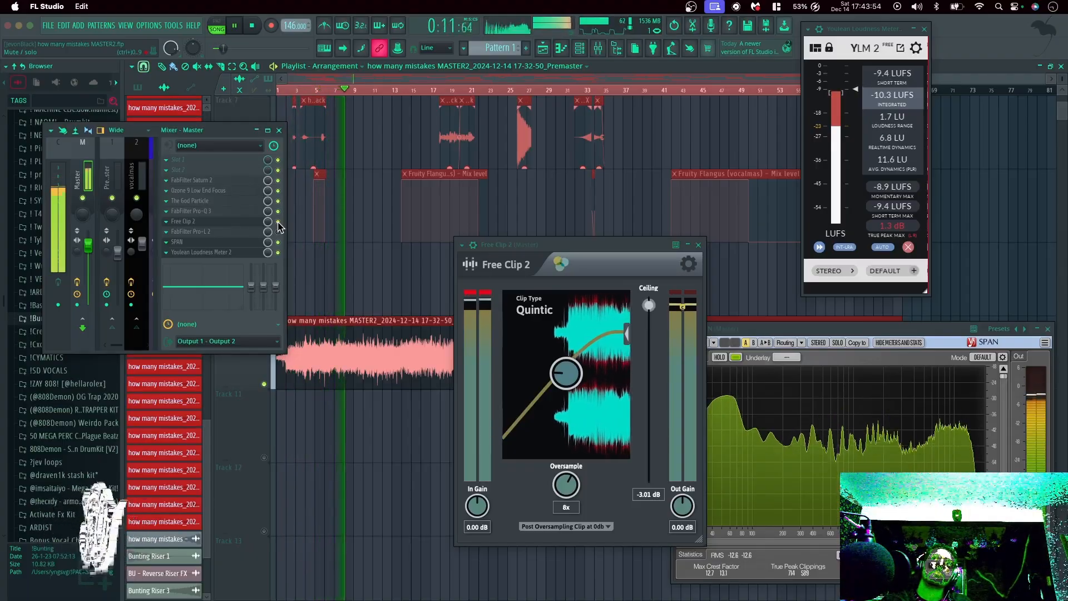
{"action": "left_click", "coordinate": [278, 222]}
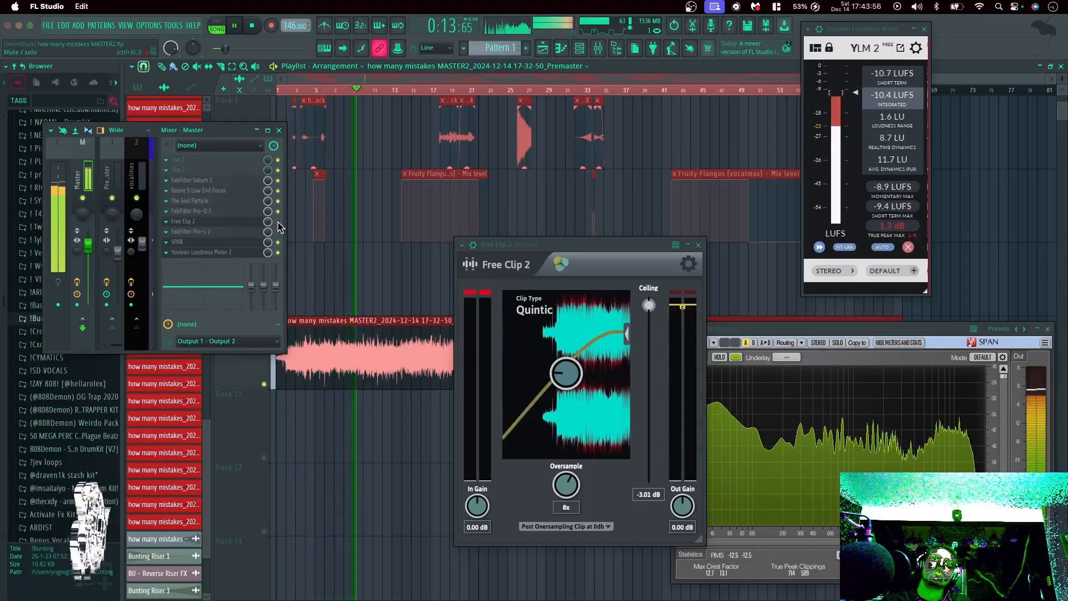
{"action": "left_click", "coordinate": [277, 222]}
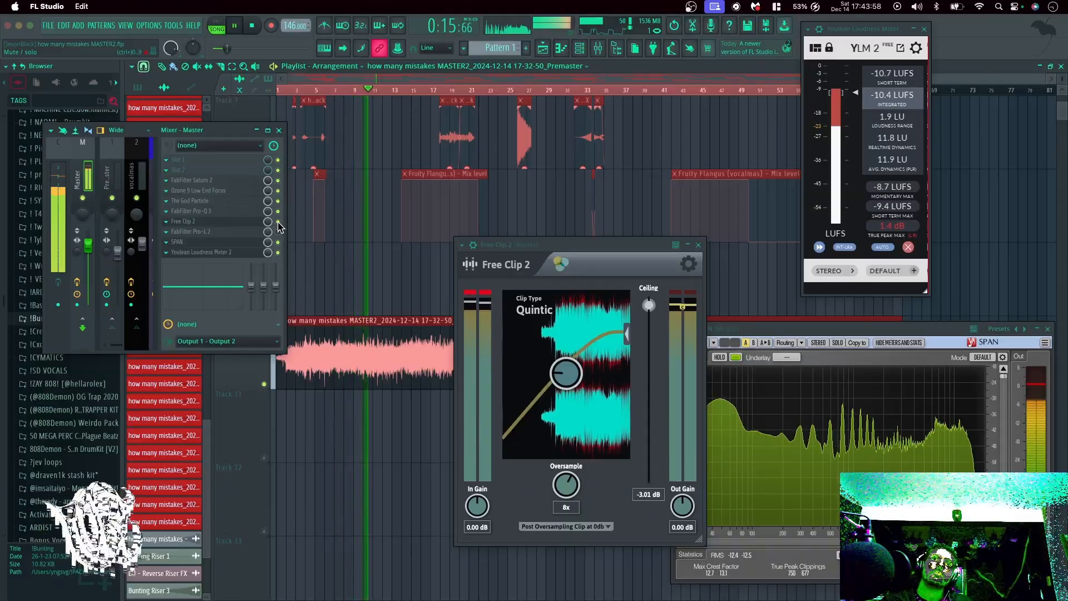
{"action": "left_click", "coordinate": [278, 231]}
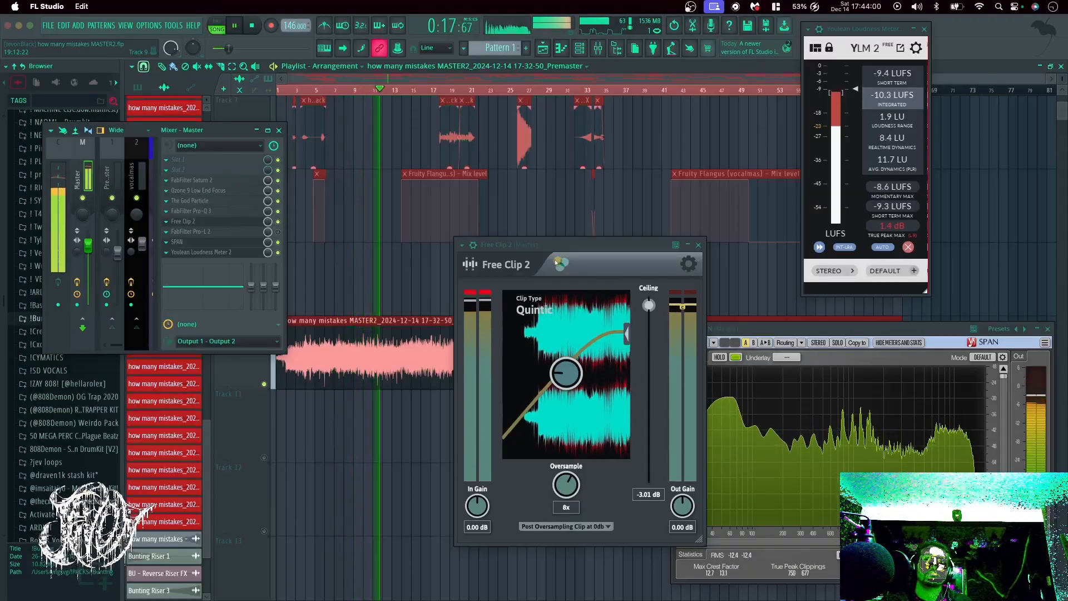
{"action": "key", "text": "space"}
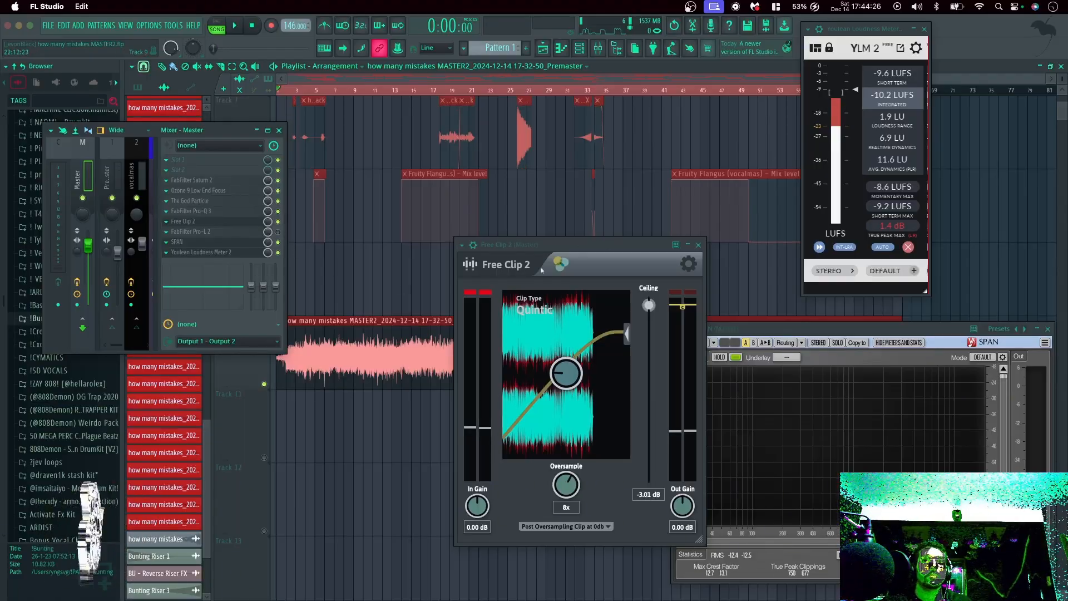
Move Free Clip 2 aside, open FabFilter Pro-L 2 from the Master track, and inspect its output ceiling.
{"action": "left_click_drag", "start_coordinate": [568, 247], "coordinate": [449, 200]}
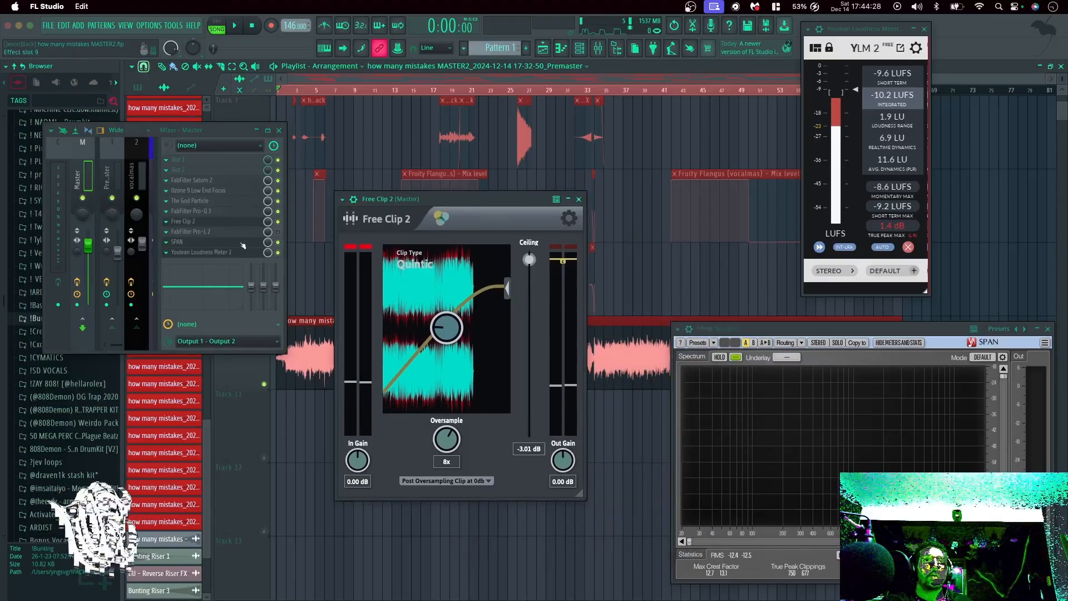
{"action": "left_click", "coordinate": [189, 231]}
{"action": "left_click_drag", "start_coordinate": [417, 199], "coordinate": [417, 285]}
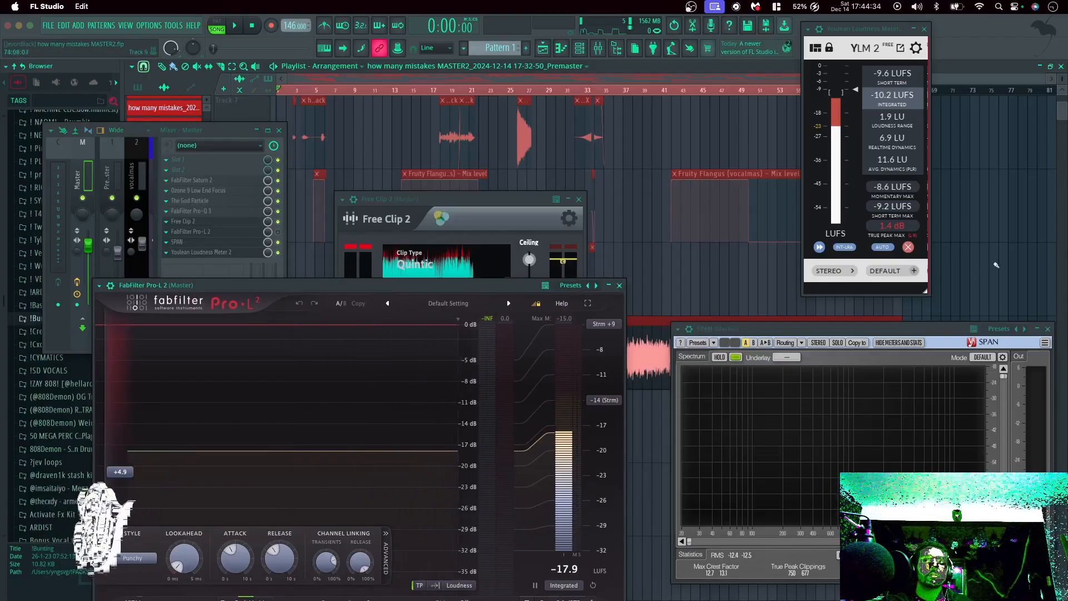
{"action": "left_click", "coordinate": [876, 242]}
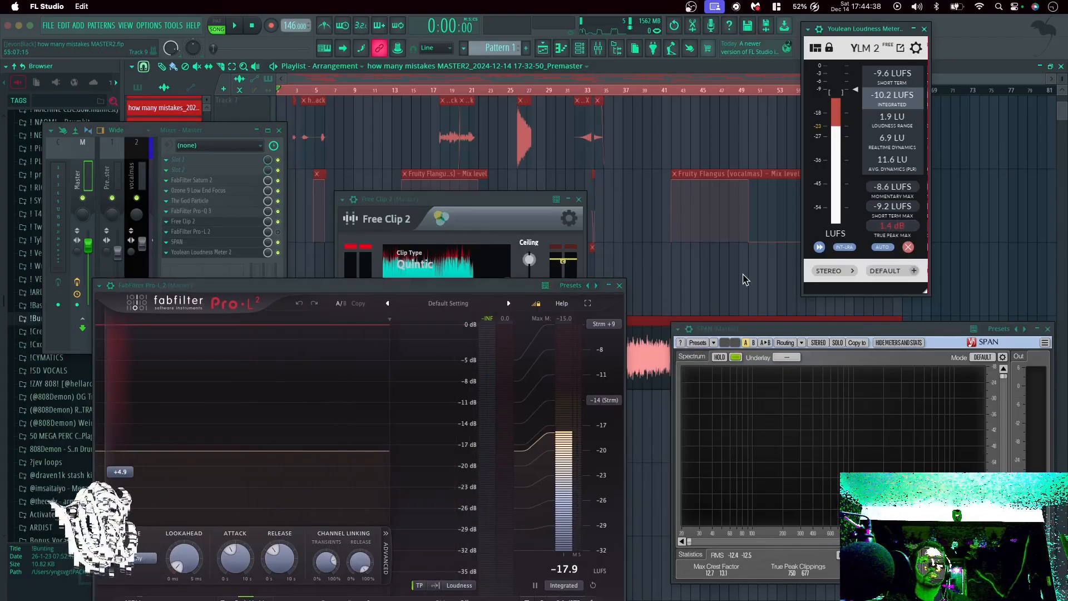
{"action": "left_click_drag", "start_coordinate": [424, 288], "coordinate": [444, 227]}
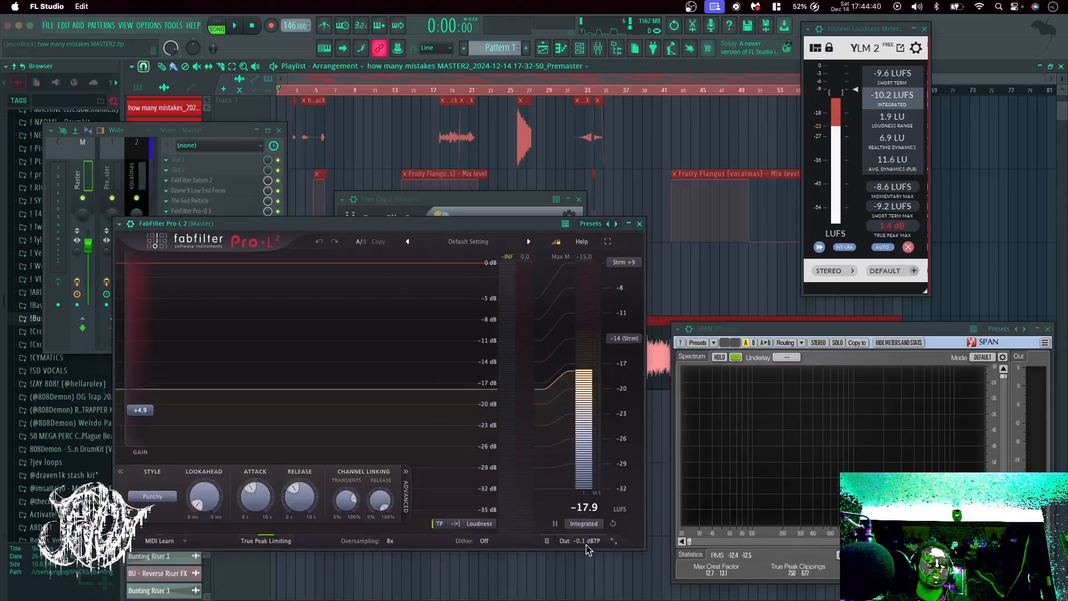
{"action": "mouse_move", "coordinate": [587, 516]}
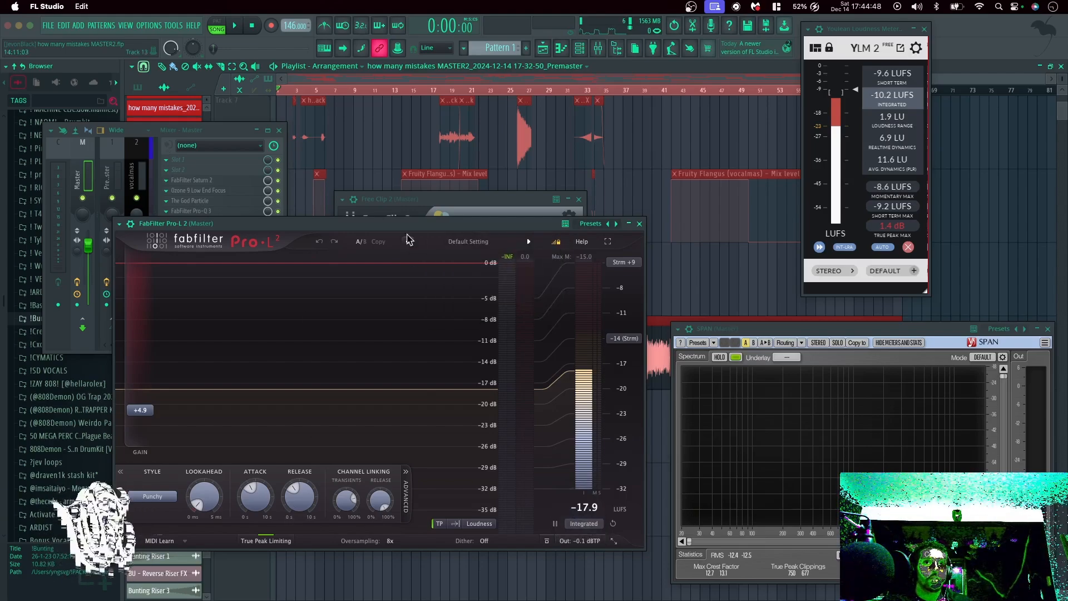
Raise Free Clip 2's ceiling to 0.00 dB and undo the ceiling changes.
{"action": "left_click_drag", "start_coordinate": [406, 225], "coordinate": [409, 356]}
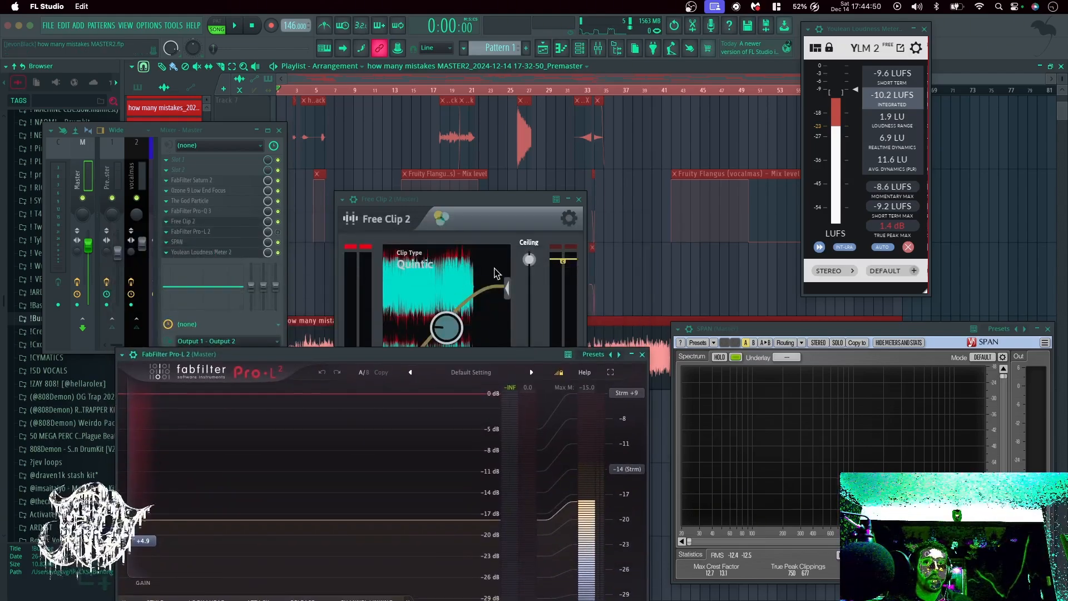
{"action": "left_click", "coordinate": [529, 260]}
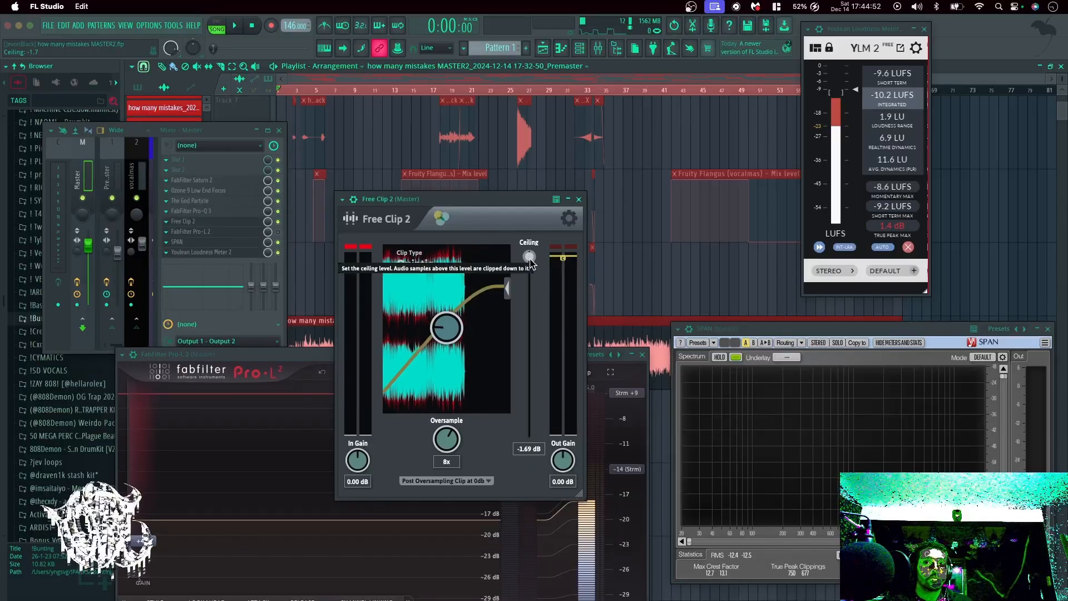
{"action": "key", "text": "super+z"}
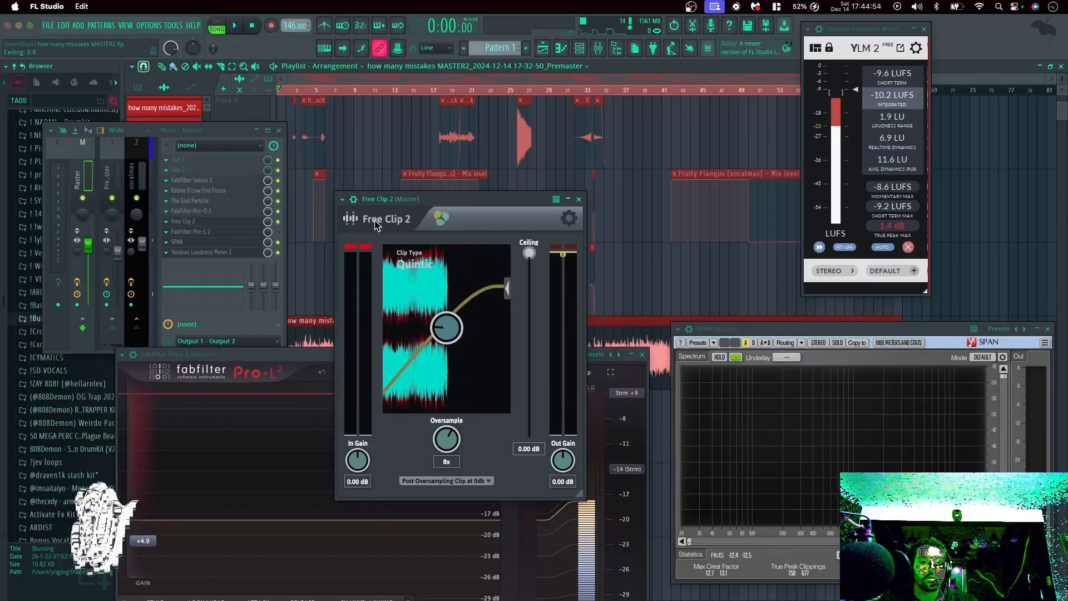
{"action": "key", "text": "super+z"}
{"action": "key", "text": "super+z"}
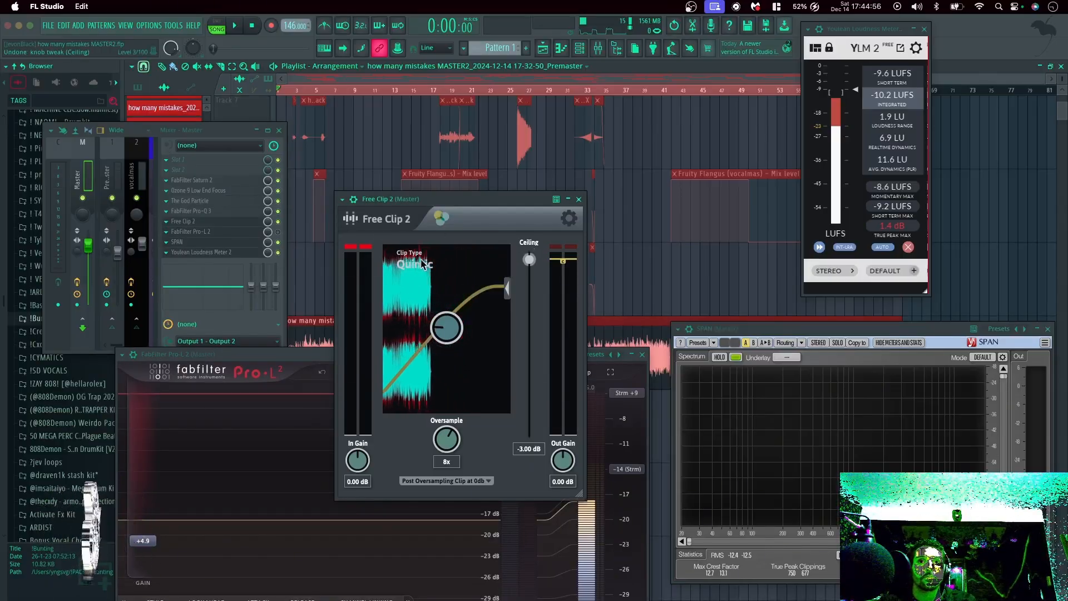
Place the Free Clip 2 and Pro-L 2 windows side by side, and play the premaster to check the clipped level on the meters.
{"action": "left_click_drag", "start_coordinate": [483, 213], "coordinate": [628, 162]}
{"action": "left_click_drag", "start_coordinate": [398, 360], "coordinate": [344, 275]}
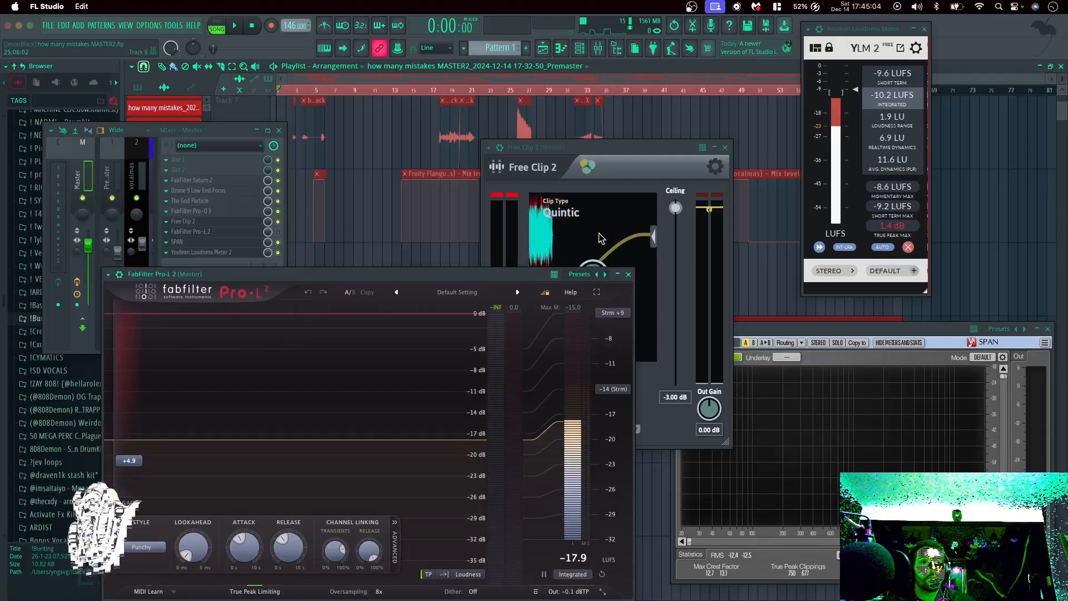
{"action": "key", "text": "space"}
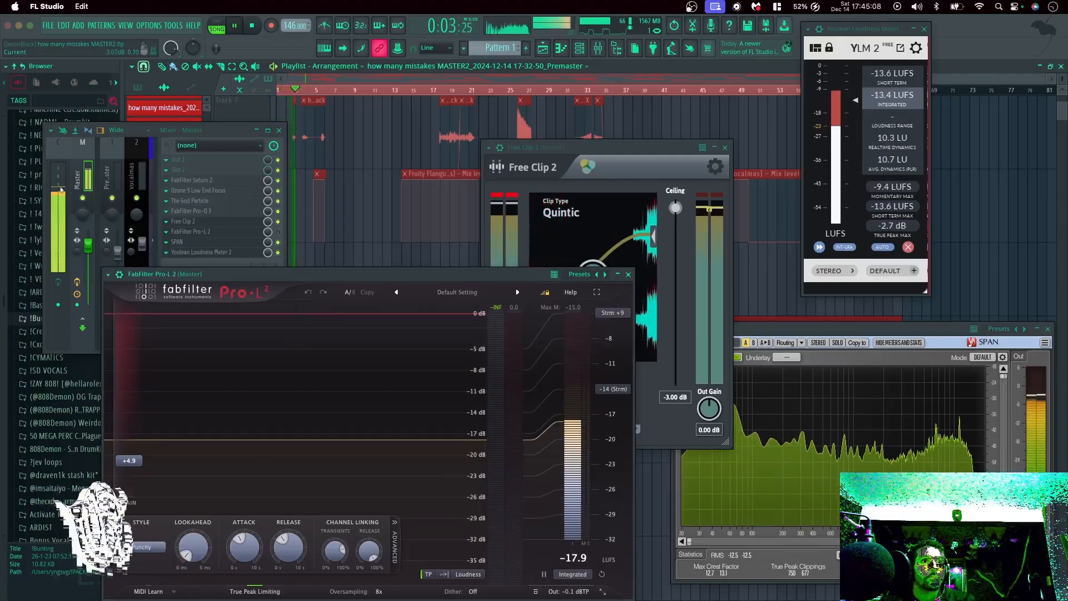
{"action": "key", "text": "space"}
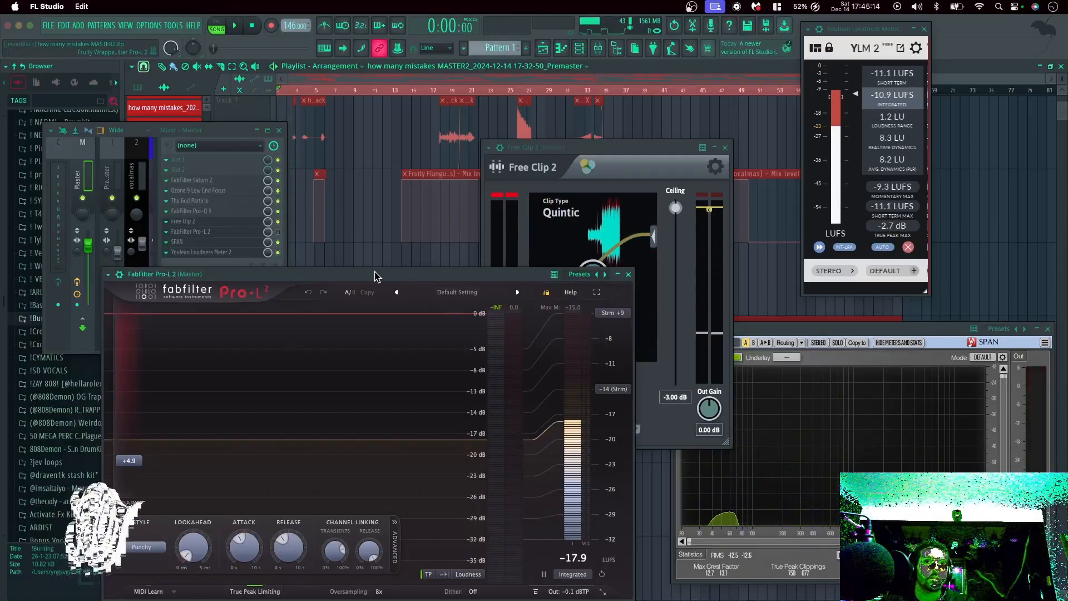
Enable FabFilter Pro-L 2 on the Master track, bring its full window into view, and review its limiting style.
{"action": "left_click", "coordinate": [279, 235]}
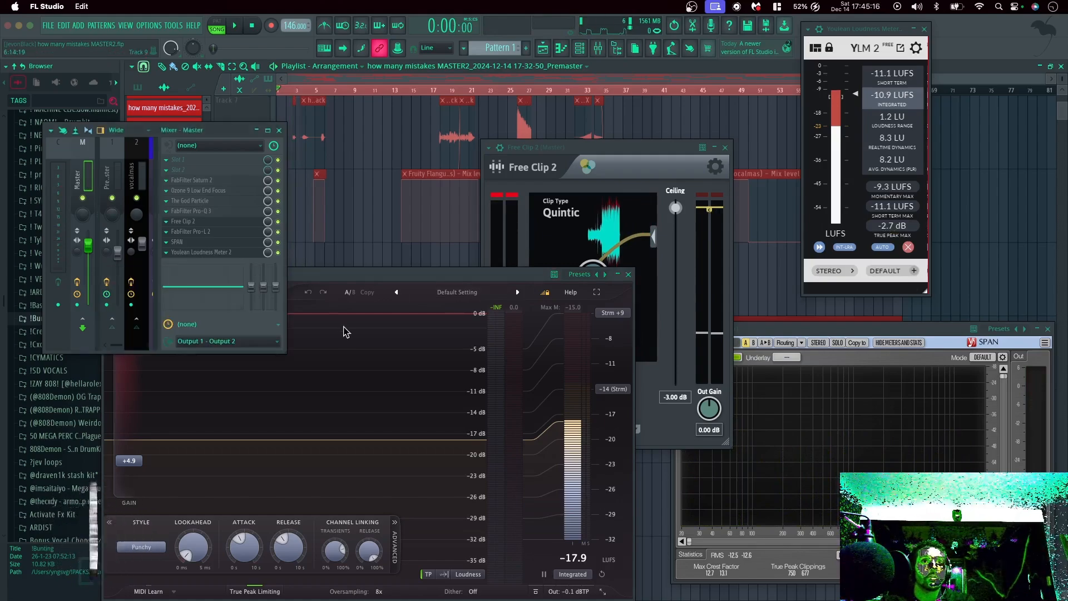
{"action": "left_click", "coordinate": [413, 275]}
{"action": "left_click_drag", "start_coordinate": [414, 276], "coordinate": [370, 230]}
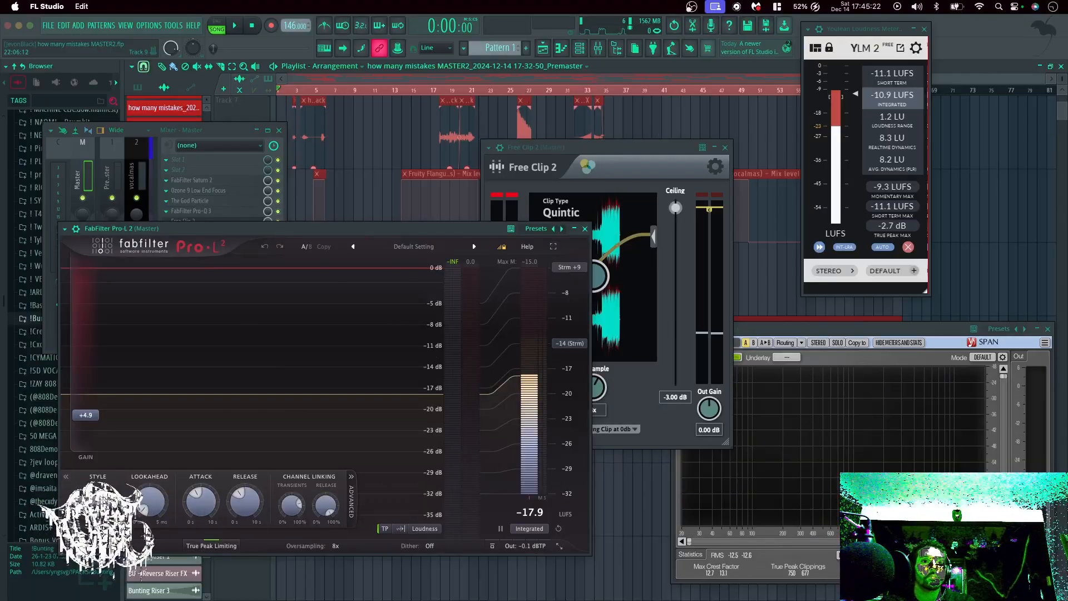
{"action": "left_click", "coordinate": [97, 501]}
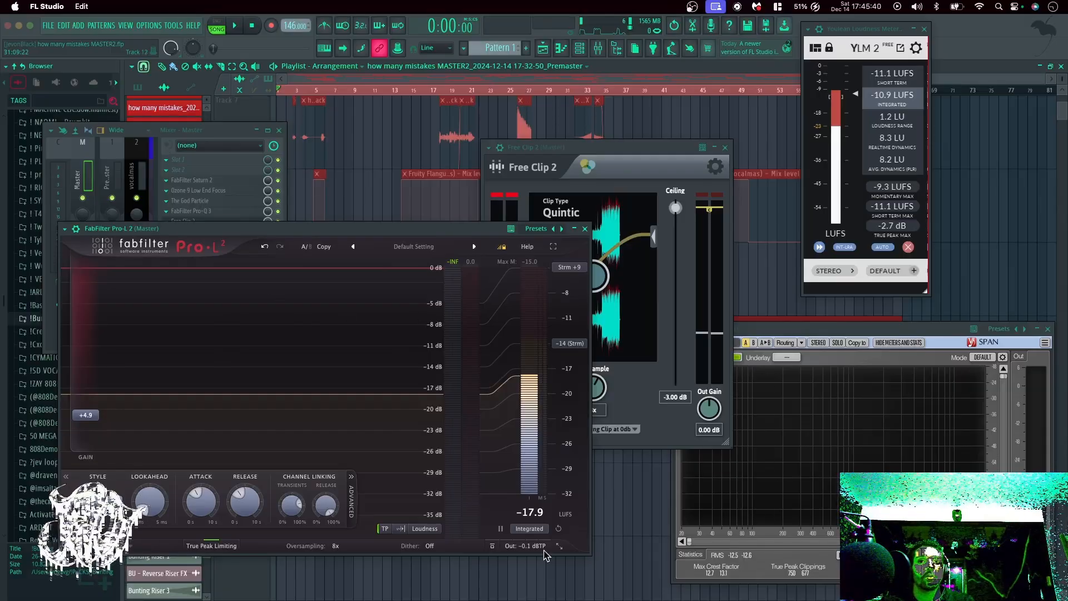
Check Pro-L 2's output ceiling, and play the premaster with the limiter active to observe gain reduction and loudness.
{"action": "mouse_move", "coordinate": [528, 556]}
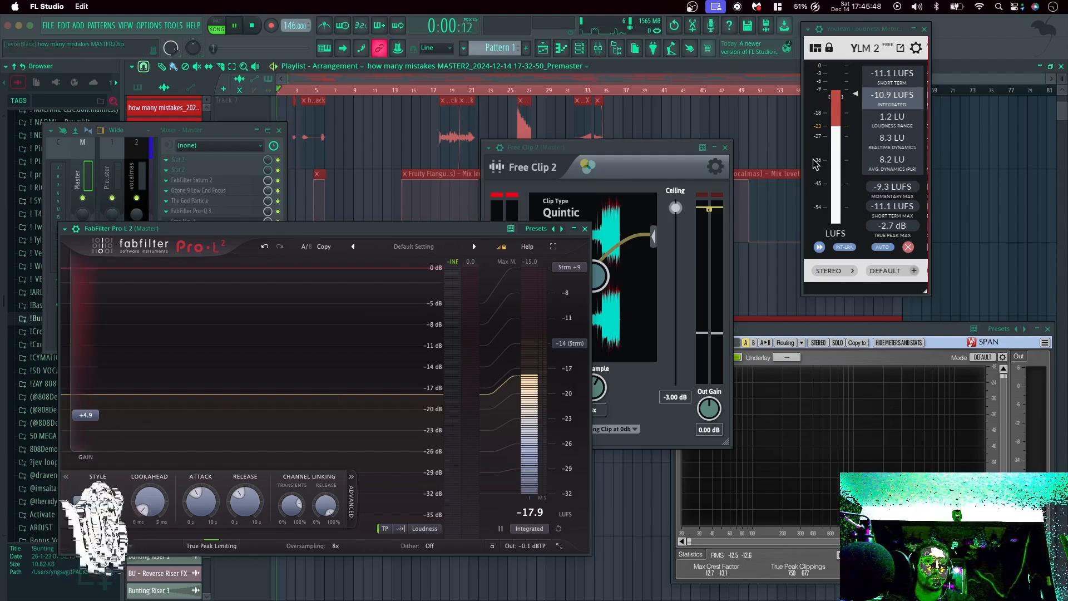
{"action": "key", "text": "space"}
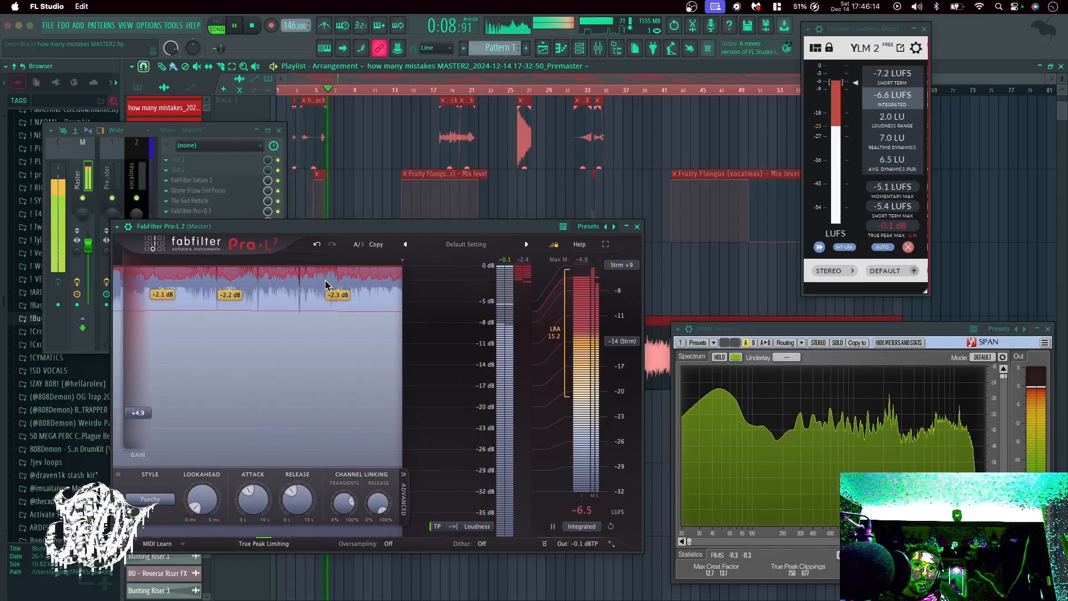
{"action": "key", "text": "space"}
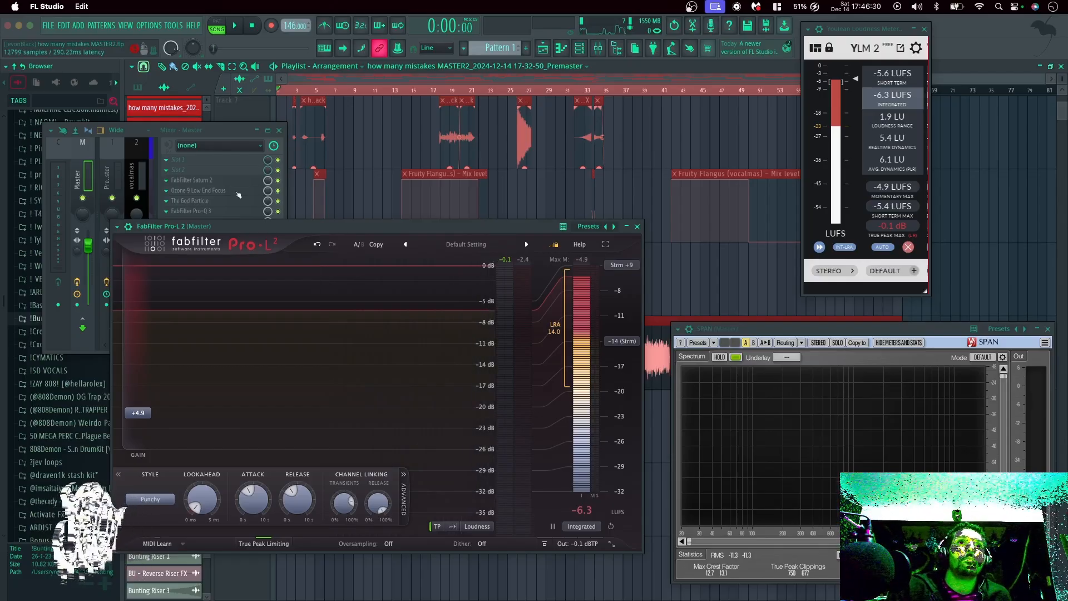
Uncover the mixer's effect slots and move SPAN ahead of Free Clip 2 and Pro-L 2 in the Master chain.
{"action": "left_click_drag", "start_coordinate": [228, 231], "coordinate": [248, 299]}
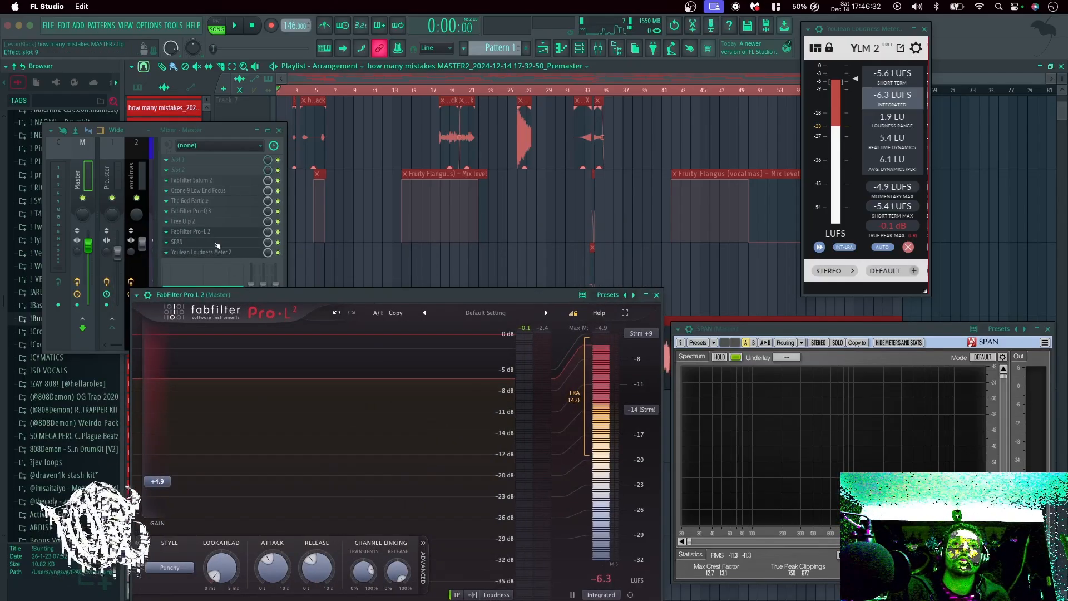
{"action": "left_click_drag", "start_coordinate": [215, 243], "coordinate": [215, 233]}
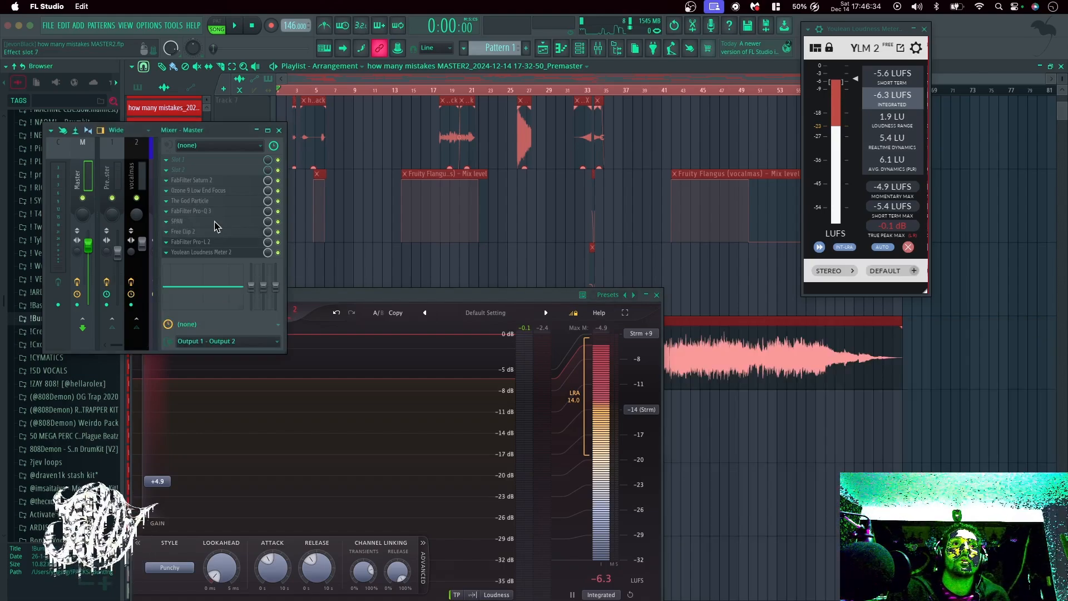
Inspect the premaster's spectrum in SPAN during playback, and move SPAN behind Free Clip 2 and FabFilter Pro-L 2 in the Master chain.
{"action": "left_click", "coordinate": [216, 226]}
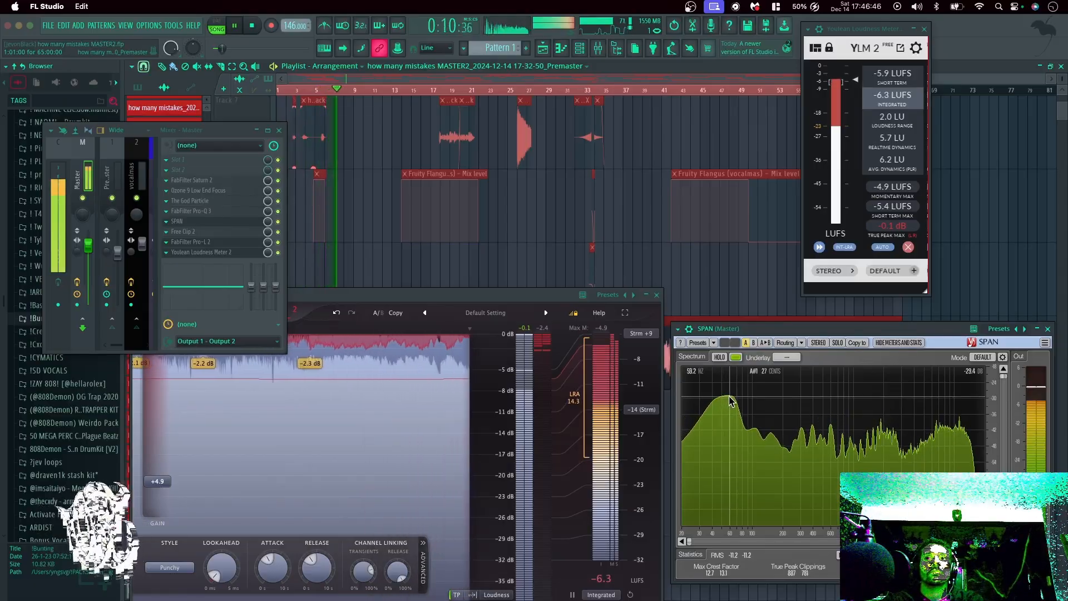
{"action": "key", "text": "space"}
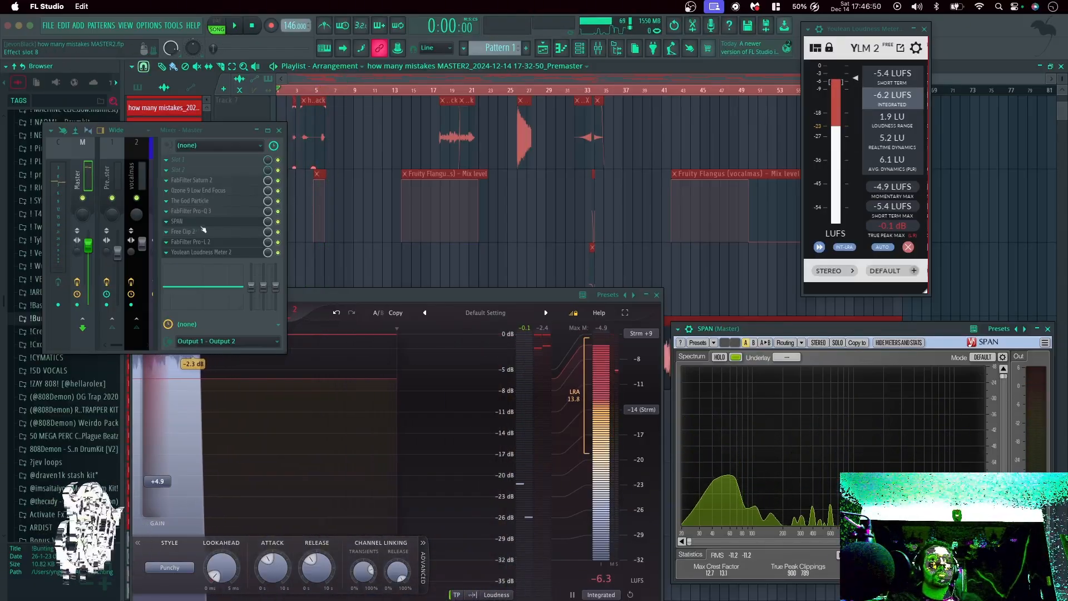
{"action": "left_click_drag", "start_coordinate": [202, 223], "coordinate": [226, 244]}
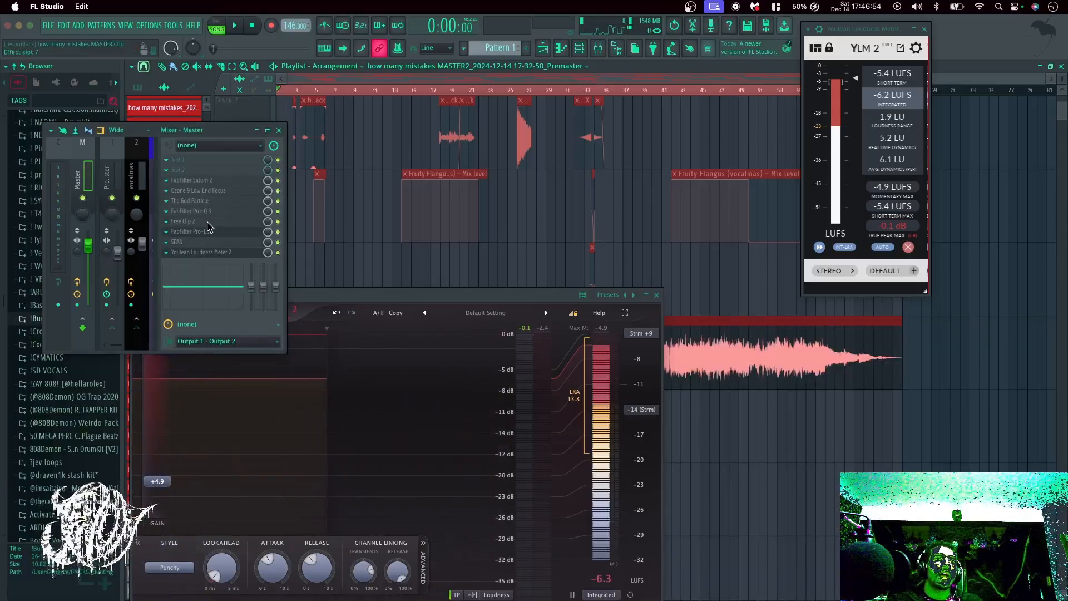
Open Free Clip 2 on the Master track, review its clip type and ceiling, and close it.
{"action": "left_click", "coordinate": [207, 221]}
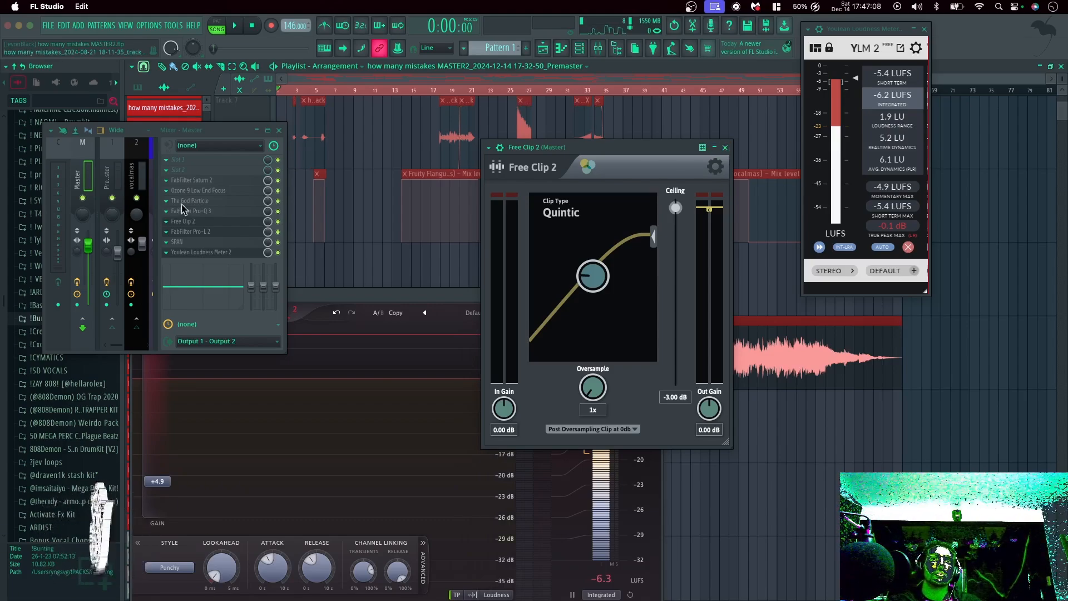
{"action": "left_click", "coordinate": [725, 148]}
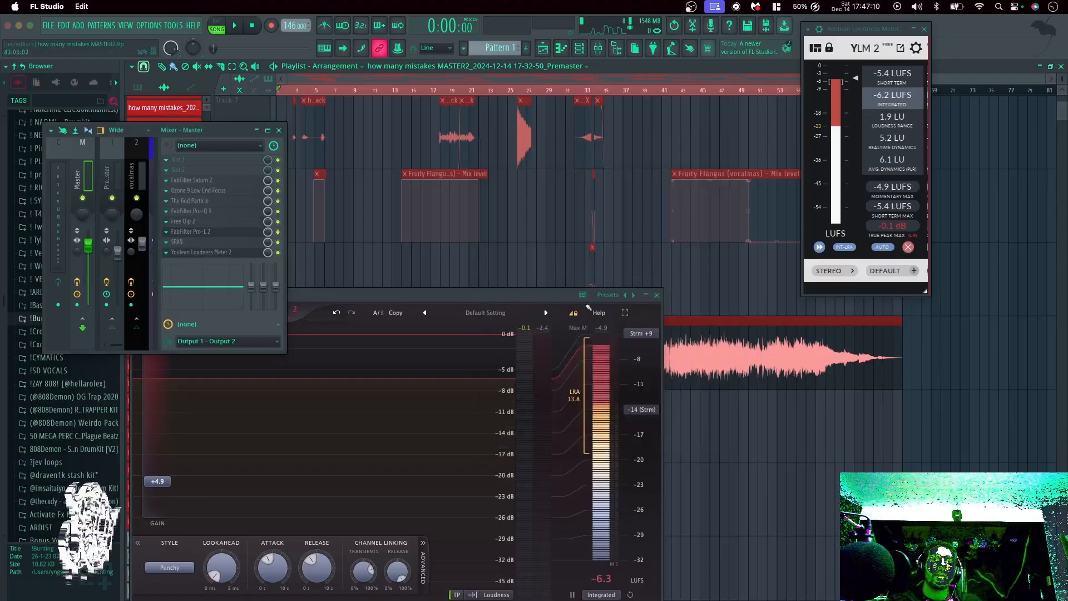
{"action": "left_click", "coordinate": [203, 222]}
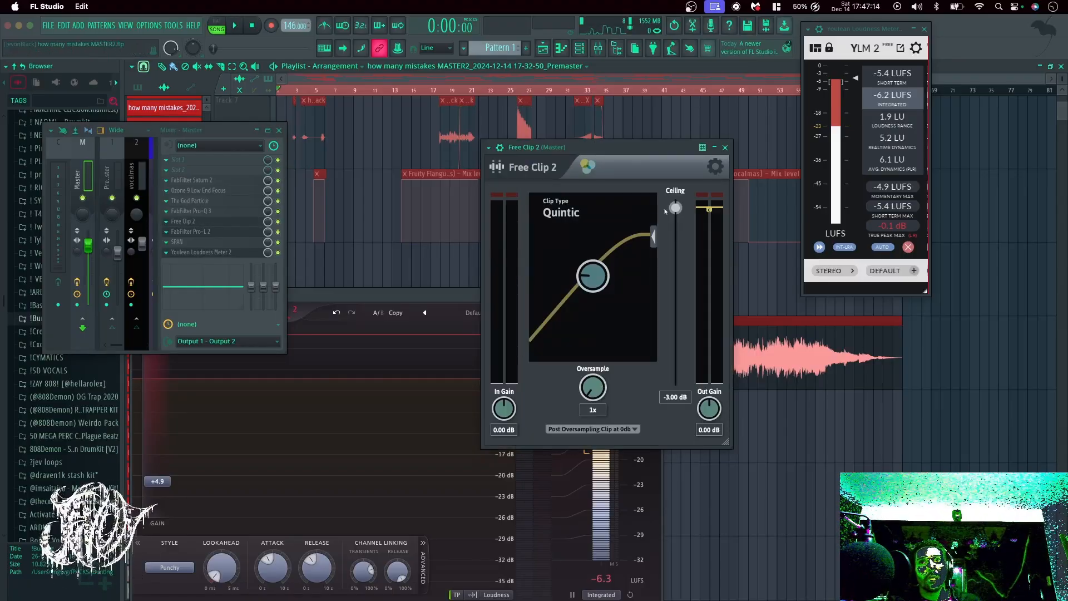
{"action": "left_click", "coordinate": [725, 148]}
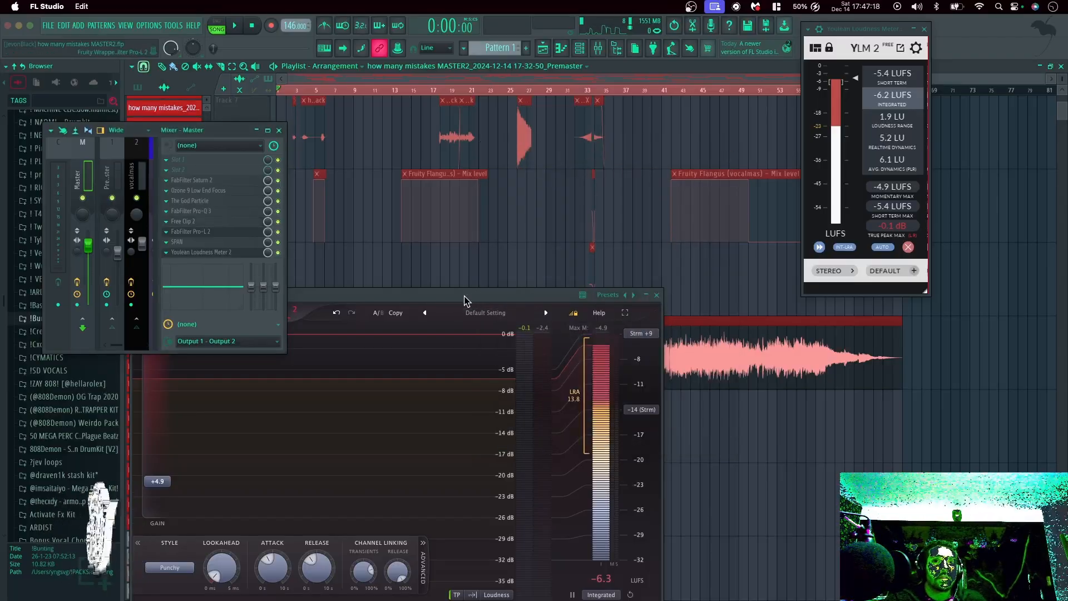
Bring the whole Pro-L 2 window into view, reopen Free Clip 2, and compare the limiter's and clipper's settings.
{"action": "left_click_drag", "start_coordinate": [464, 300], "coordinate": [514, 282]}
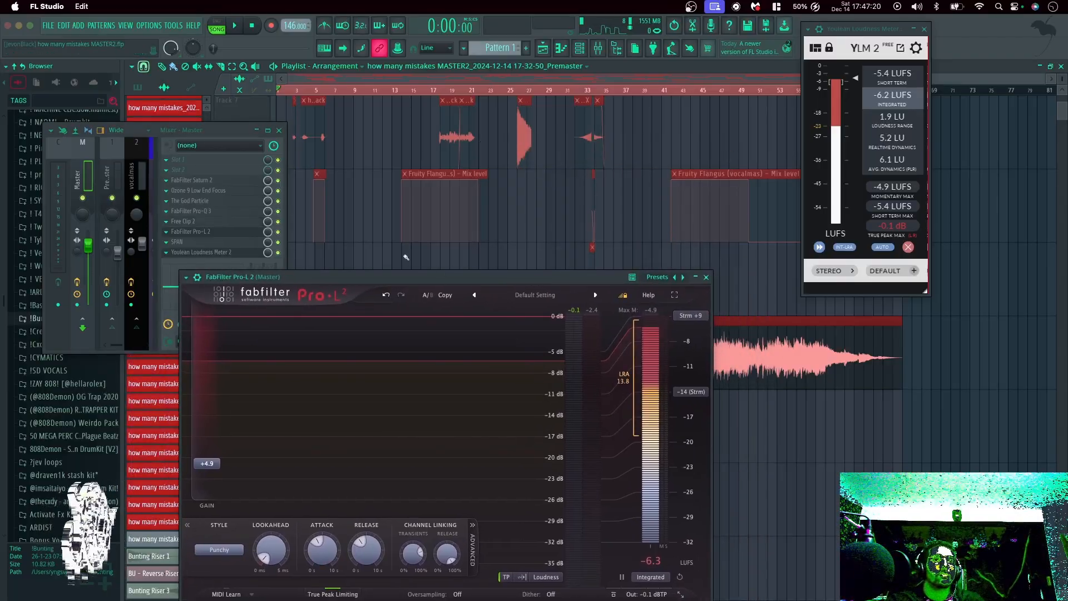
{"action": "left_click", "coordinate": [231, 136]}
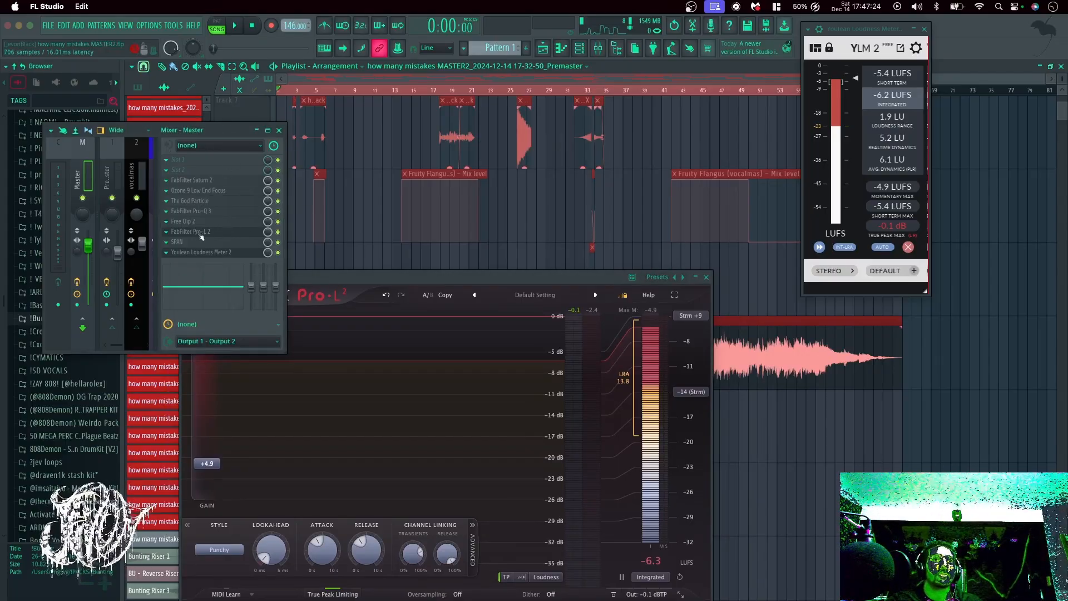
{"action": "left_click", "coordinate": [209, 222]}
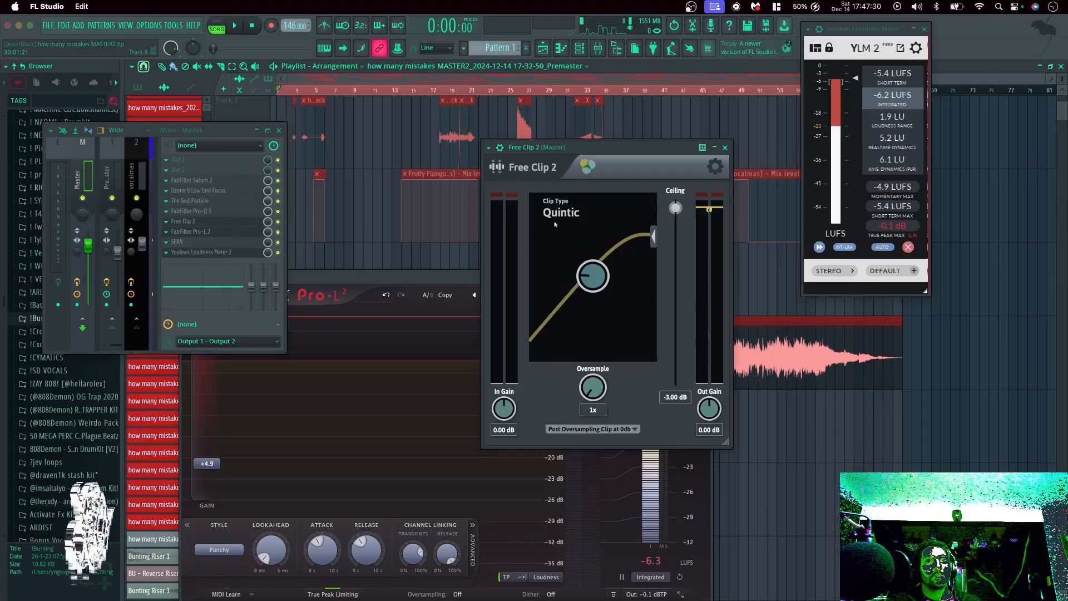
{"action": "left_click", "coordinate": [382, 291]}
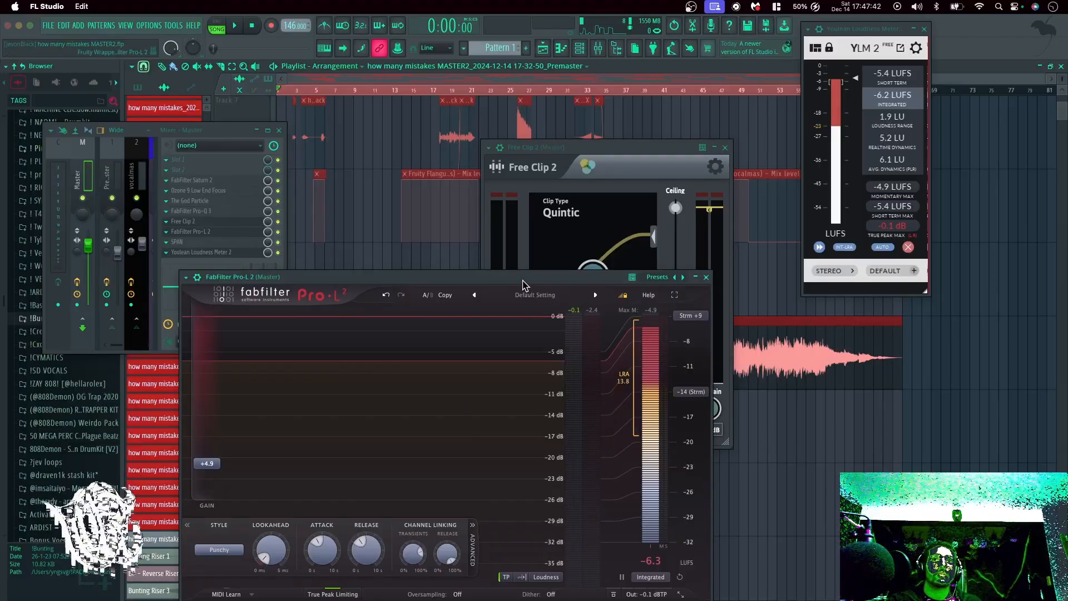
{"action": "left_click", "coordinate": [599, 188]}
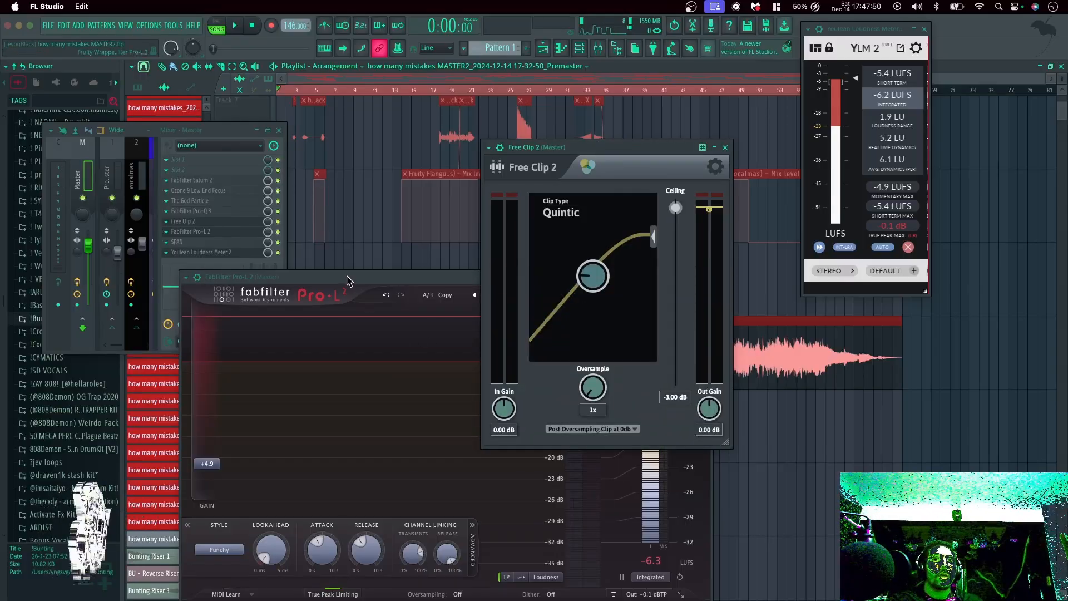
{"action": "left_click", "coordinate": [405, 347]}
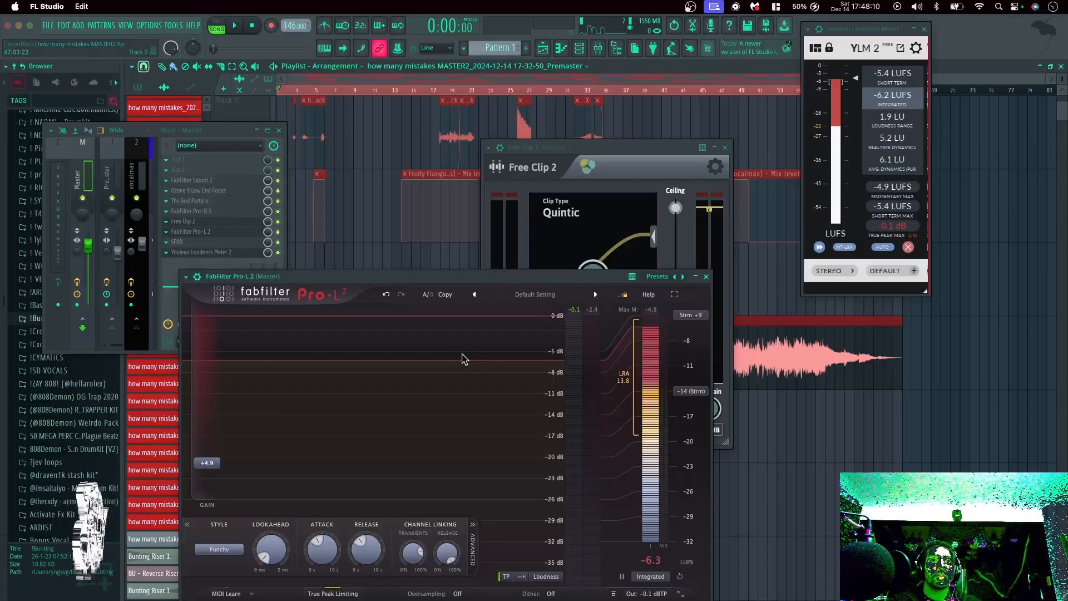
{"action": "mouse_move", "coordinate": [461, 276]}
{"action": "left_mouse_down"}
{"action": "mouse_move", "coordinate": [488, 274]}
{"action": "mouse_move", "coordinate": [473, 277]}
{"action": "left_mouse_up"}
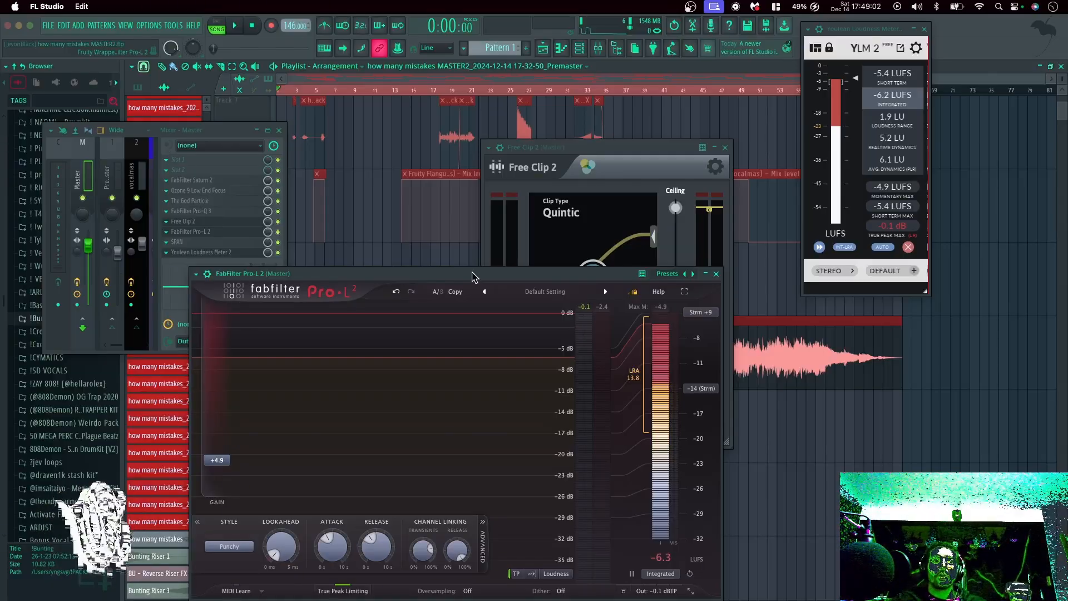
Play the mastered song with only the Youlean Loudness Meter 2 window left open, placed over the middle of the playlist.
{"action": "key", "text": "space"}
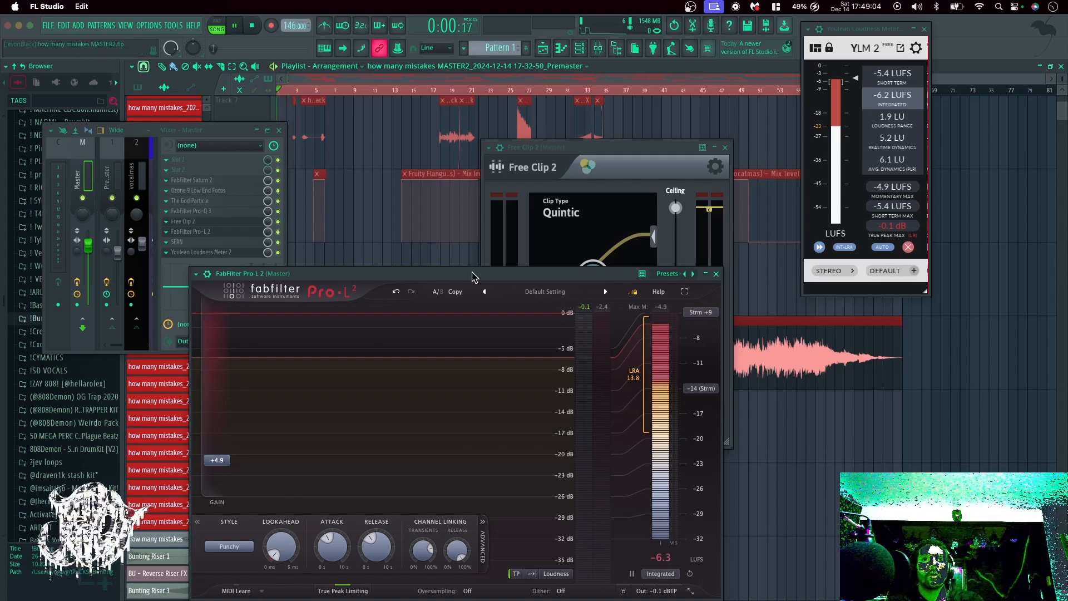
{"action": "left_click", "coordinate": [716, 273]}
{"action": "left_click", "coordinate": [725, 147]}
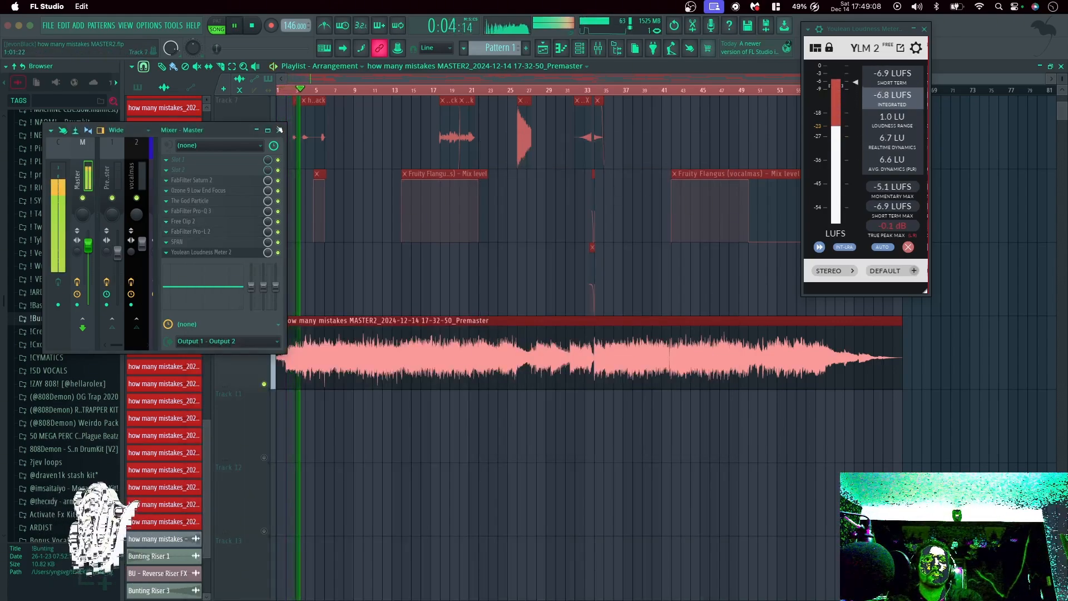
{"action": "left_click", "coordinate": [279, 130]}
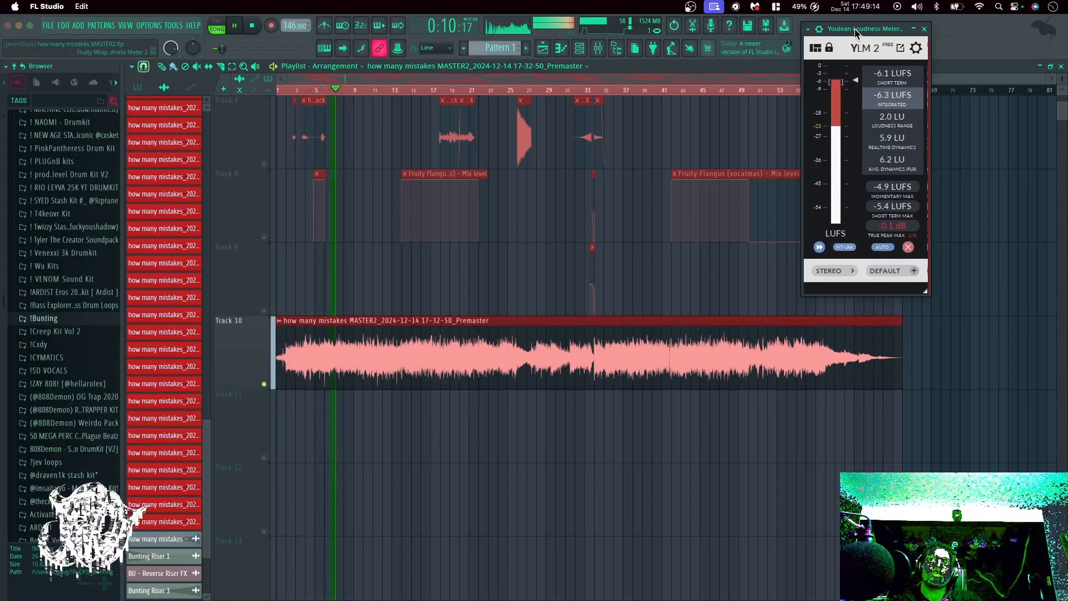
{"action": "left_click_drag", "start_coordinate": [854, 29], "coordinate": [673, 132]}
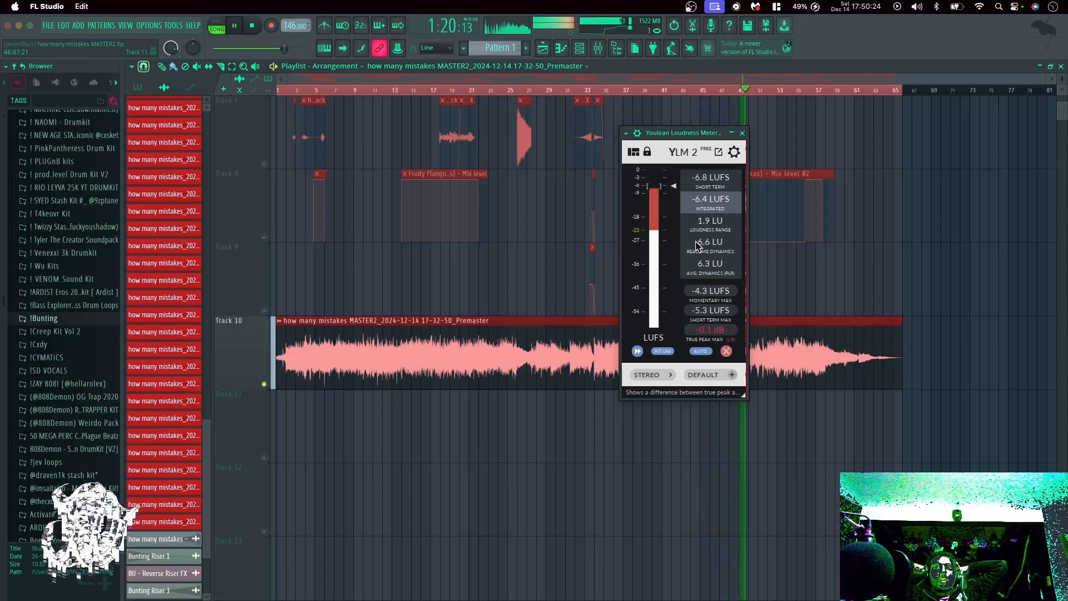
Check the spectrum in SPAN near the song's end, close the mixer and meter windows, and stop playback.
{"action": "left_click", "coordinate": [596, 54]}
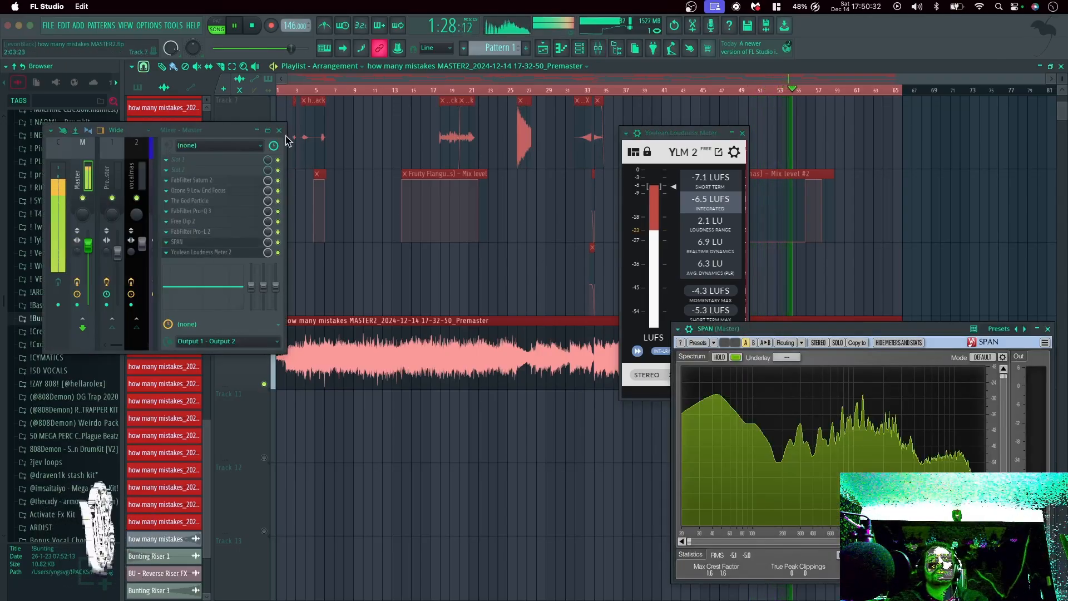
{"action": "key", "text": "Escape"}
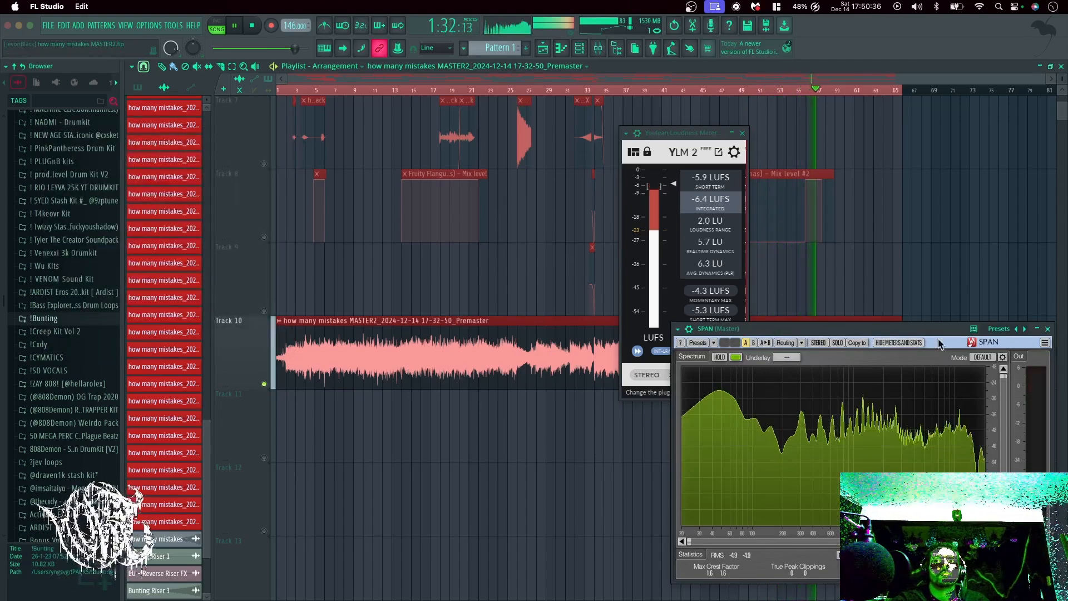
{"action": "left_click", "coordinate": [1047, 329]}
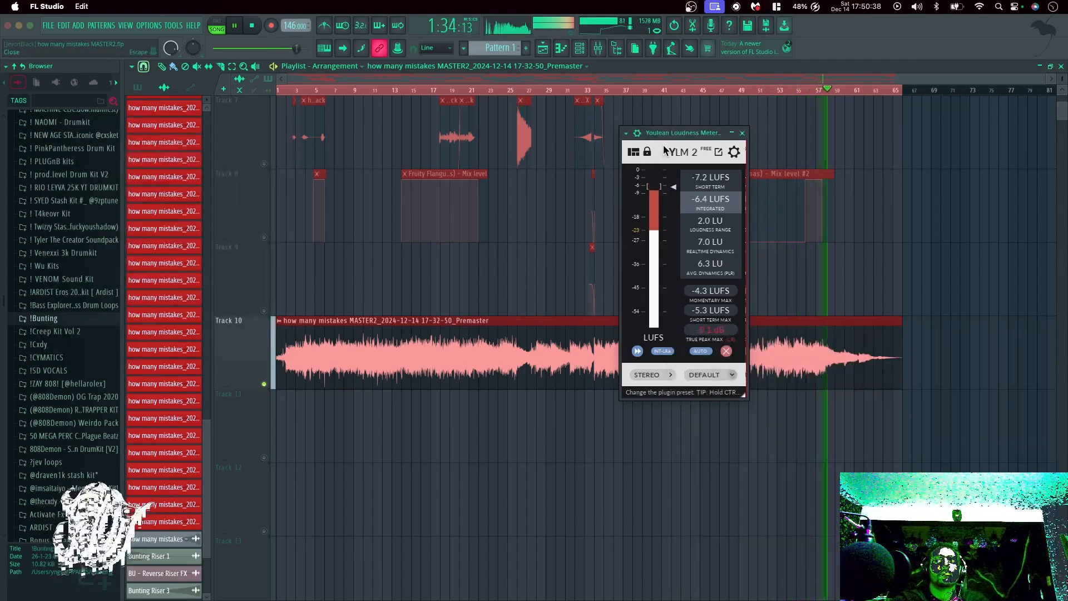
{"action": "key", "text": "Escape"}
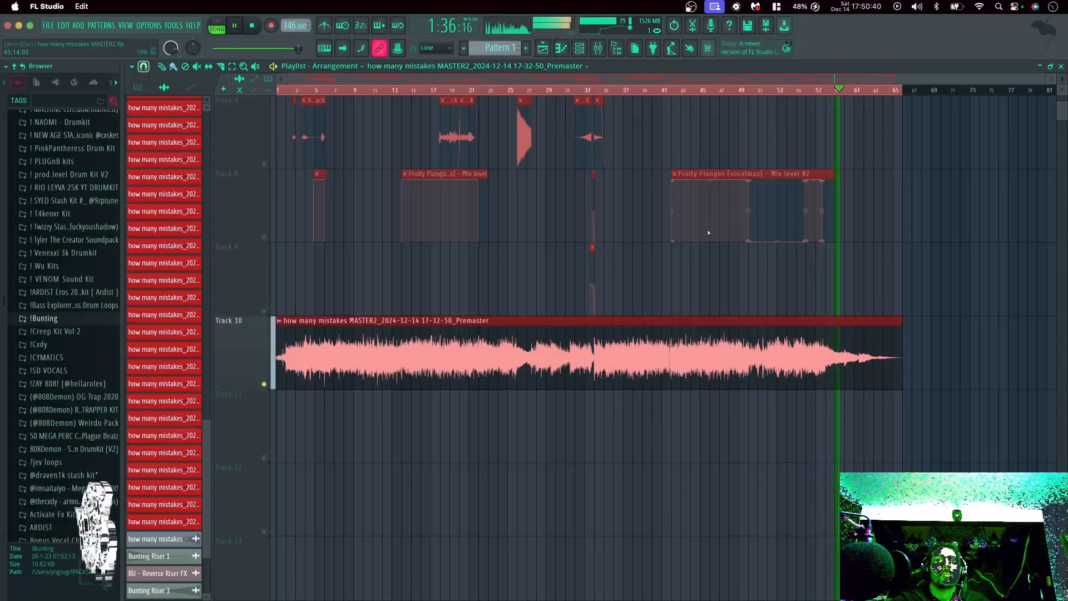
{"action": "key", "text": "space"}
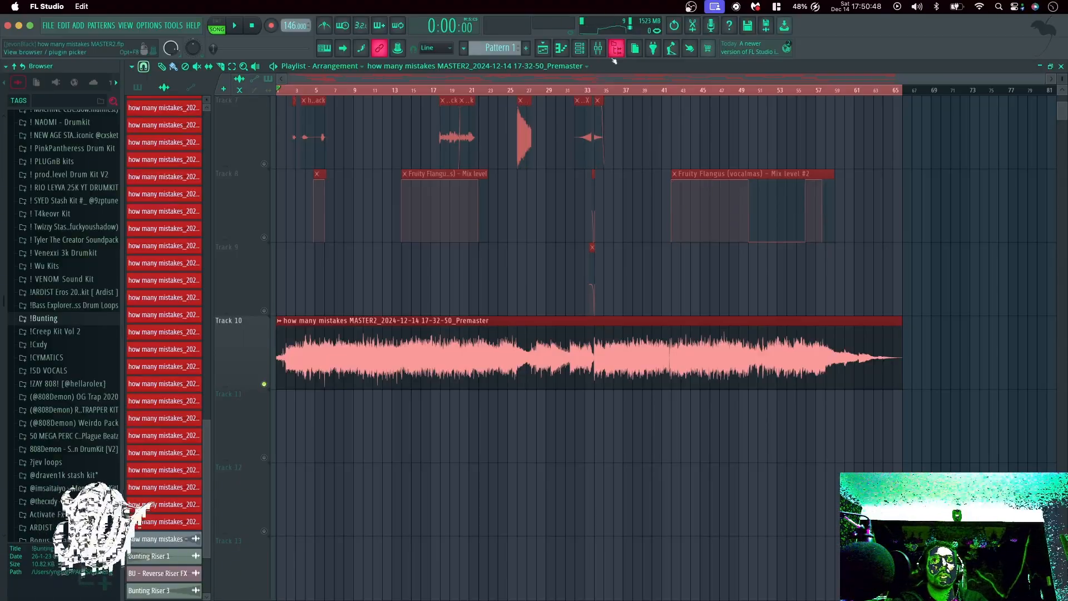
Reopen the mixer and review the integrated loudness reading in Youlean Loudness Meter 2, closing the meter when done.
{"action": "left_click", "coordinate": [598, 49]}
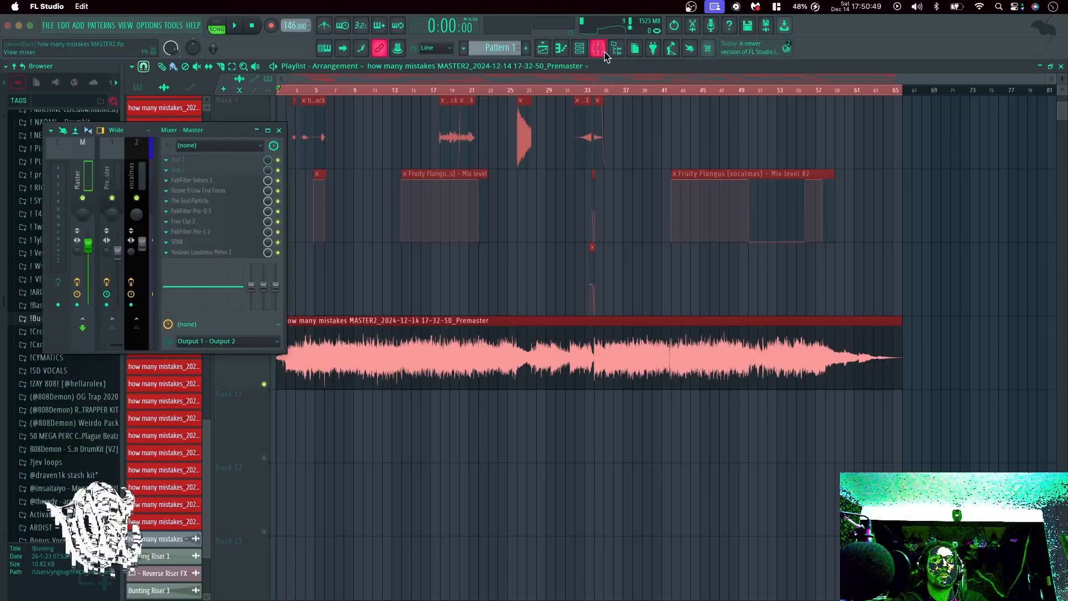
{"action": "left_click", "coordinate": [235, 253]}
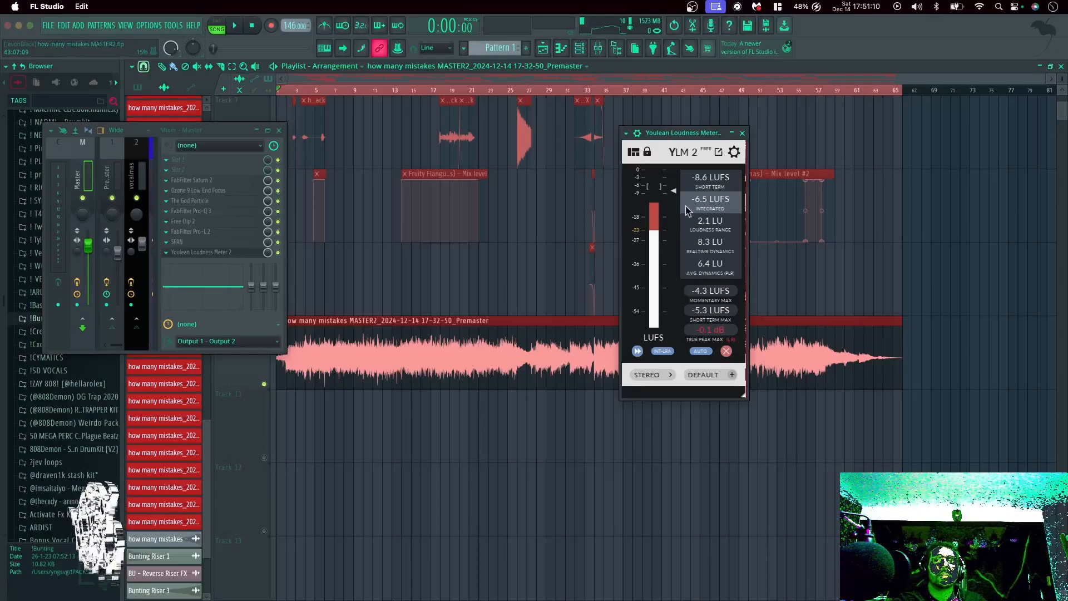
{"action": "left_click", "coordinate": [742, 133]}
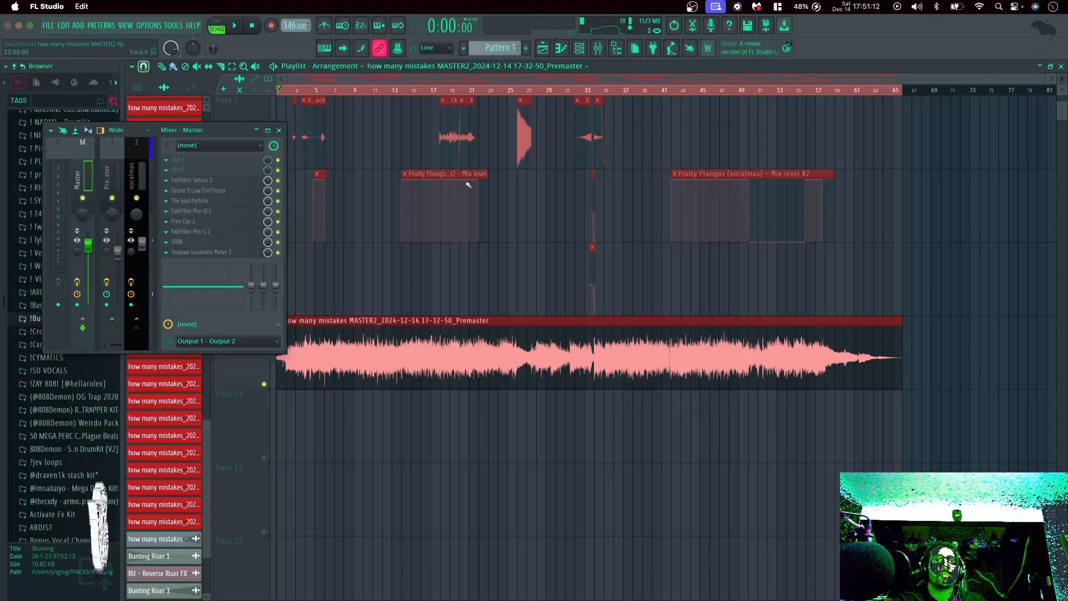
Close the mixer and look over the playlist from the original vocal and beat tracks down to the premaster.
{"action": "left_click", "coordinate": [279, 130]}
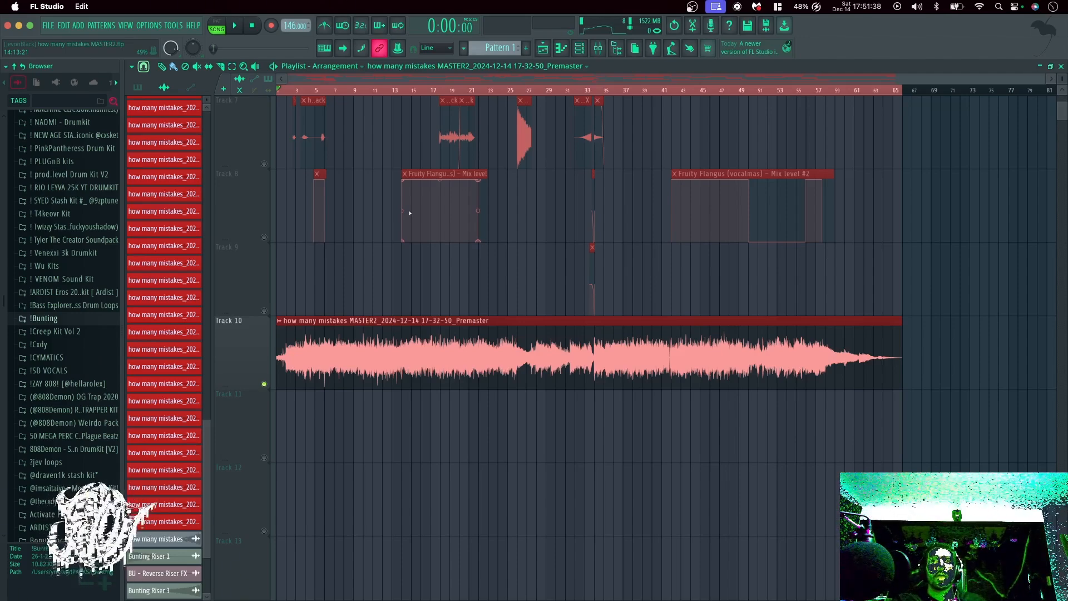
{"action": "scroll", "coordinate": [539, 406], "scroll_direction": "up", "scroll_amount": 6}
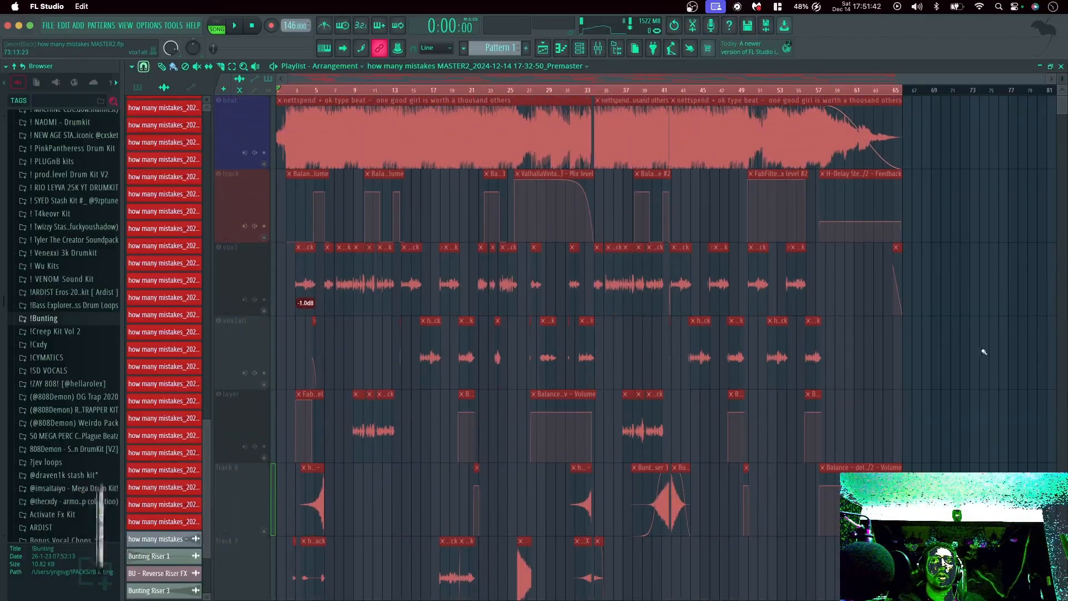
{"action": "scroll", "coordinate": [987, 351], "scroll_direction": "down", "scroll_amount": 3}
{"action": "scroll", "coordinate": [991, 349], "scroll_direction": "down", "scroll_amount": 3}
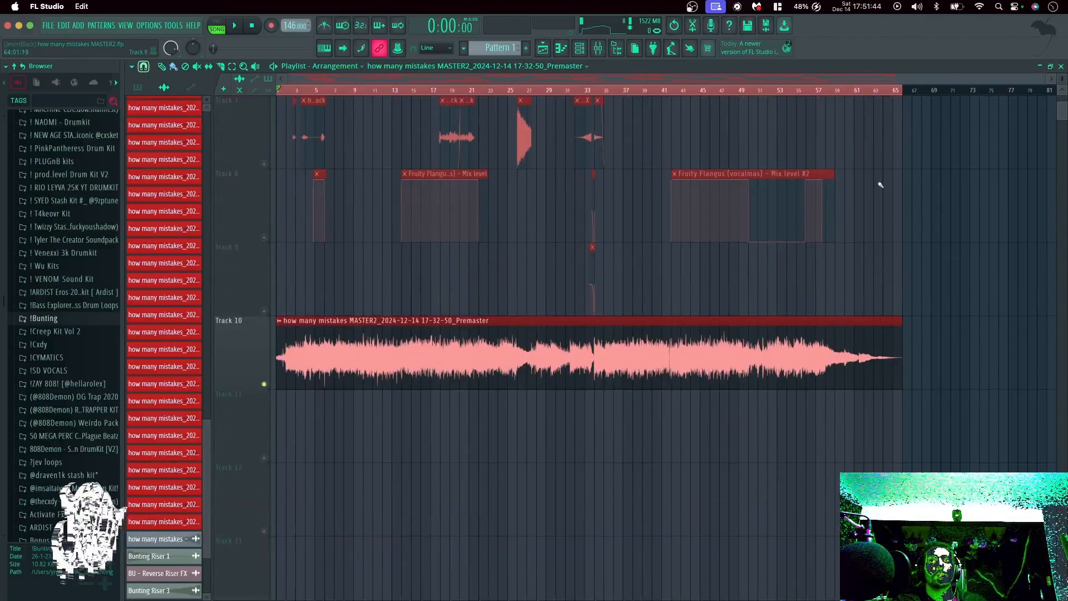
Open Free Clip 2 and Pro-L 2 from the Master track's effect slots, and spread their windows apart for comparison.
{"action": "left_click", "coordinate": [598, 48]}
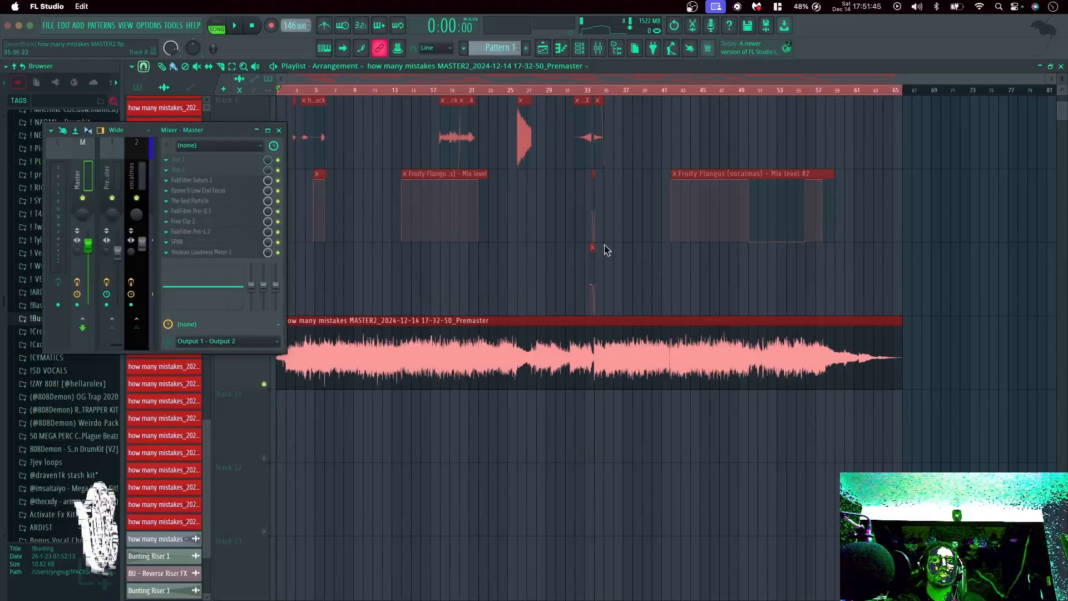
{"action": "left_click", "coordinate": [199, 224]}
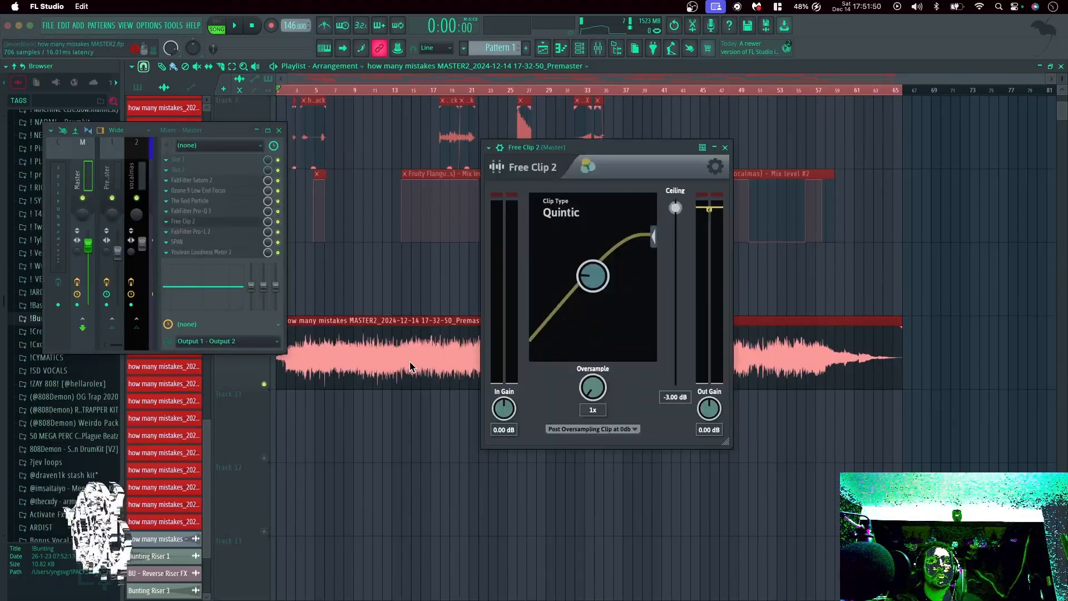
{"action": "left_click", "coordinate": [205, 233]}
{"action": "left_click_drag", "start_coordinate": [465, 279], "coordinate": [448, 263]}
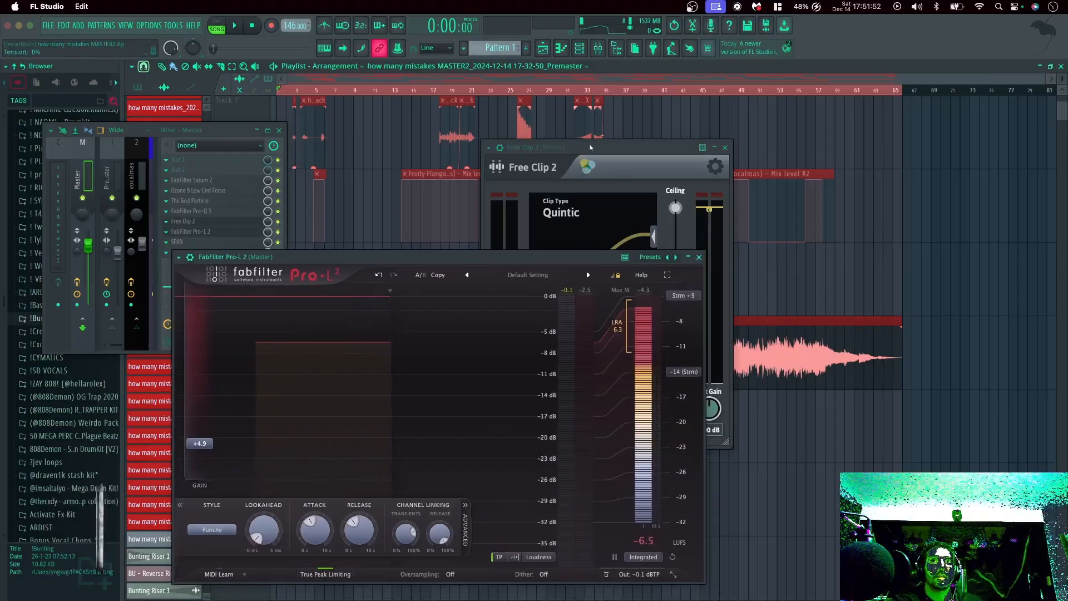
{"action": "left_click_drag", "start_coordinate": [612, 148], "coordinate": [679, 135]}
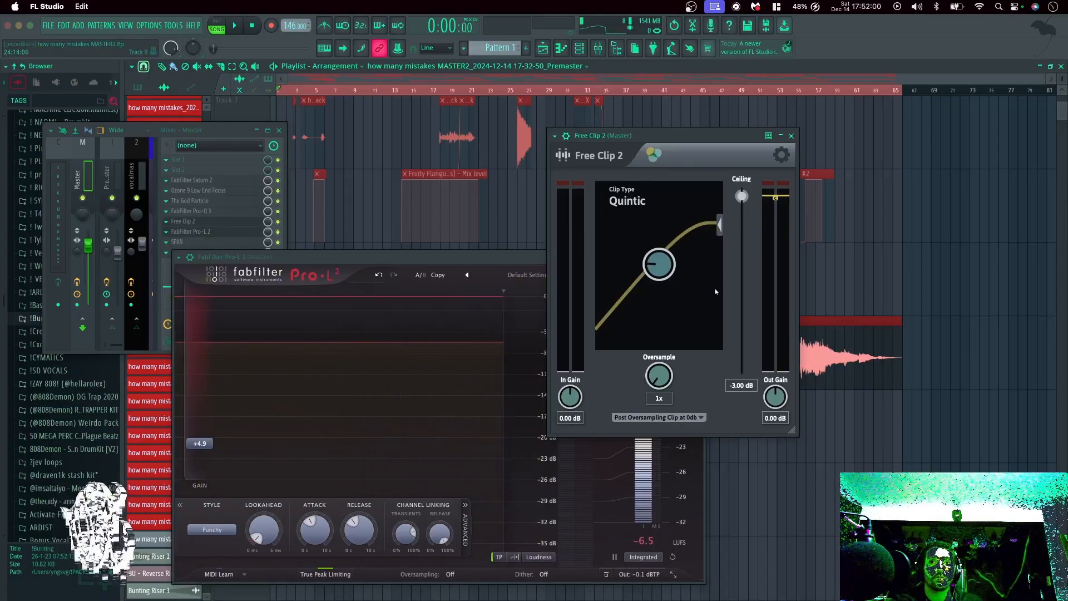
Review and close Pro-L 2, and play the premaster from bar 5 to observe Free Clip 2 clipping the peaks.
{"action": "left_click", "coordinate": [354, 274]}
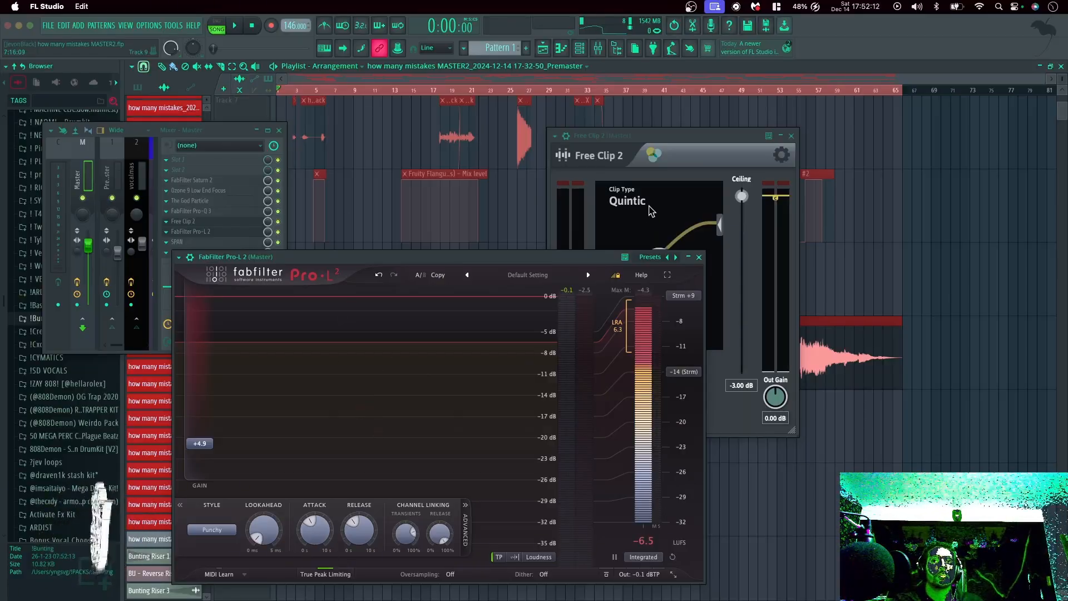
{"action": "left_click", "coordinate": [699, 257]}
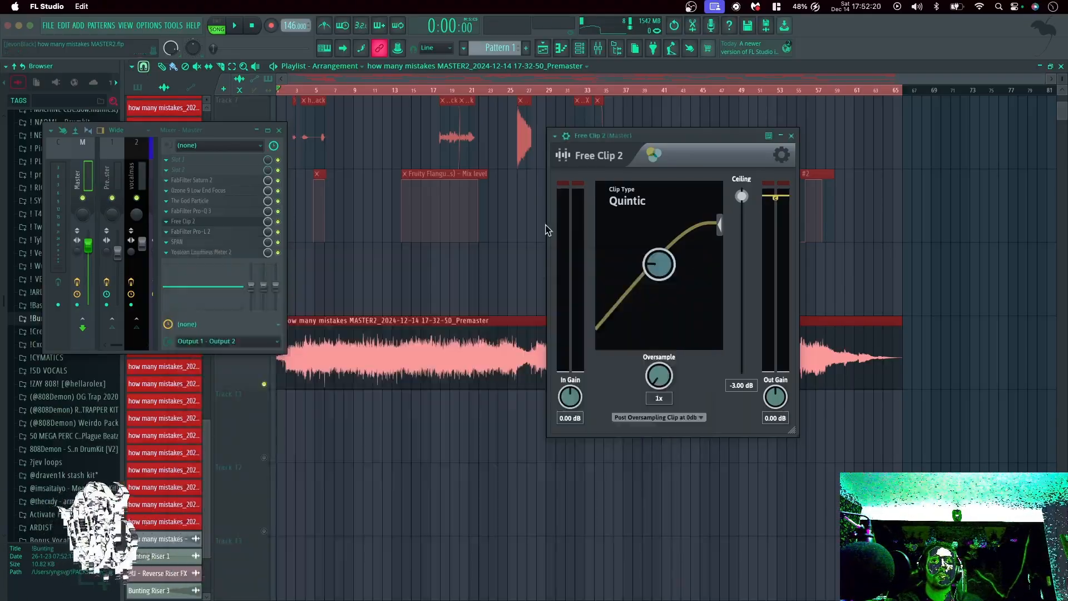
{"action": "left_click", "coordinate": [316, 90]}
{"action": "key", "text": "space"}
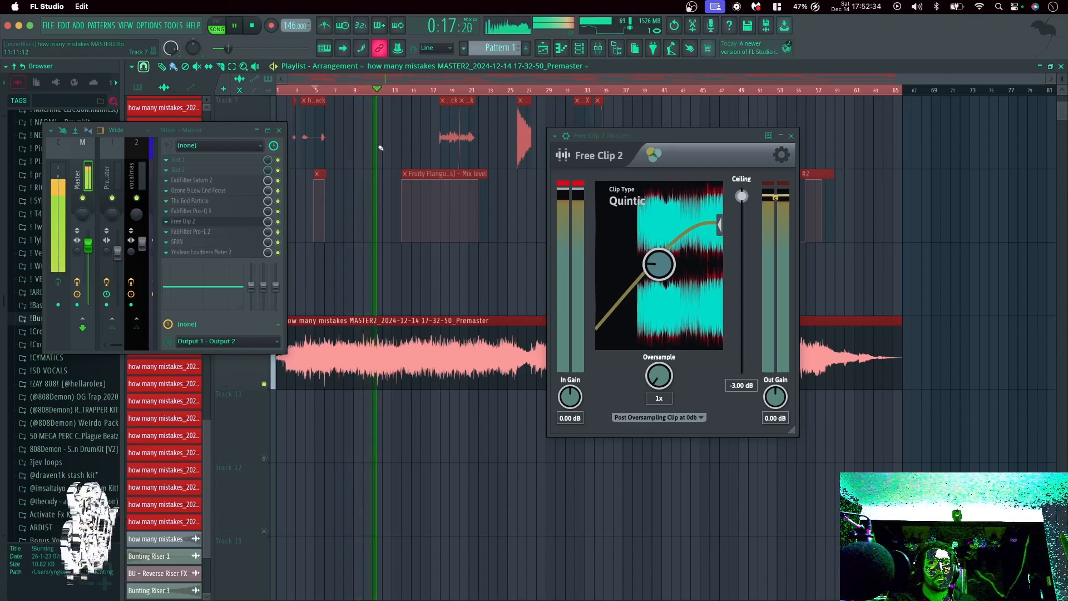
{"action": "key", "text": "space"}
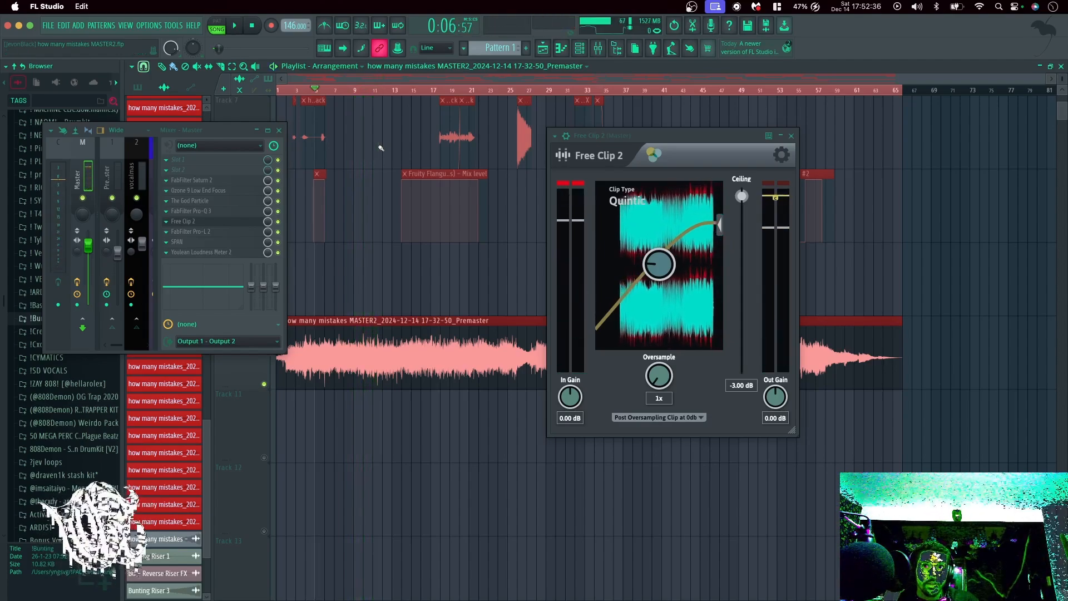